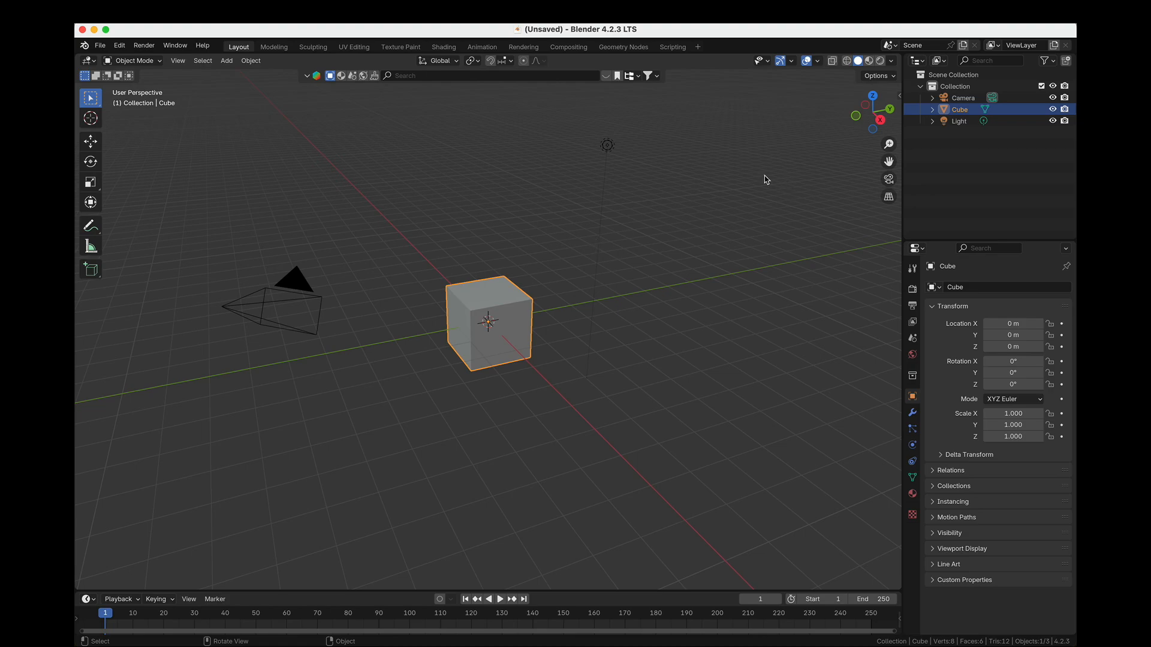
Switch to Finder and preview ball-bounce-reference.png to examine the bounce's frame numbers and motion path.
key(super+Tab)
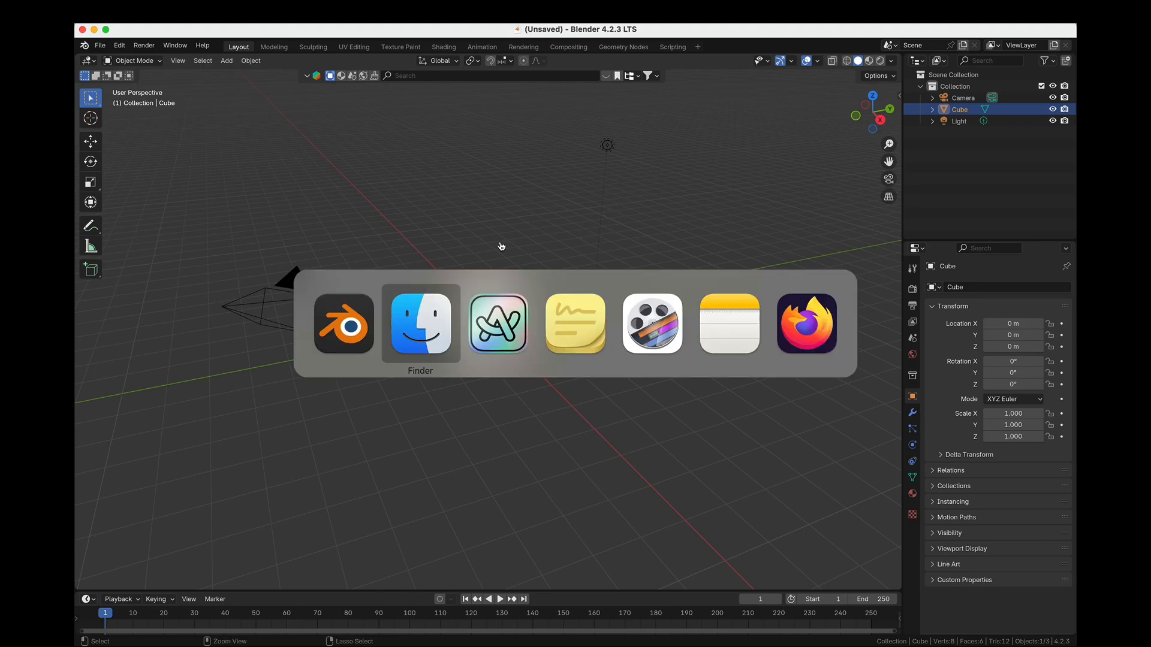
click(775, 330)
key(space)
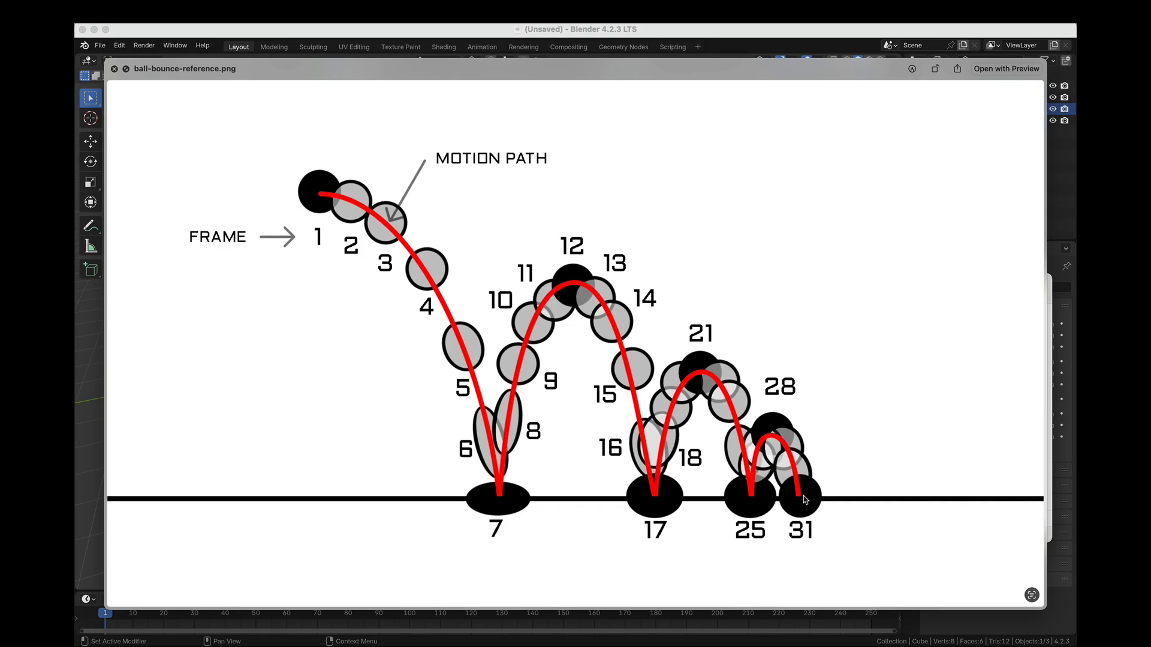
key(space)
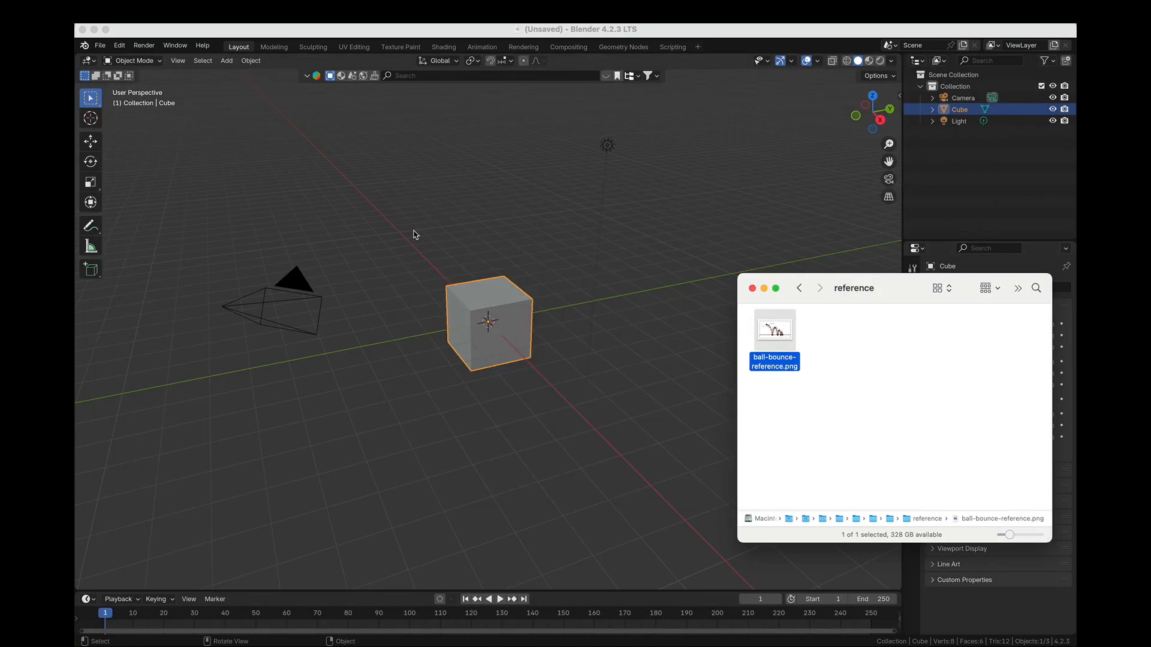
Return to Blender and set the viewport to the Right Orthographic view.
click(809, 159)
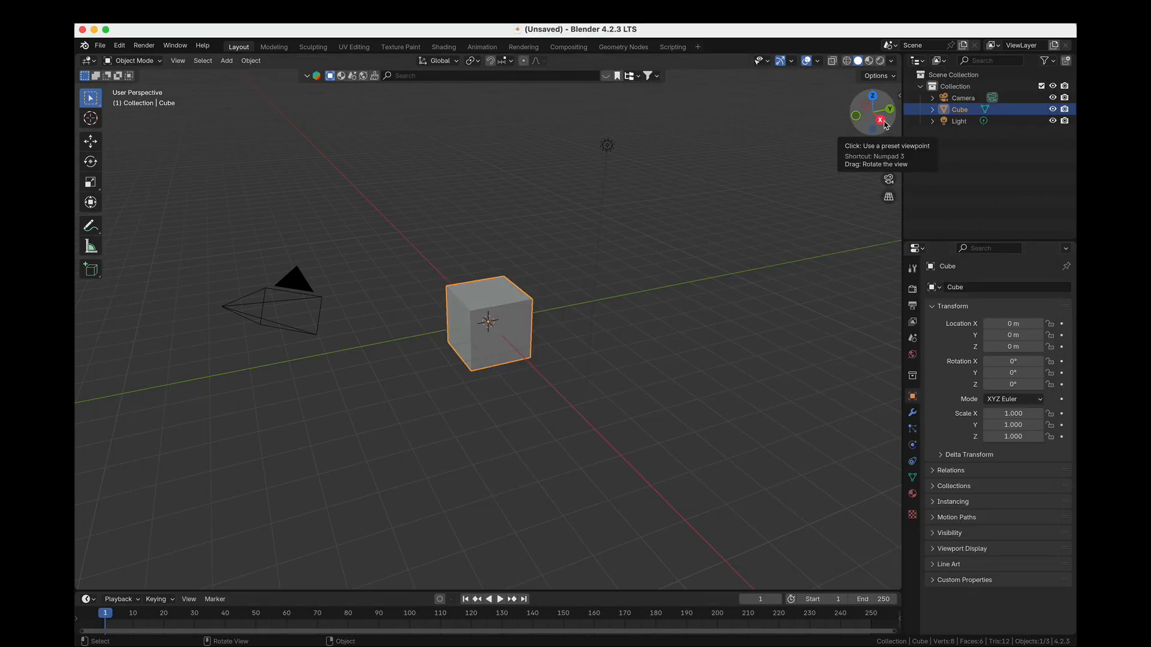
click(883, 125)
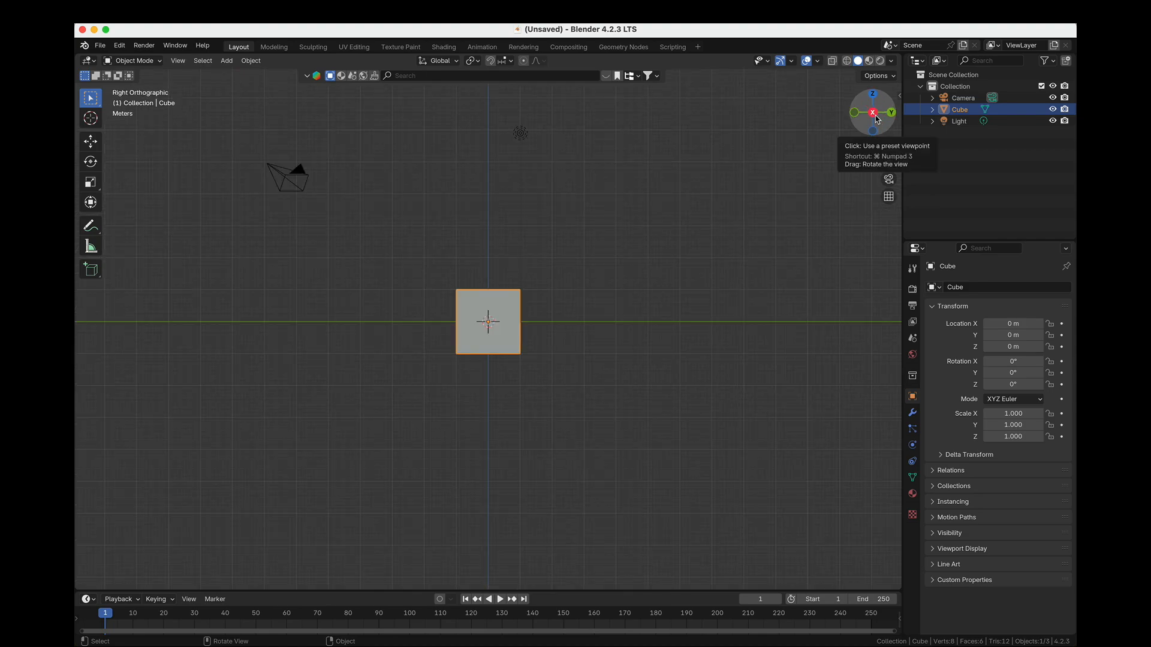
key(Tab)
key(space)
key(Tab)
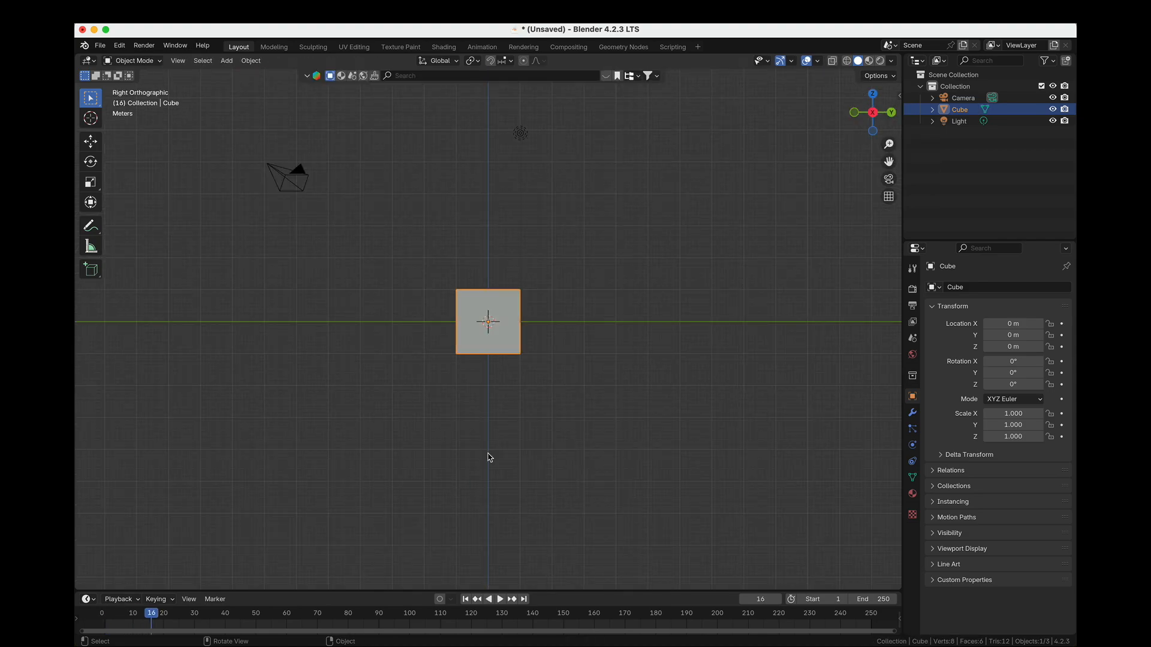
click(112, 615)
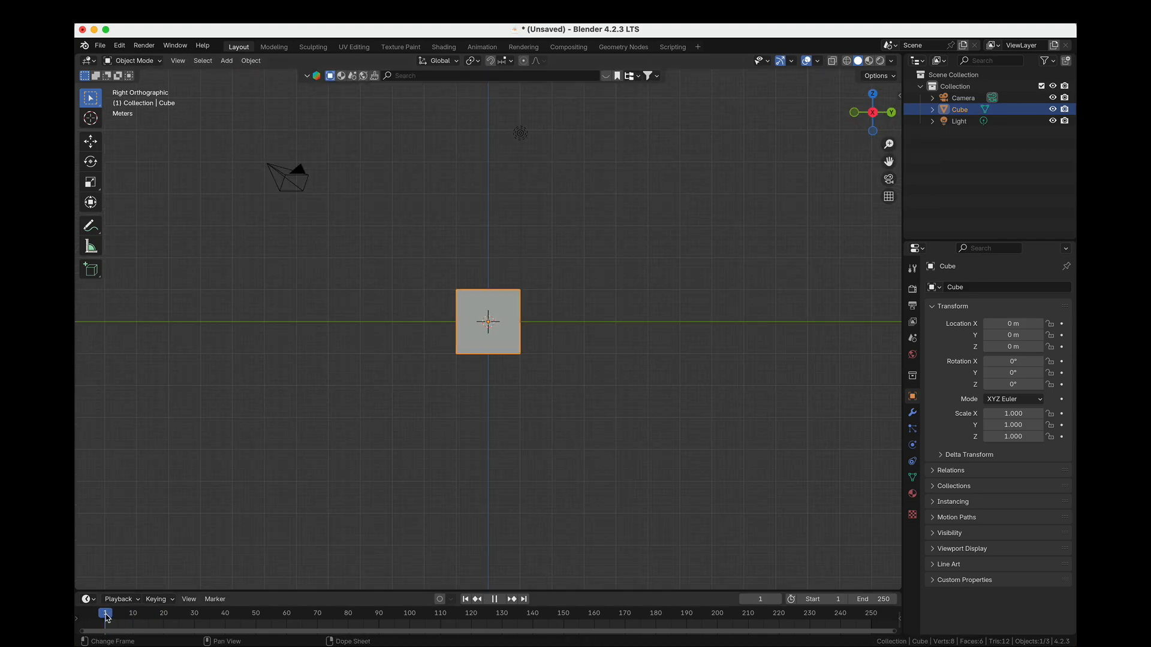
key(Escape)
Bring ball-bounce-reference.png from Finder into the Blender viewport as a reference image and move its ground line onto the Y axis.
key(super+Tab)
click(421, 323)
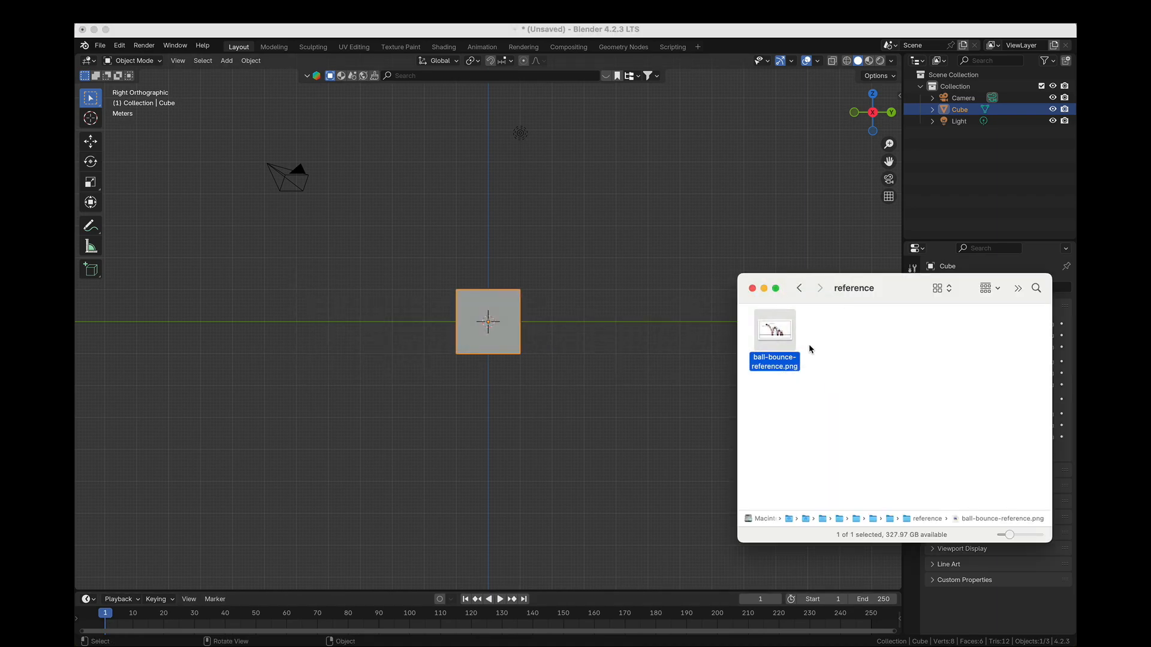
drag(775, 329, 605, 228)
click(637, 219)
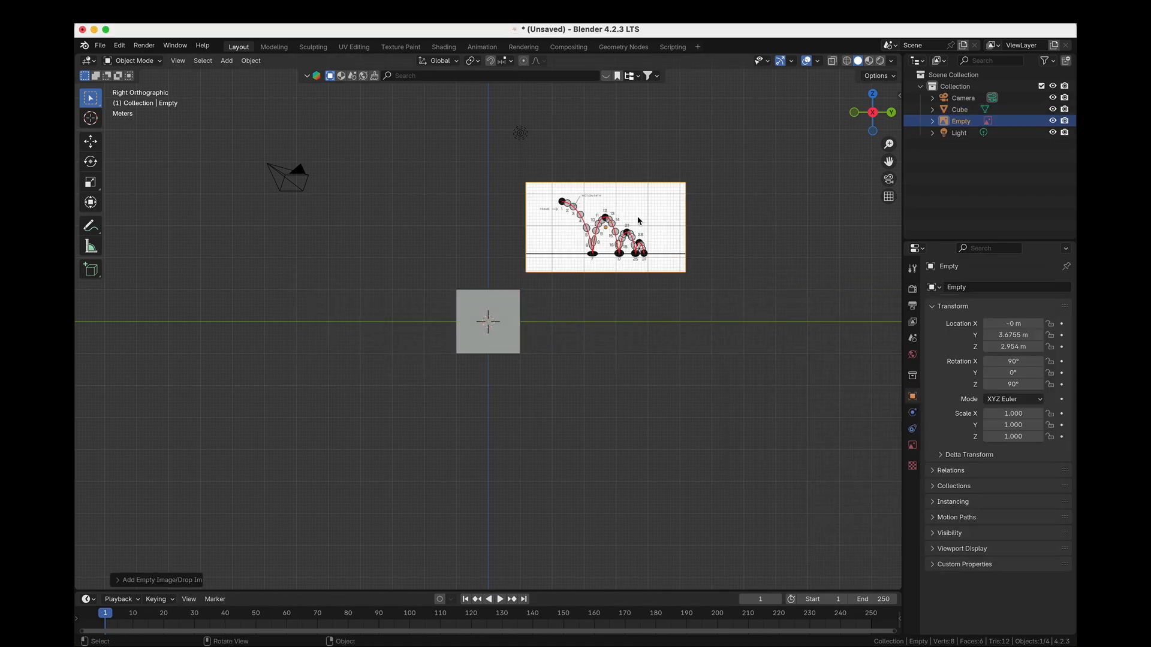
click(962, 121)
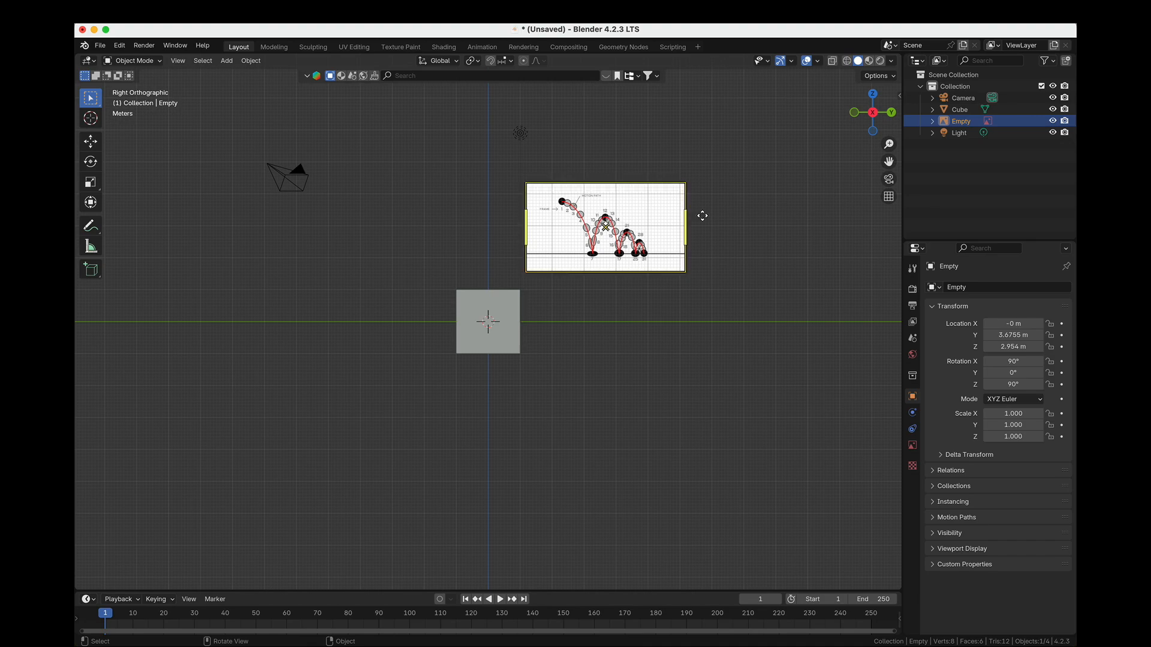
drag(631, 234, 603, 301)
Delete the default cube from the scene.
click(517, 309)
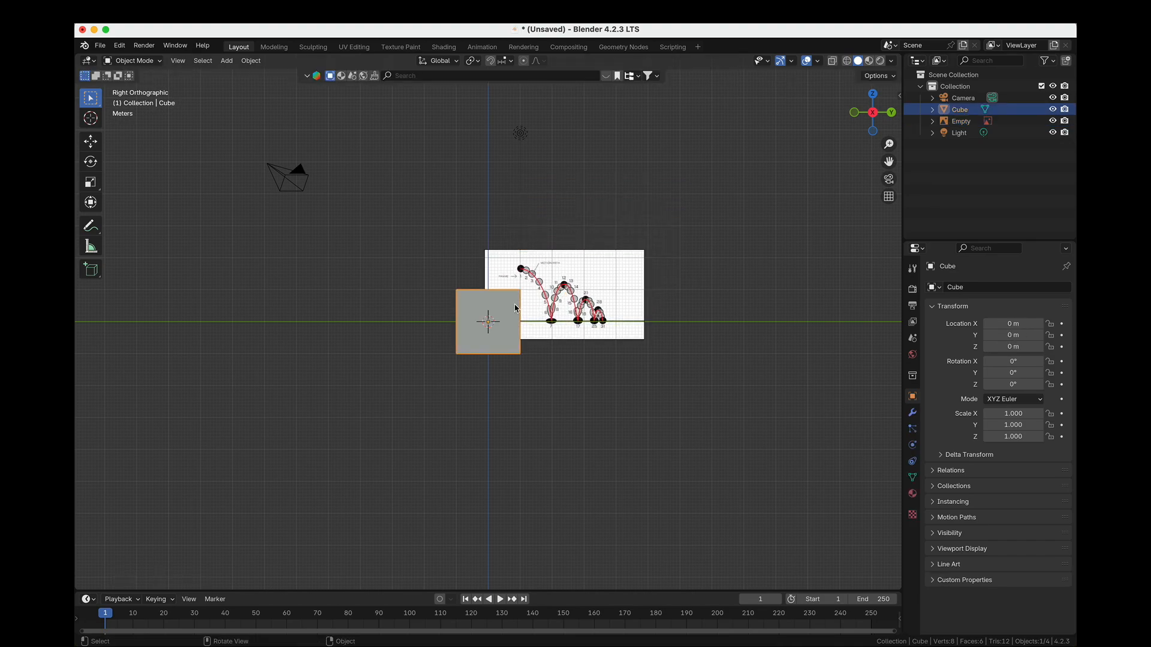
key(x)
click(515, 308)
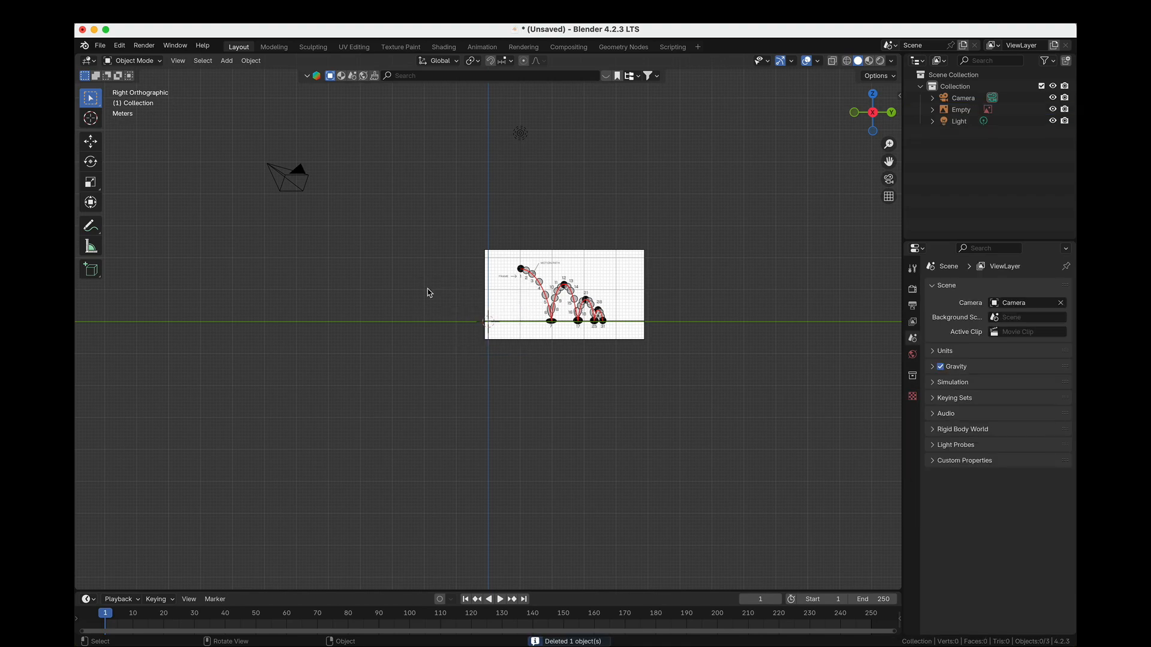
Move the reference image to about Y 2.496 m, Z 0.834 m, aligning its left edge with the Z axis and its ground line with Y.
scroll(671, 262, up, 5)
shift+middle_drag(671, 262, 486, 321)
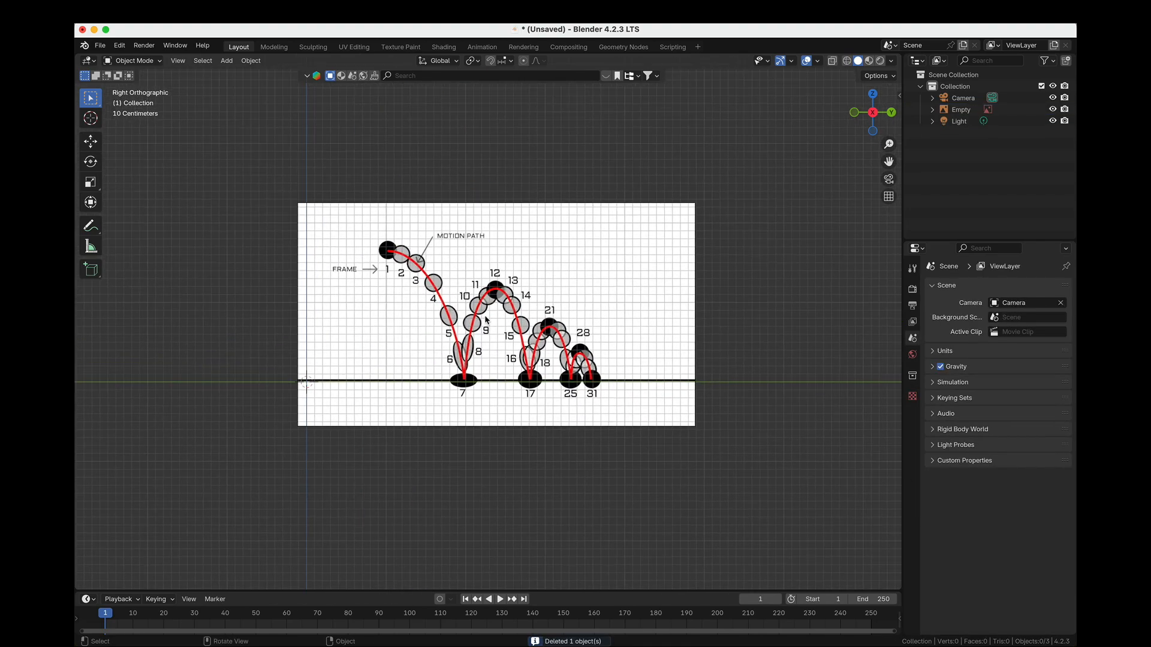
click(505, 376)
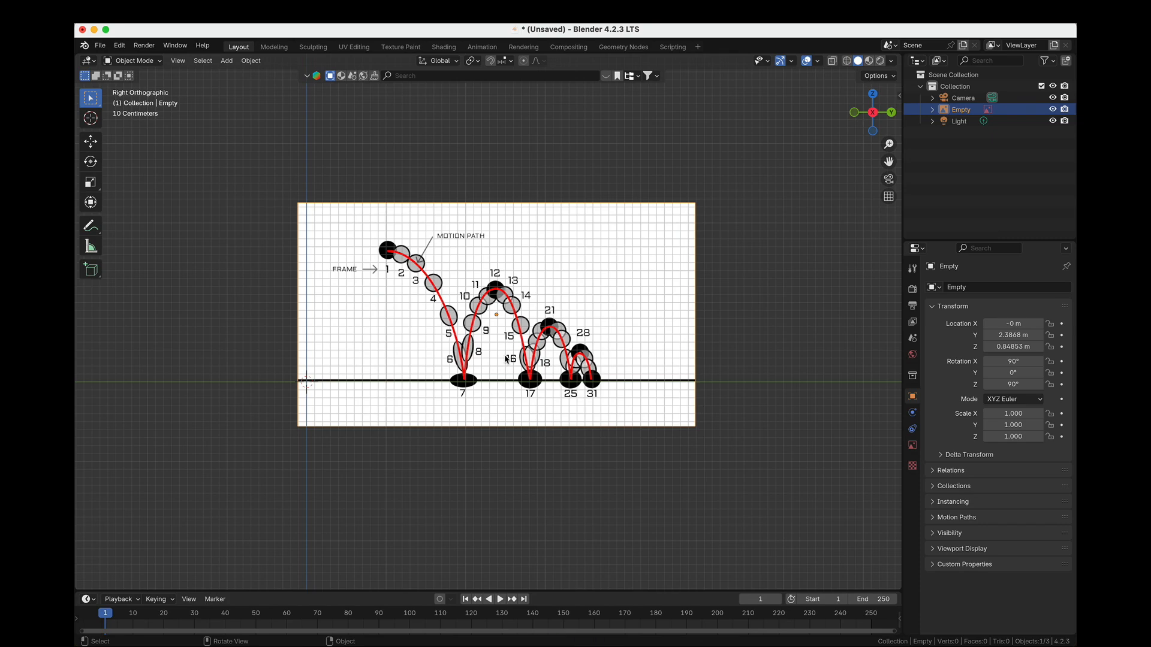
key(g)
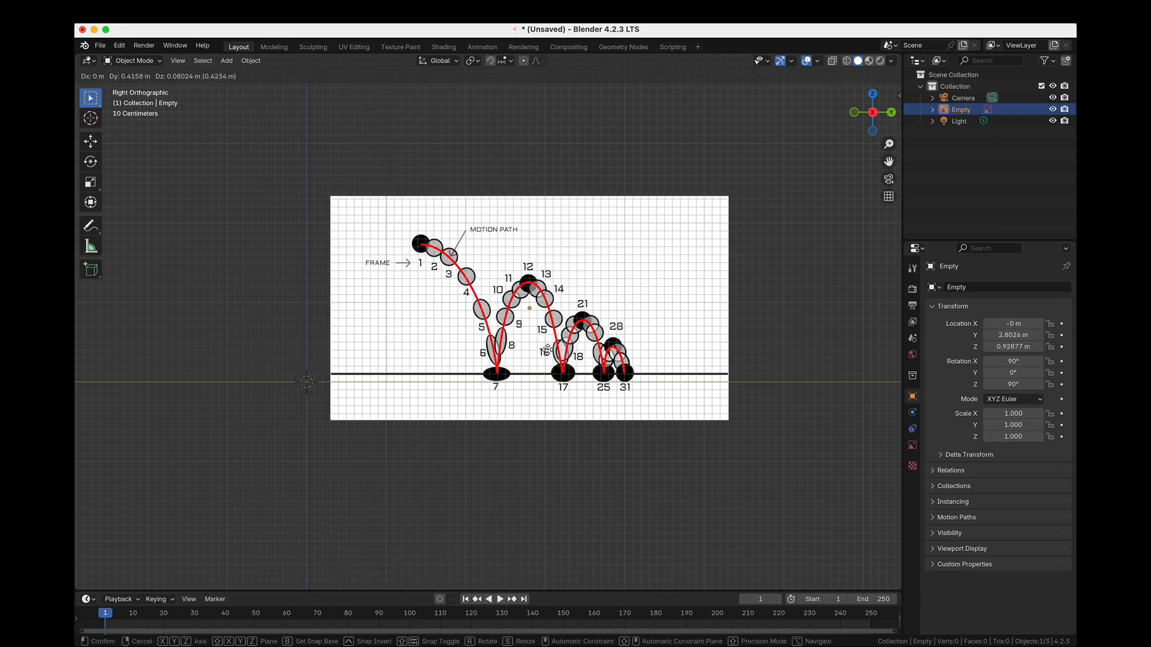
click(527, 355)
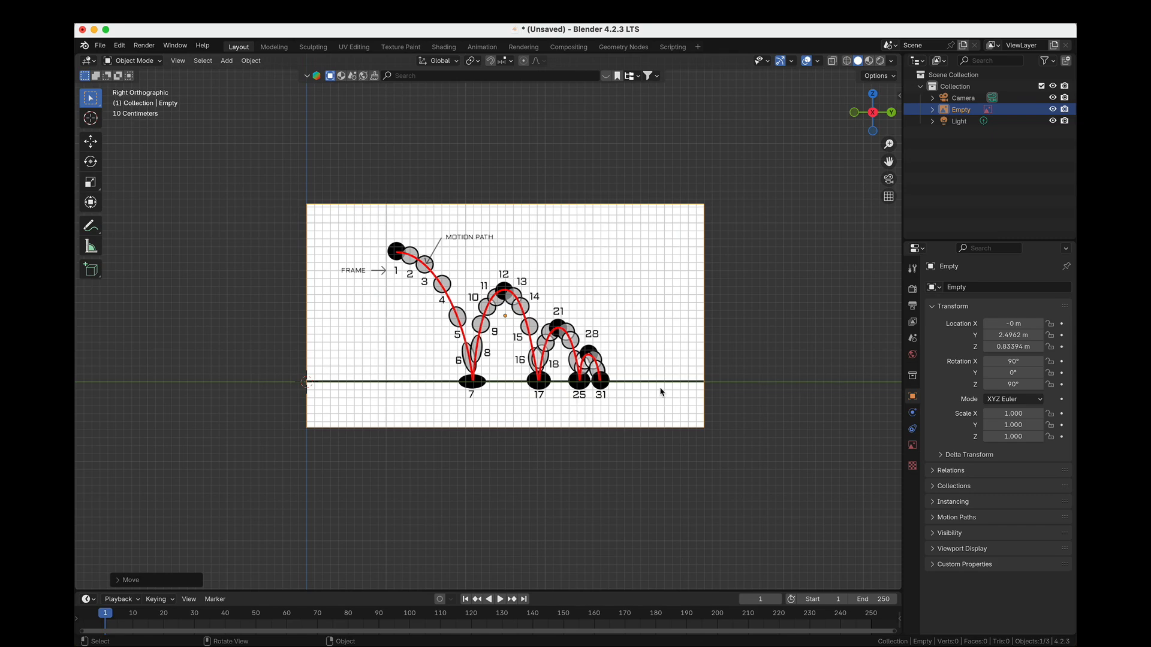
scroll(350, 300, up, 3)
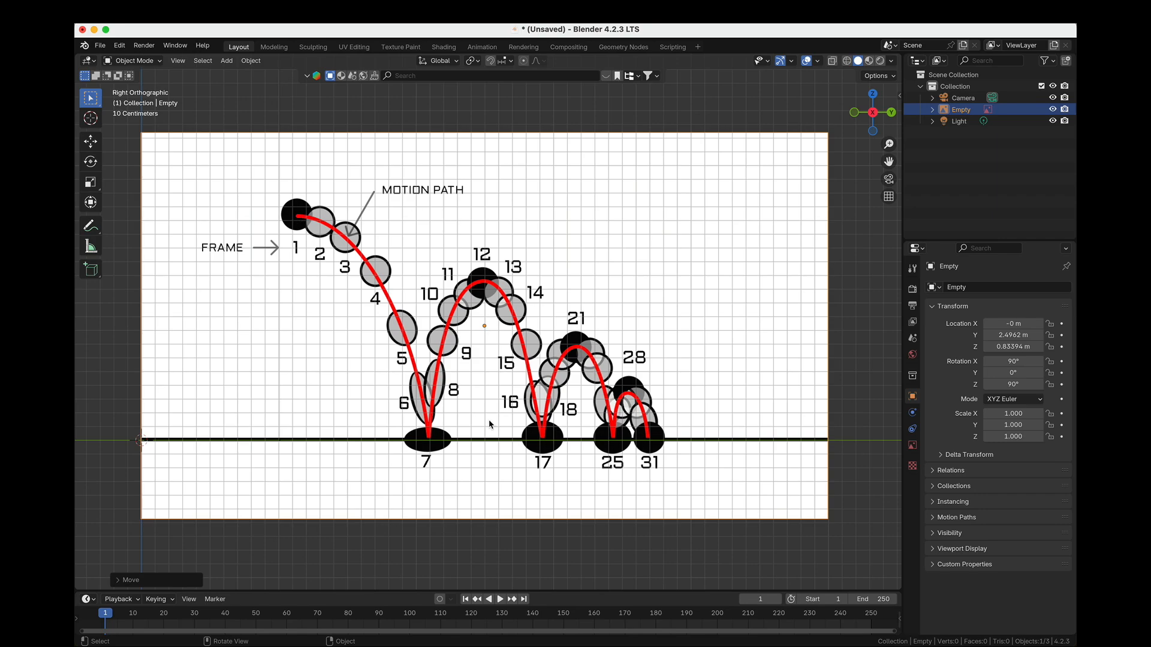
scroll(308, 248, down, 3)
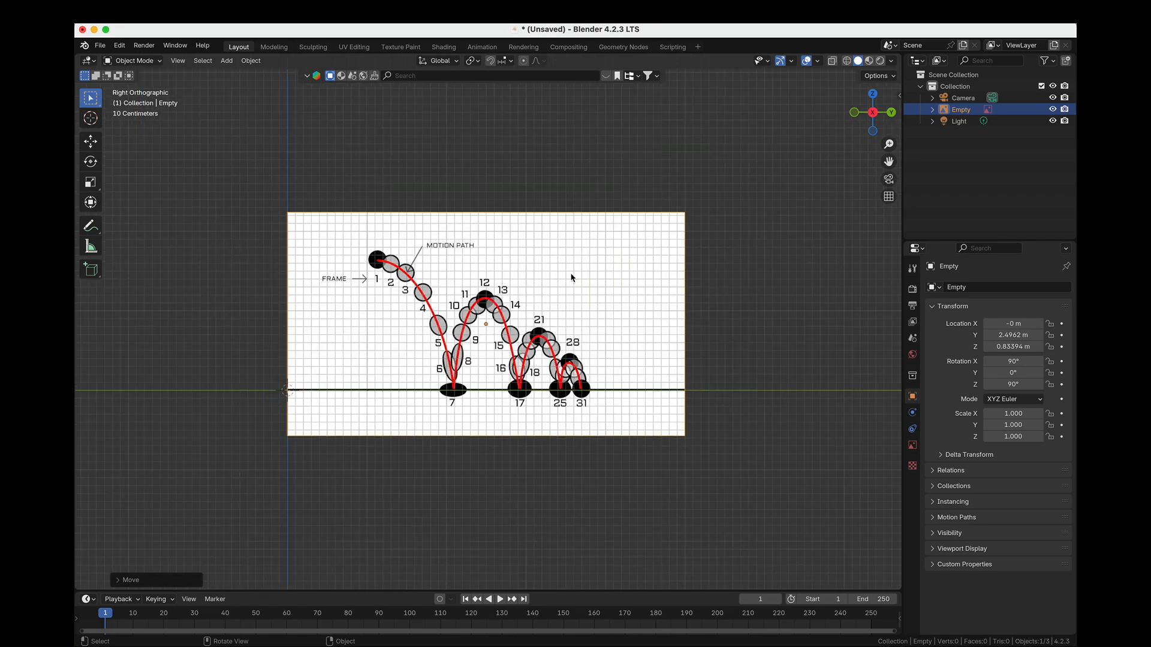
Add a UV sphere and move it over the frame 1 ball, at about Y 1.15 m, Z 1.57 m.
key(shift+a)
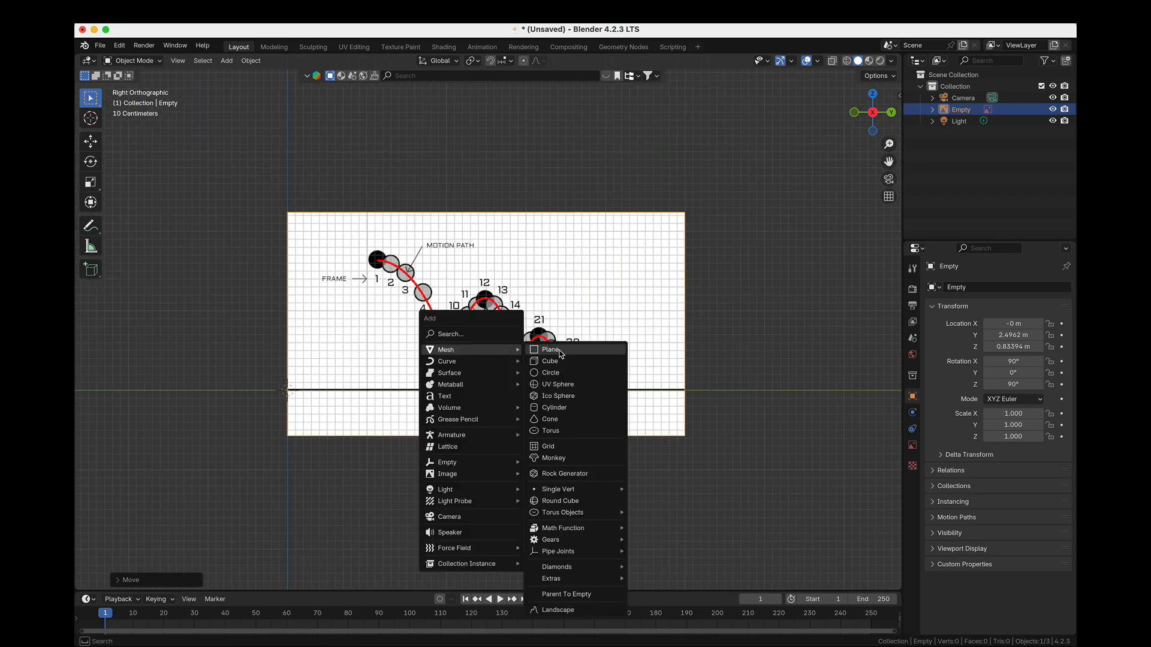
click(593, 386)
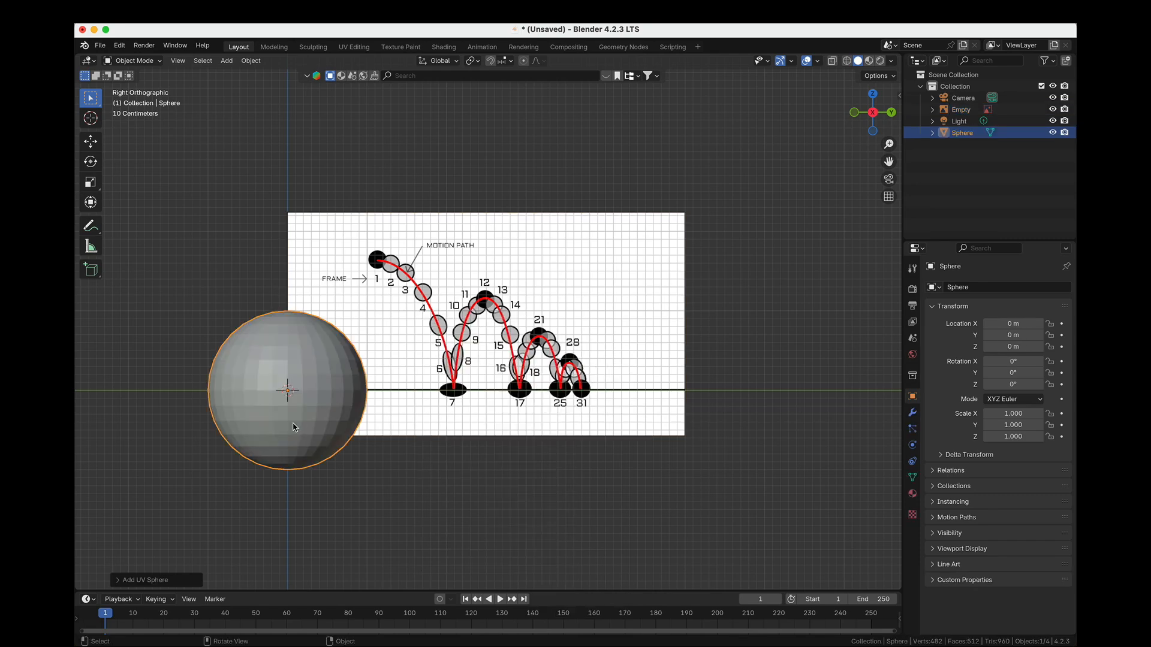
drag(296, 401, 387, 286)
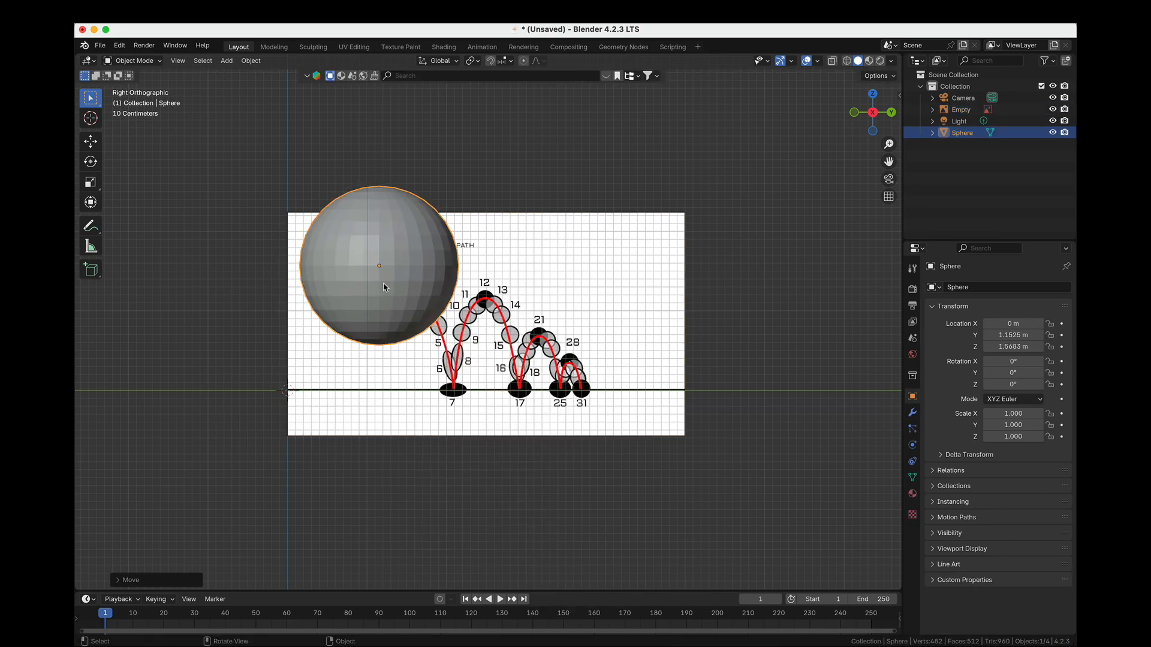
Turn on X-ray in the viewport to see the reference's frame 1 ball through the sphere.
click(833, 62)
scroll(418, 273, up, 4)
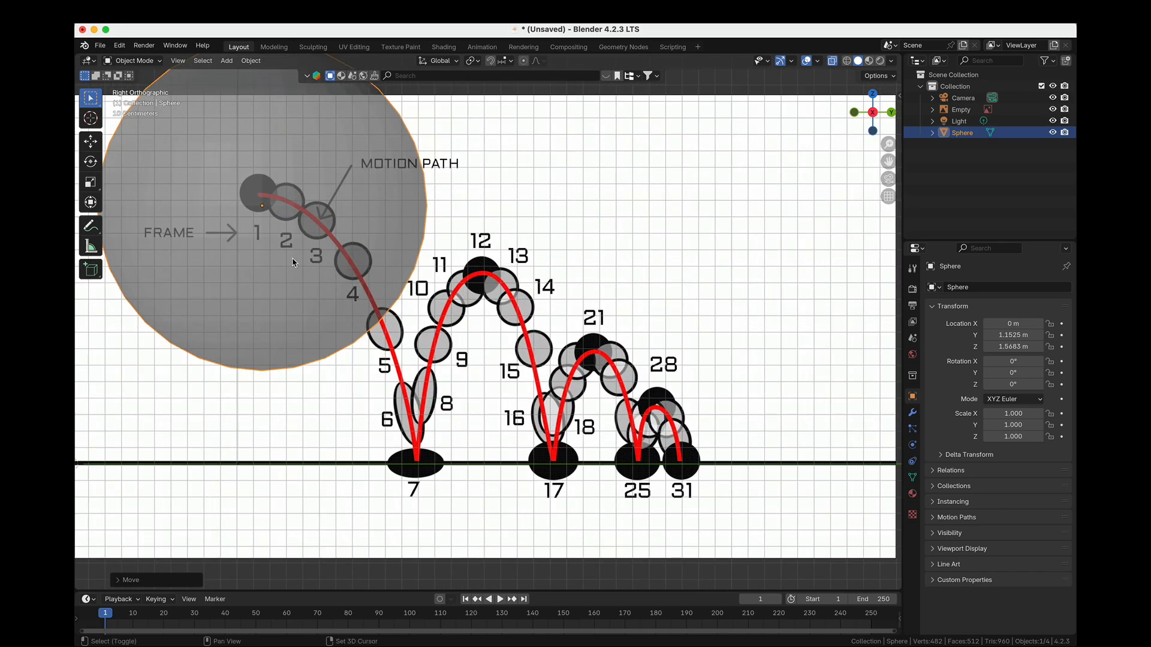
shift+middle_drag(359, 184, 629, 296)
scroll(633, 299, up, 3)
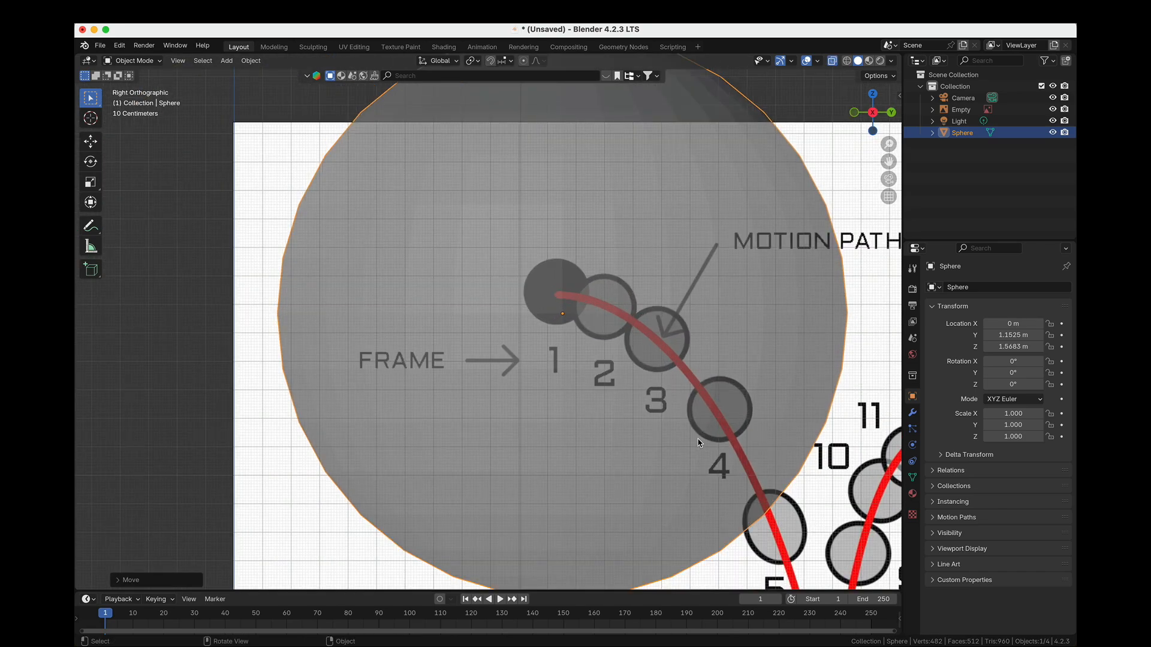
Enable the Screencast Keys overlay in the viewport.
click(899, 96)
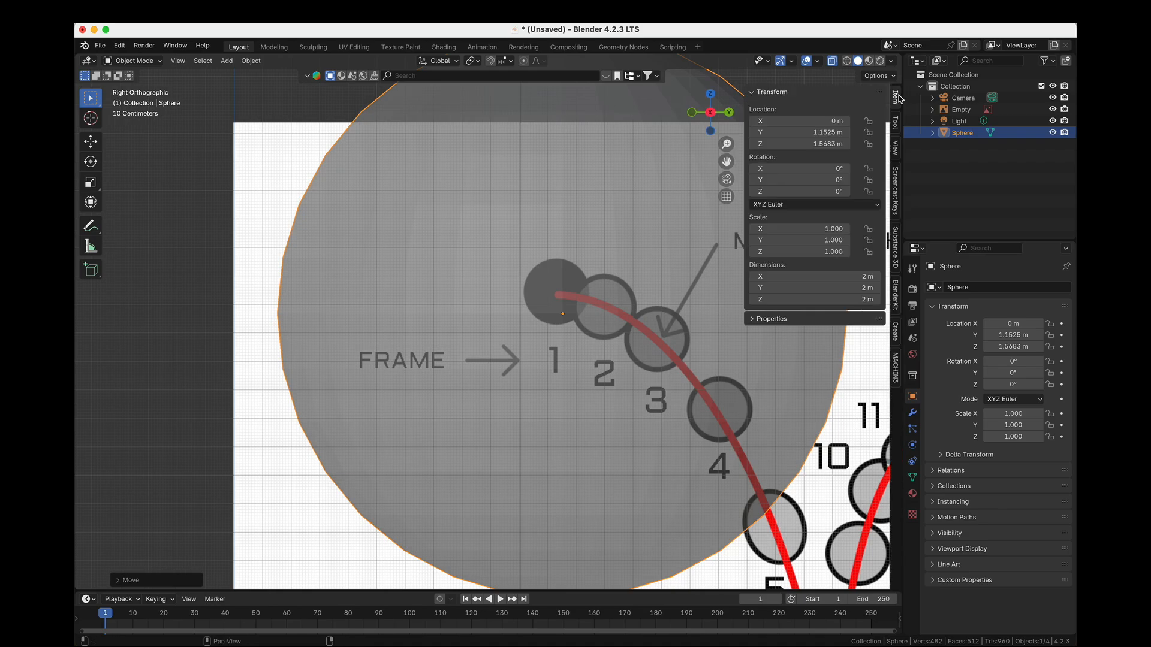
click(897, 207)
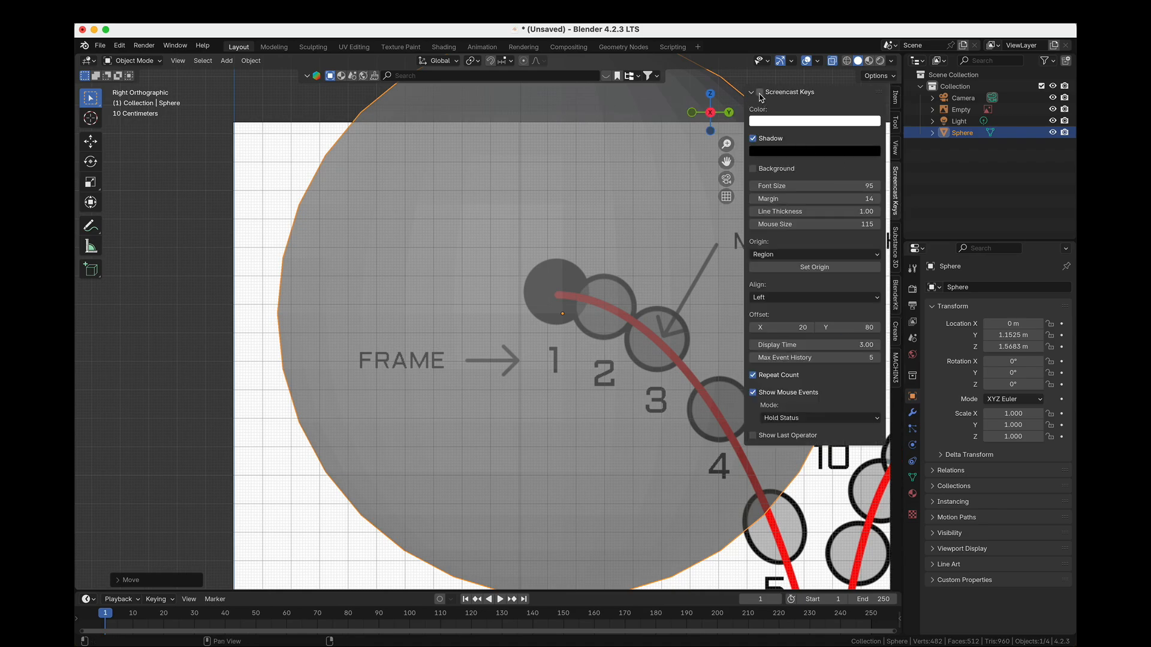
key(n)
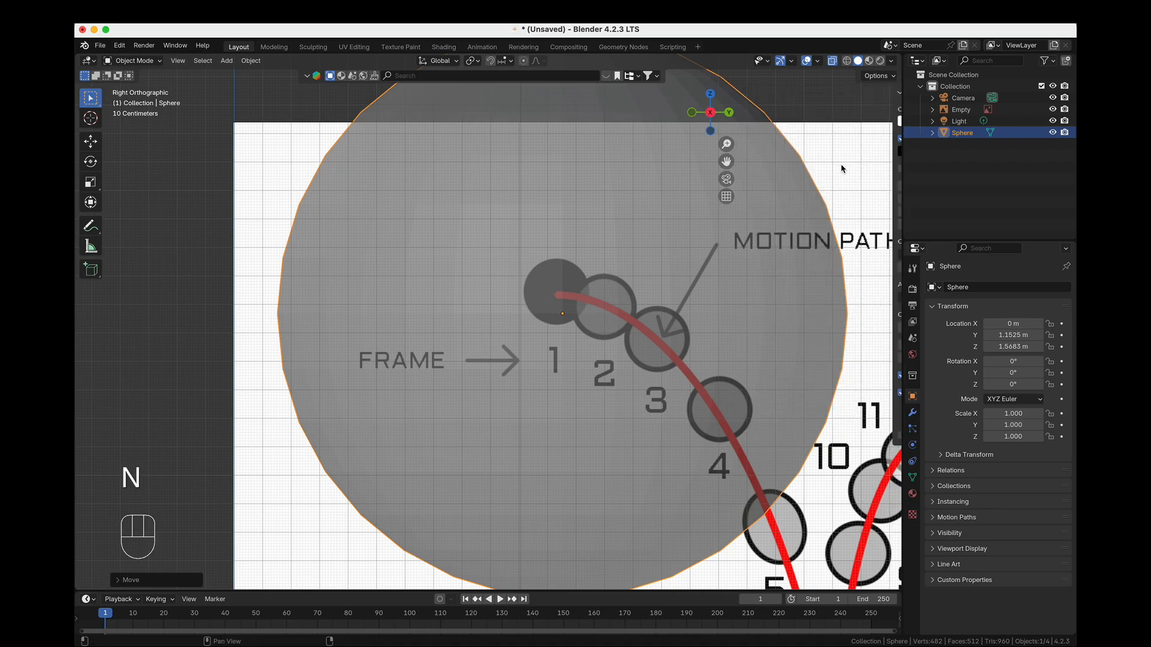
Select the sphere and scale it down uniformly to about 0.156.
click(749, 204)
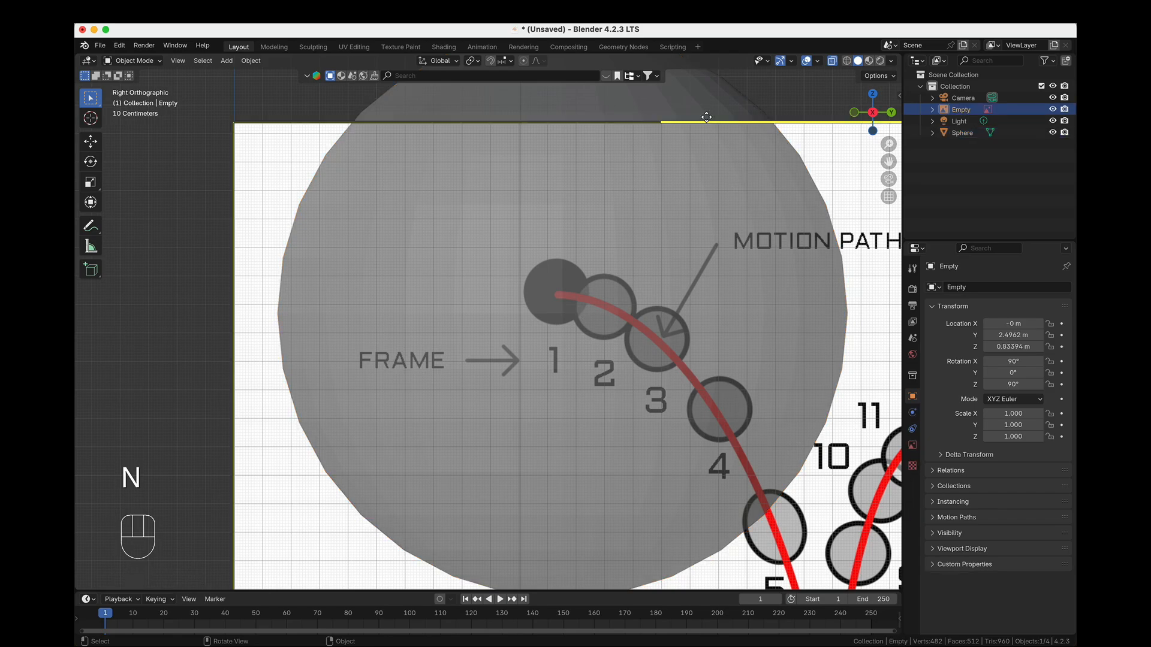
click(735, 177)
key(s)
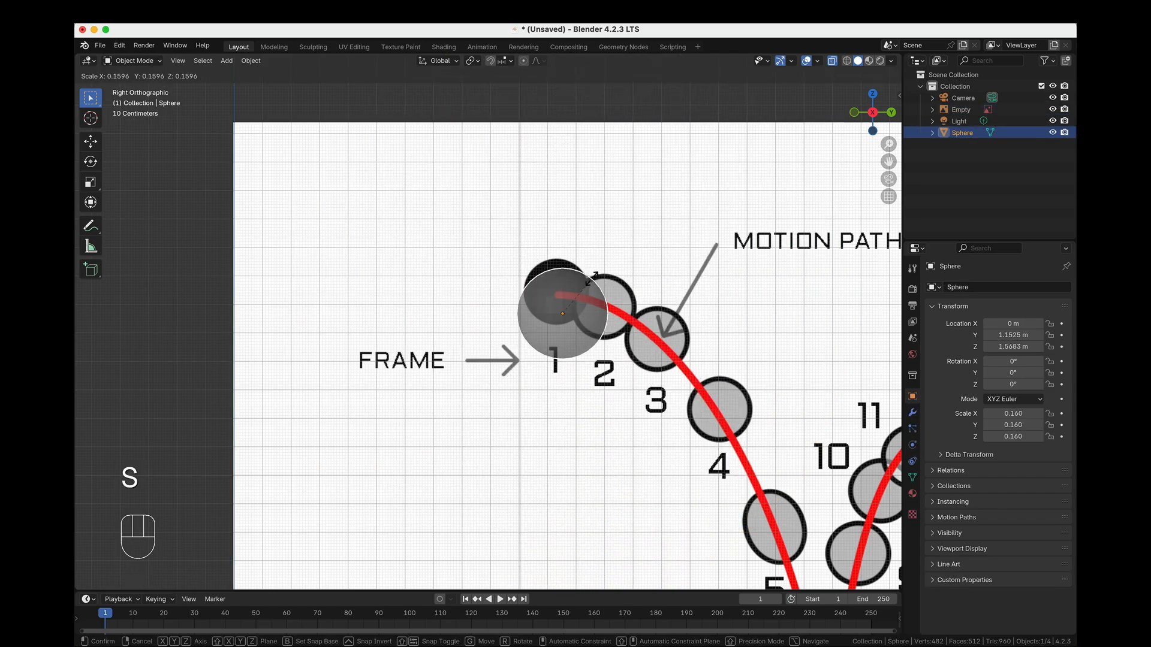
click(599, 289)
scroll(577, 329, up, 2)
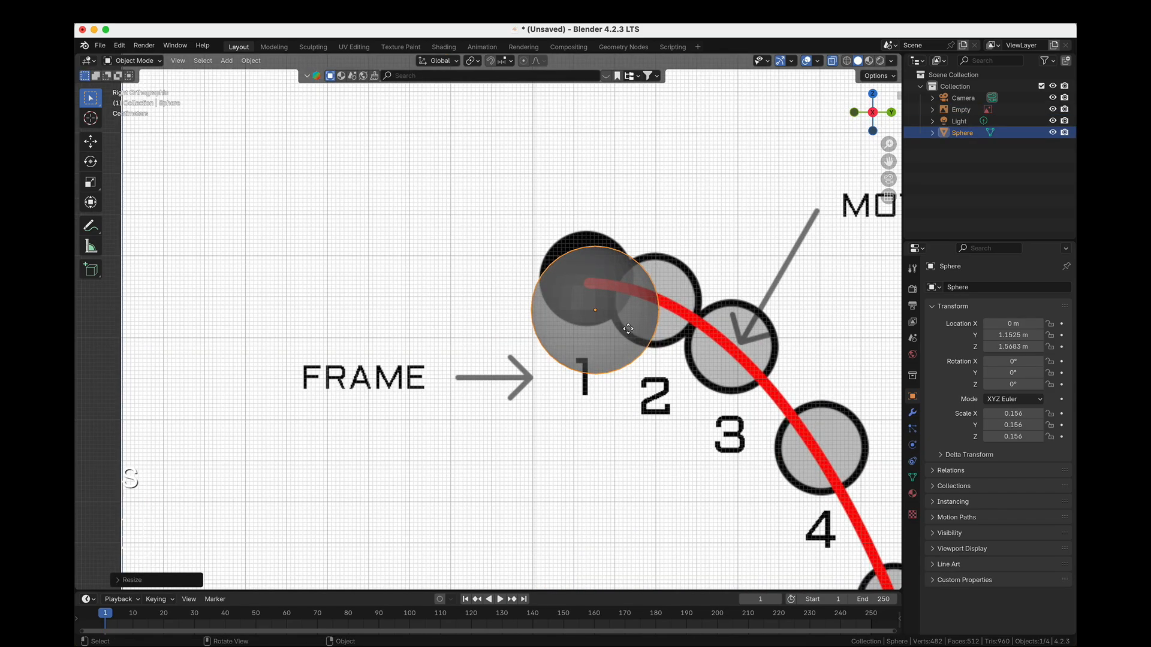
Fit the sphere onto the black frame 1 ball, at about Y 1.131 m, Z 1.646 m, with a uniform scale of about 0.116.
key(g)
click(618, 300)
key(s)
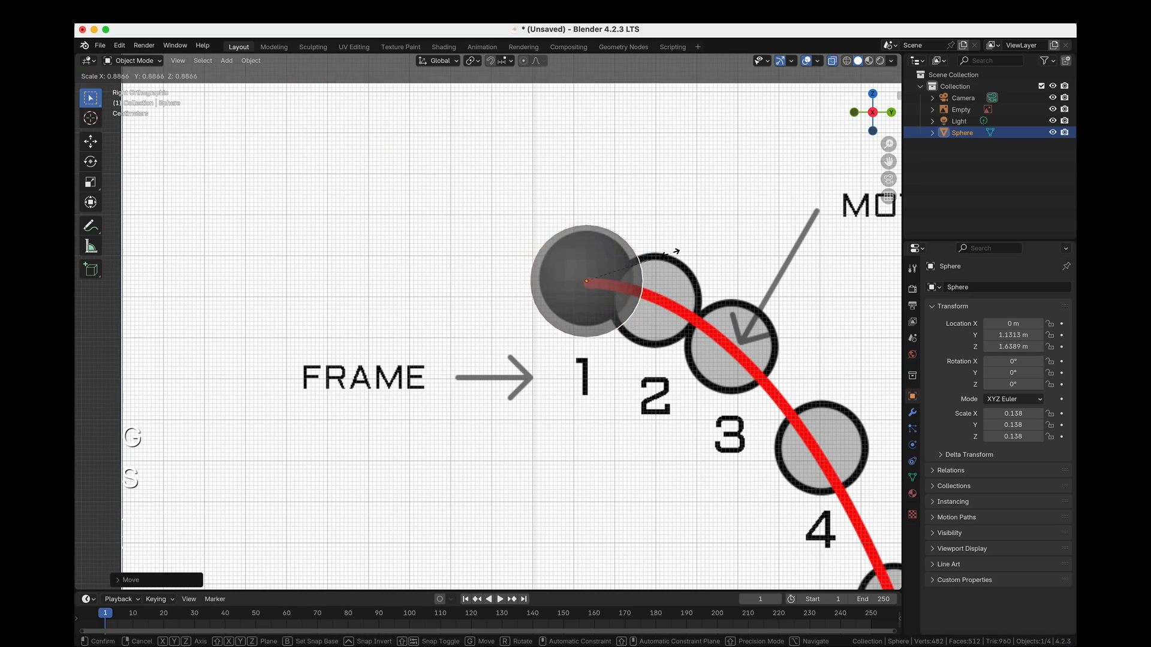
click(664, 253)
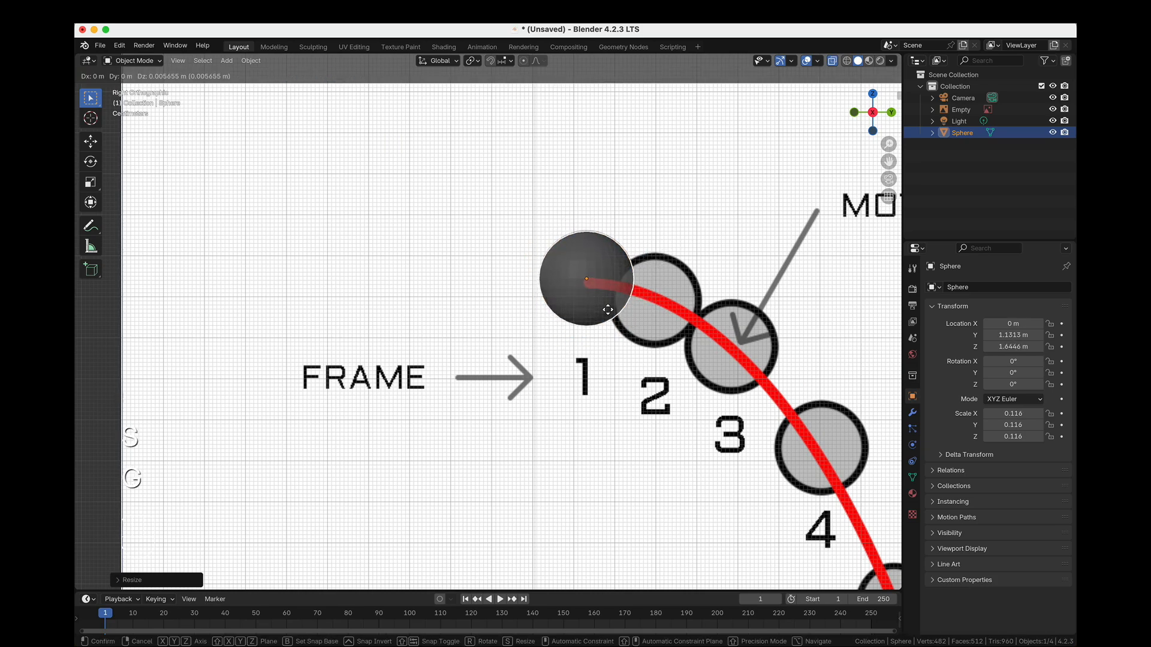
key(g)
click(621, 309)
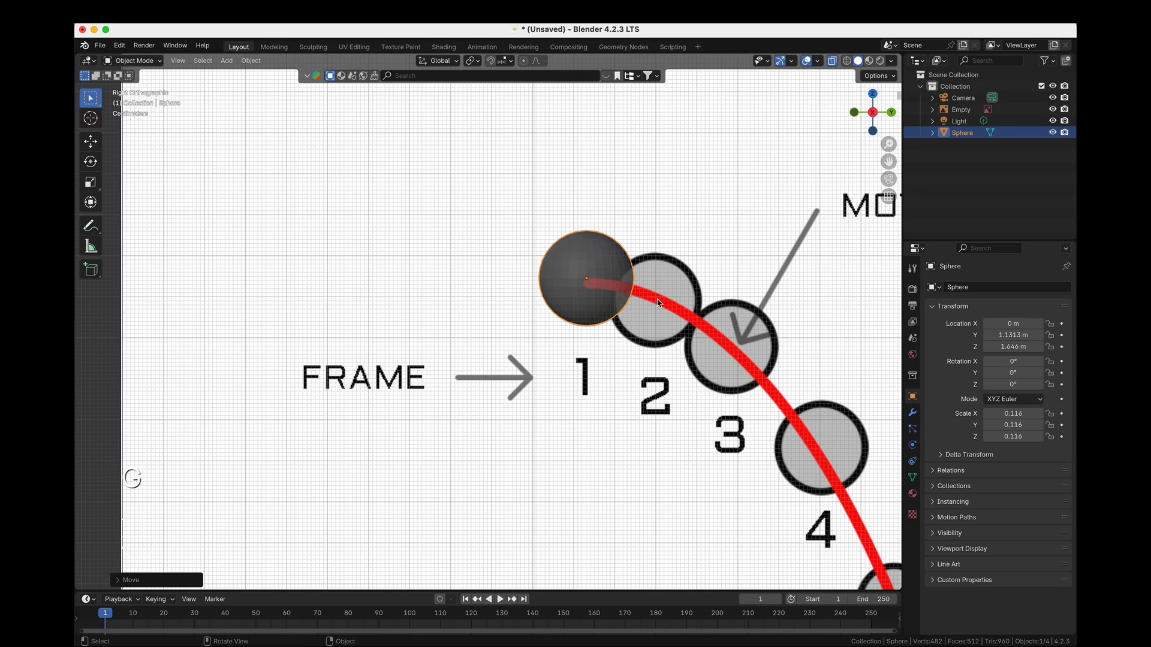
scroll(658, 303, down, 2)
shift+middle_drag(630, 254, 556, 255)
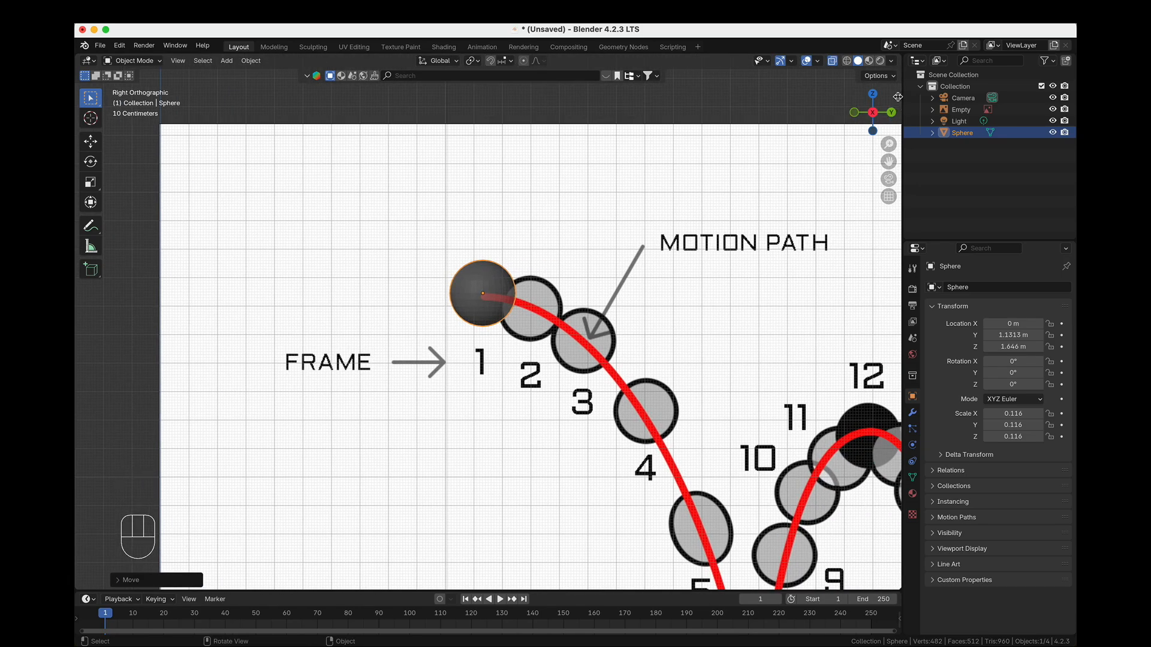
Show the viewport sidebar with the sphere's transform values and dimensions.
click(897, 97)
click(894, 95)
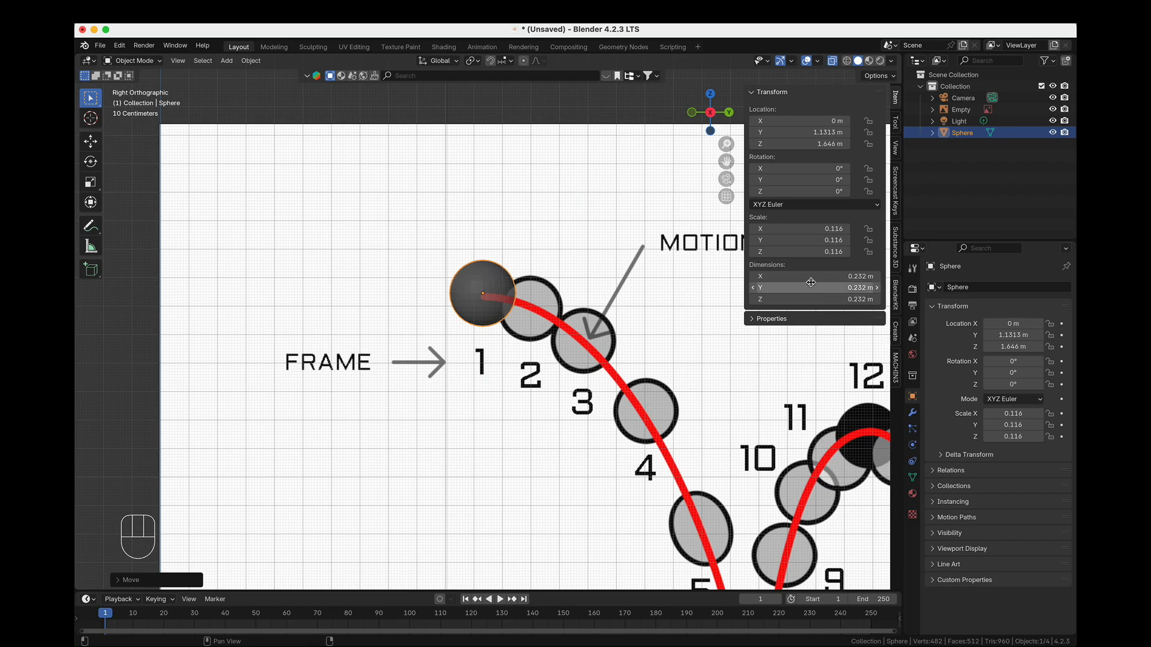
Try to set the sphere's X, Y and Z dimensions together to 9 in the default unit.
drag(850, 275, 850, 299)
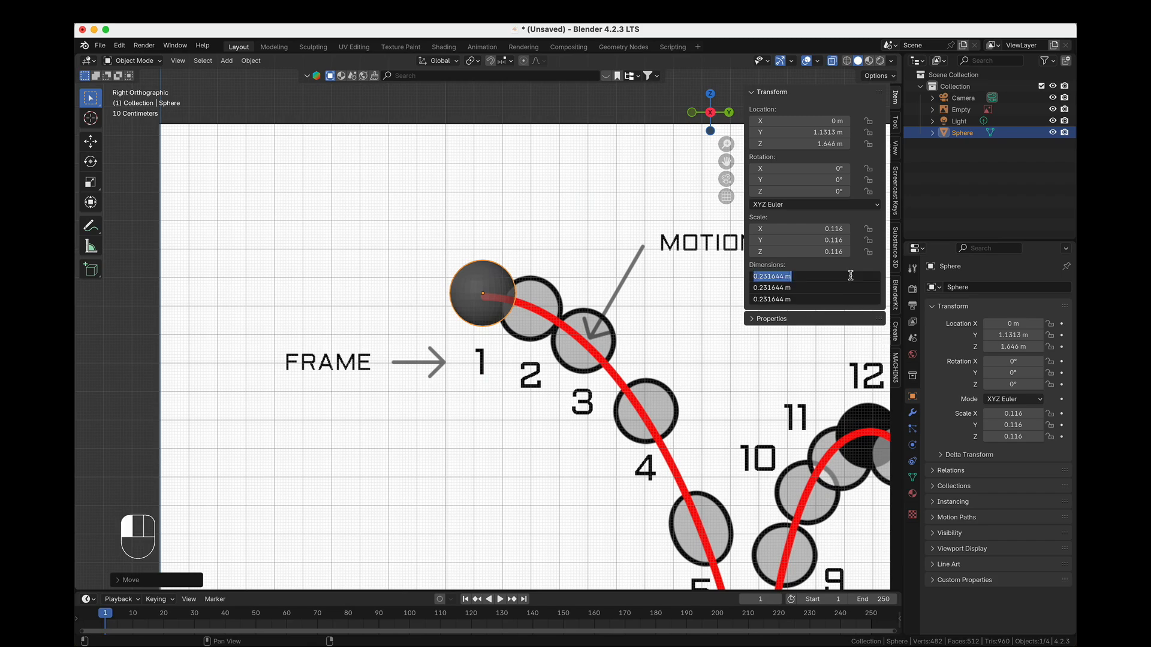
text(9)
key(Return)
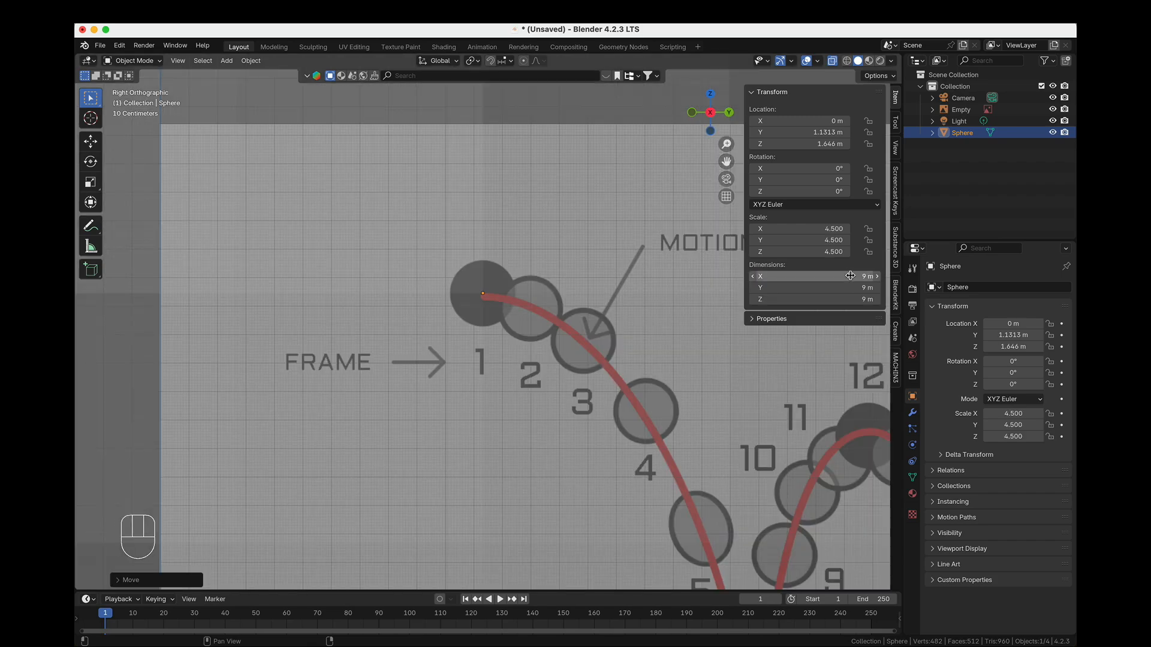
Set the sphere's X, Y and Z dimensions together to 9 inches (9").
mouse_move(851, 276)
mouse_down()
mouse_move(853, 299)
mouse_move(854, 275)
mouse_up()
click(861, 297)
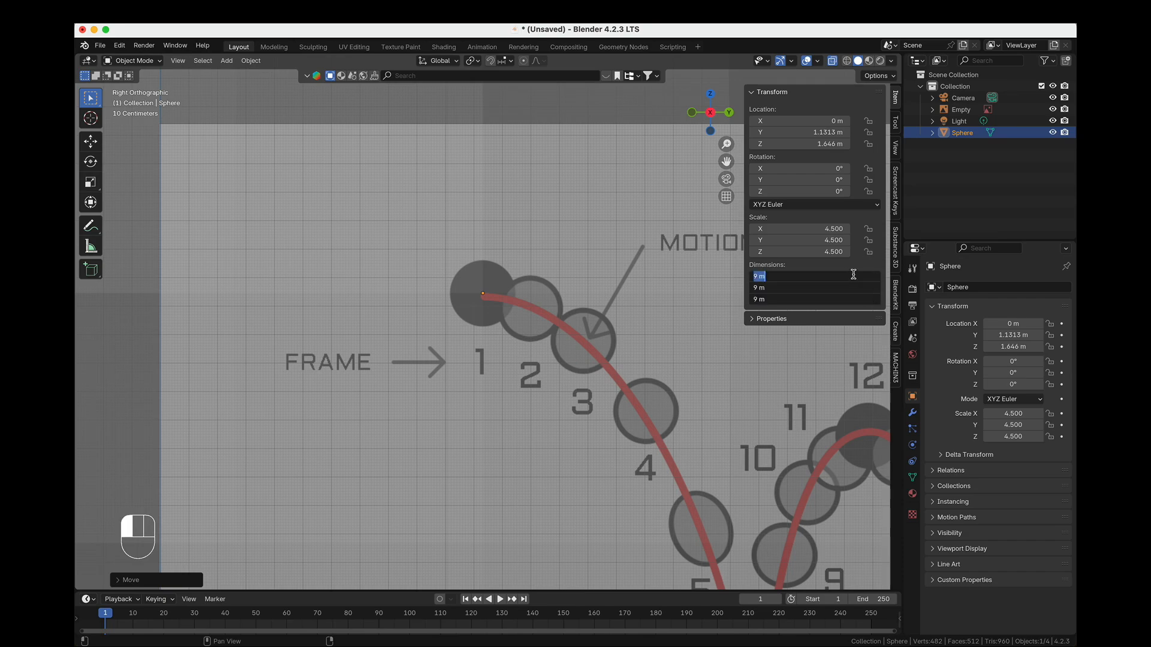
text(9")
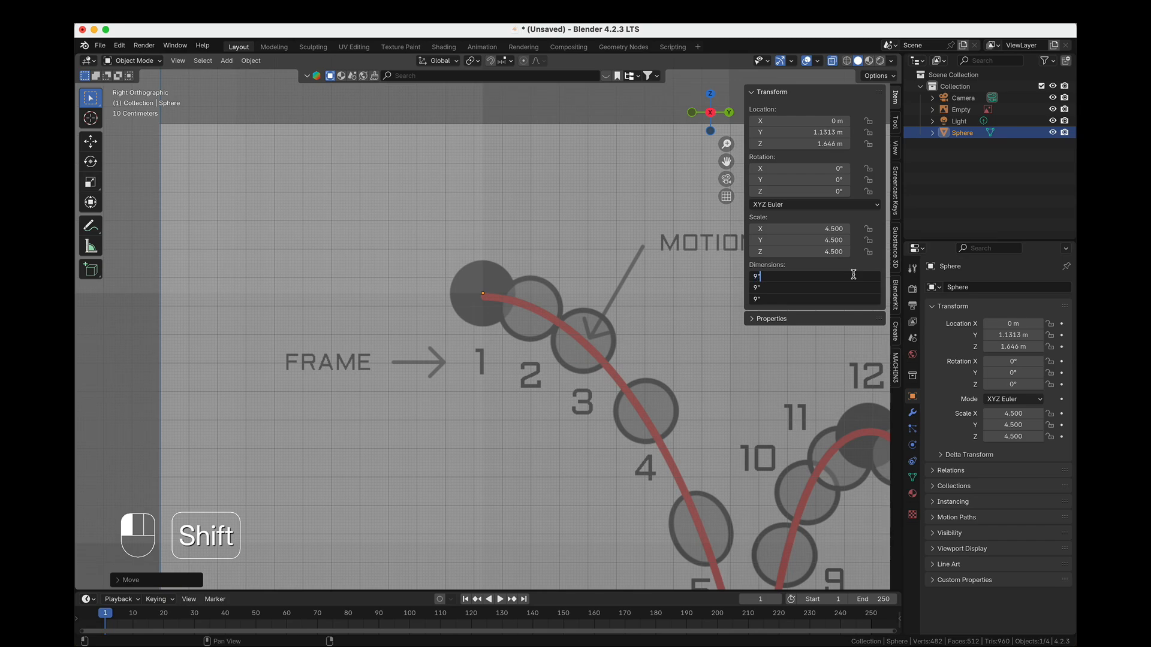
key(Return)
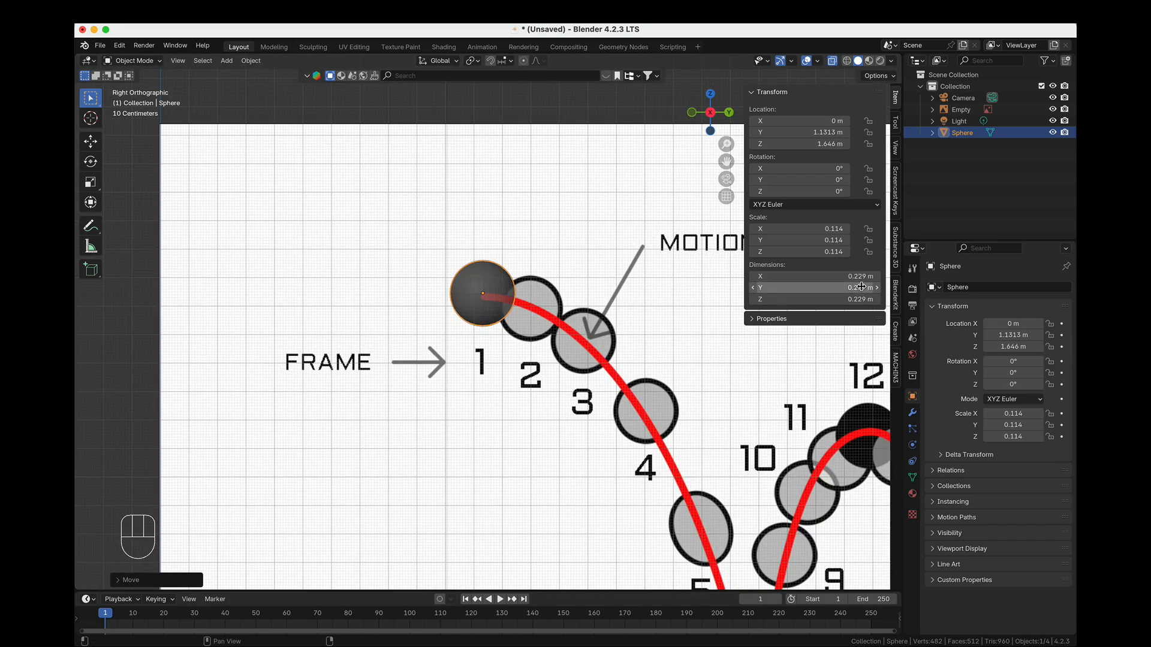
Check the resized sphere's fit over the frame 1 ball and against the other balls in the reference.
scroll(457, 295, up, 5)
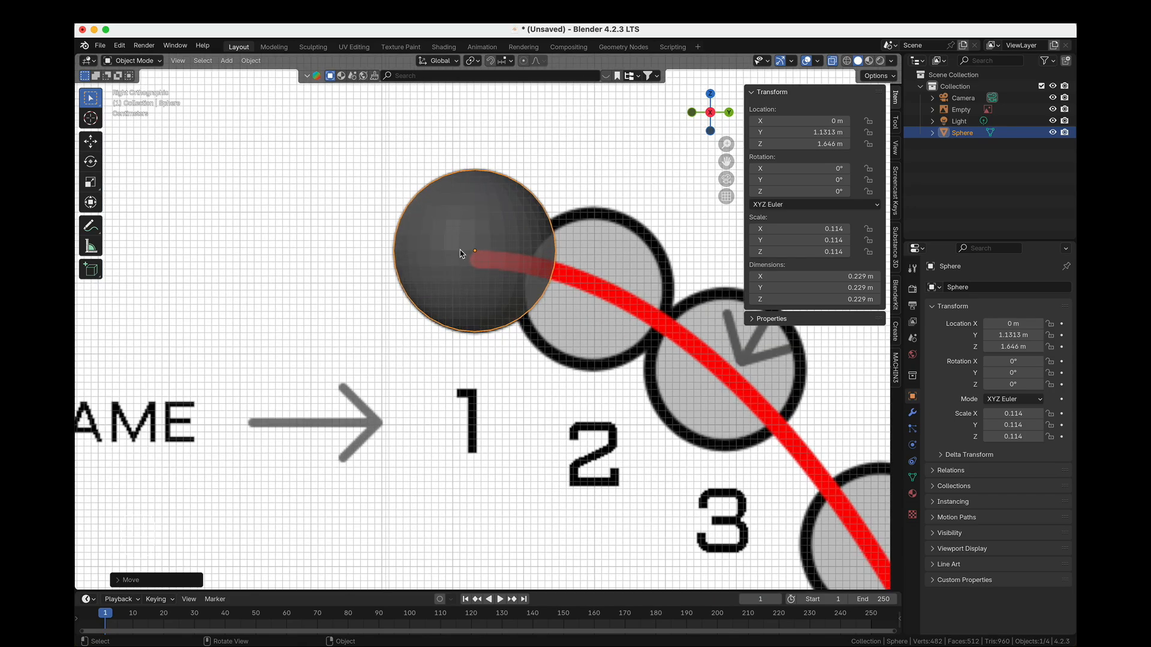
scroll(429, 271, down, 4)
scroll(502, 373, down, 4)
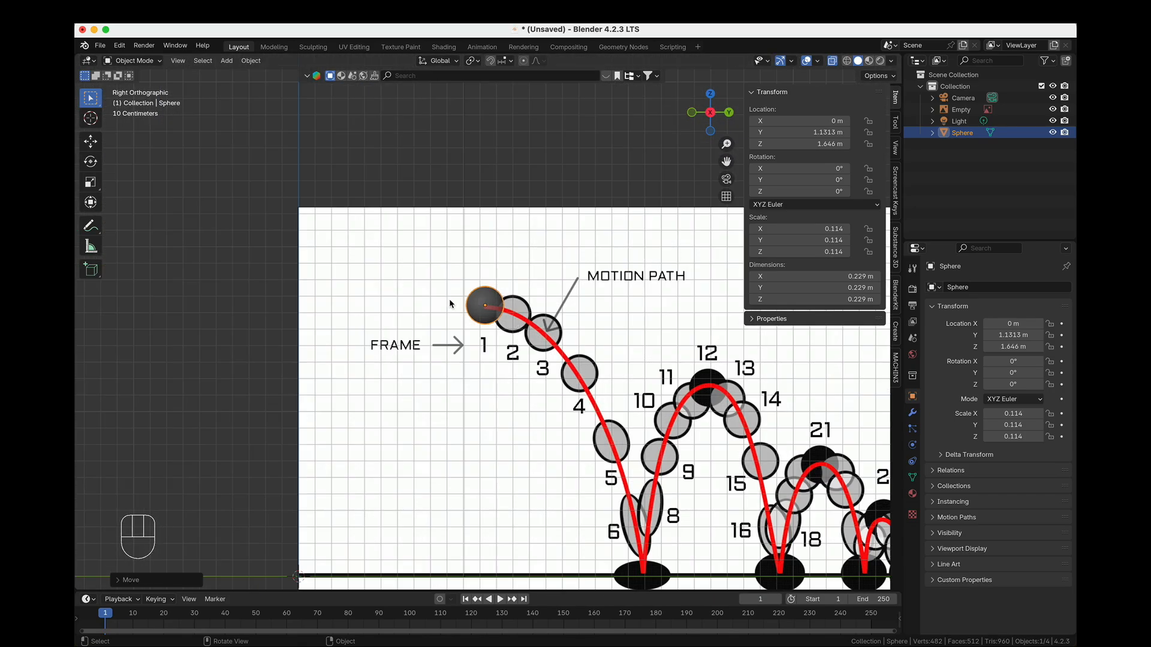
shift+middle_drag(746, 437, 597, 410)
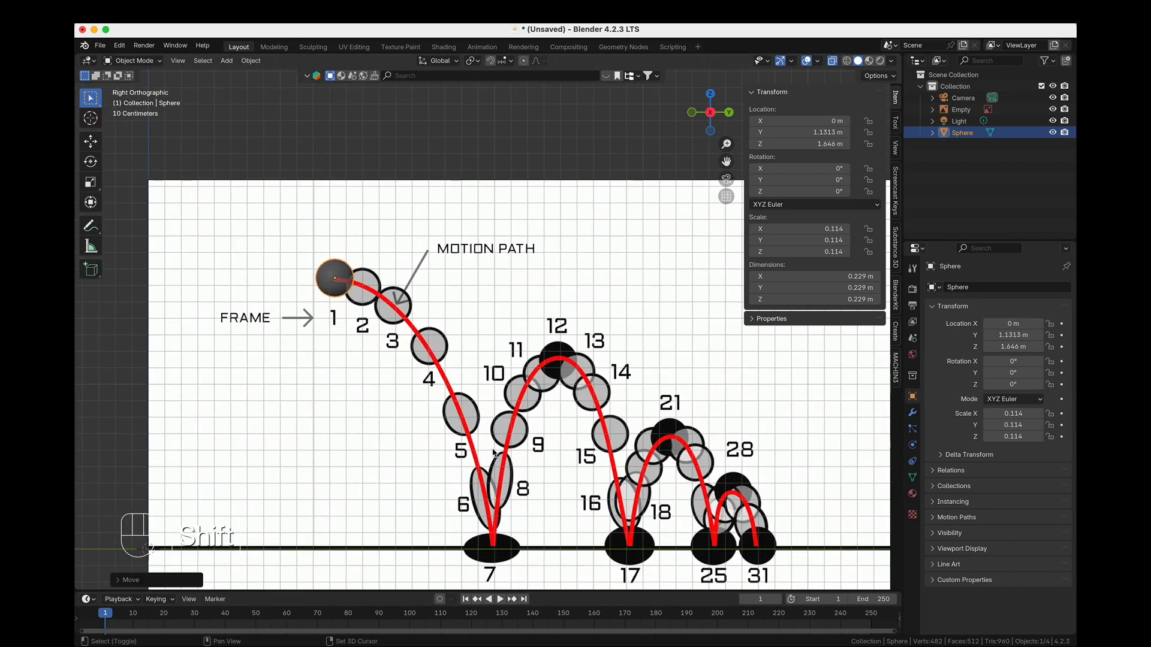
shift+middle_drag(418, 362, 476, 337)
scroll(474, 330, up, 3)
shift+middle_drag(328, 227, 479, 375)
scroll(443, 265, up, 3)
scroll(420, 244, up, 2)
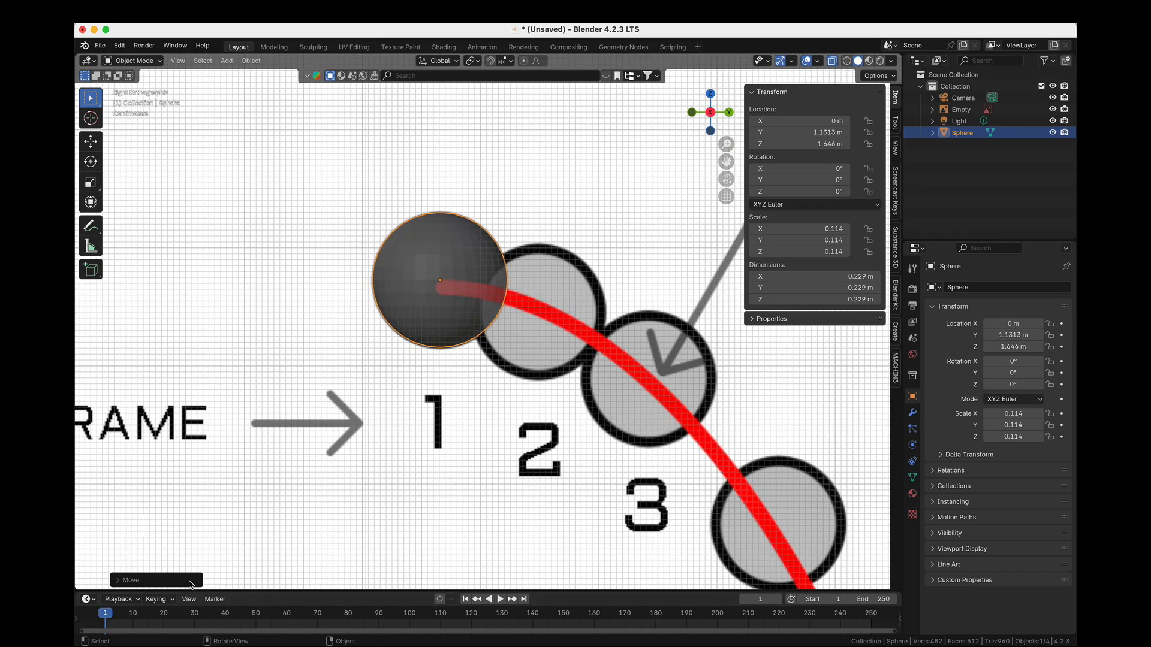
Enlarge the timeline area and scrub through its frames, returning the current frame to 1.
drag(336, 591, 330, 510)
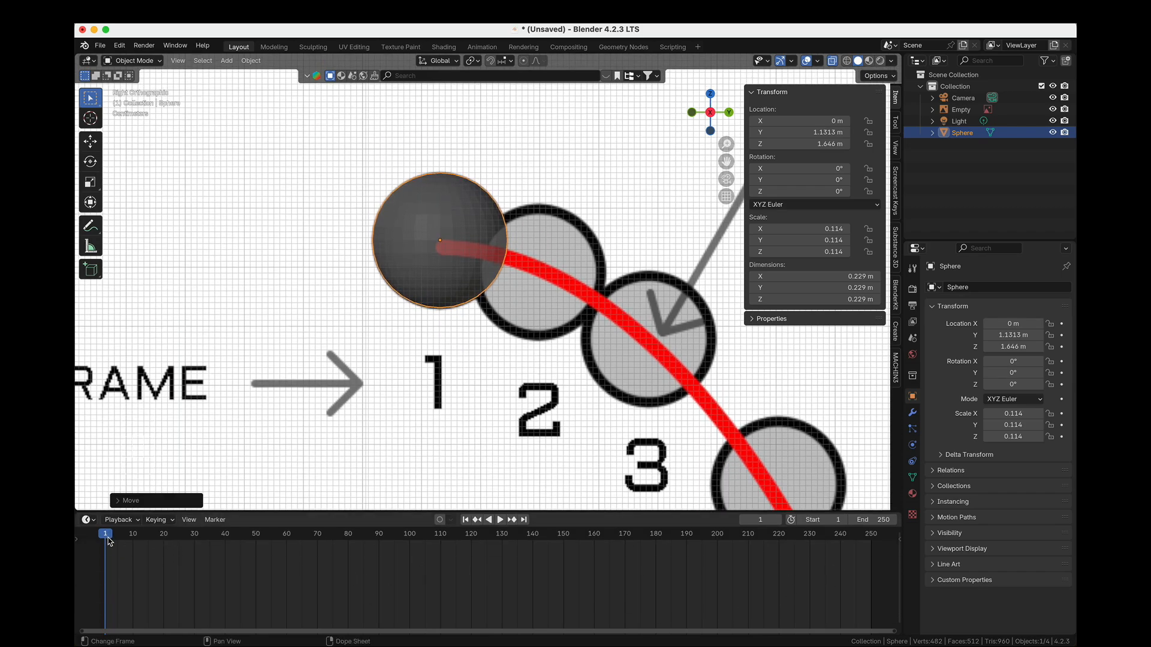
click(150, 536)
key(space)
drag(151, 535, 77, 543)
drag(897, 543, 746, 568)
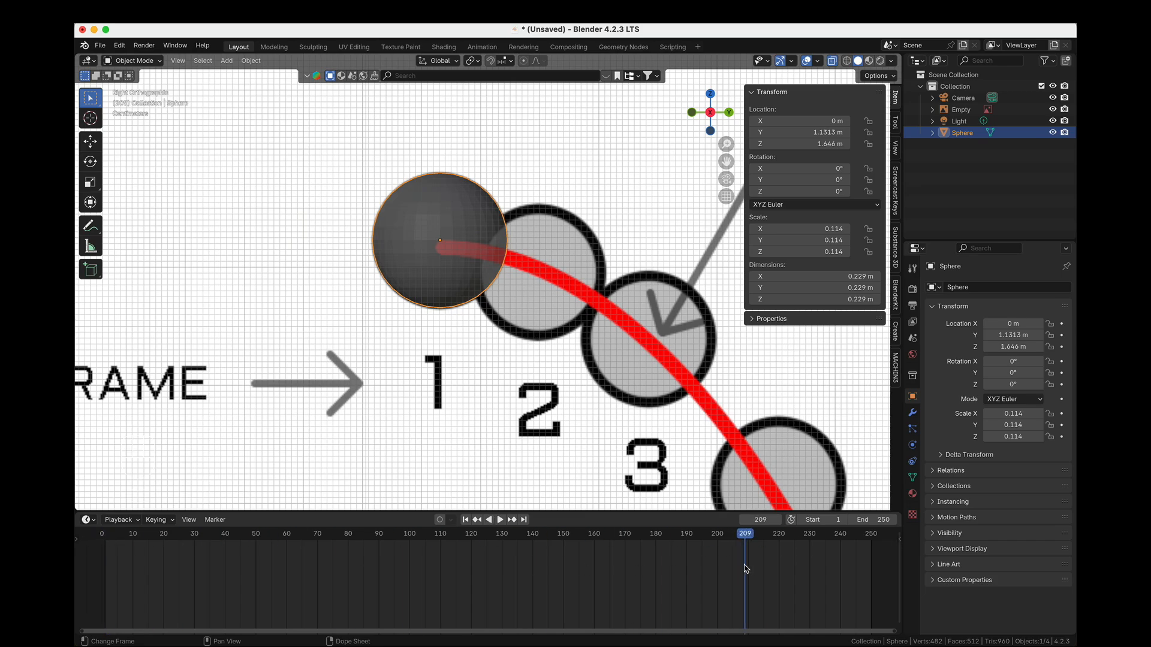
drag(746, 542, 277, 547)
click(764, 520)
text(1)
key(Return)
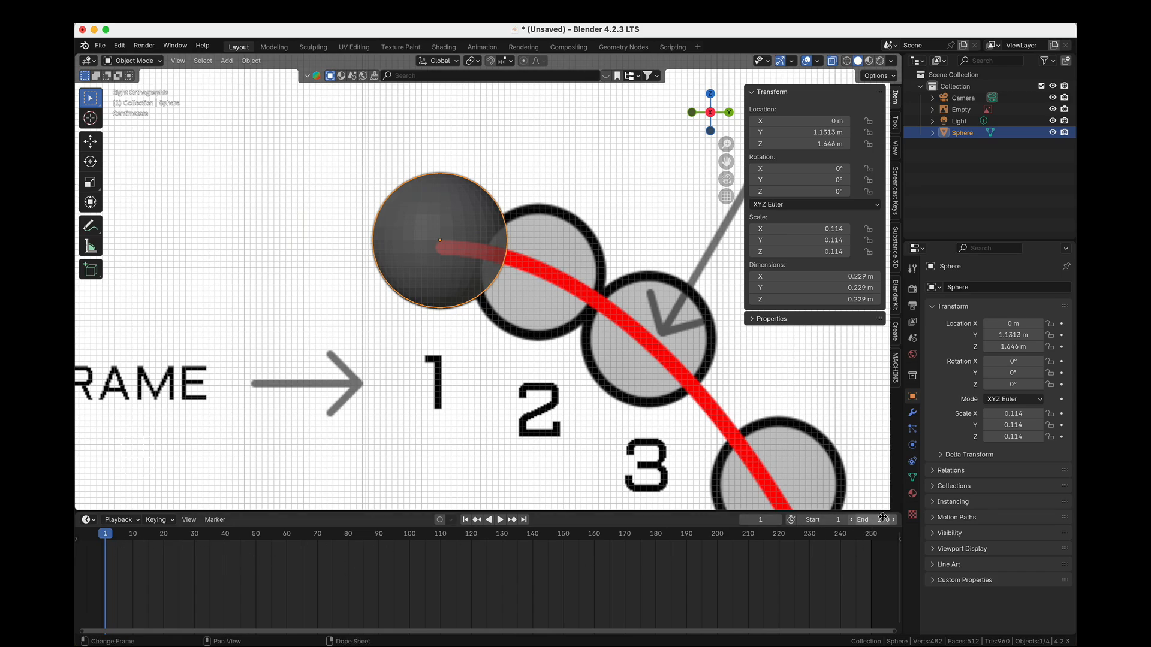
Set the animation's end frame to 31 and fit the timeline view around frames 1 to 31.
click(861, 519)
text(31)
key(Return)
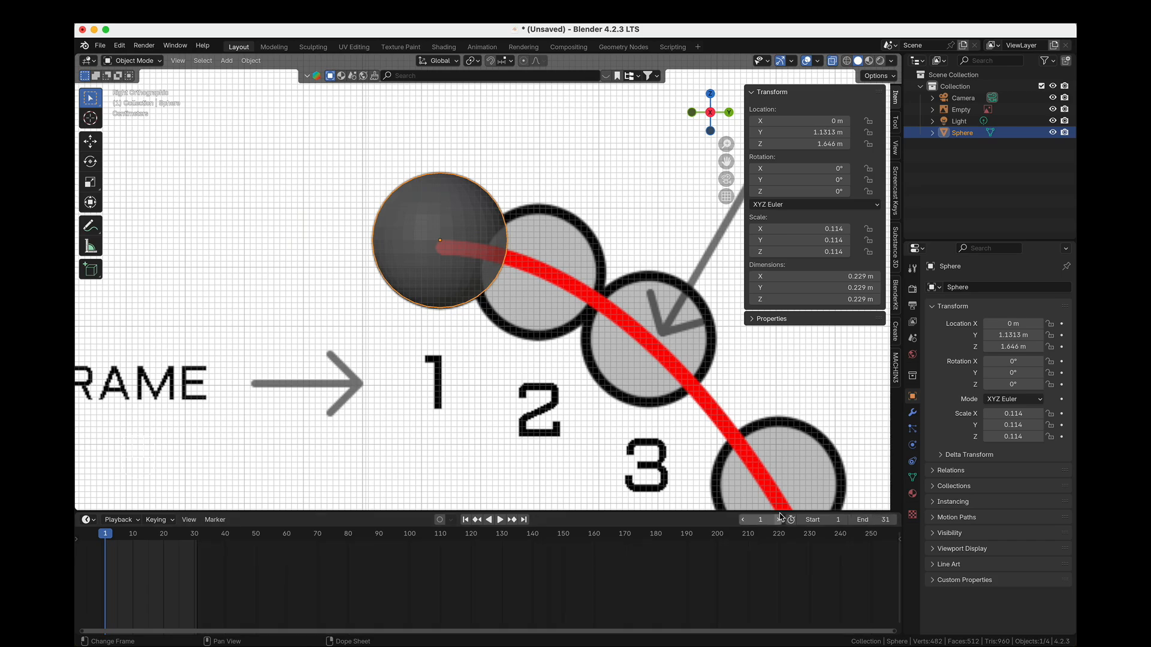
middle_drag(218, 565, 591, 584)
scroll(549, 574, up, 7)
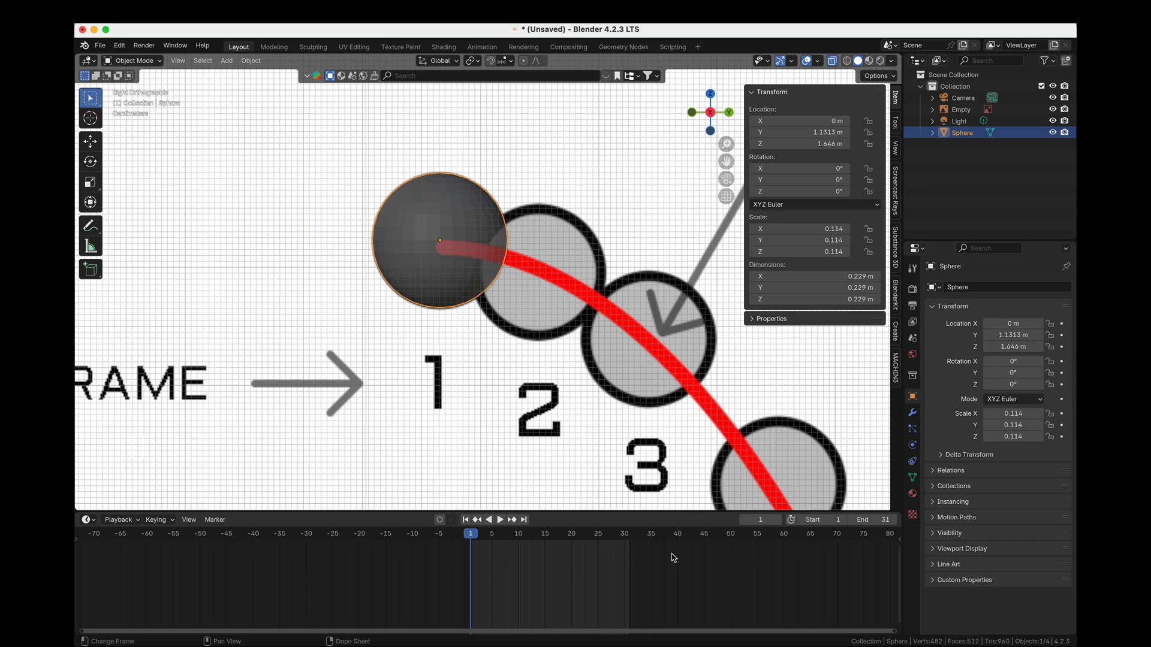
scroll(486, 571, up, 5)
scroll(704, 570, up, 5)
middle_drag(733, 575, 573, 583)
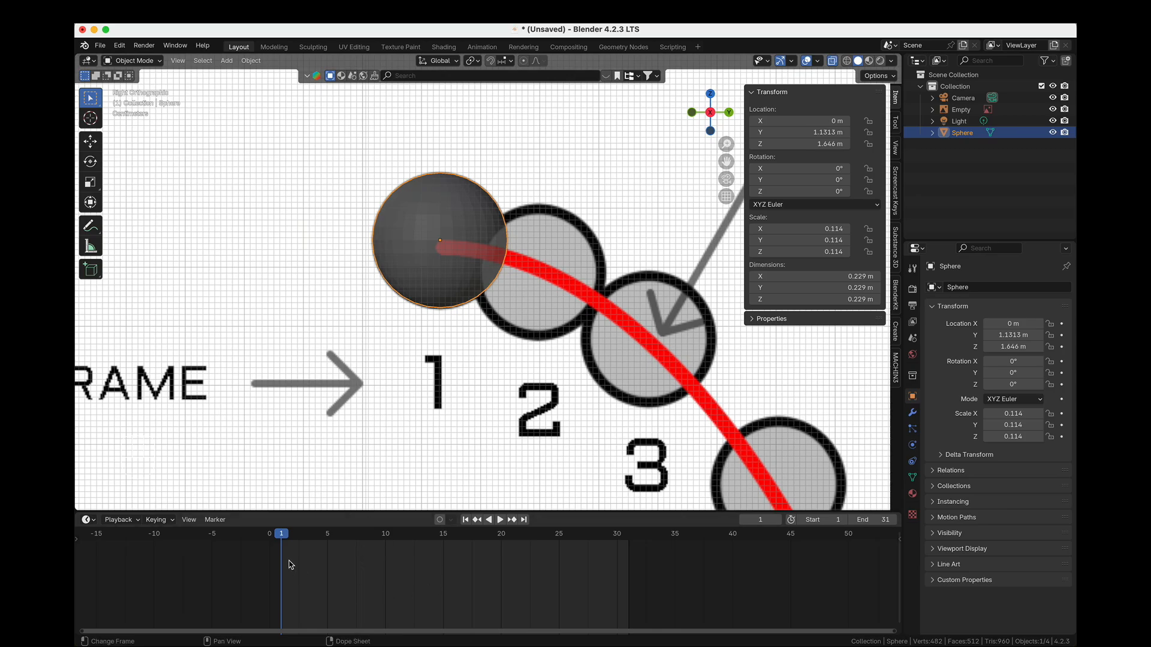
Examine the numbered ball positions and ground contacts along the reference's motion path, from frame 1 to frame 31.
scroll(423, 318, down, 3)
scroll(378, 387, up, 3)
scroll(418, 396, down, 3)
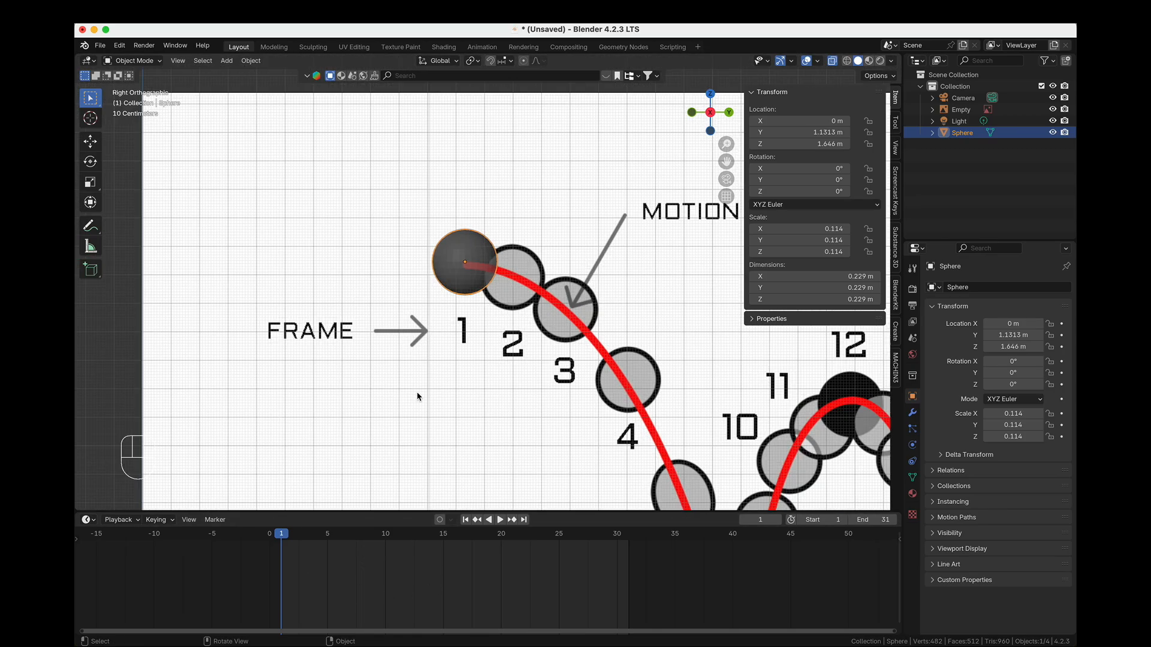
scroll(527, 412, down, 2)
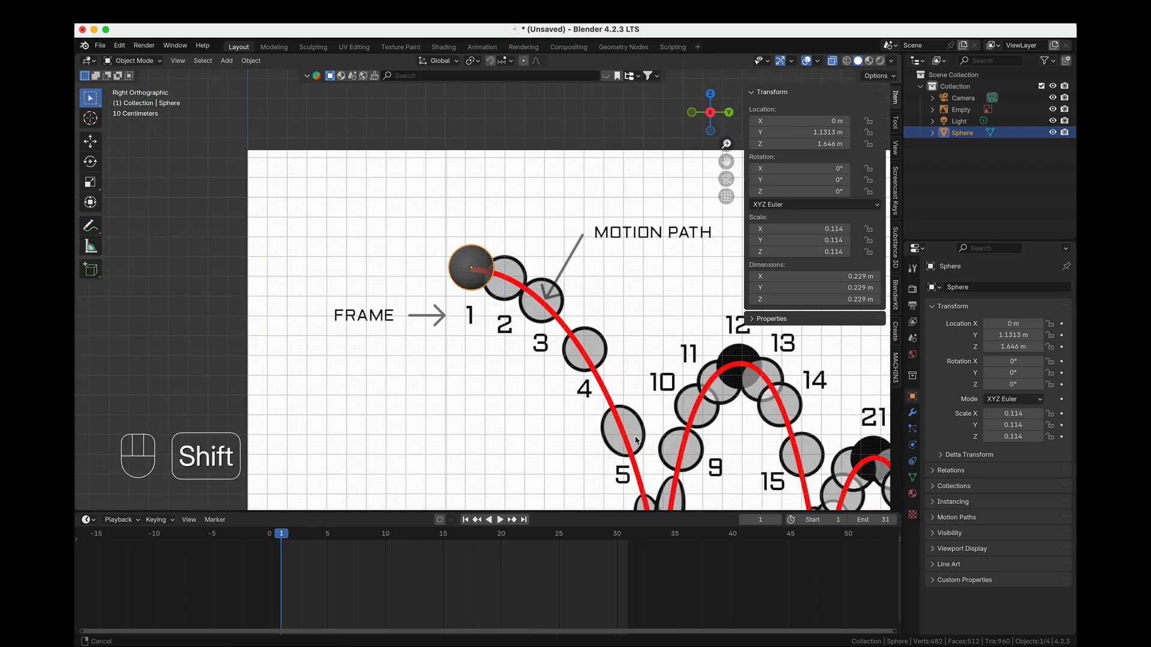
shift+middle_drag(527, 413, 373, 248)
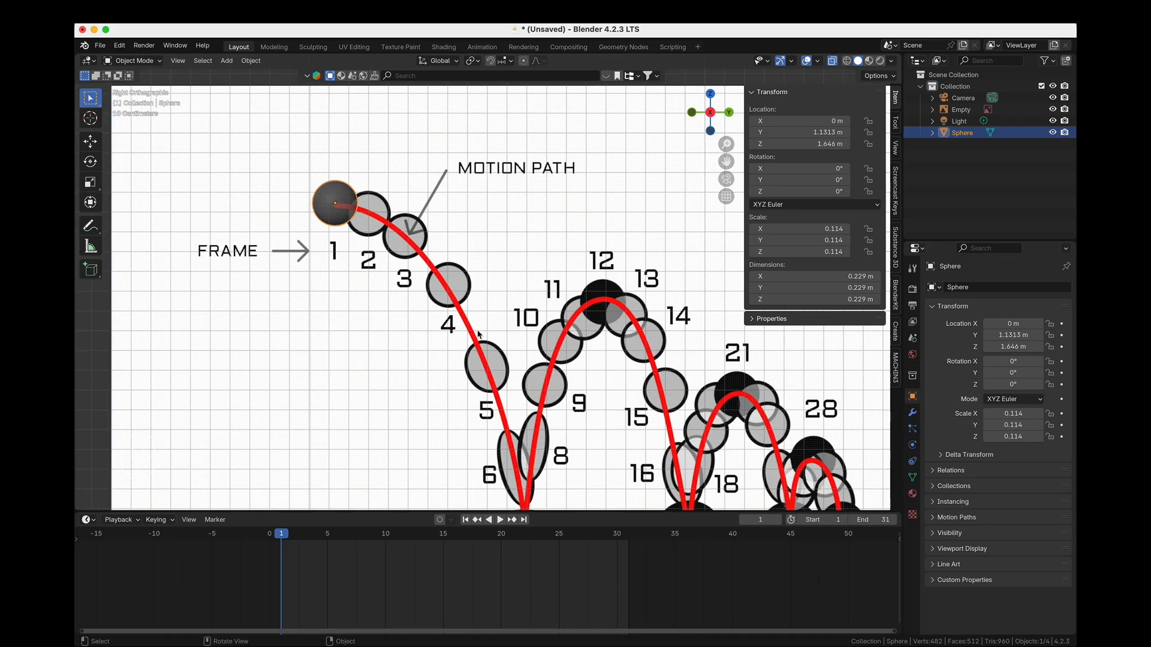
shift+middle_drag(561, 471, 572, 378)
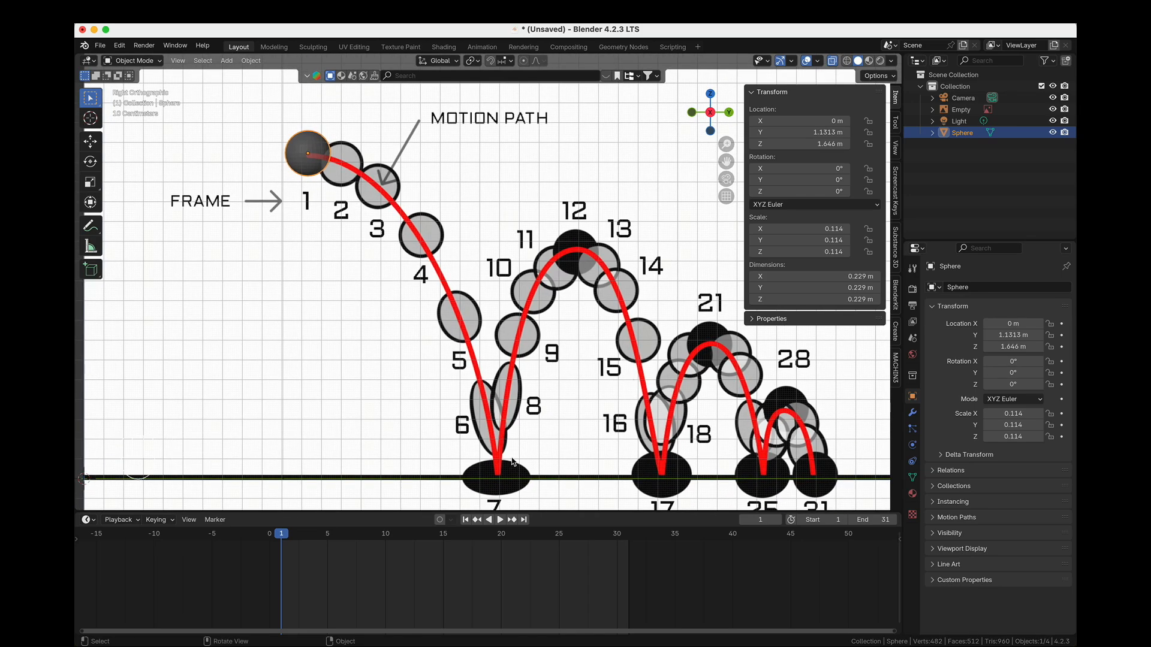
shift+middle_drag(512, 444, 552, 436)
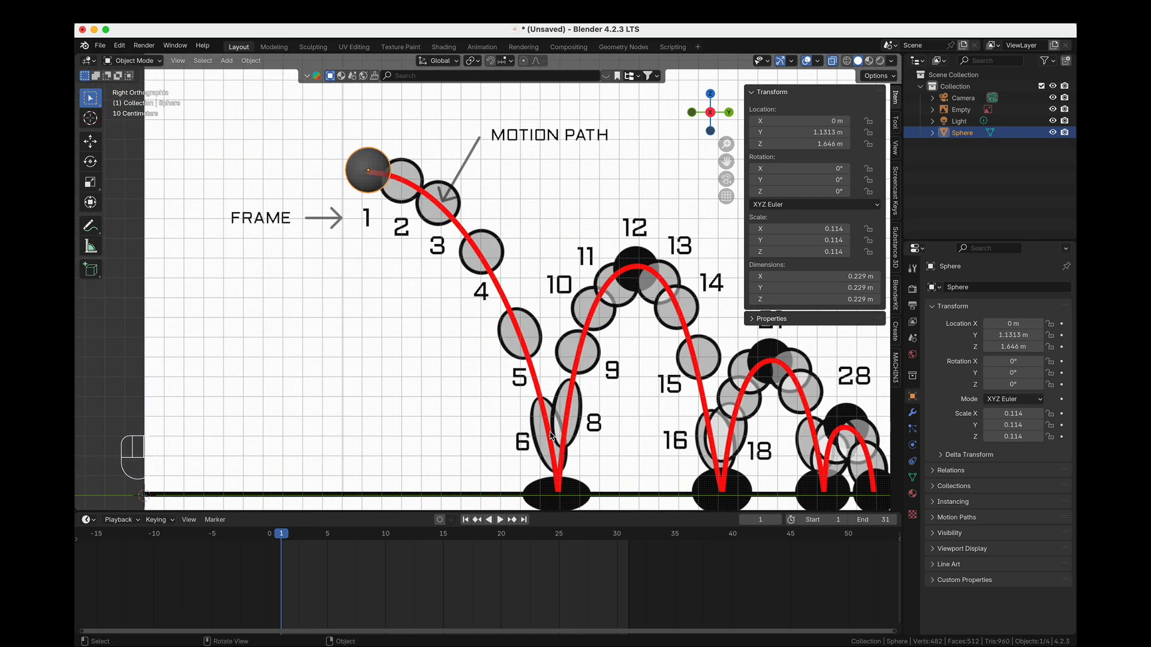
shift+middle_drag(362, 270, 447, 303)
scroll(458, 239, up, 4)
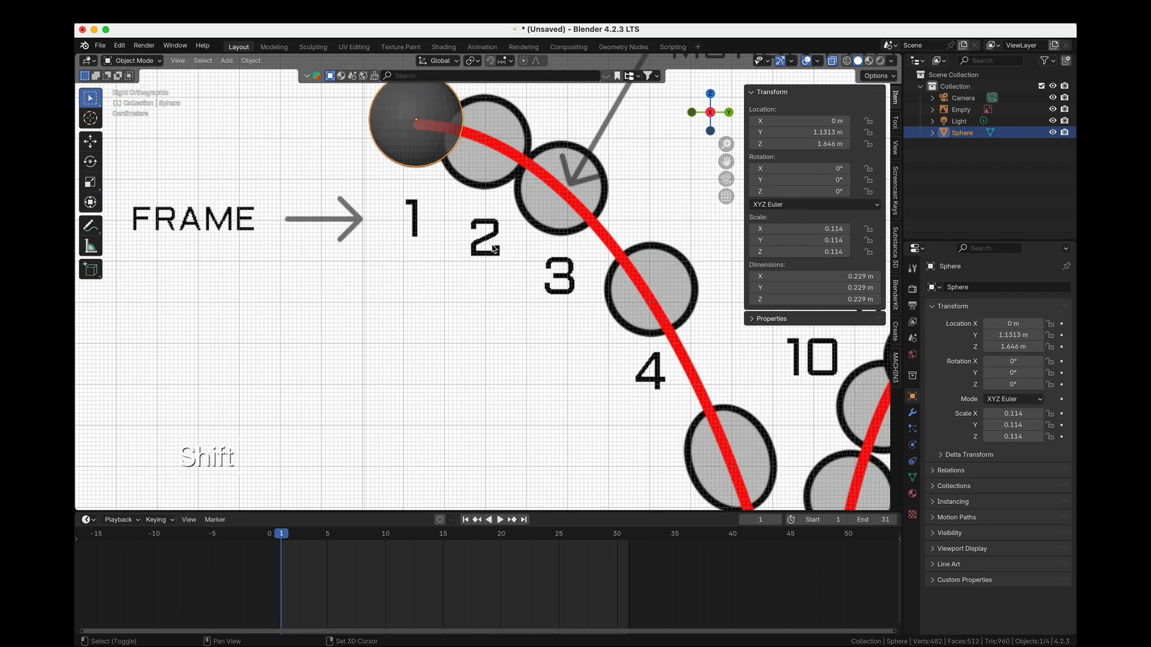
shift+middle_drag(494, 248, 452, 361)
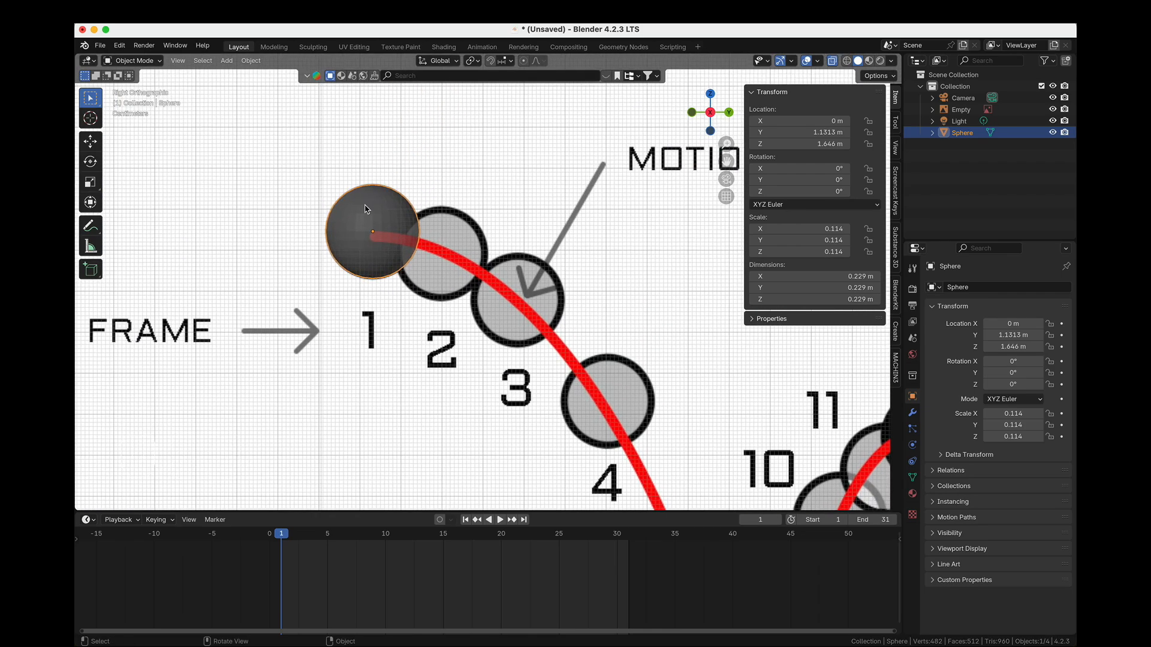
Turn on Auto Keying and key the sphere's location at frame 1 by moving it slightly down to Z about 1.643 m.
click(440, 521)
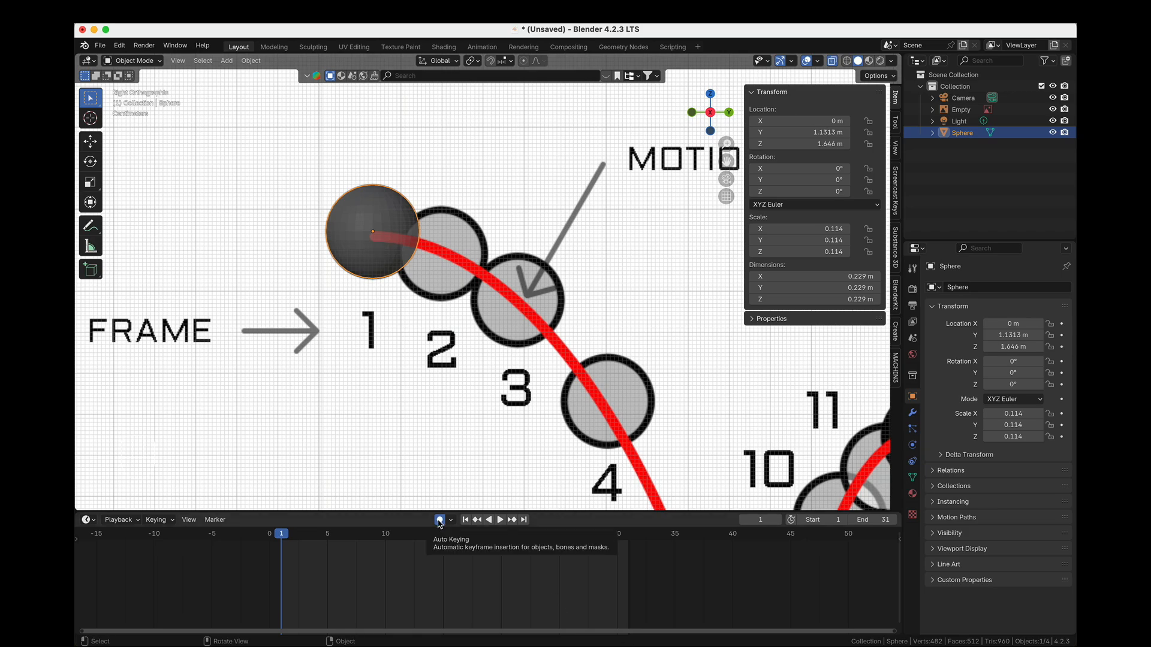
key(g)
click(389, 254)
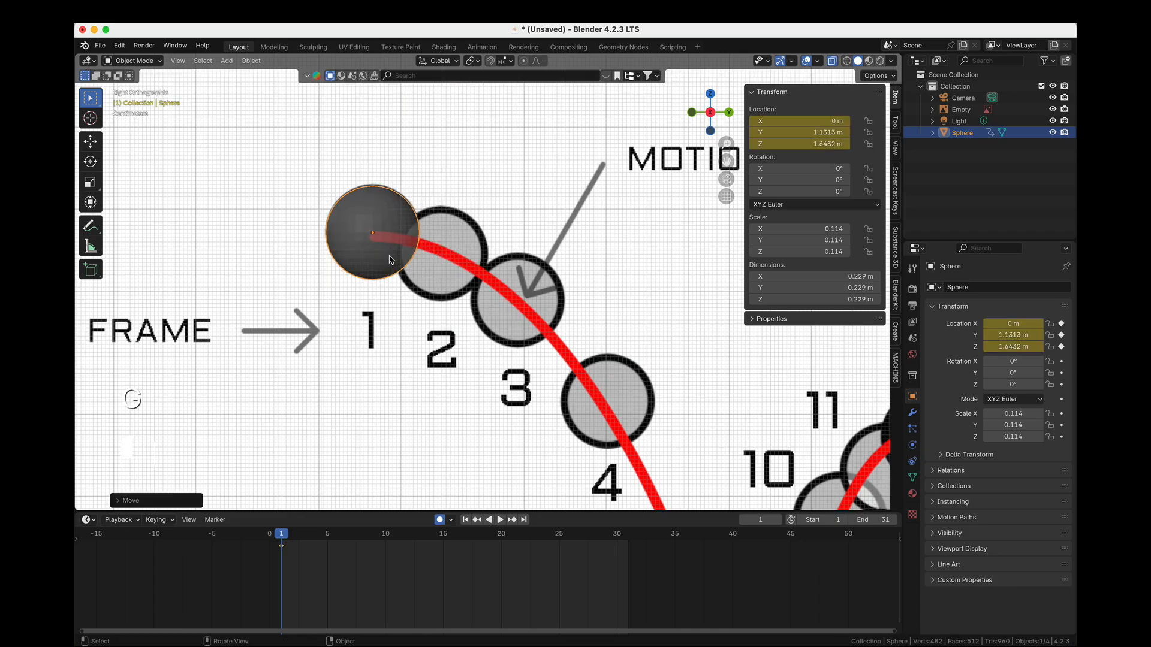
Run the timeline a few frames forward to check the location keyframe and return to frame 1.
scroll(301, 560, up, 2)
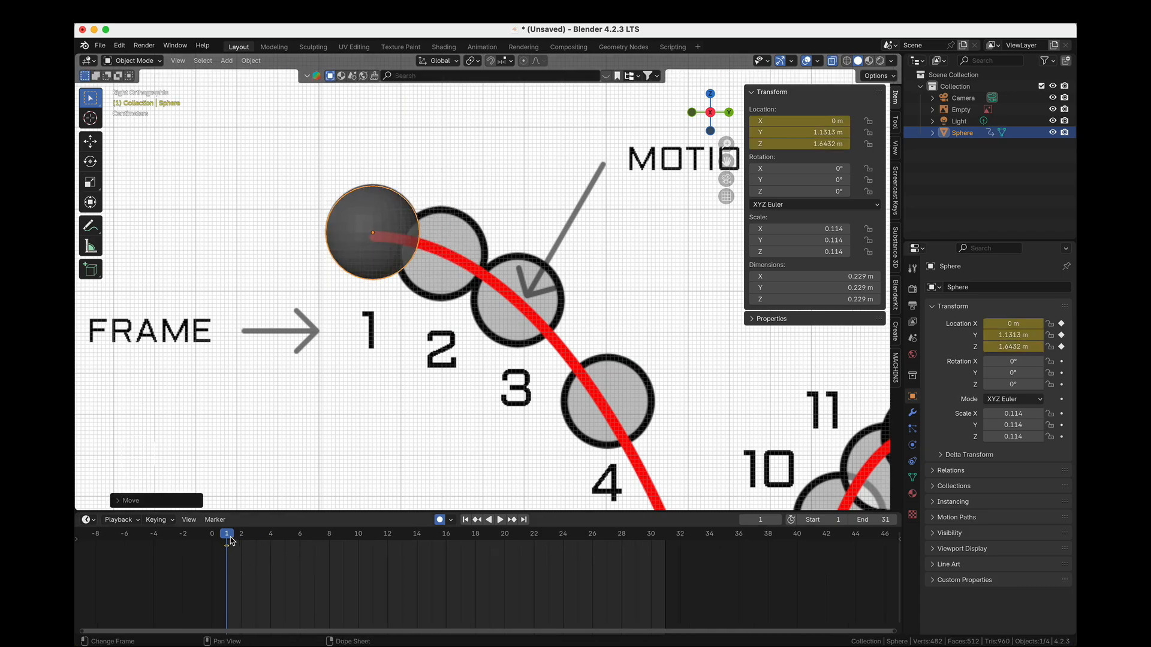
key(space)
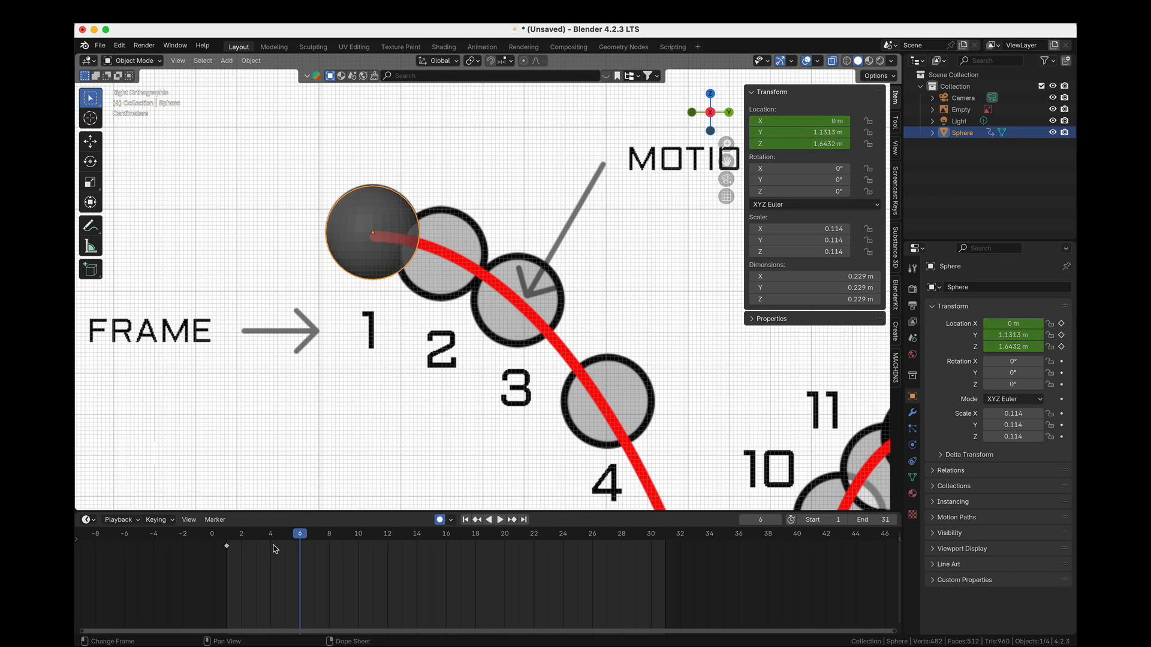
click(227, 541)
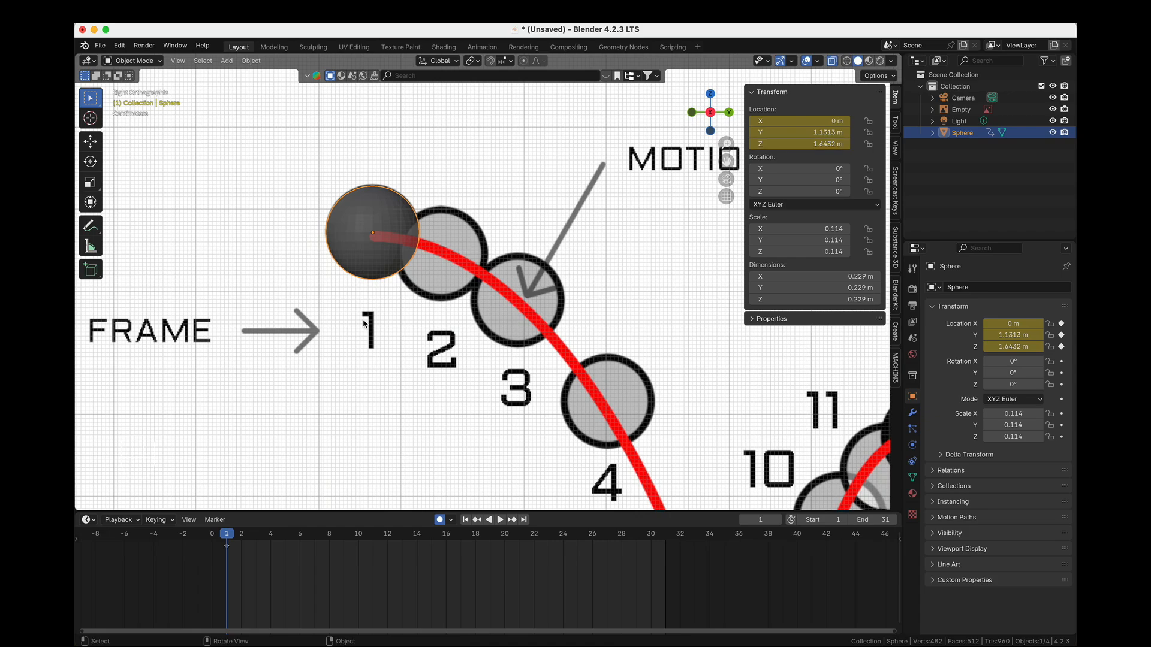
Try rotating the sphere to about -41.7° on X and scaling it at frame 1, undoing each change.
key(r)
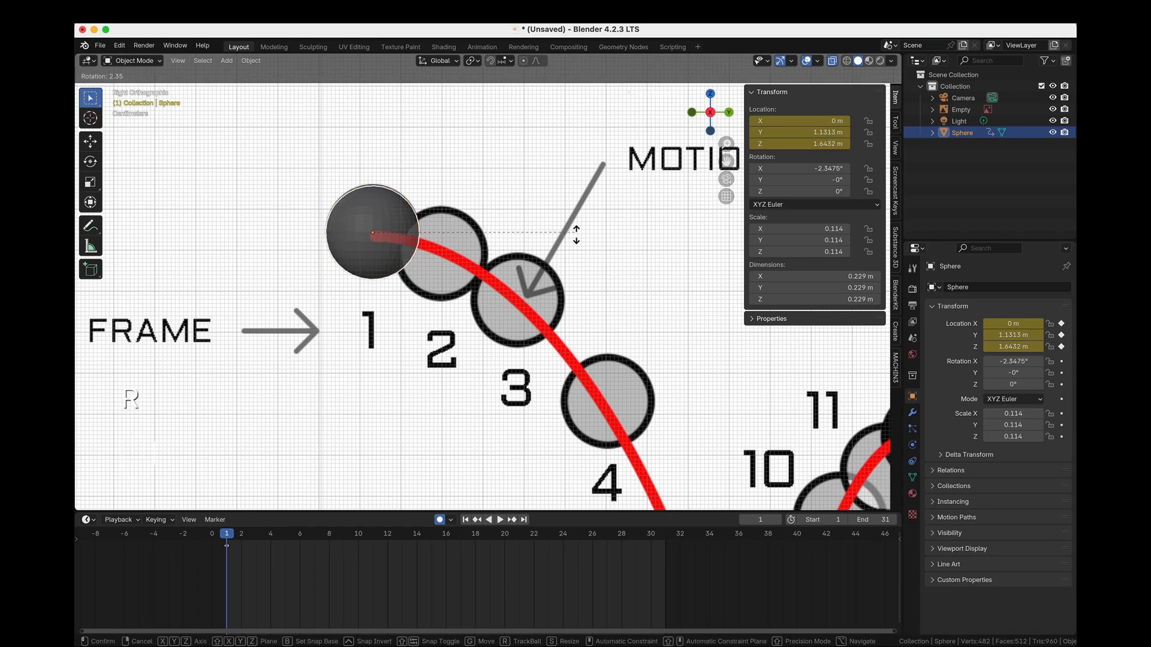
click(533, 365)
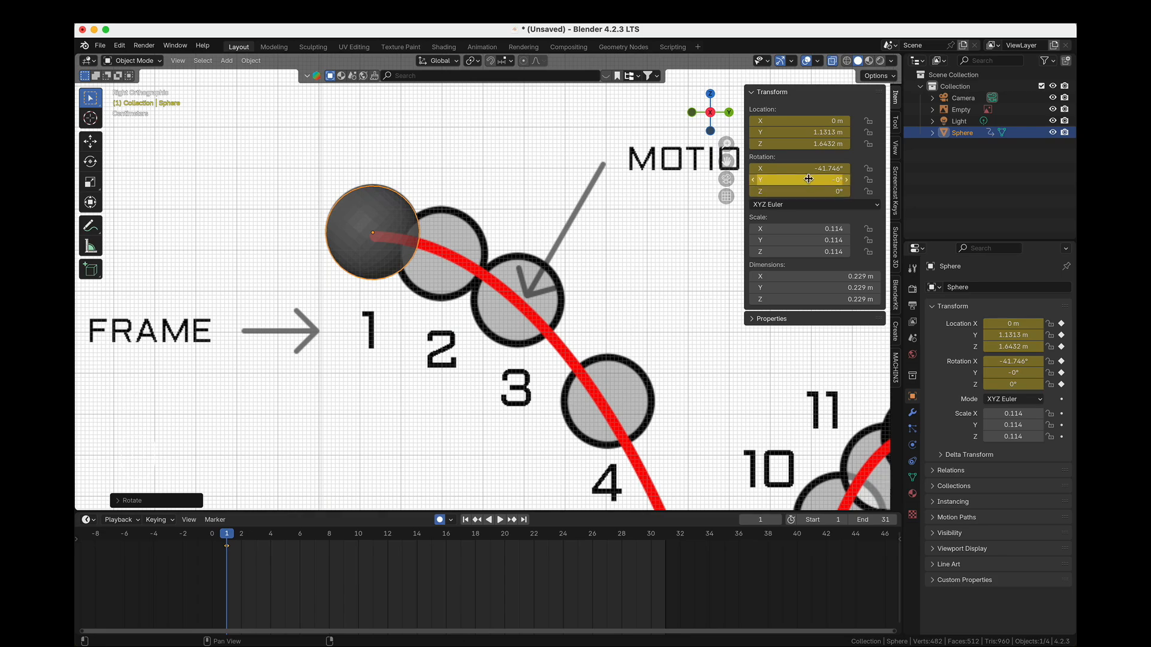
key(super+z)
key(s)
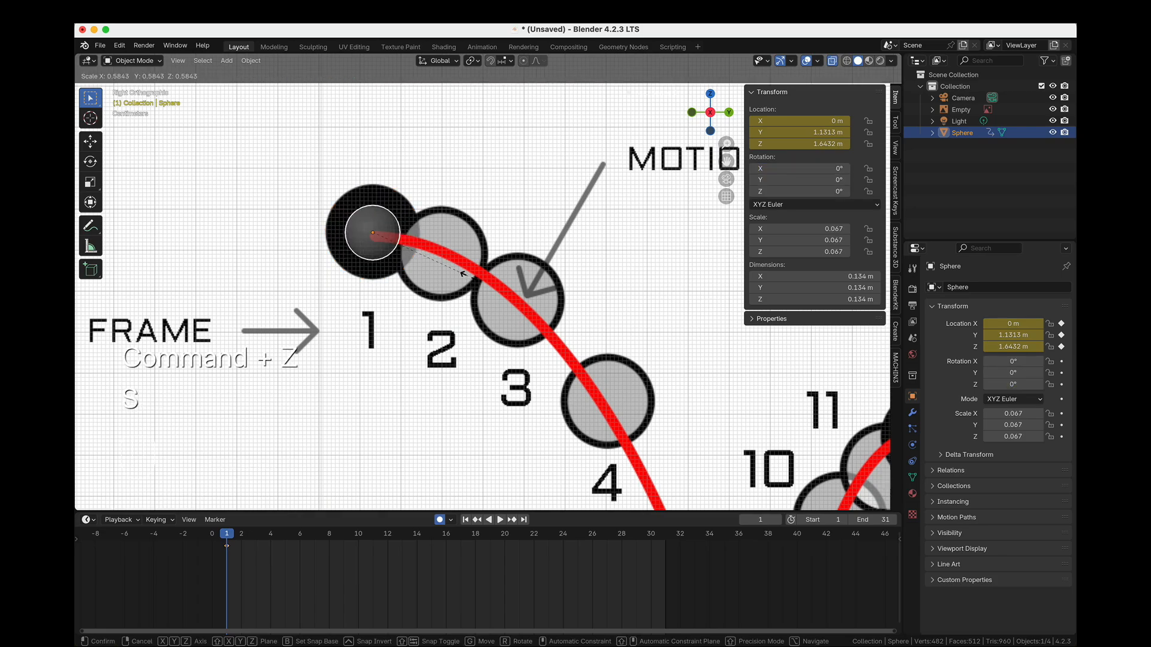
click(559, 284)
key(super+z)
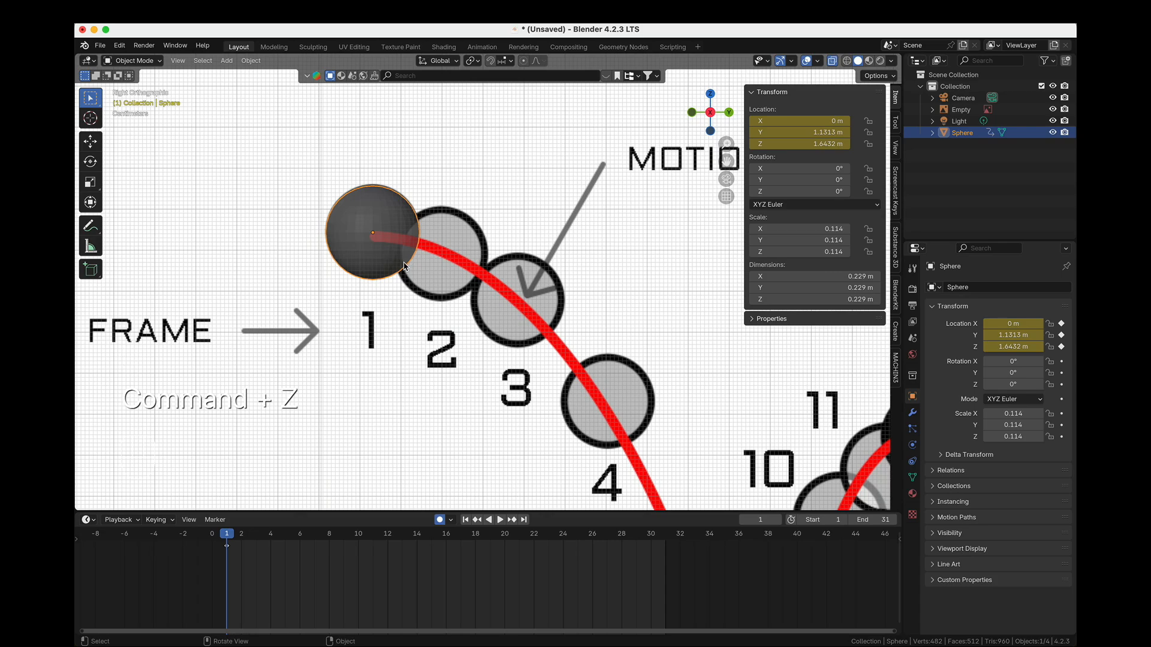
At frame 2, move the sphere onto ball 2 of the reference to key its location at about Y 1.296 m, Z 1.590 m.
scroll(442, 298, down, 2)
shift+middle_drag(616, 356, 485, 290)
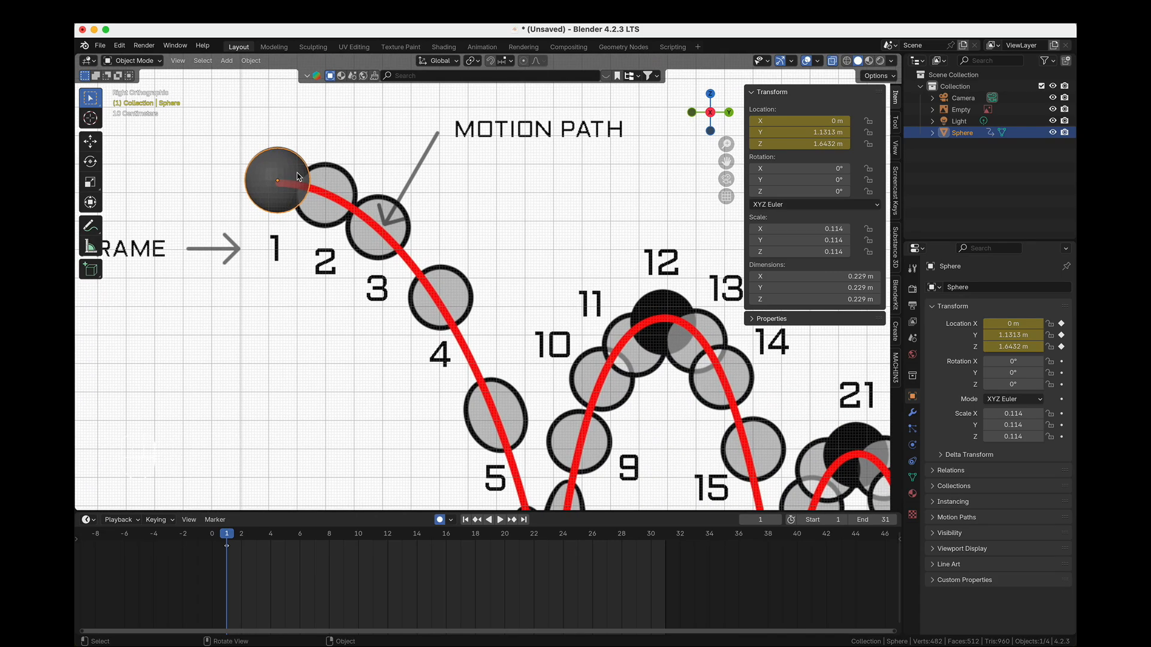
scroll(188, 114, up, 3)
shift+middle_drag(155, 145, 322, 177)
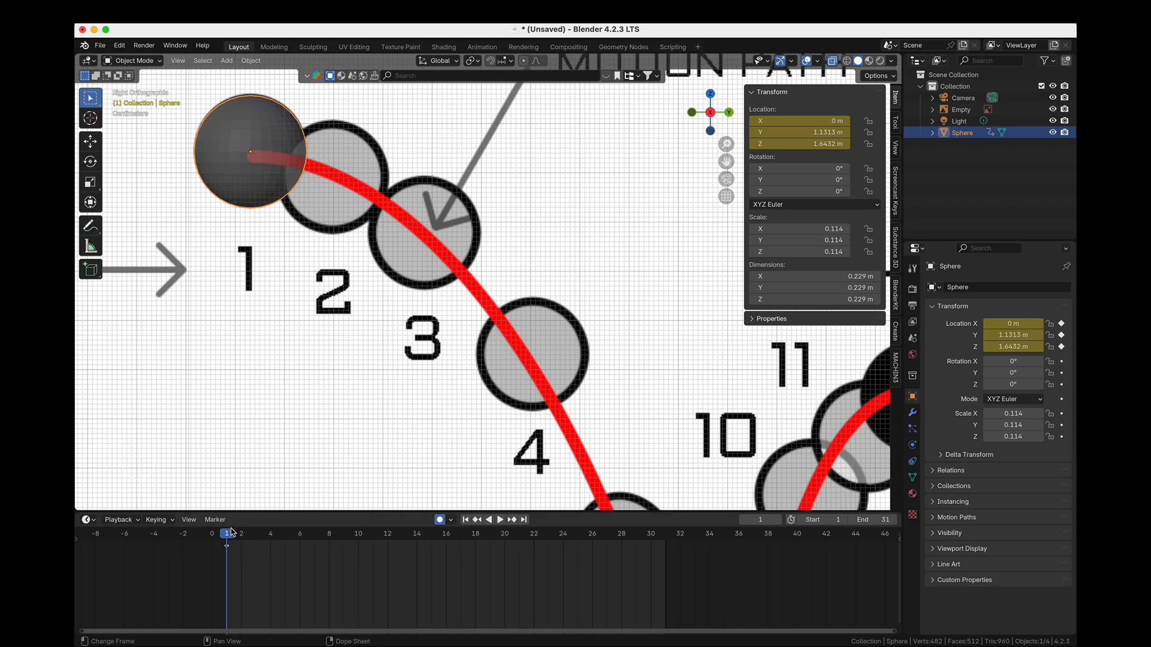
key(Right)
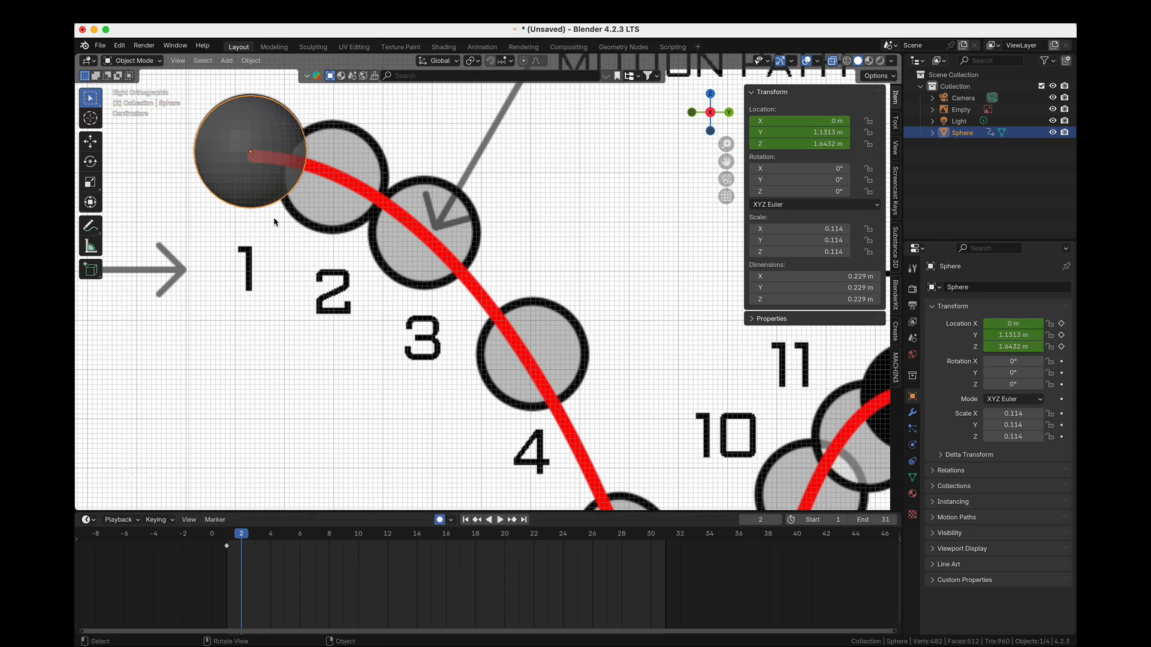
key(g)
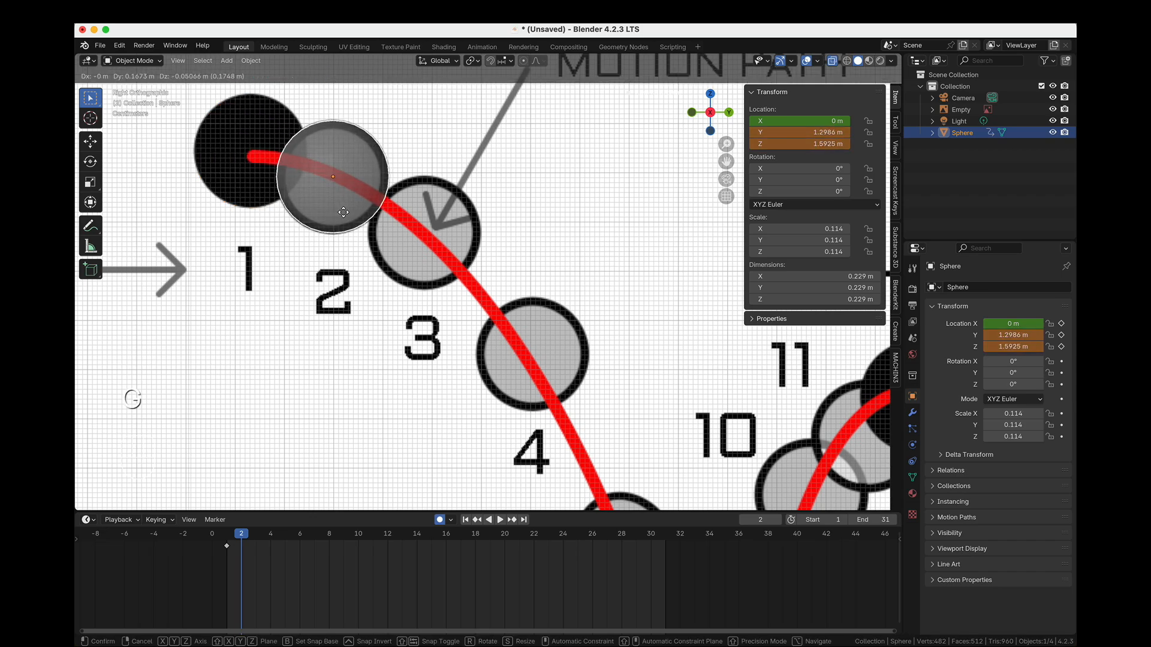
click(345, 217)
key(i)
Try moving the sphere onto ball 3 while still at frame 2, and move it back onto ball 2.
key(g)
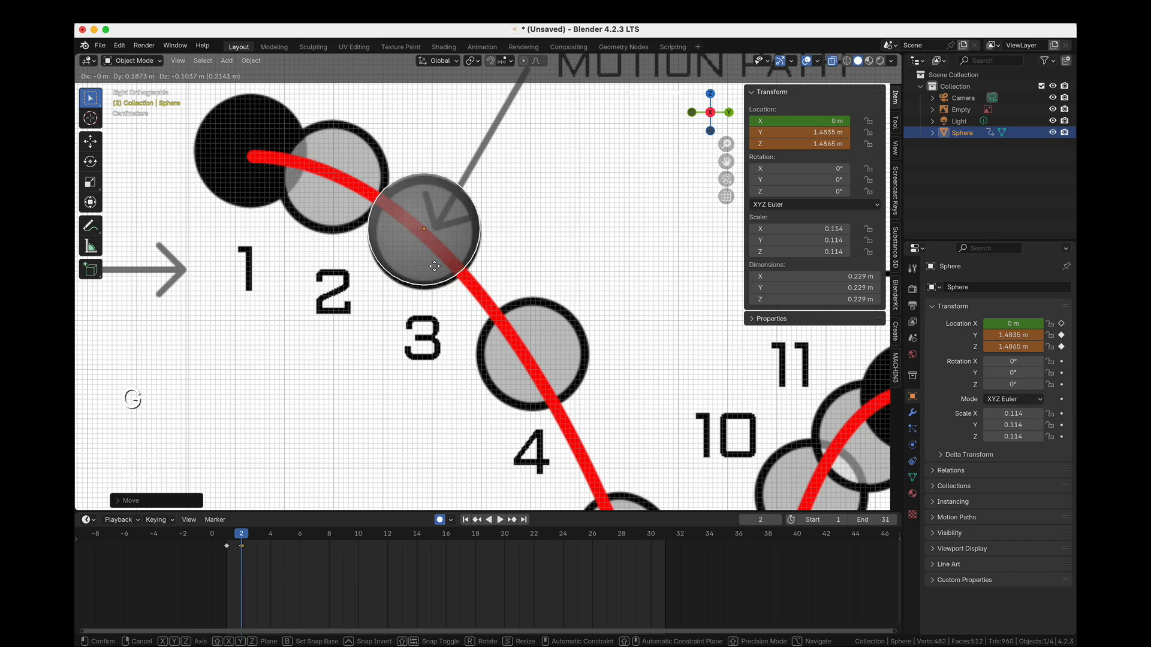
click(436, 270)
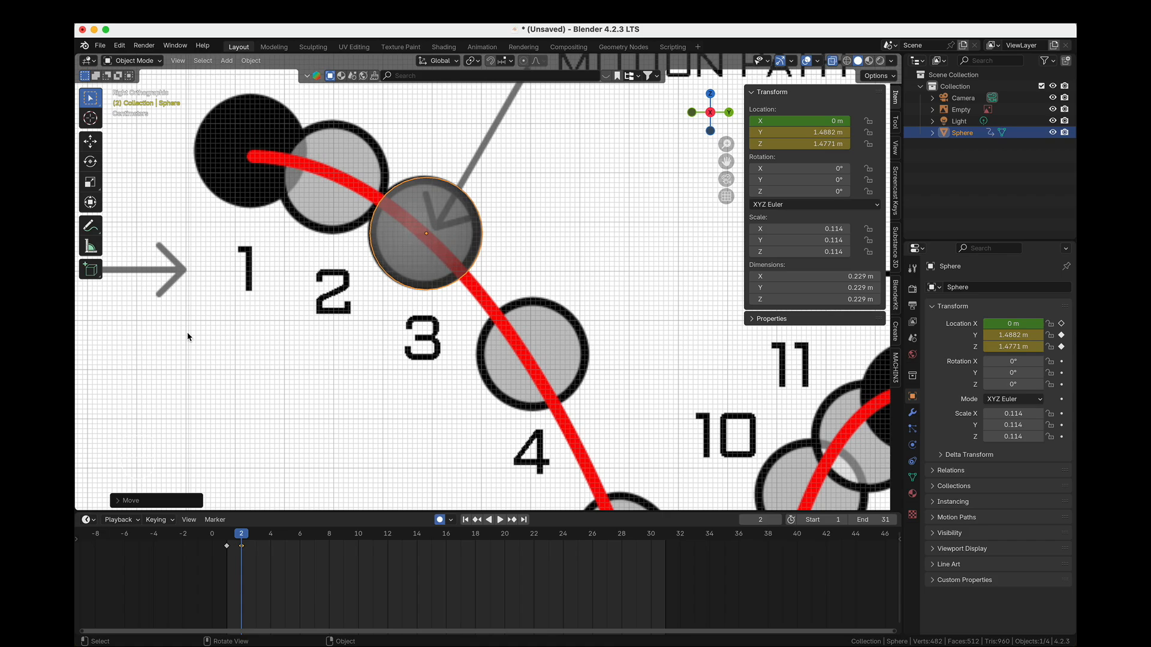
key(g)
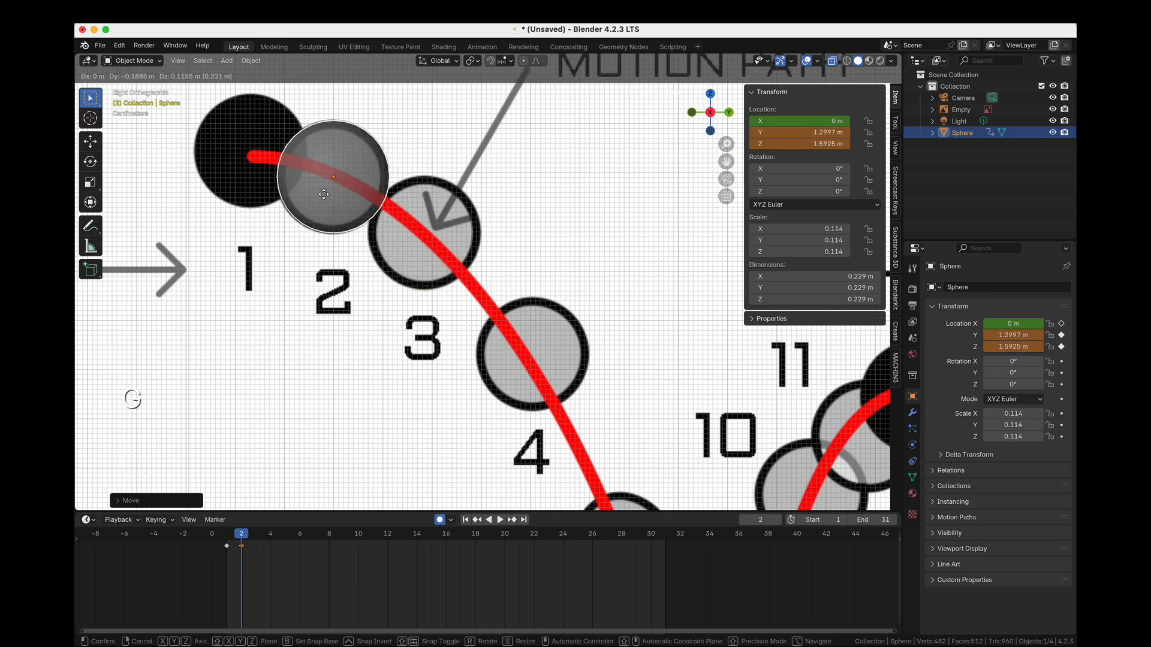
click(324, 198)
Key the sphere on ball 3 at frame 3 (about Y 1.482, Z 1.478 m) and on ball 4 at frame 4 (about Y 1.704, Z 1.232 m).
key(Right)
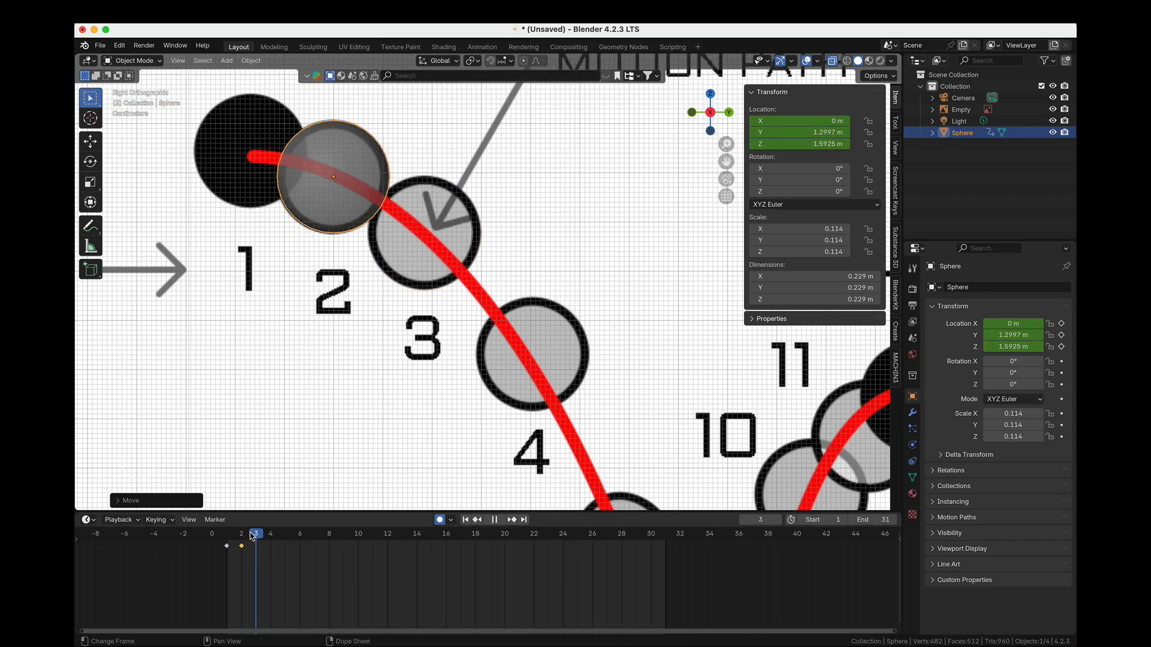
key(g)
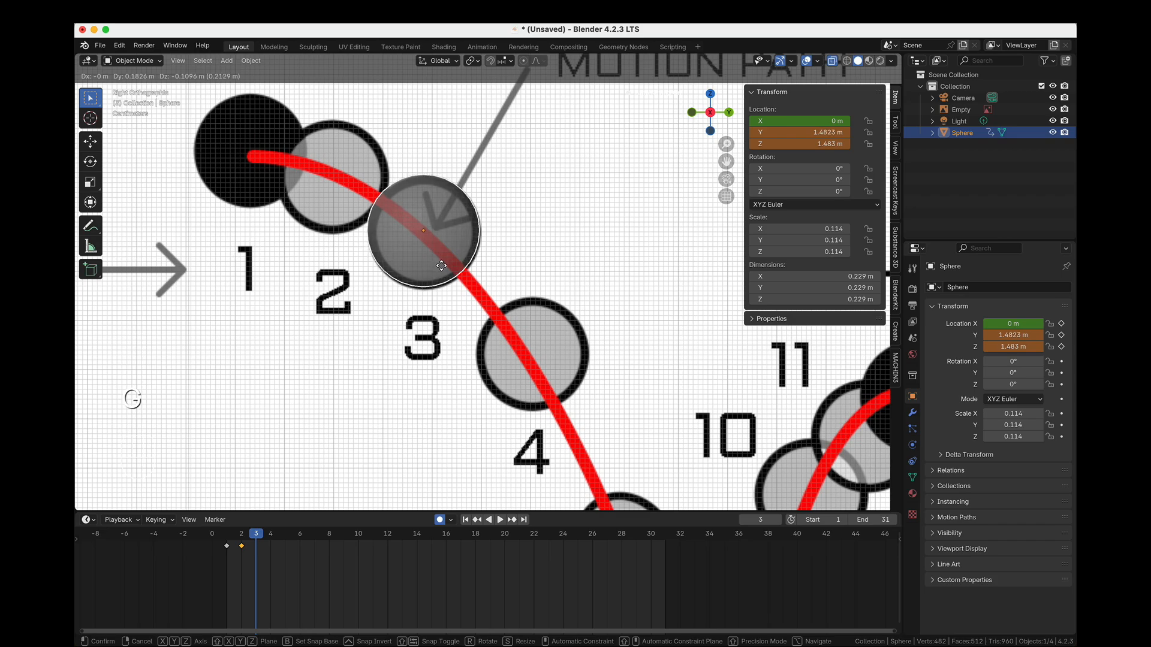
click(460, 280)
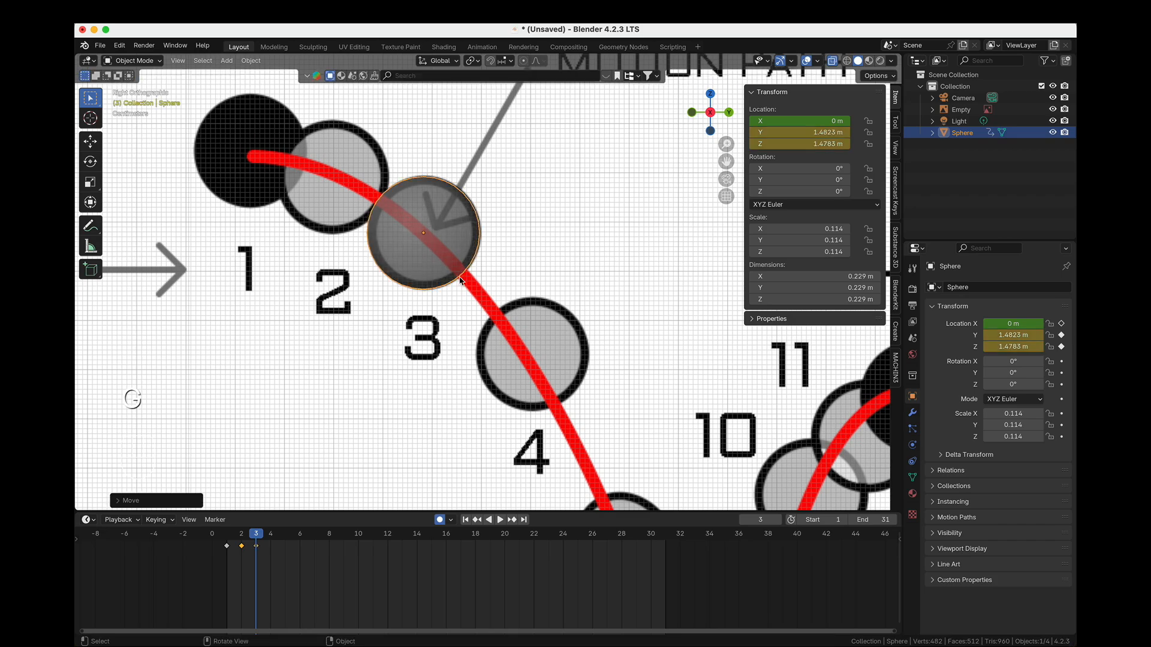
click(267, 534)
key(g)
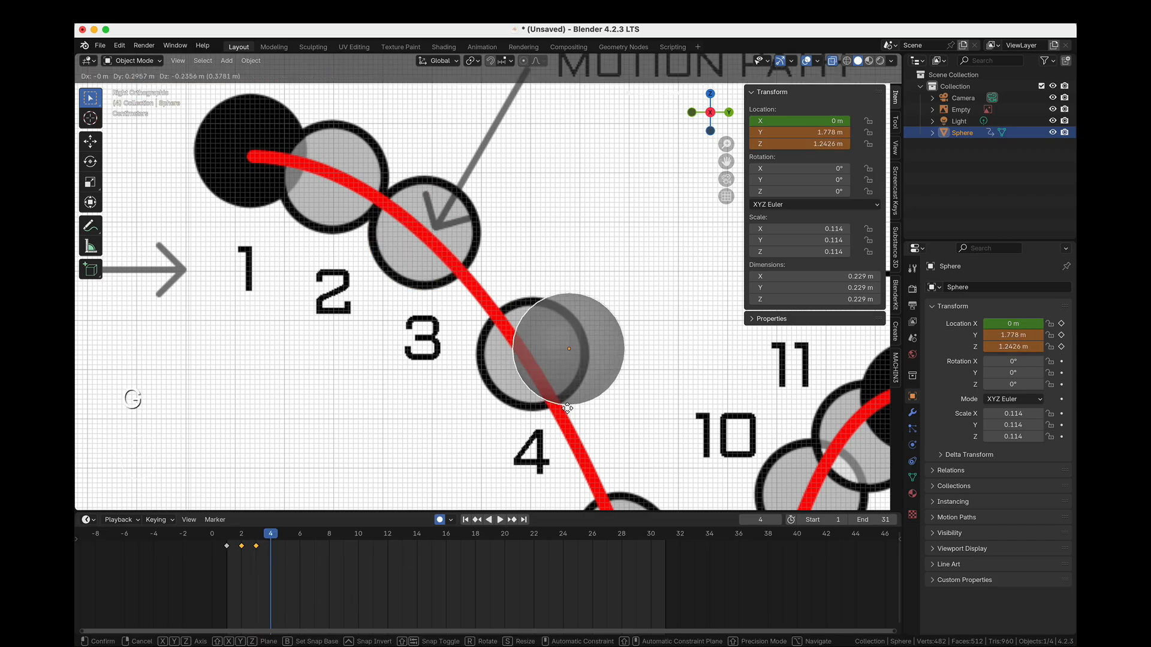
click(533, 409)
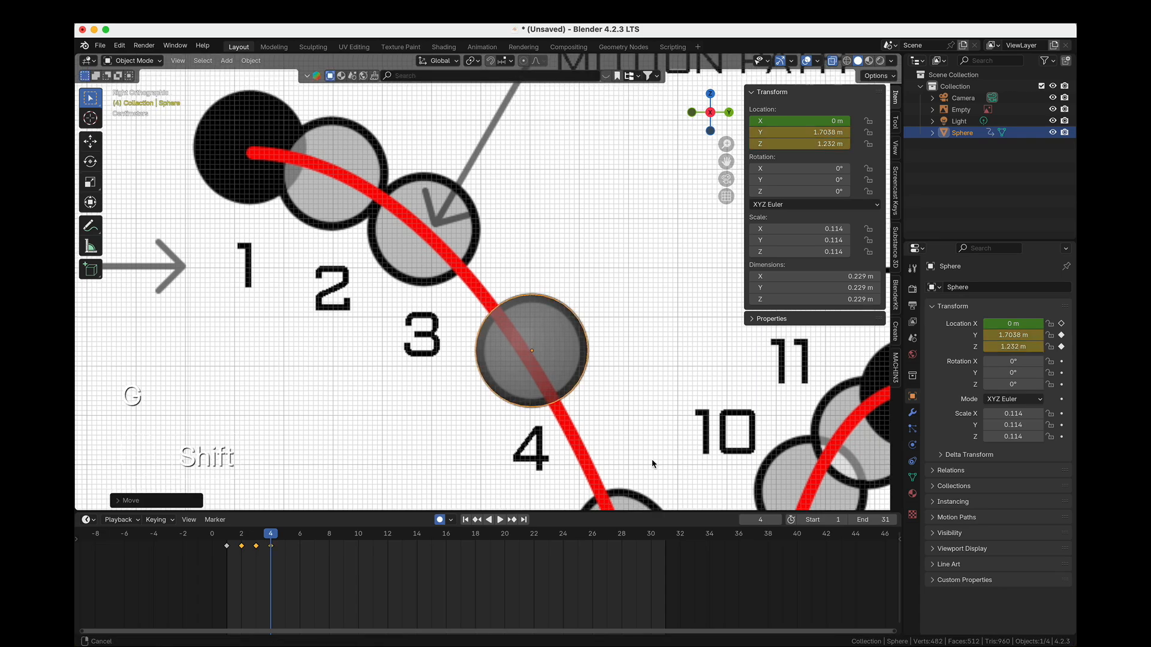
At frame 5, move the sphere onto ball 5 to key its location at about Y 1.896 m, Z 0.820 m.
shift+middle_drag(650, 462, 350, 208)
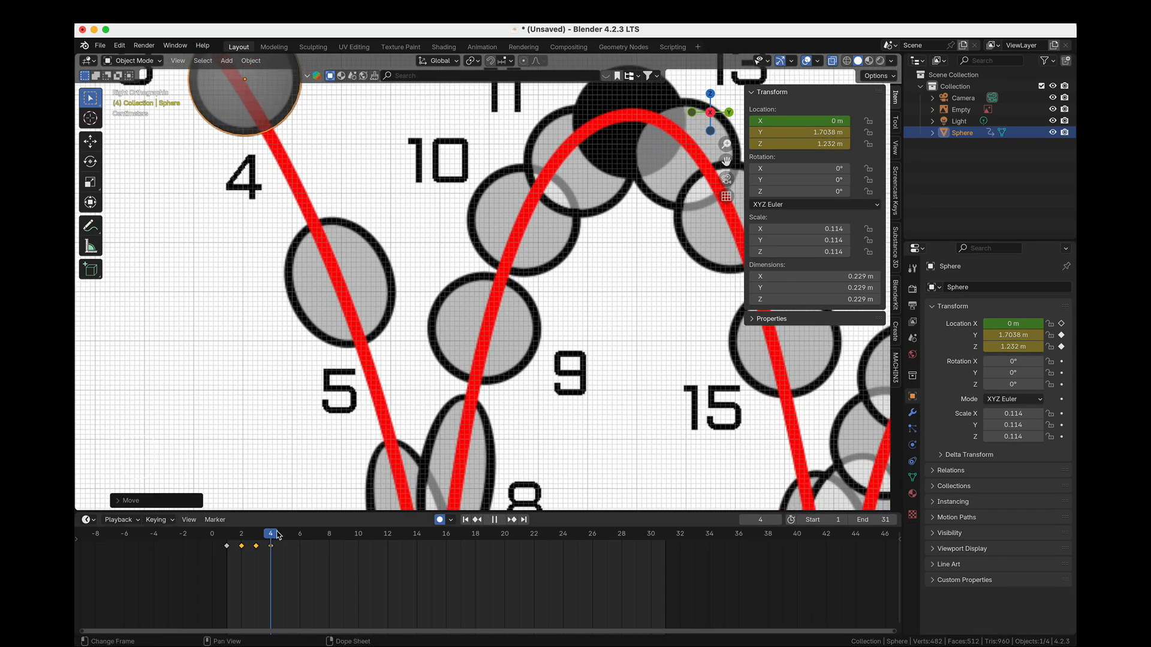
key(Right)
key(g)
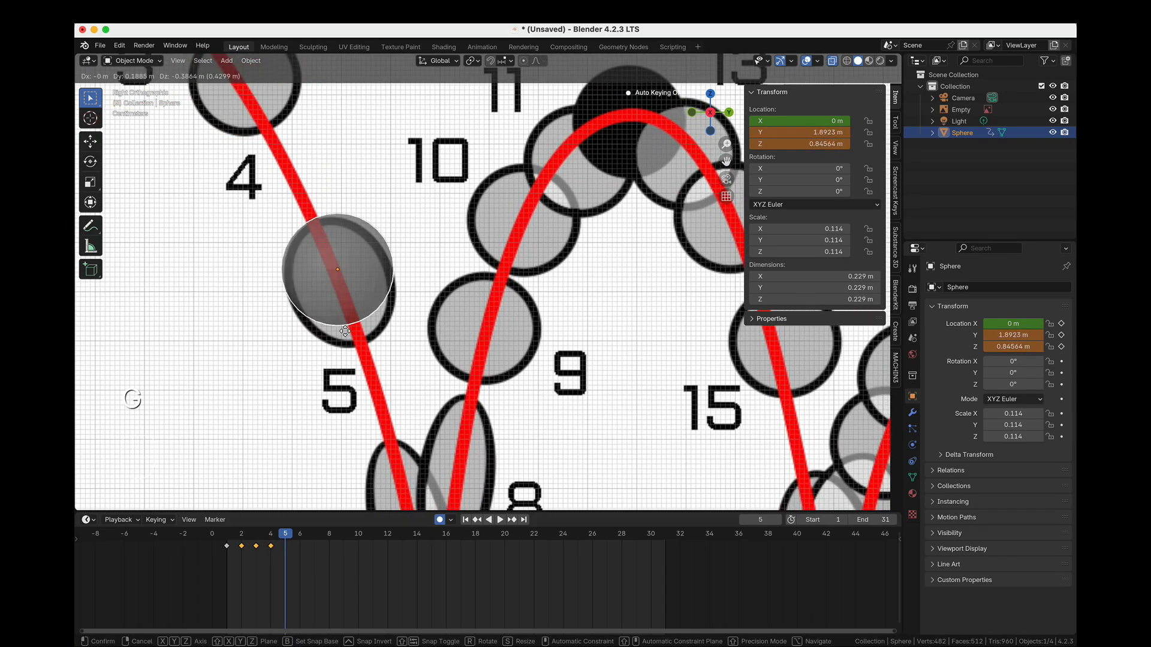
click(348, 342)
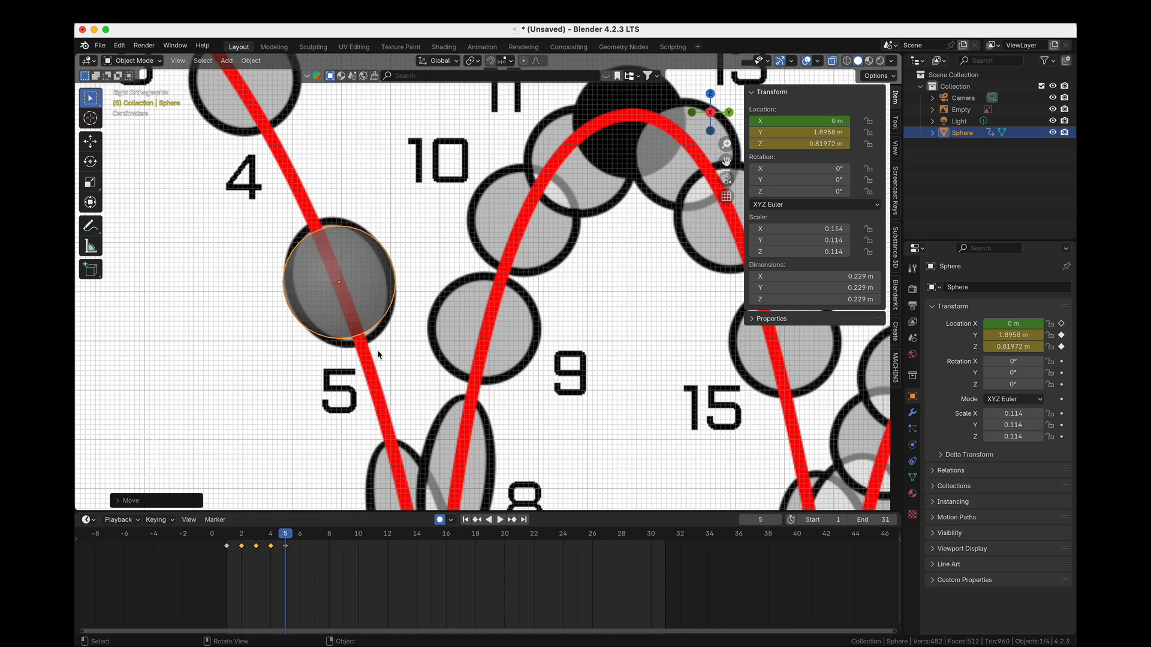
At frame 6, move the sphere onto the stretched ball 6 to key its location at about Y 2.043 m, Z 0.295 m.
shift+middle_drag(417, 413, 436, 279)
scroll(406, 181, down, 2)
shift+middle_drag(341, 163, 343, 210)
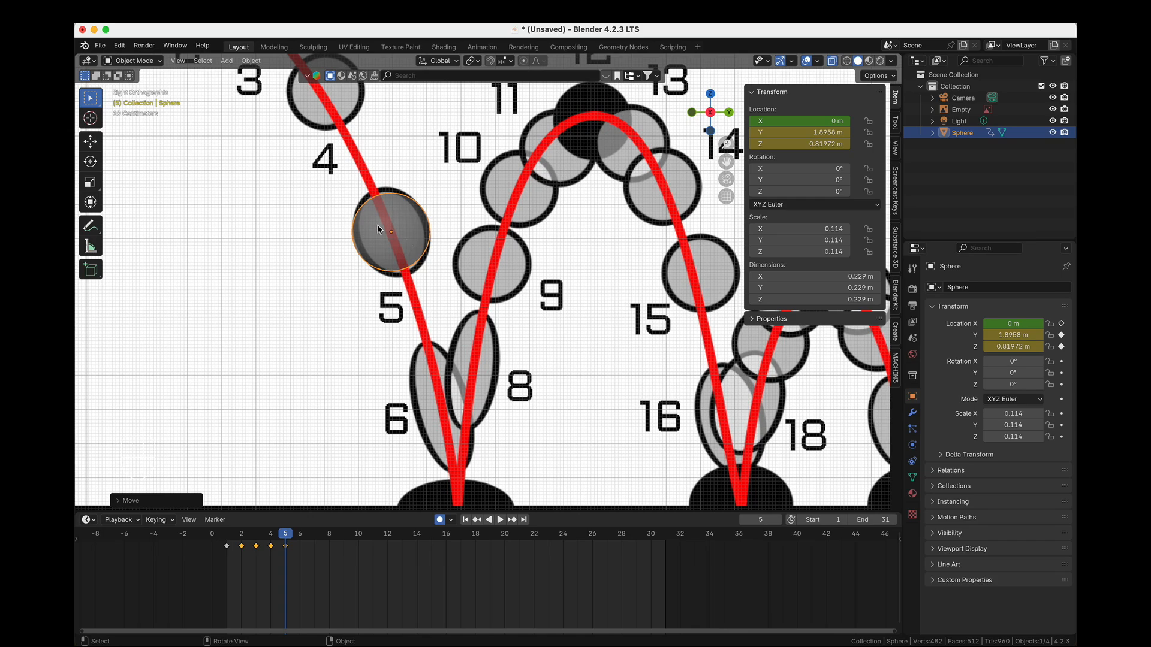
scroll(381, 231, up, 1)
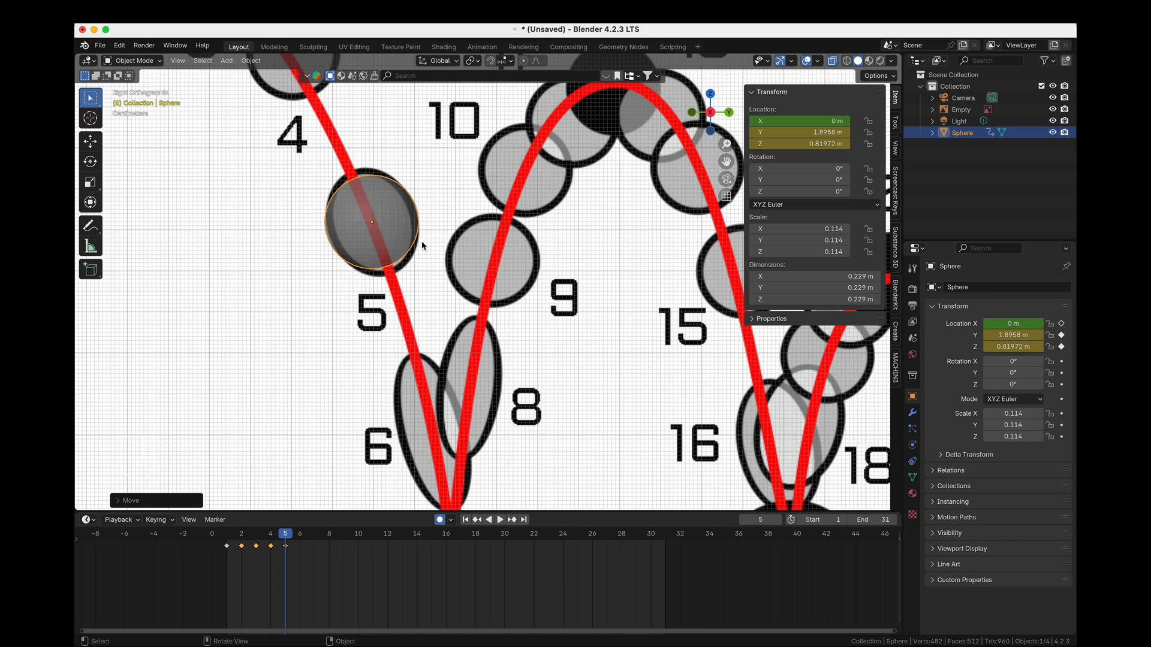
shift+middle_drag(386, 223, 337, 159)
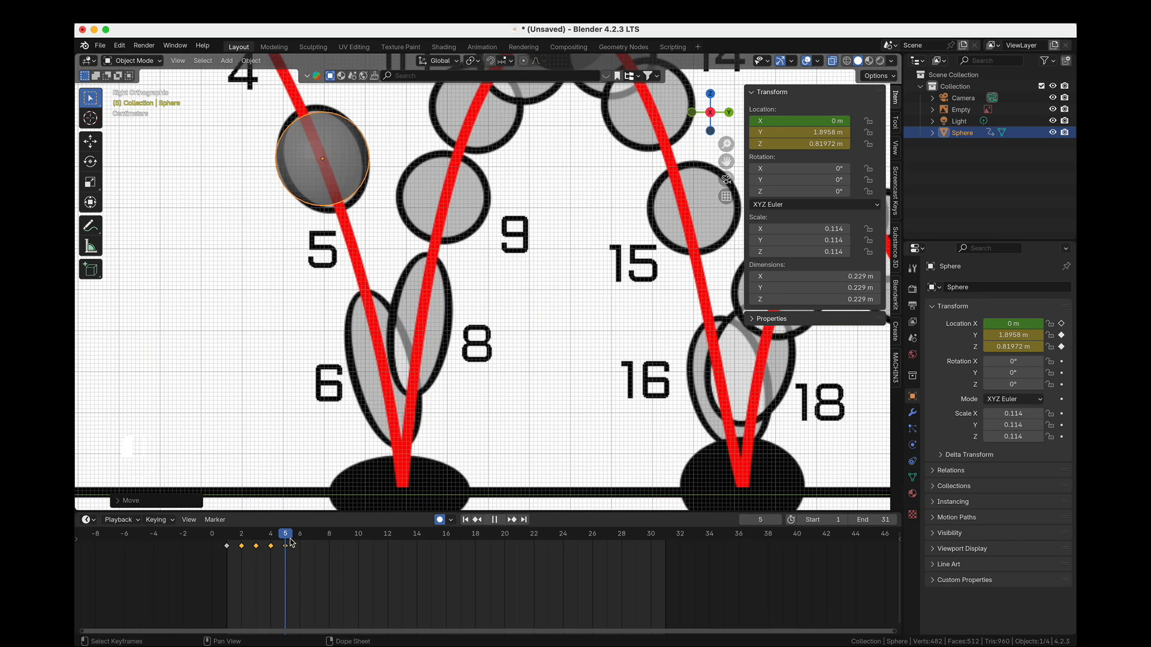
key(Right)
key(g)
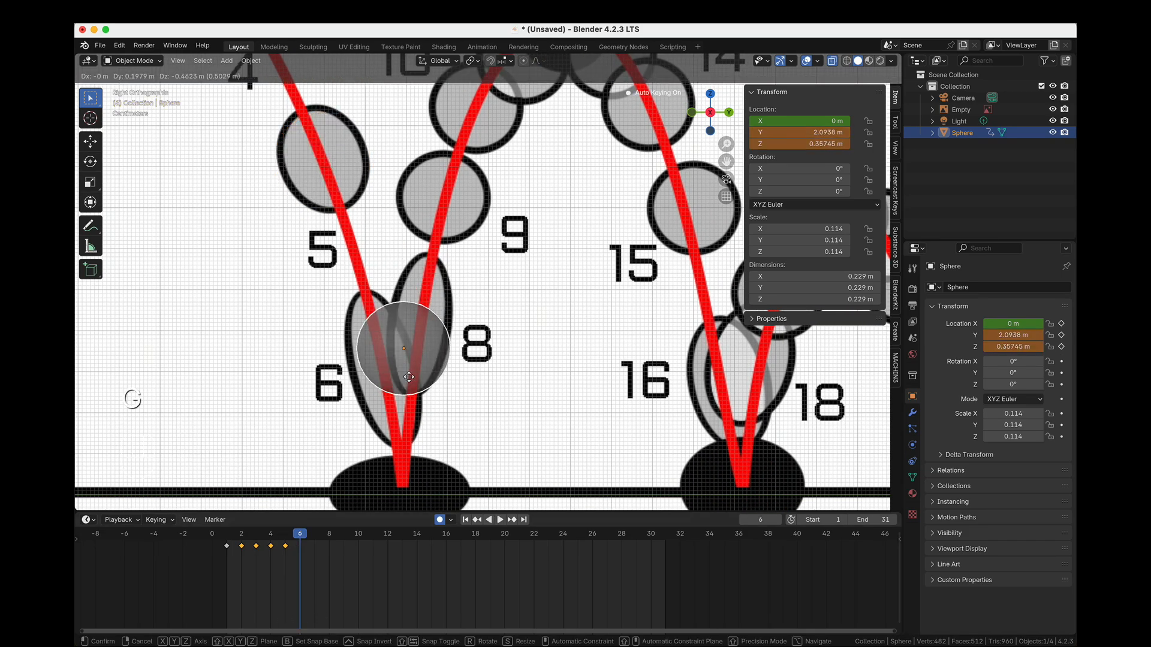
click(392, 403)
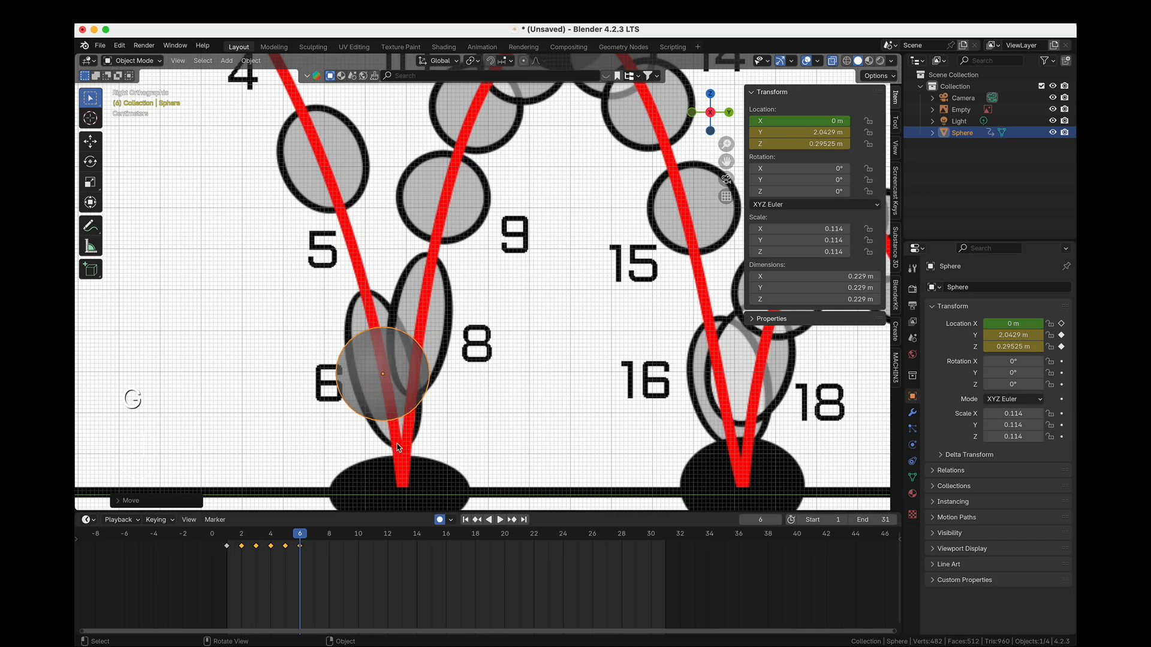
At frame 7, center the sphere on the squashed ground-contact ball 7 to key its location at about Y 2.091 m, Z 0.003 m.
shift+middle_drag(419, 455, 422, 311)
click(313, 539)
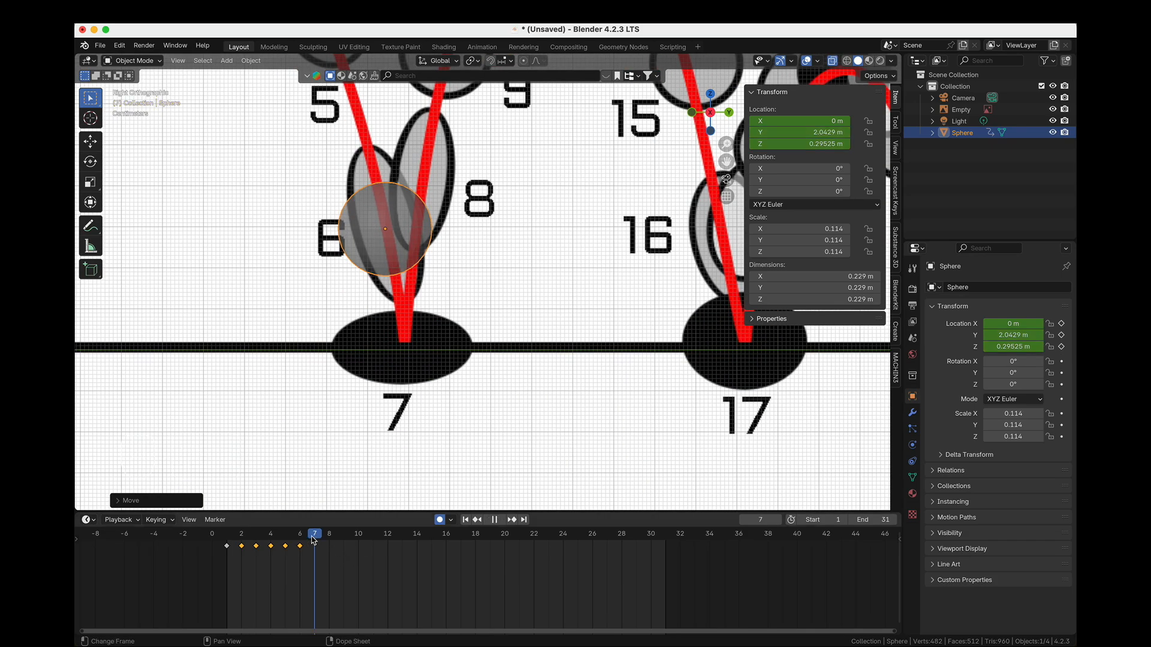
key(g)
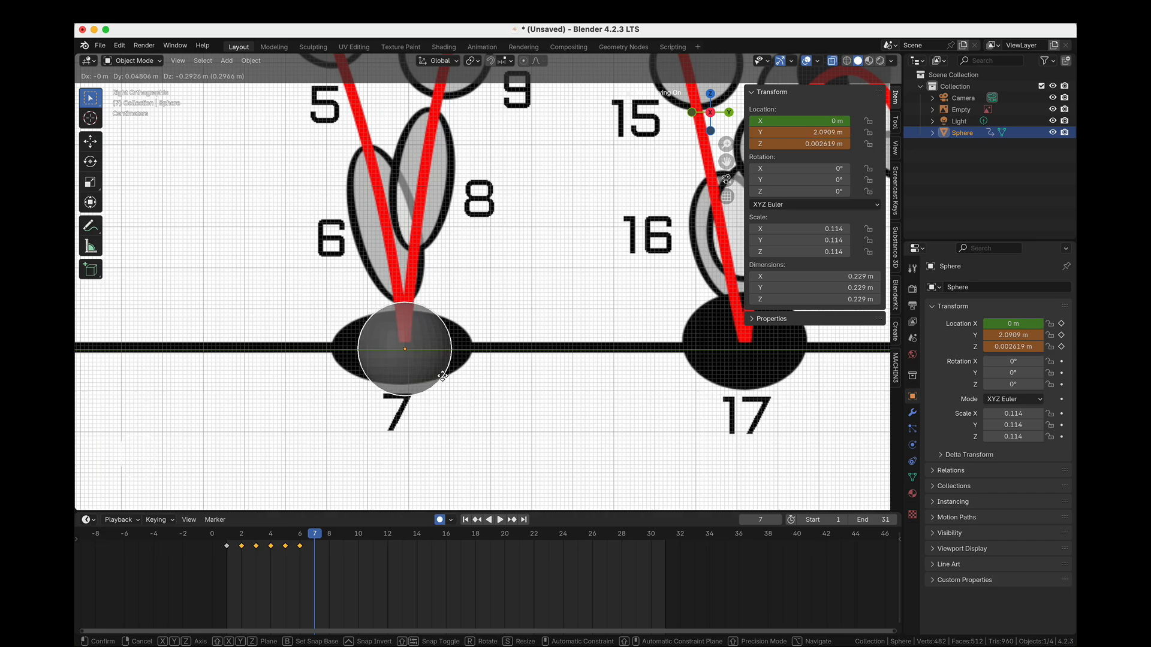
click(442, 376)
At frame 8, move the sphere onto the stretched ball 8 and nudge it up to key about Y 2.135 m, Z 0.416 m.
shift+middle_drag(504, 205, 443, 377)
click(327, 536)
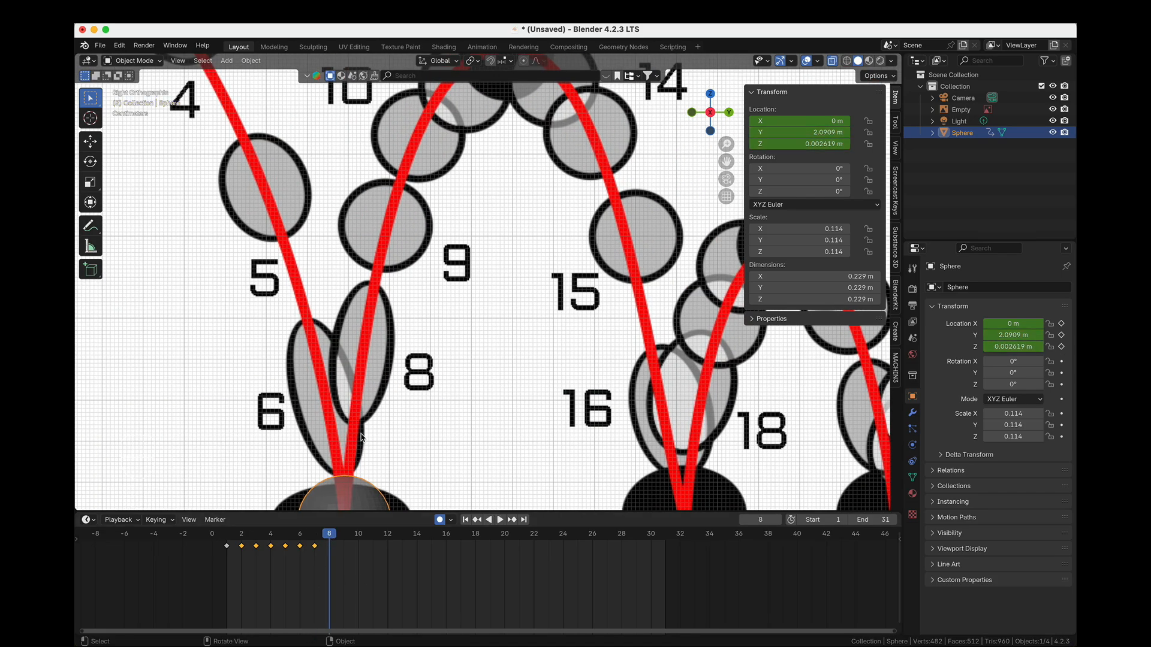
key(g)
click(378, 299)
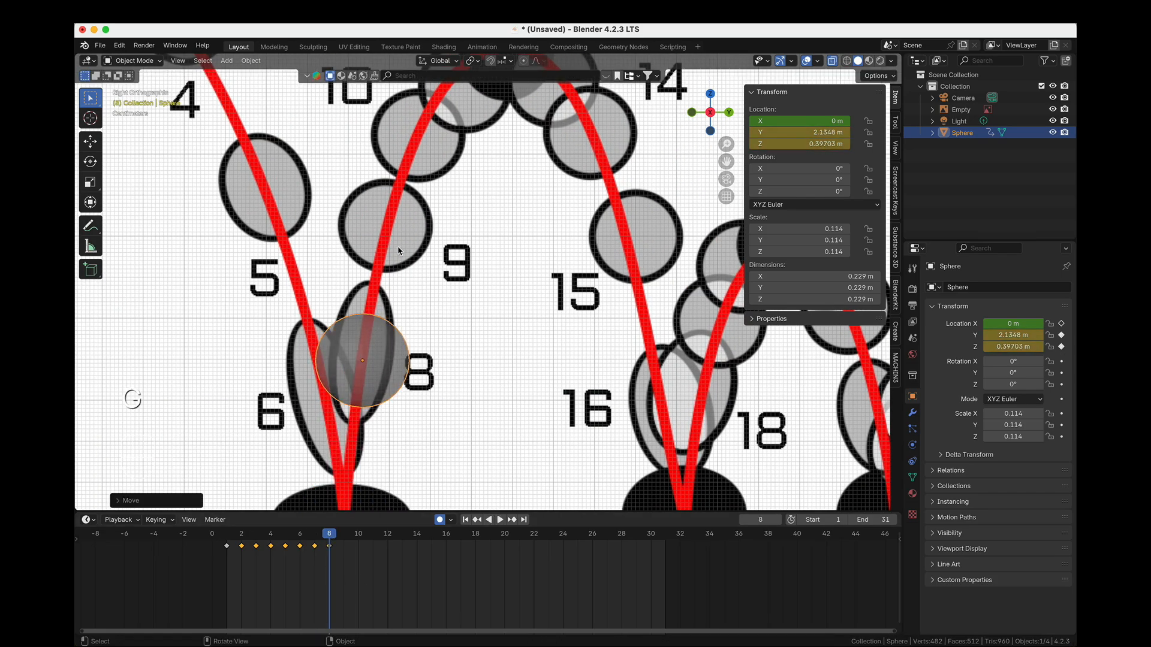
middle_drag(415, 343, 409, 358)
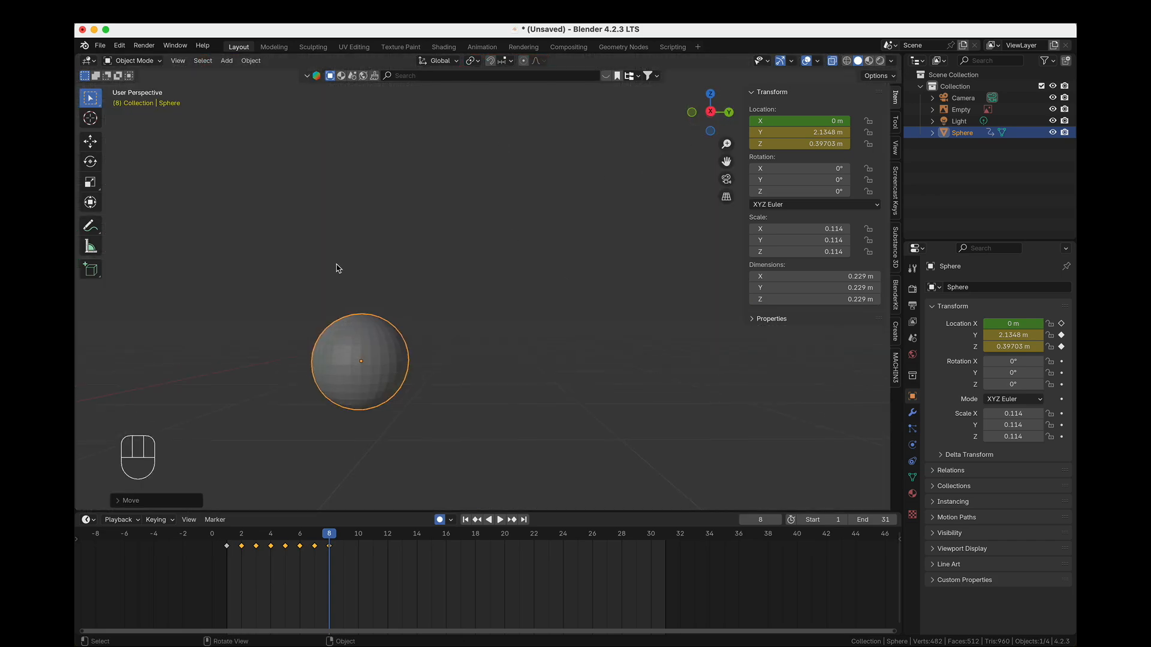
click(711, 112)
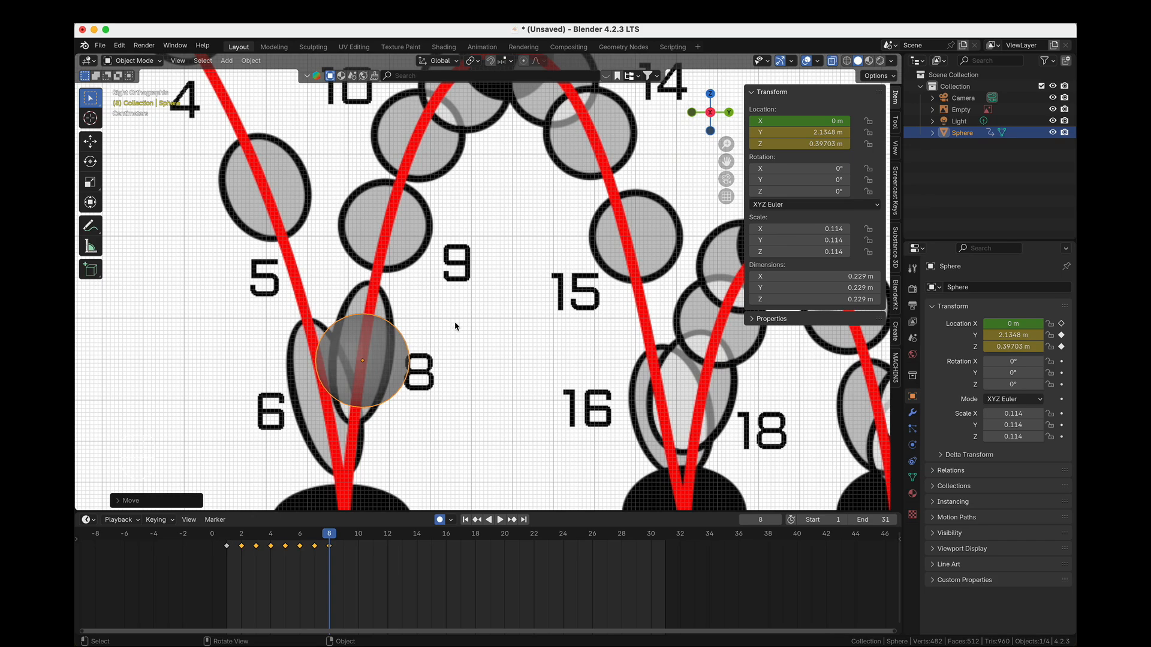
scroll(420, 298, down, 1)
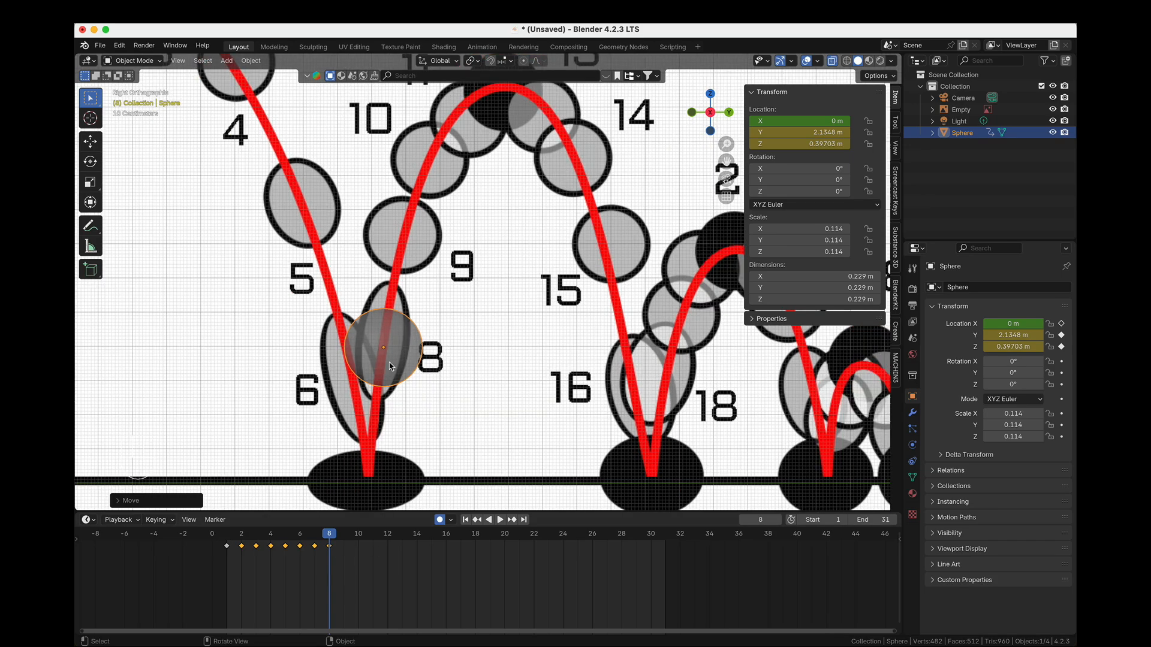
key(g)
click(450, 305)
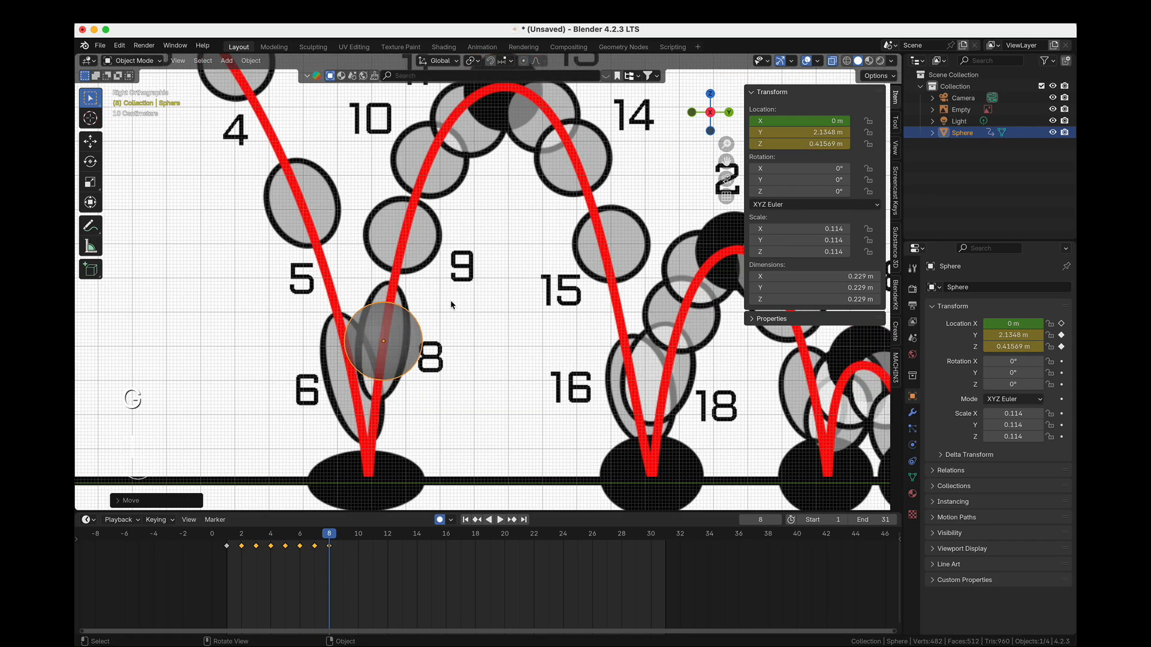
Scrub and play the animation from a perspective view to check the motion keyed over frames 1 to 8.
scroll(545, 241, down, 5)
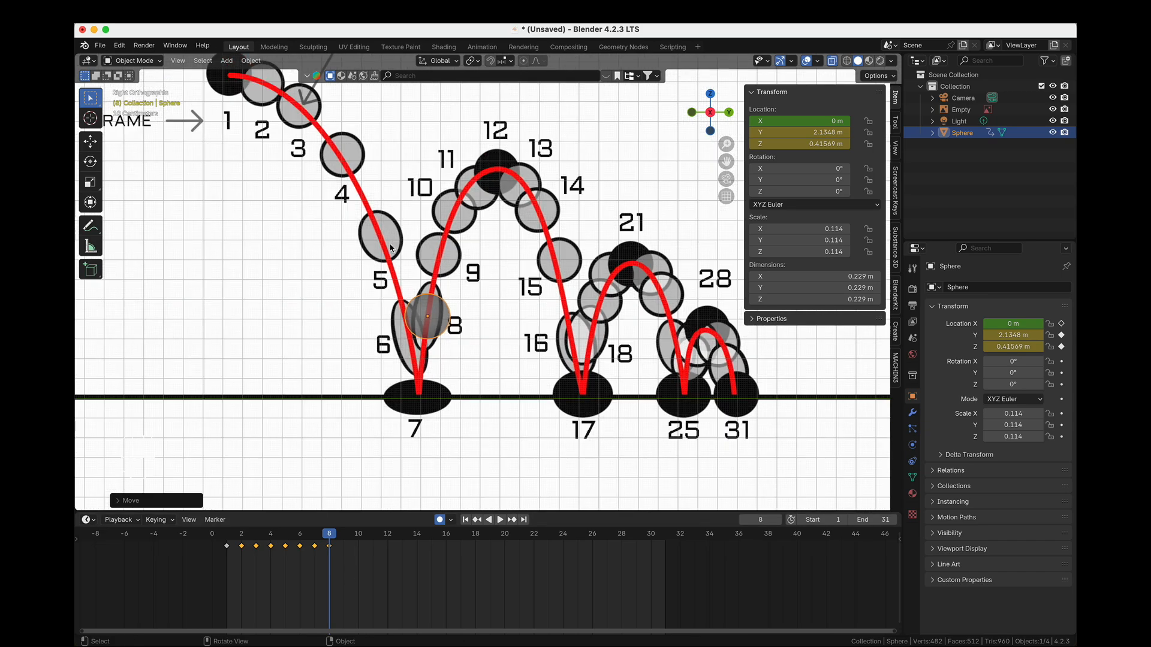
middle_drag(544, 238, 479, 275)
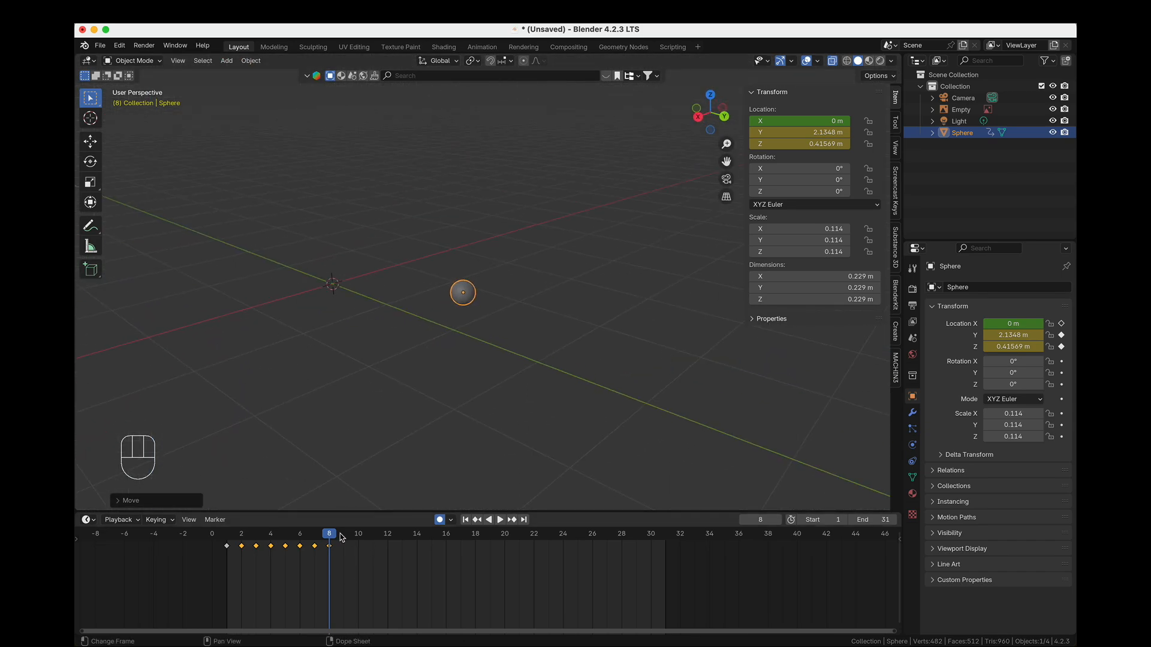
drag(338, 534, 254, 535)
key(space)
key(space)
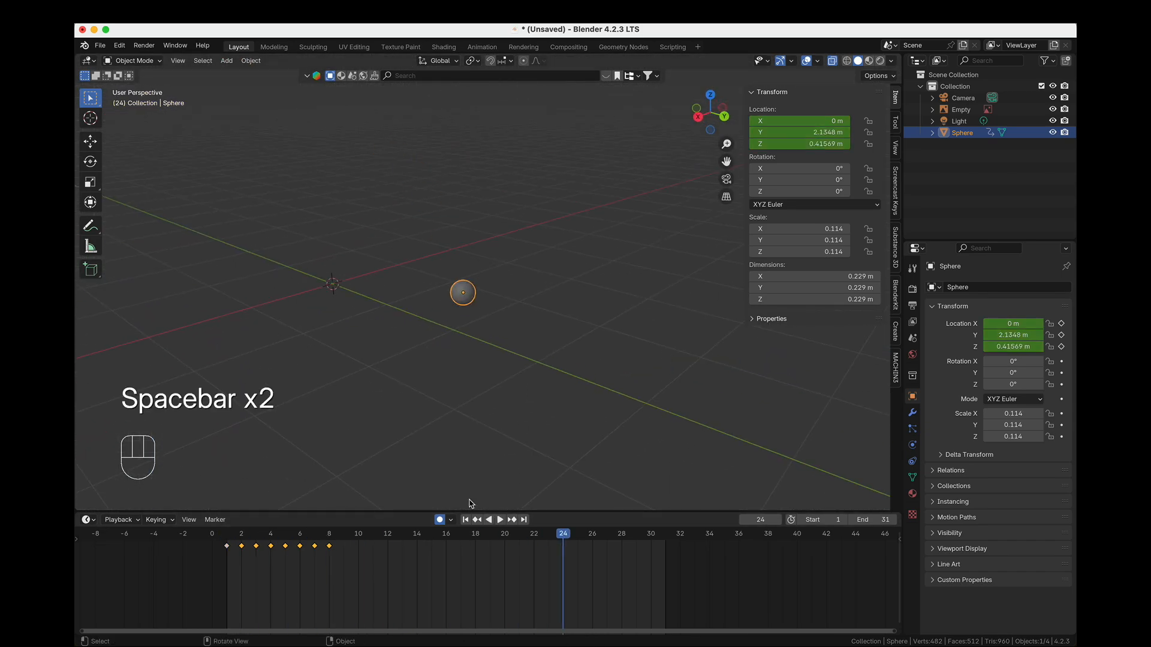
key(space)
key(space)
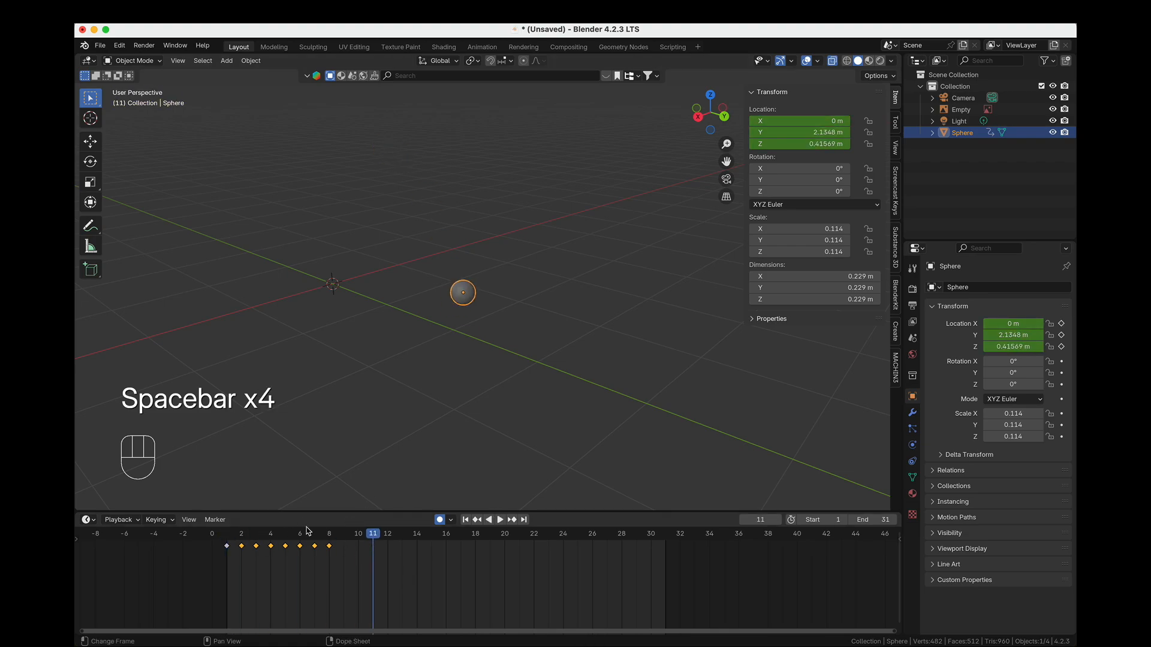
At frame 9 in the right side view, move the sphere onto ball 9 to key its location at about Y 2.190 m, Z 0.725 m.
drag(366, 534, 344, 528)
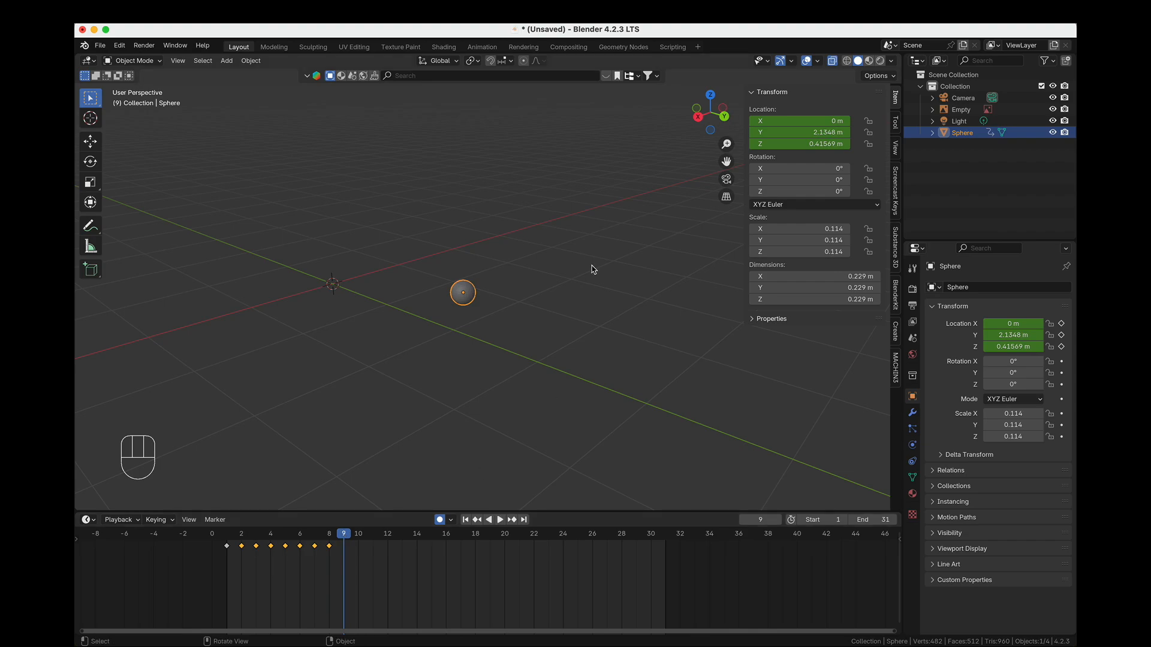
click(697, 116)
scroll(487, 296, up, 5)
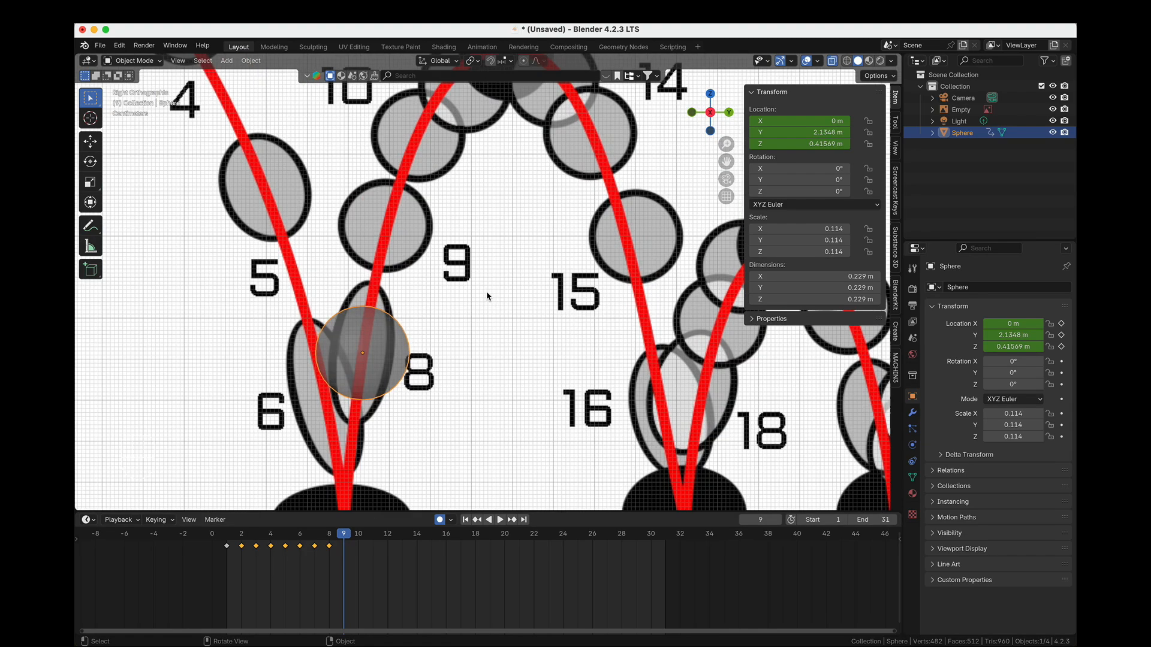
shift+middle_drag(391, 329, 405, 401)
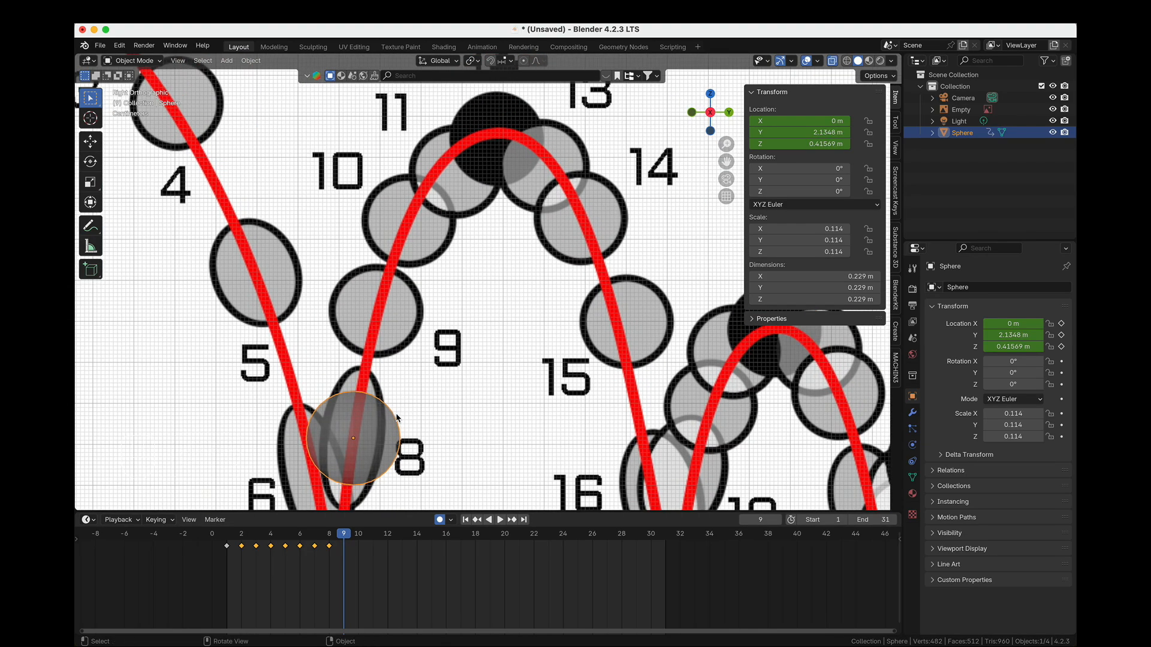
key(g)
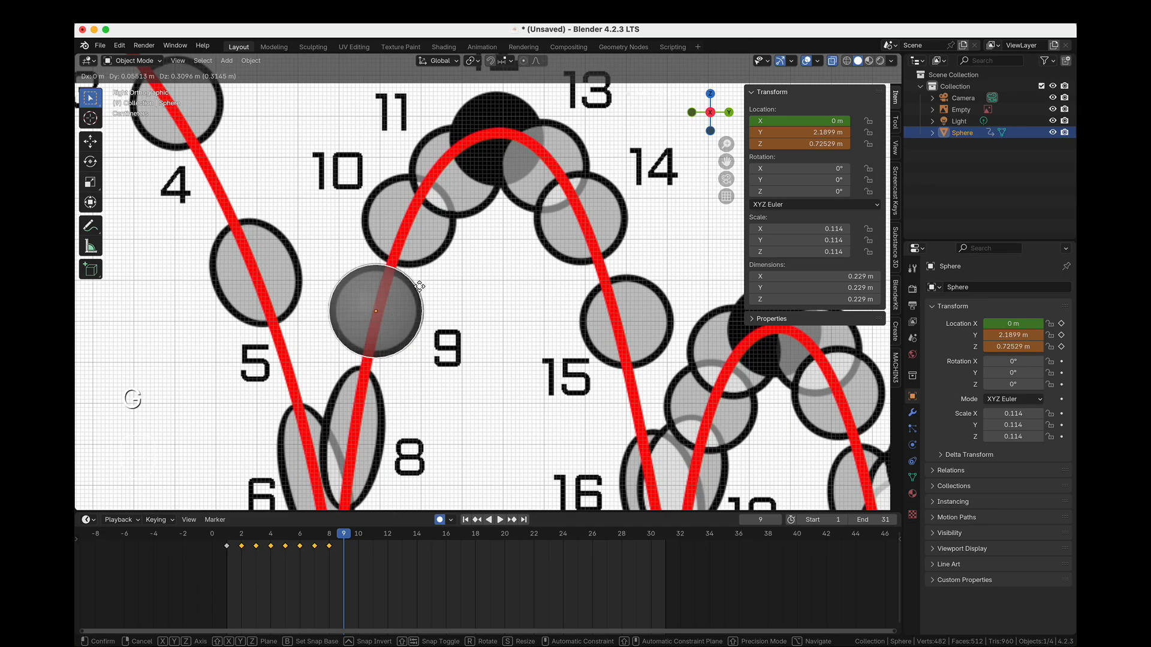
click(420, 287)
key(g)
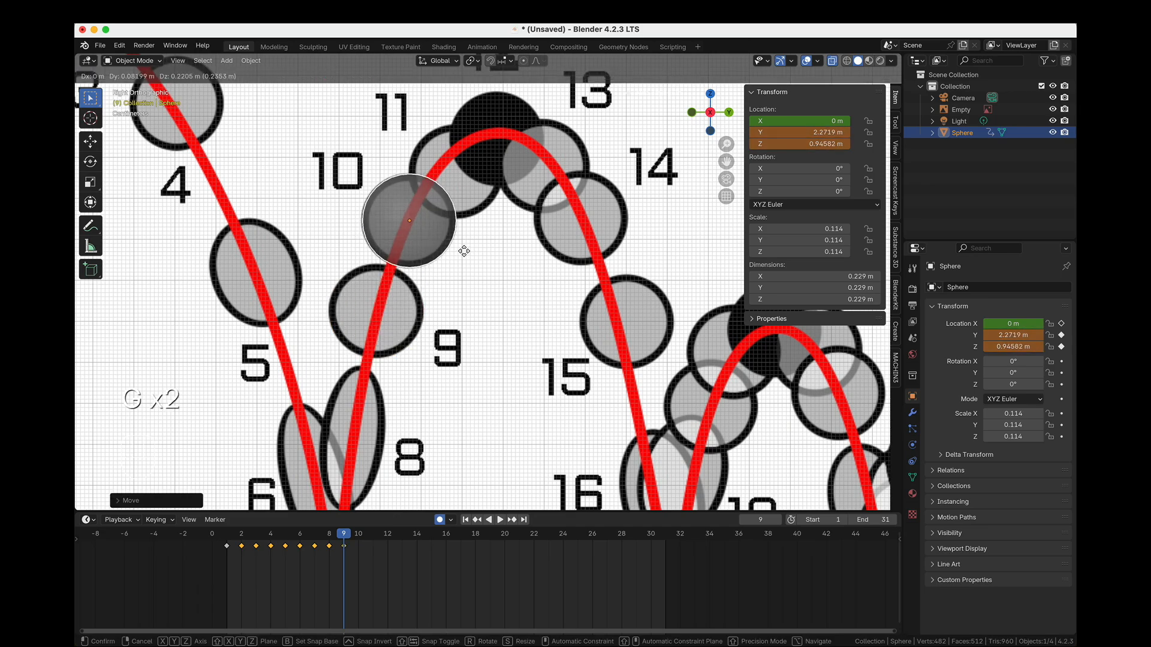
key(Escape)
Key the sphere on ball 10 at frame 10 (about Y 2.269, Z 0.946 m) and ball 11 at frame 11 (Y 2.385, Z 1.066 m).
key(Right)
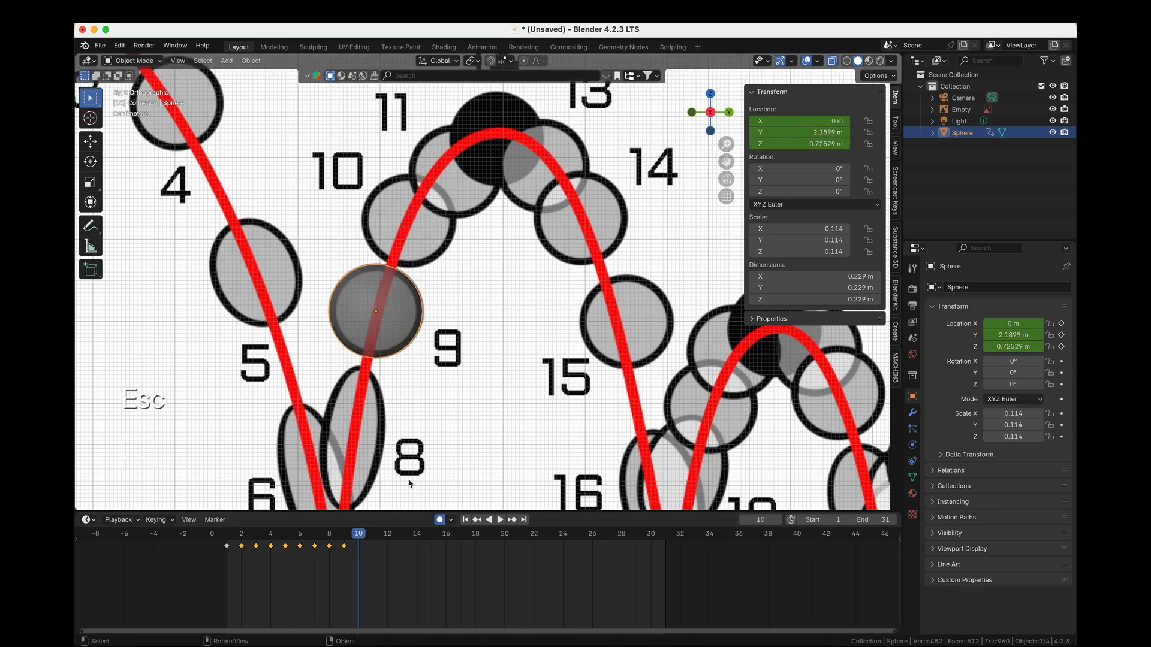
key(g)
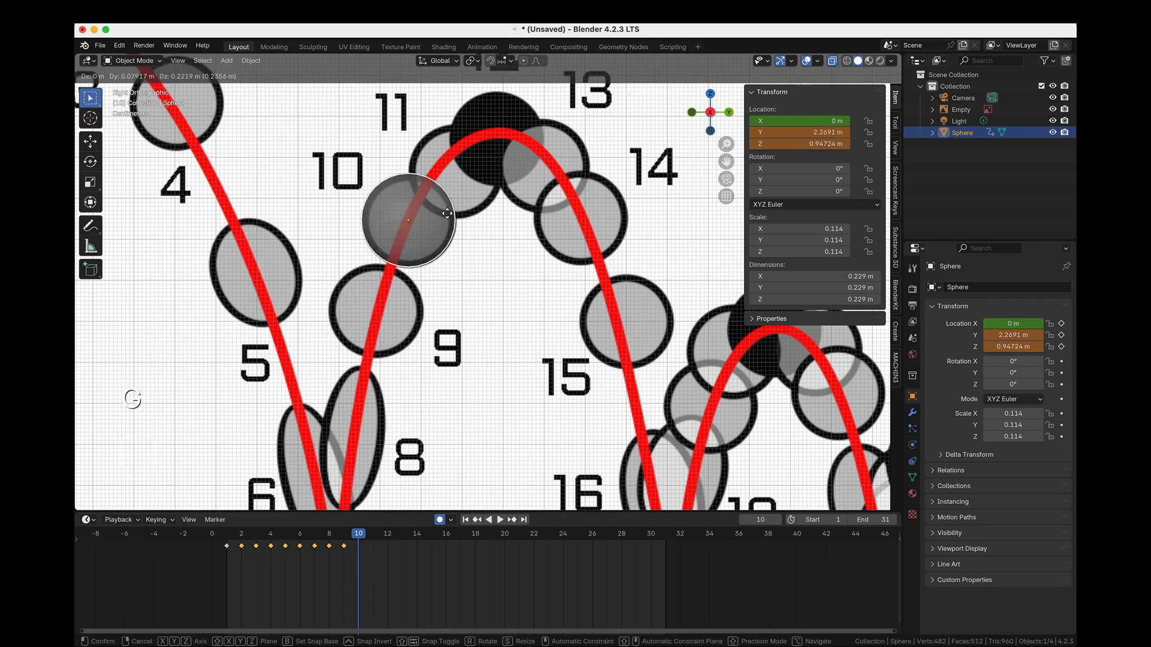
click(447, 214)
key(Right)
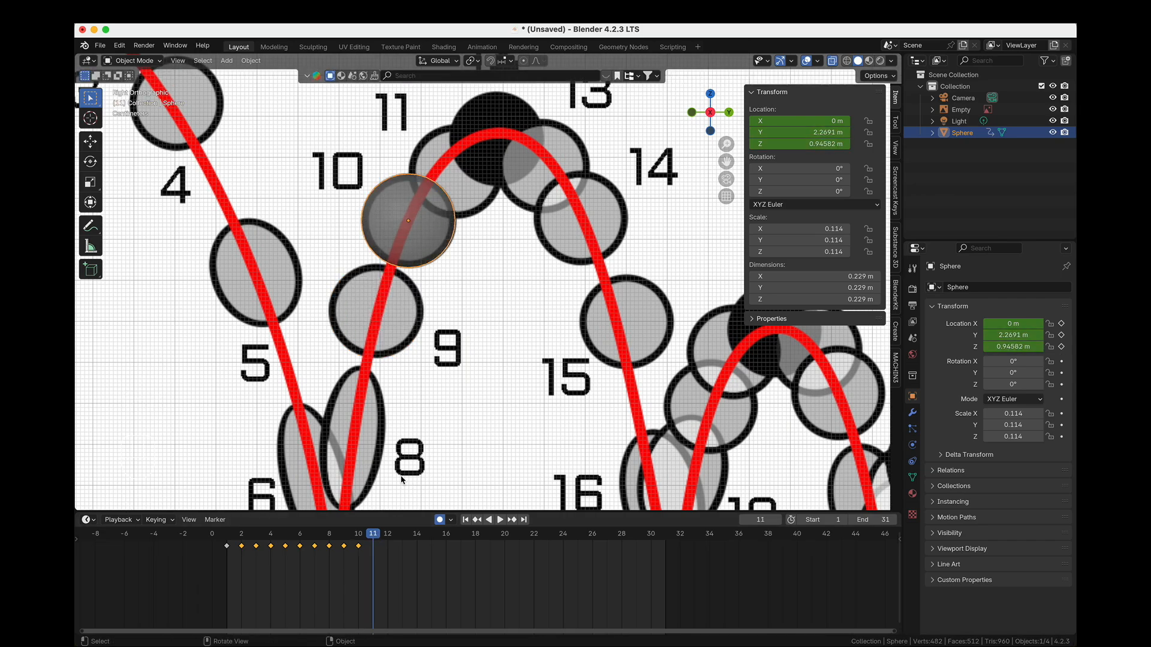
key(g)
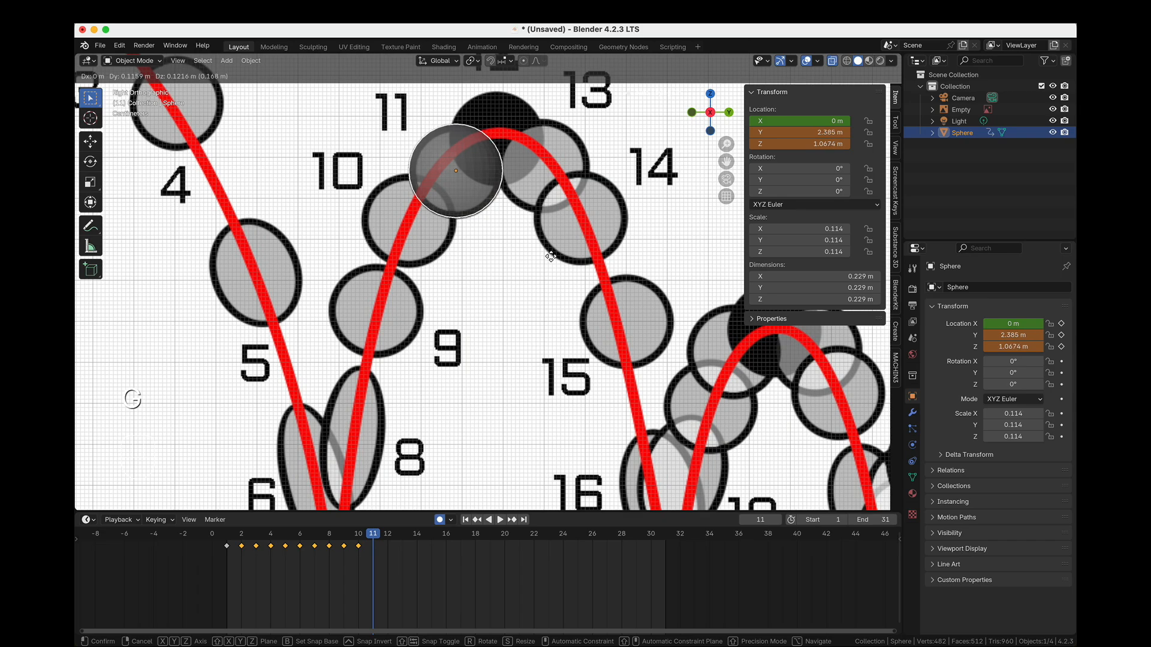
click(550, 257)
Key the sphere on peak ball 12 at frame 12 (about Y 2.485, Z 1.147 m) and ball 13 at frame 13 (Y 2.596, Z 1.079 m).
key(Right)
key(g)
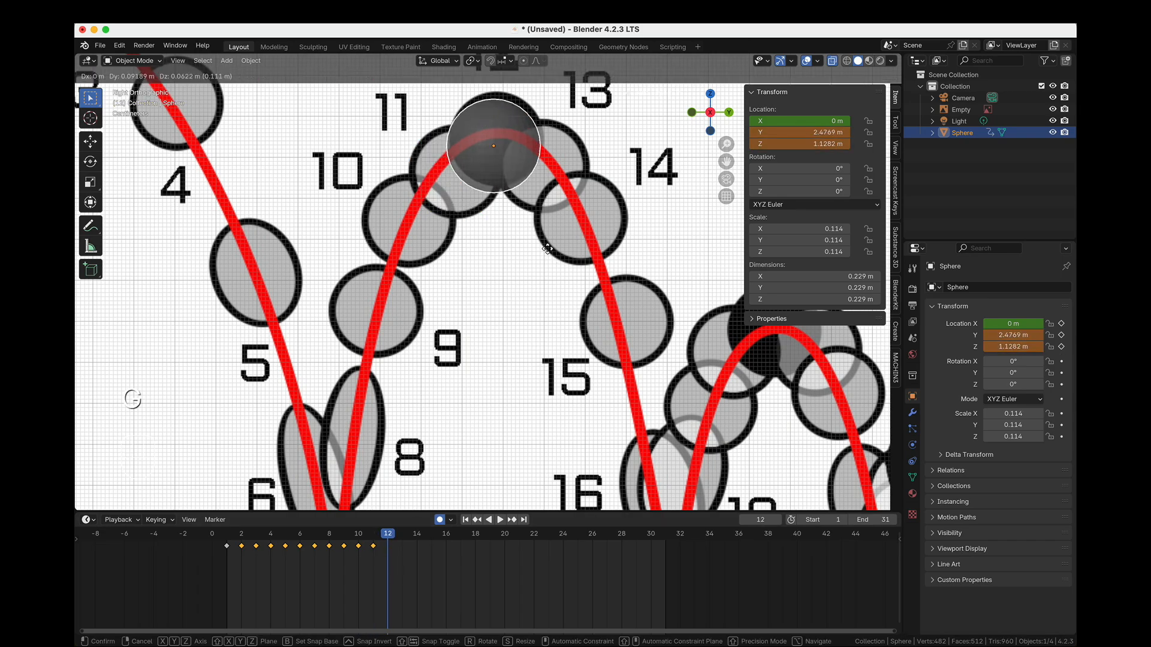
click(550, 243)
shift+middle_drag(550, 243, 381, 330)
click(400, 540)
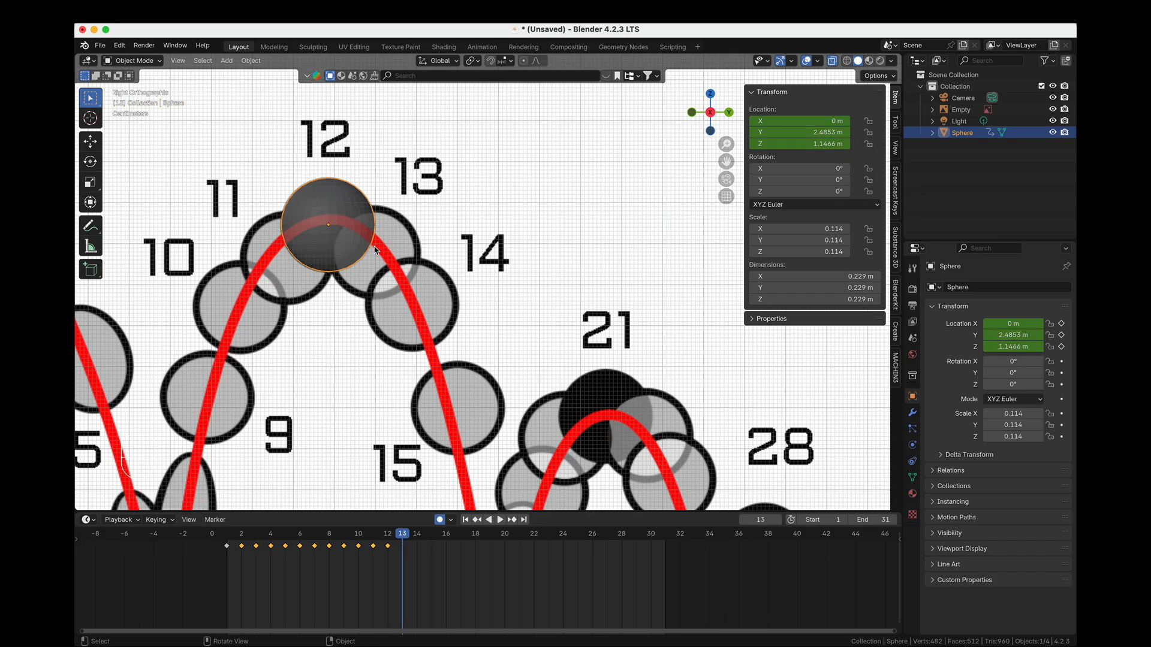
key(g)
click(421, 278)
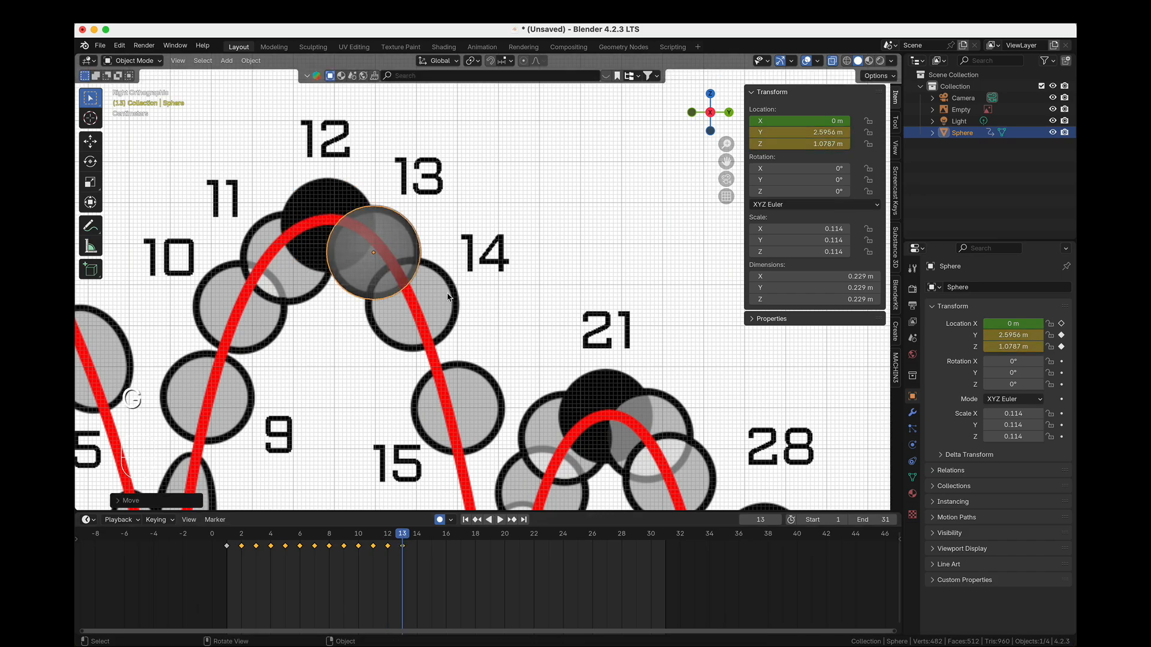
Key the sphere on ball 14 at frame 14 (about Y 2.686, Z 0.953 m) and ball 15 at frame 15 (Y 2.799, Z 0.700 m).
key(Right)
key(g)
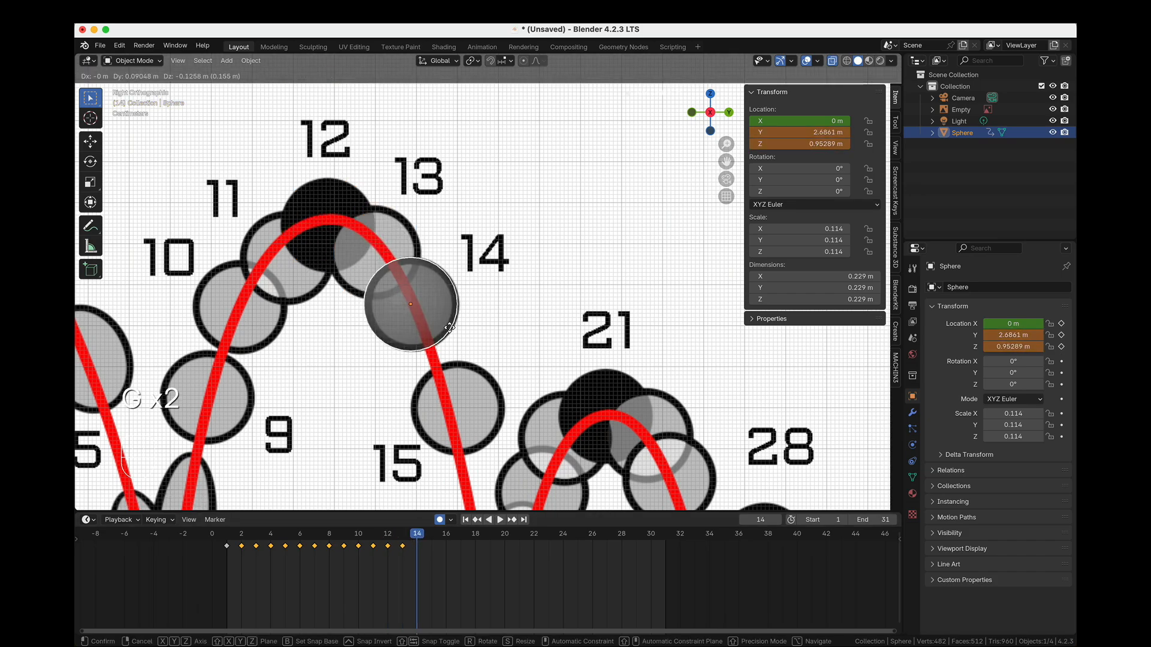
click(449, 328)
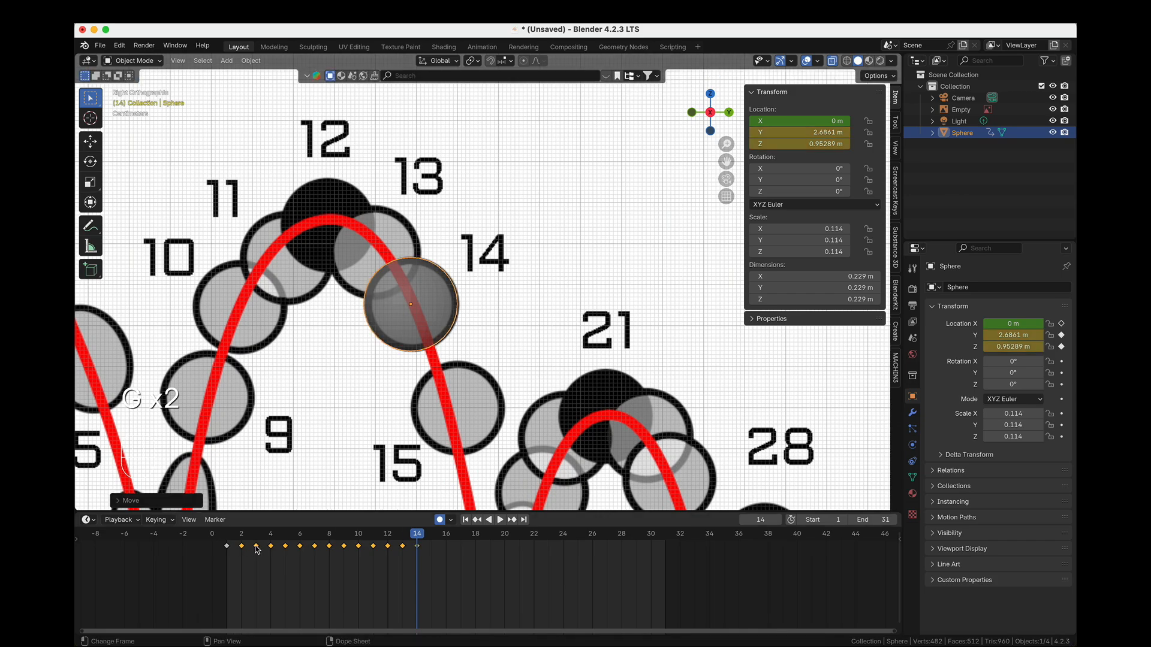
shift+middle_drag(630, 398, 502, 241)
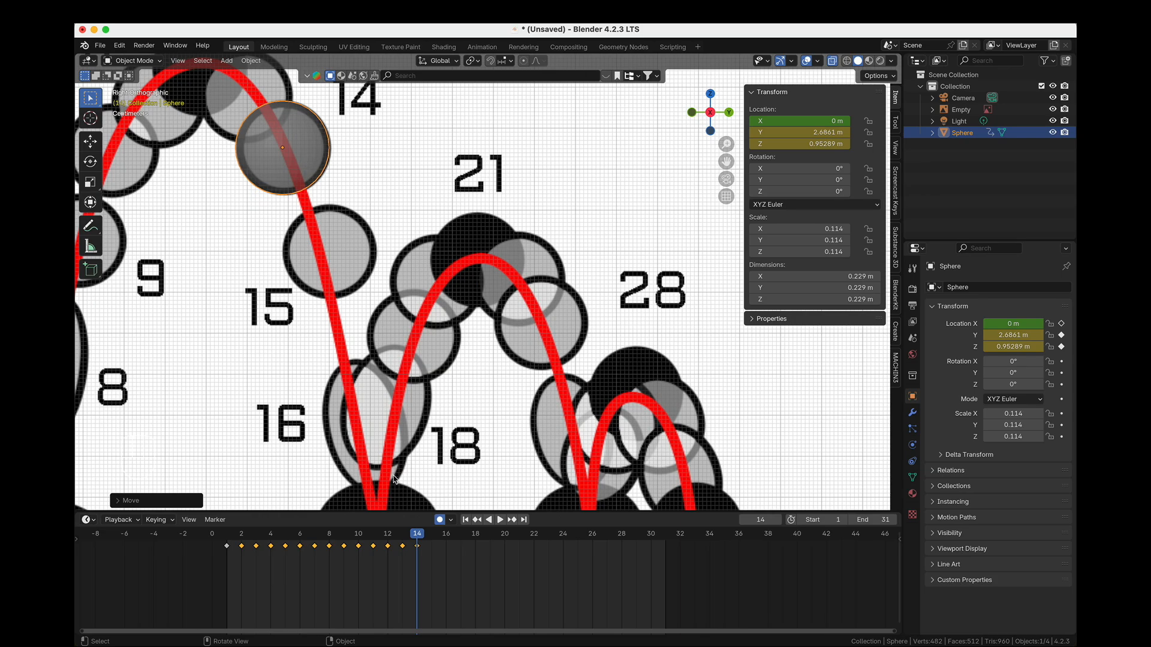
click(433, 538)
key(g)
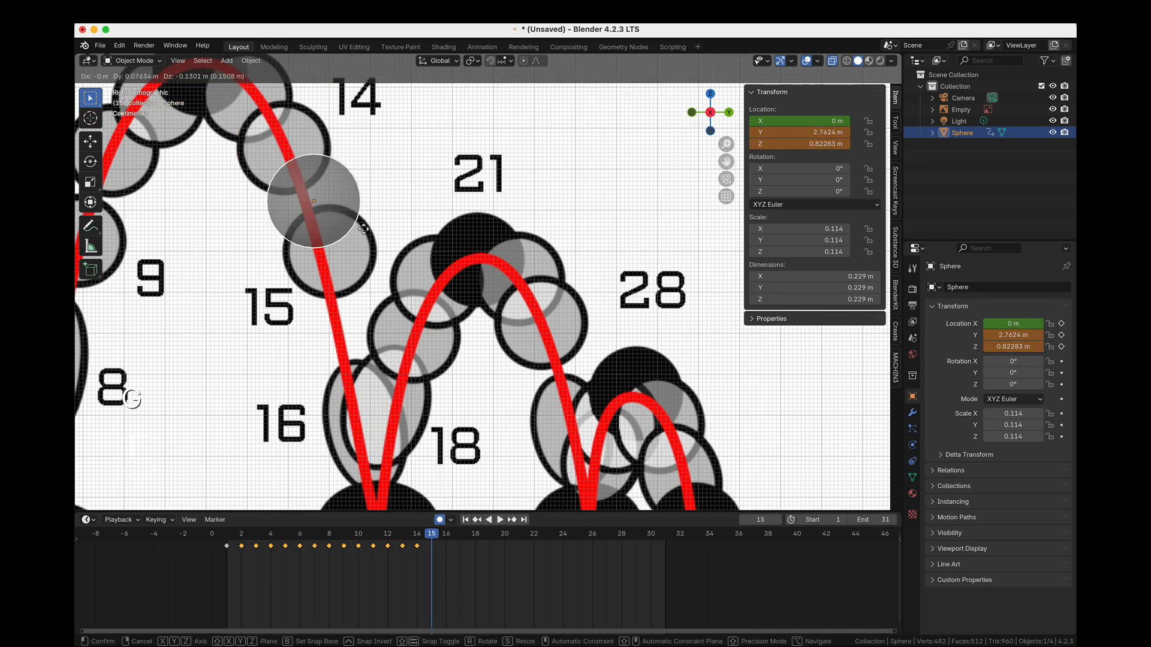
click(376, 273)
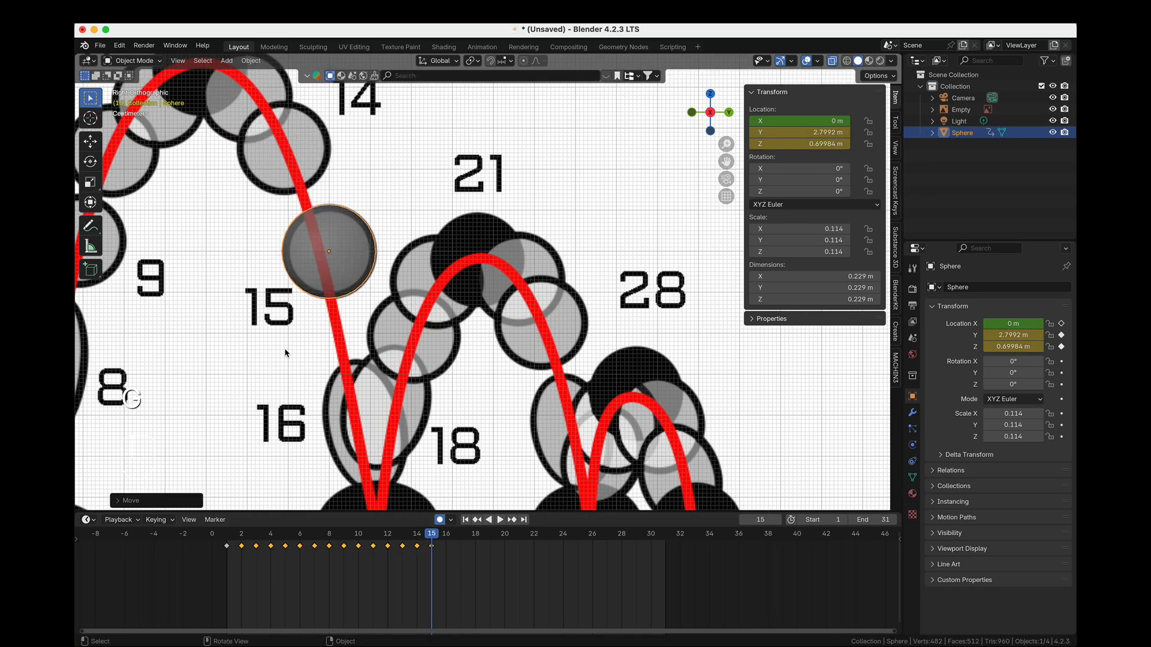
Key the sphere on stretched ball 16 at frame 16 (about Y 2.877, Z 0.273 m) and ground-contact ball 17 at frame 17 (Y 2.918, Z 0.024 m).
shift+middle_drag(444, 450, 385, 324)
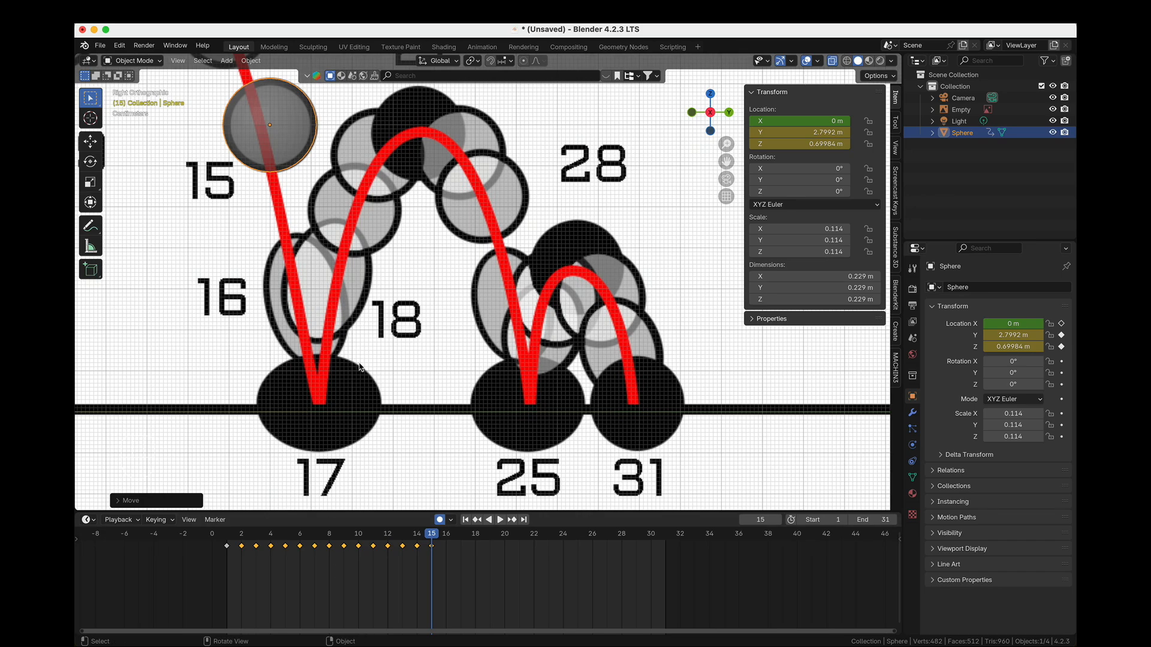
click(446, 534)
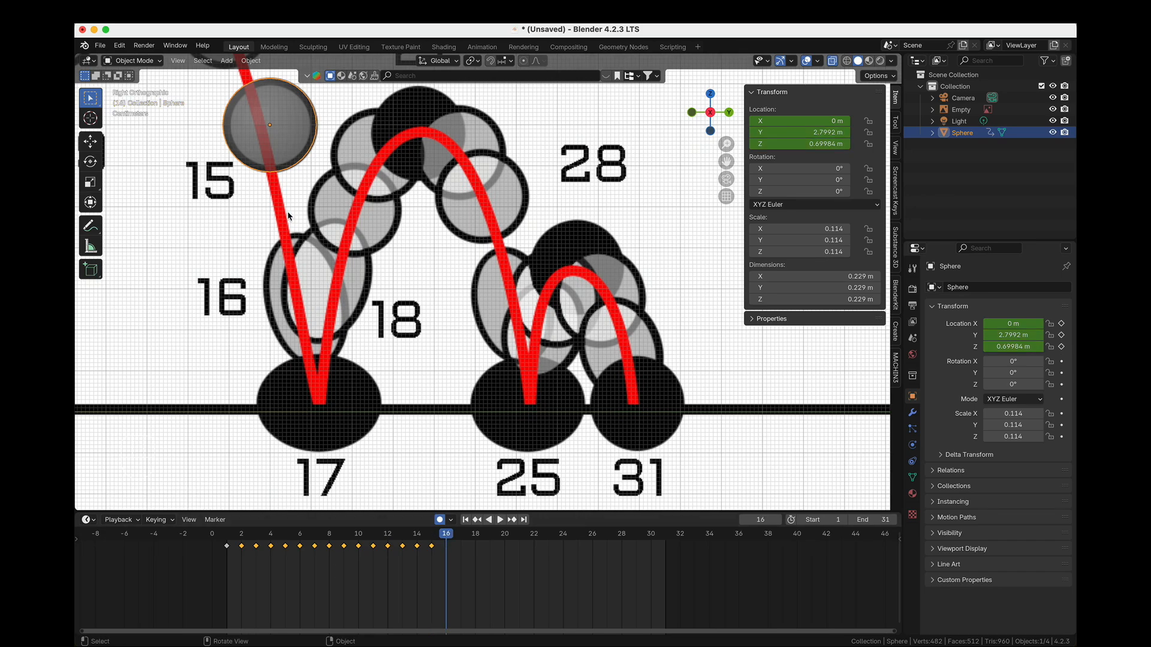
key(g)
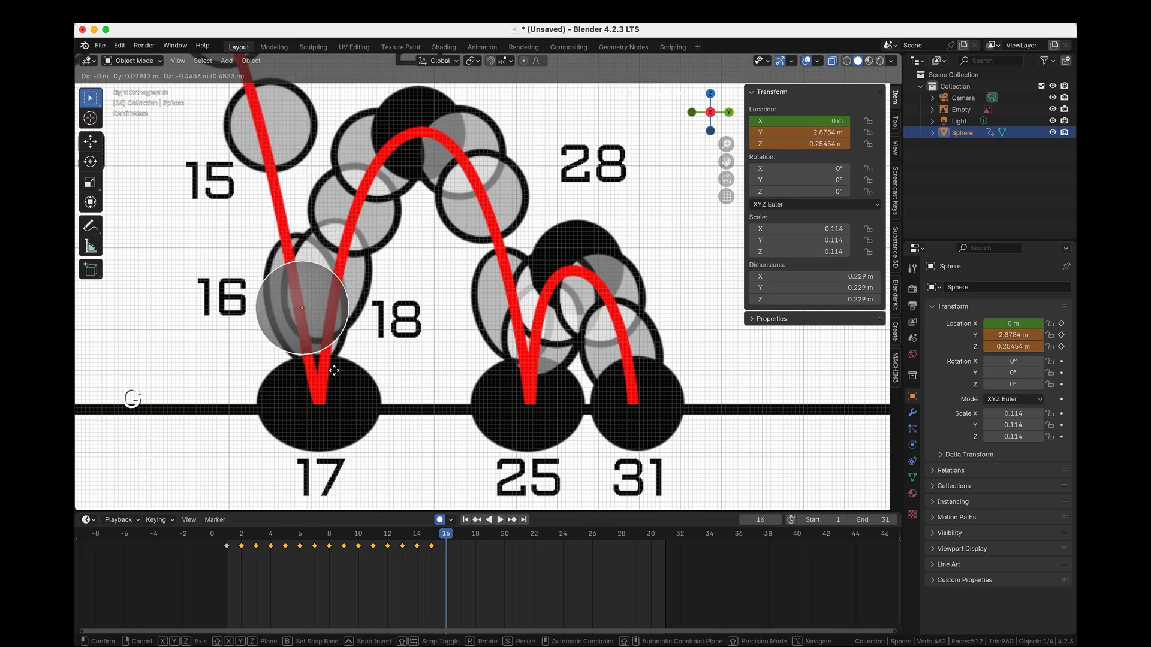
click(334, 363)
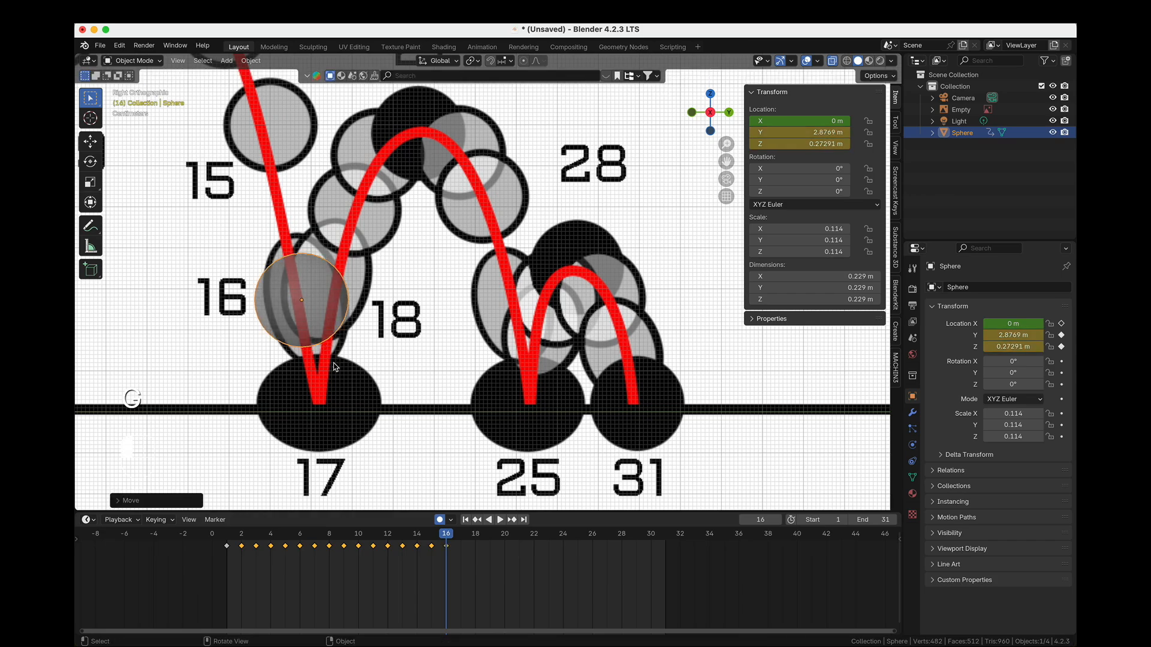
click(461, 535)
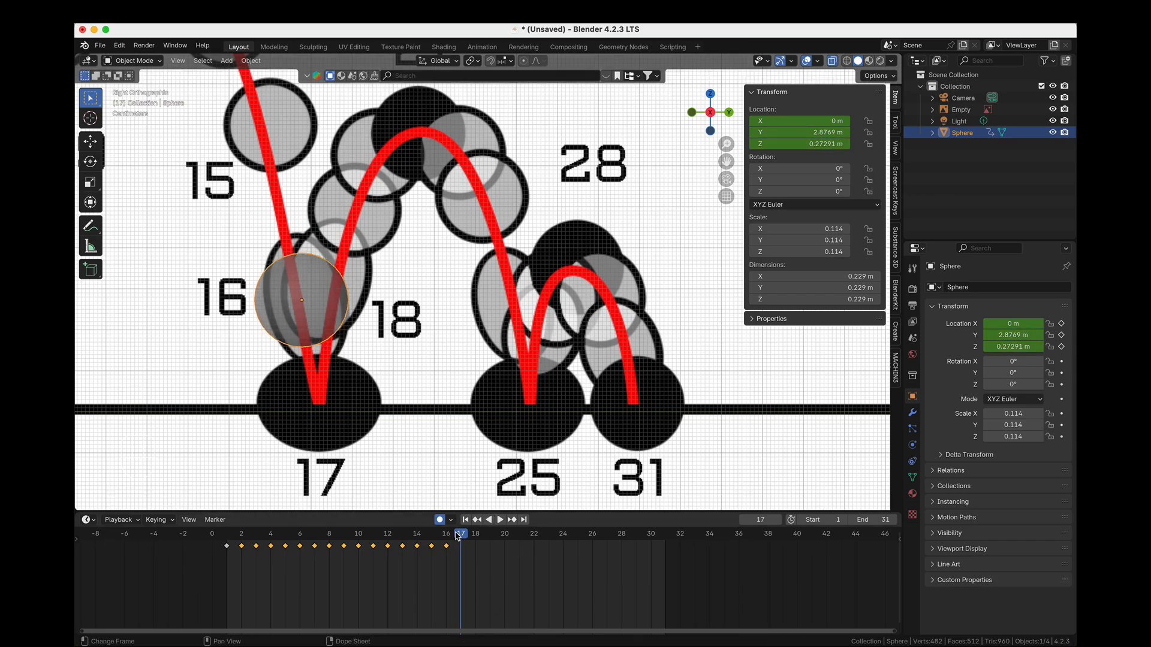
key(g)
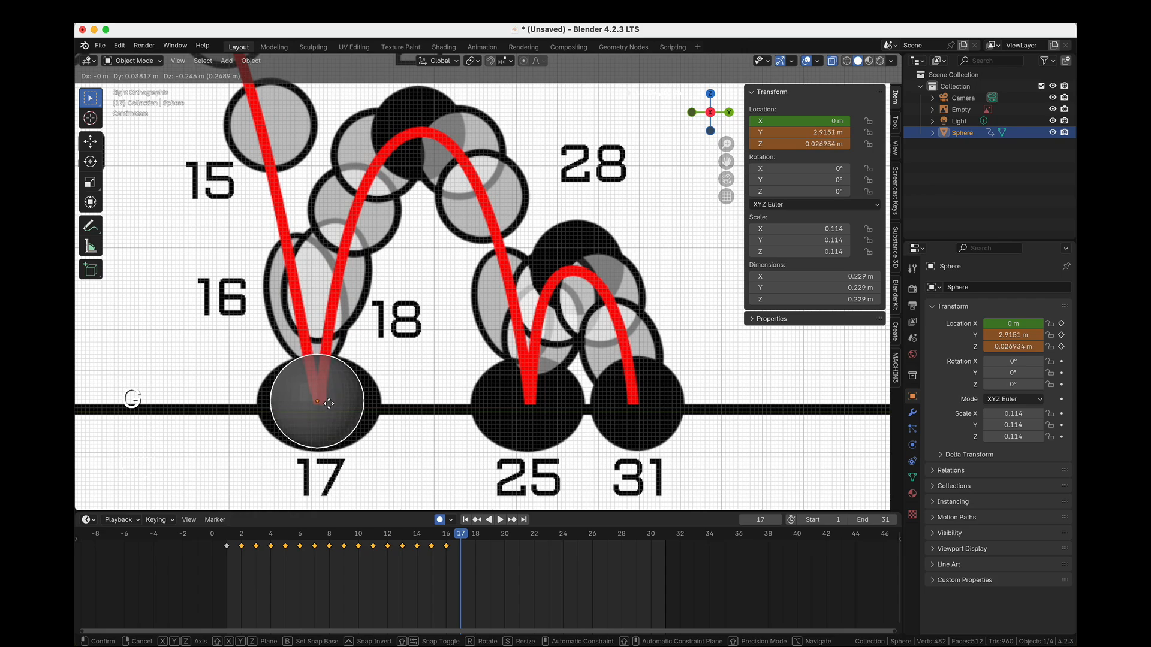
click(329, 404)
Key the sphere on ball 18 at frame 18 (about Y 2.950, Z 0.321 m) and the following ball at frame 19 (Y 3.008, Z 0.492 m).
shift+middle_drag(344, 384, 484, 448)
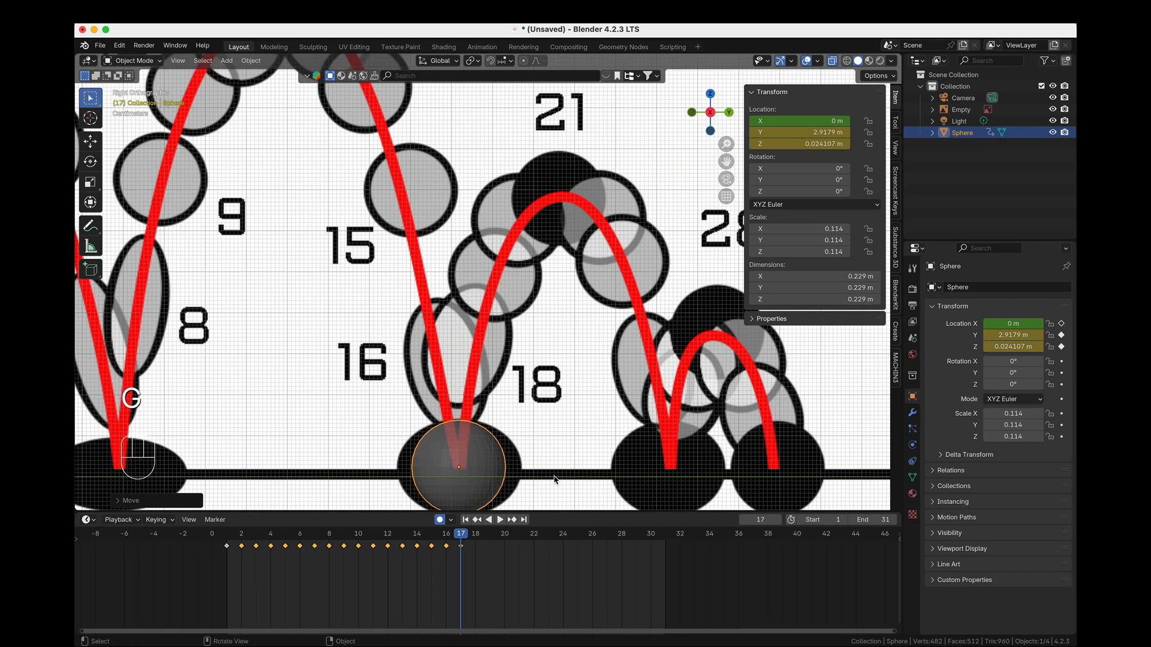
key(Right)
key(g)
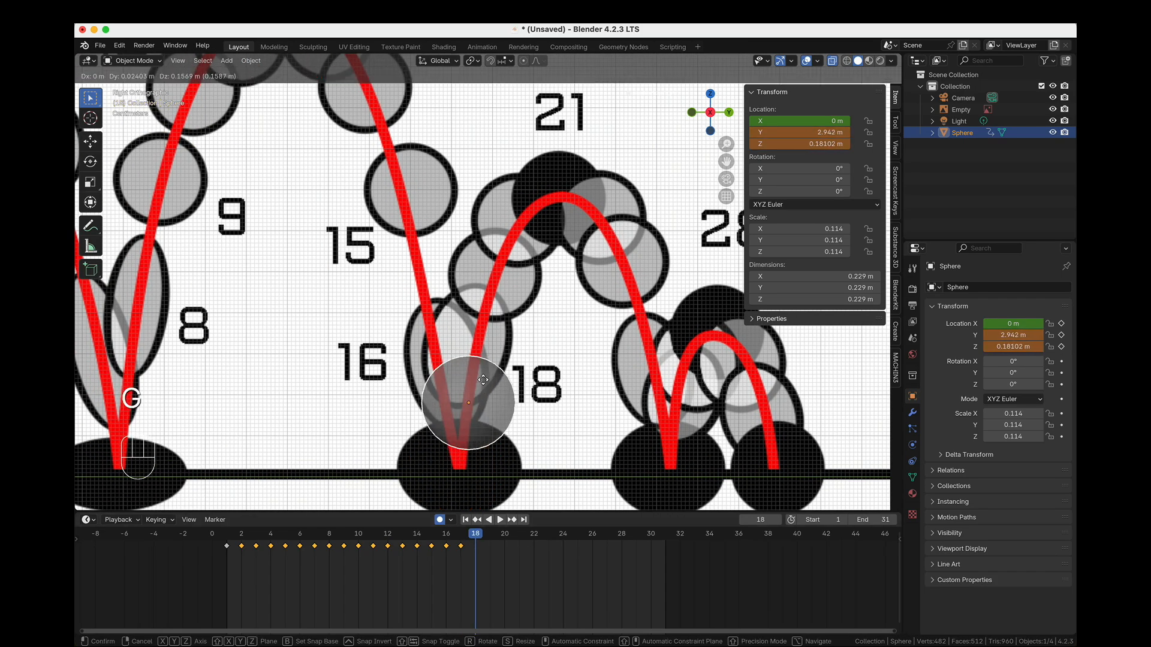
click(488, 333)
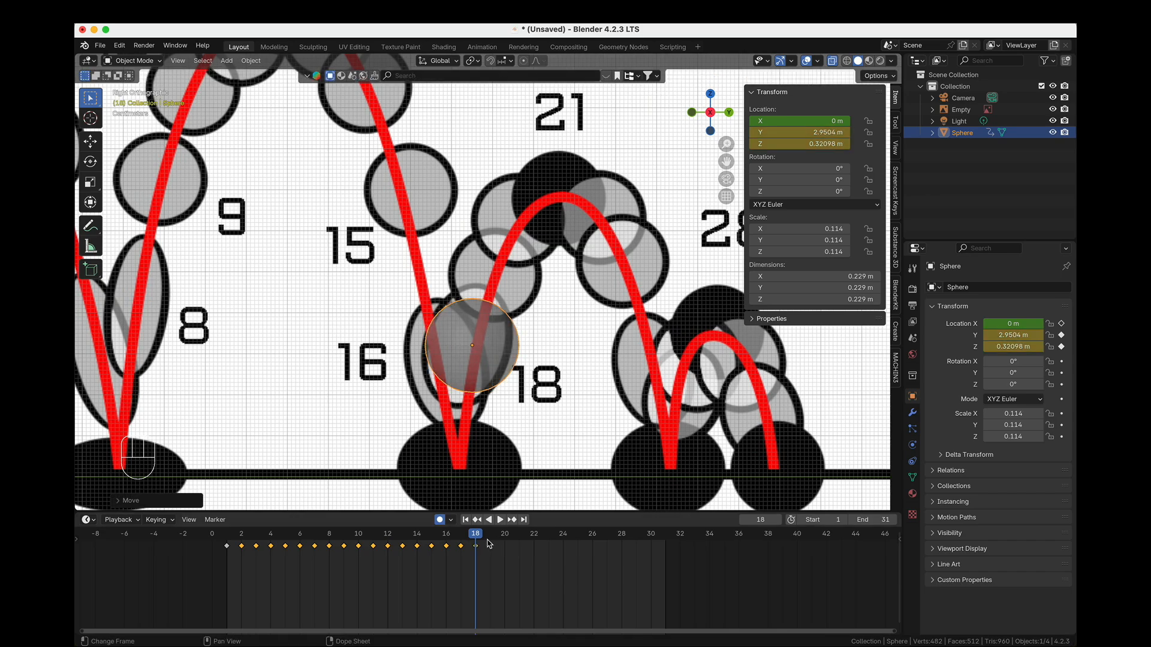
key(Right)
key(g)
click(528, 340)
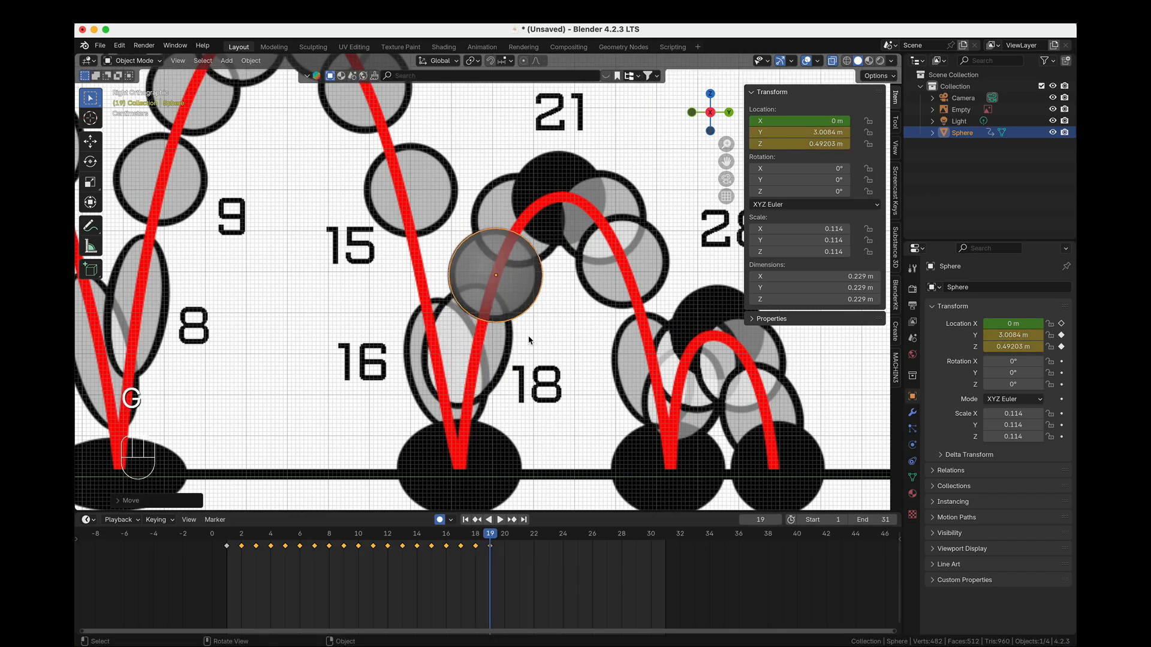
Key the sphere just before the peak at frame 20 (about Y 3.059, Z 0.626 m) and on ball 21 at frame 21 (Y 3.161, Z 0.680 m).
key(Right)
key(g)
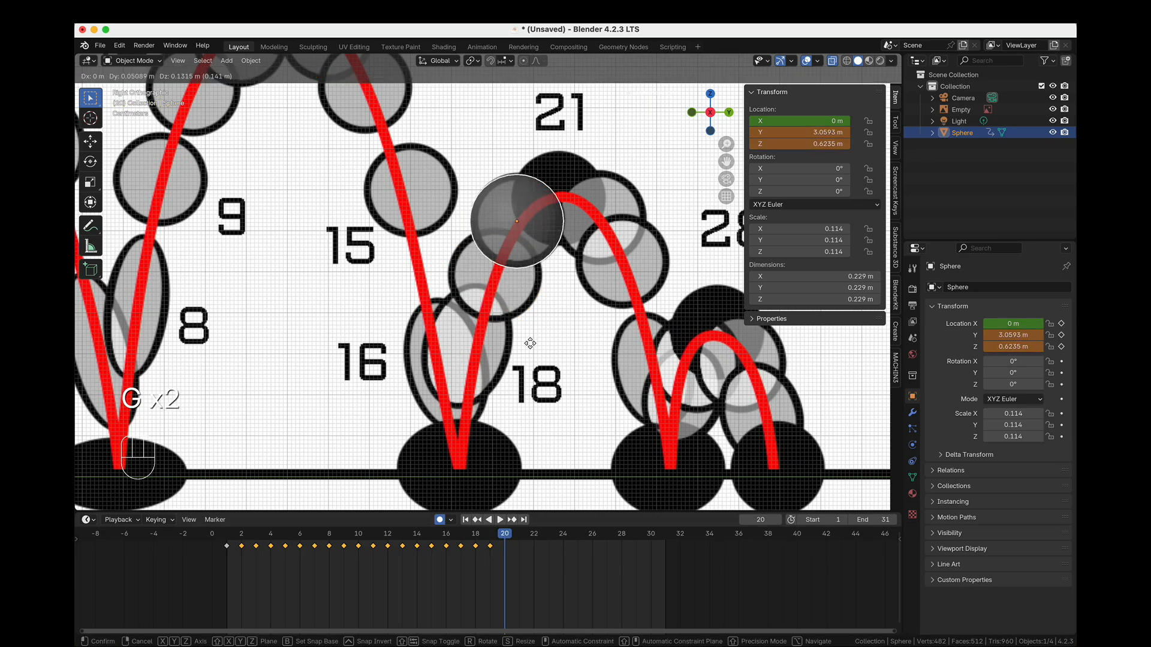
click(530, 343)
key(Right)
key(g)
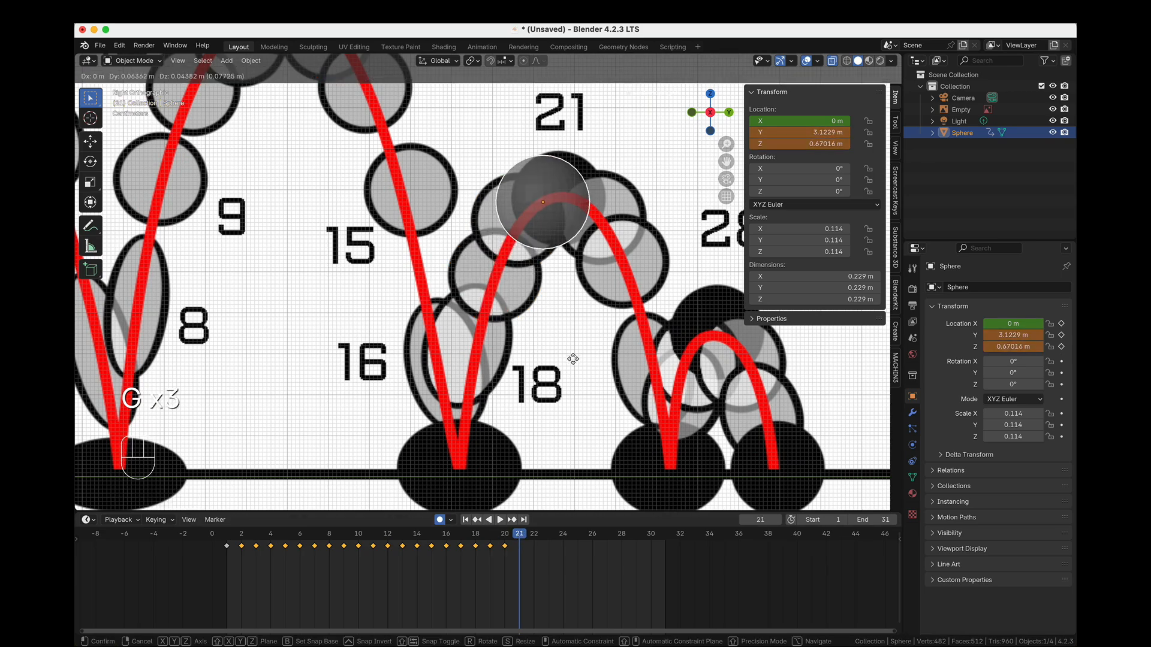
click(586, 355)
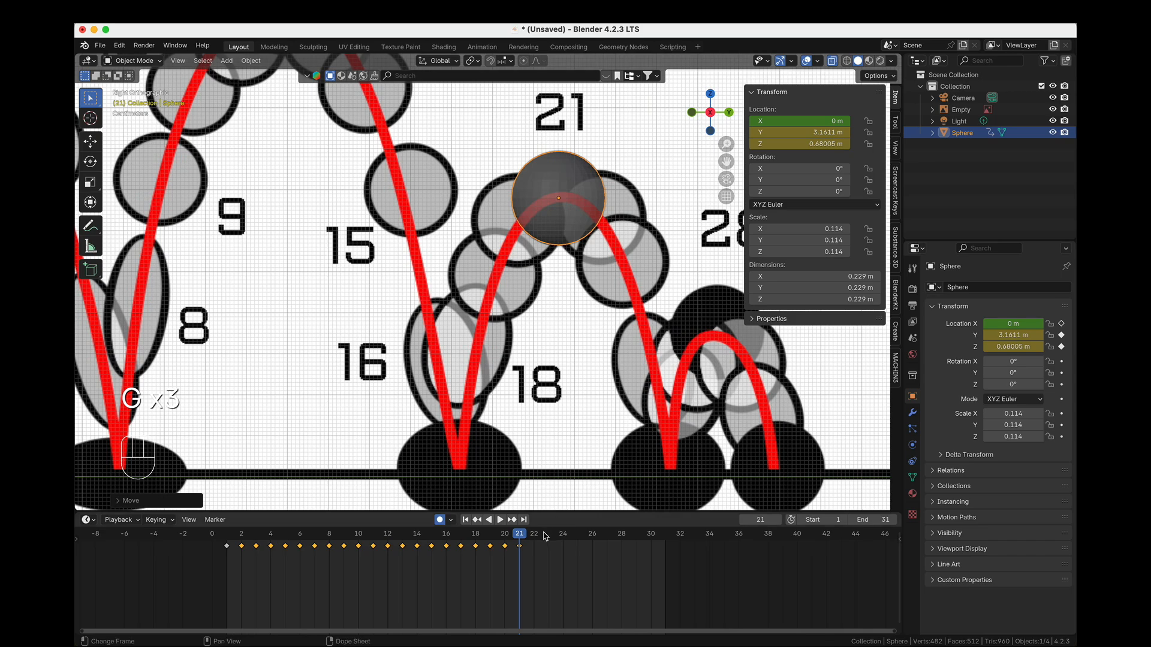
Key the sphere on the two descending balls after 21: frame 22 at about Y 3.266, Z 0.635 m, frame 23 at about Y 3.312, Z 0.526 m.
key(Right)
key(g)
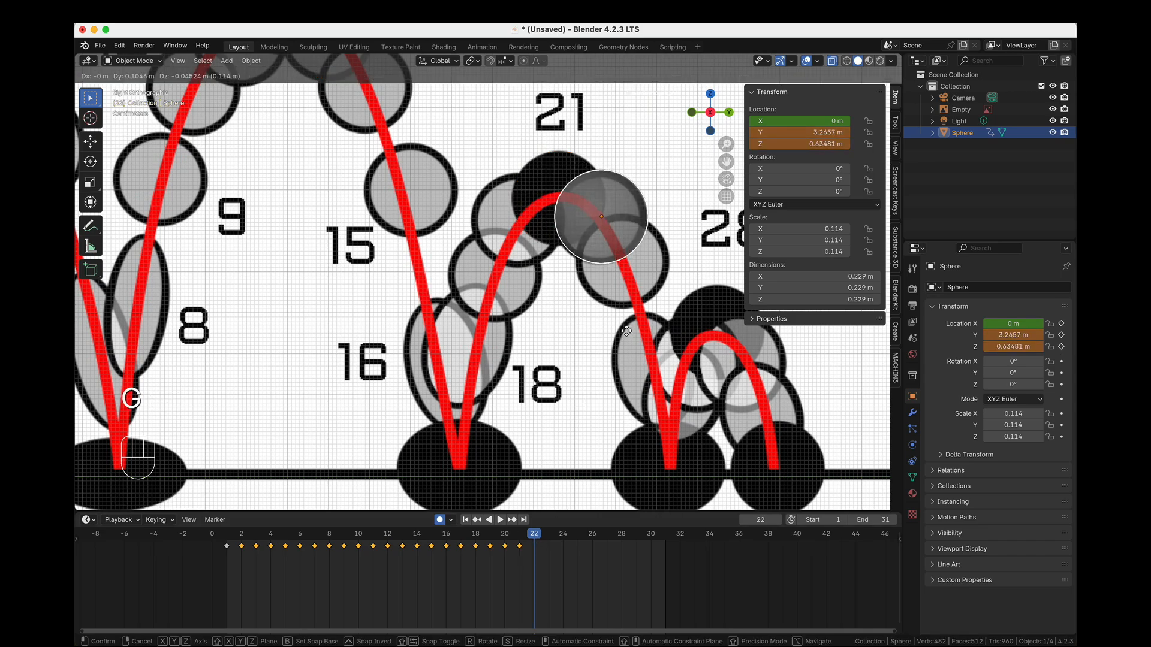
click(626, 332)
click(548, 533)
key(g)
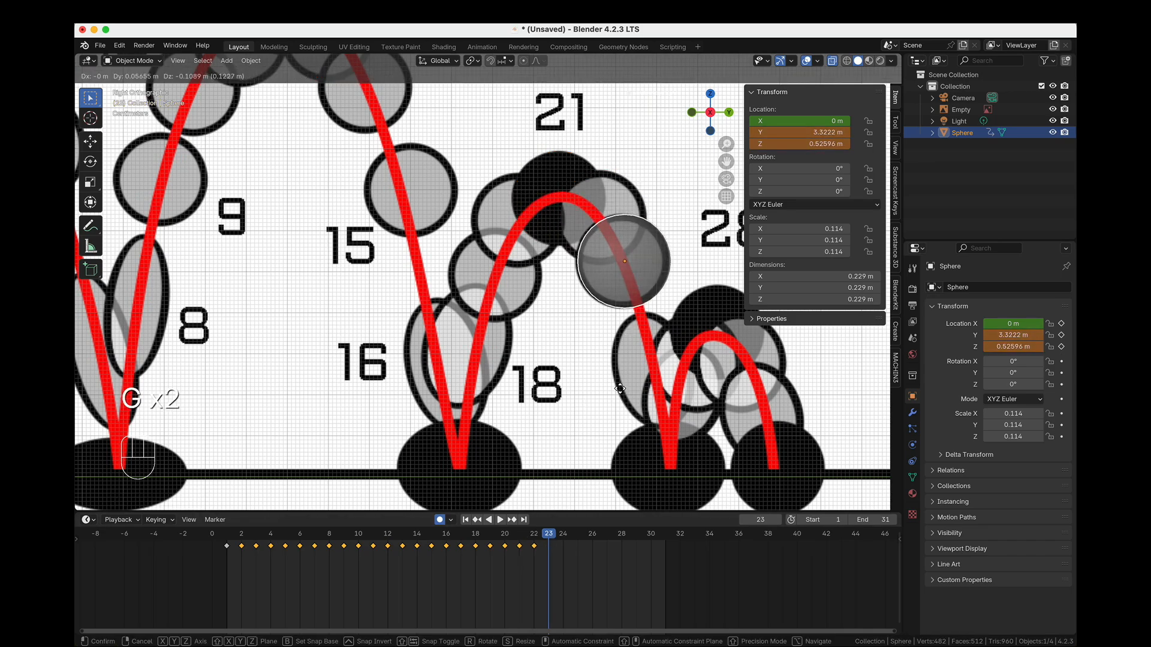
click(620, 389)
At frame 24, move the sphere onto the stretched ball above ground-contact ball 25 to key about Y 3.390 m, Z 0.263 m.
scroll(516, 280, right, 5)
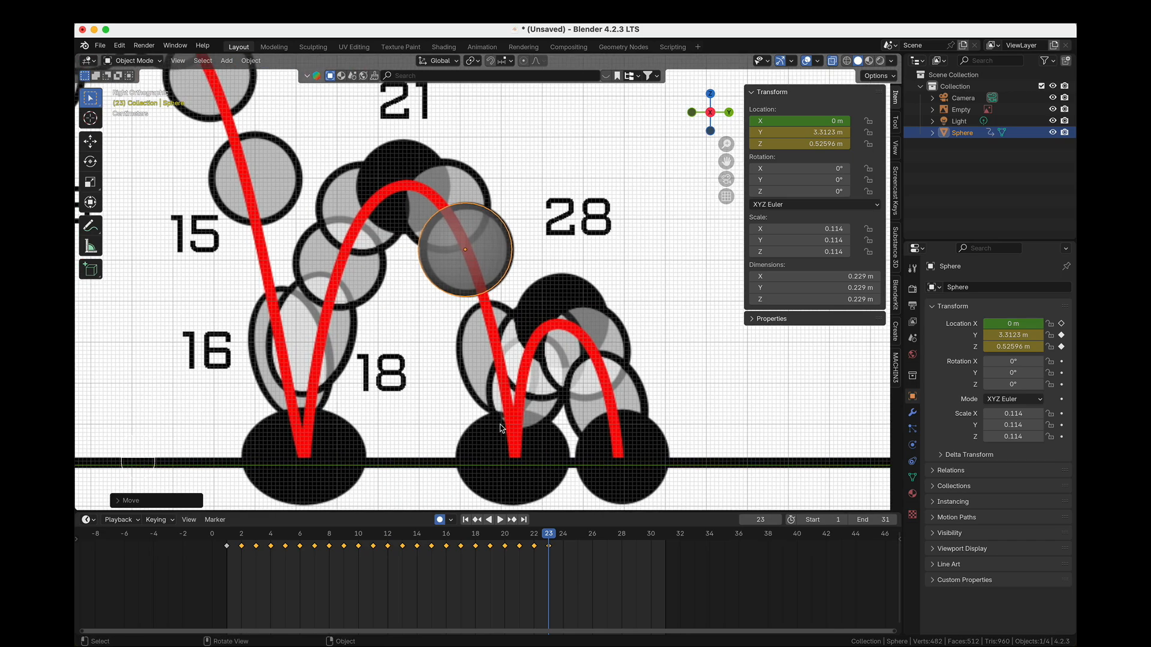
click(562, 540)
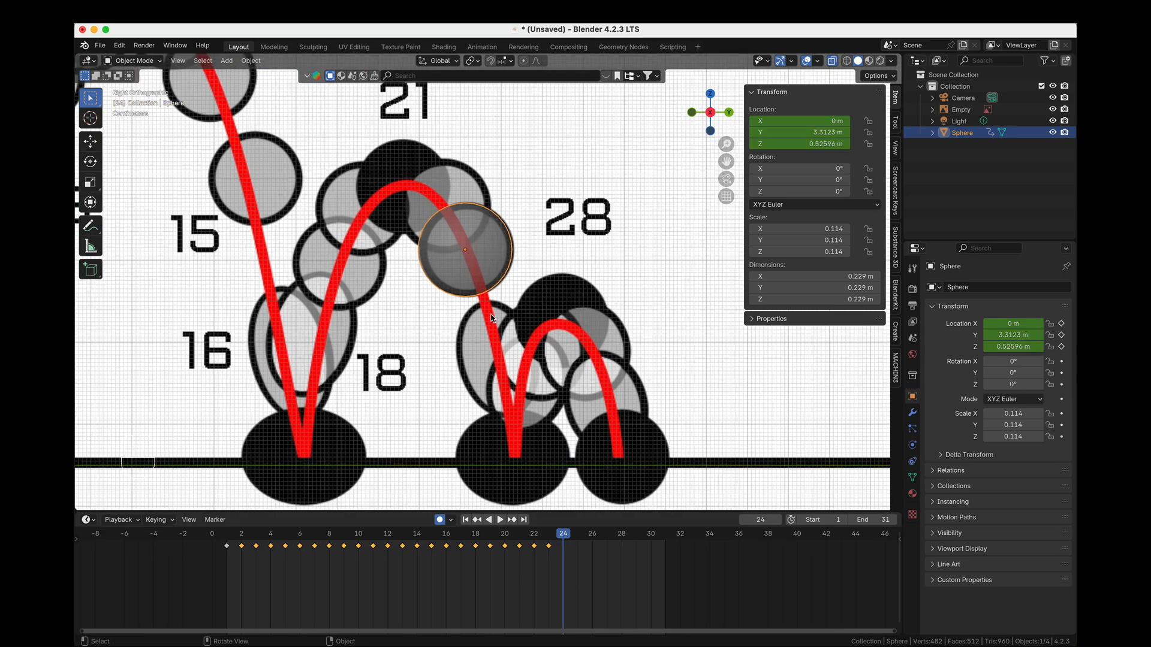
key(g)
click(547, 427)
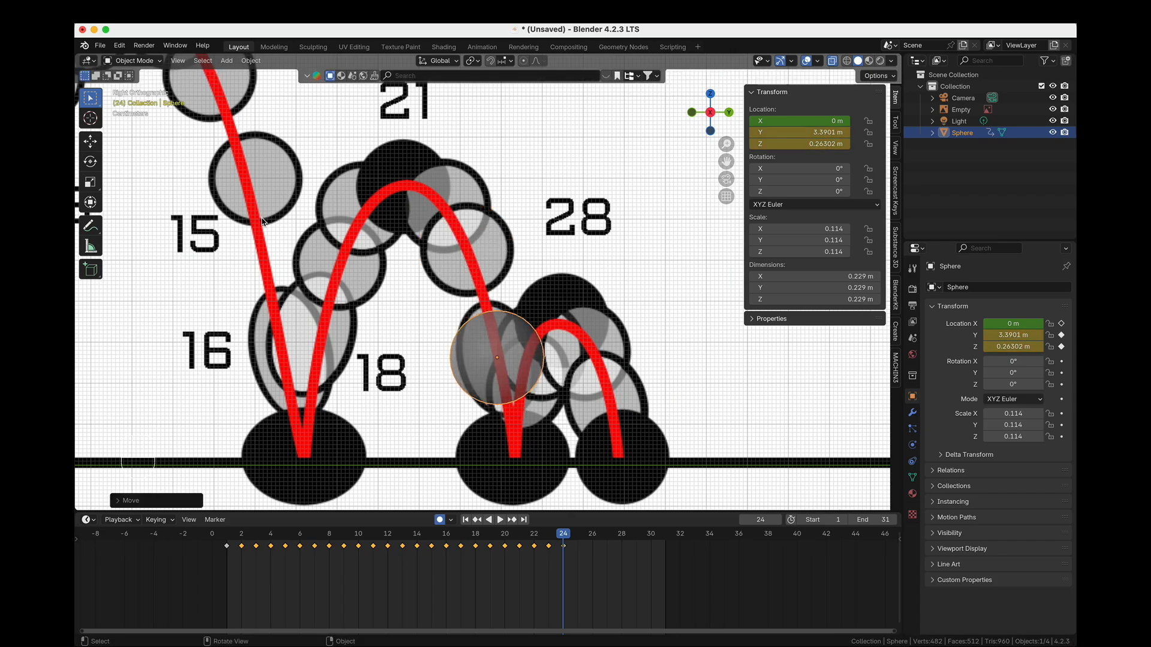
At frame 25, move the sphere onto ground-contact ball 25 to key its location.
shift+middle_drag(264, 210, 517, 296)
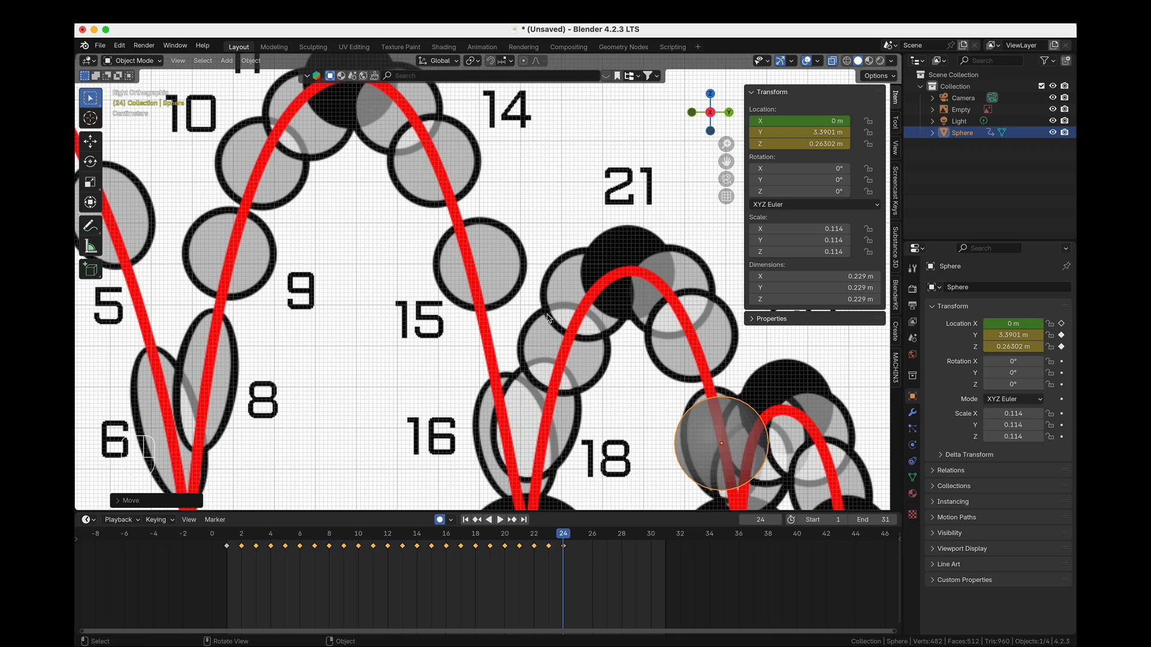
shift+middle_drag(545, 344, 324, 168)
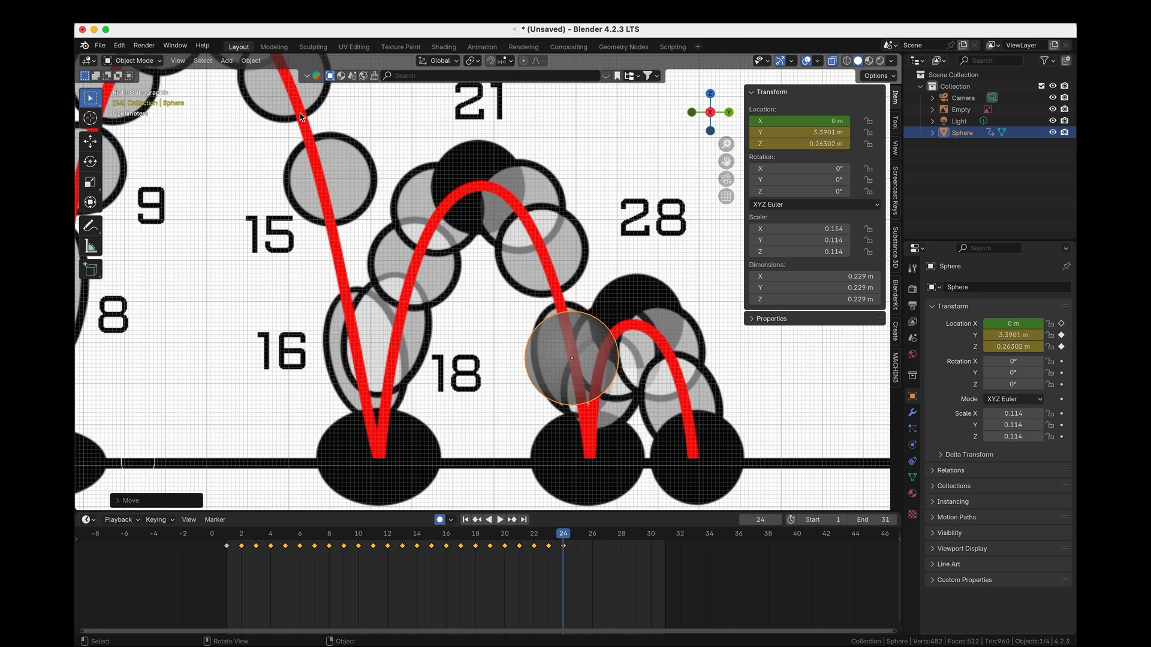
shift+middle_drag(553, 338, 406, 327)
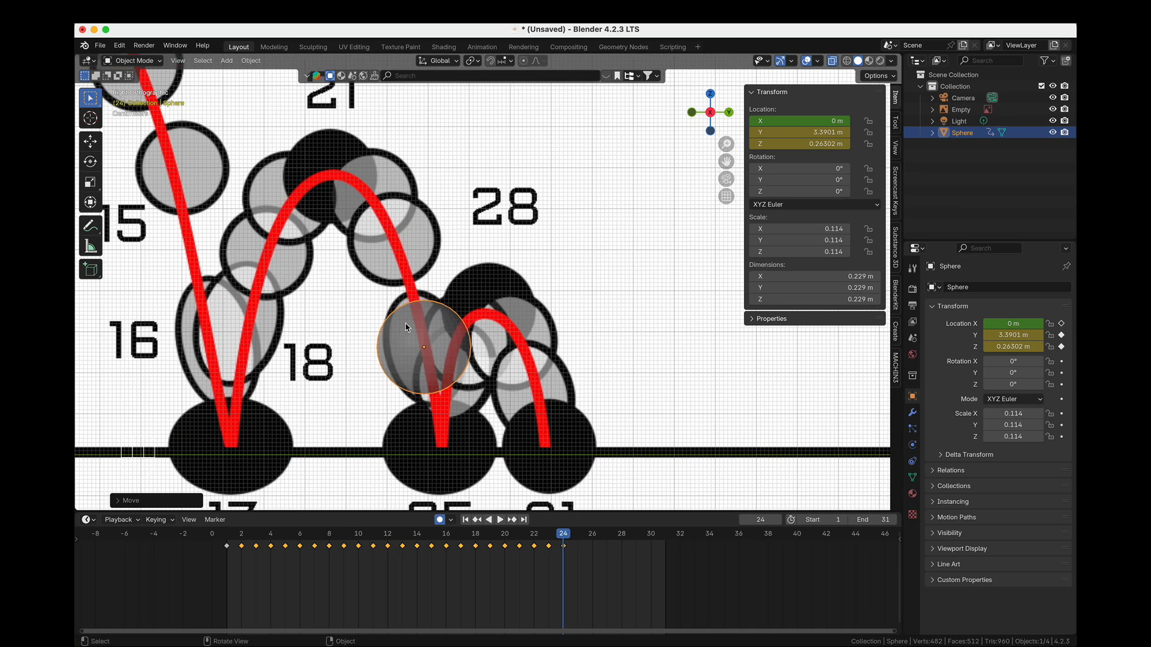
click(577, 535)
drag(432, 350, 450, 449)
Key the sphere on the two rising balls after 25: frame 26 at about Y 3.462, Z 0.199 m, frame 27 at about Y 3.496, Z 0.287 m.
click(591, 539)
key(g)
key(g)
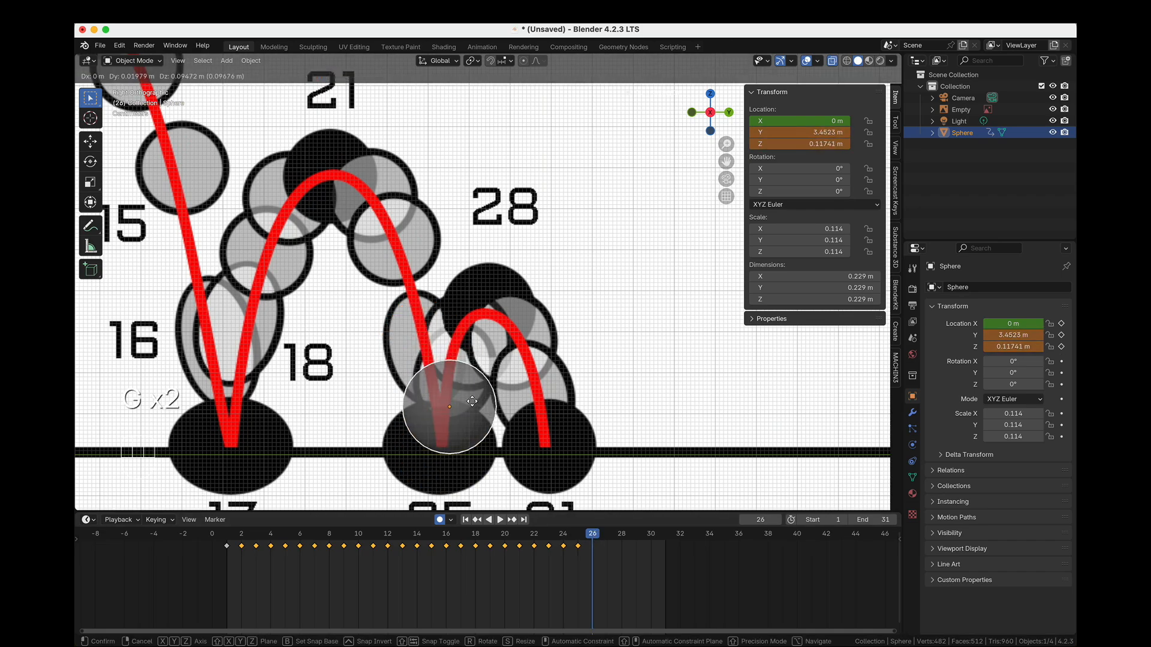
click(476, 372)
click(605, 537)
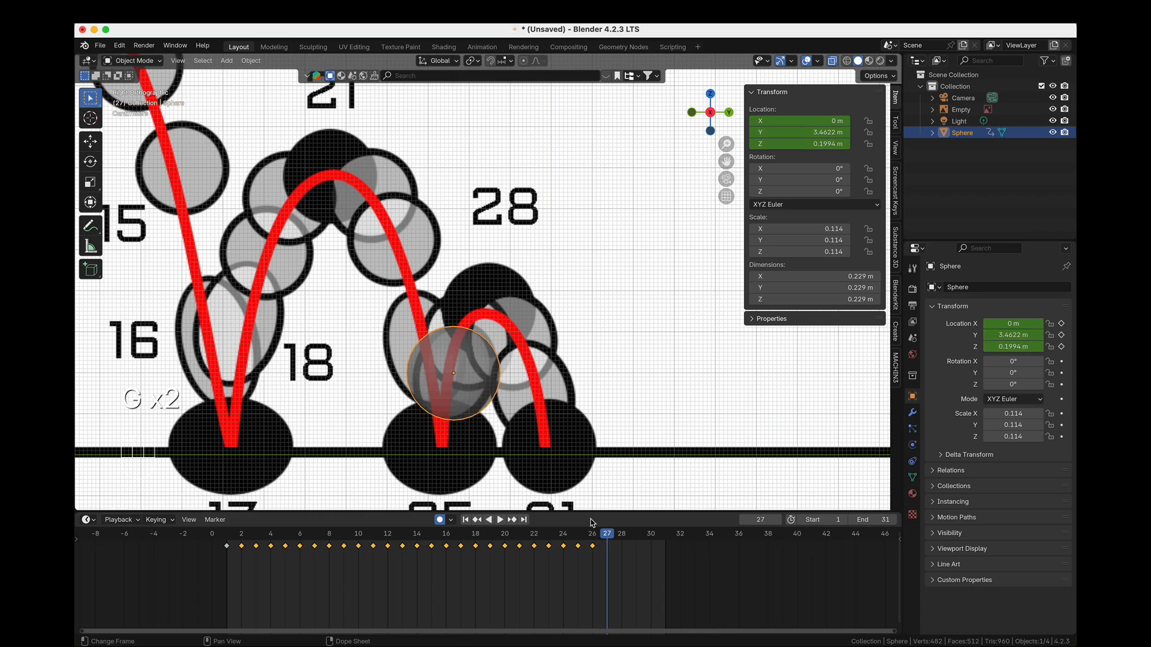
key(g)
click(492, 363)
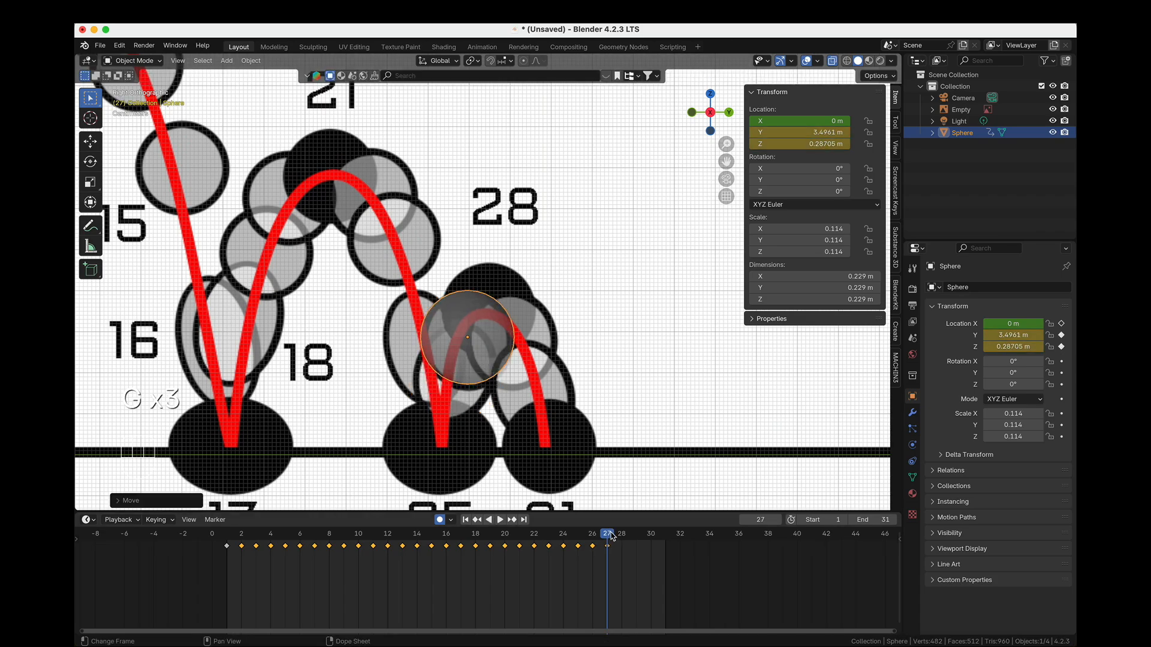
Key the sphere on peak ball 28 at frame 28 (about Y 3.550, Z 0.355 m) and the following ball at frame 29 (Y 3.608, Z 0.274 m).
click(621, 537)
key(g)
click(486, 349)
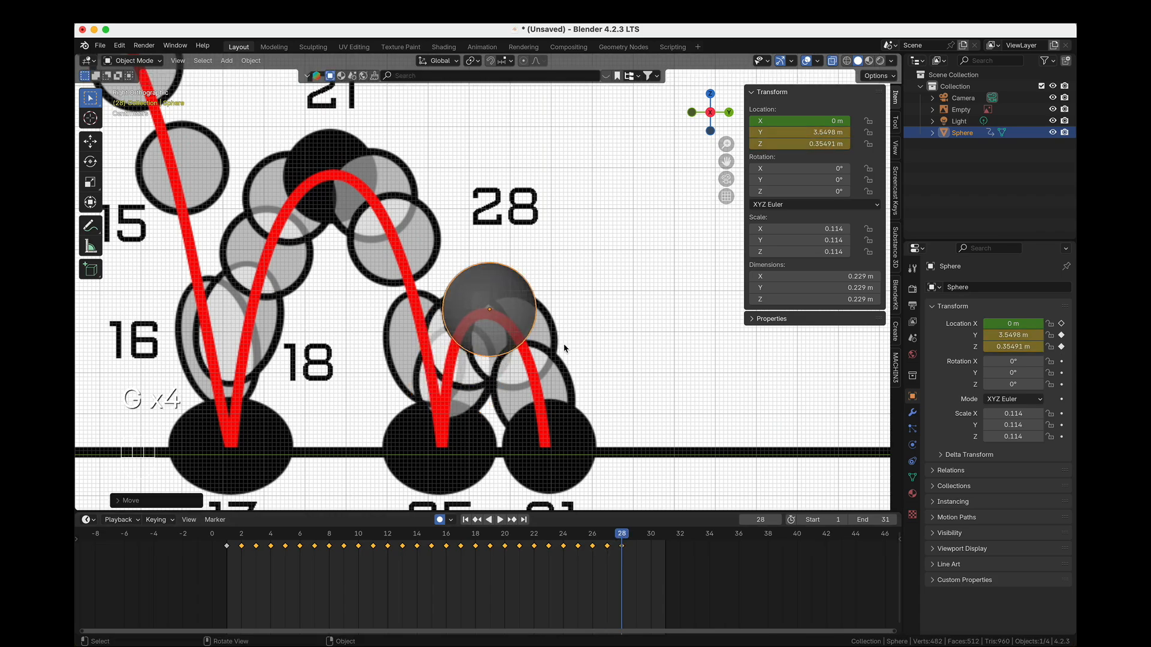
click(634, 535)
key(g)
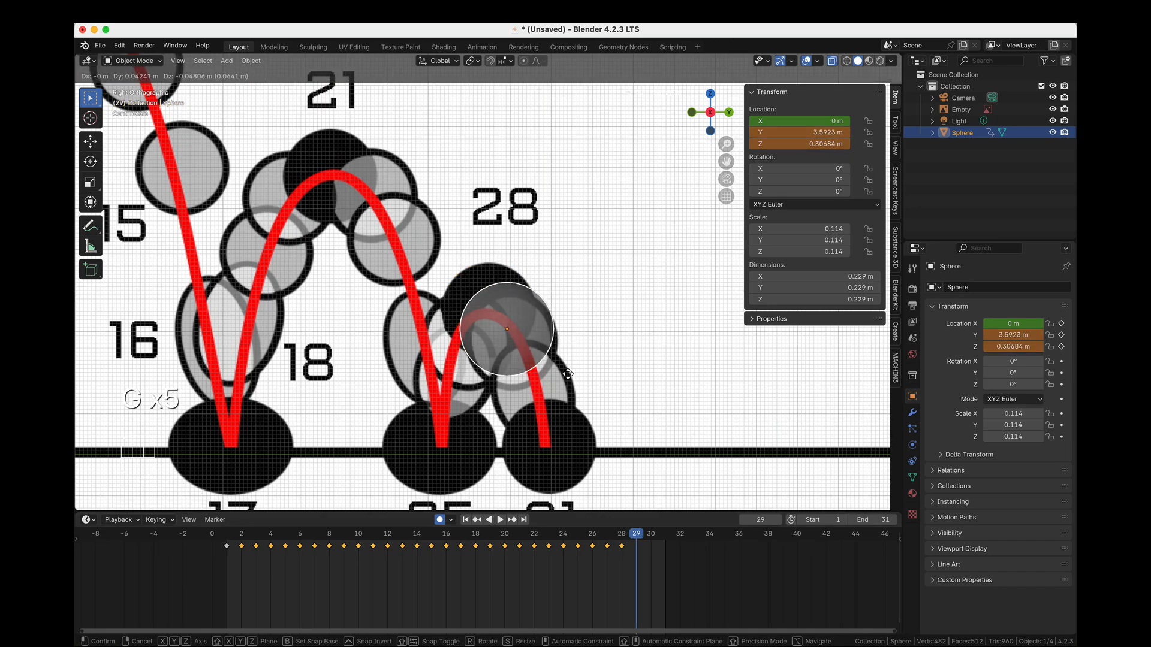
click(572, 386)
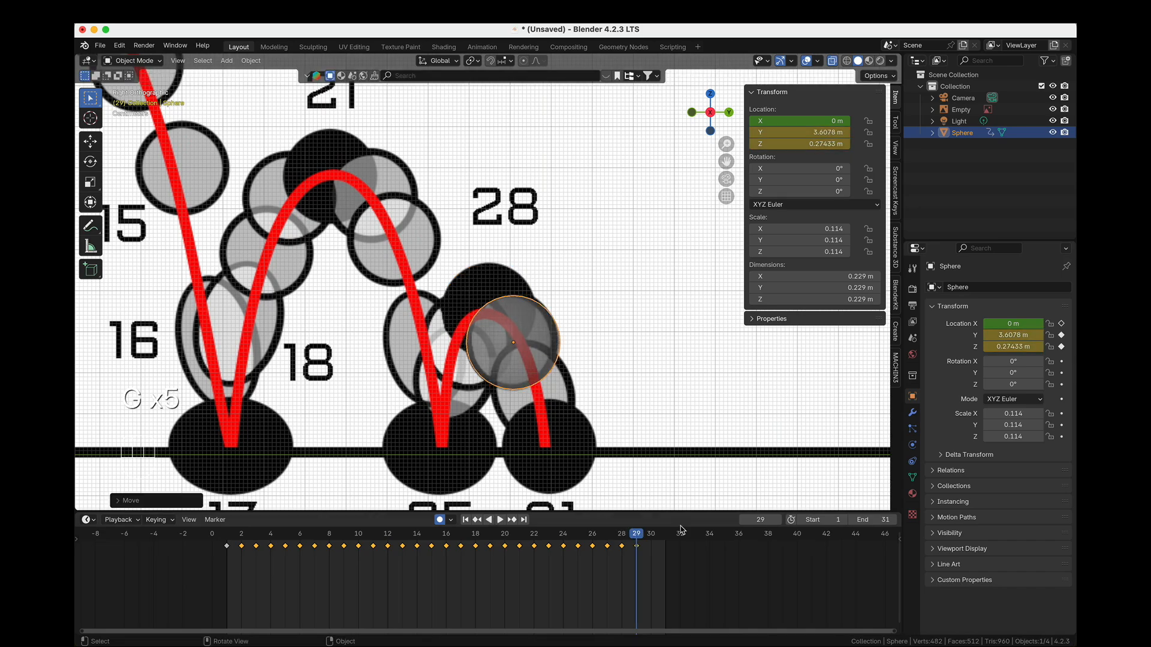
Key the sphere at frame 30 (about Y 3.666, Z 0.144 m) and on final ground-contact ball 31 at frame 31 (Y 3.700, Z 0.018 m).
click(651, 535)
key(g)
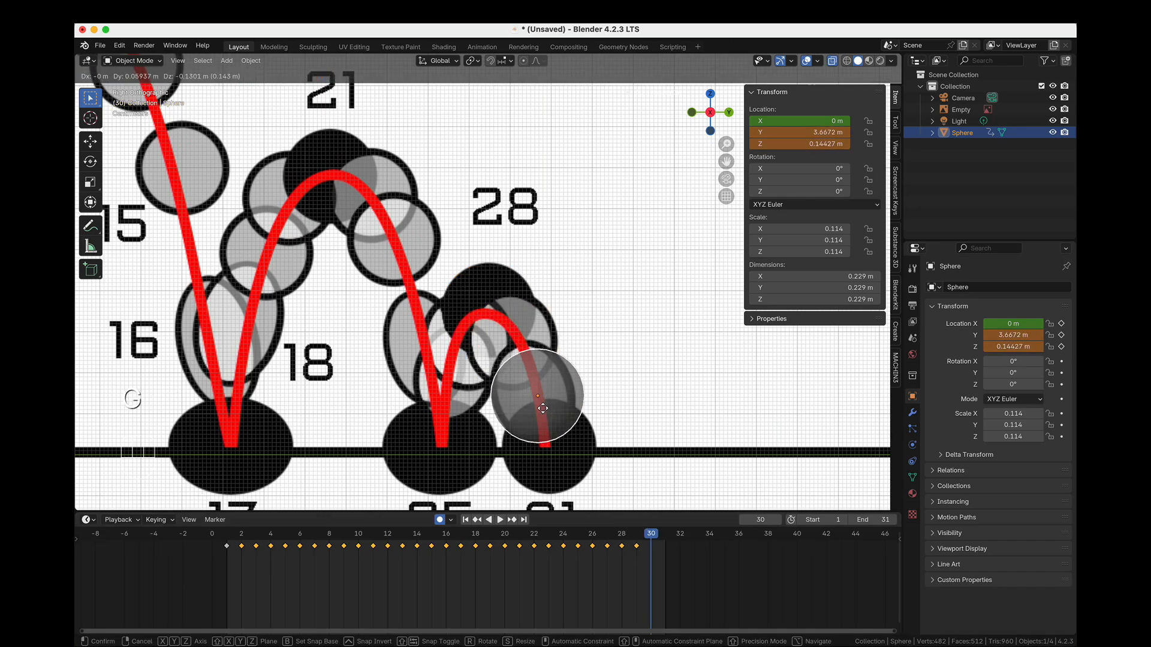
click(542, 408)
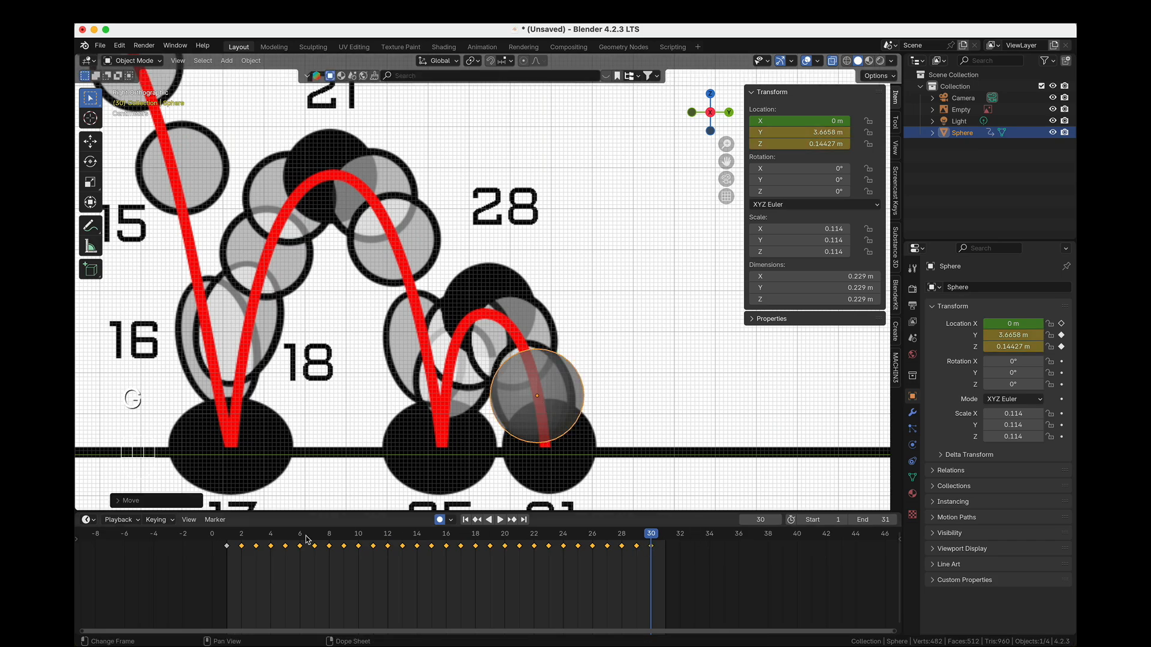
click(665, 535)
key(g)
click(568, 449)
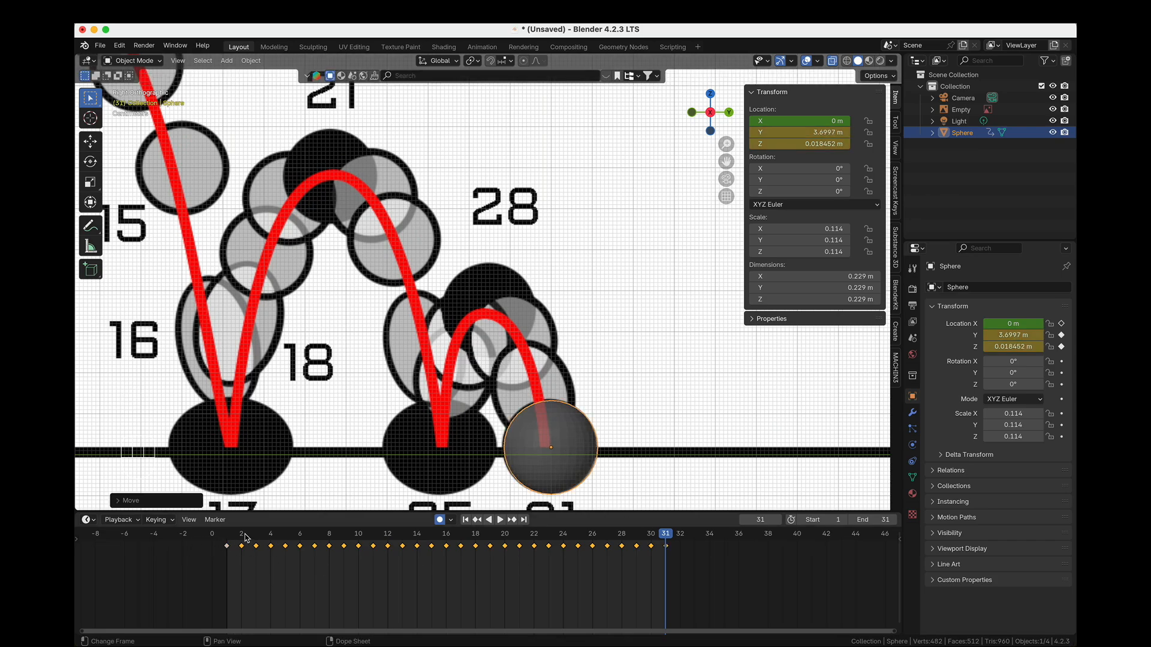
Play the animation from frame 1 and scrub through the timeline to review the keyed bounces against the reference.
click(227, 537)
key(space)
drag(235, 540, 563, 549)
click(491, 519)
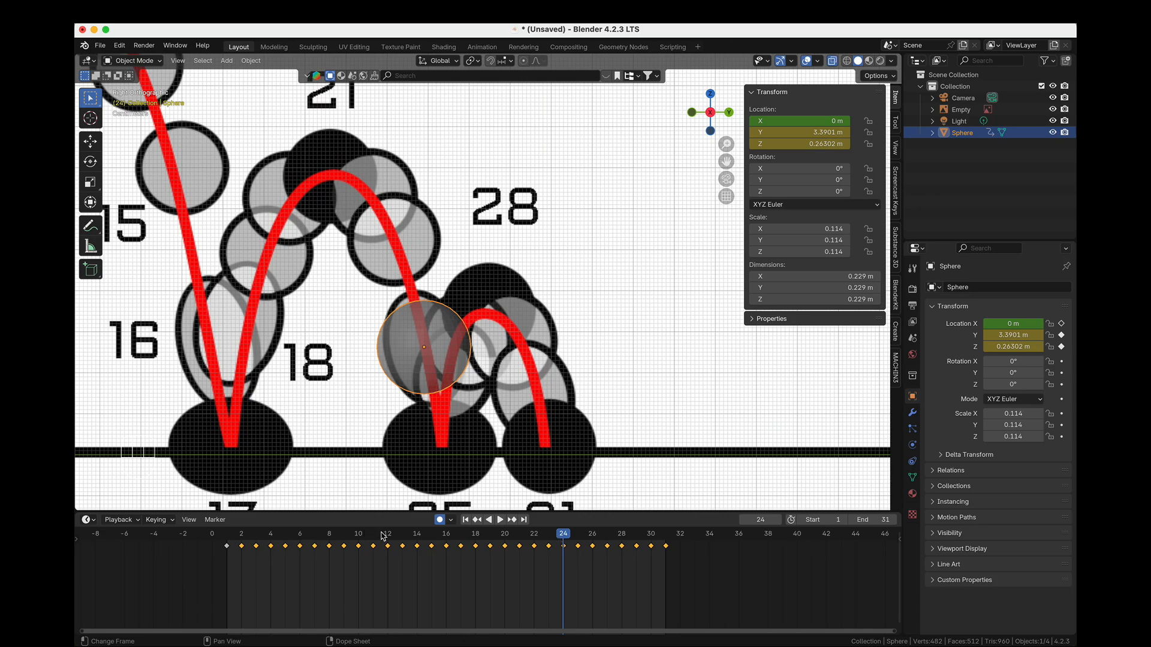
click(388, 535)
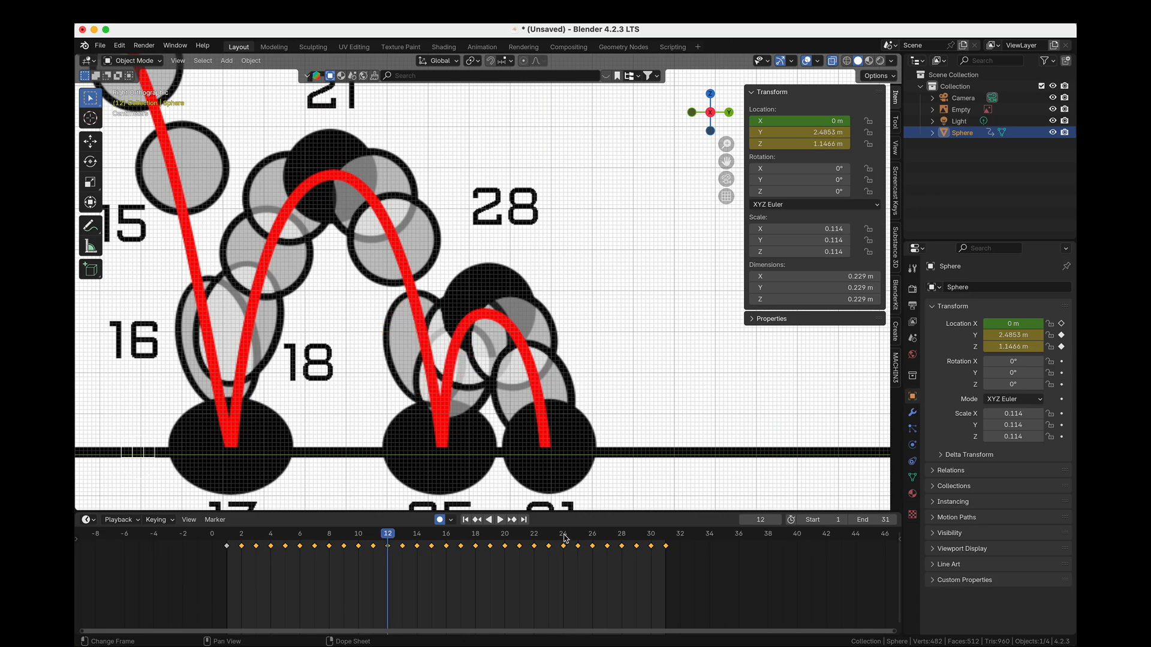
click(565, 537)
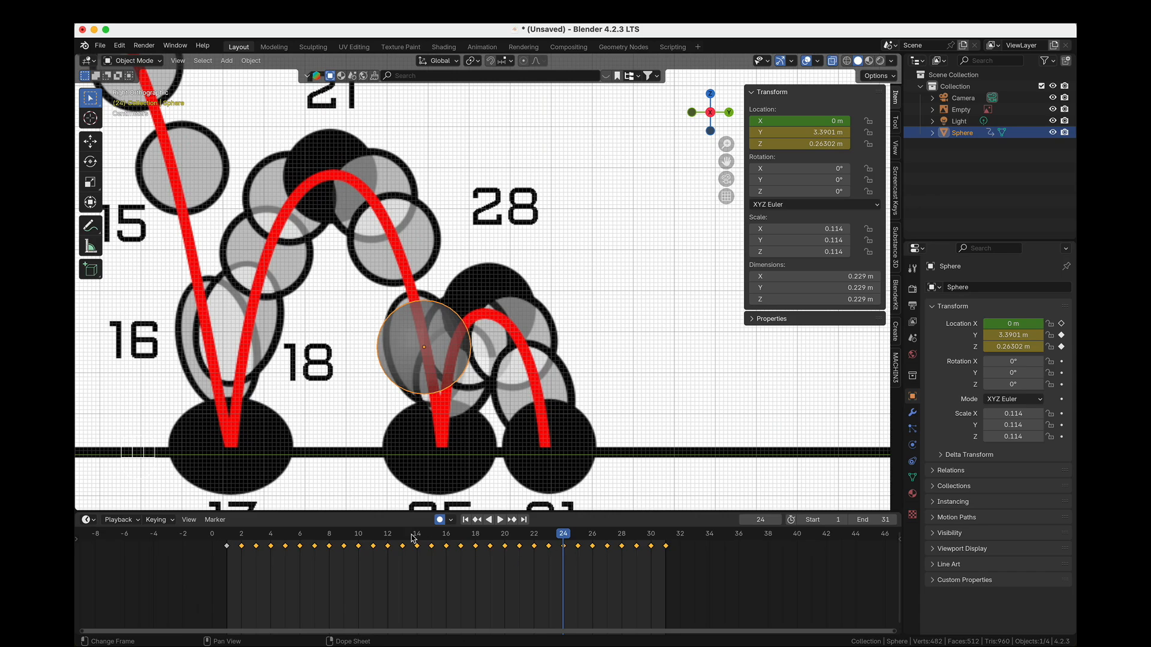
drag(574, 533, 227, 542)
Hide the reference image to play the bounce from frame 1 on its own, restore the image and replay the motion over it.
scroll(553, 384, down, 5)
shift+middle_drag(403, 324, 460, 370)
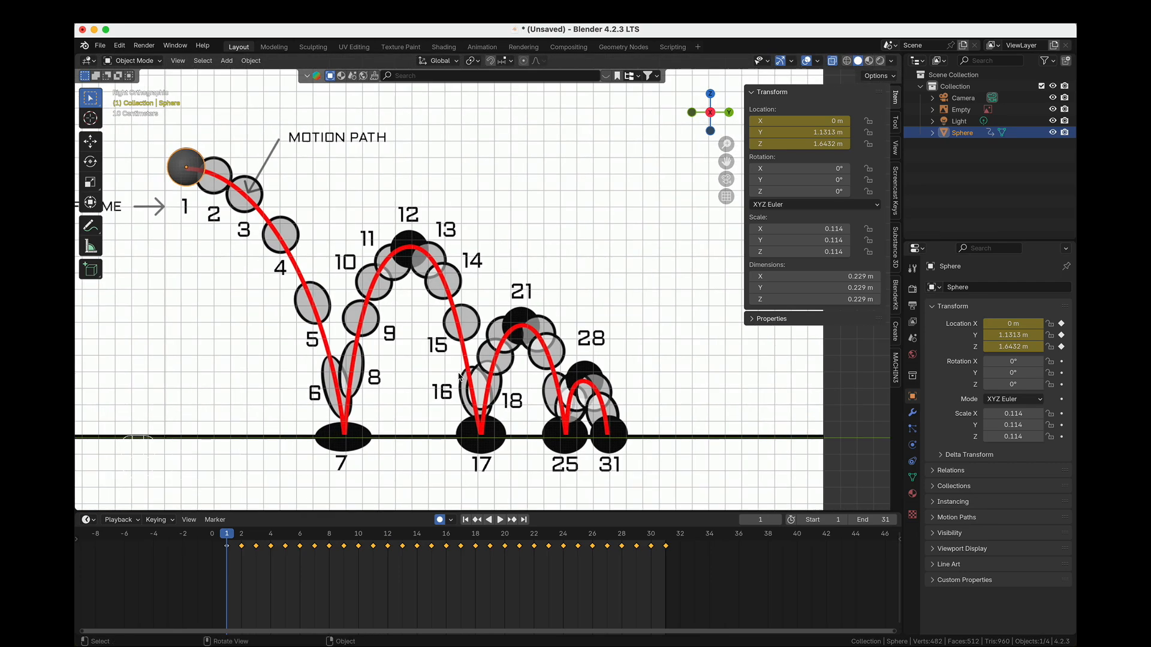
shift+middle_drag(290, 379, 338, 367)
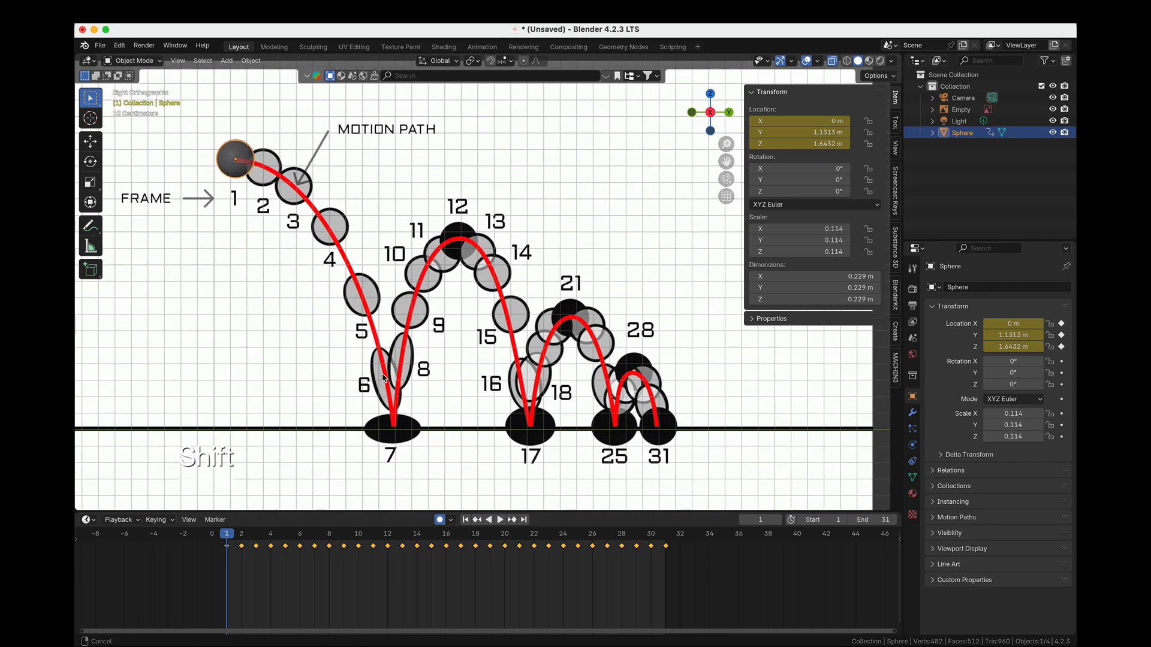
scroll(456, 385, down, 2)
shift+middle_drag(523, 349, 496, 359)
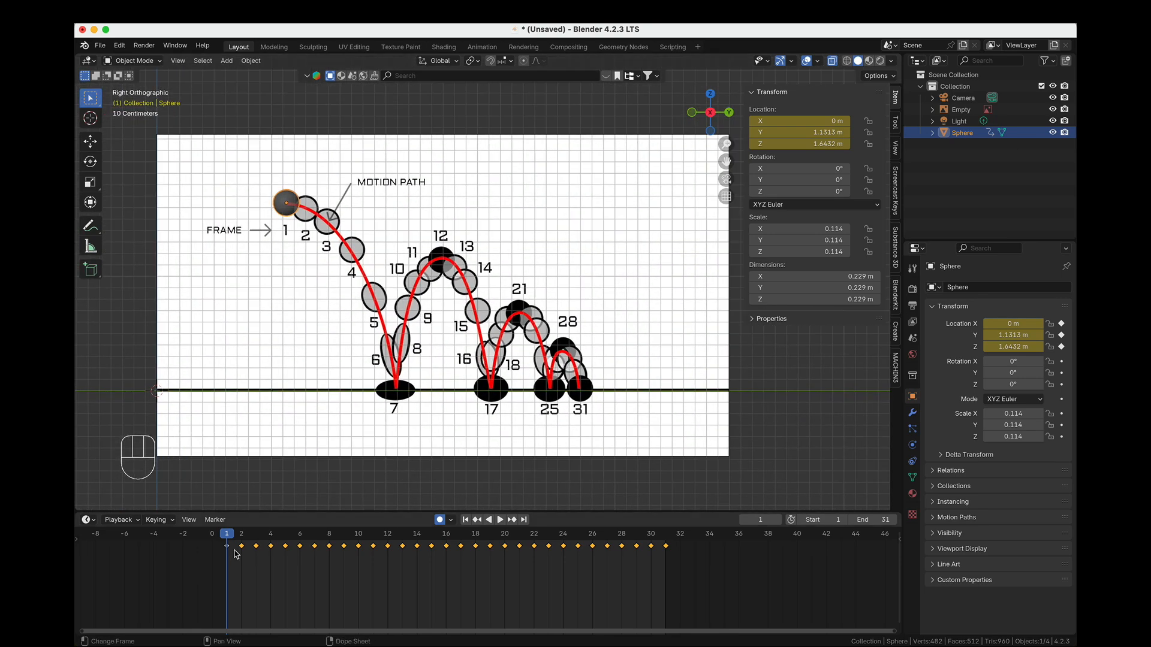
mouse_move(237, 555)
mouse_down()
mouse_move(637, 554)
mouse_move(229, 549)
mouse_up()
click(1053, 110)
key(space)
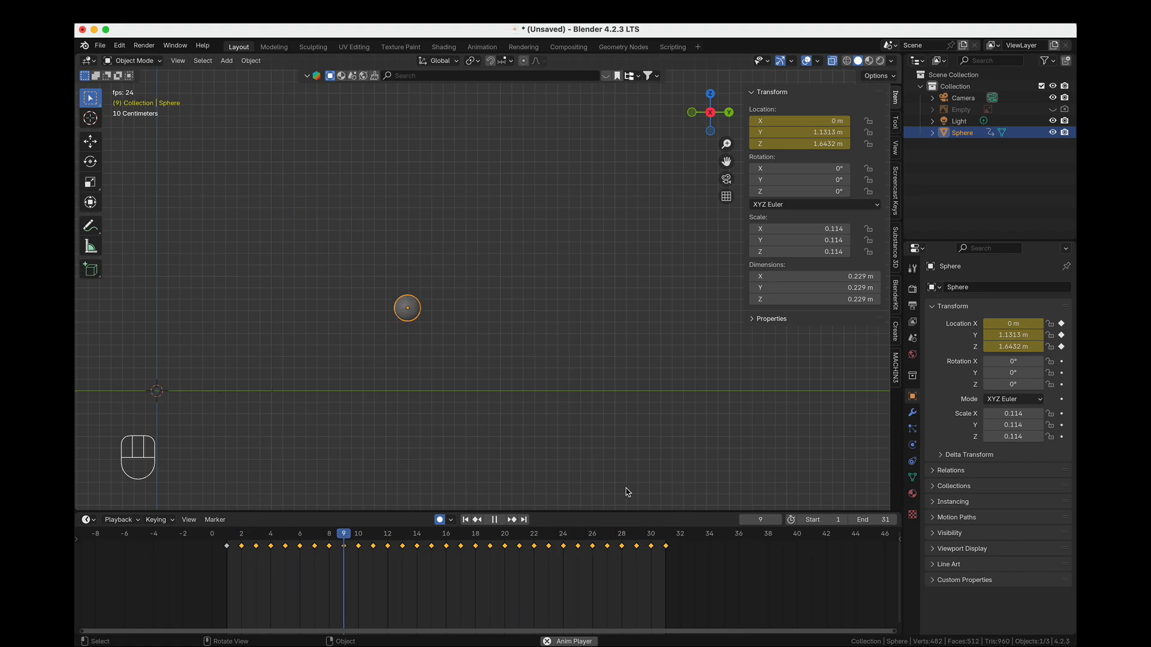
key(space)
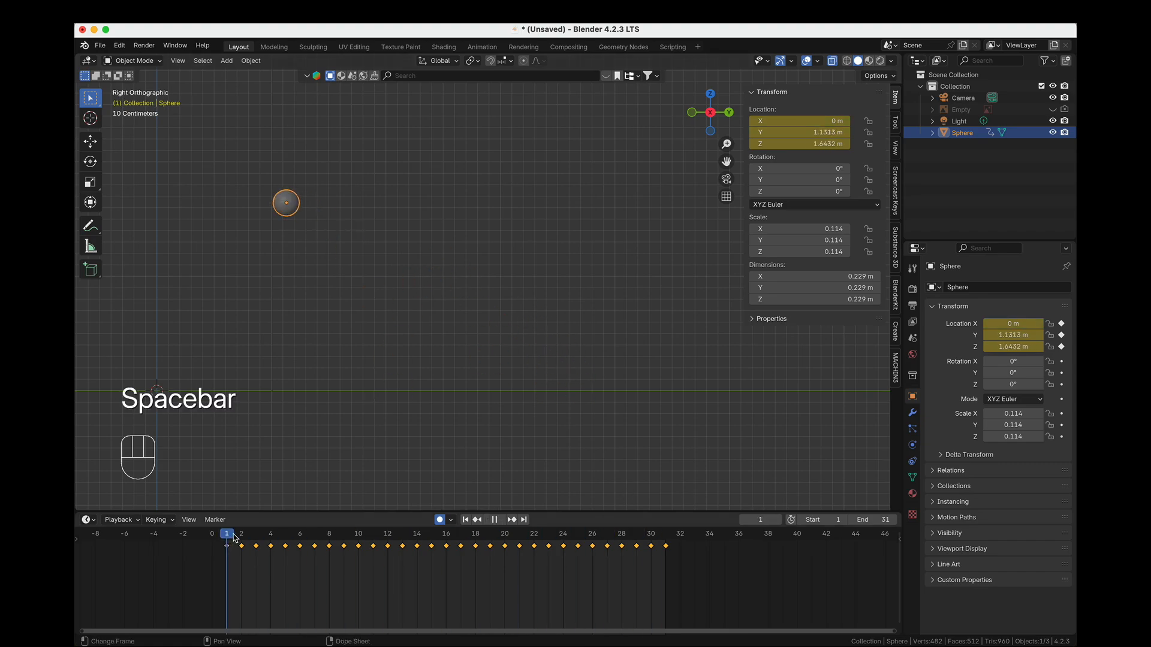
click(1052, 109)
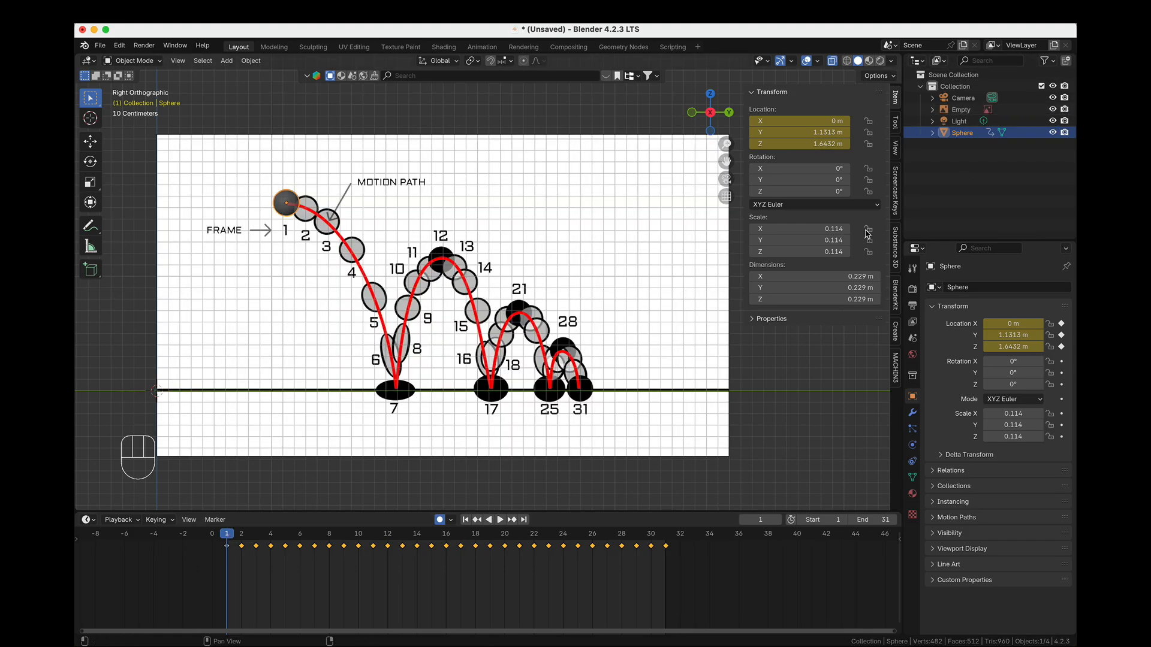
key(space)
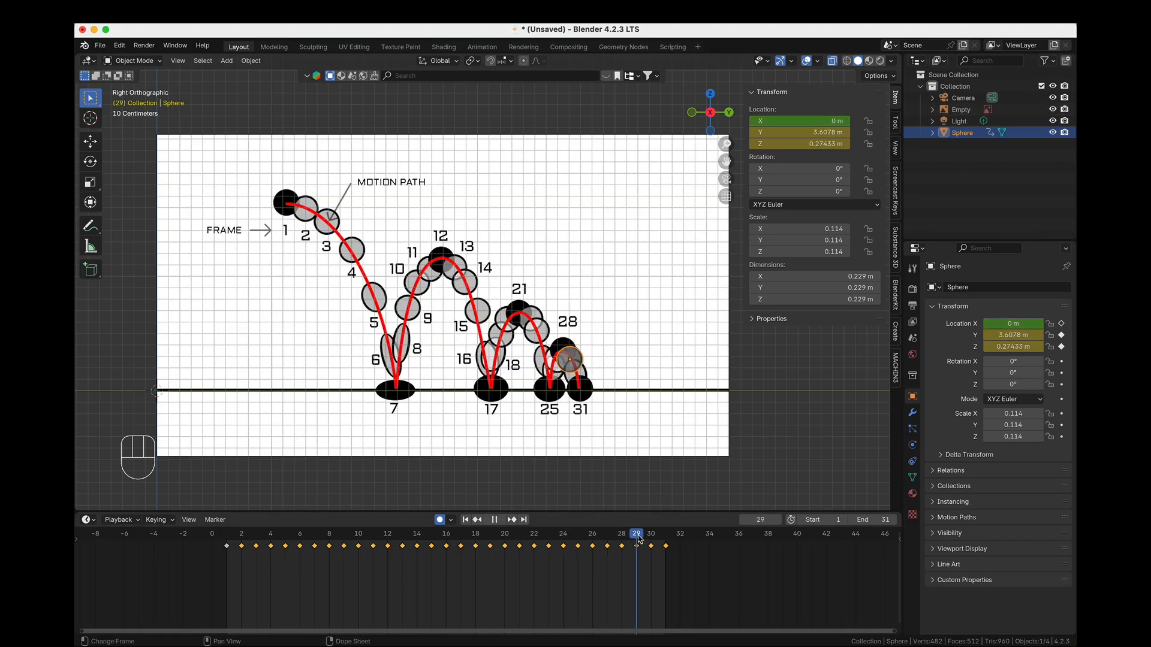
click(243, 545)
At frame 7, scale the sphere to match squashed ball 7, with scale about Y 0.175 and Z 0.093.
drag(242, 547, 308, 546)
scroll(419, 448, up, 5)
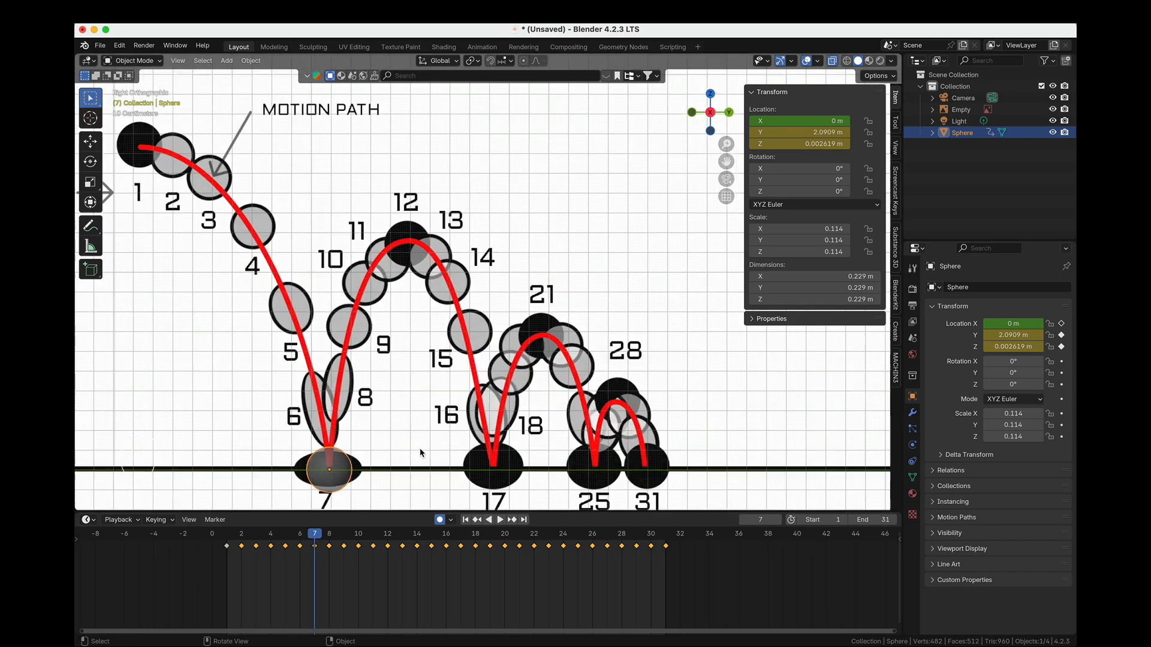
scroll(463, 376, up, 3)
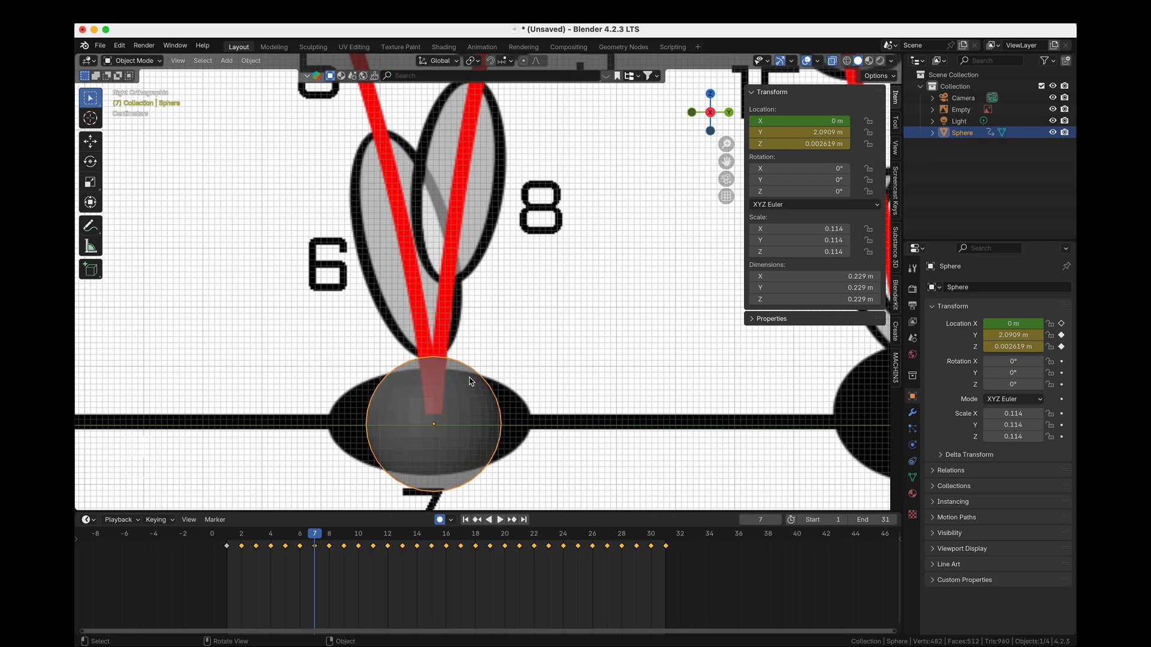
shift+middle_drag(465, 394, 541, 261)
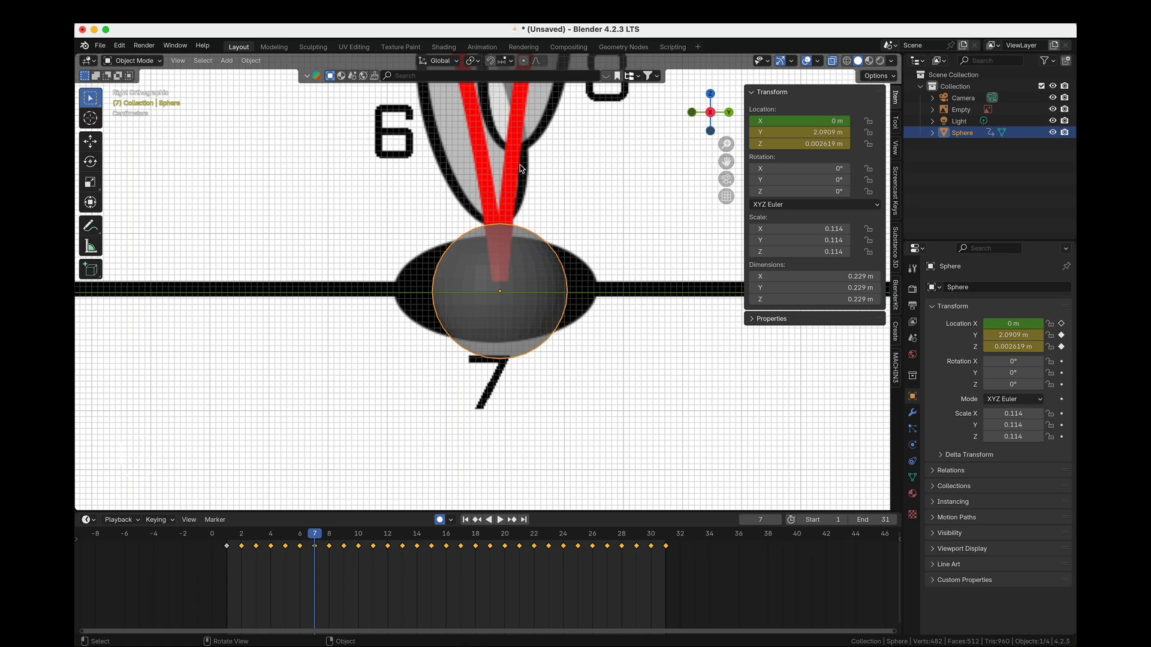
click(90, 180)
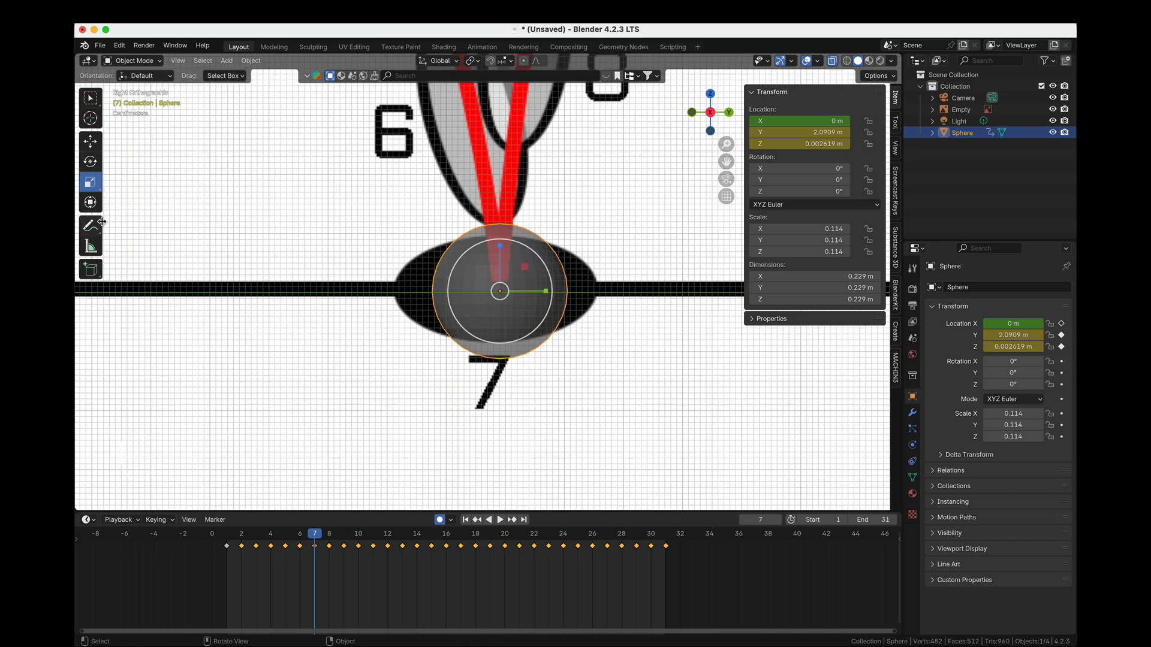
key(t)
key(t)
key(t)
key(t)
shift+scroll(546, 275, up, 3)
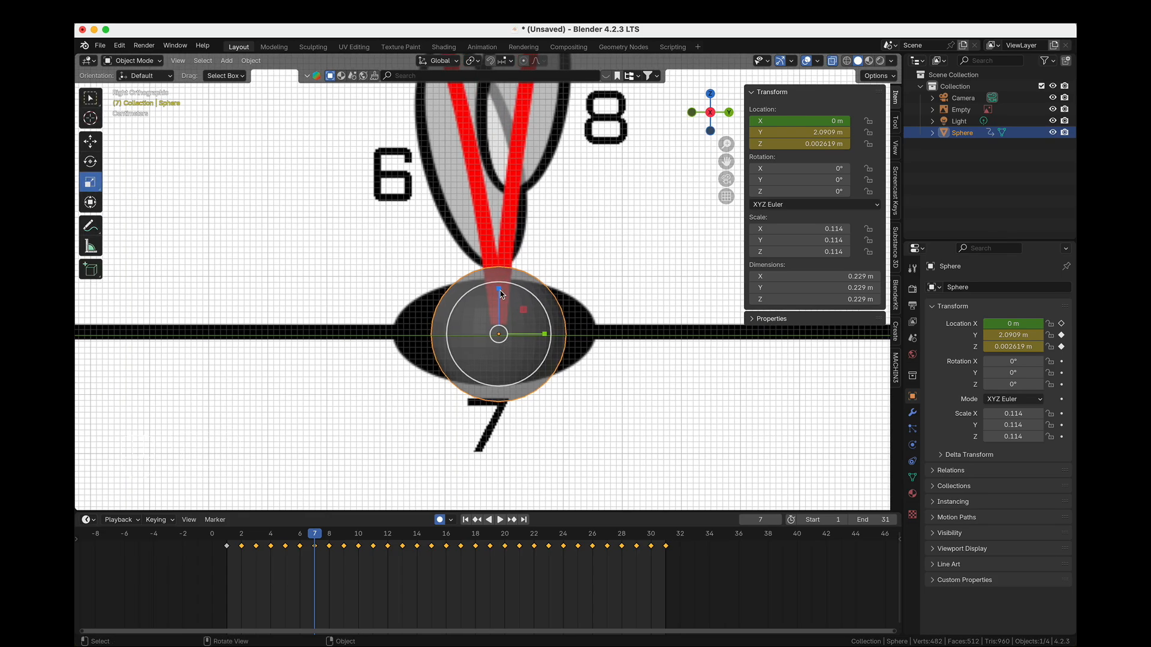
drag(498, 291, 265, 294)
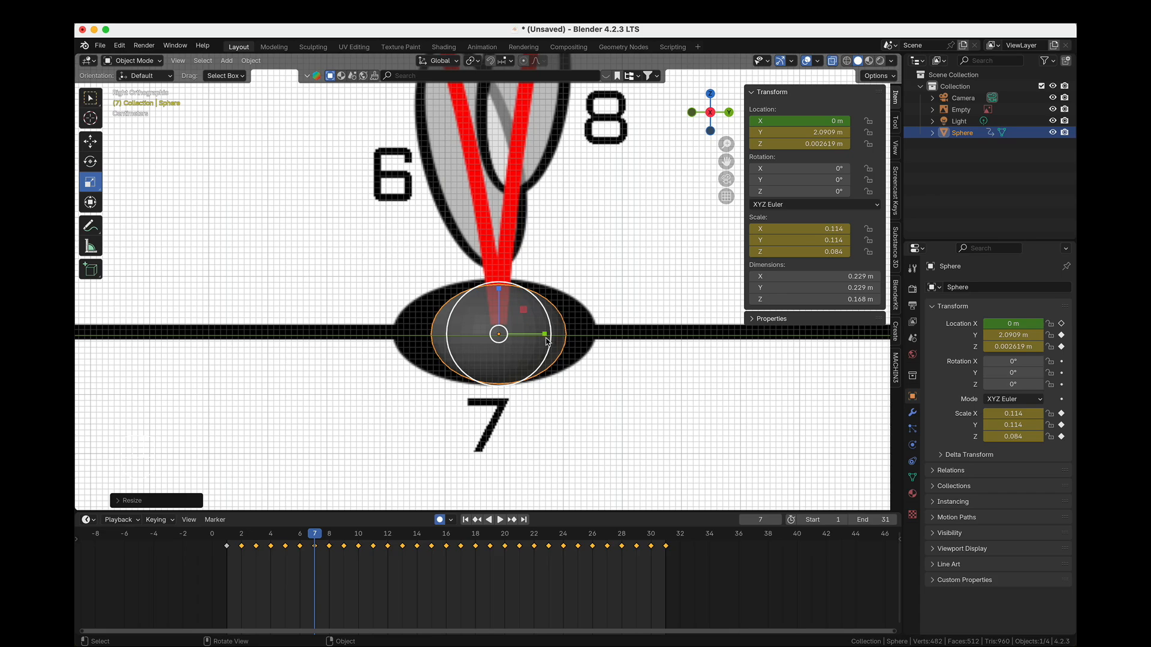
drag(547, 341, 570, 337)
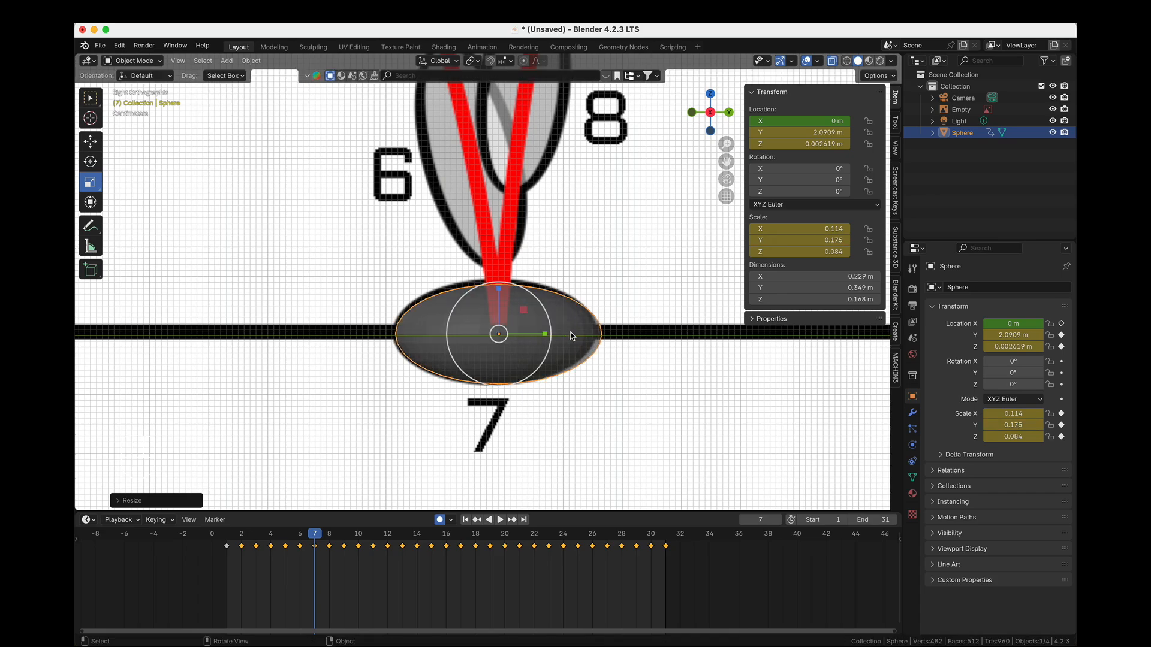
drag(498, 288, 498, 284)
shift+middle_drag(579, 353, 596, 395)
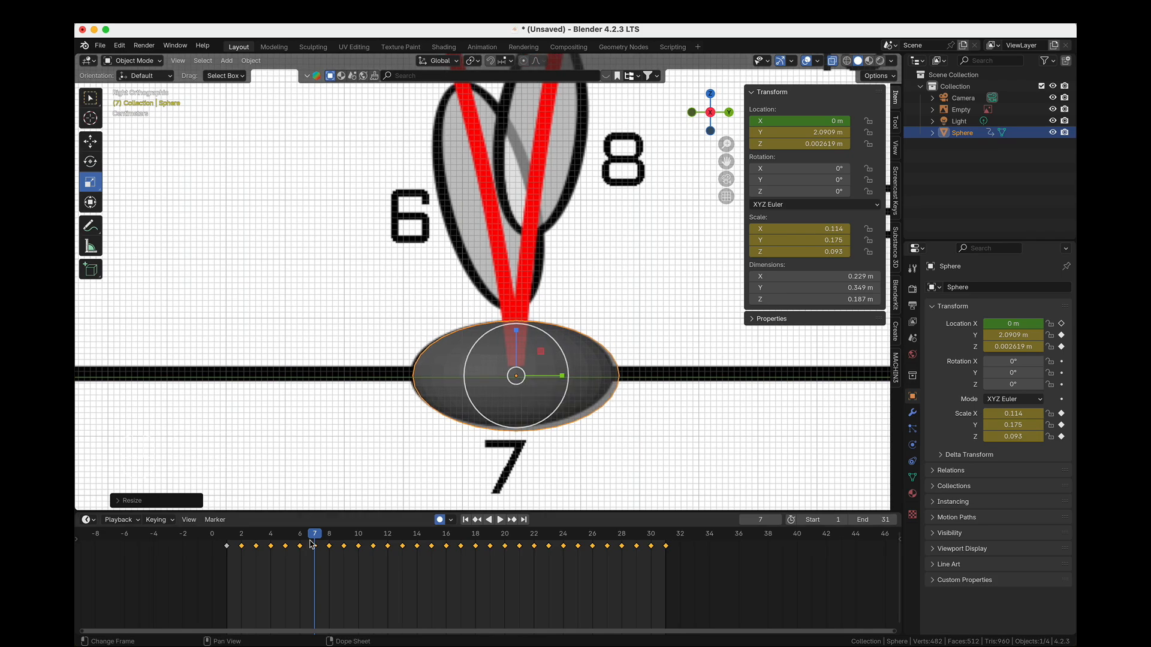
Compare the sphere's shape at frames 6 and 7 to check how the squash affects the neighbouring frame.
drag(315, 538, 300, 538)
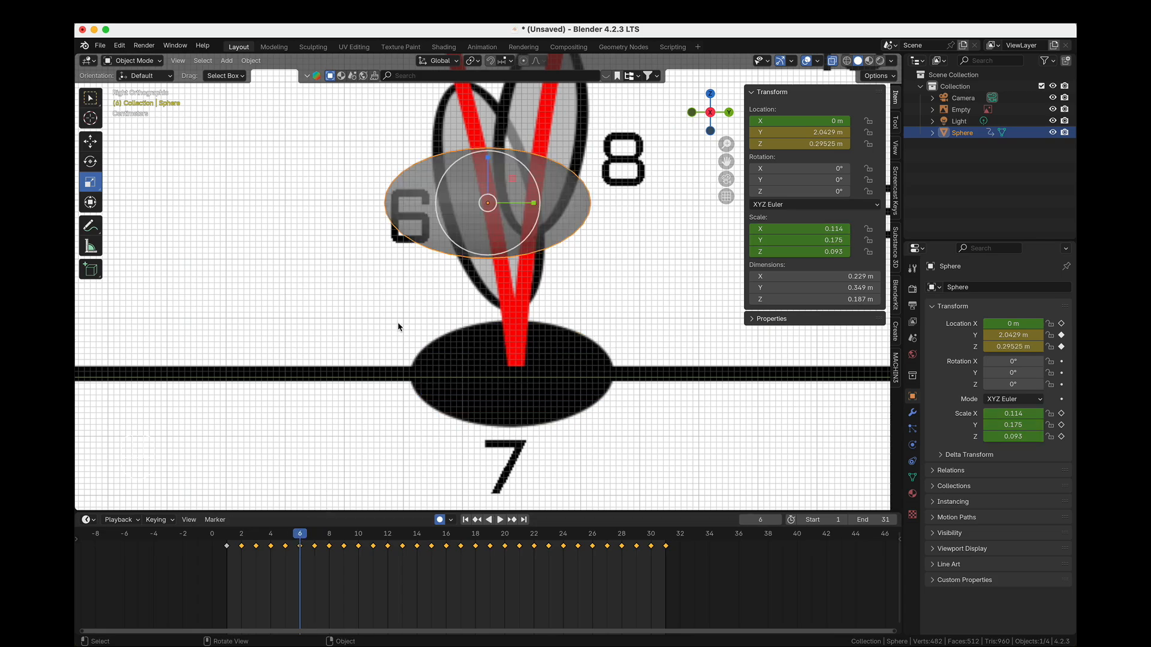
scroll(487, 261, down, 3)
shift+middle_drag(435, 70, 465, 177)
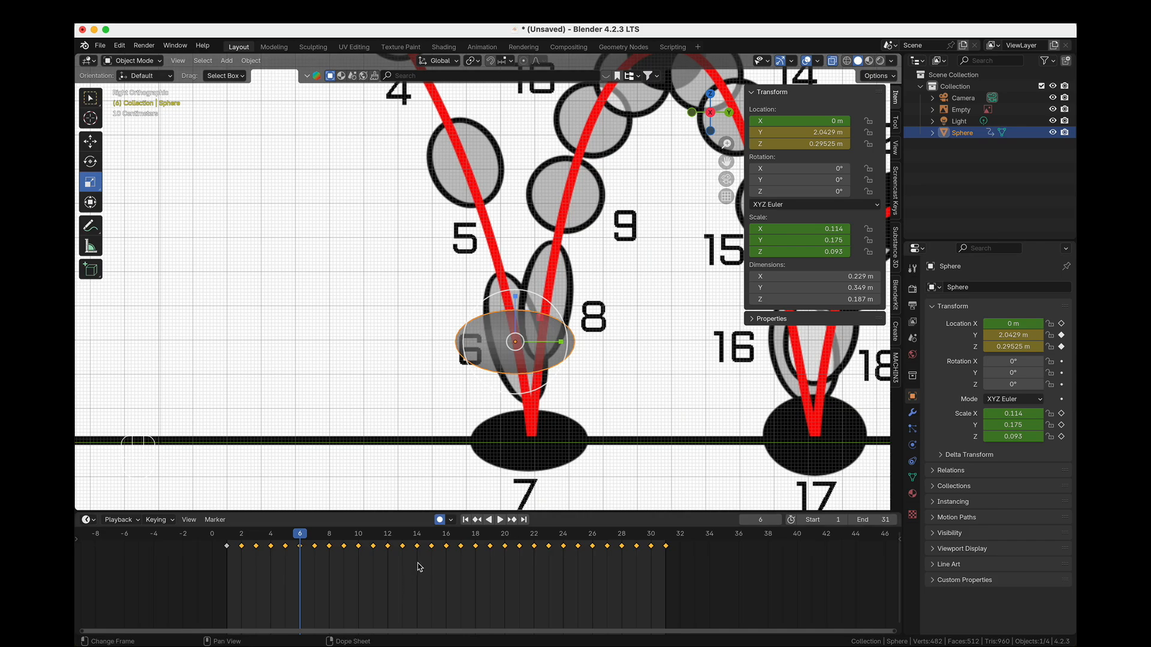
click(314, 546)
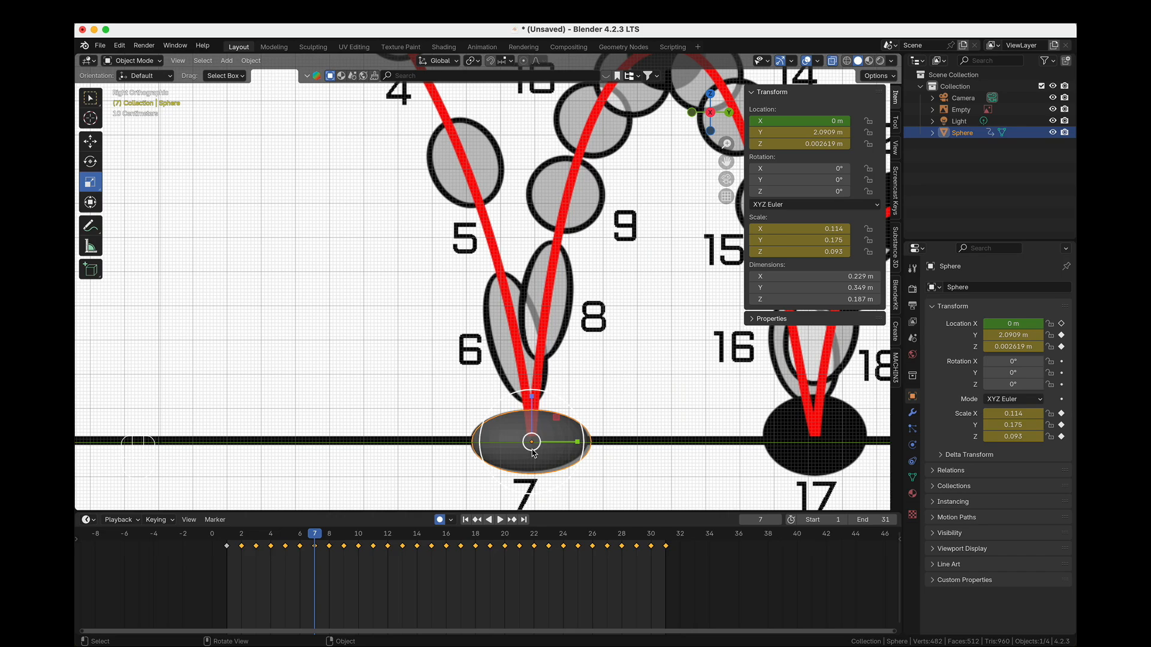
Undo the squash scaling applied to the sphere at frame 7.
key(super+z)
key(super+z)
key(super+z)
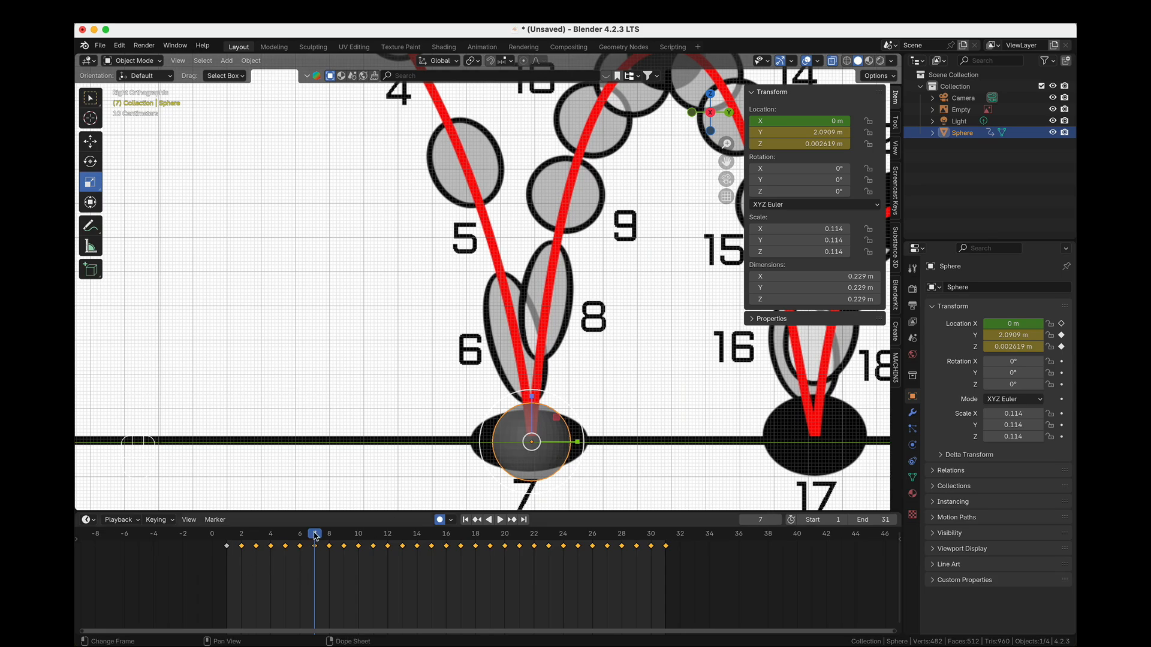
Return the timeline to frame 1 and bring the whole bounce path with the sphere's starting ball into view.
drag(314, 534, 227, 535)
scroll(563, 318, down, 4)
shift+middle_drag(563, 319, 642, 407)
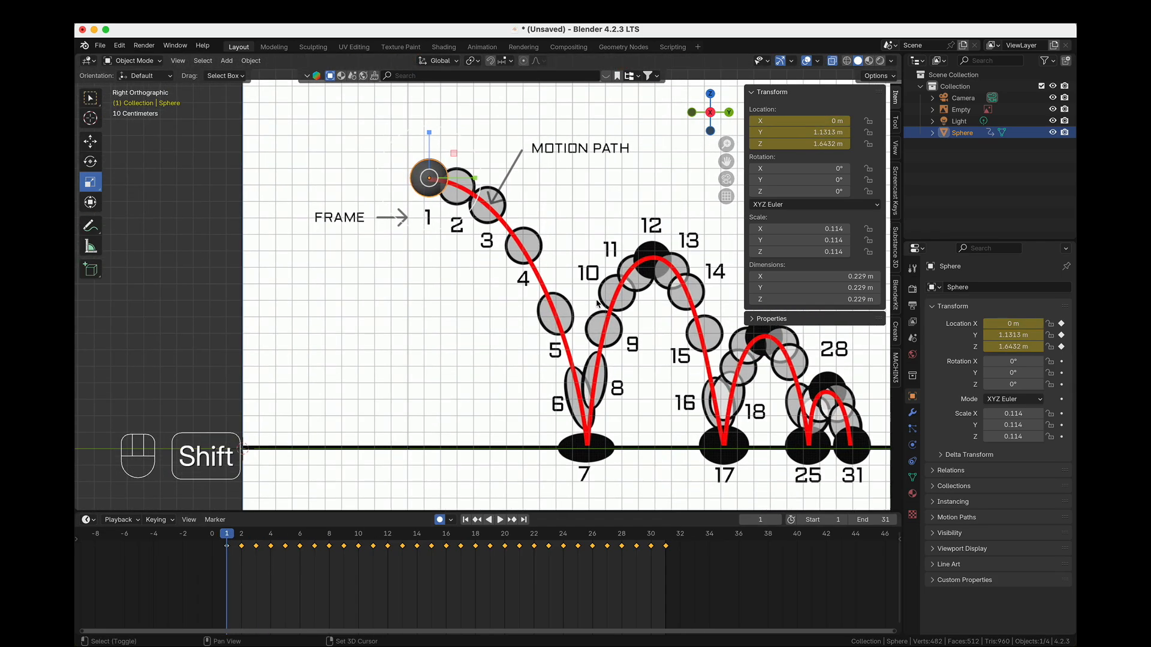
Keyframe the sphere's scale at frame 1, and at frame 7 squash it to match ball 7, with scale about Y 0.177 and Z 0.093.
key(i)
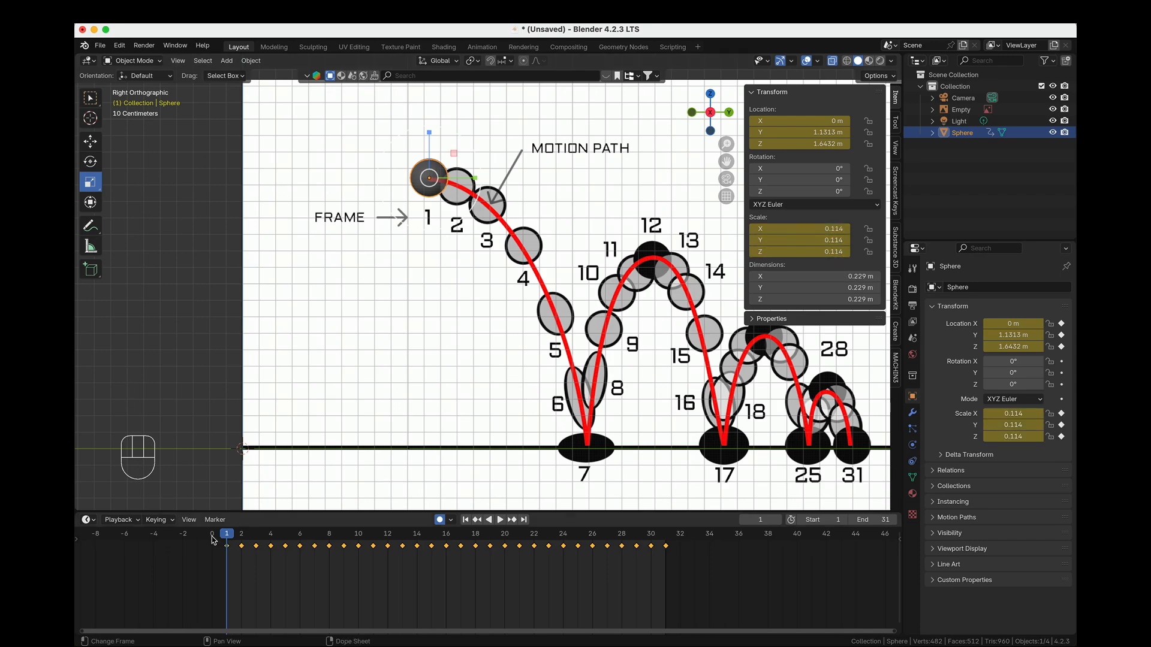
drag(229, 538, 313, 550)
scroll(683, 338, up, 4)
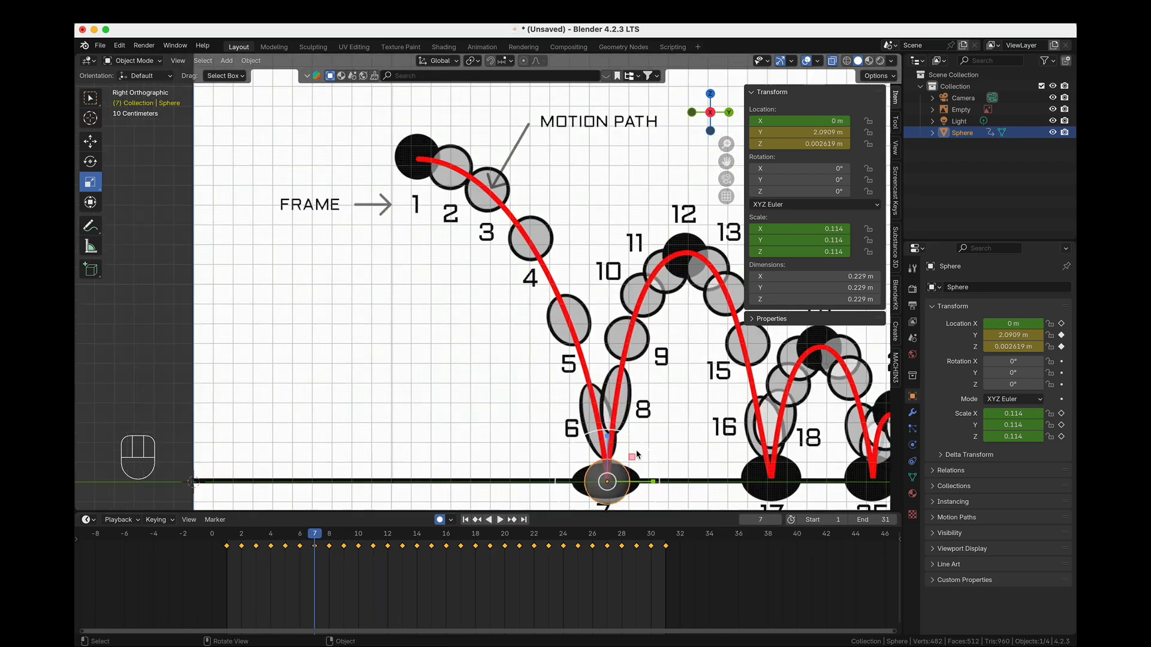
shift+middle_drag(683, 338, 464, 137)
scroll(509, 440, up, 1)
shift+middle_drag(510, 441, 514, 312)
drag(513, 312, 515, 319)
drag(553, 358, 578, 358)
drag(510, 313, 510, 316)
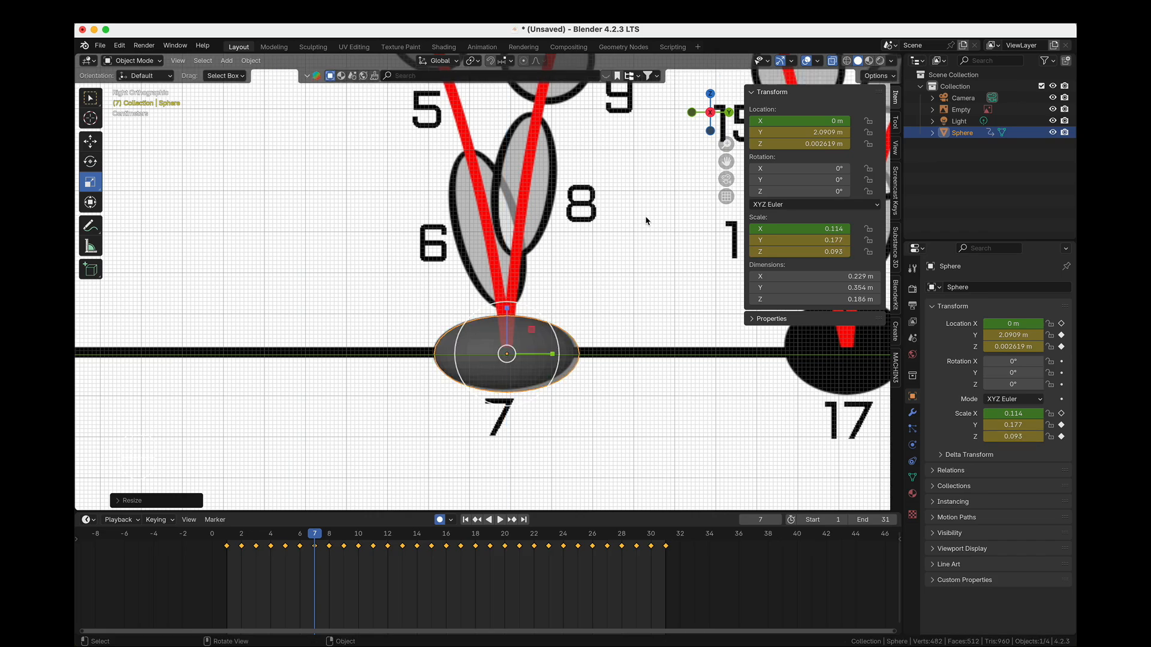
Keyframe the sphere's scale on all three axes at frame 7.
shift+middle_drag(646, 221, 667, 286)
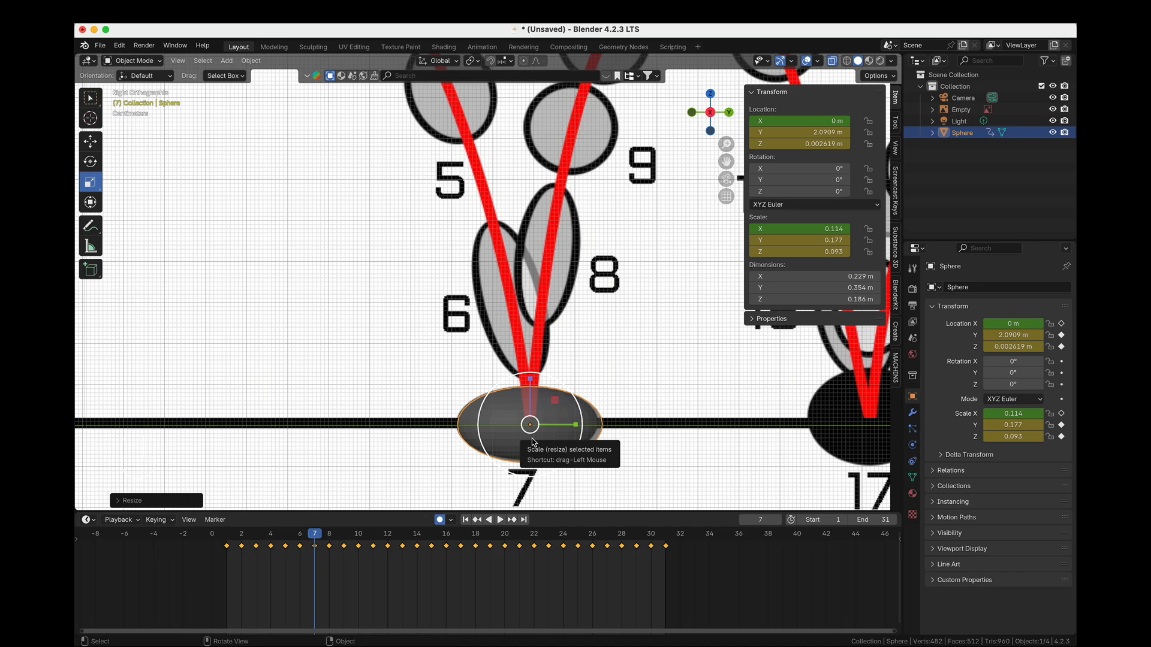
scroll(532, 437, down, 5)
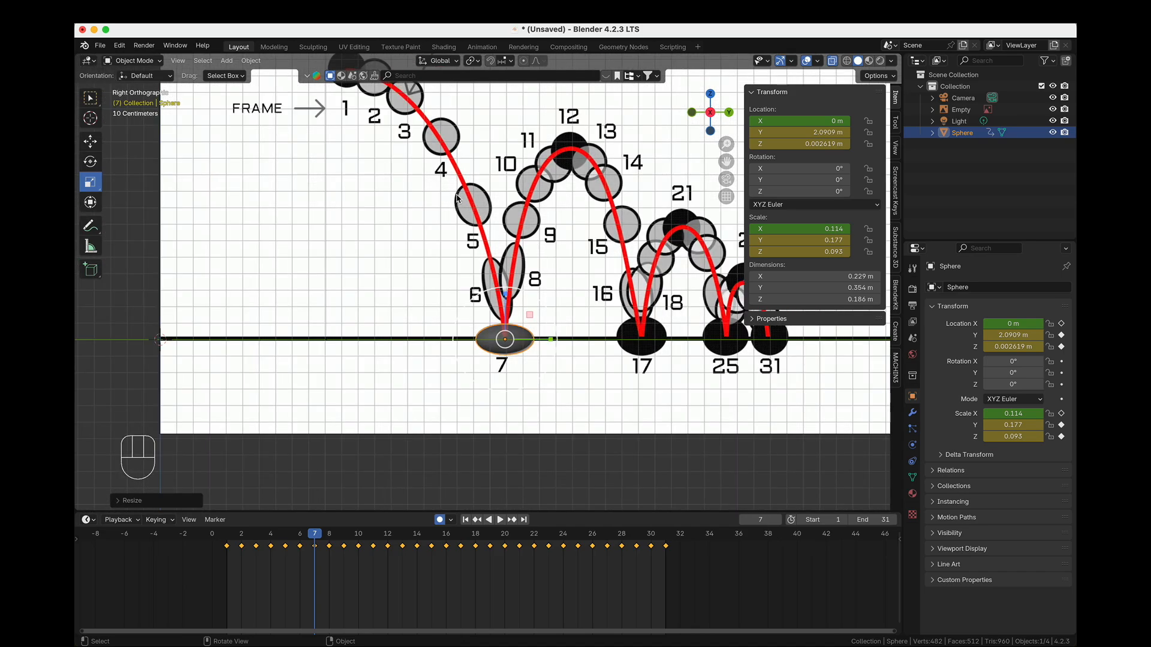
scroll(535, 321, up, 3)
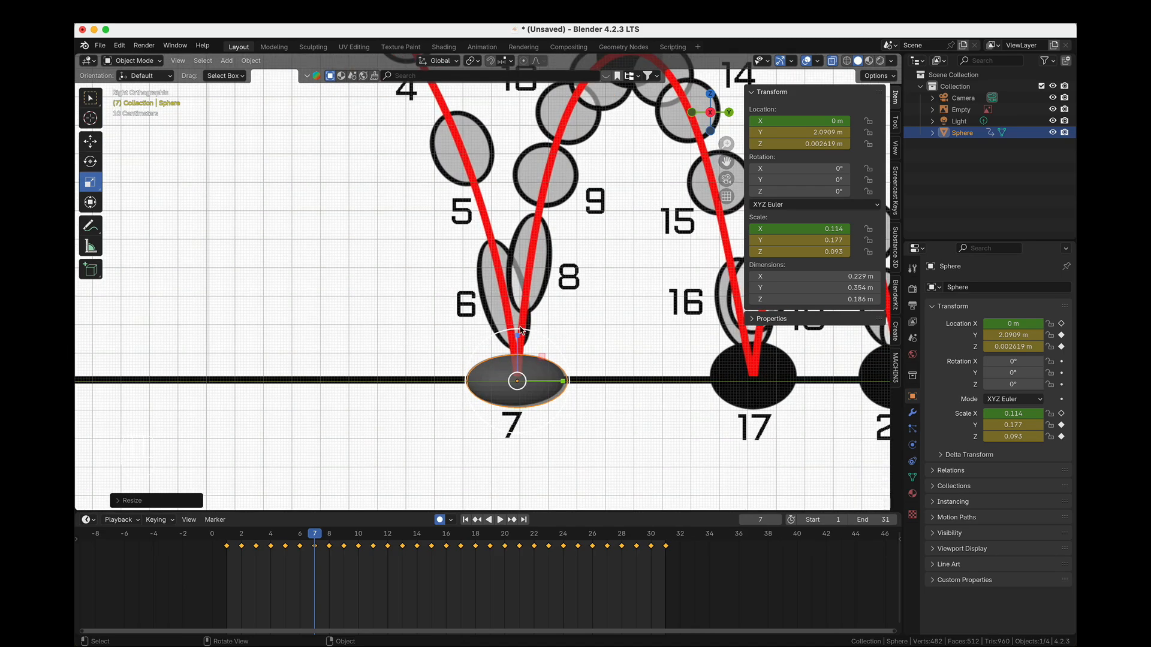
shift+middle_drag(640, 326, 660, 361)
shift+scroll(670, 326, down, 2)
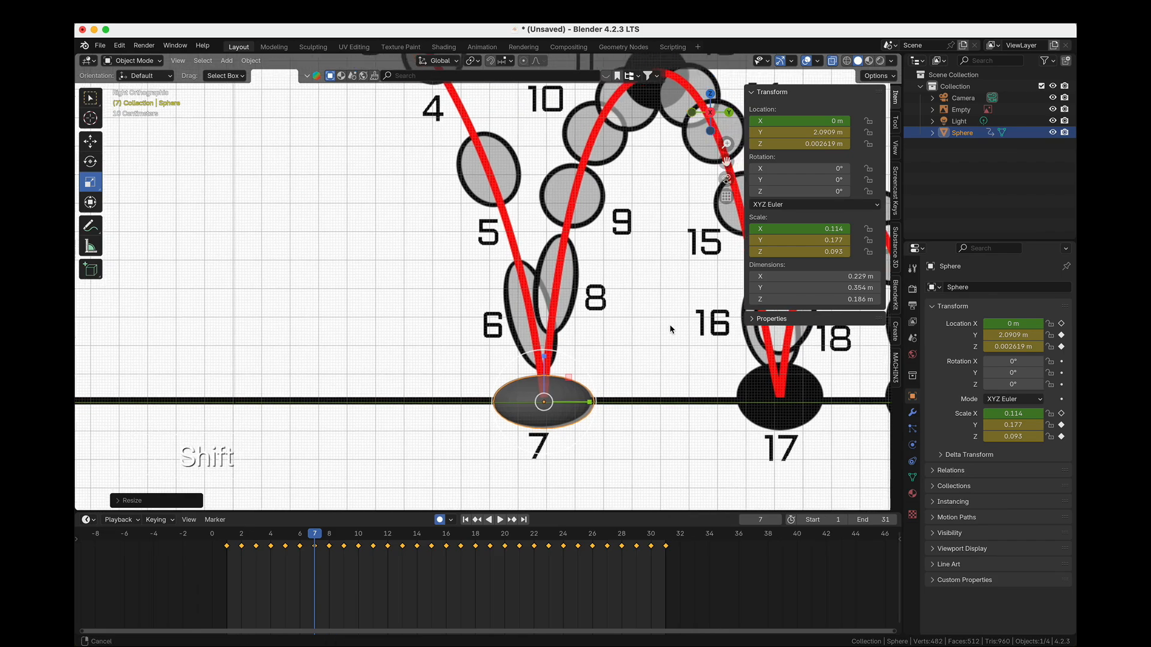
scroll(552, 431, up, 1)
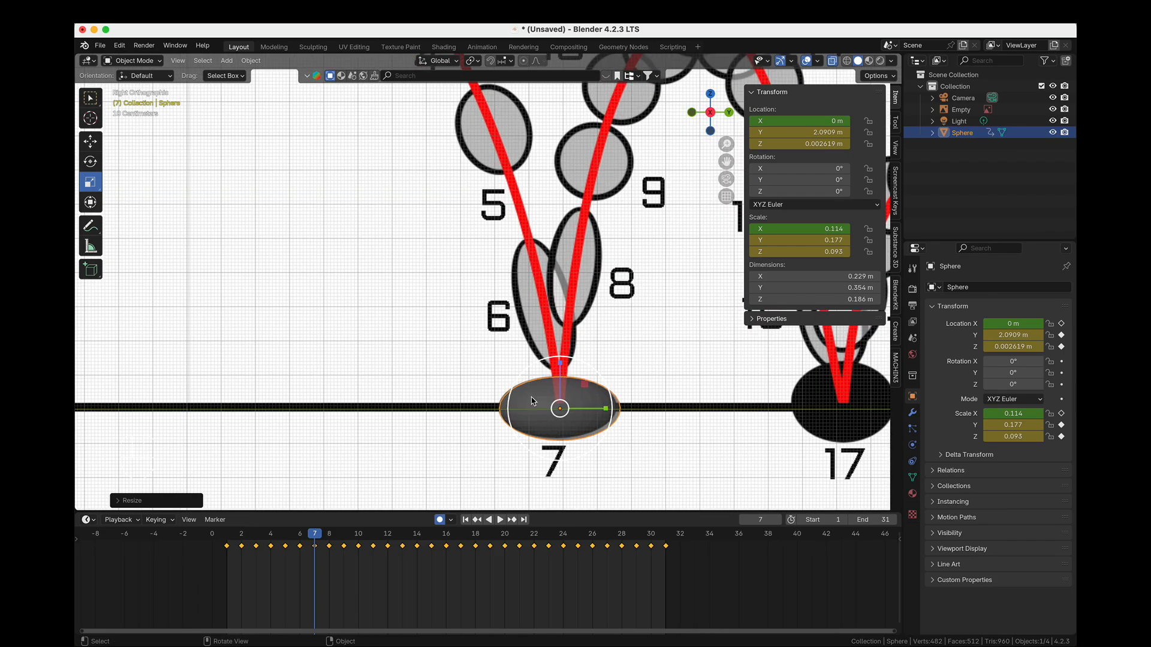
scroll(532, 401, up, 1)
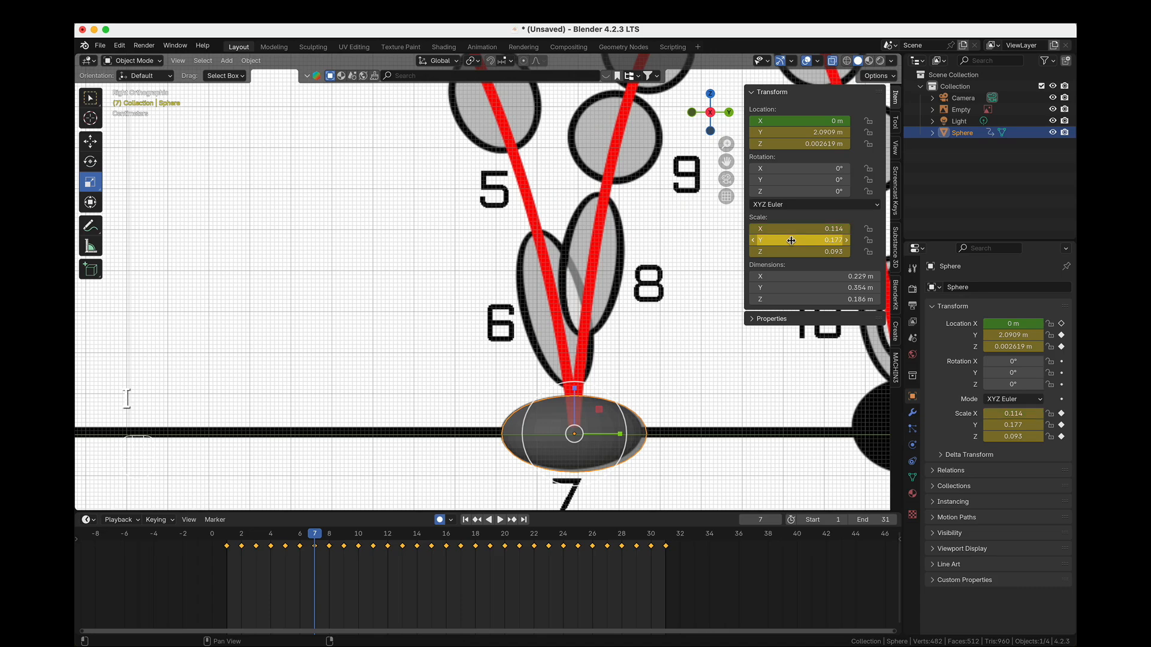
scroll(578, 411, down, 2)
shift+middle_drag(611, 323, 684, 366)
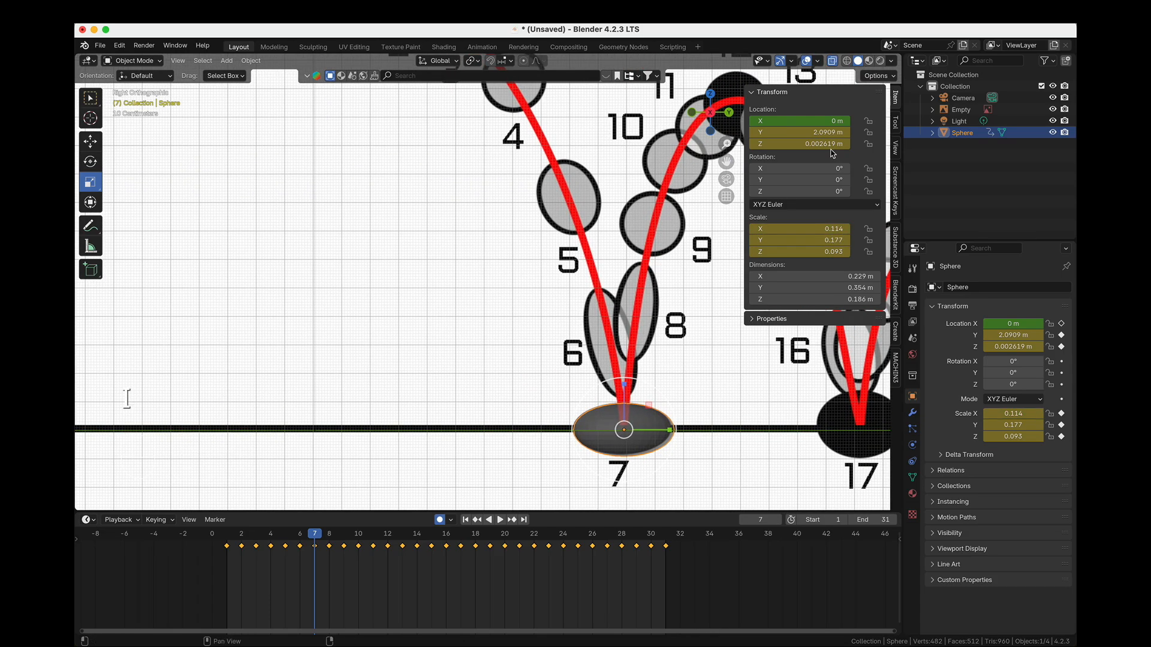
key(super+z)
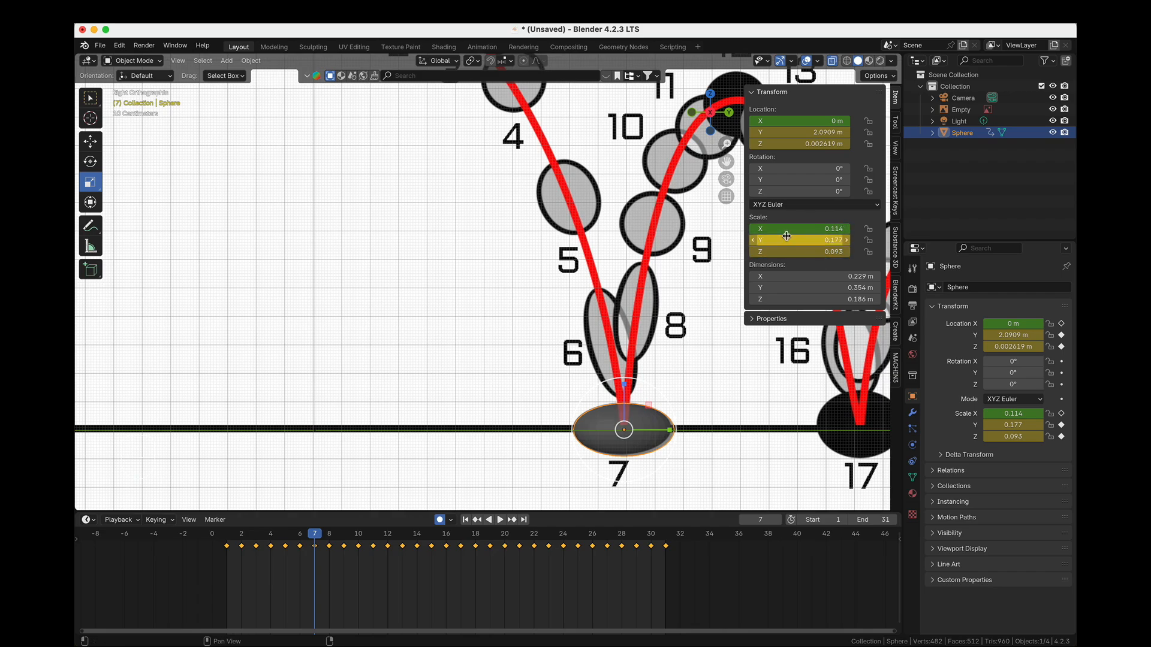
key(alt+i)
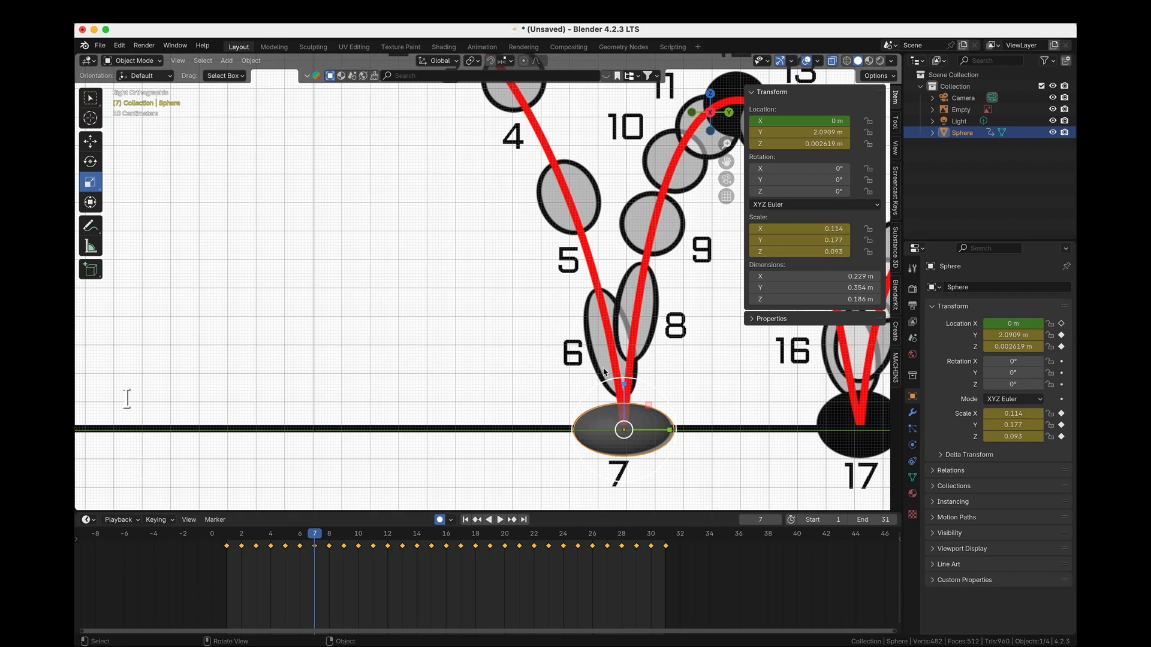
Check the sphere against ball 6 at frame 6, and keyframe its unrotated orientation at frame 7.
scroll(522, 257, down, 2)
shift+middle_drag(519, 261, 518, 303)
scroll(556, 395, up, 2)
drag(316, 537, 299, 537)
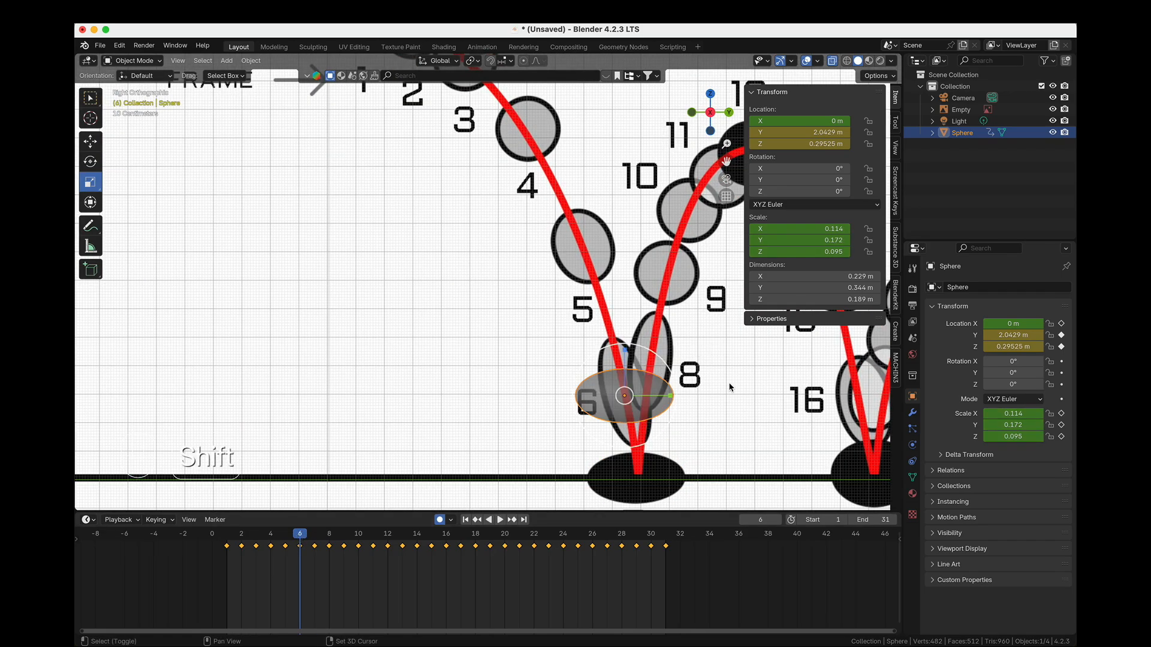
scroll(699, 297, up, 3)
shift+middle_drag(729, 385, 604, 361)
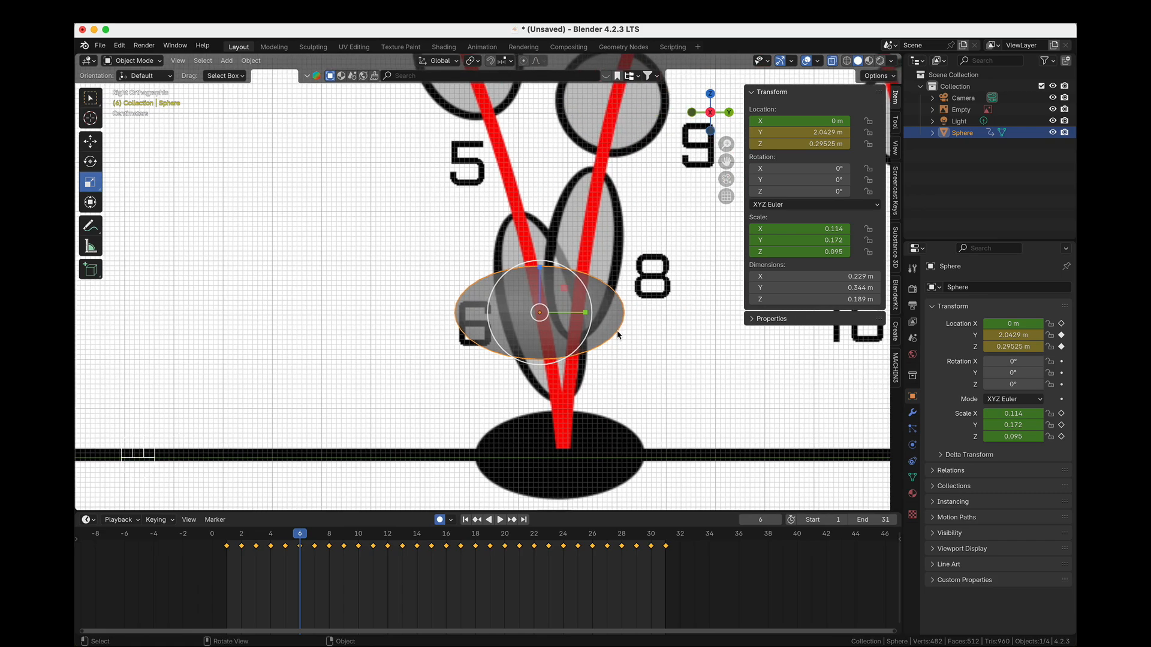
key(Right)
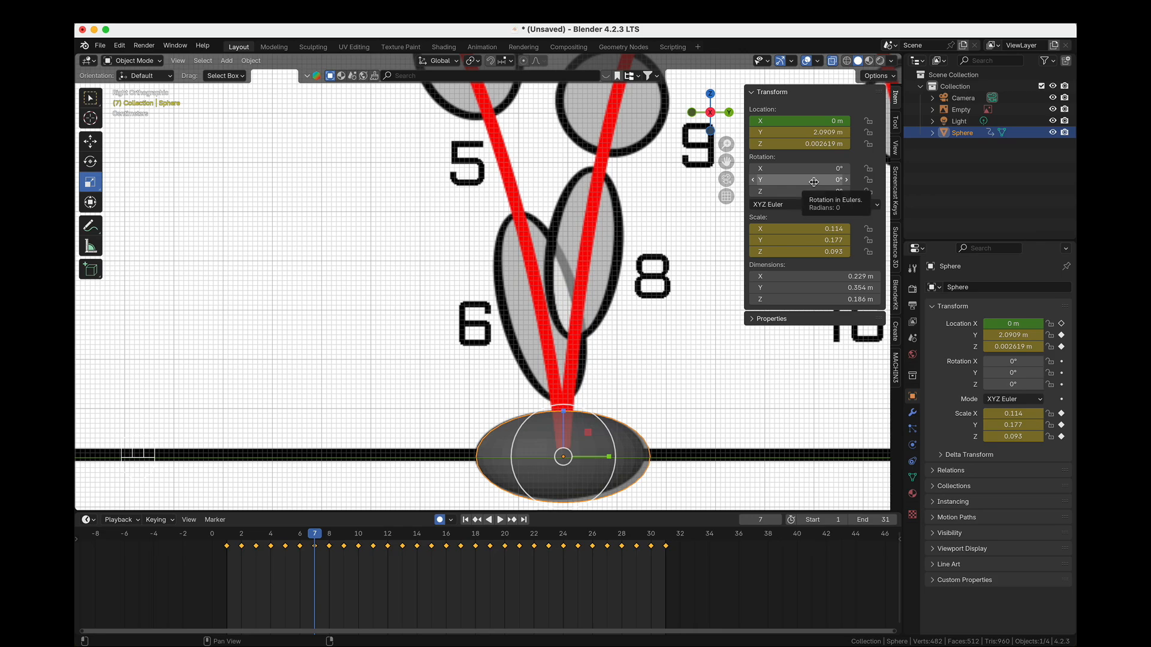
At frame 6, rotate the sphere to about -74.09° on X so it aligns with the tilted ball 6.
click(299, 537)
key(r)
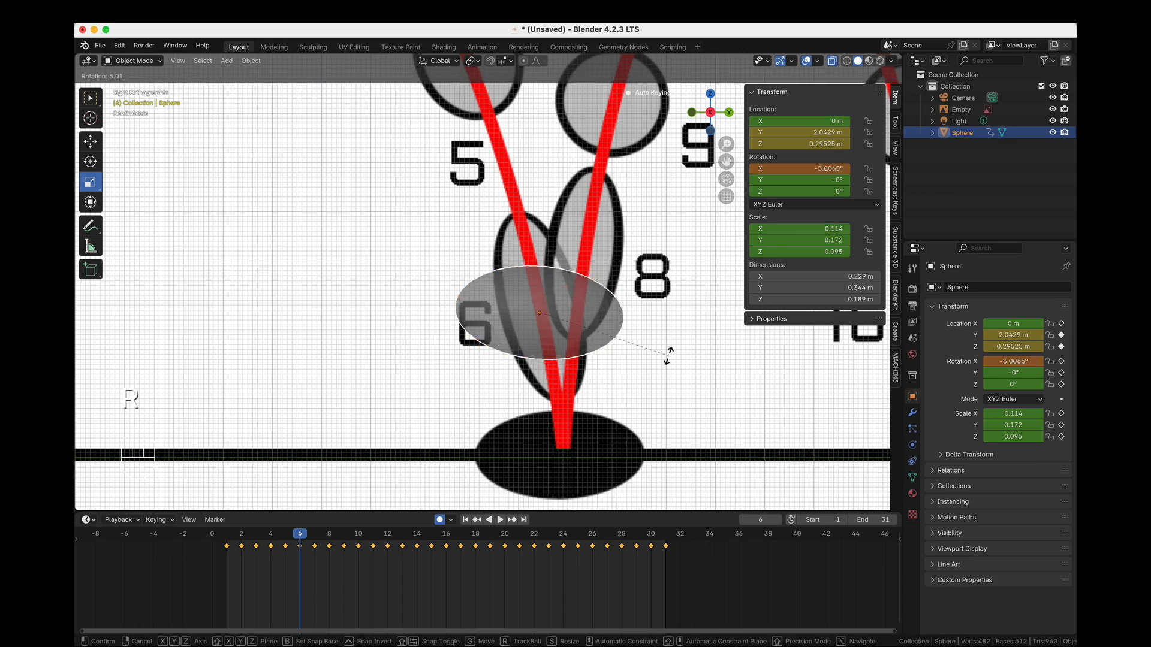
click(561, 305)
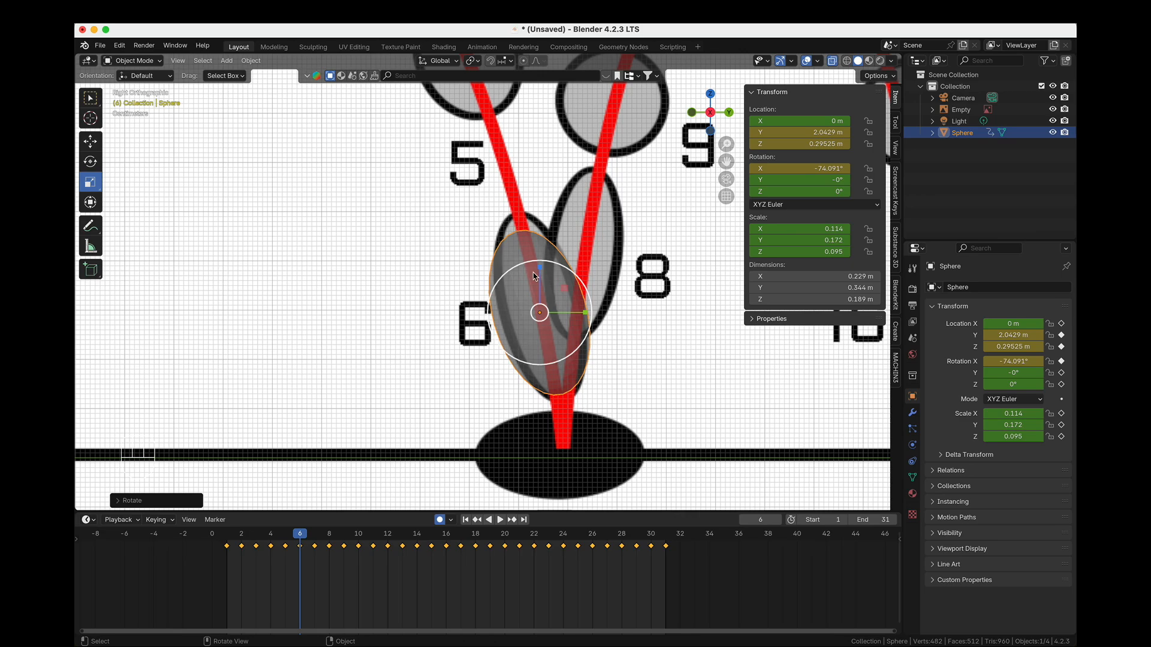
Switch the transform orientation to Local and stretch the sphere to match ball 6, with scale about Y 0.190 and Z 0.085.
click(440, 63)
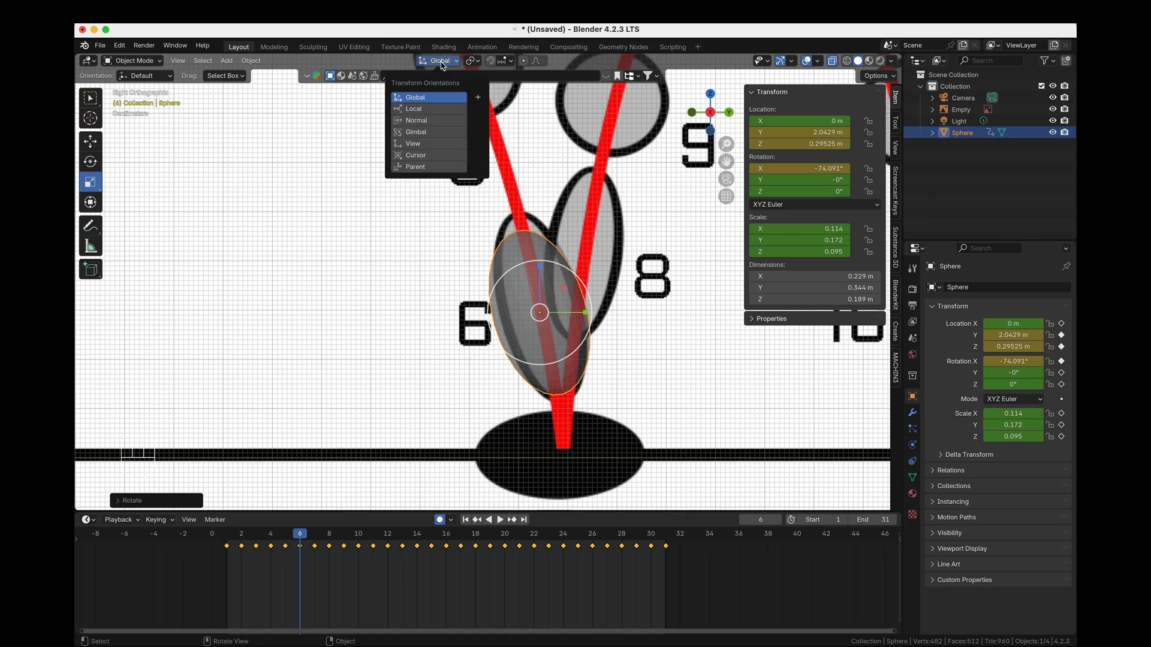
click(428, 108)
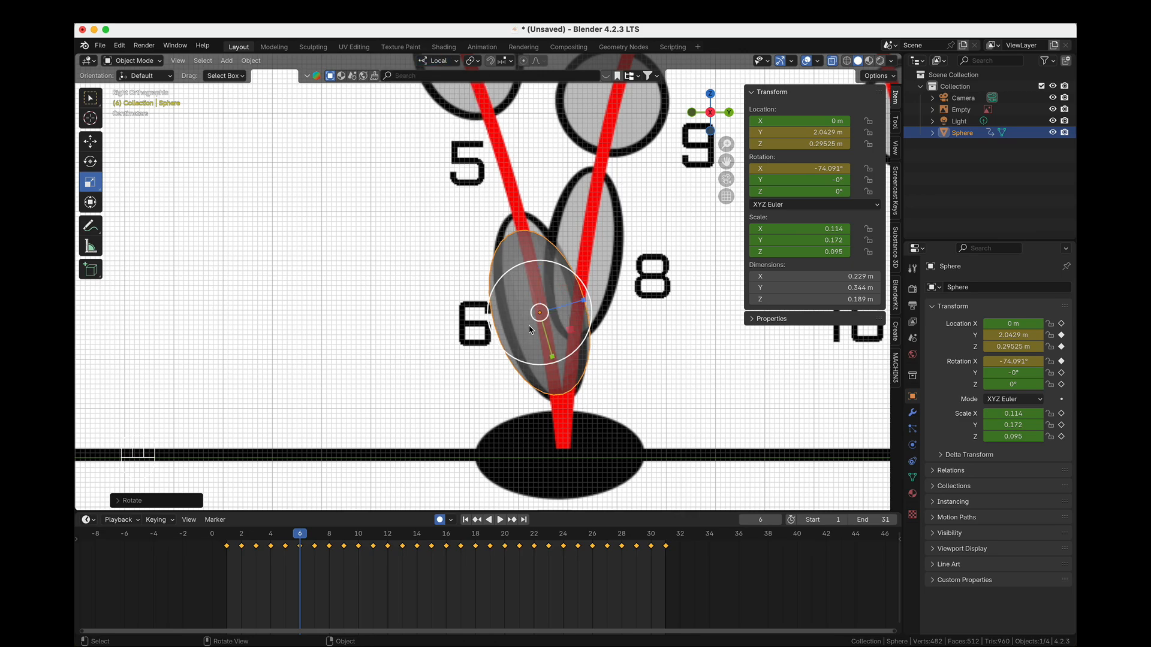
drag(552, 357, 555, 364)
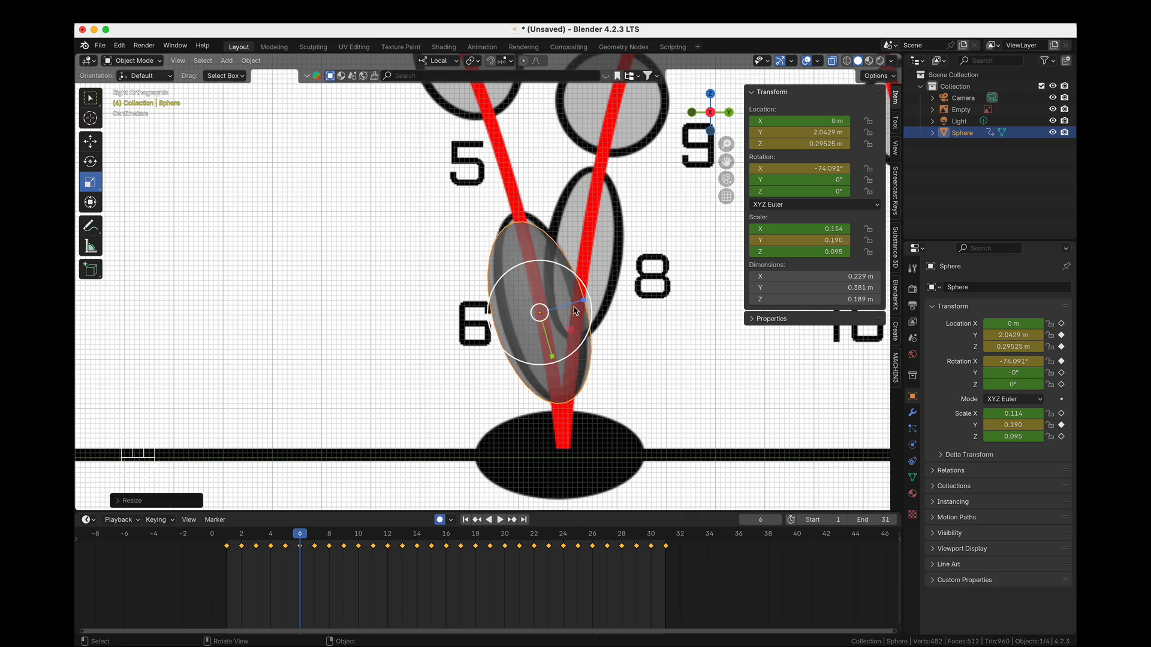
mouse_move(581, 302)
mouse_down()
mouse_move(566, 307)
mouse_move(577, 303)
mouse_up()
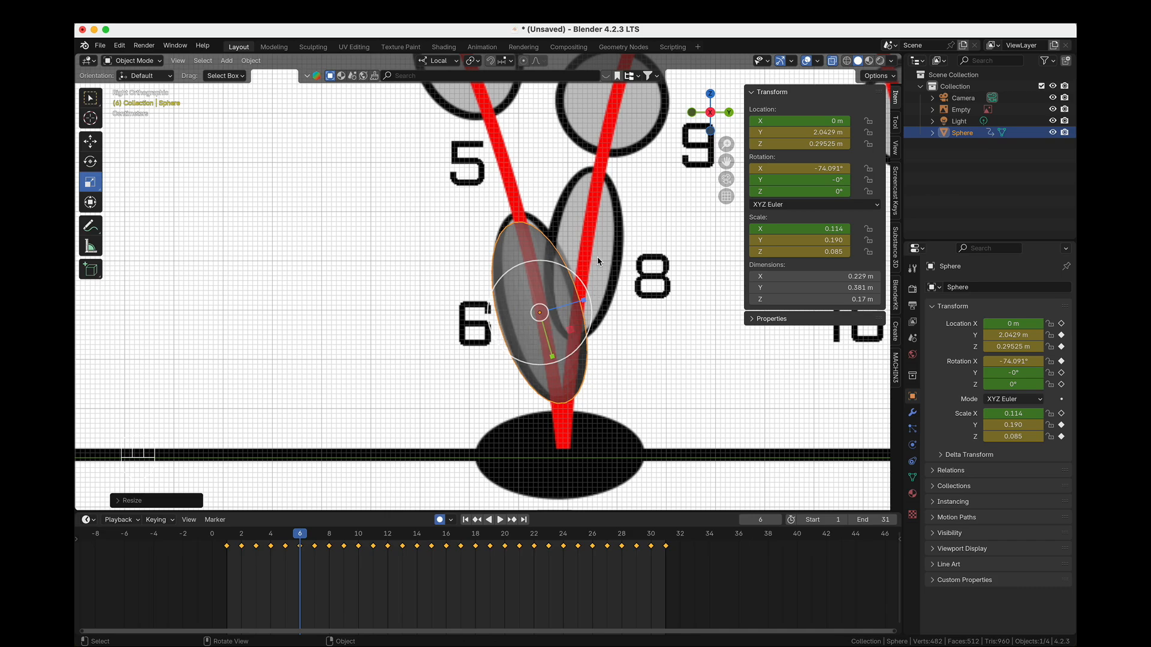
Try an exaggerated stretch of the sphere at frame 6, with scale about Y 0.454 and Z 0.023, and undo it.
key(s)
key(y)
click(684, 371)
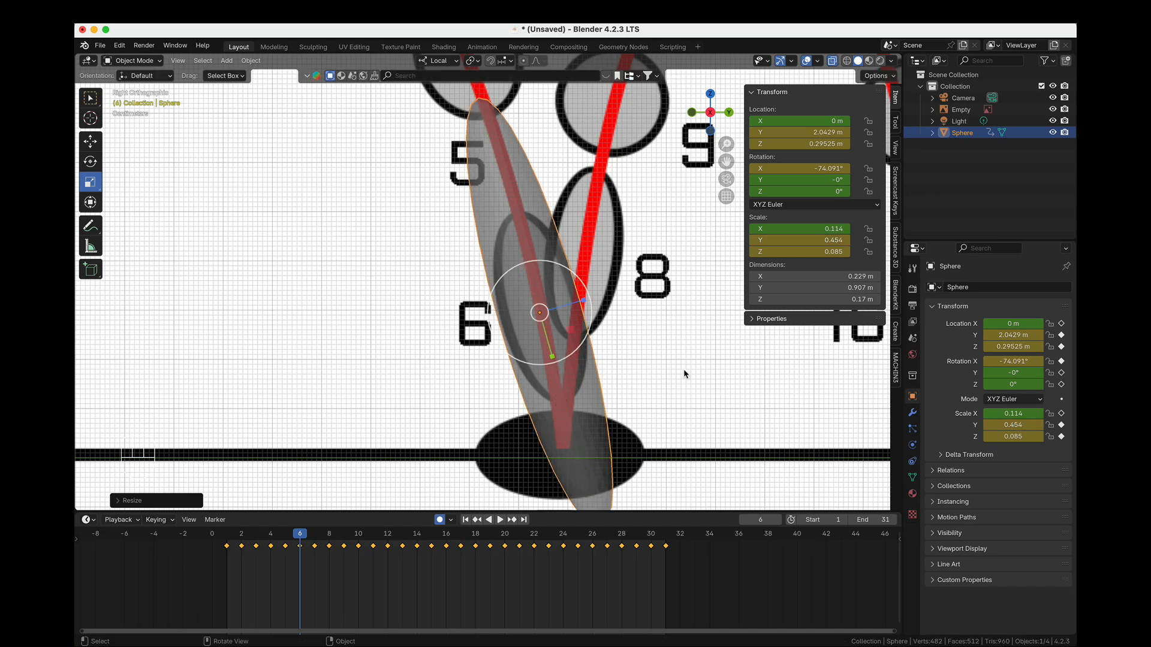
scroll(608, 293, down, 1)
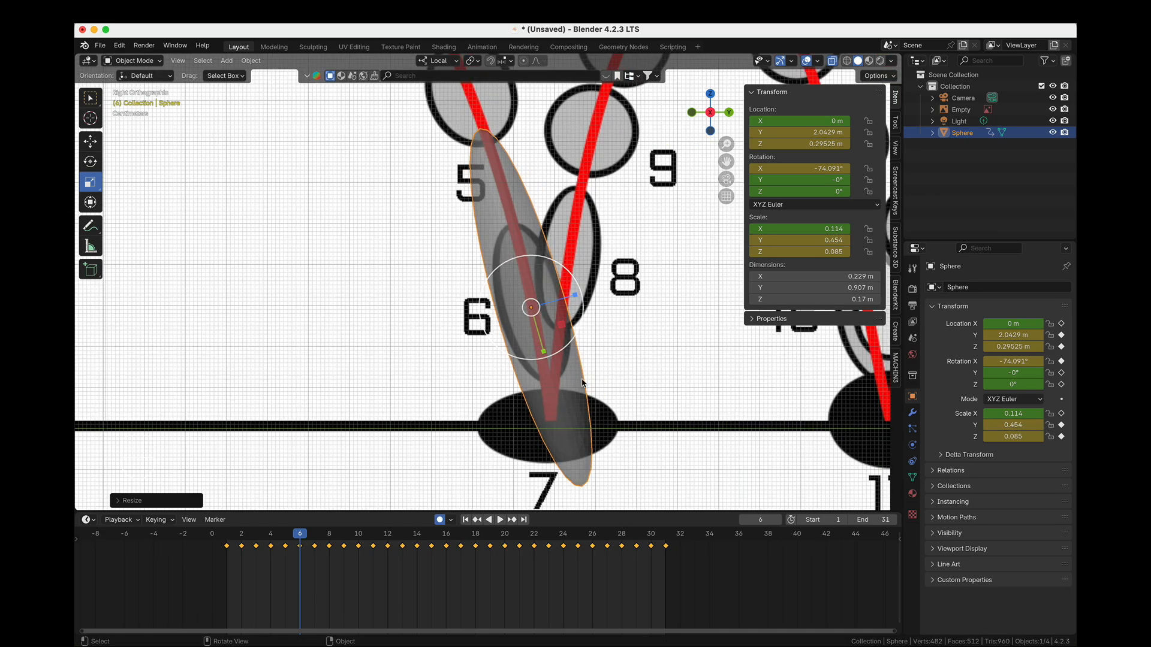
scroll(585, 290, down, 2)
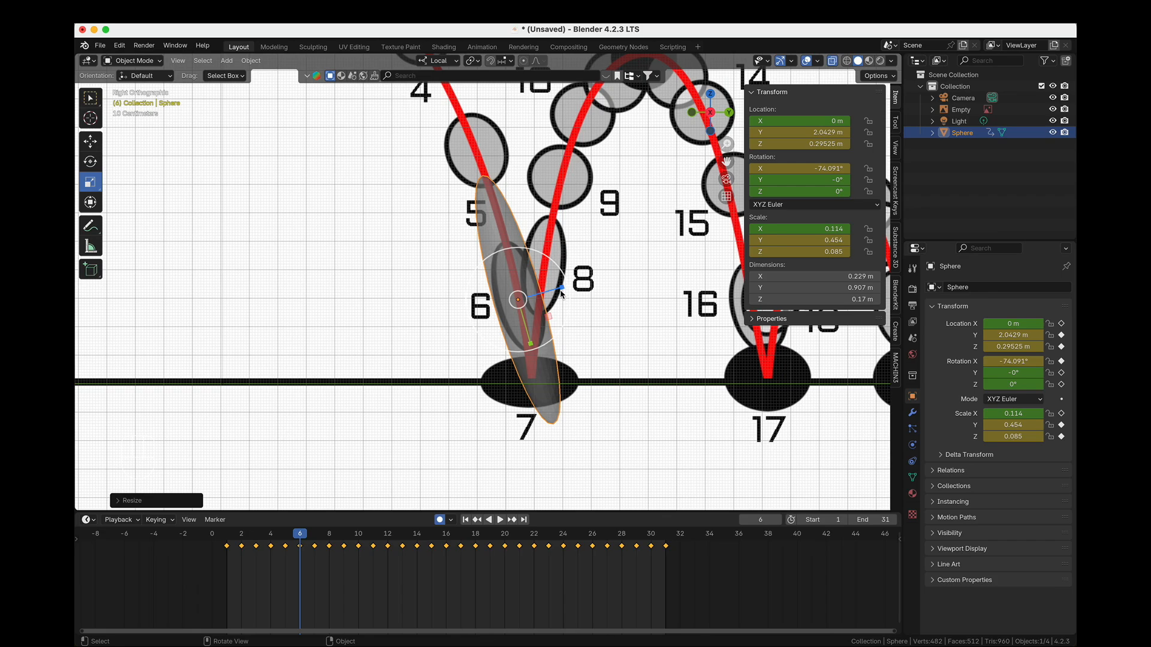
drag(562, 289, 531, 297)
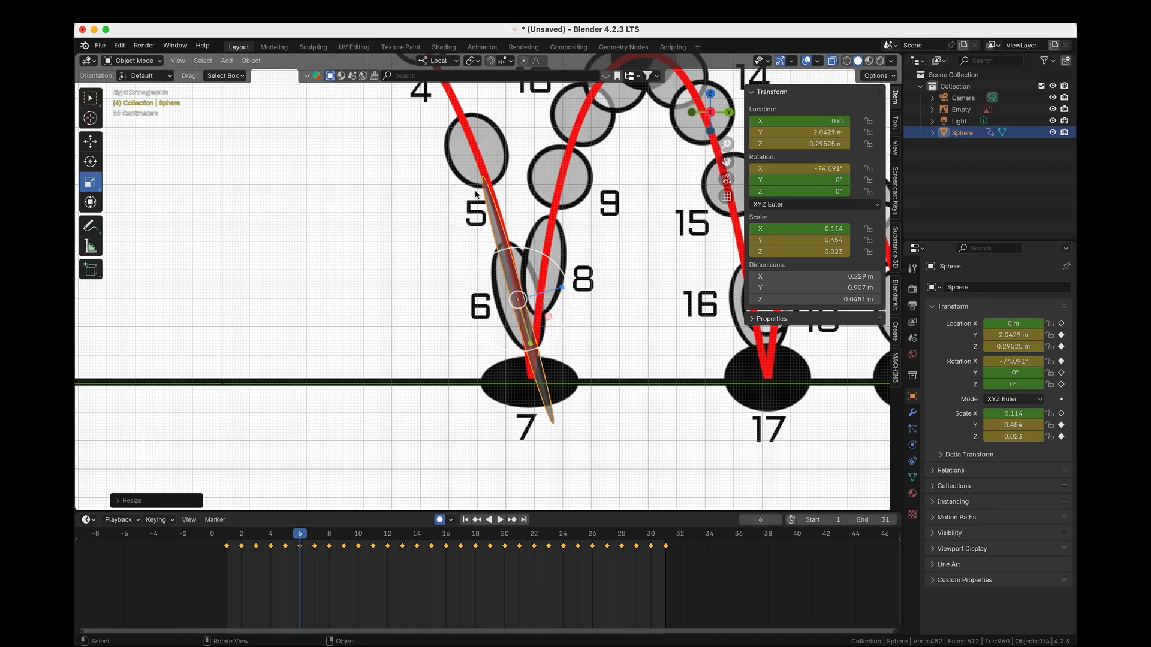
key(super+z)
key(super+z)
scroll(552, 308, up, 3)
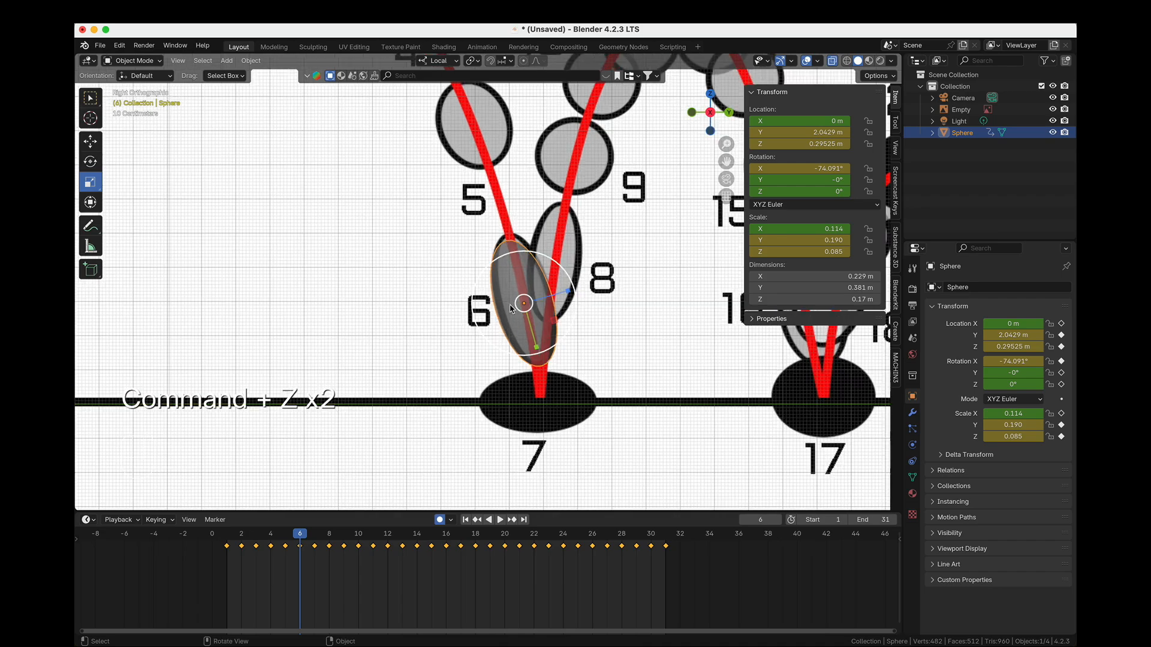
At frame 5, scale the sphere along its local axes to match ball 5, with scale about Y 0.138 and Z 0.110.
scroll(558, 308, down, 3)
scroll(566, 371, up, 2)
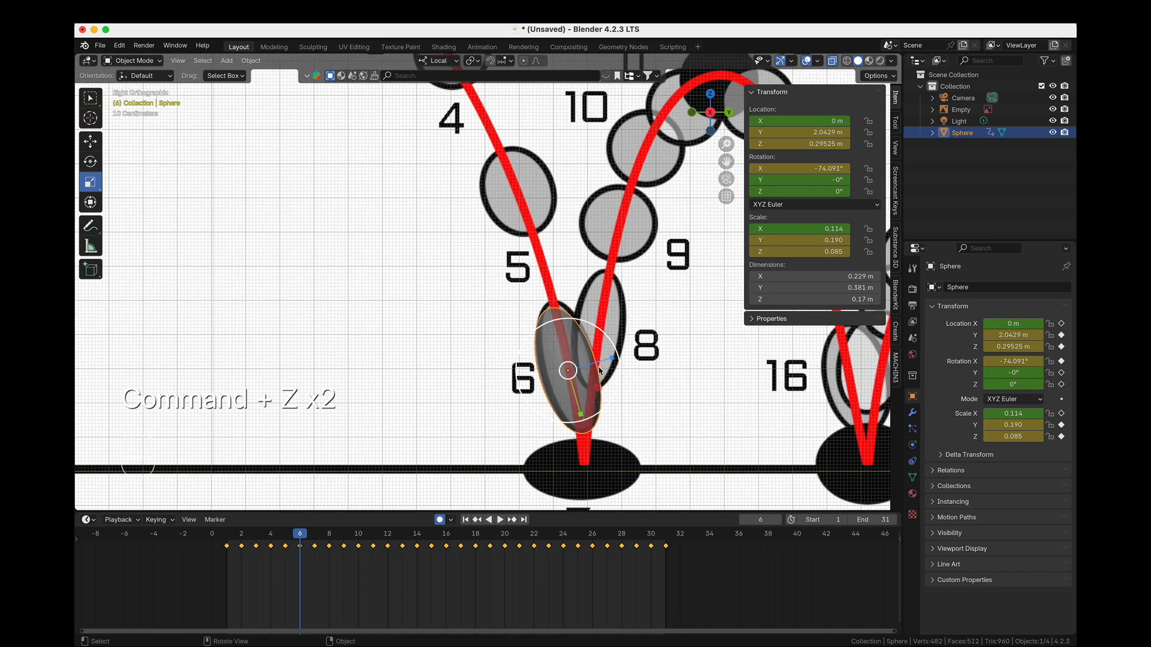
shift+middle_drag(568, 393, 591, 444)
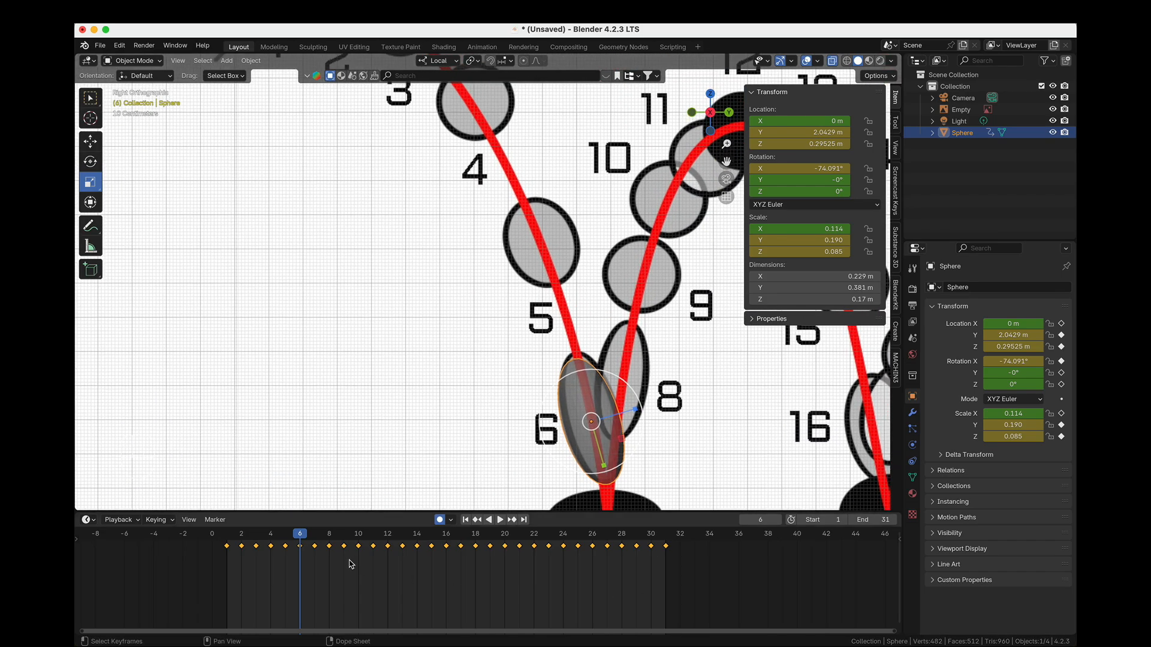
click(285, 533)
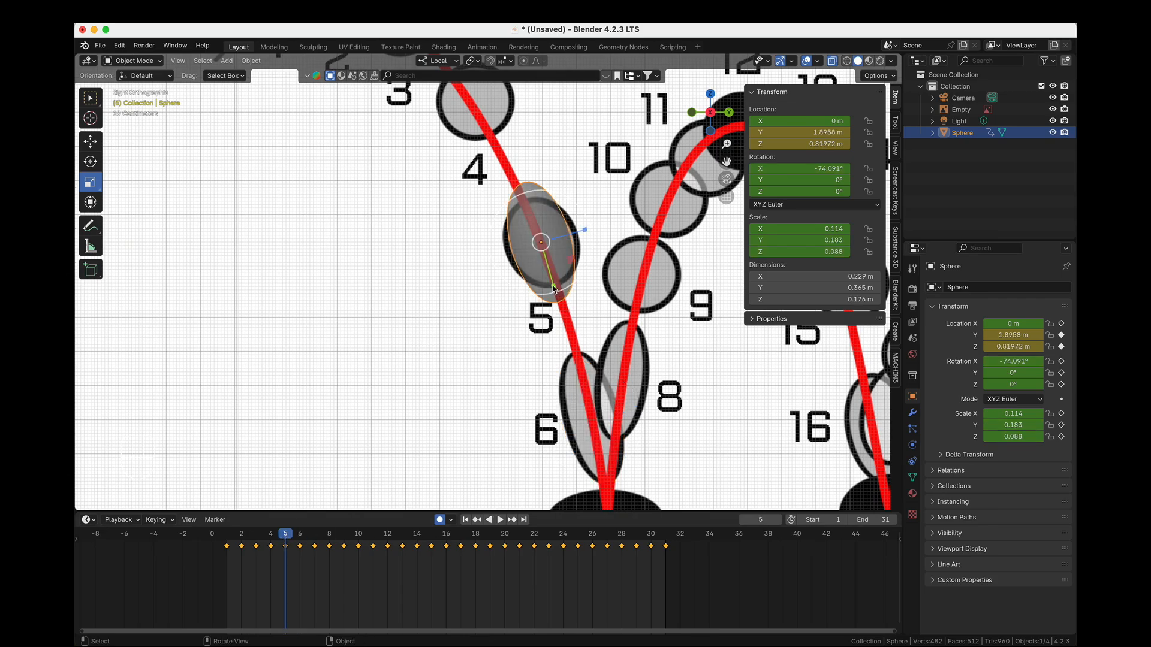
click(300, 533)
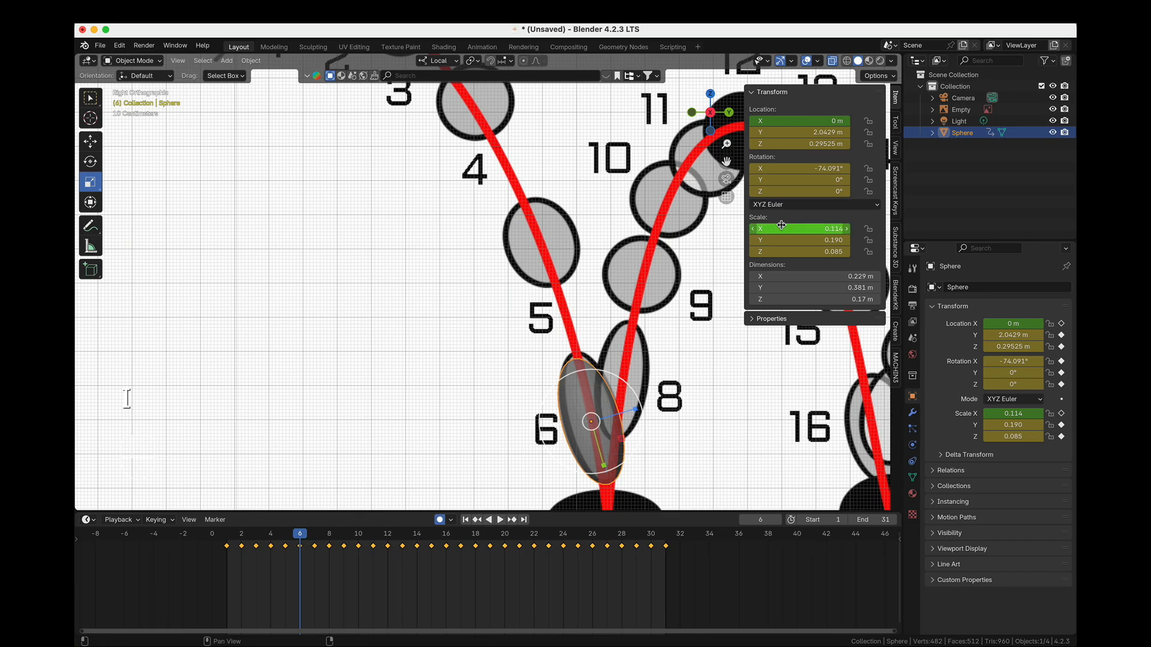
click(285, 546)
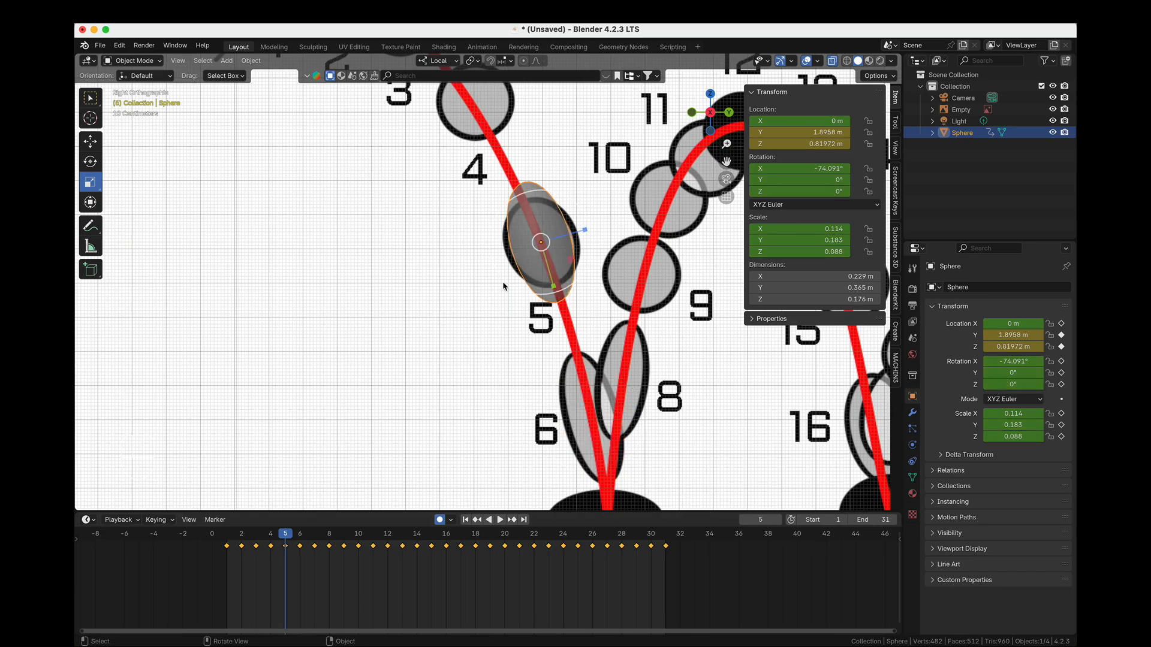
drag(554, 288, 597, 227)
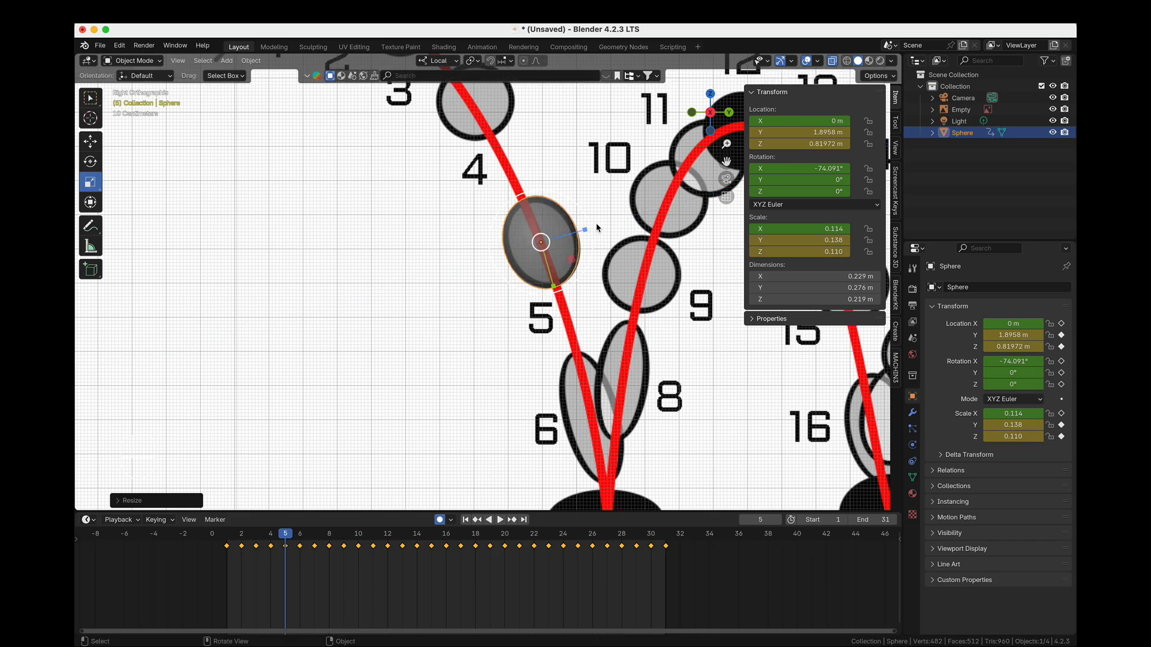
Rotate the sphere to about -69.13° on X at frame 5 and keyframe its rotation and scale there.
key(r)
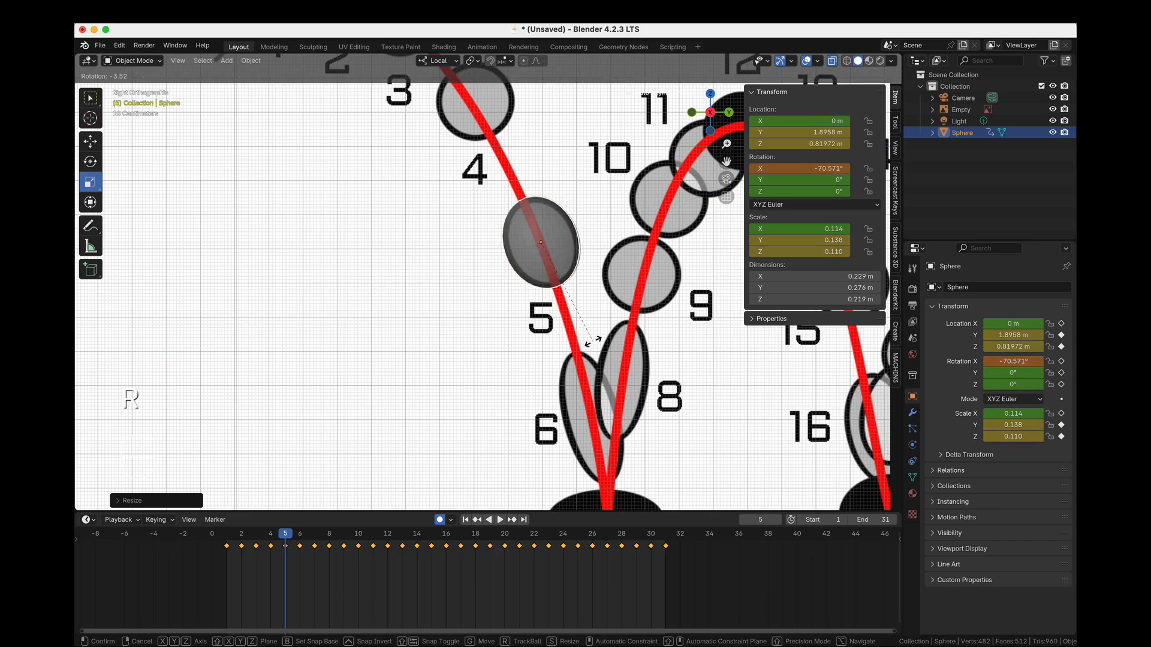
click(596, 339)
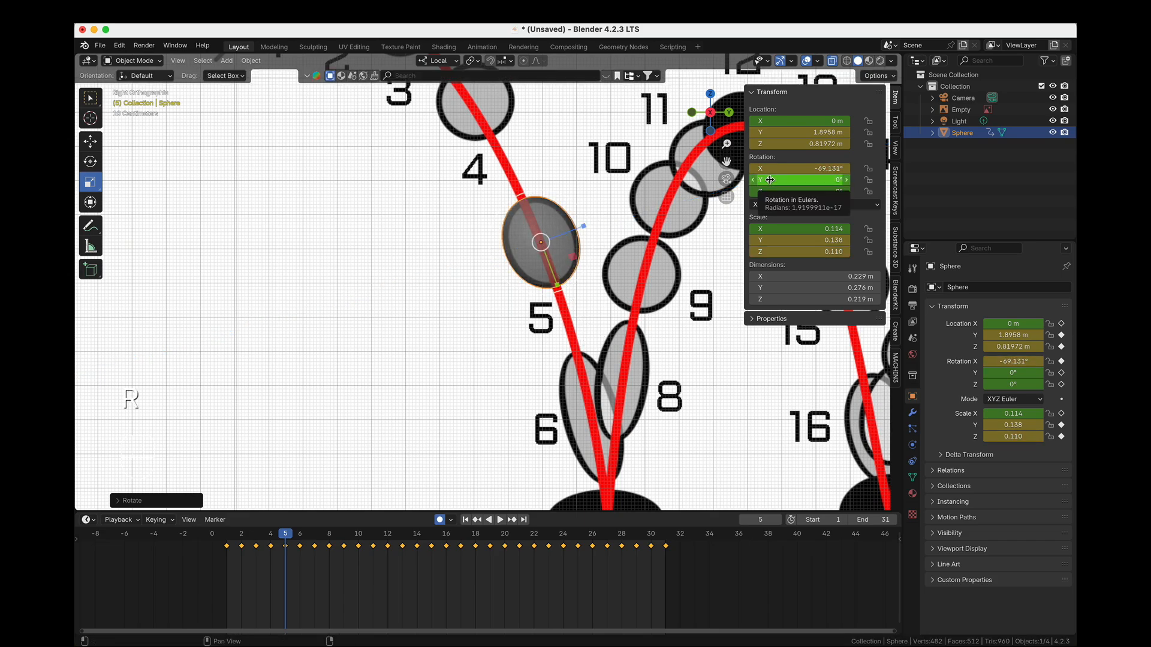
key(i)
key(i)
At frame 4, try to set the sphere's X, Y and Z scale values to 1 together, and undo it.
mouse_move(290, 536)
mouse_down()
mouse_move(257, 537)
mouse_move(284, 538)
mouse_move(270, 538)
mouse_up()
shift+middle_drag(445, 332, 525, 366)
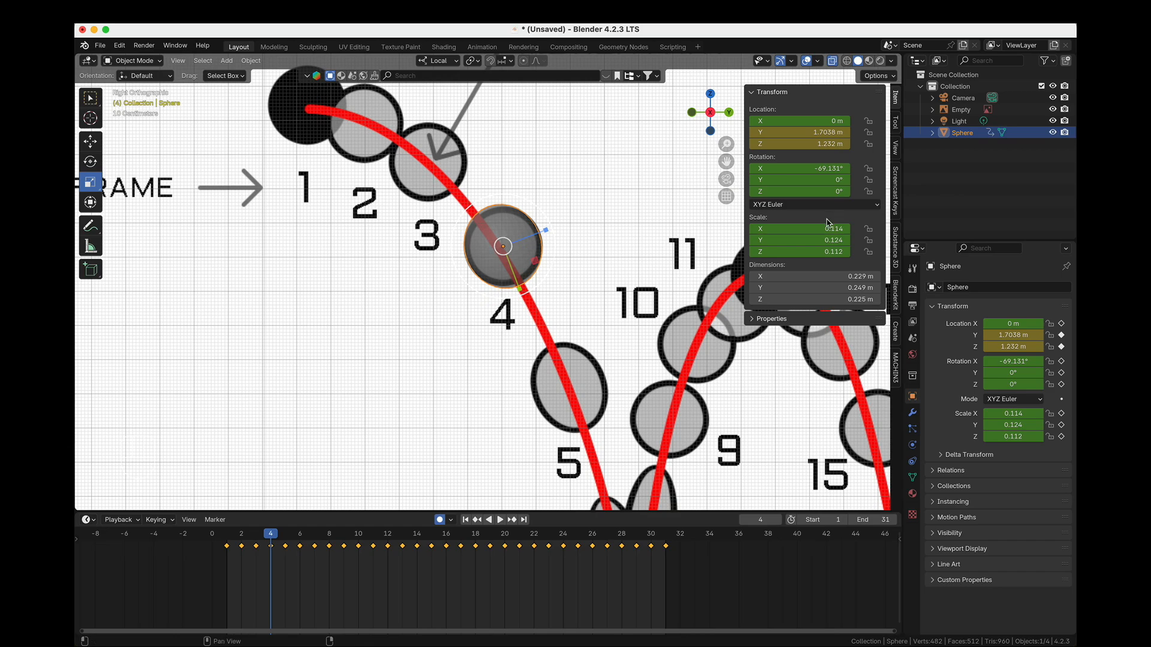
drag(793, 232, 793, 252)
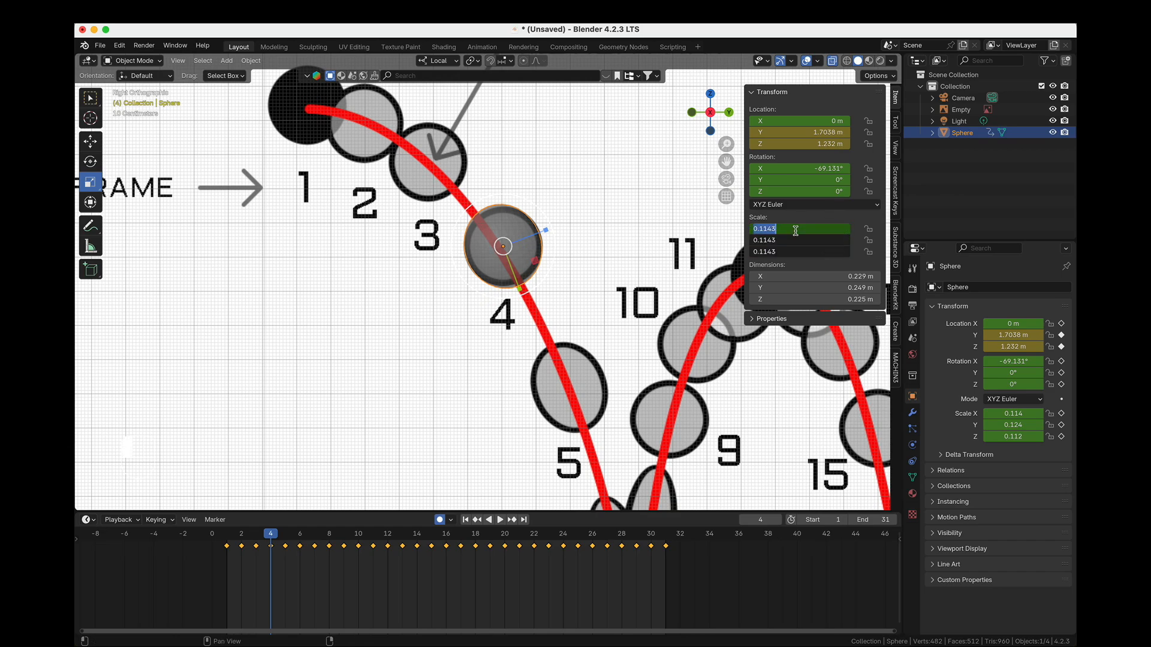
text(1)
key(super+z)
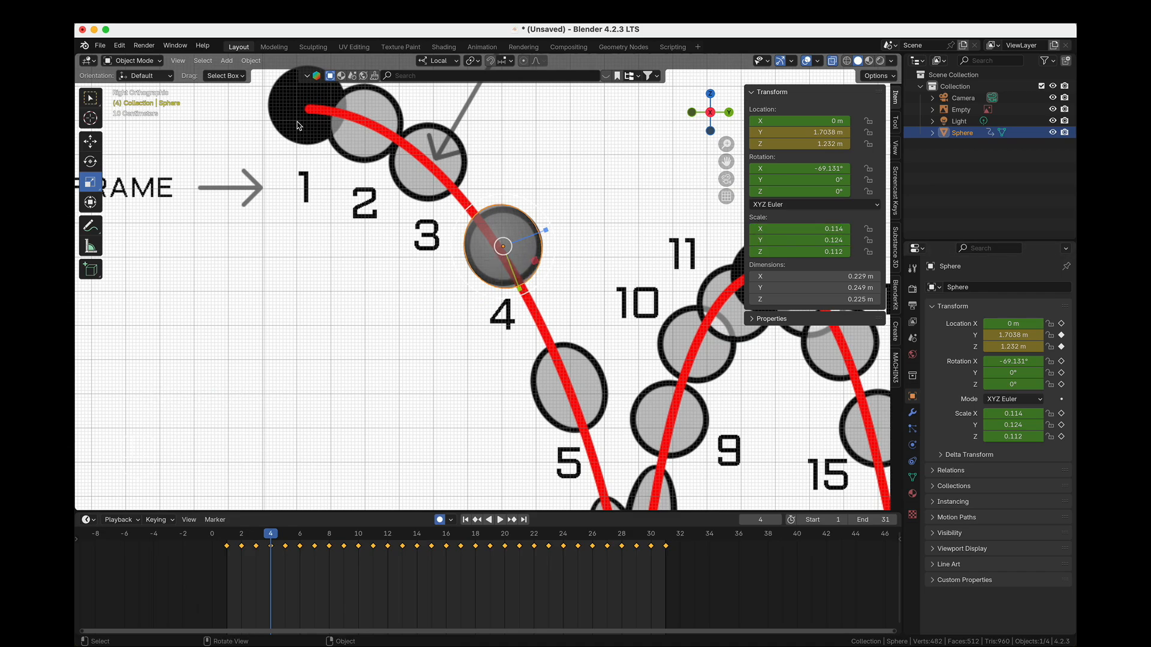
Compare the sphere's scale values and shape at frames 1 and 4 with the reference balls.
scroll(323, 111, down, 3)
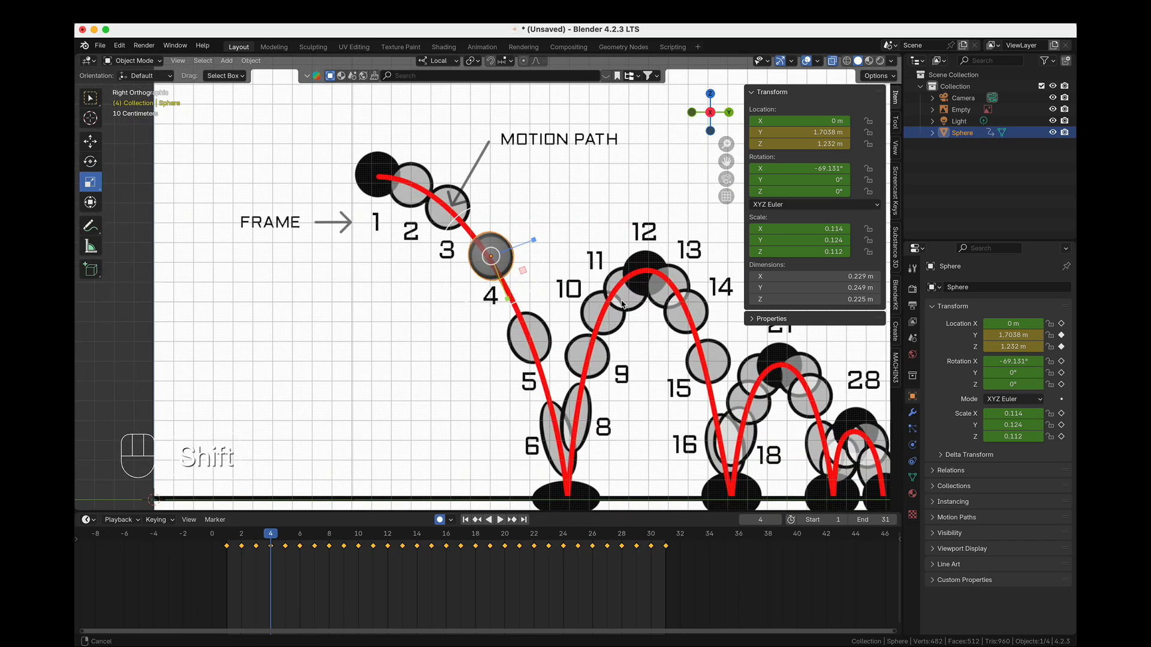
shift+middle_drag(559, 296, 407, 230)
shift+middle_drag(331, 169, 491, 232)
scroll(523, 238, up, 3)
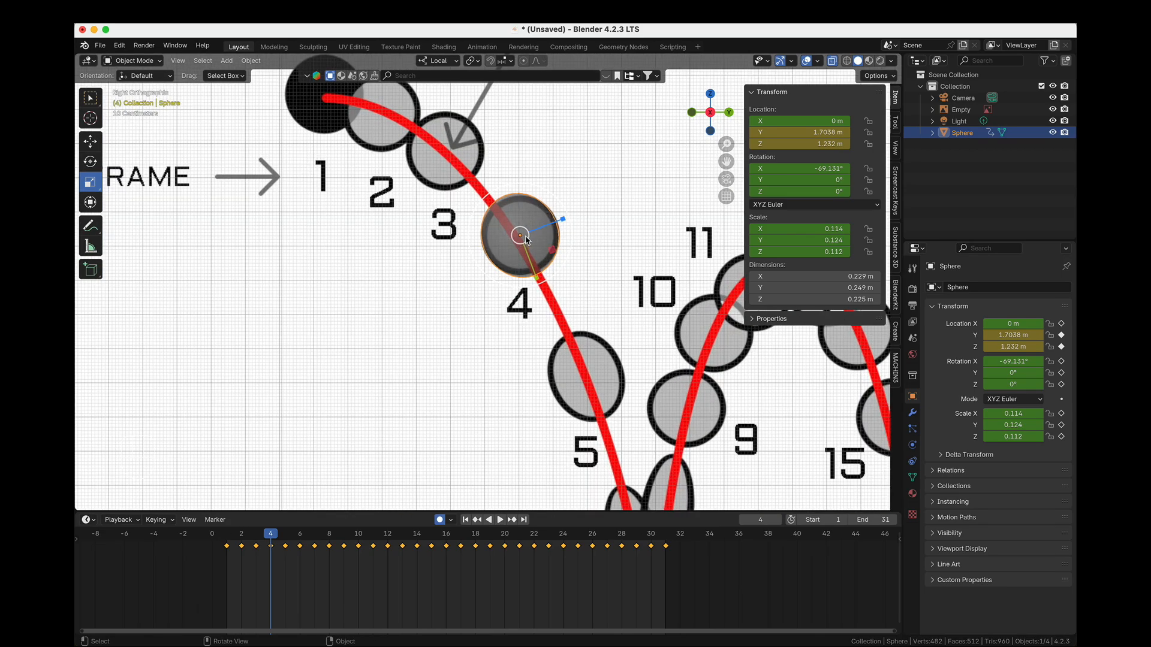
shift+middle_drag(416, 187, 398, 231)
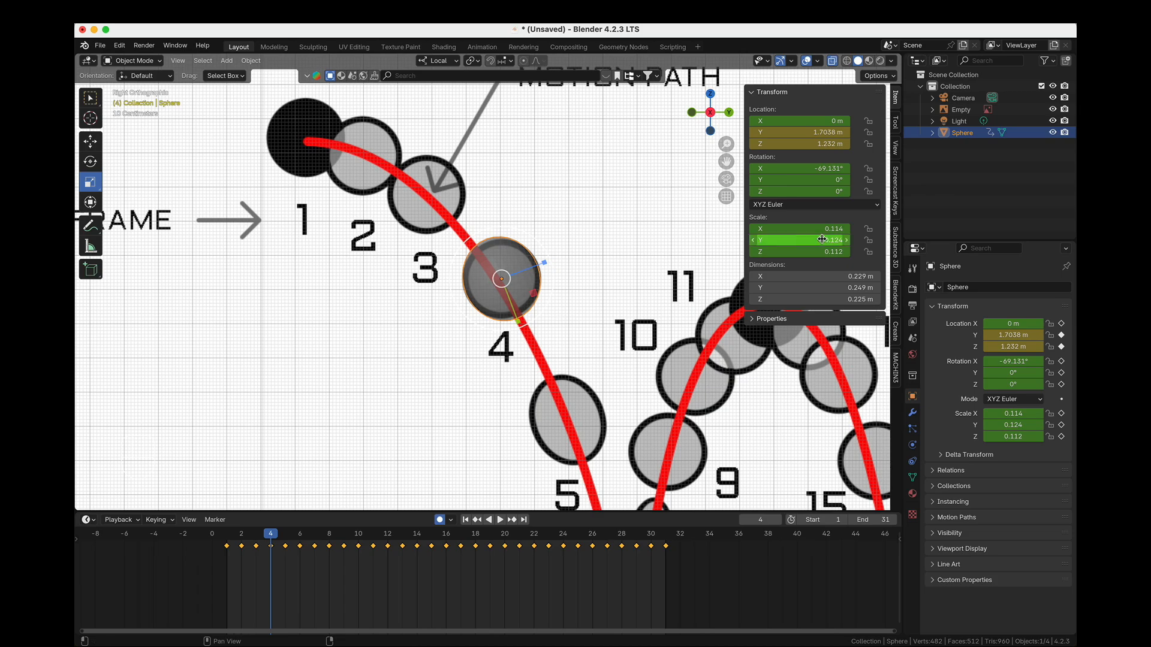
click(229, 539)
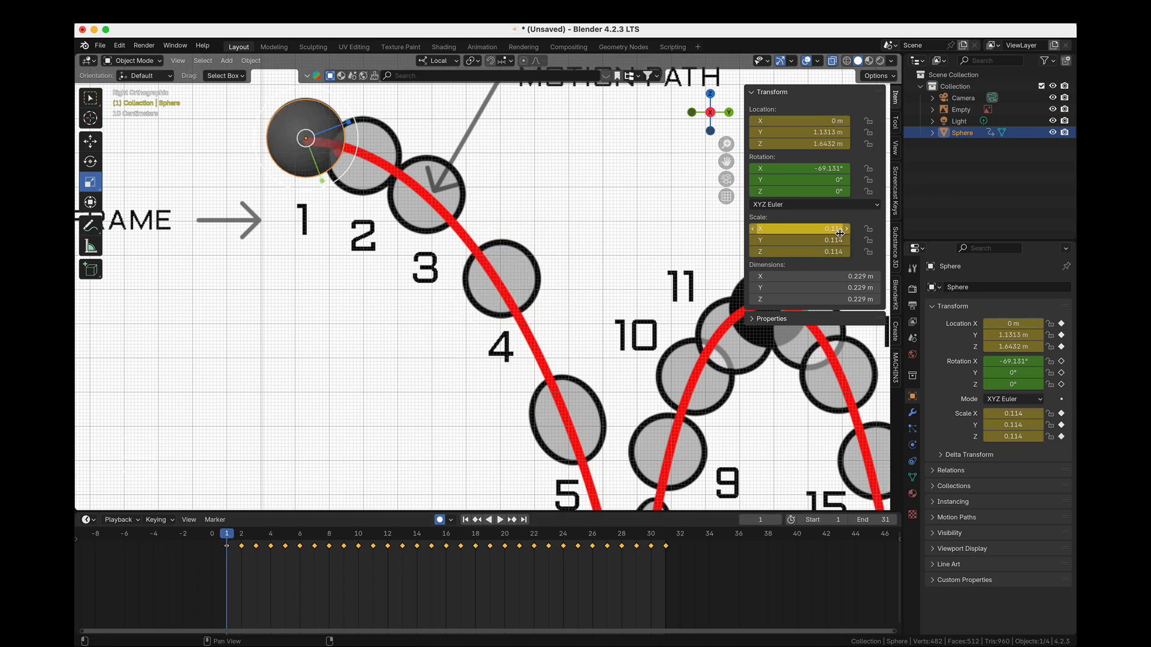
drag(243, 533, 268, 541)
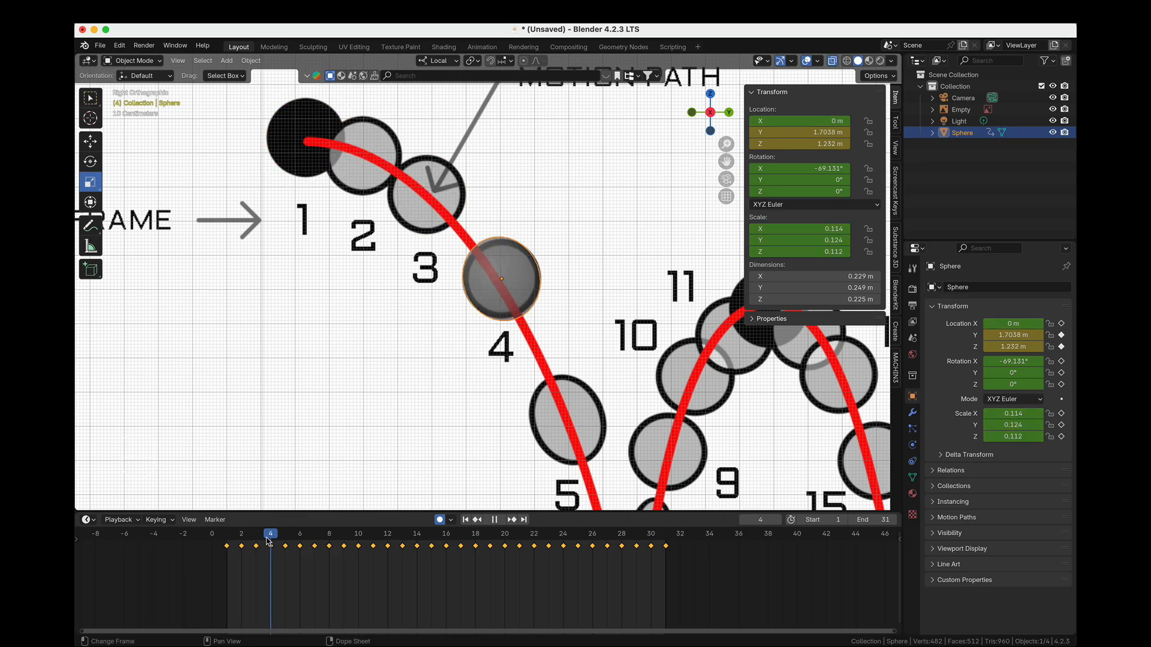
scroll(401, 362, down, 3)
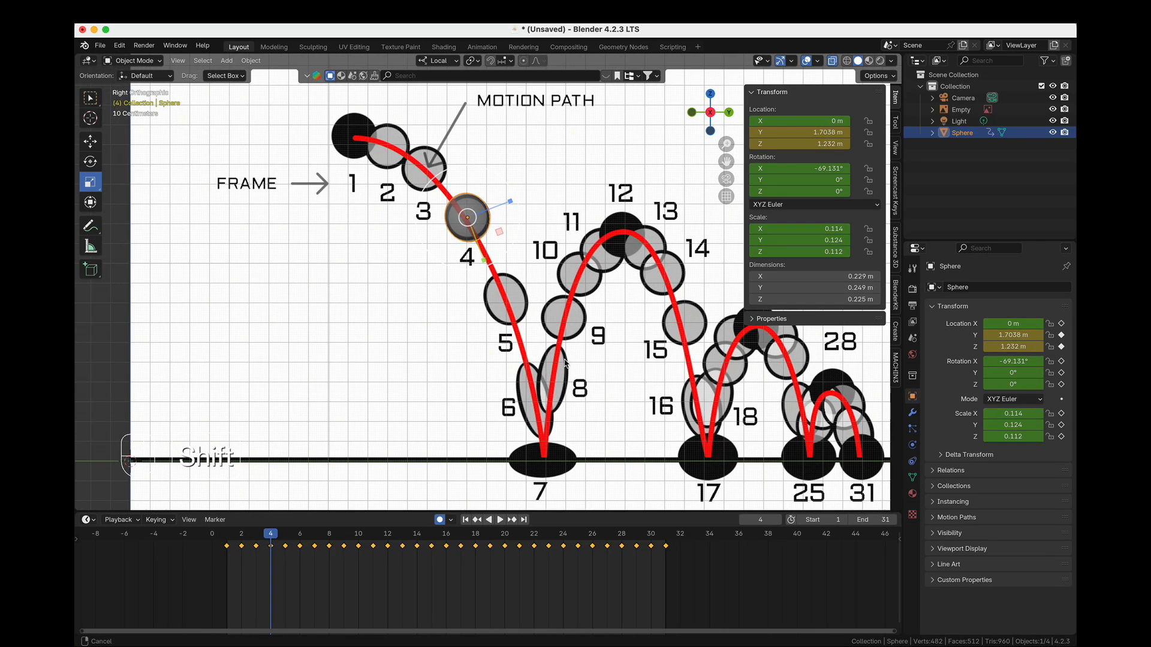
scroll(563, 364, up, 4)
shift+middle_drag(472, 286, 556, 432)
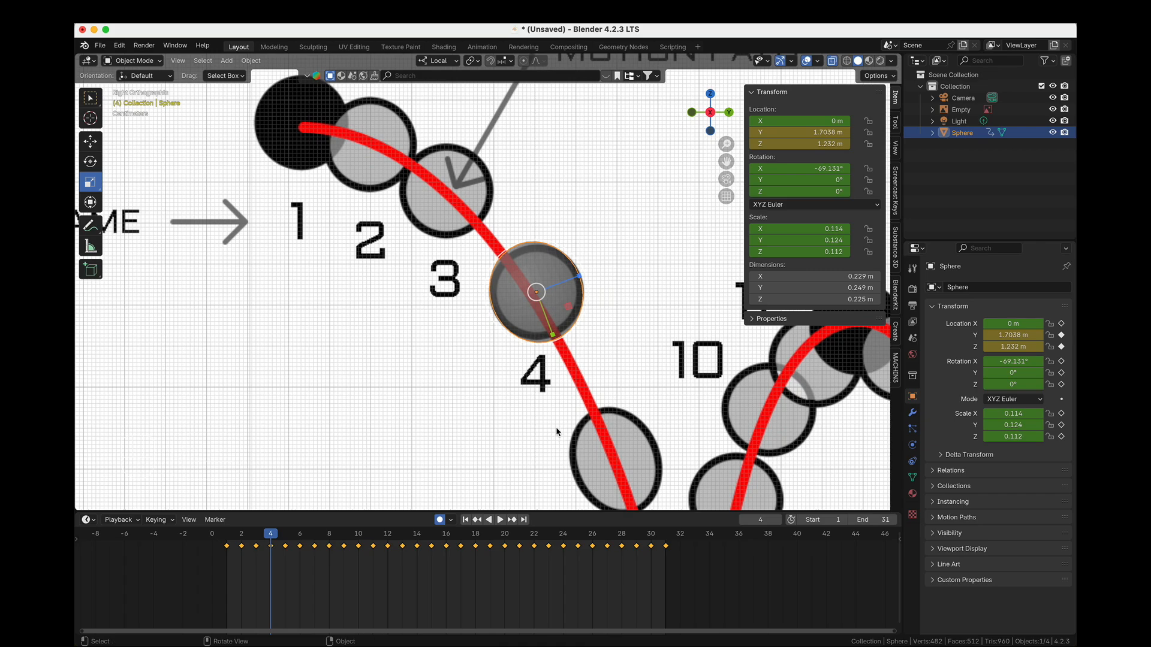
Try applying the sphere's scale at frame 4, check its effect at frame 5, and undo it.
key(ctrl+a)
click(513, 309)
scroll(480, 319, down, 2)
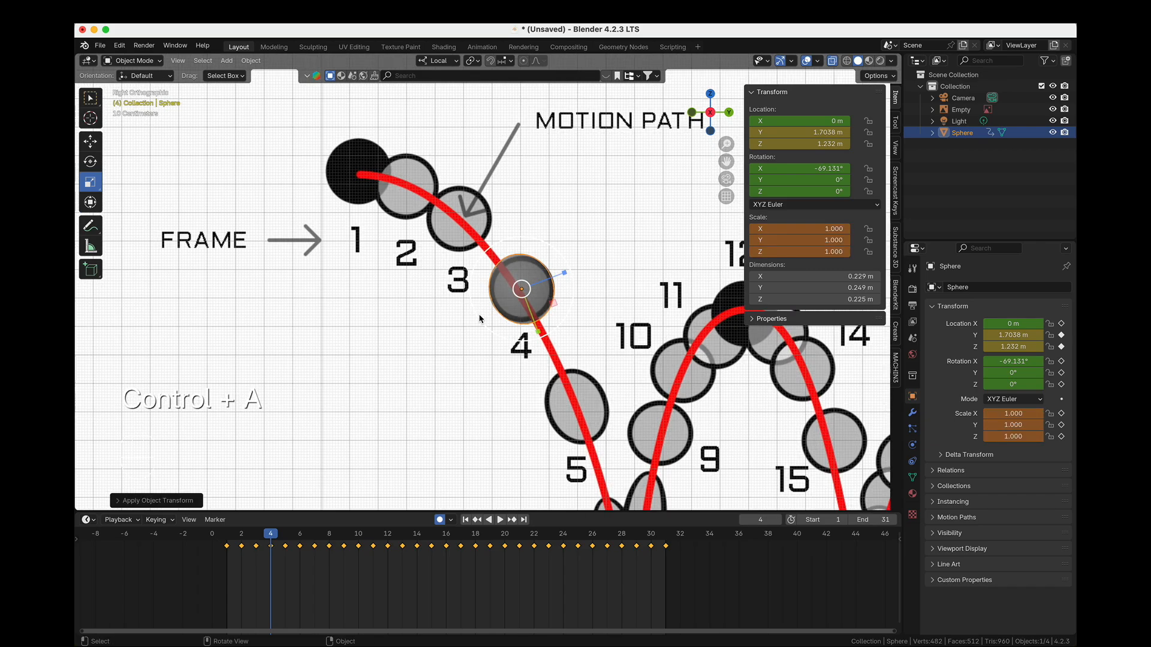
scroll(479, 318, down, 1)
mouse_move(271, 541)
mouse_down()
mouse_move(297, 541)
mouse_move(270, 541)
mouse_move(284, 540)
mouse_up()
scroll(477, 416, down, 2)
shift+middle_drag(478, 416, 453, 350)
scroll(619, 383, up, 7)
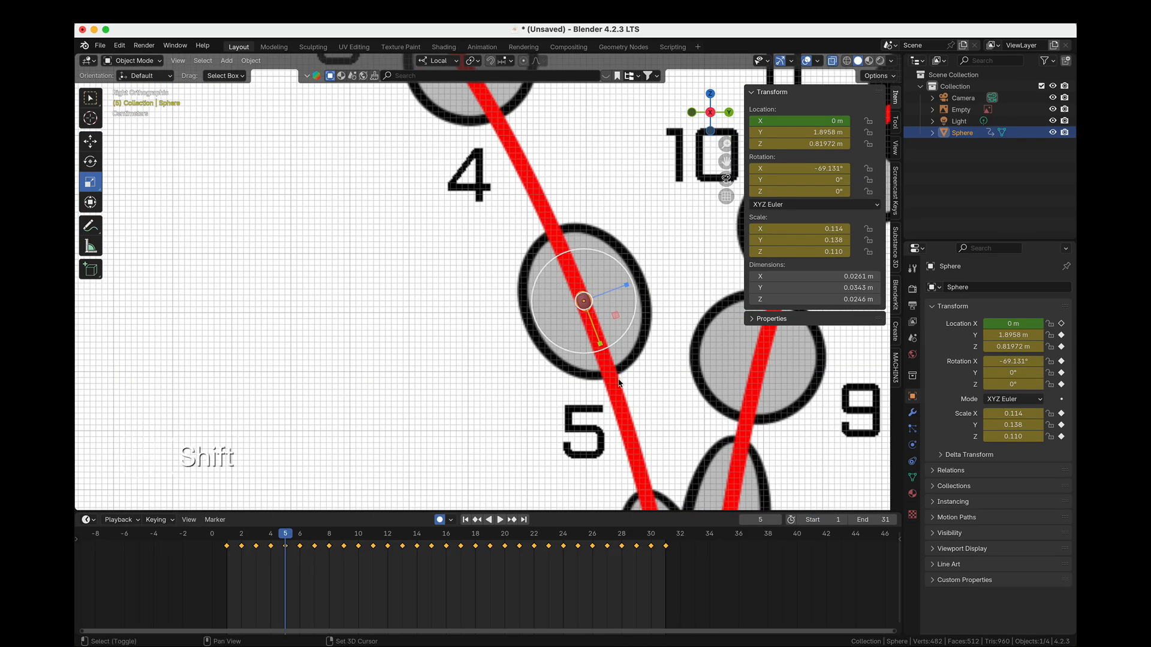
shift+middle_drag(619, 383, 431, 395)
scroll(445, 329, up, 4)
shift+middle_drag(264, 339, 437, 311)
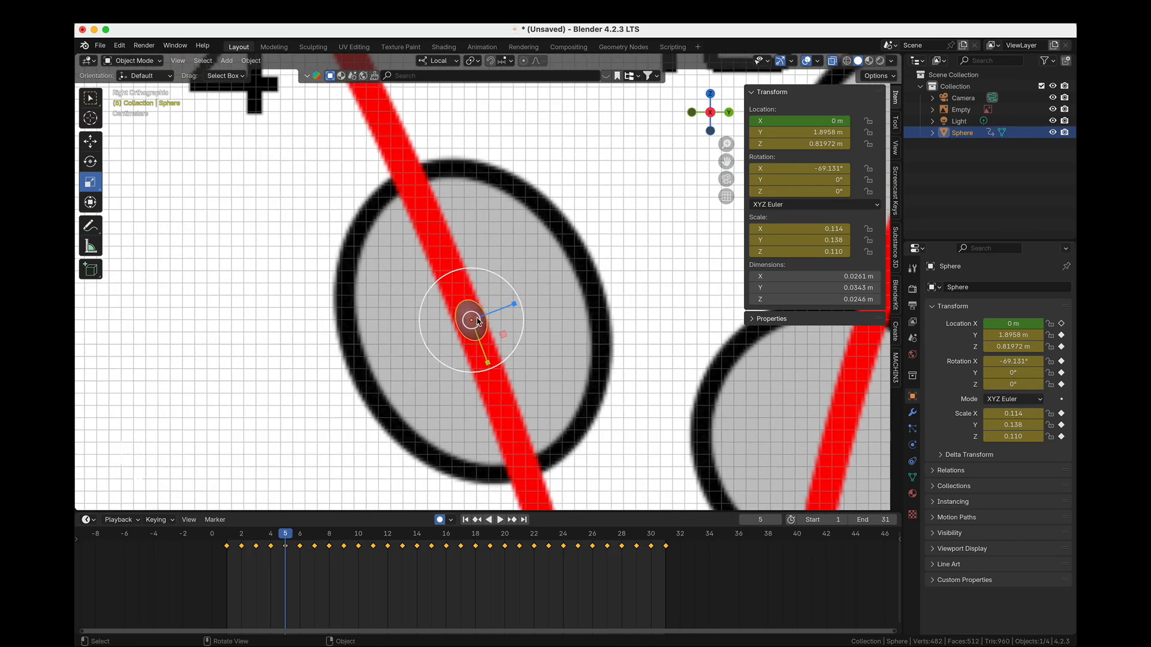
key(super+z)
key(super+z)
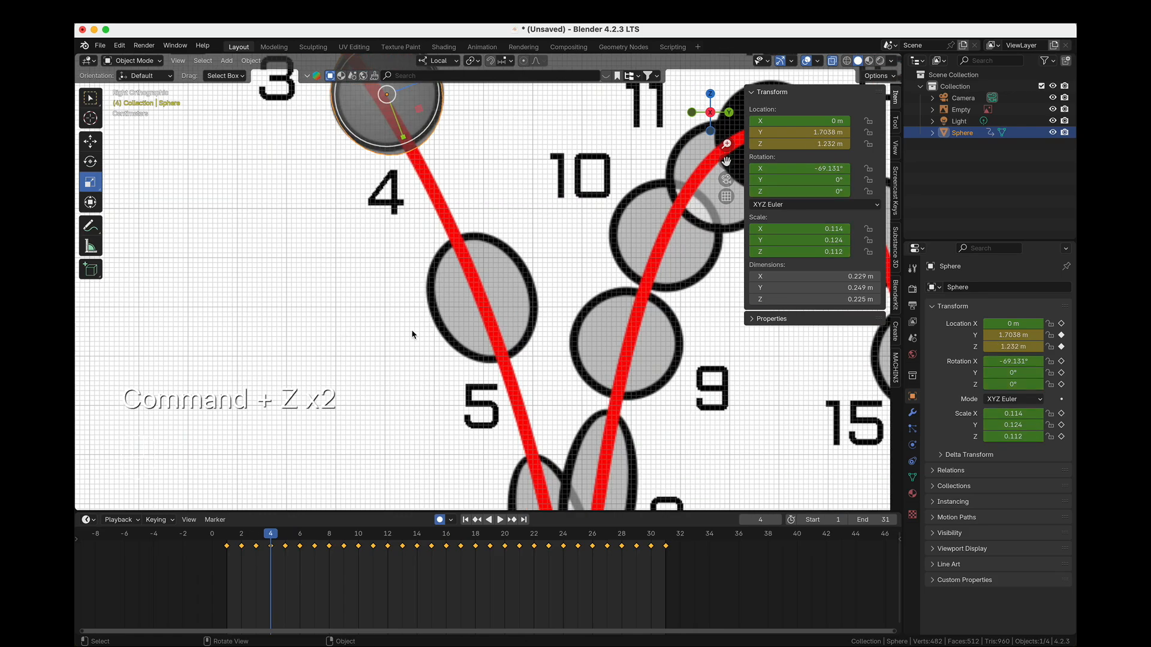
At frame 4, rotate the sphere to about -62.36° on X, scale it to about 0.115 along local Y, and keyframe its scale.
scroll(450, 311, down, 2)
shift+middle_drag(451, 311, 565, 449)
scroll(571, 397, down, 2)
shift+middle_drag(563, 381, 464, 367)
mouse_move(261, 548)
mouse_down()
mouse_move(300, 546)
mouse_move(270, 546)
mouse_up()
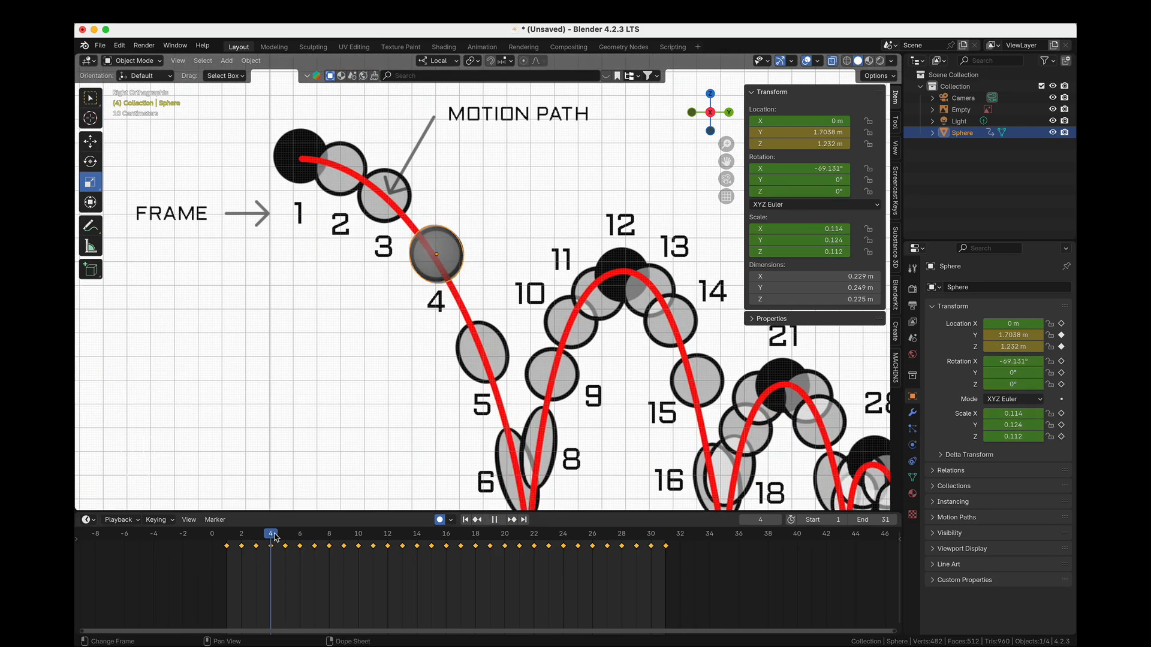
scroll(386, 265, up, 4)
scroll(395, 276, up, 3)
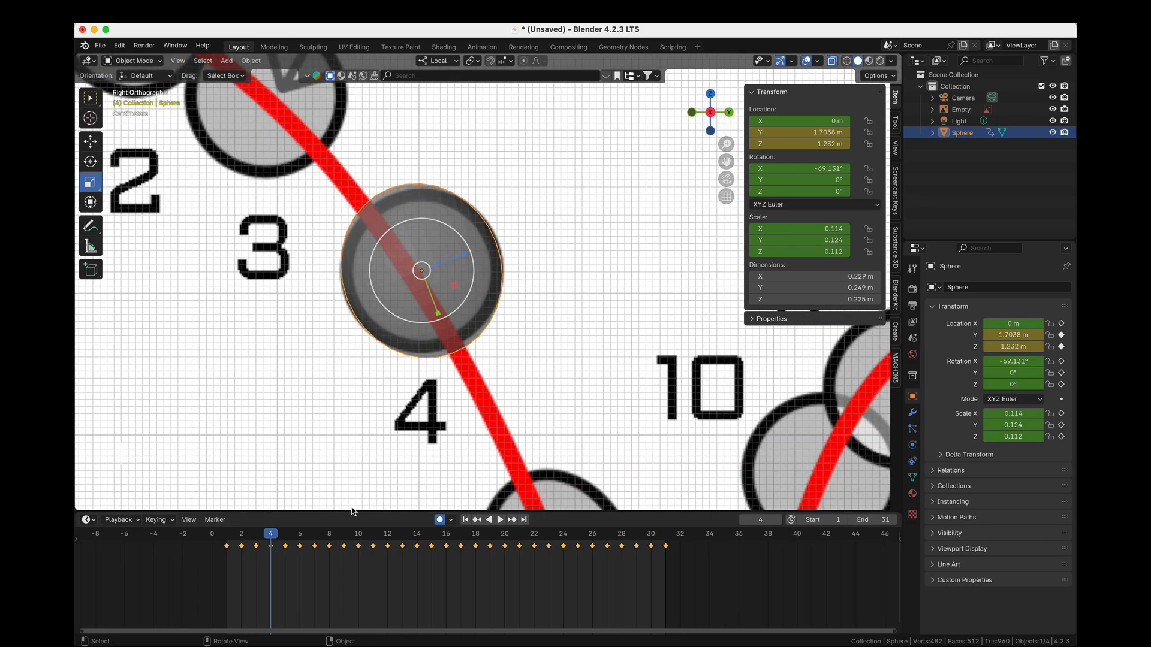
key(r)
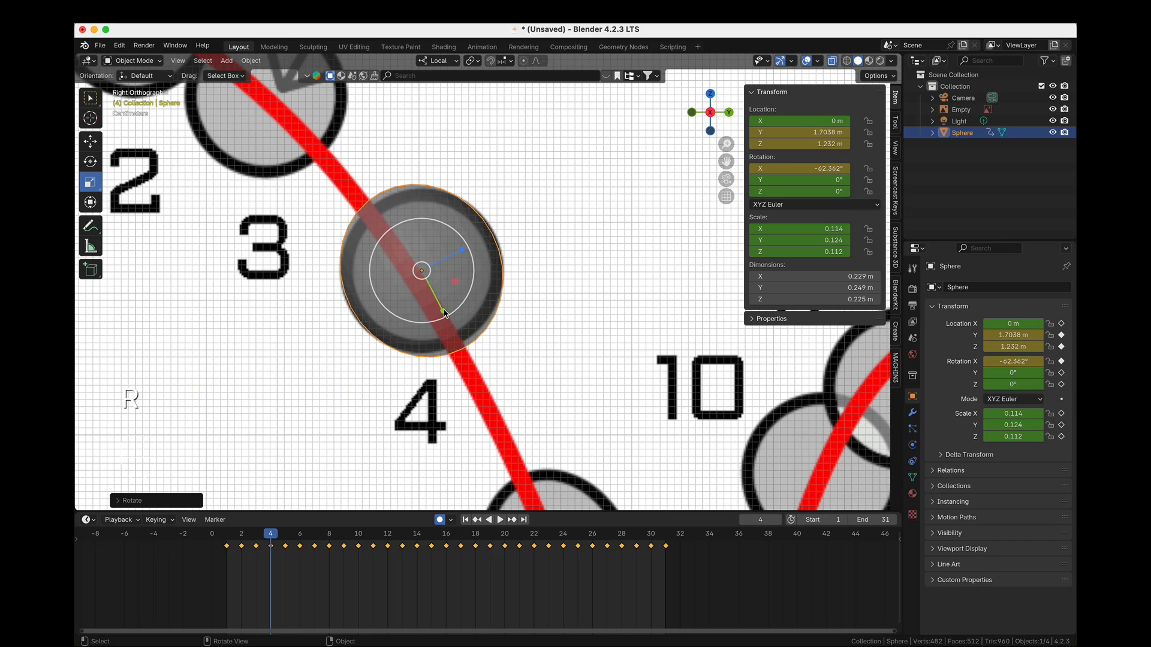
drag(442, 311, 440, 307)
key(i)
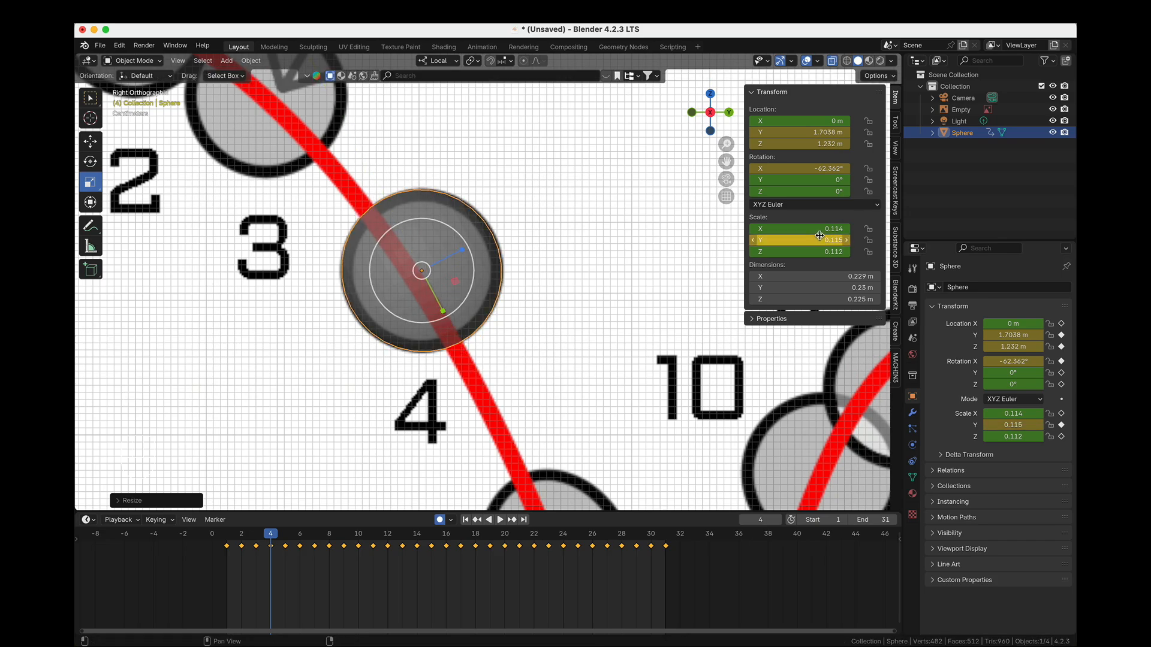
key(i)
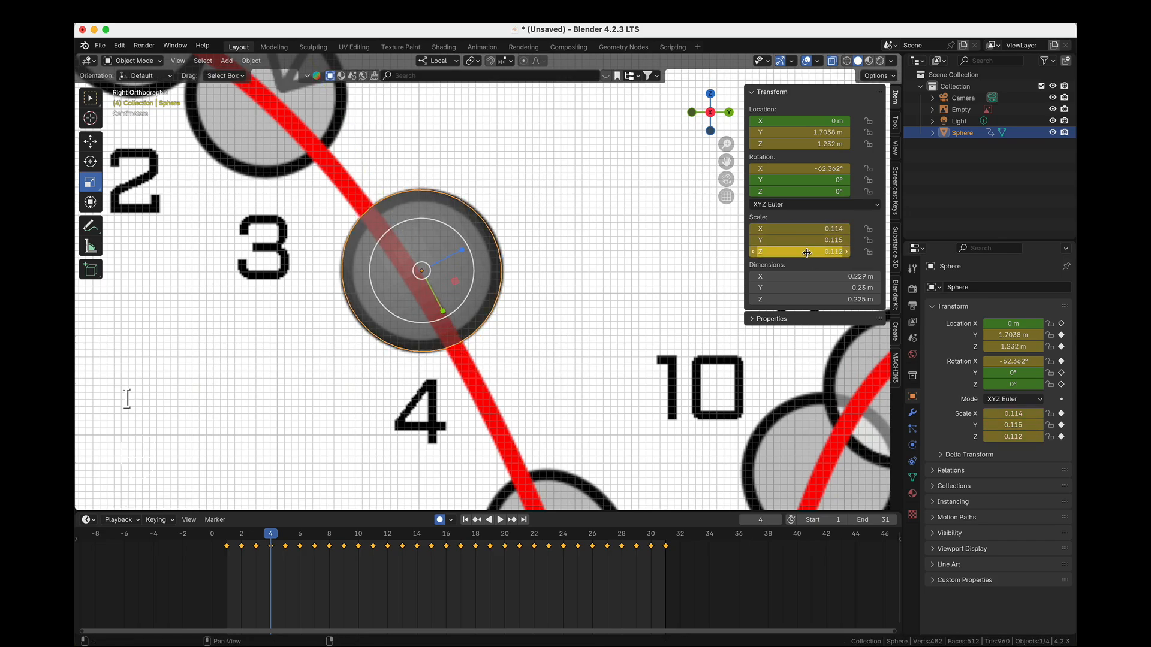
Check the sphere against the reference balls while advancing the animation from frame 4 to frame 7.
shift+middle_drag(376, 189, 517, 327)
scroll(295, 362, down, 1)
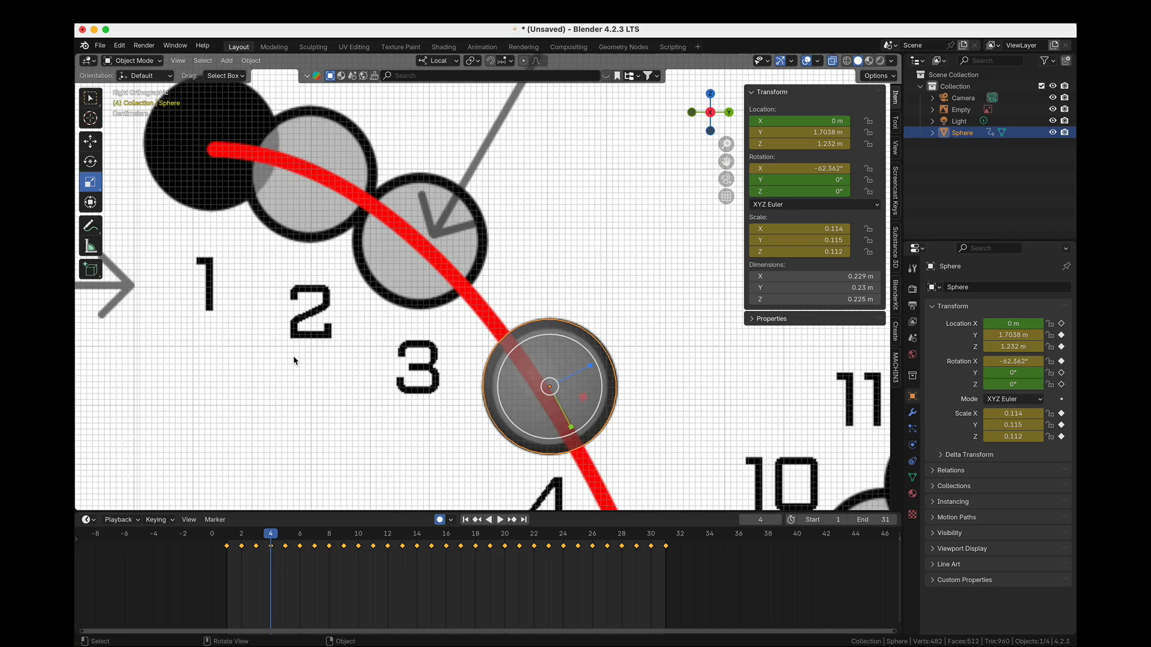
shift+middle_drag(295, 362, 424, 355)
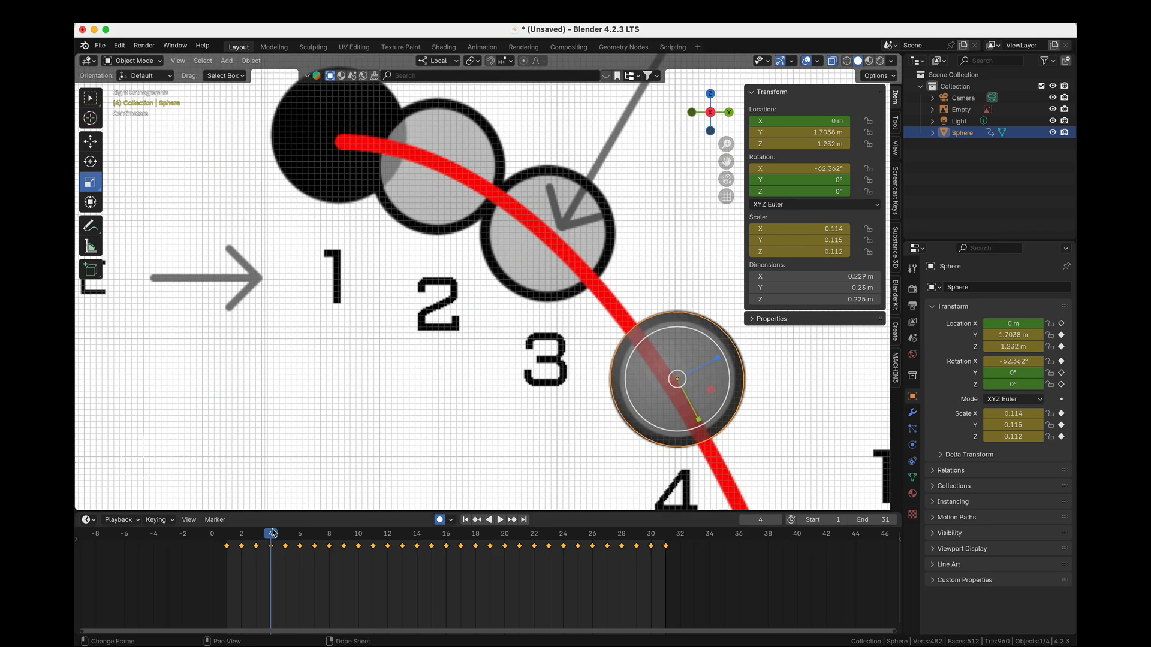
mouse_move(273, 537)
mouse_down()
mouse_move(257, 540)
mouse_move(298, 549)
mouse_move(271, 546)
mouse_up()
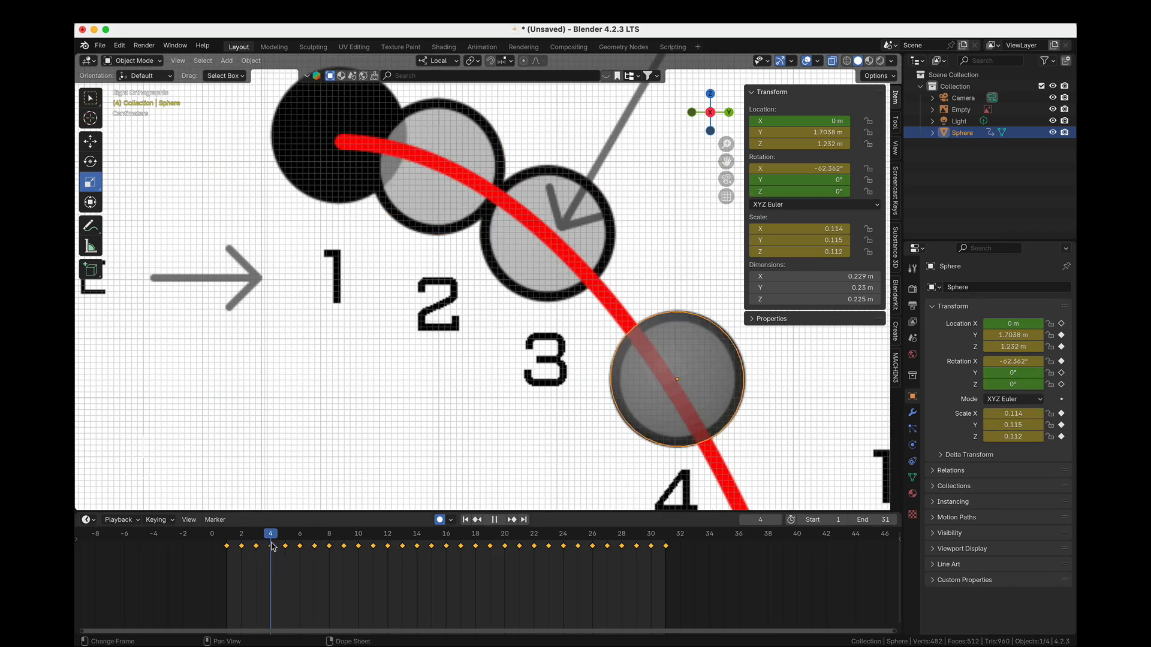
scroll(415, 373, down, 3)
shift+middle_drag(415, 373, 309, 293)
scroll(369, 378, down, 1)
scroll(369, 378, down, 1)
shift+middle_drag(369, 378, 350, 338)
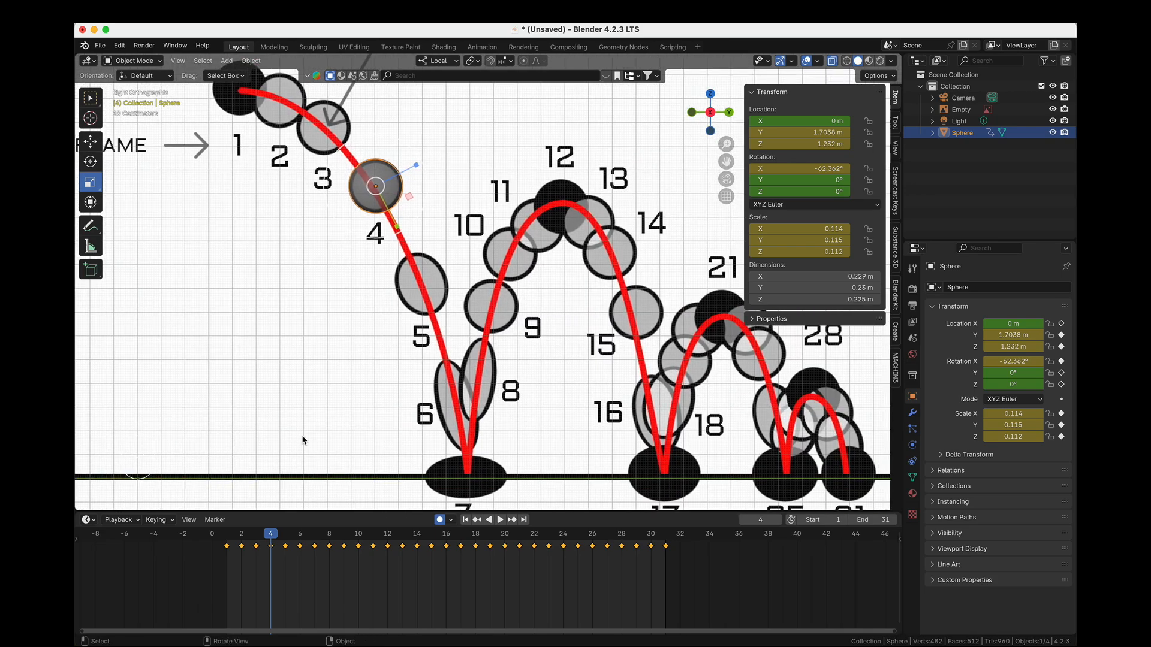
drag(271, 542, 316, 549)
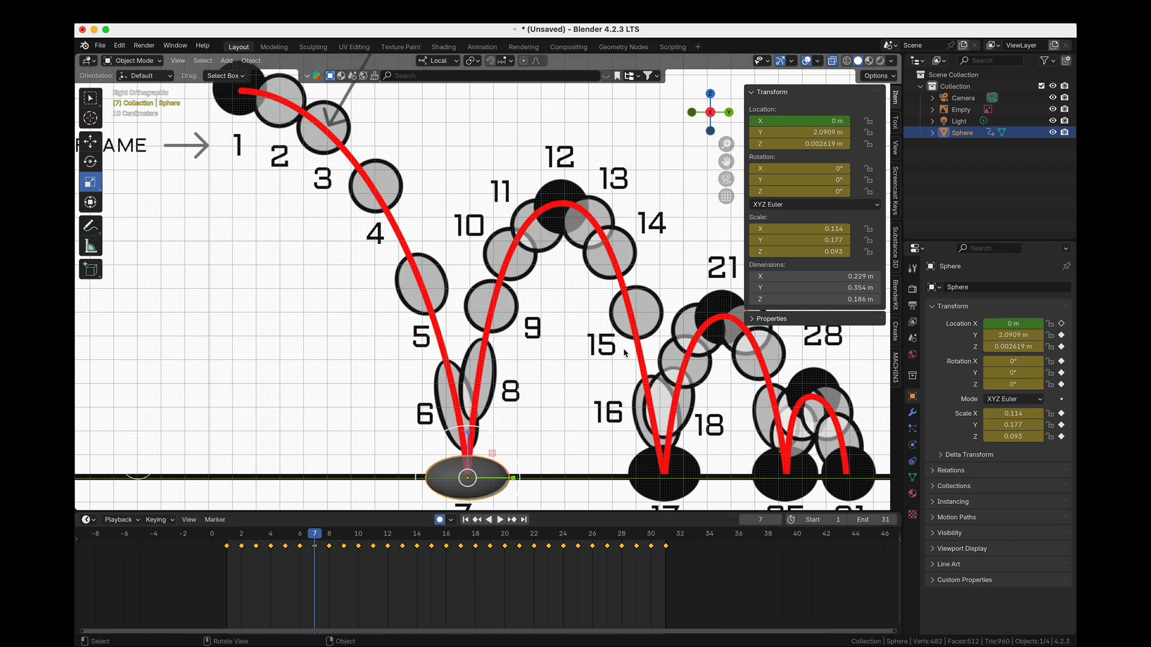
At frame 8, rotate the sphere to about 82.43° on X, scale it to about Y 0.186 and Z 0.075, and keyframe the scale.
shift+middle_drag(727, 401, 573, 339)
scroll(378, 290, up, 2)
shift+middle_drag(325, 344, 528, 310)
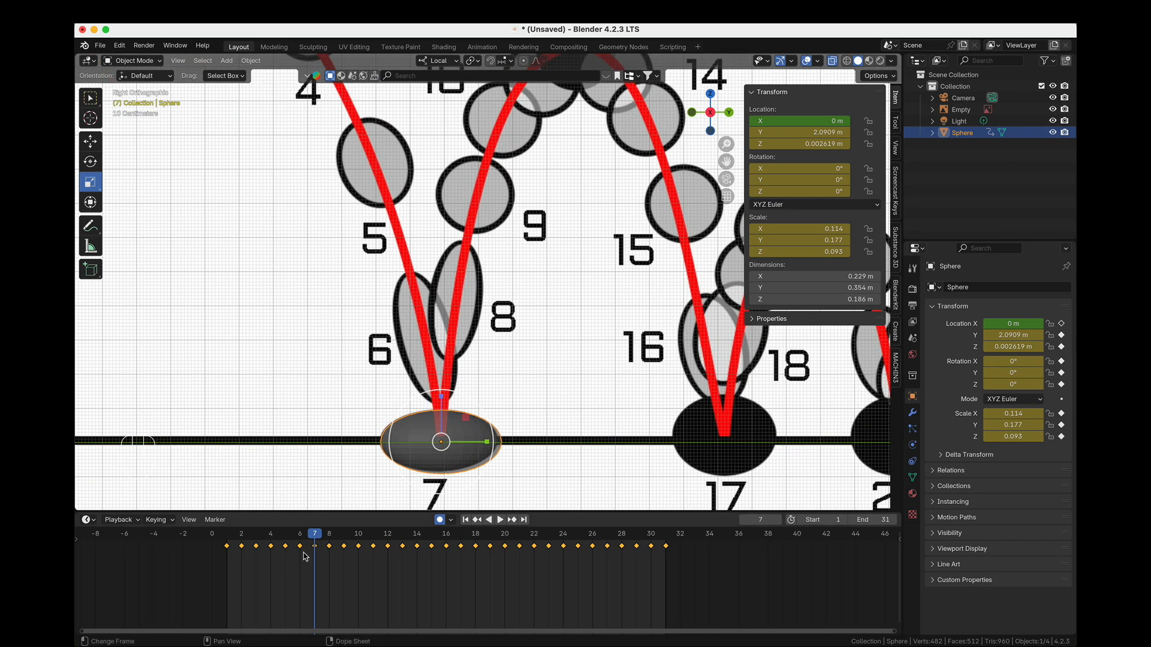
key(Right)
scroll(489, 330, up, 3)
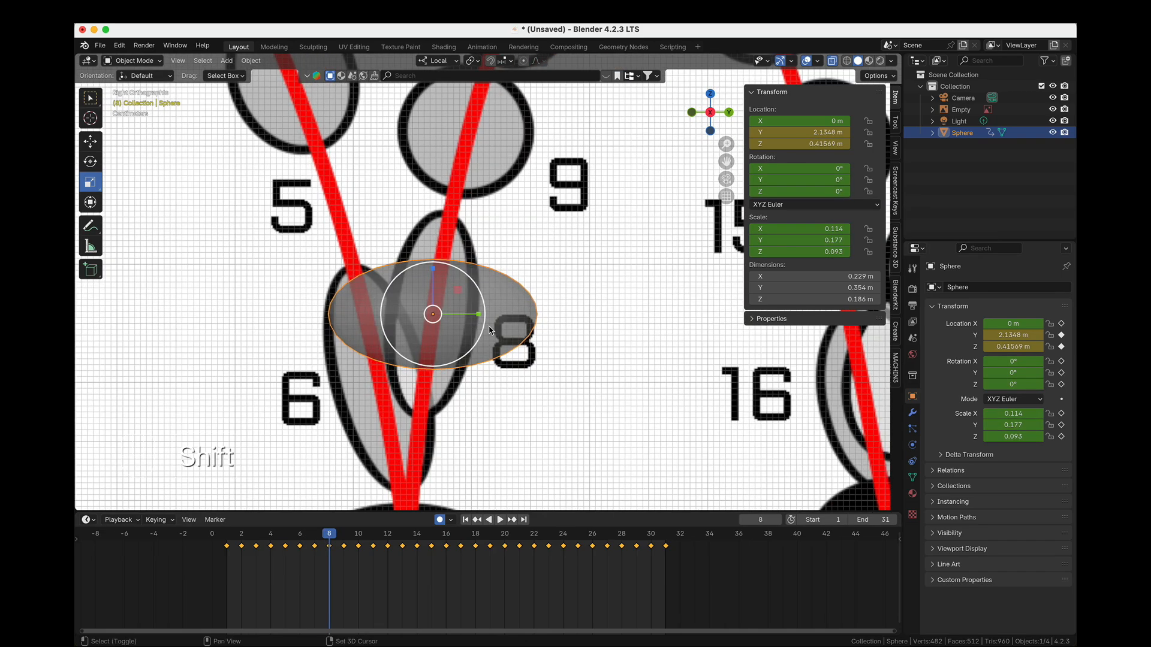
key(r)
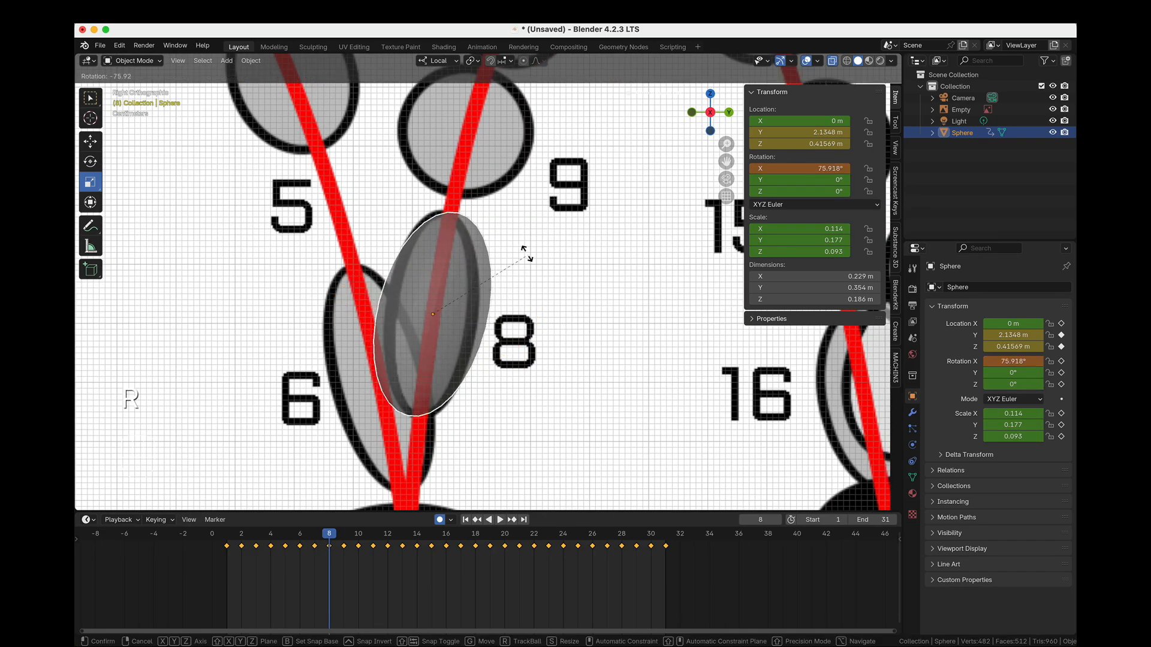
click(519, 247)
key(s)
key(z)
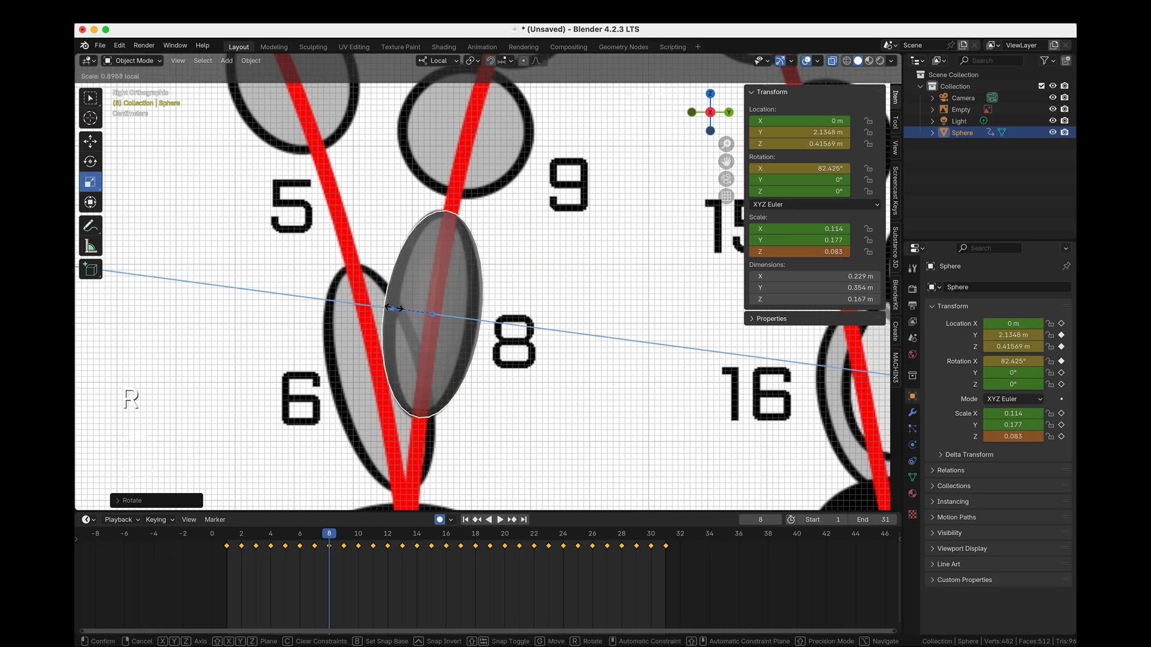
click(439, 281)
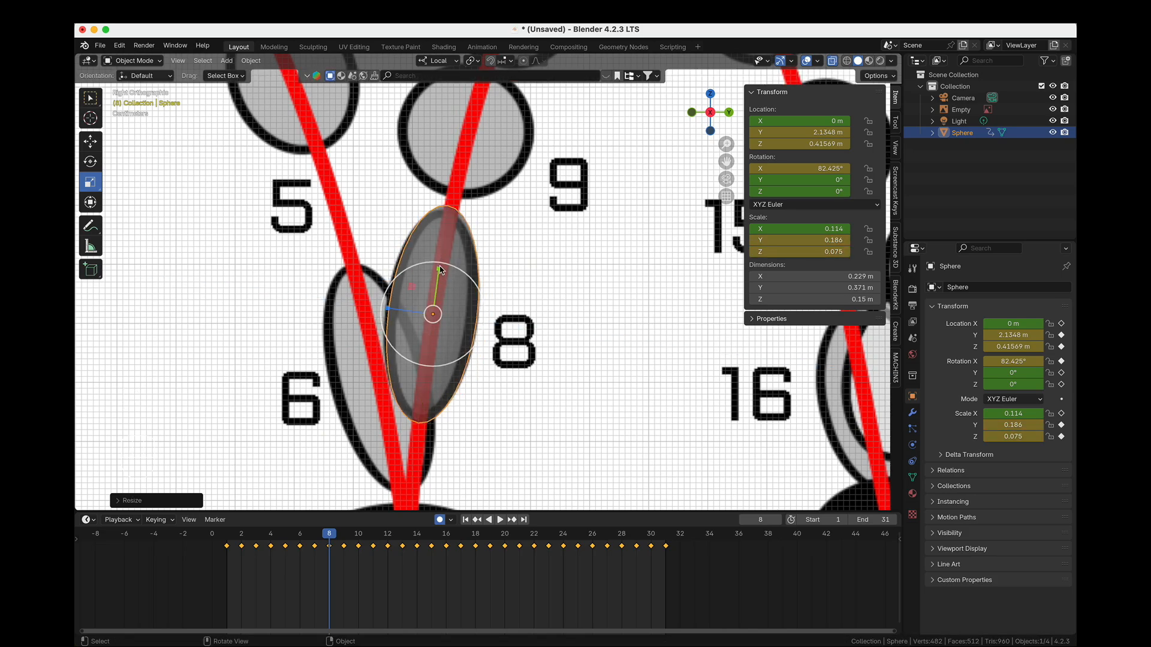
drag(797, 240, 805, 241)
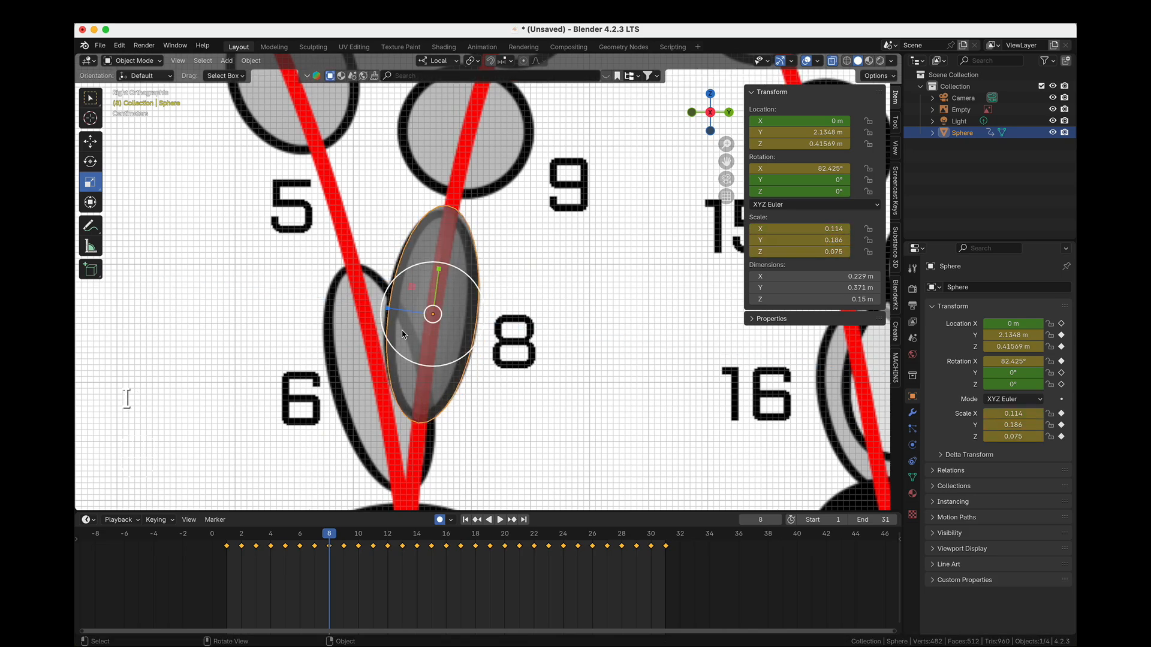
Narrow the sphere along local Z to about 0.072 to match ball 8, and keyframe its rotation and scale.
scroll(405, 303, down, 1)
key(s)
key(z)
click(399, 302)
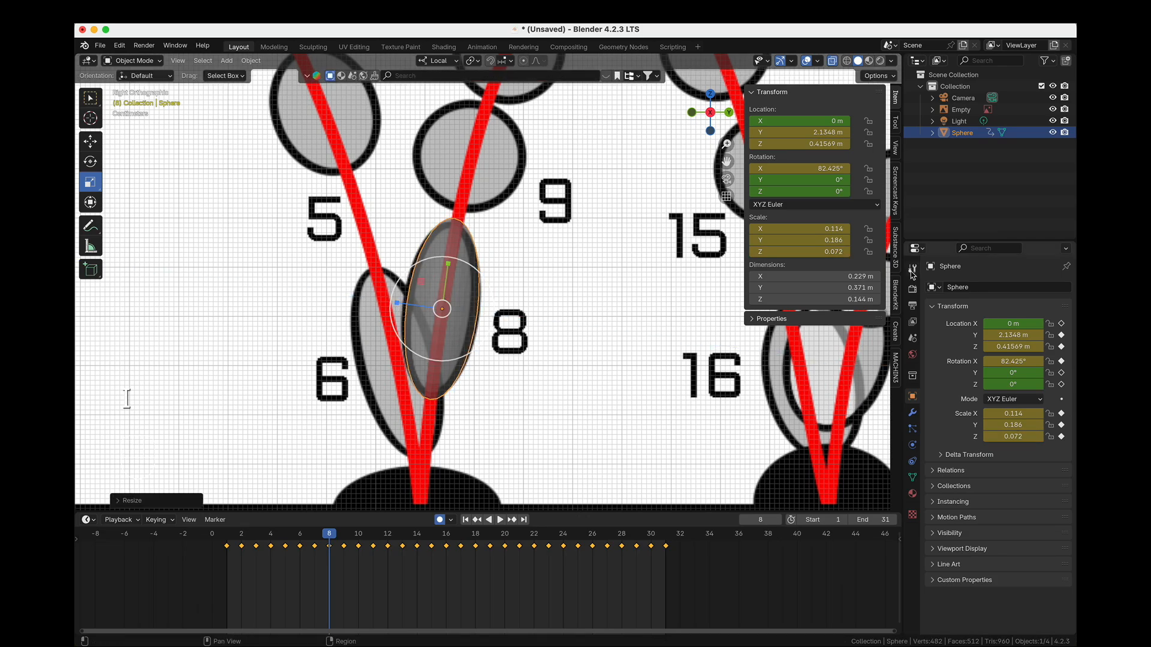
key(i)
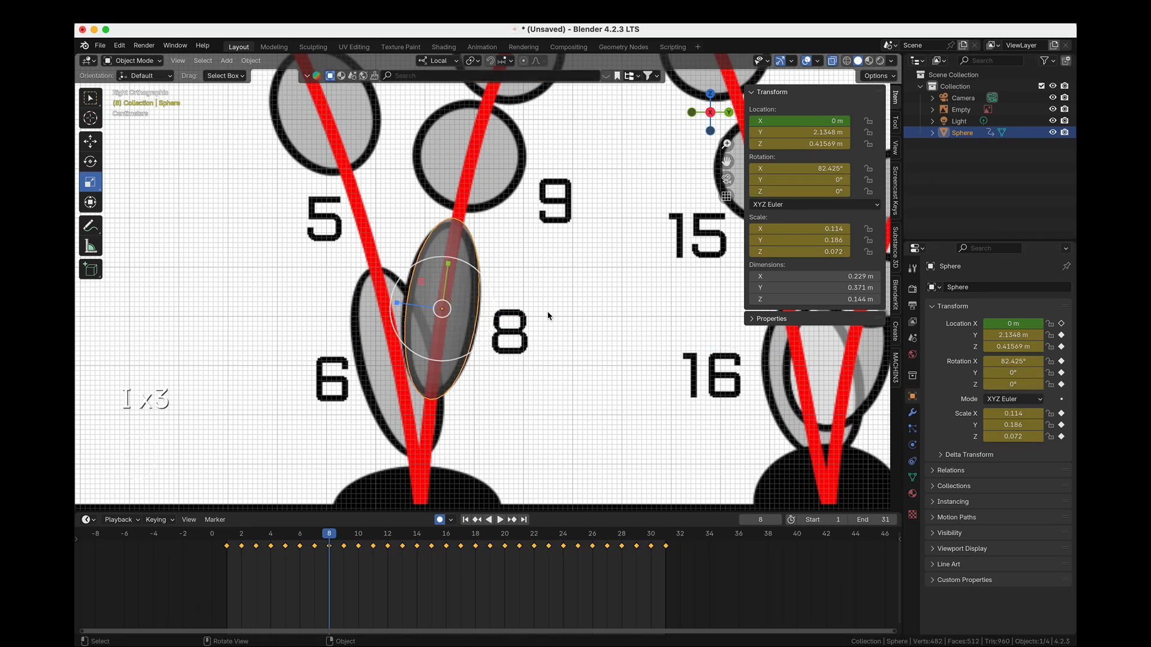
At frame 9, scale the sphere along its local axes to match ball 9, with scale about Y 0.118 and Z 0.115.
shift+middle_drag(513, 267, 480, 350)
drag(332, 536, 314, 537)
scroll(493, 411, down, 2)
shift+middle_drag(503, 421, 503, 376)
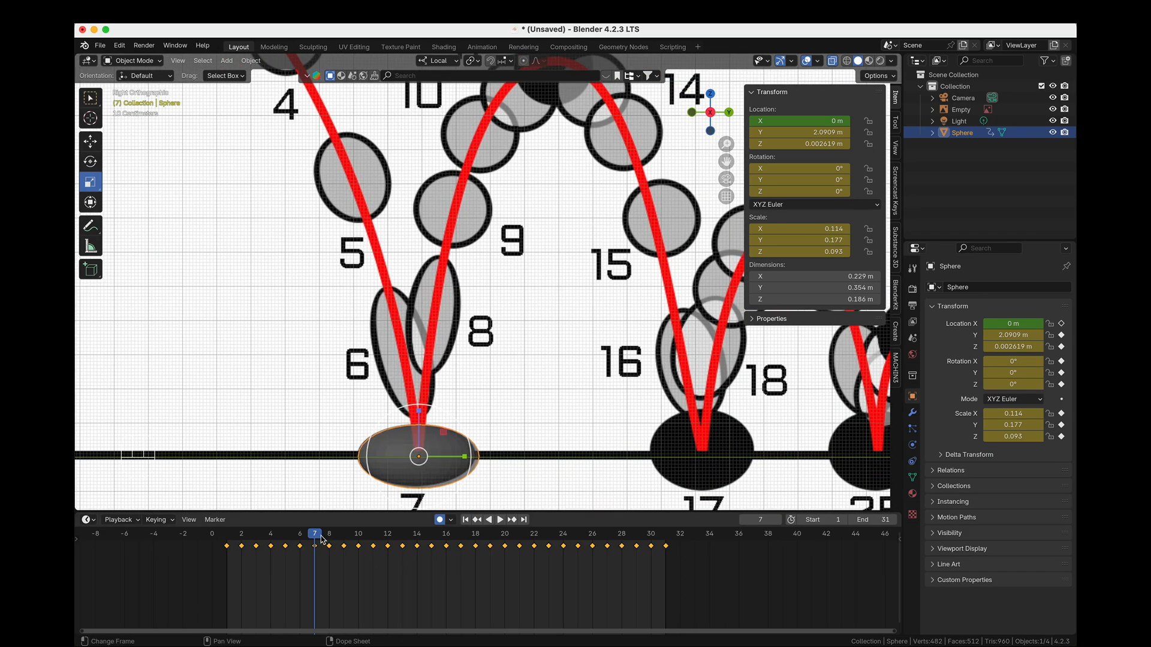
drag(322, 538, 343, 537)
key(s)
key(y)
key(y)
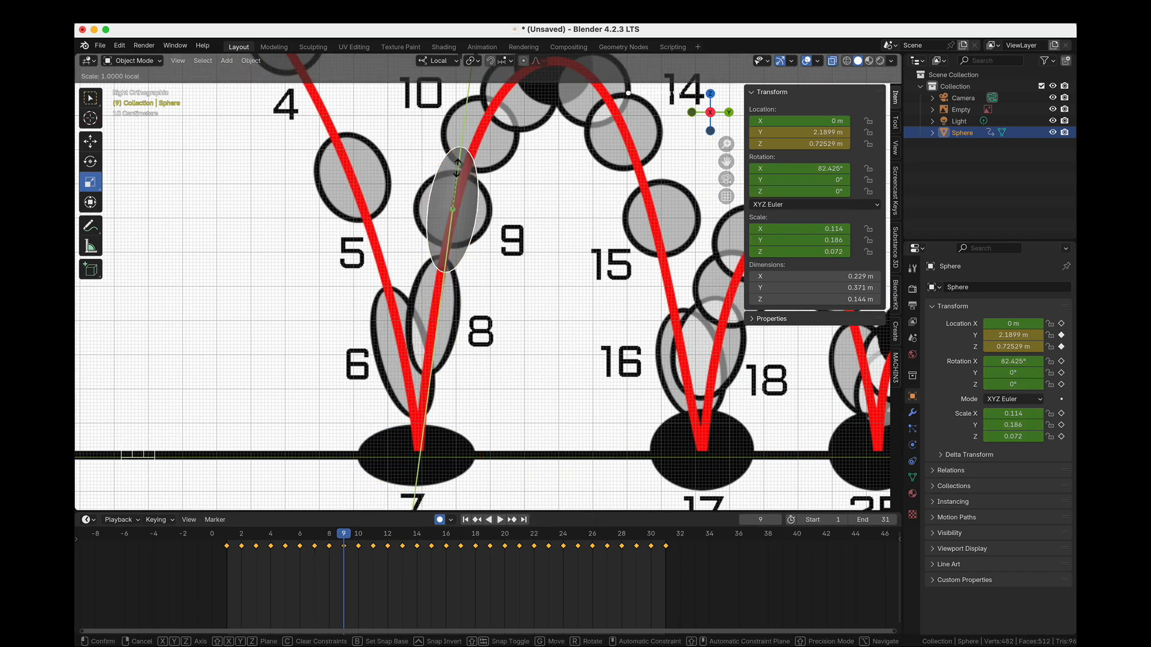
click(455, 186)
drag(415, 209, 384, 199)
drag(460, 168, 441, 200)
scroll(426, 200, up, 3)
shift+middle_drag(405, 117, 456, 237)
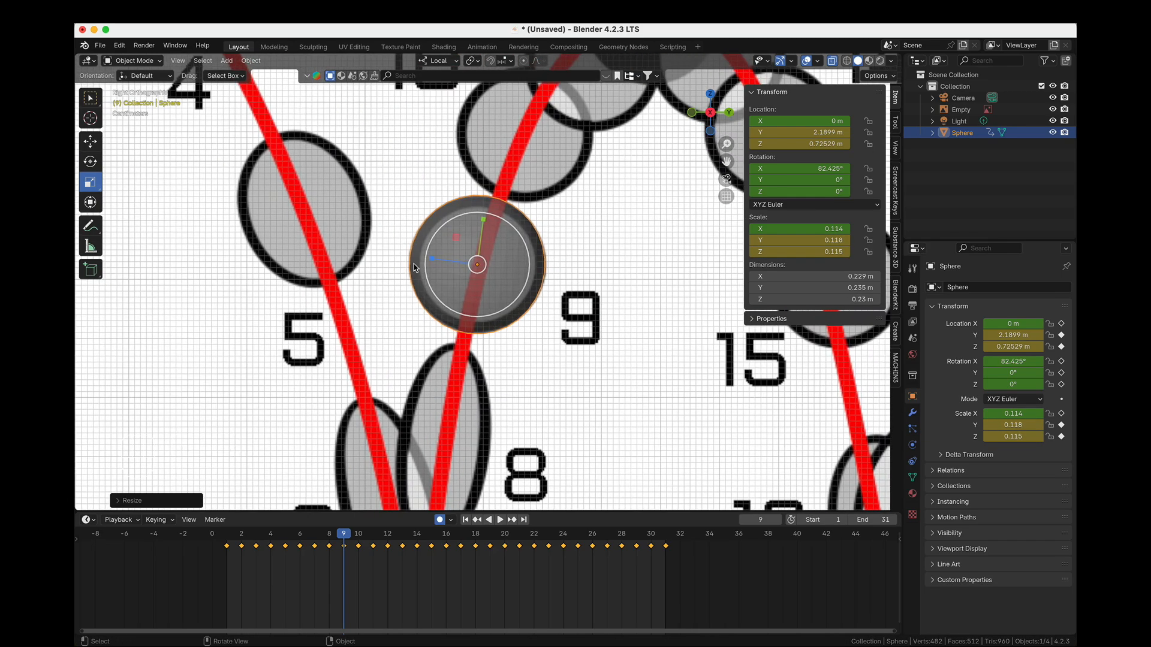
Fine-tune the sphere's size against ball 9 and keyframe its scale at frame 9.
drag(455, 237, 457, 238)
shift+middle_drag(590, 207, 467, 309)
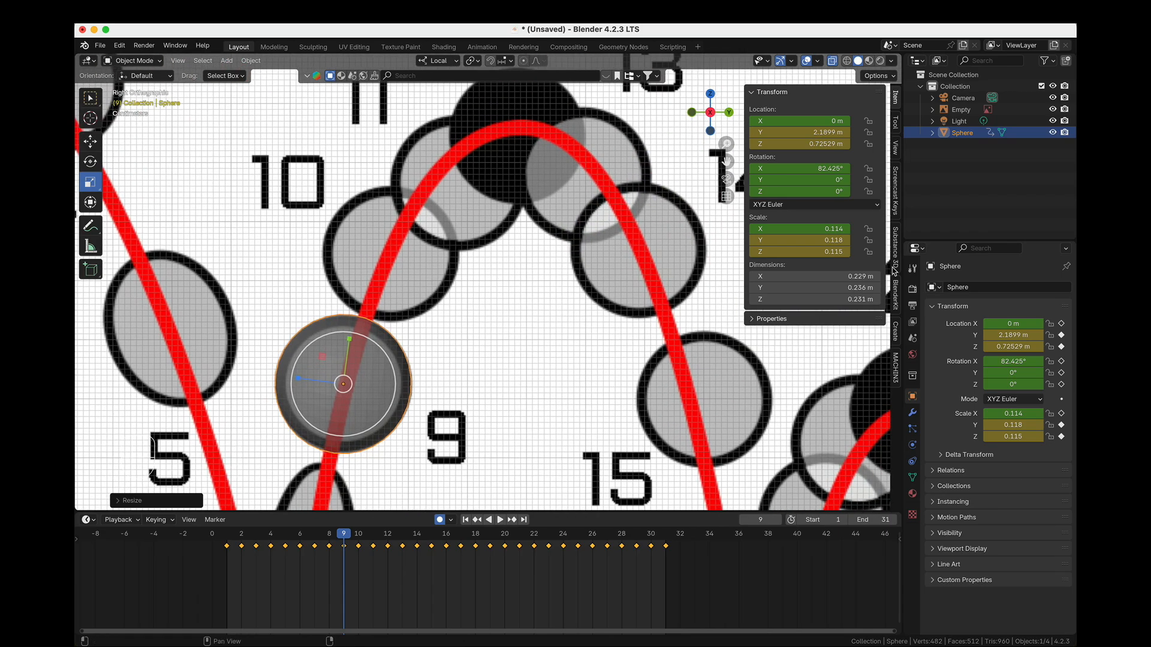
key(i)
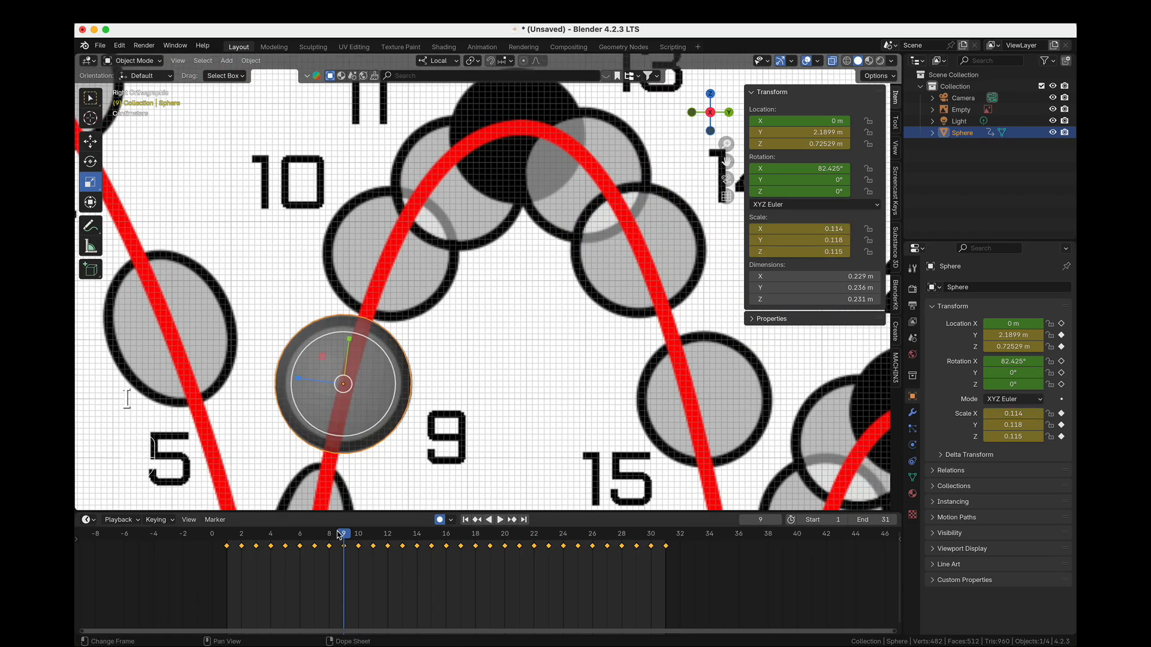
At frame 17, rotate the sphere roughly horizontal on X and stretch it along local Z to about 0.150 to match ball 17.
key(space)
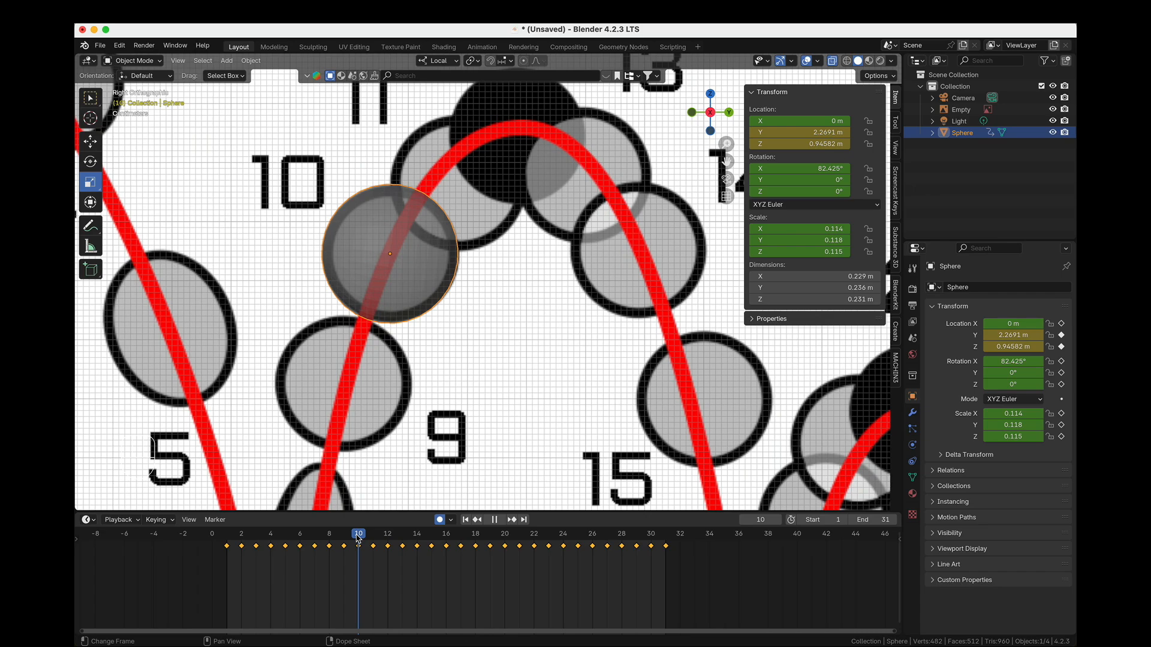
drag(357, 538, 431, 537)
key(shift)
shift+middle_drag(581, 421, 173, 183)
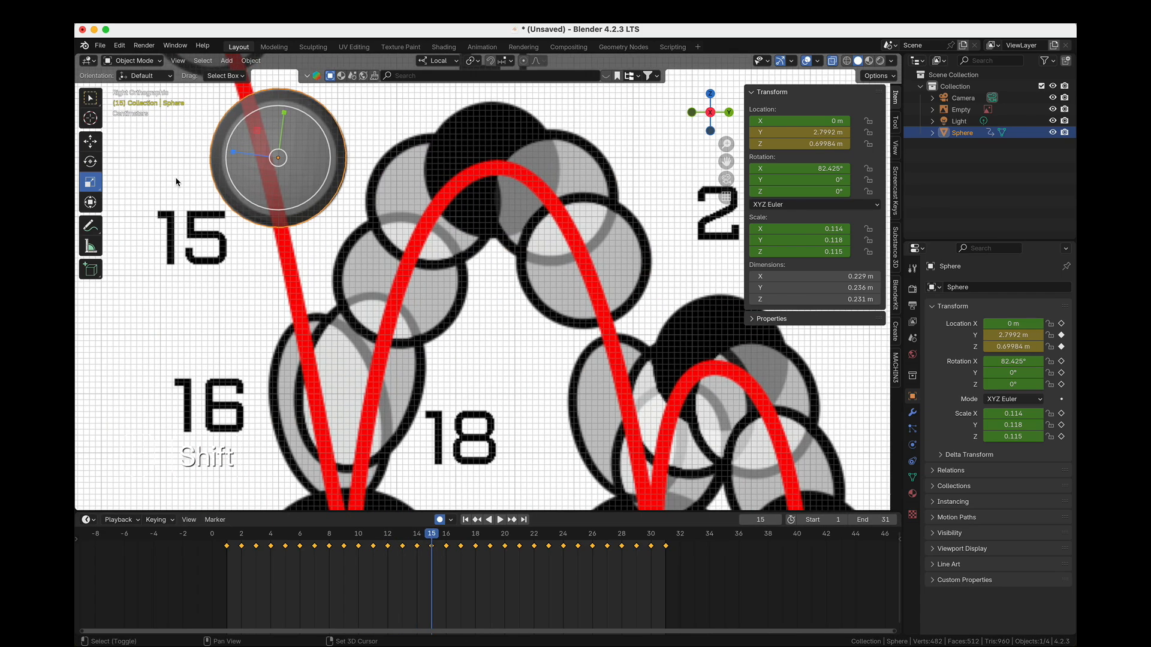
click(445, 537)
shift+middle_drag(456, 427, 531, 235)
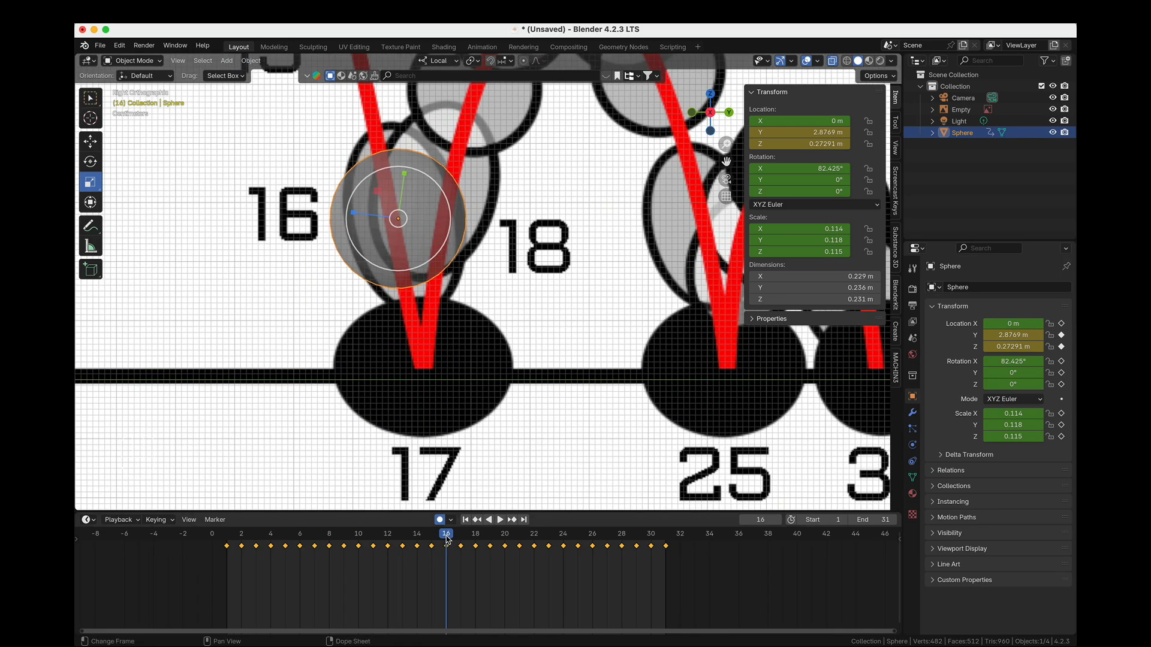
shift+middle_drag(472, 198, 492, 241)
key(Right)
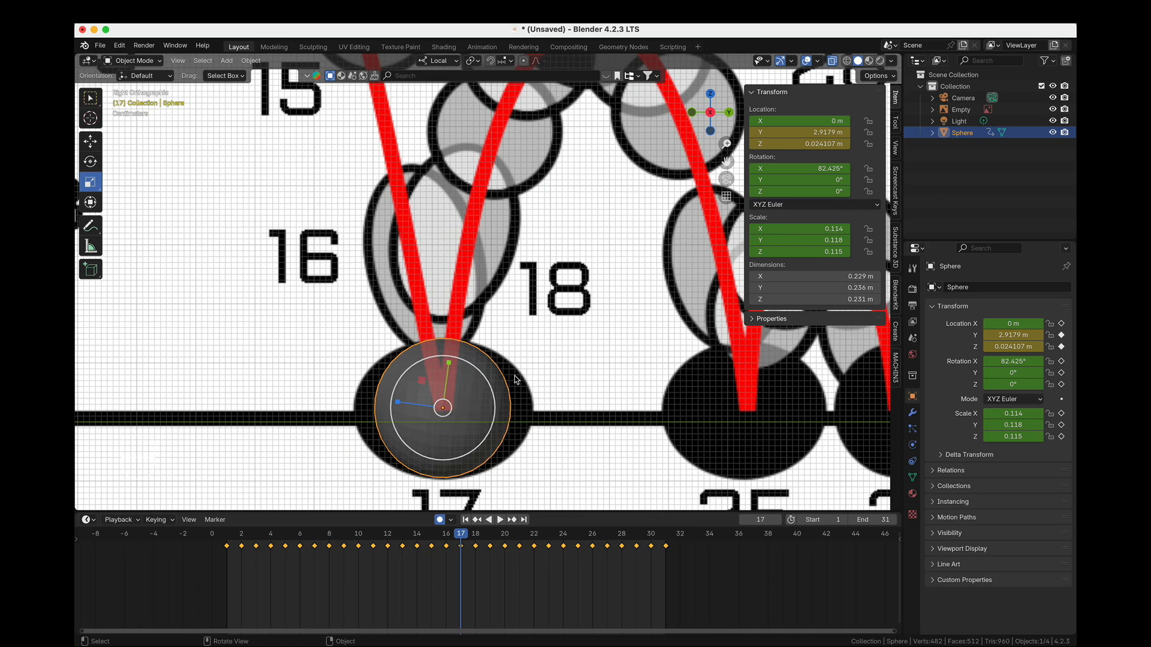
key(r)
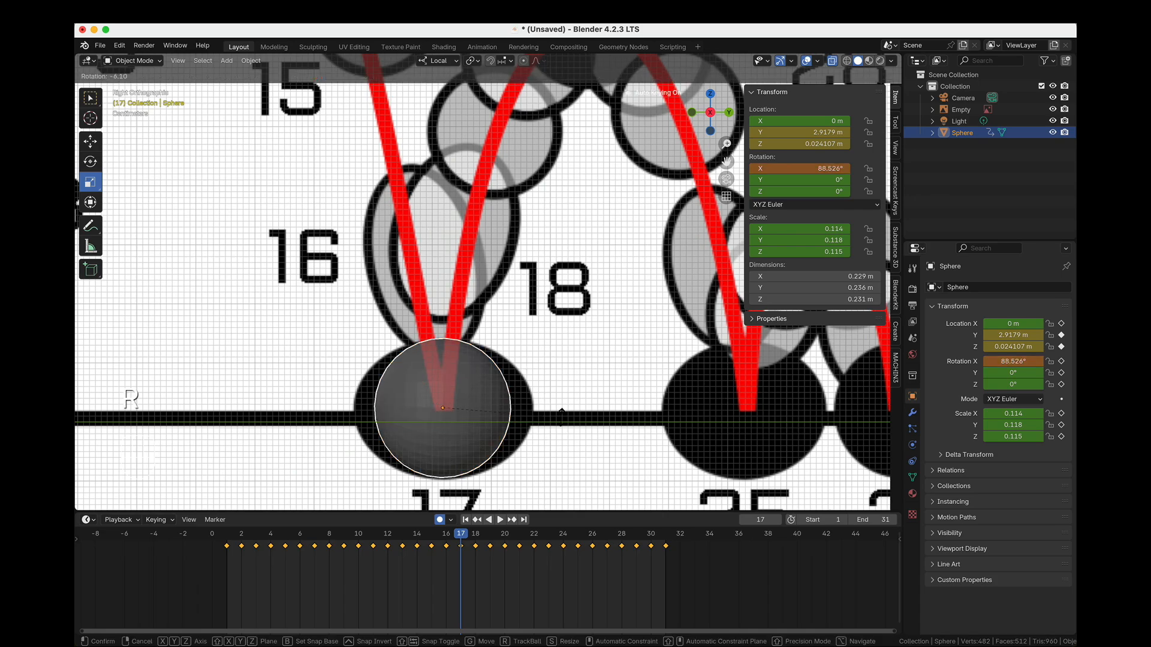
click(564, 411)
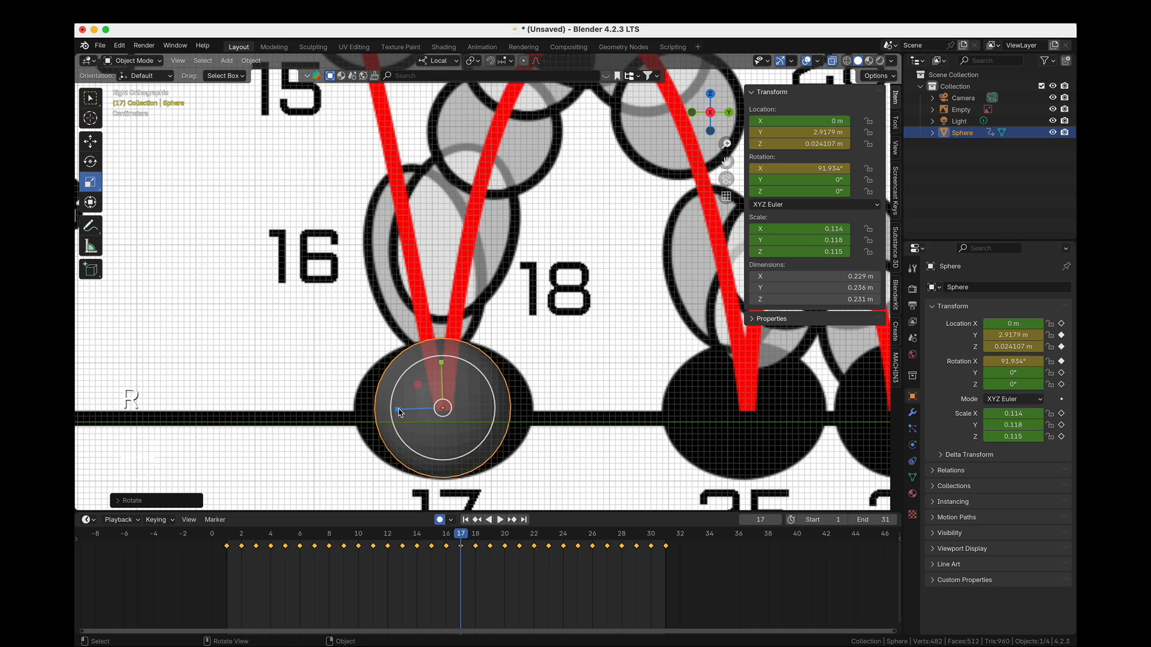
drag(396, 409, 377, 408)
Rotate the sphere to about 90.03° on X, move it to about Y 2.9199 m, Z 0.0221 m, and keyframe its rotation and scale.
key(r)
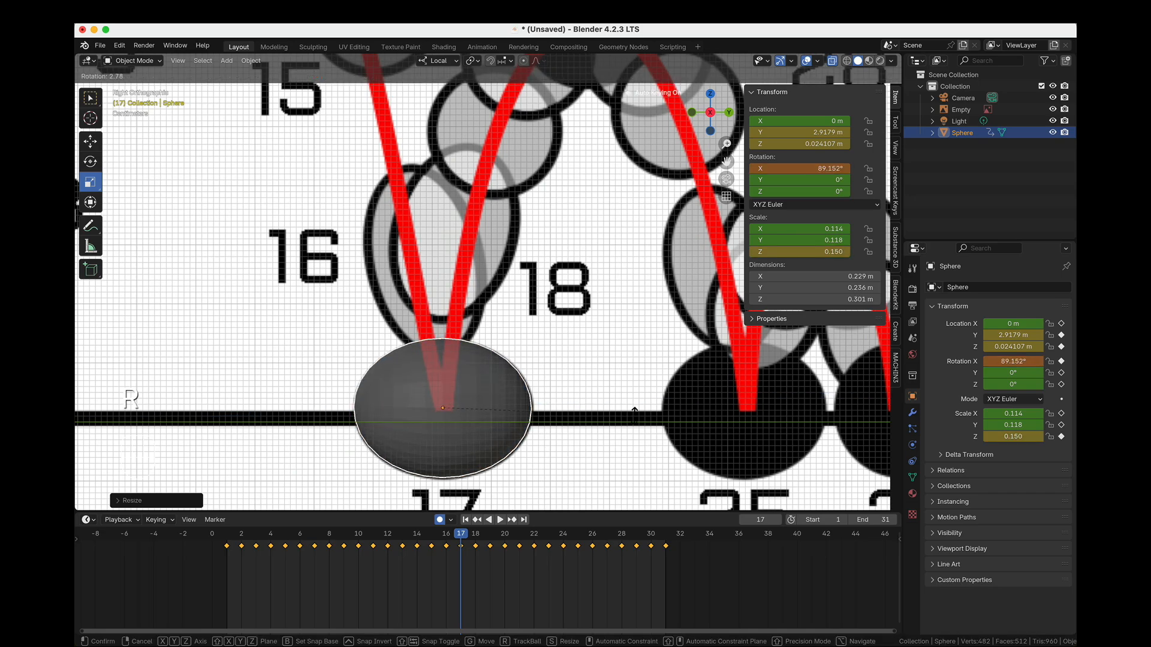
click(634, 406)
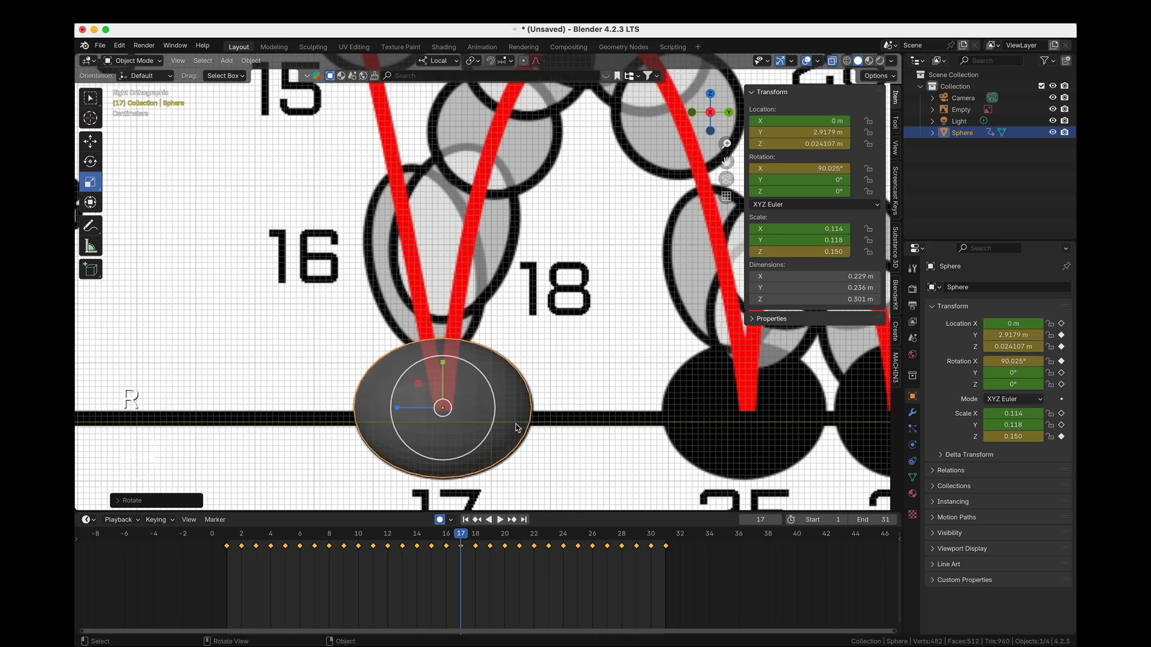
key(g)
click(516, 422)
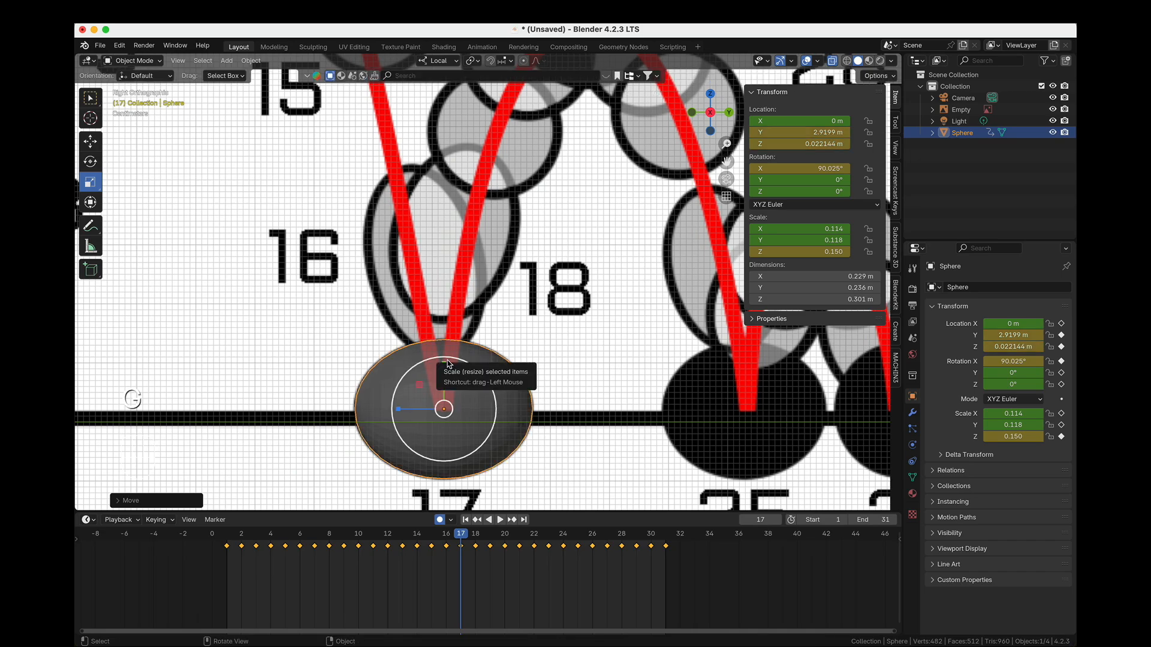
key(i)
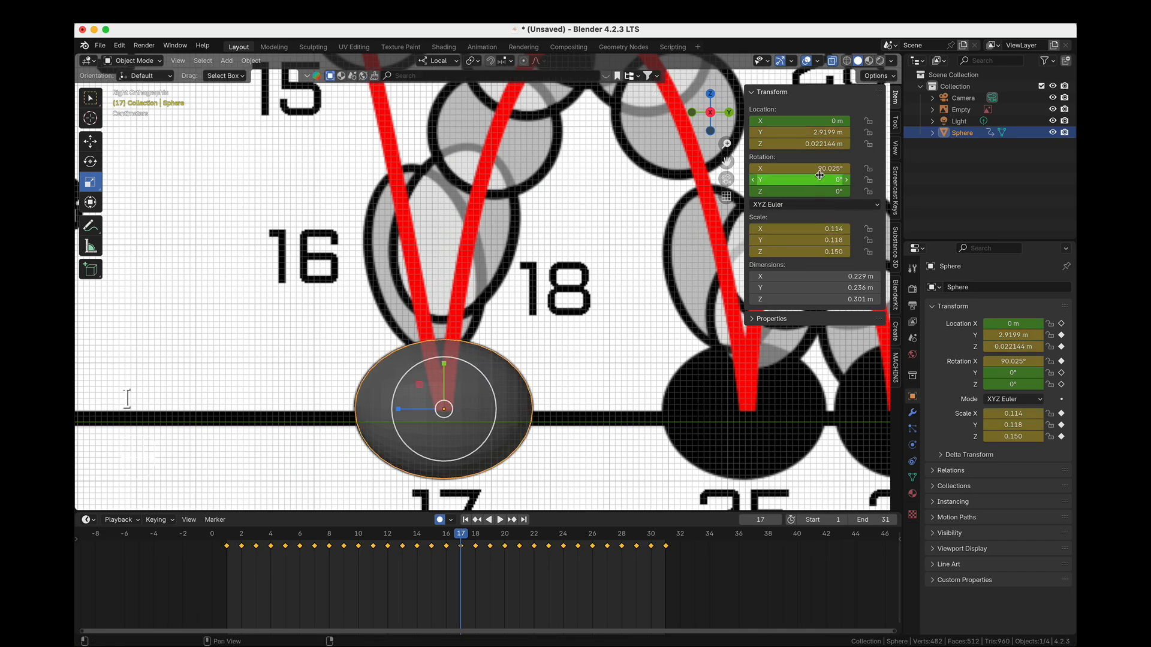
key(i)
At frame 16, rotate the sphere to about 11.43° on X and scale it locally to about Y 0.105 and Z 0.159.
key(Left)
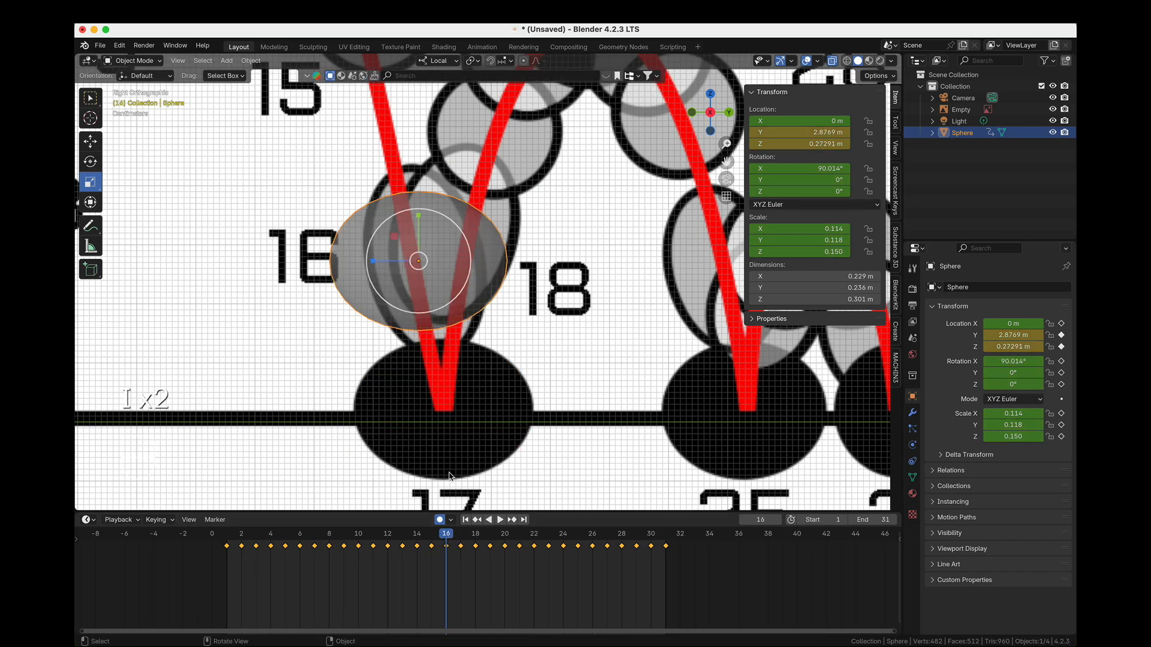
key(r)
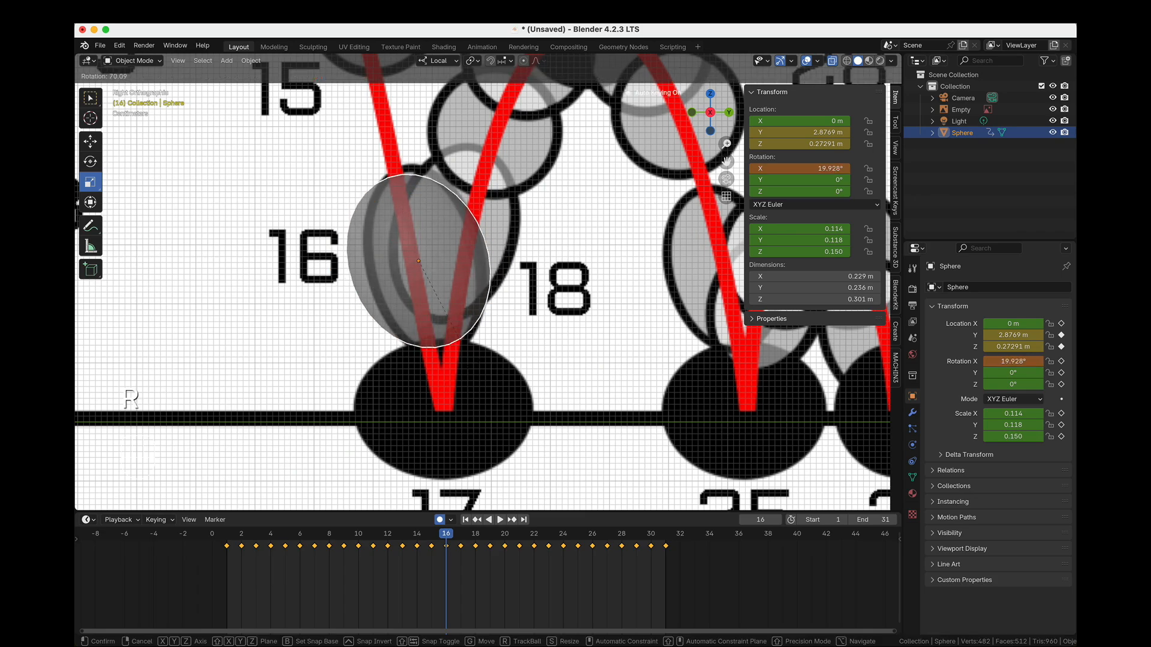
click(456, 368)
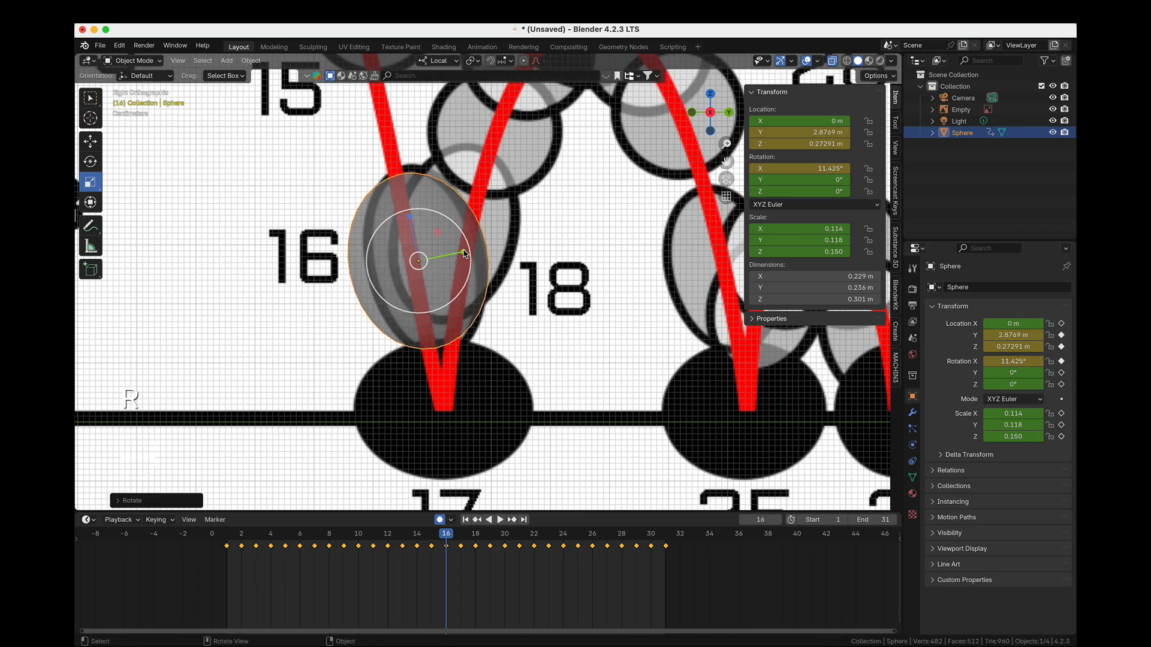
drag(463, 252, 461, 251)
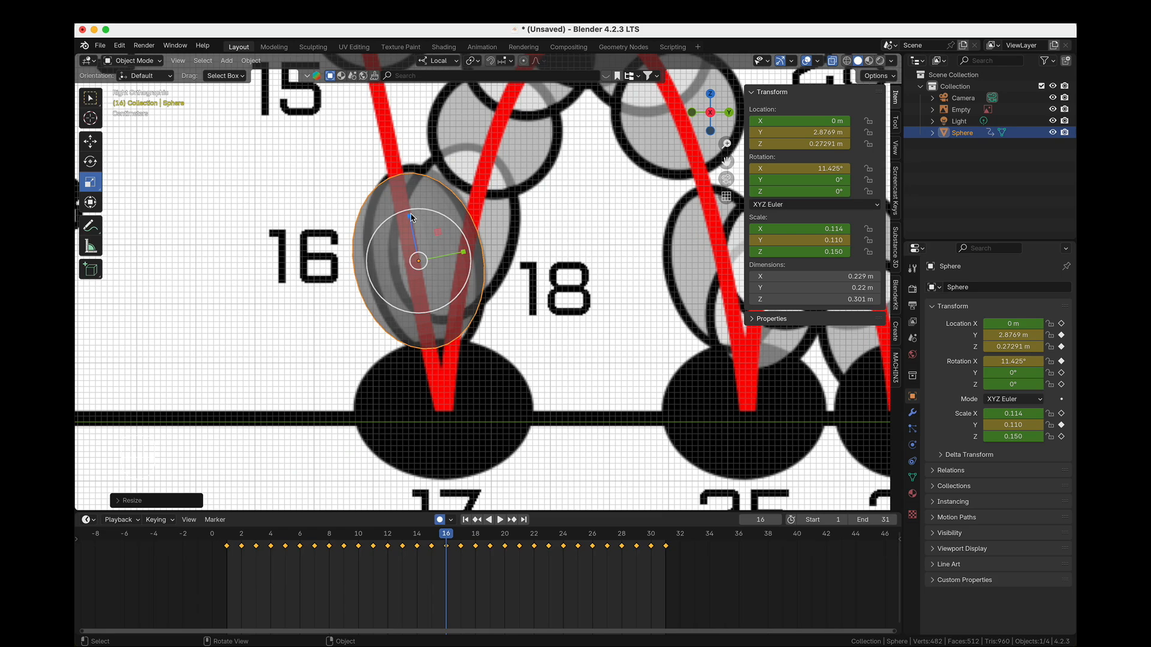
drag(412, 222, 413, 220)
drag(464, 252, 457, 252)
Move the sphere to about Y 2.8858 m, Z 0.271 m, stretch local Z to about 0.167, and keyframe its rotation and scale at frame 16.
key(g)
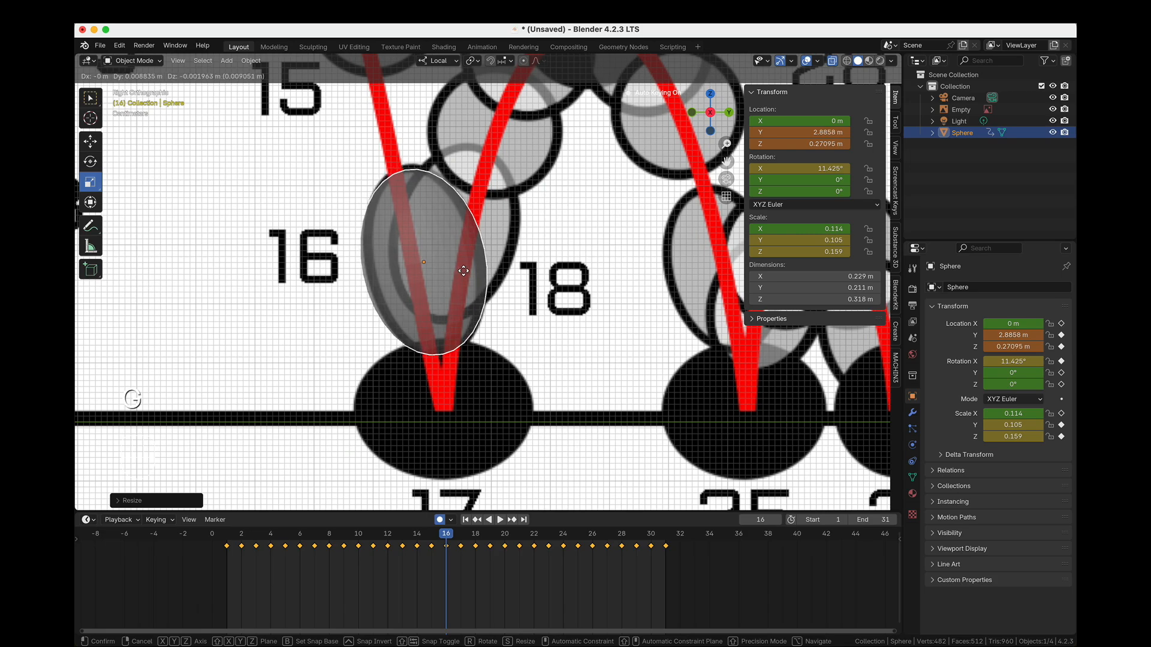
click(464, 280)
drag(415, 218, 428, 228)
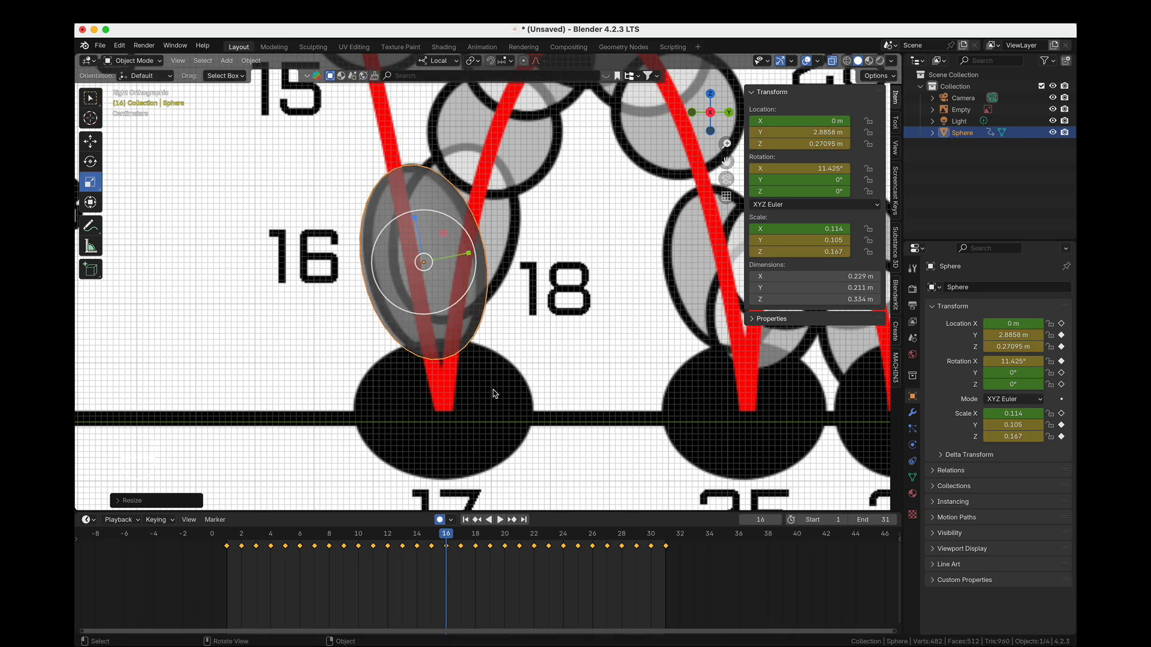
key(i)
key(i)
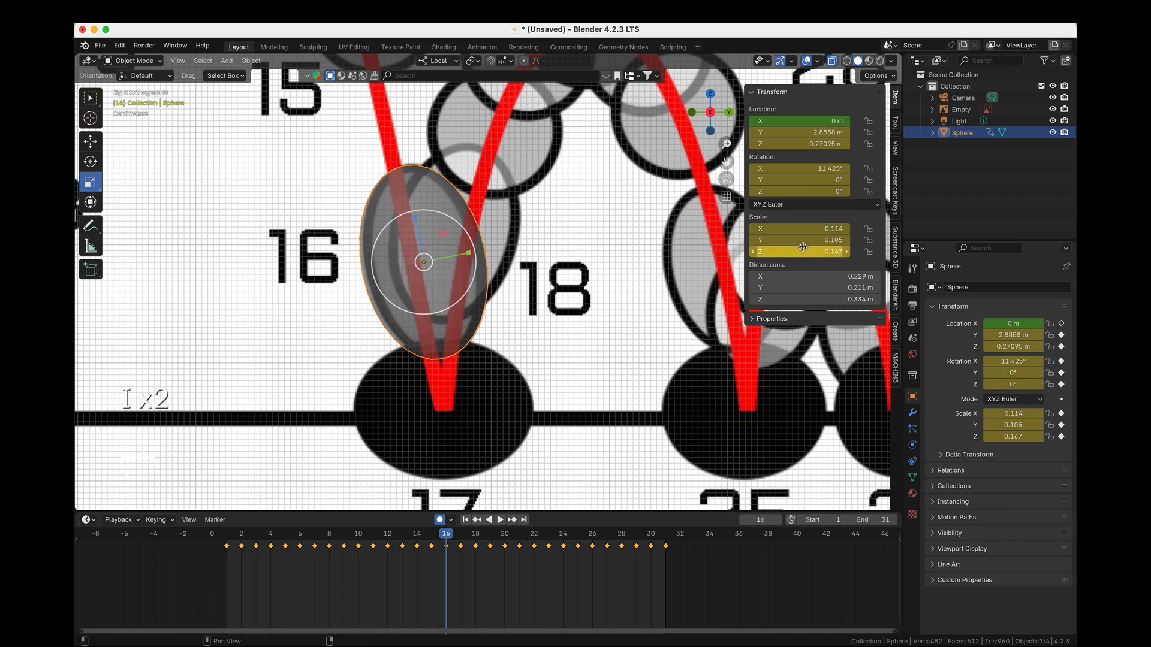
At frame 15, shrink the sphere along local Z to about 0.115 to match ball 15.
key(space)
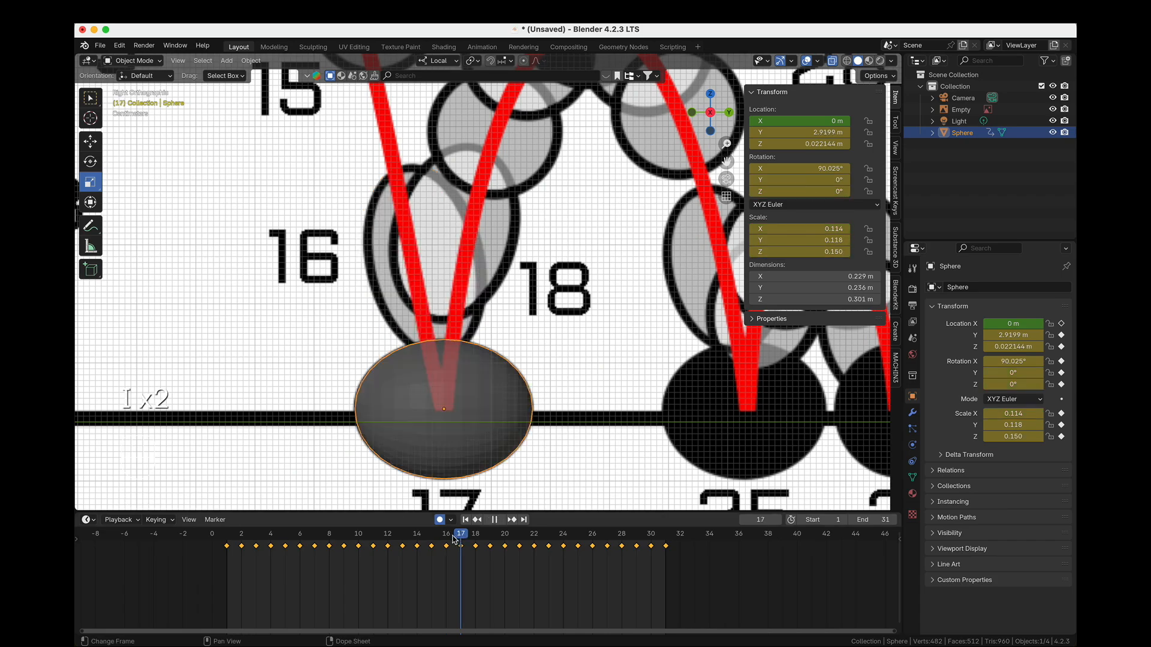
drag(452, 536, 437, 537)
scroll(423, 107, down, 2)
shift+middle_drag(423, 107, 435, 272)
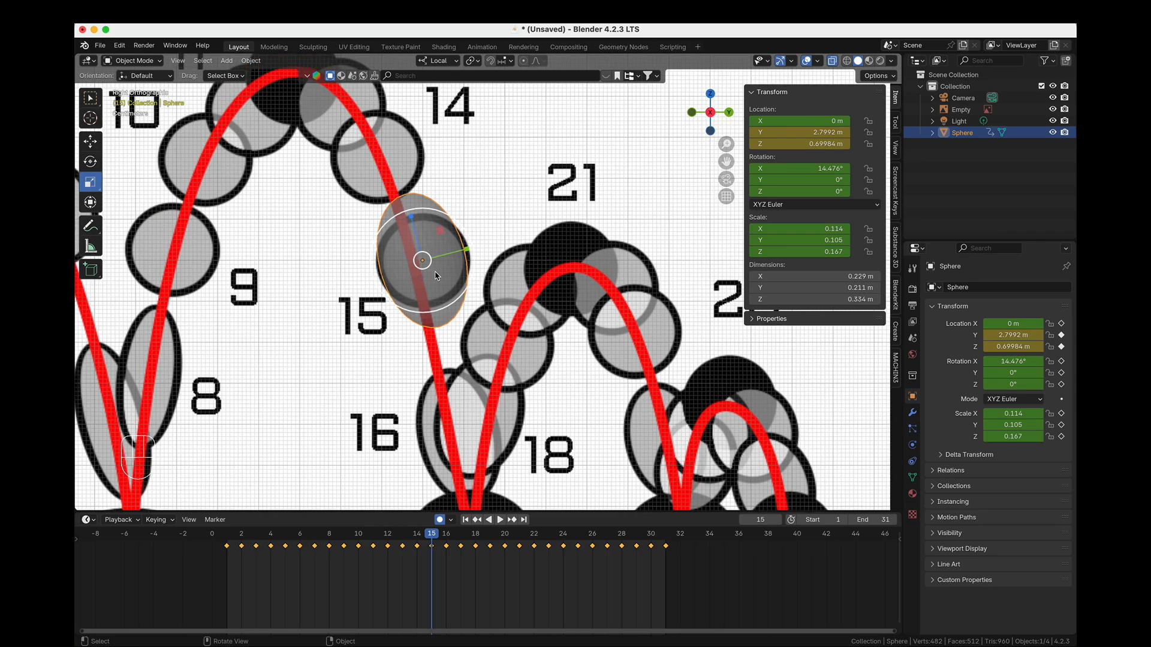
key(s)
key(z)
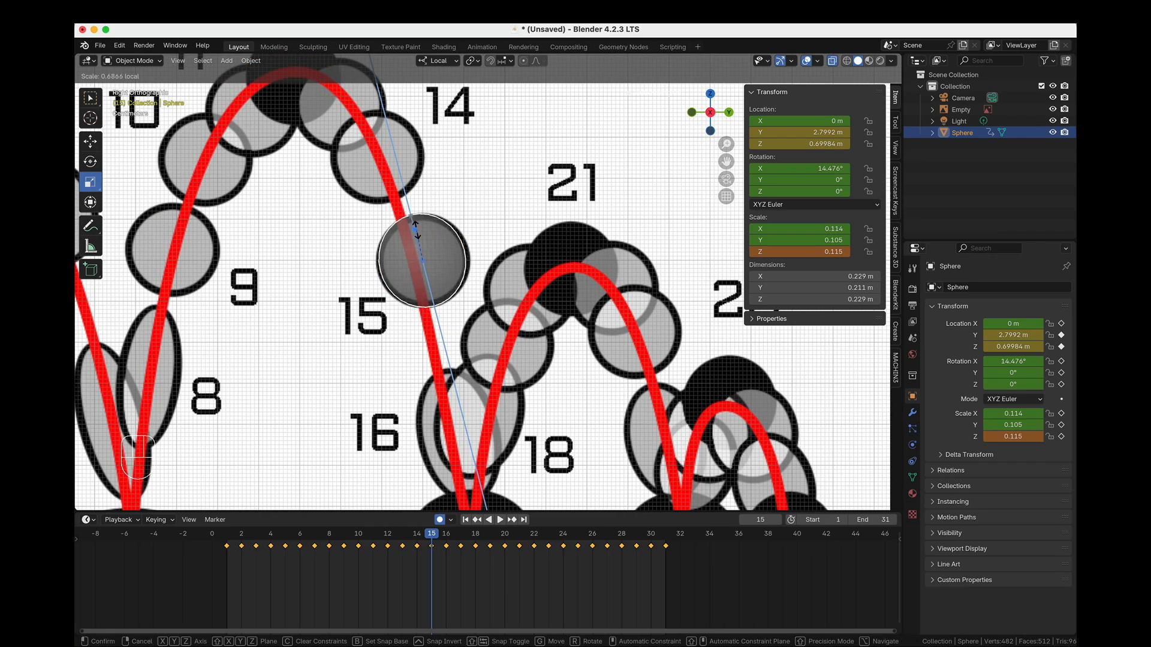
click(420, 235)
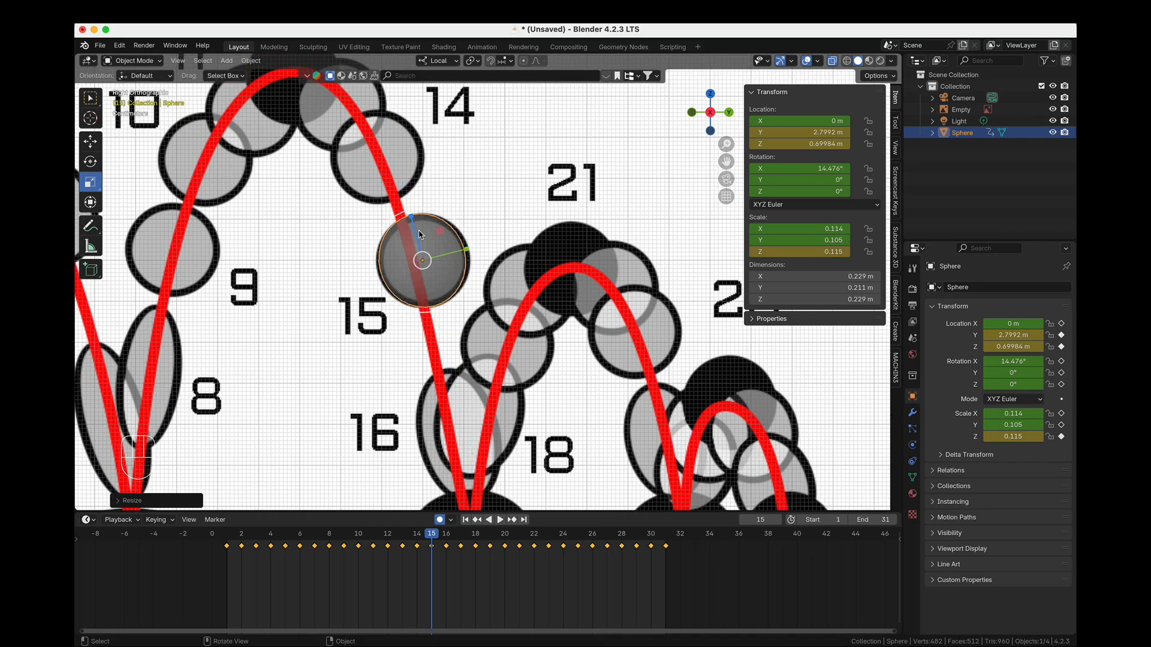
Check the sphere's interpolated shape against the reference balls between frames 9 and 14.
click(416, 538)
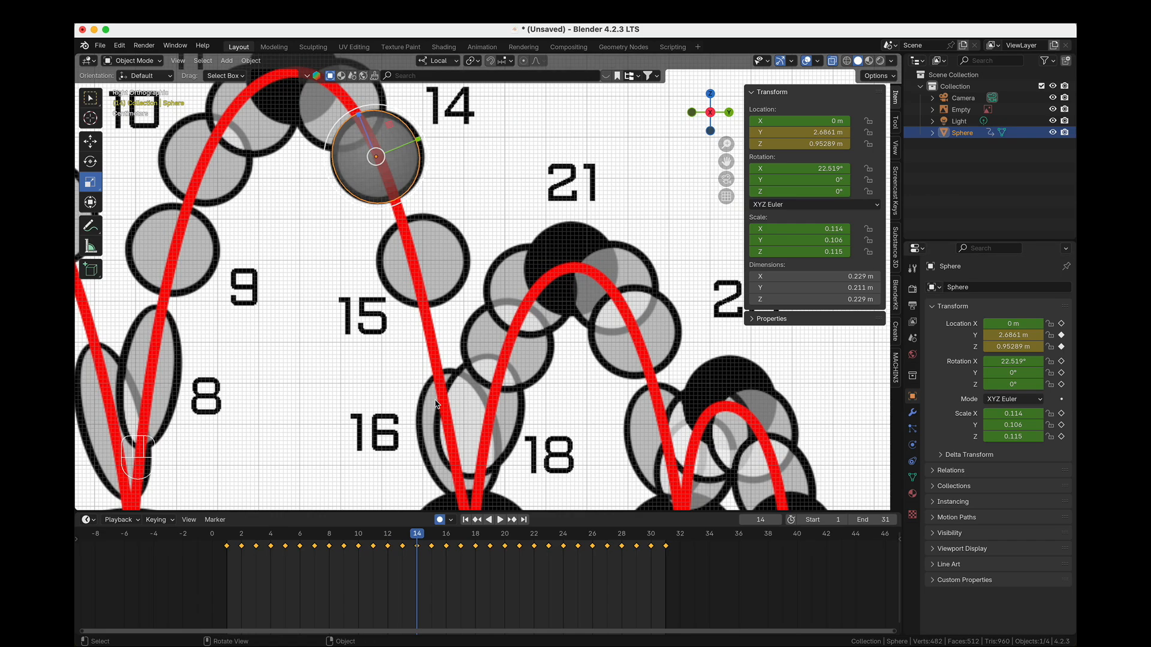
drag(416, 541, 347, 542)
shift+middle_drag(293, 296, 399, 356)
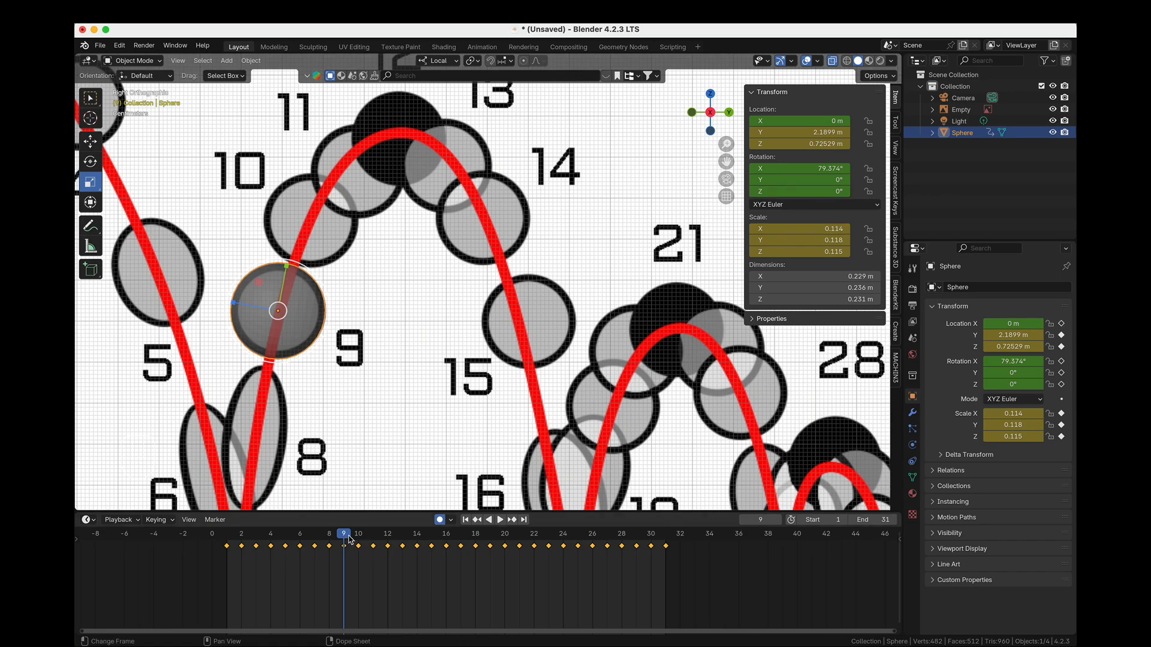
mouse_move(346, 542)
mouse_down()
mouse_move(299, 544)
mouse_move(388, 550)
mouse_move(358, 550)
mouse_up()
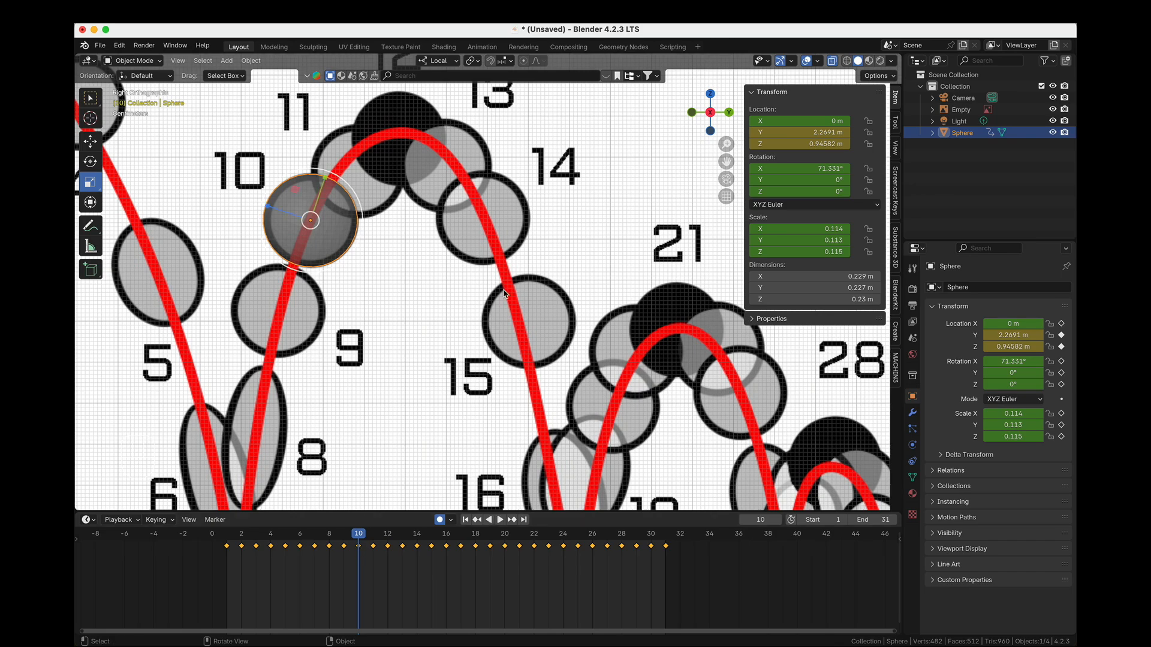
click(371, 533)
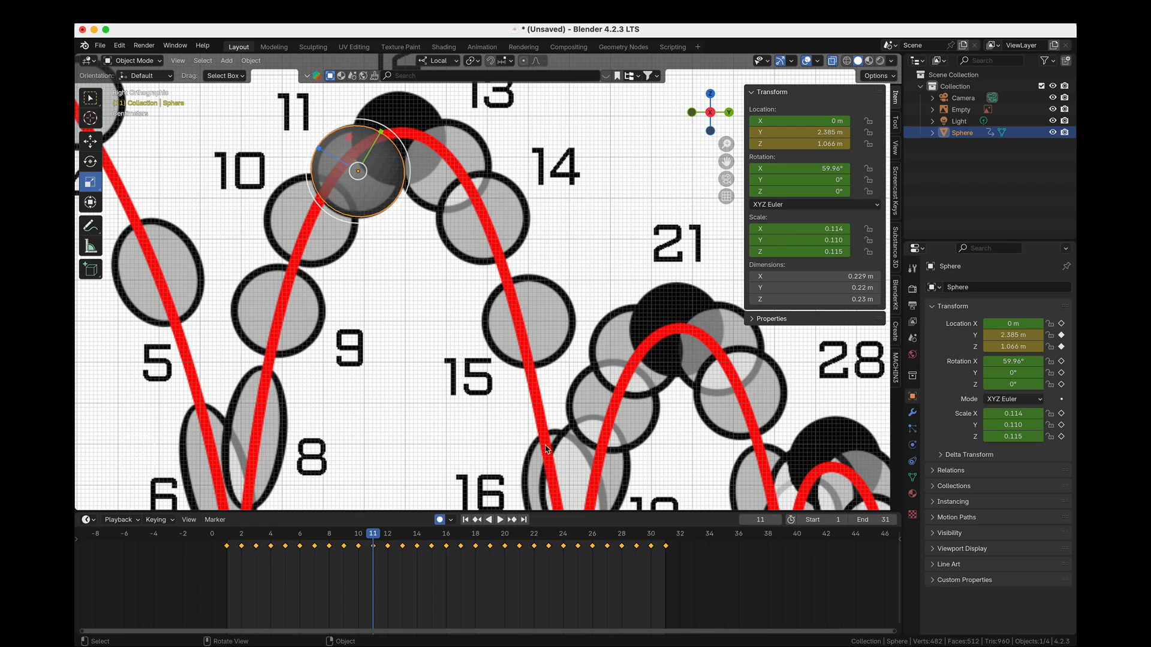
drag(372, 533, 407, 537)
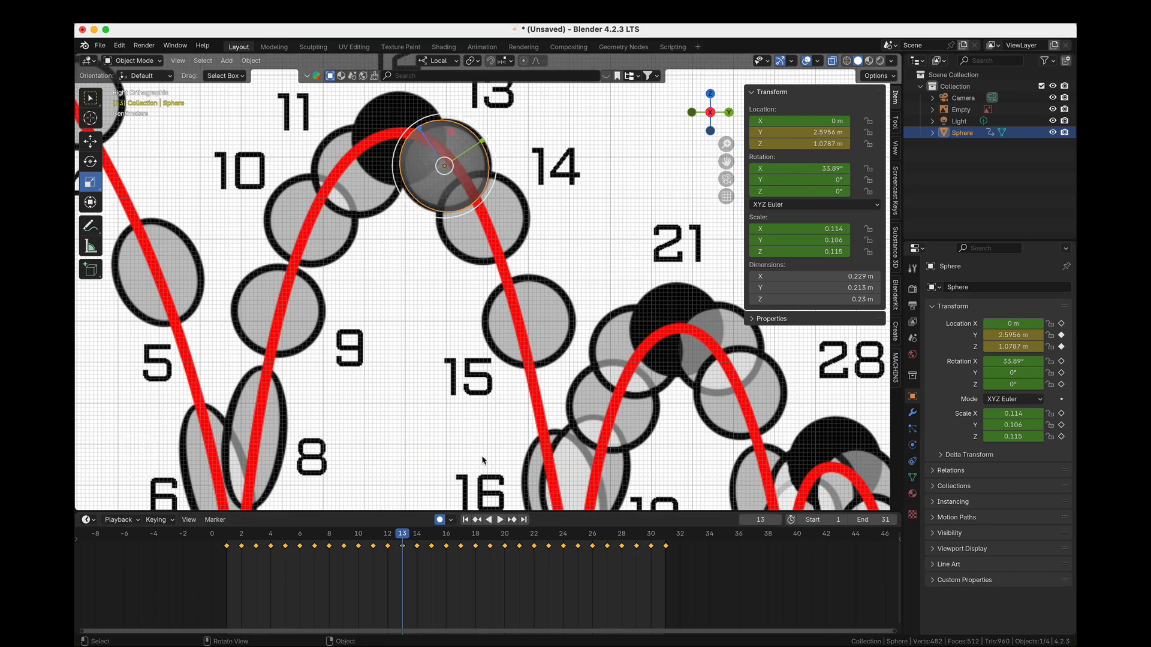
drag(402, 537, 363, 548)
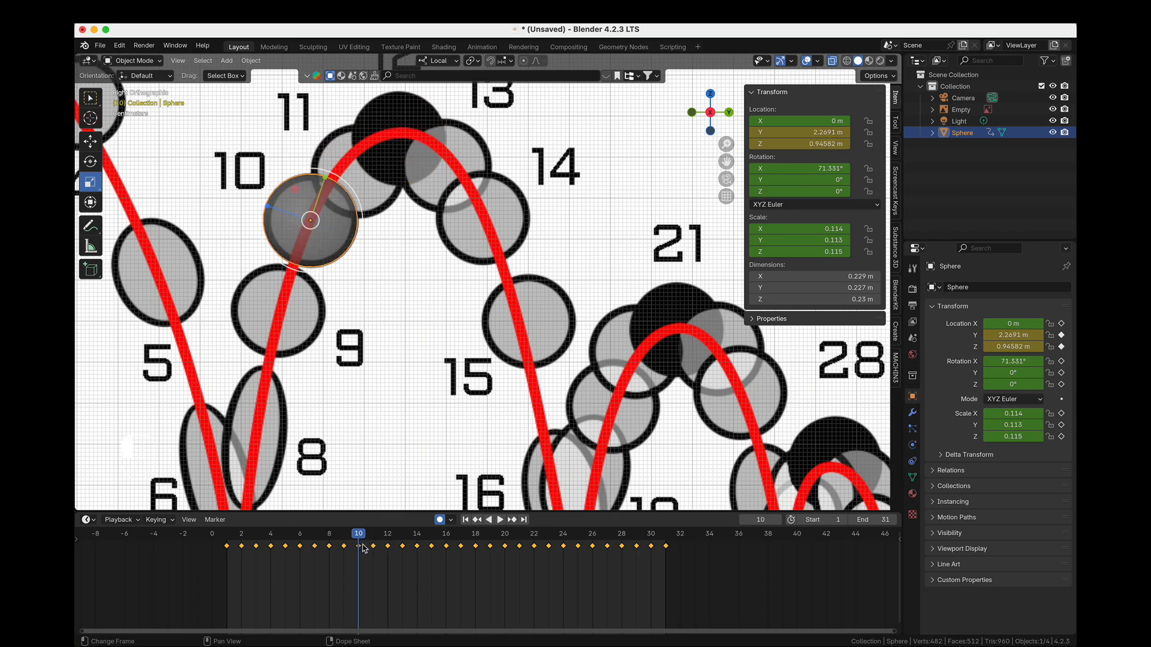
At frame 10, set the sphere's X, Y and Z scale all to 0.1143.
scroll(470, 303, down, 3)
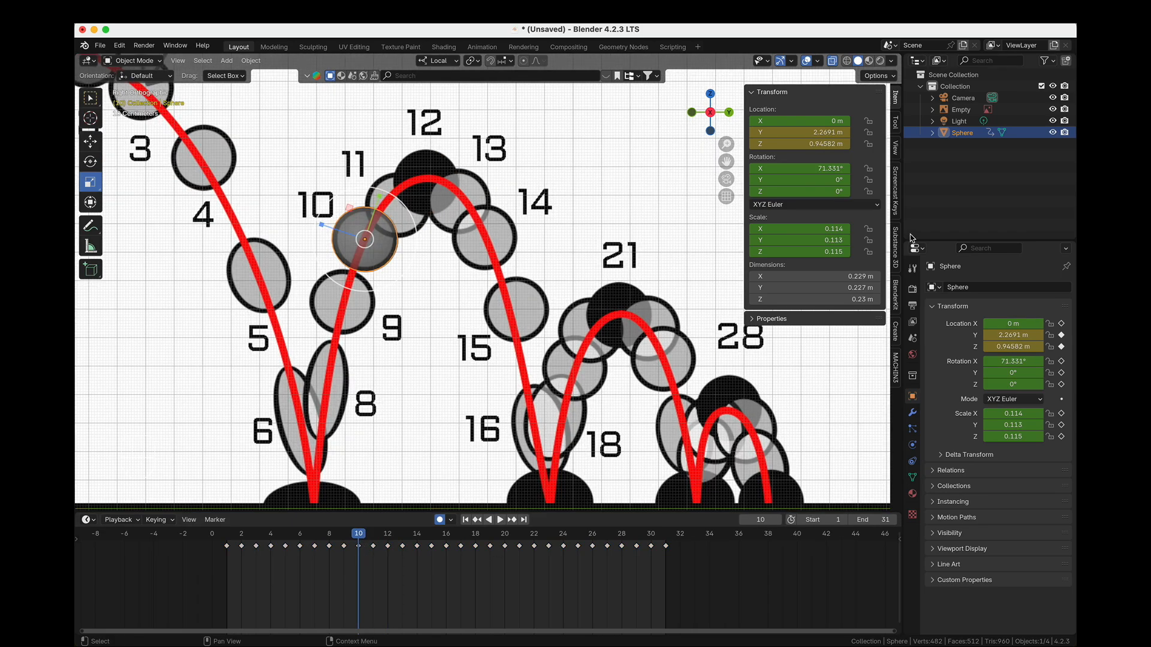
click(832, 229)
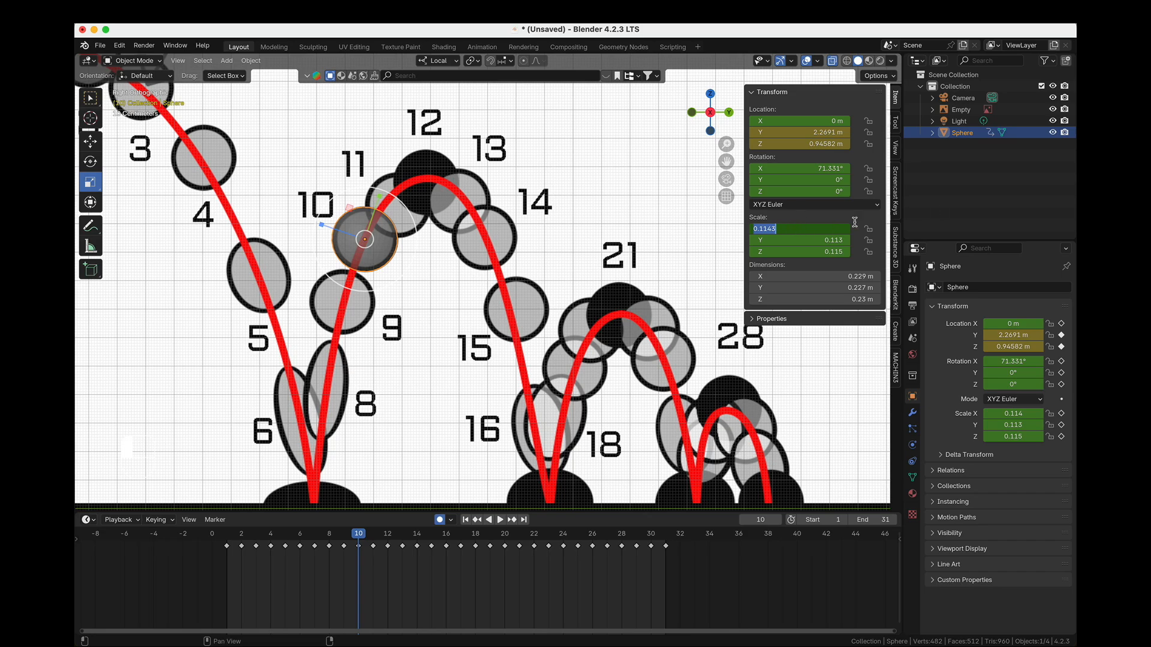
click(394, 587)
mouse_move(363, 539)
mouse_down()
mouse_move(431, 534)
mouse_move(359, 540)
mouse_up()
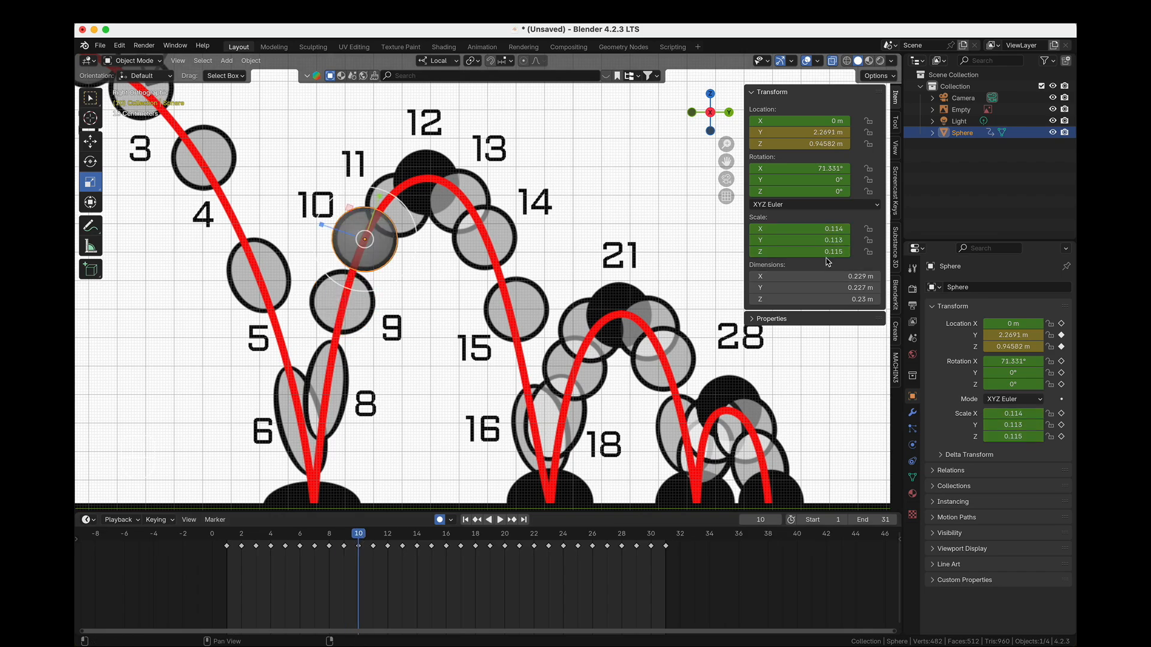
drag(821, 229, 821, 252)
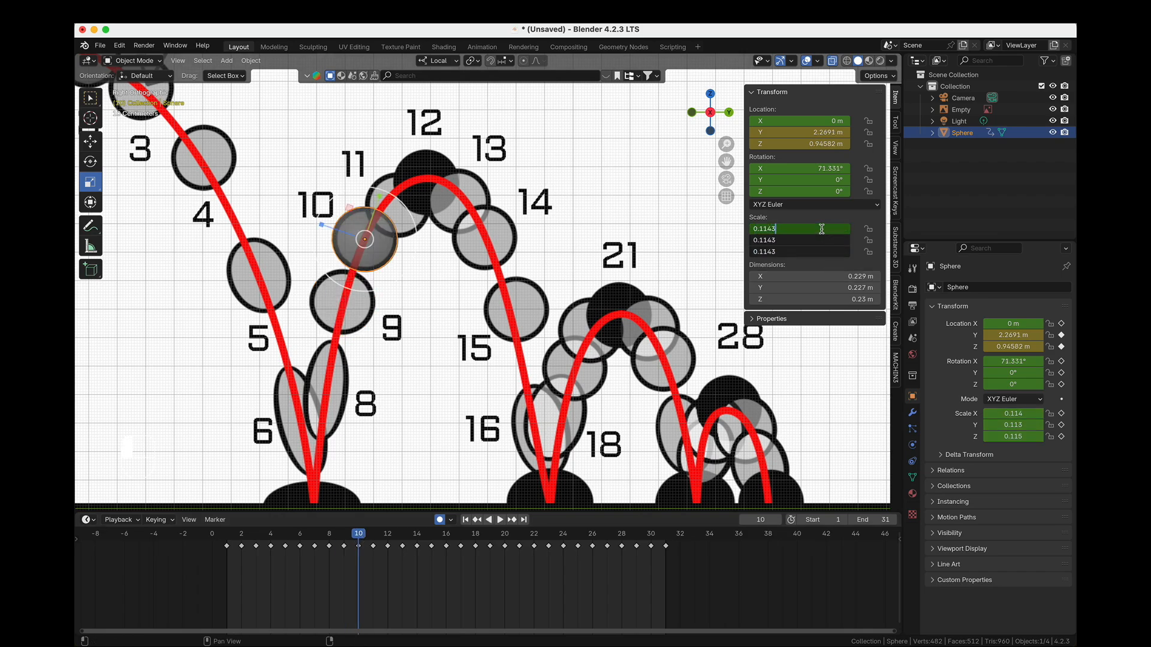
key(Return)
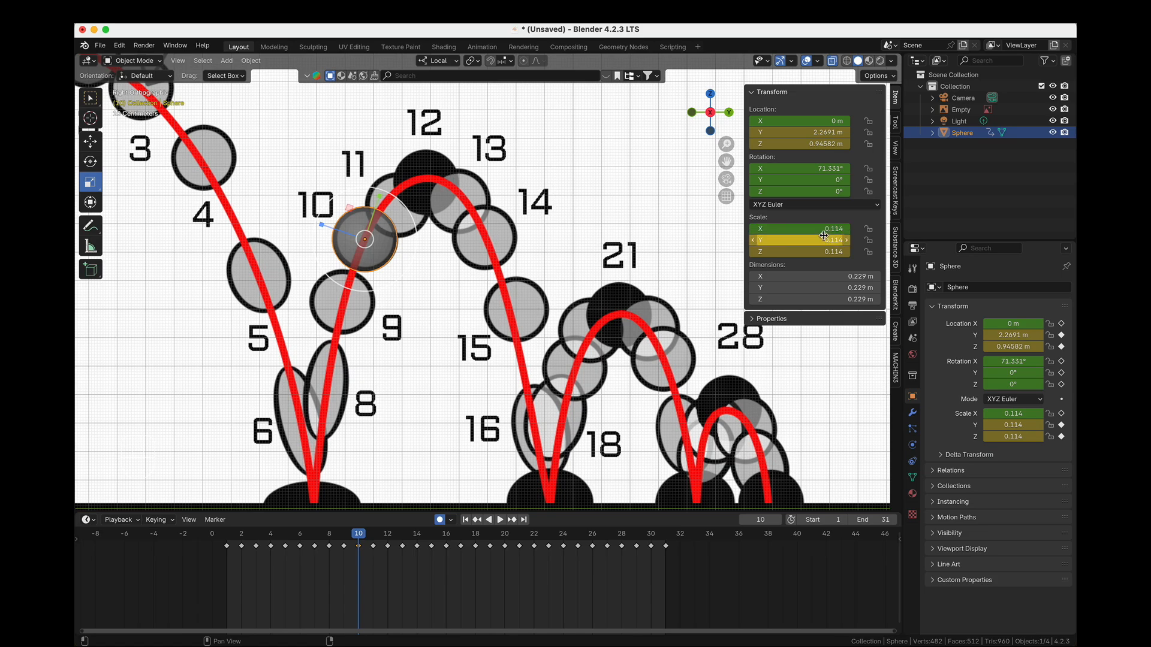
At frame 15, set the sphere to a uniform scale of 0.114 on all three axes.
key(space)
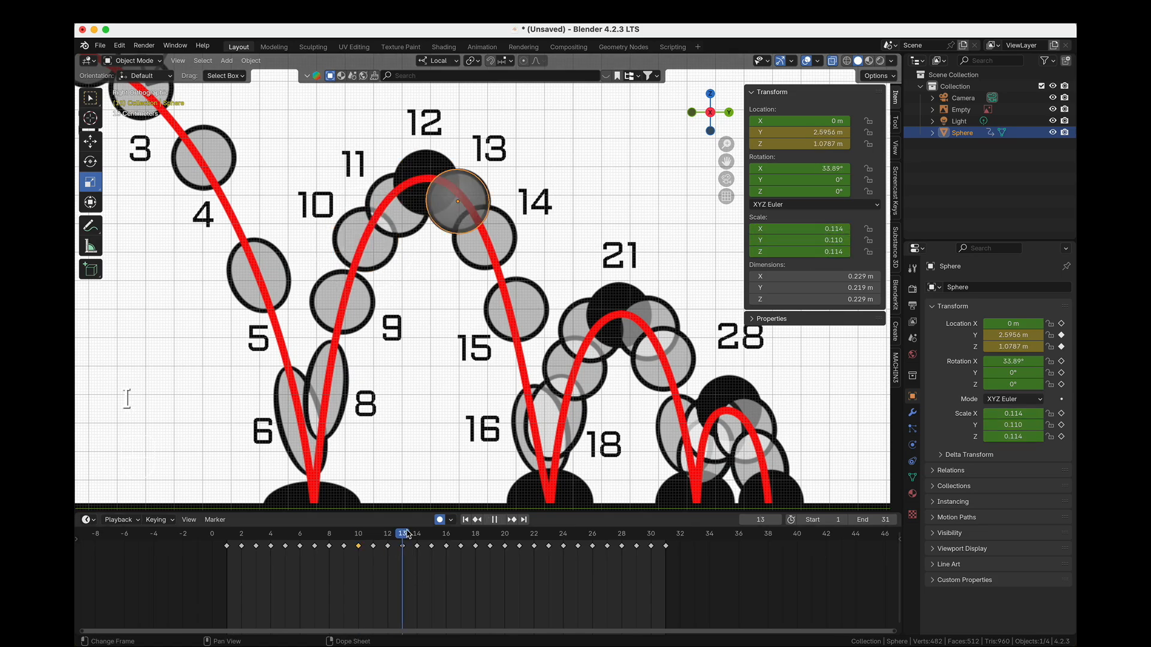
drag(443, 536, 437, 536)
key(space)
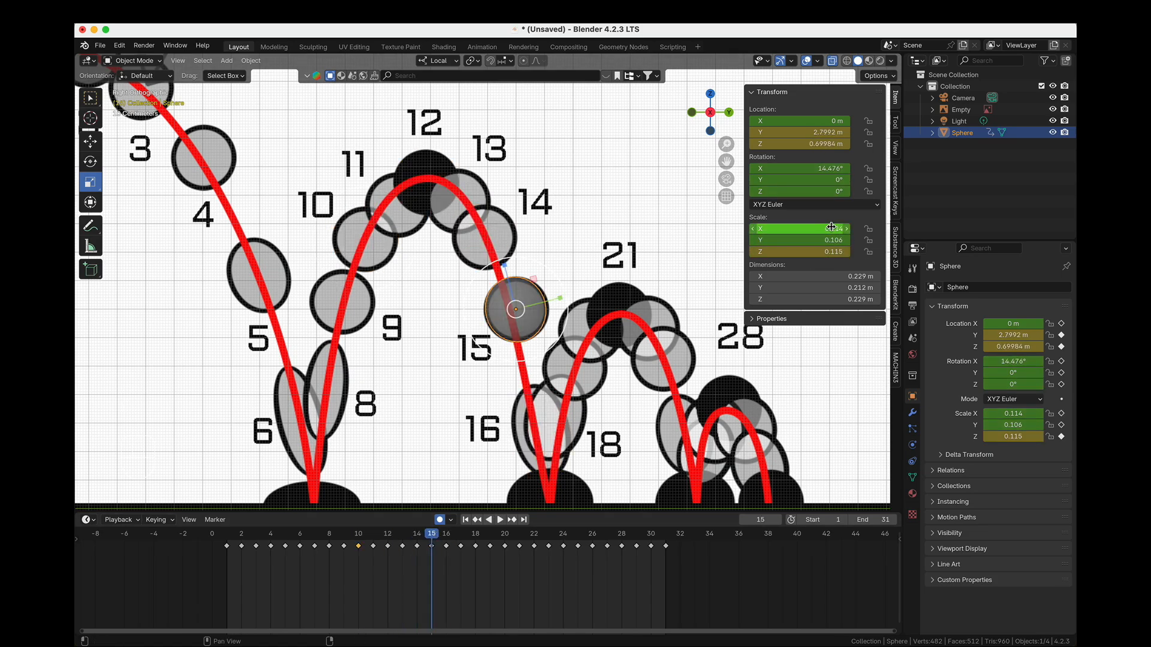
drag(819, 228, 818, 252)
key(Return)
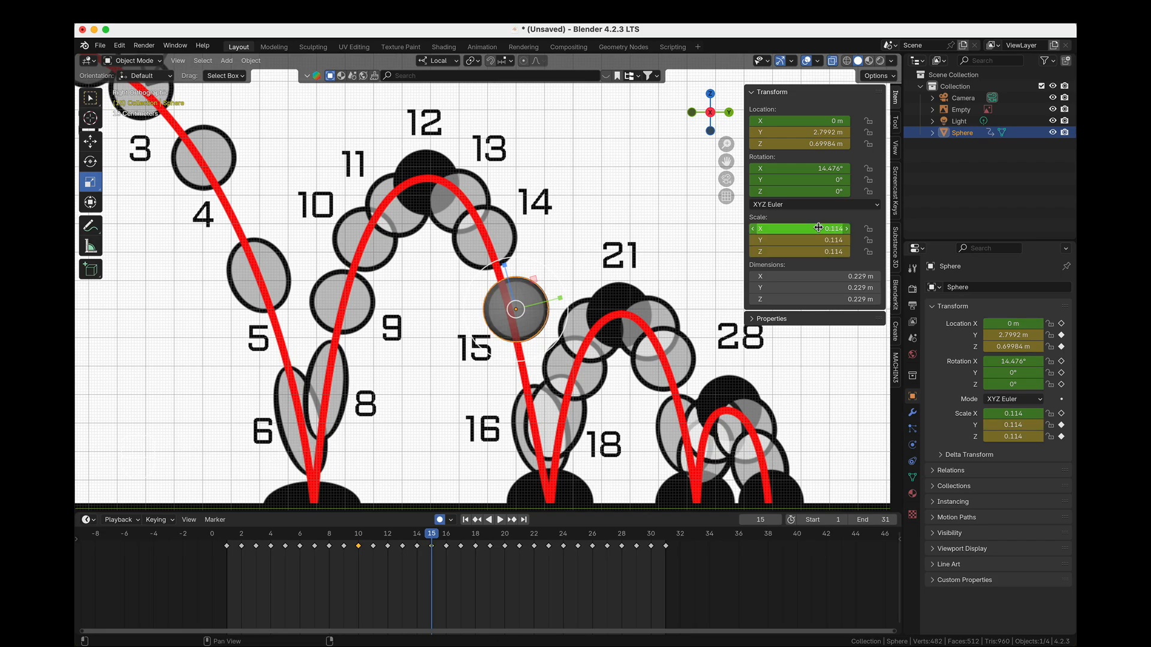
Check the sphere against the reference balls around frame 15.
scroll(435, 140, up, 3)
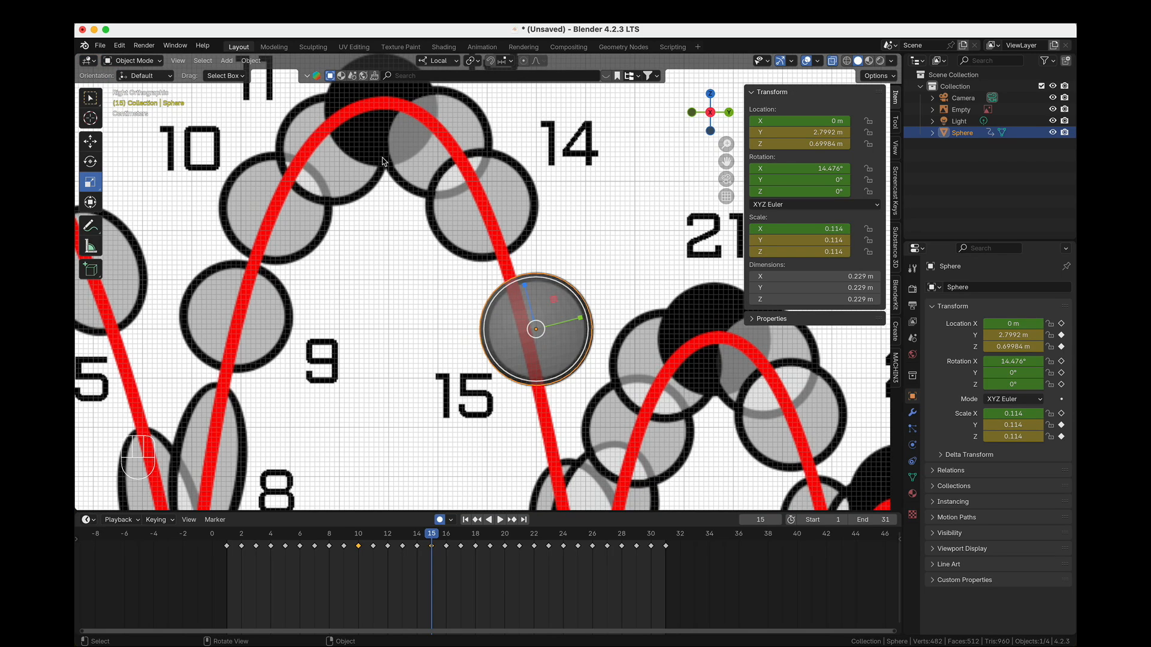
shift+middle_drag(383, 161, 439, 209)
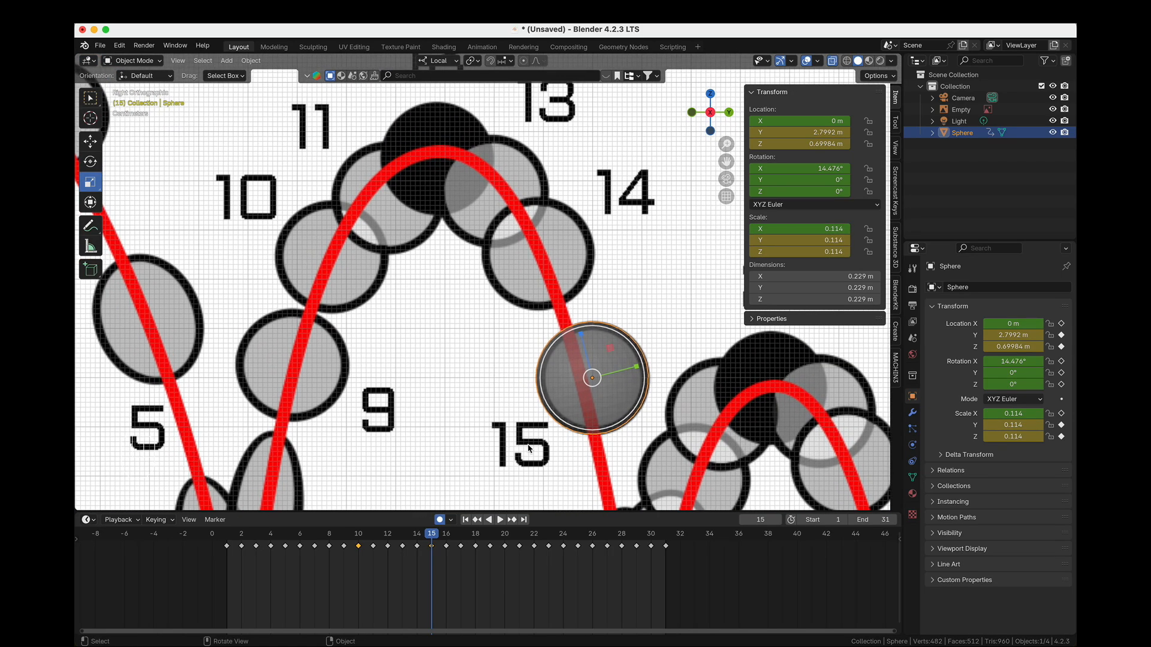
mouse_move(434, 537)
mouse_down()
mouse_move(358, 541)
mouse_move(431, 541)
mouse_up()
key(space)
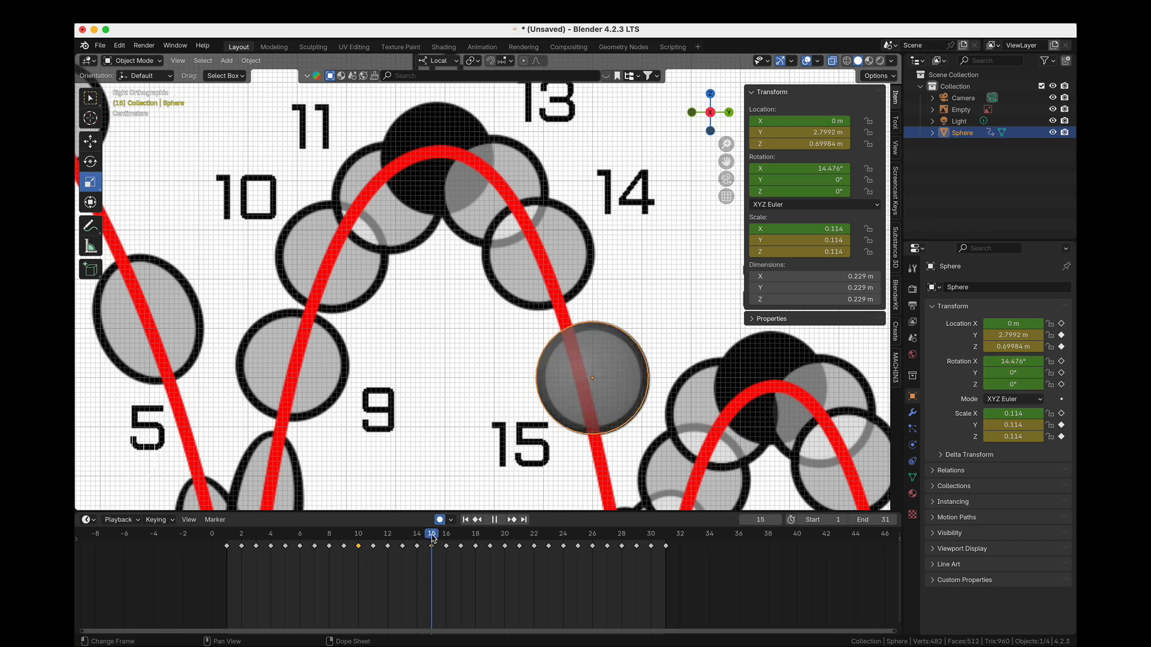
Stop playback, go to frame 18 and rotate the sphere to about 161.49° on X to follow the reference outline's tilt.
key(space)
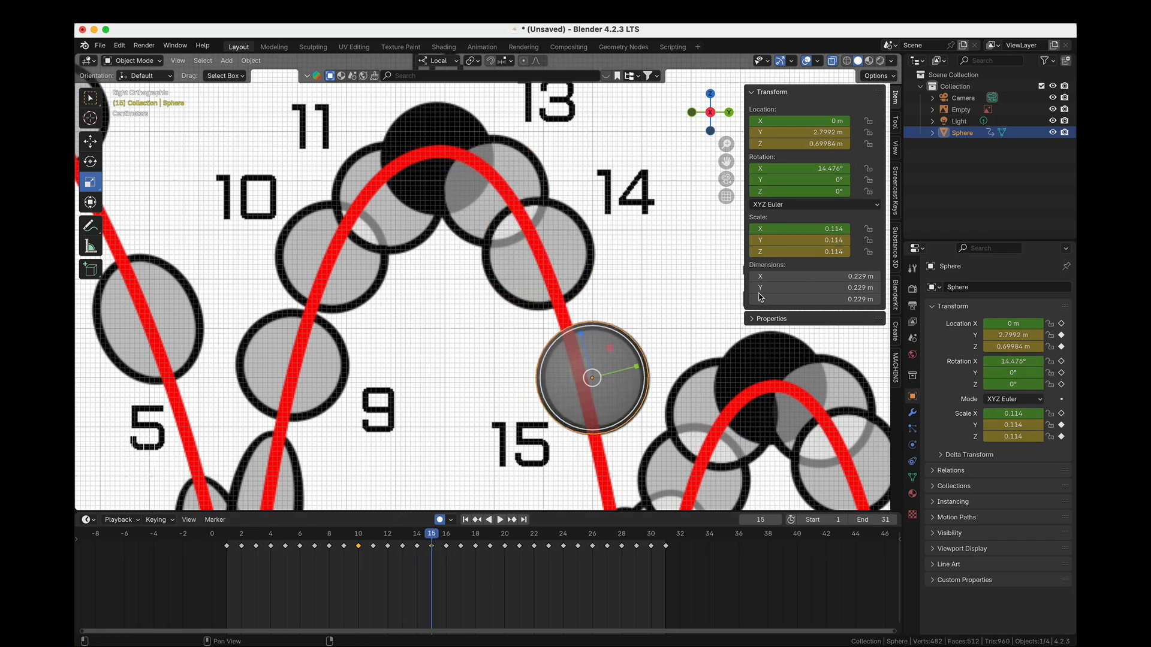
shift+middle_drag(599, 420, 412, 169)
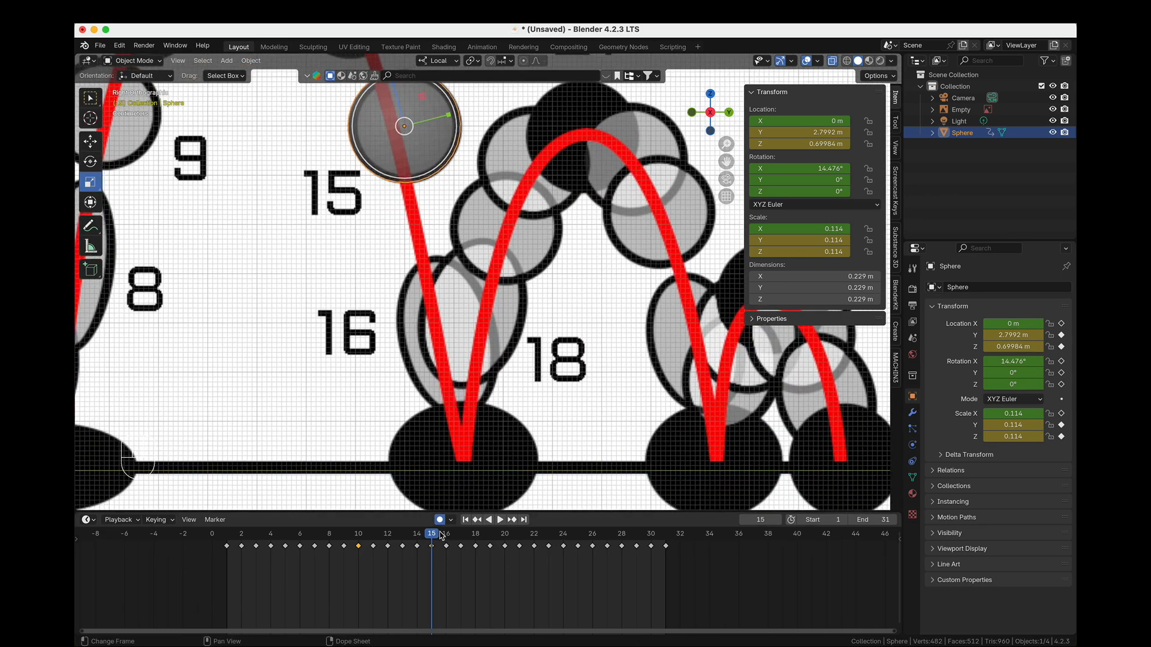
drag(441, 535, 477, 536)
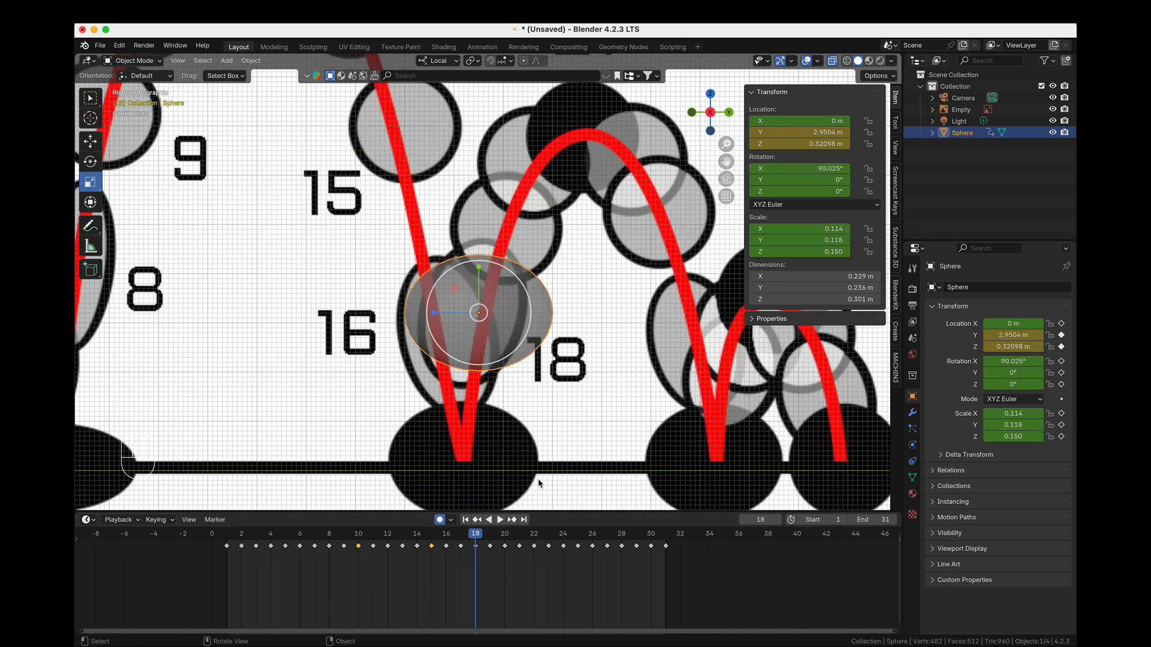
shift+middle_drag(632, 363, 430, 332)
shift+middle_drag(295, 404, 504, 375)
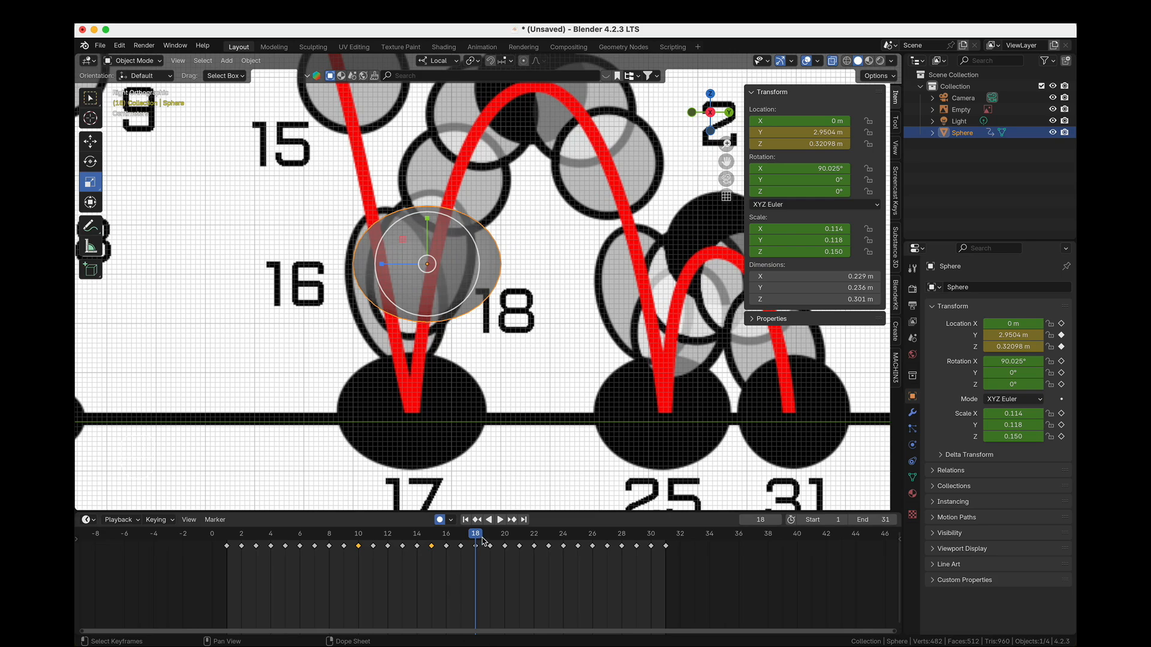
shift+middle_drag(485, 317, 487, 336)
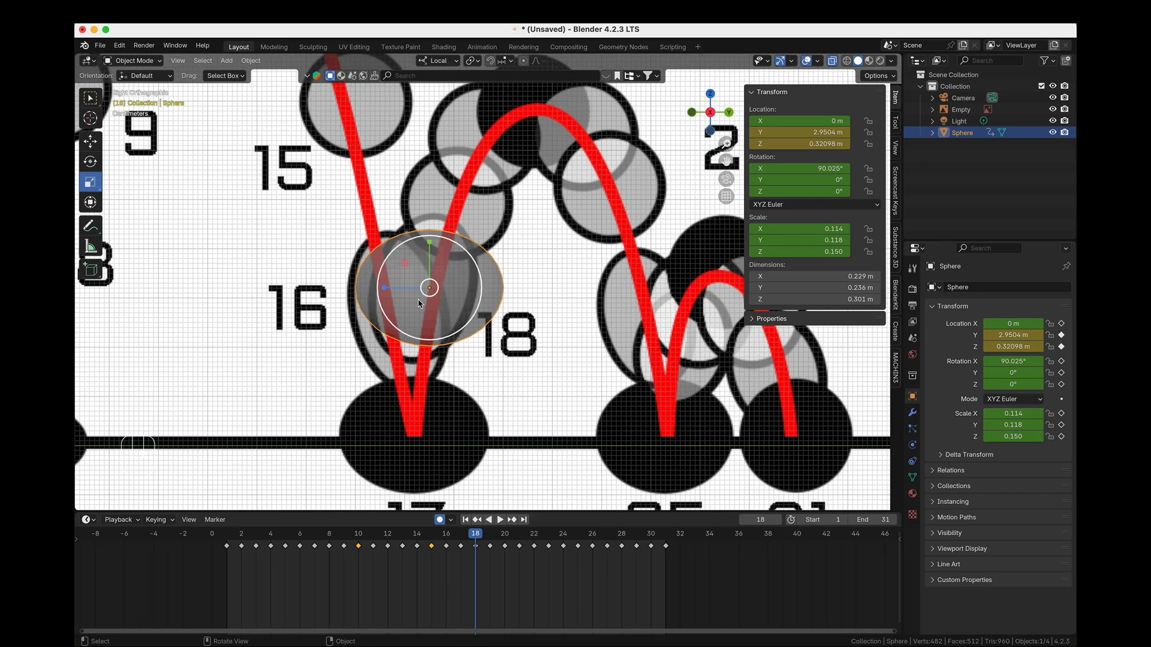
key(r)
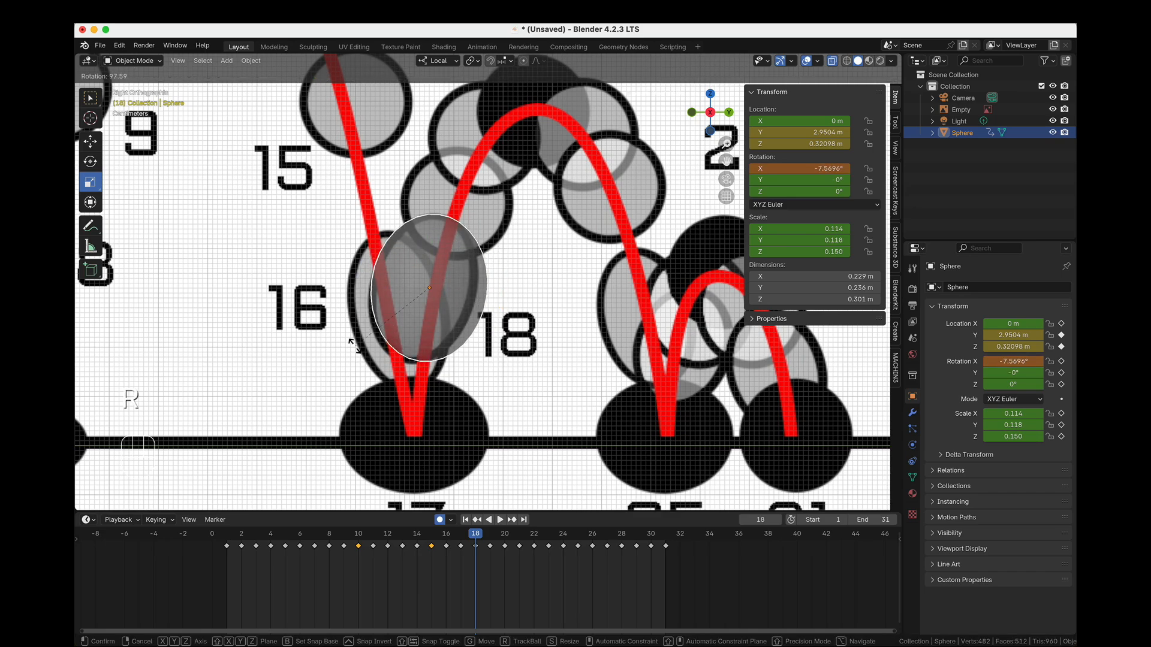
click(498, 246)
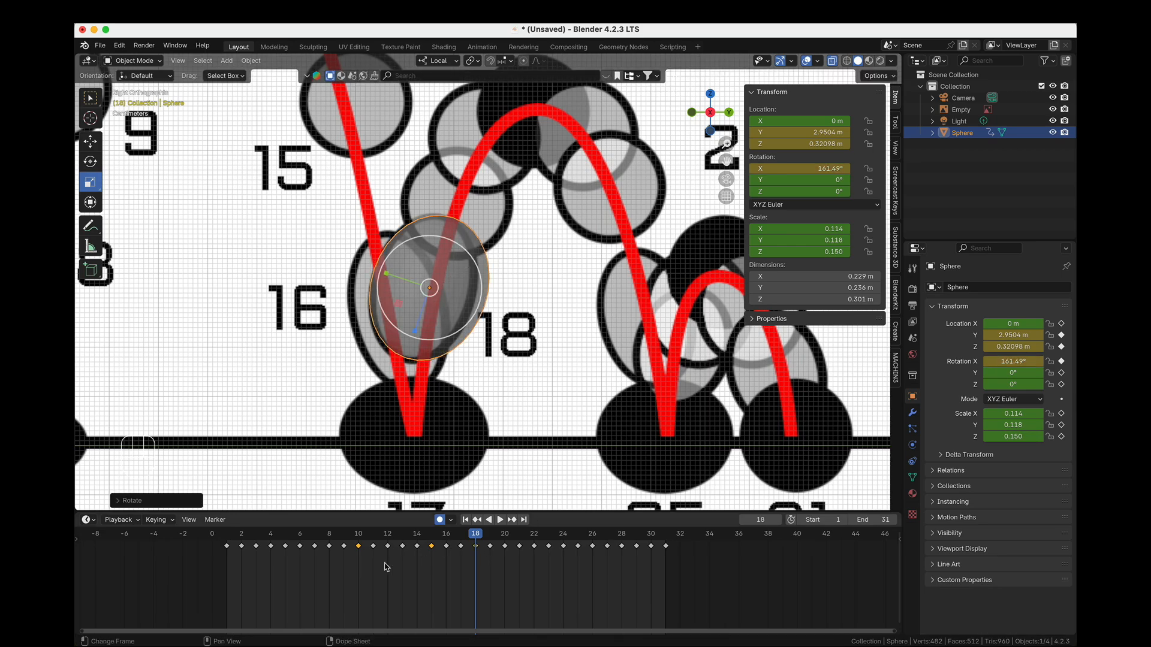
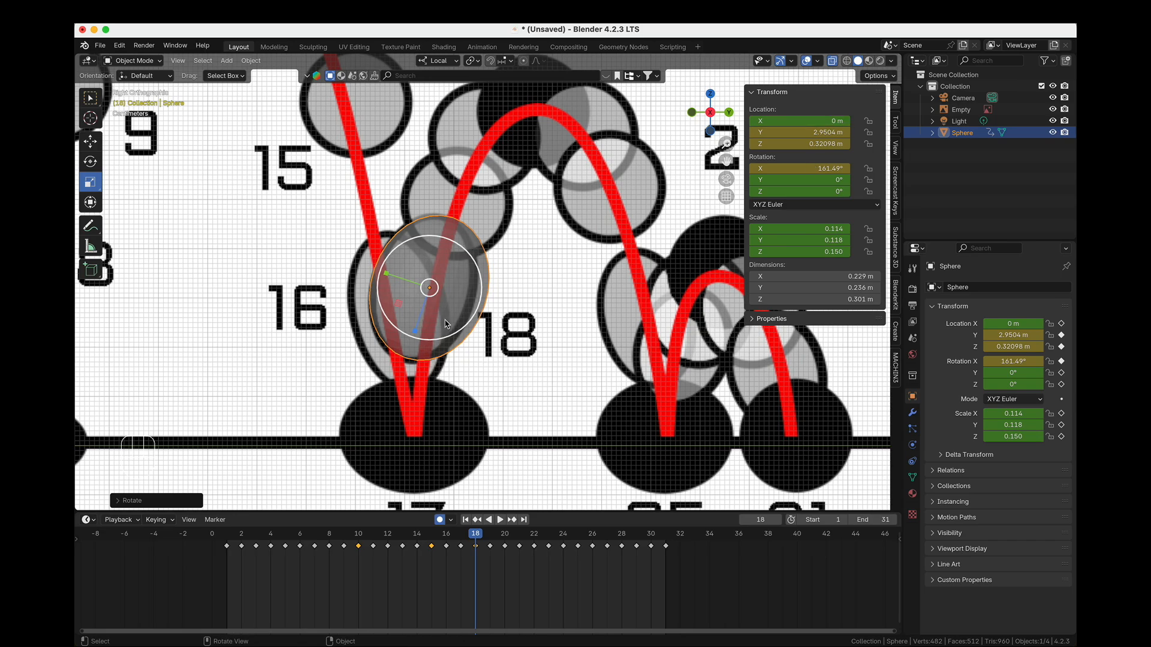
Fit the sphere to outline 18 with a Y scale of about 0.105, X rotation 165.44° and location Y 2.941 m, Z 0.3198 m.
drag(472, 536, 465, 544)
click(474, 543)
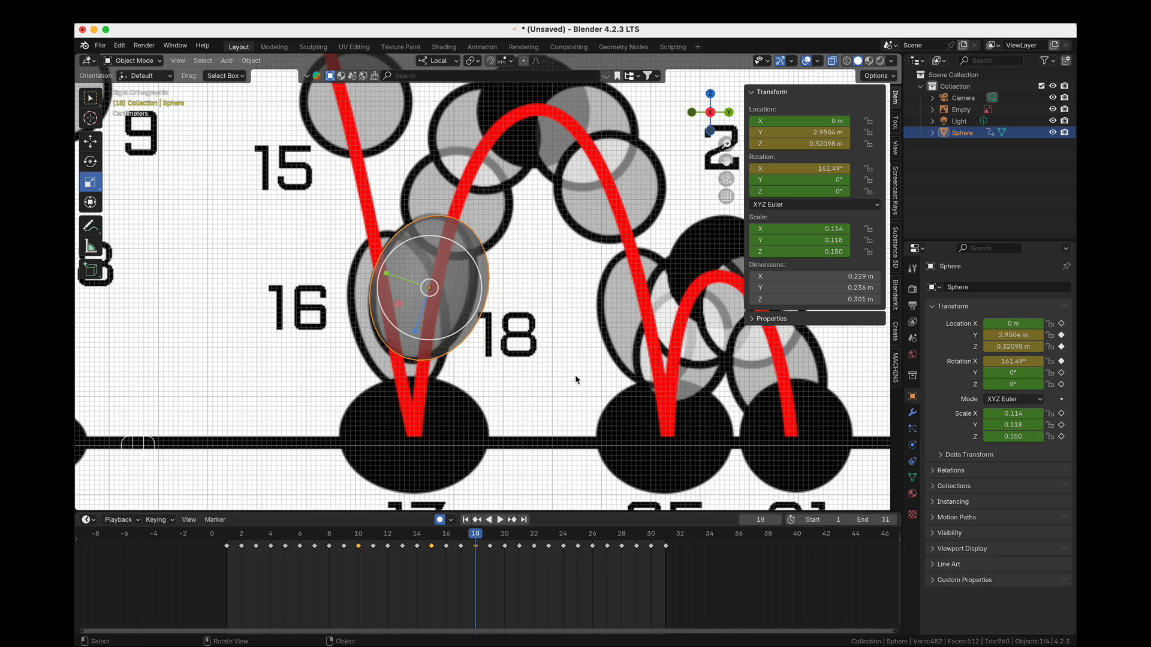
drag(387, 274, 395, 277)
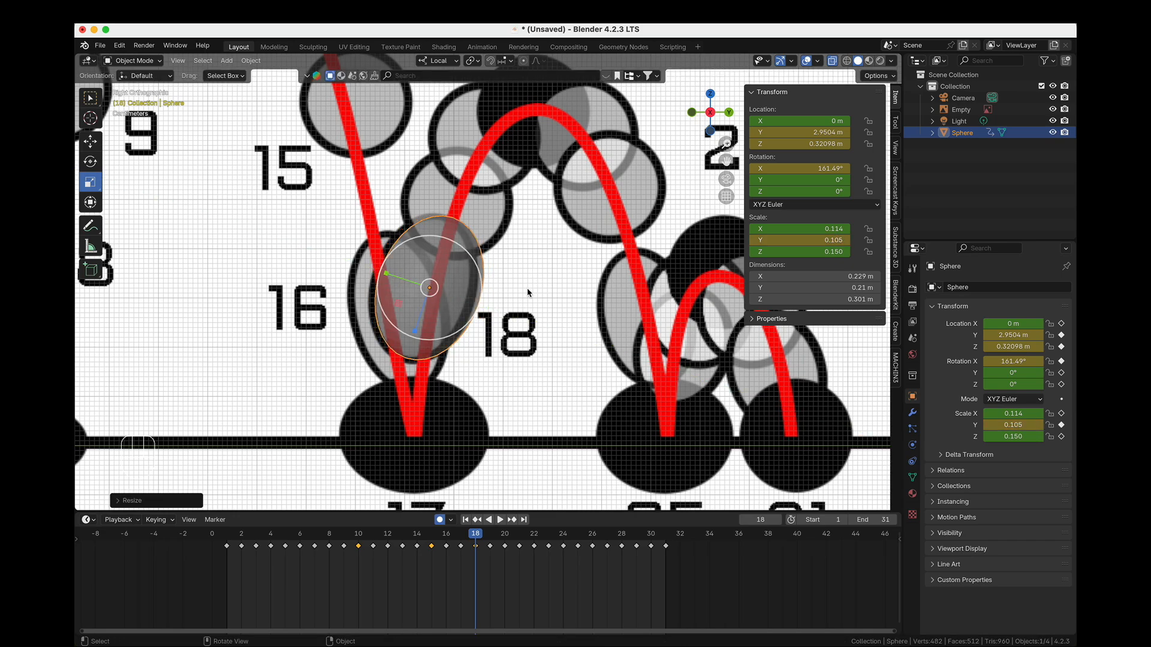
key(g)
click(522, 295)
key(r)
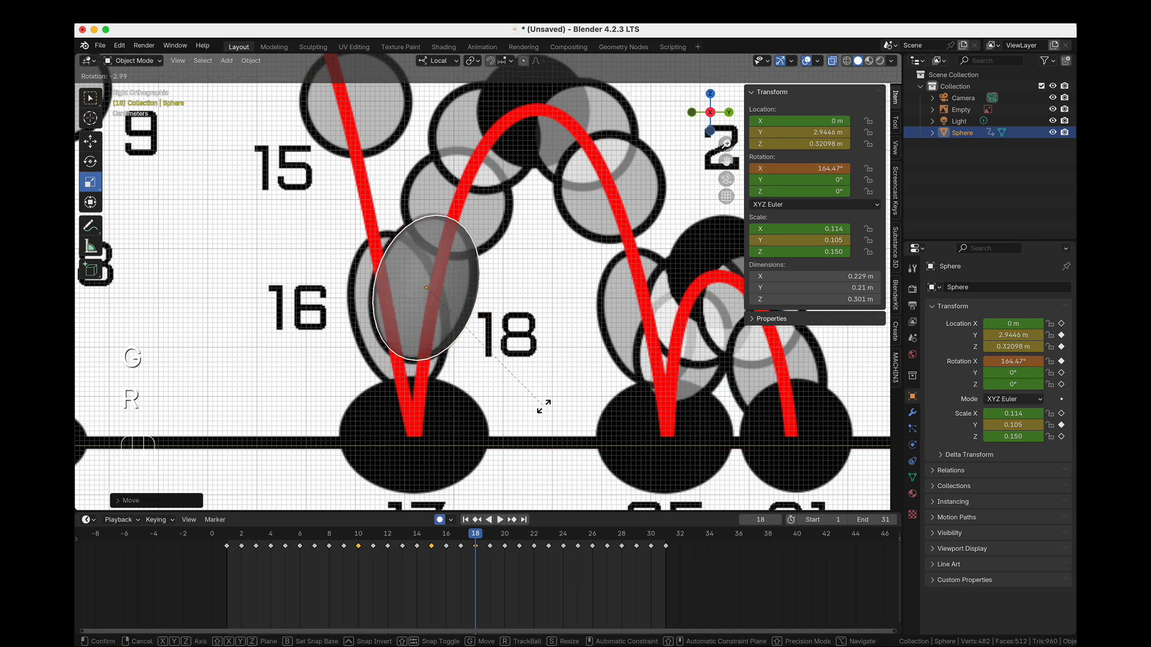
click(547, 406)
key(g)
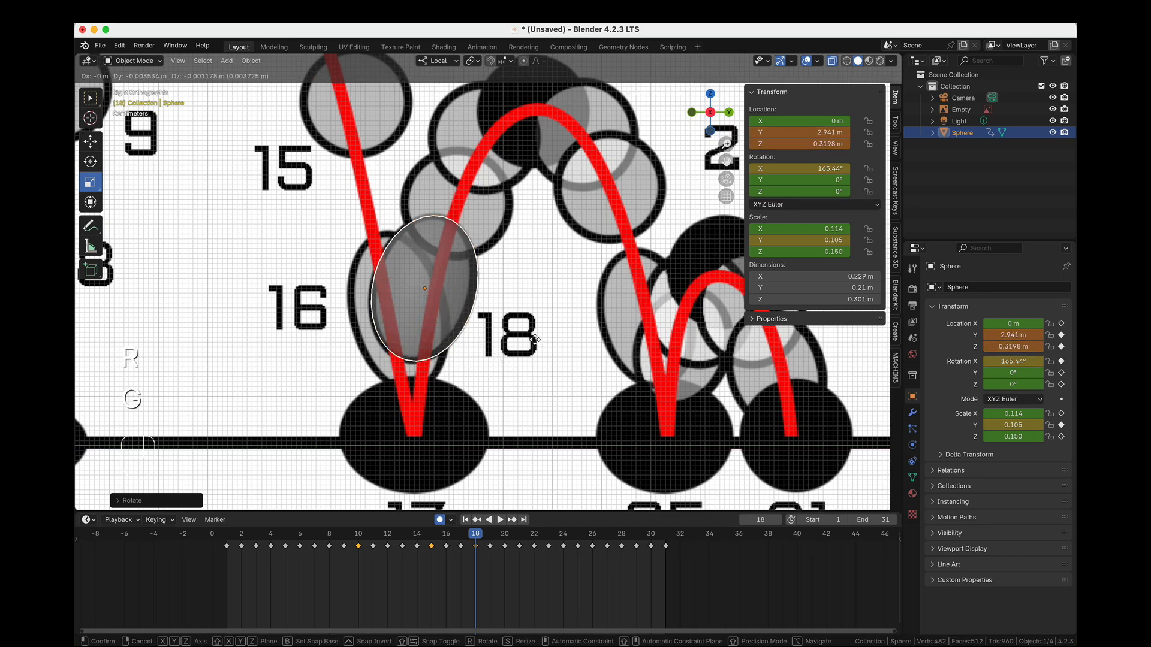
click(535, 344)
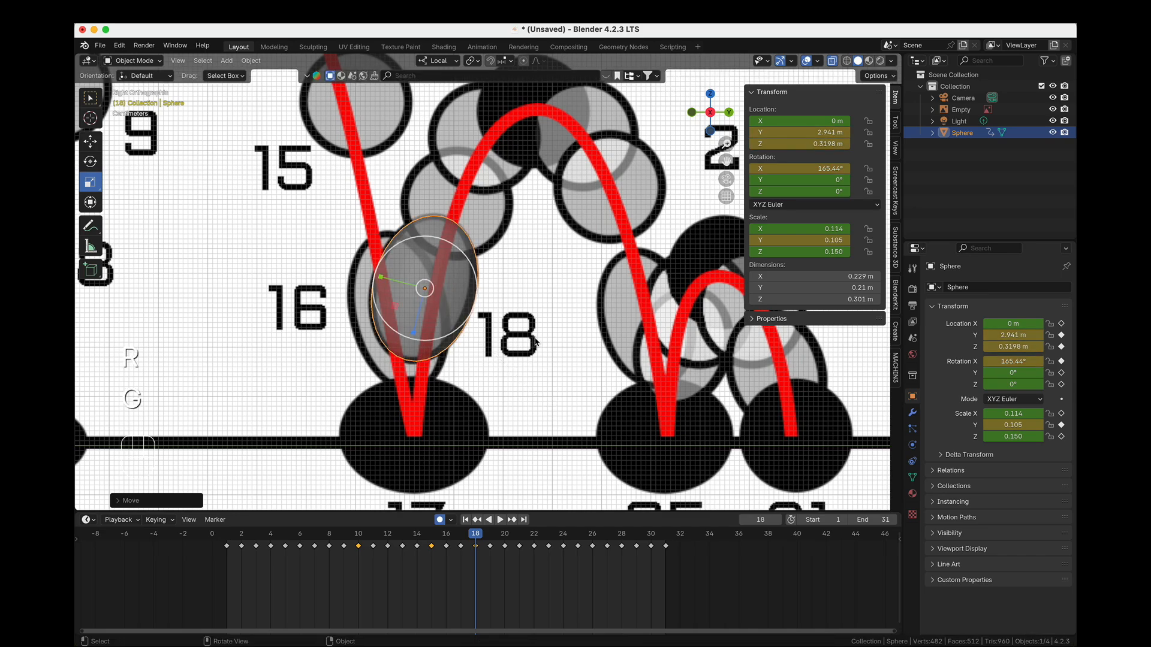
Check the sphere's scale against outline 18, then keyframe its rotation and scale at frame 18.
key(s)
key(shift+x)
click(391, 307)
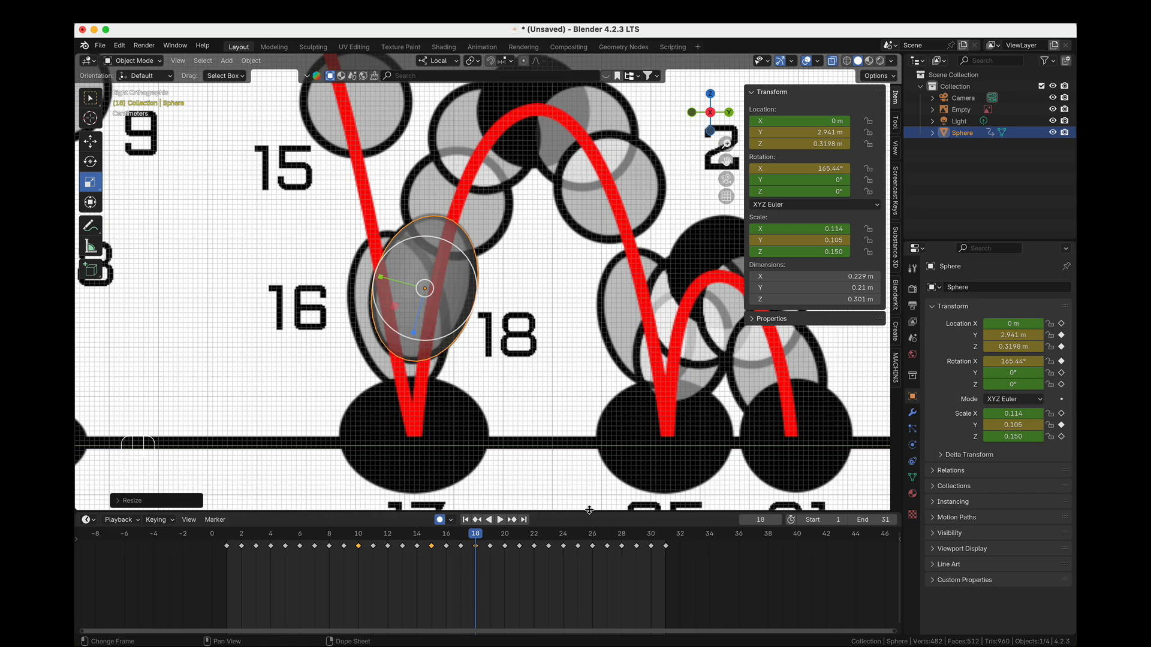
key(i)
key(i)
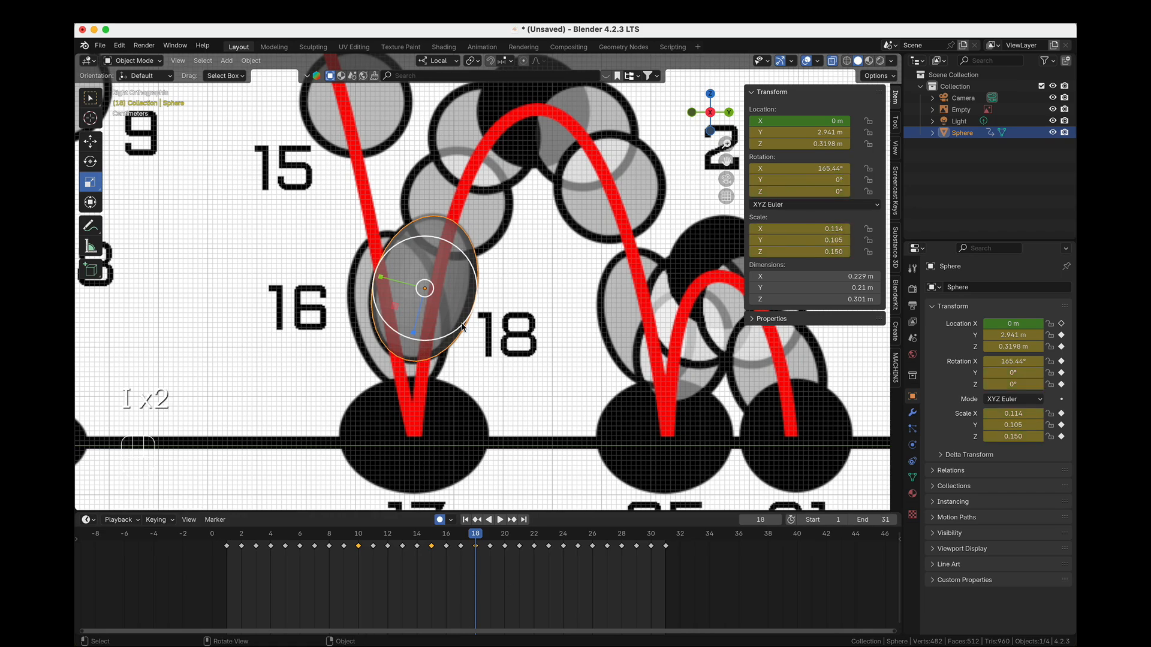
At frame 19, restore the sphere's round shape with a scale of 0.1143 on all axes and keyframe the scale.
click(490, 534)
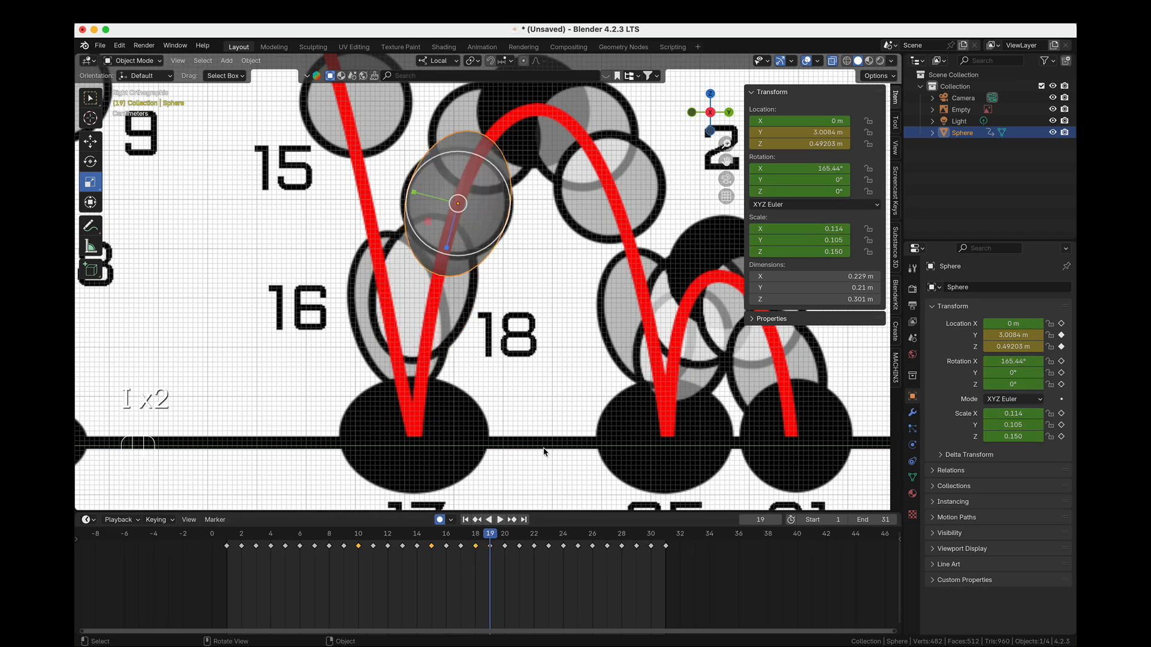
mouse_move(822, 230)
mouse_down()
mouse_move(823, 251)
mouse_move(823, 230)
mouse_up()
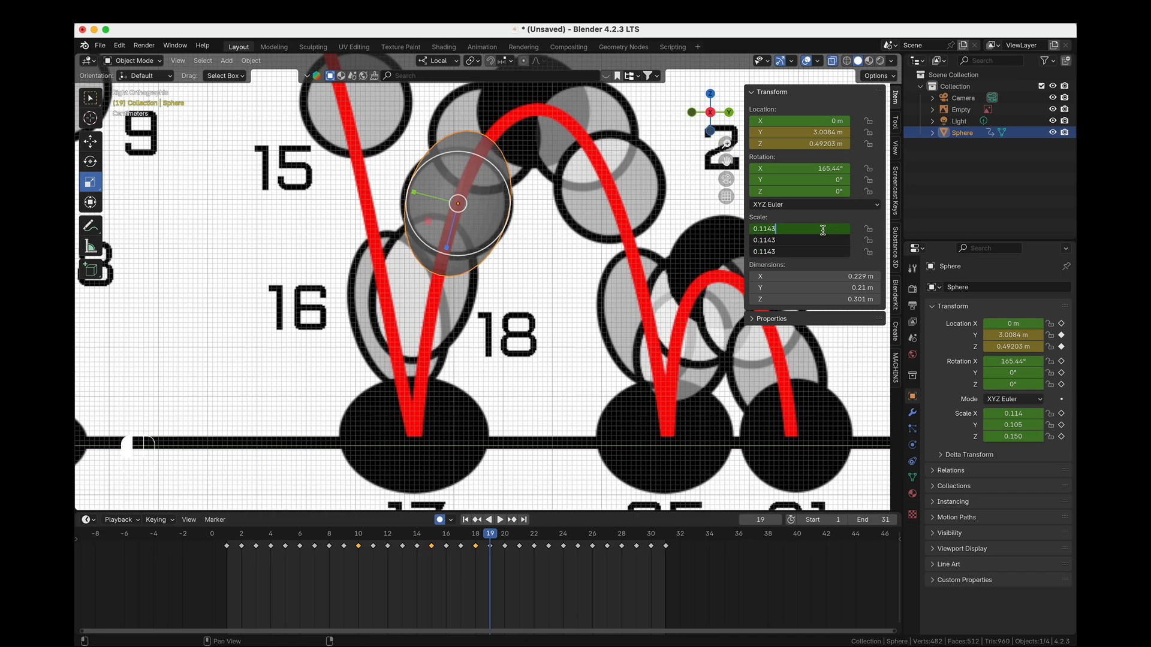
key(Return)
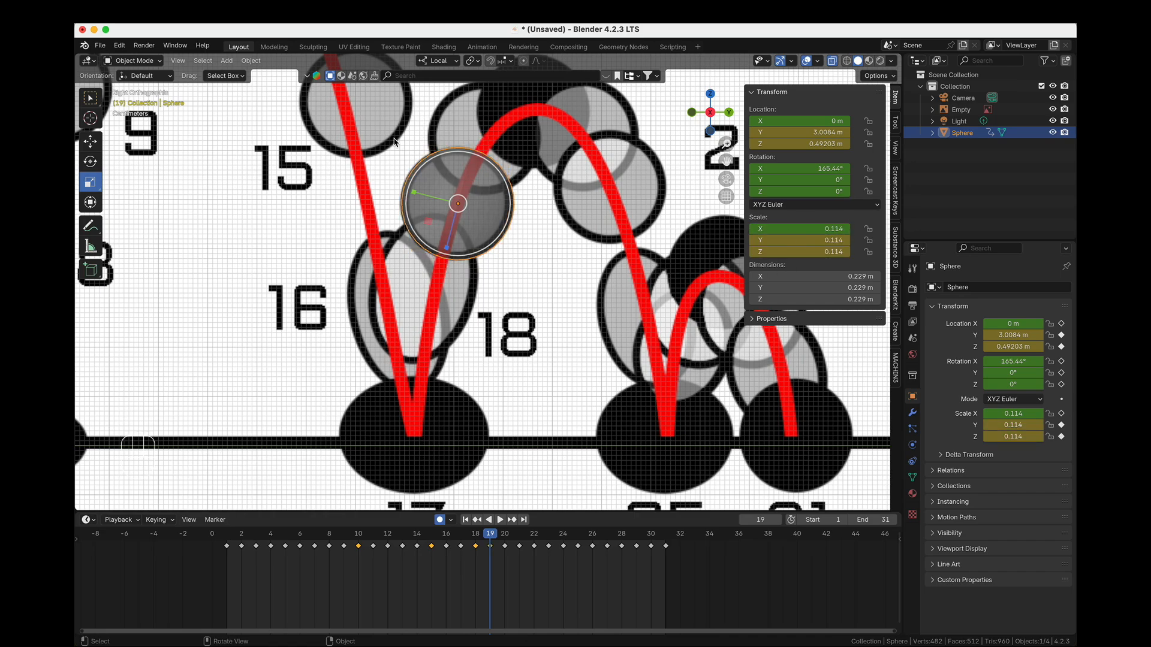
right_click(813, 244)
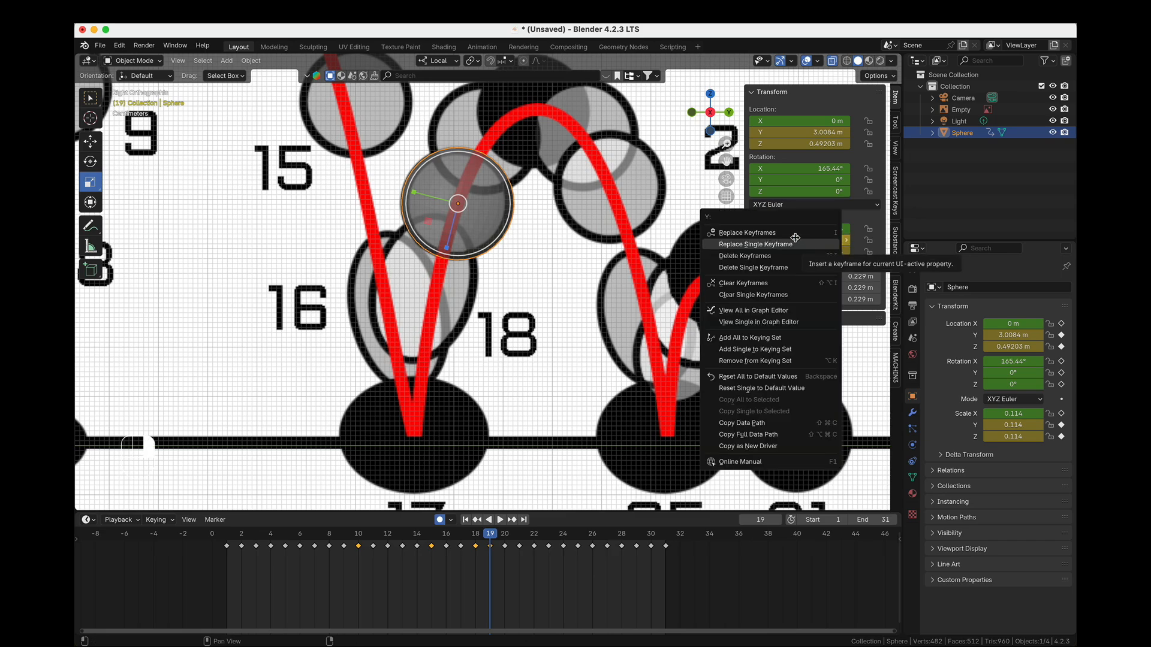
click(795, 237)
key(i)
Keyframe the sphere's round scale at frame 23, where it descends from the second arc.
shift+middle_drag(568, 240, 430, 423)
drag(495, 538, 549, 538)
shift+middle_drag(565, 488, 556, 454)
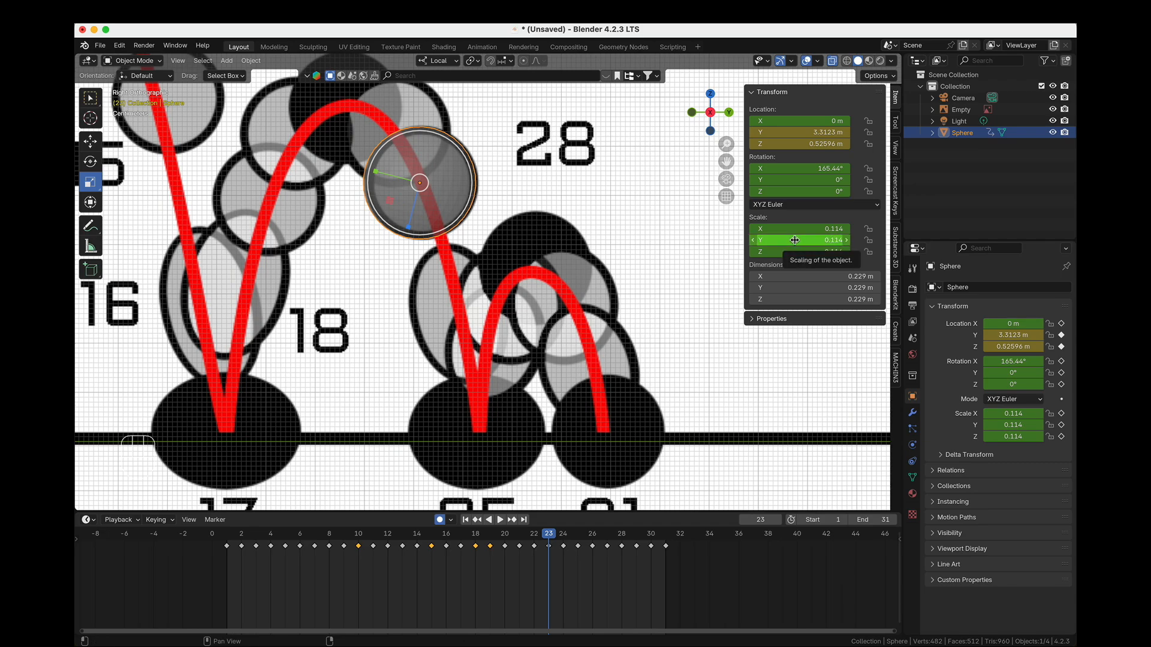
key(i)
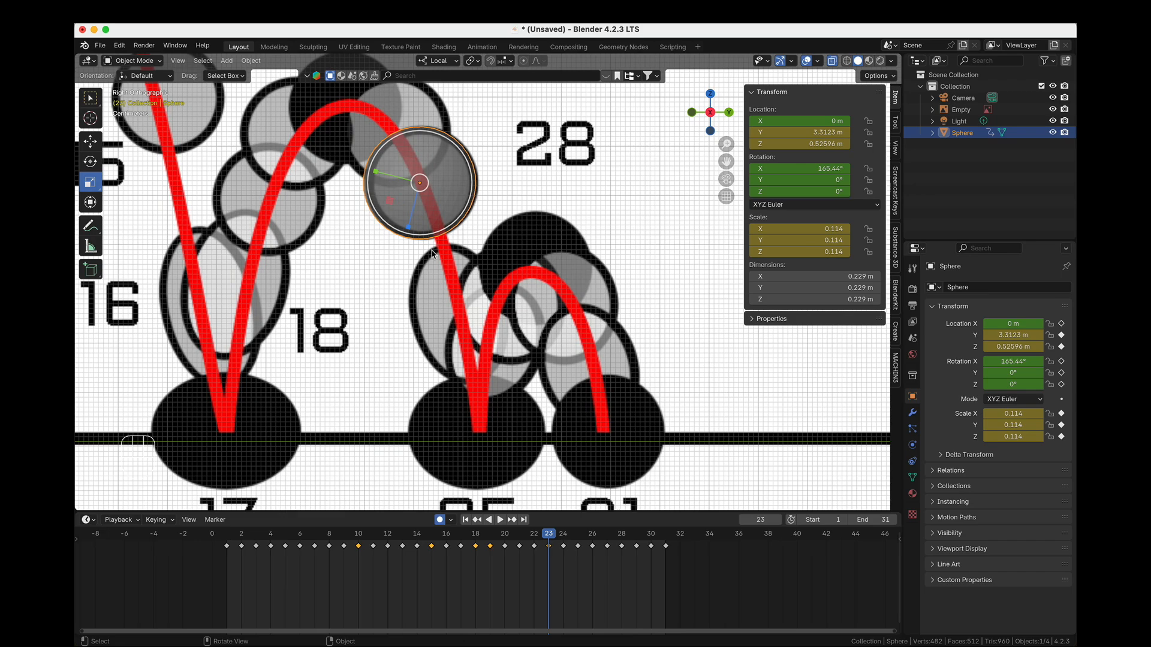
At frame 24, tilt the sphere to about 103.16° on X, stretch it to scale Y 0.140, Z 0.093, and keyframe rotation and scale.
key(Right)
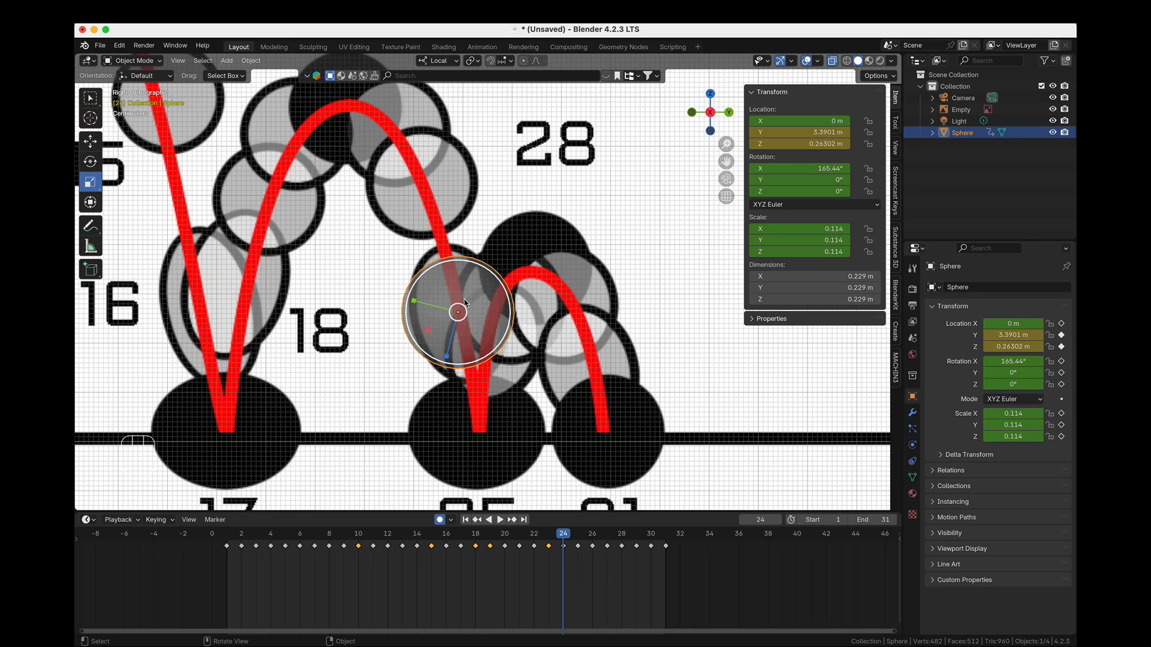
key(r)
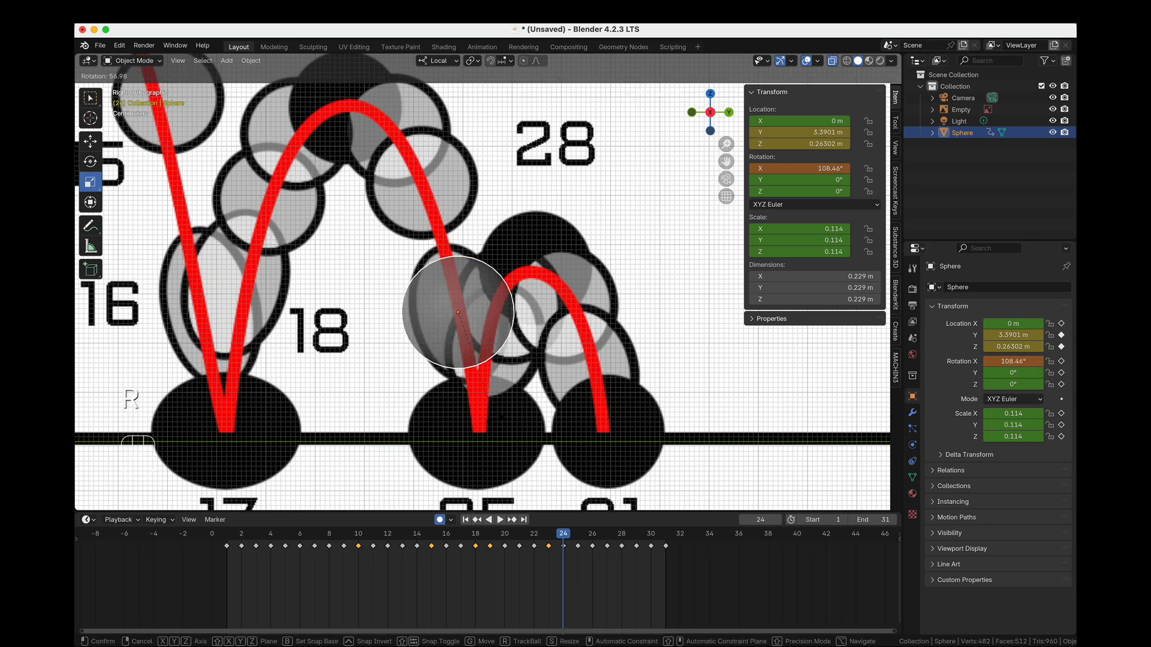
click(485, 423)
drag(416, 324, 424, 319)
drag(449, 269, 445, 257)
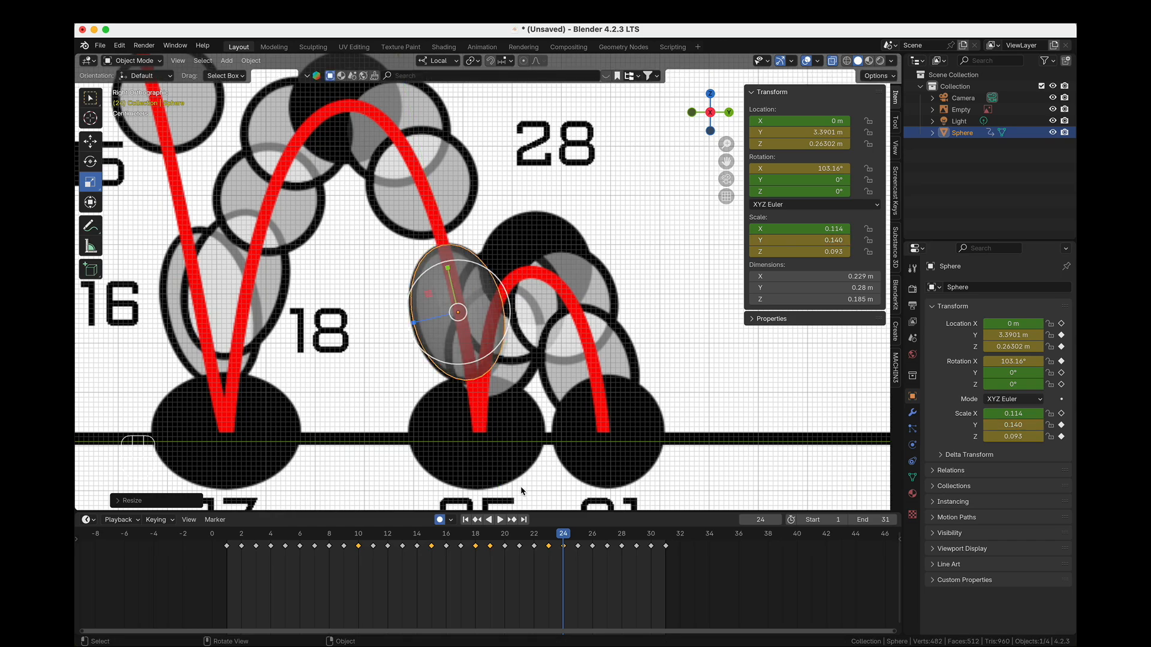
key(i)
key(i)
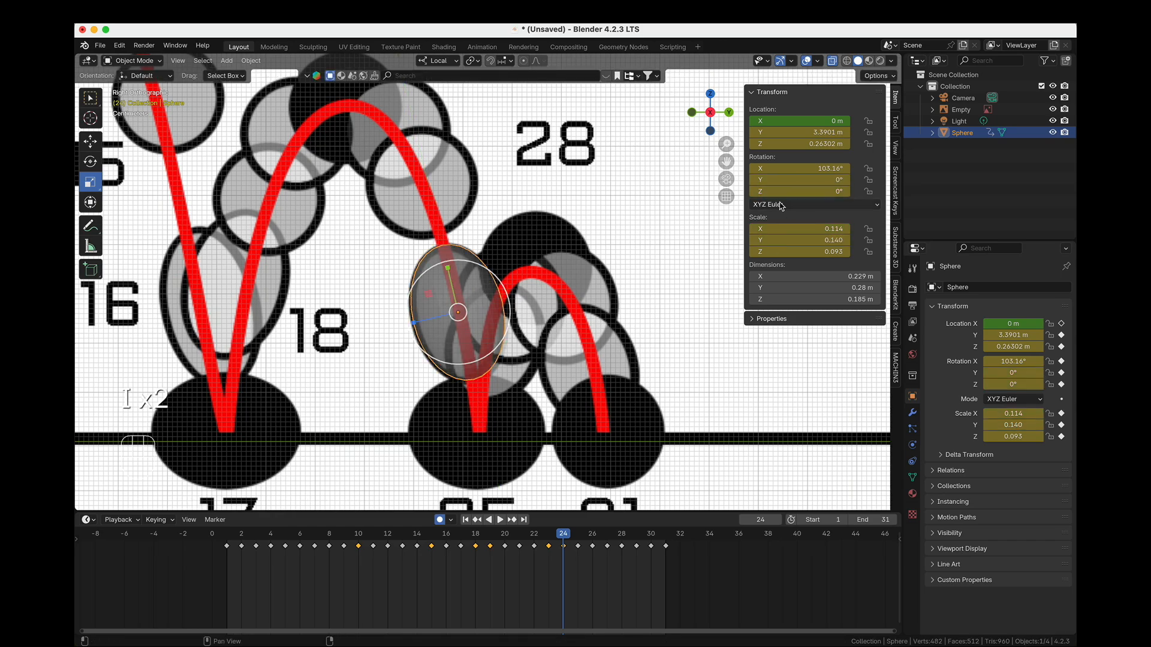
At frame 25, level the sphere to about -0.588° on X and squash it to about 0.129 Y scale and 0.119 Z scale.
click(577, 535)
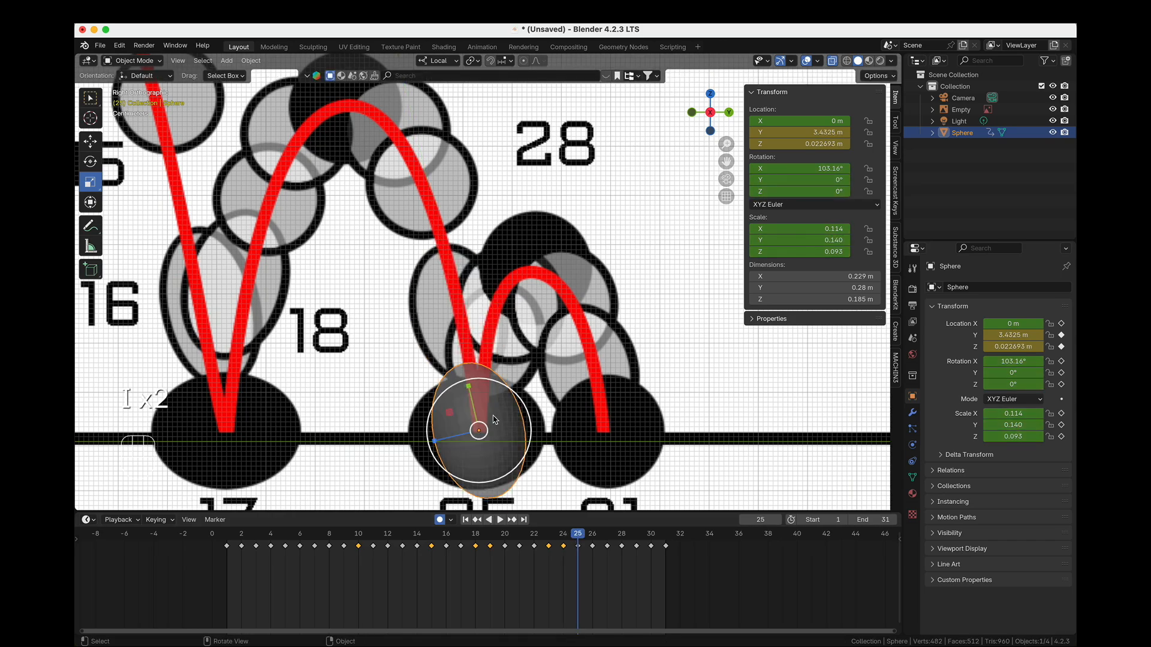
key(r)
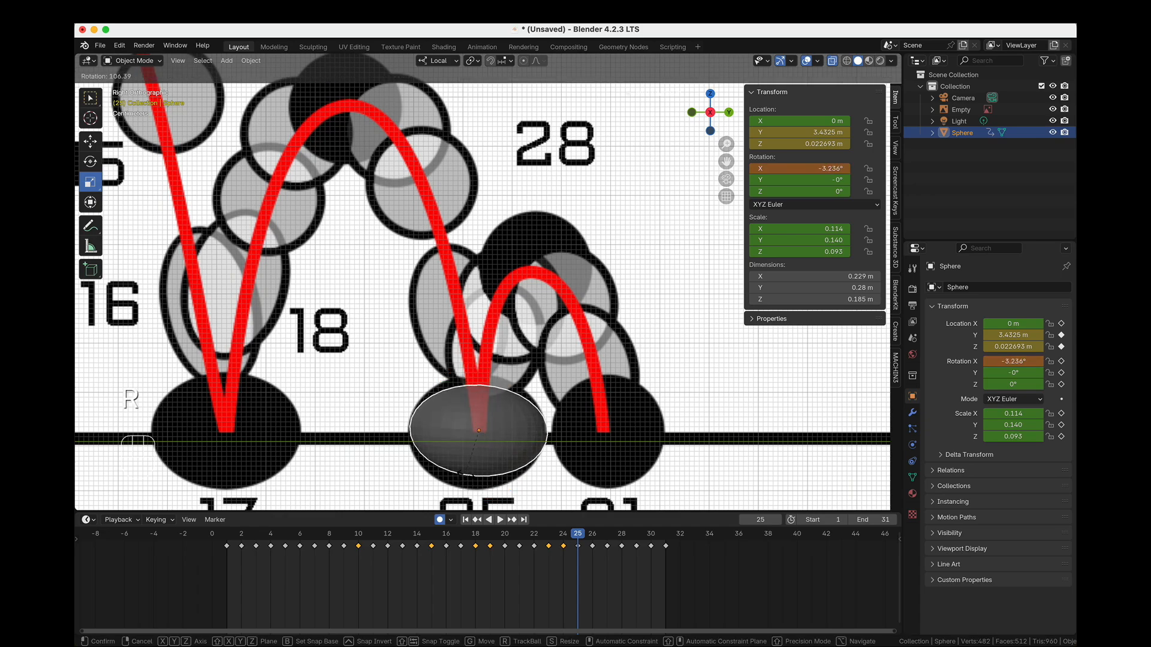
click(487, 431)
key(s)
key(z)
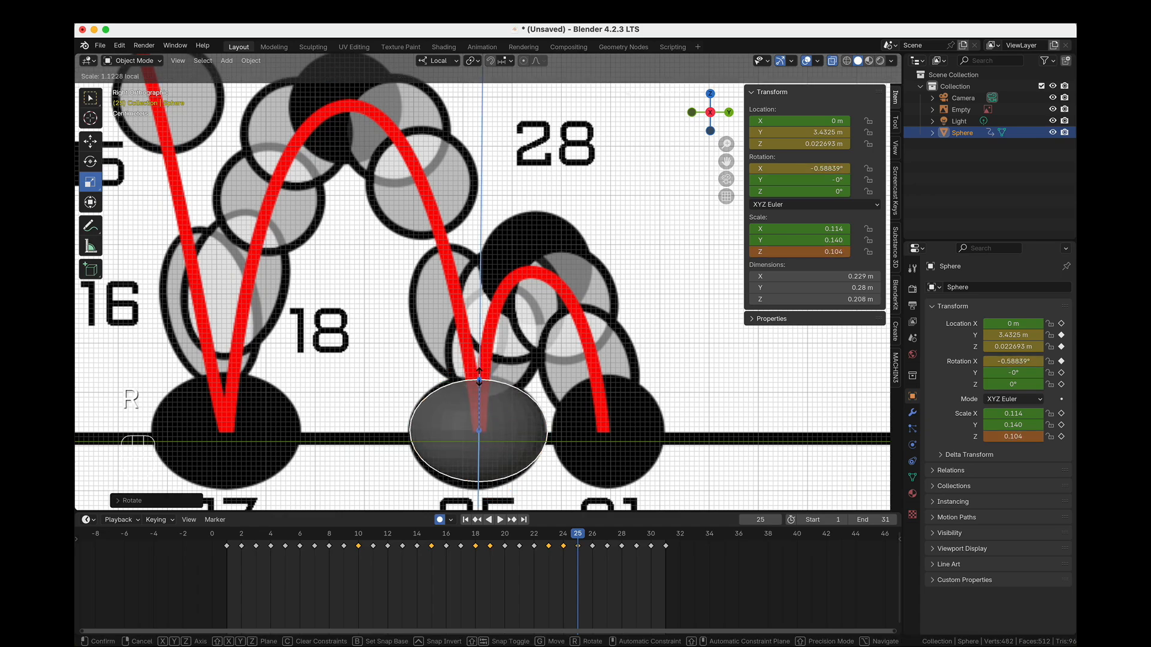
click(492, 393)
key(s)
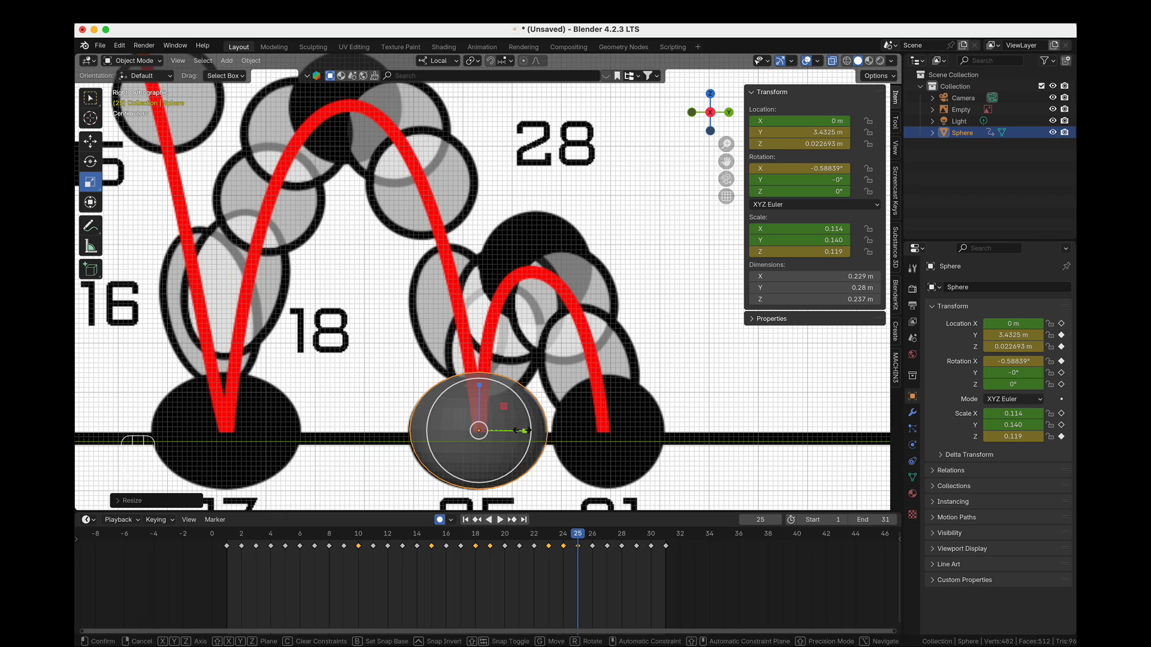
key(y)
click(587, 412)
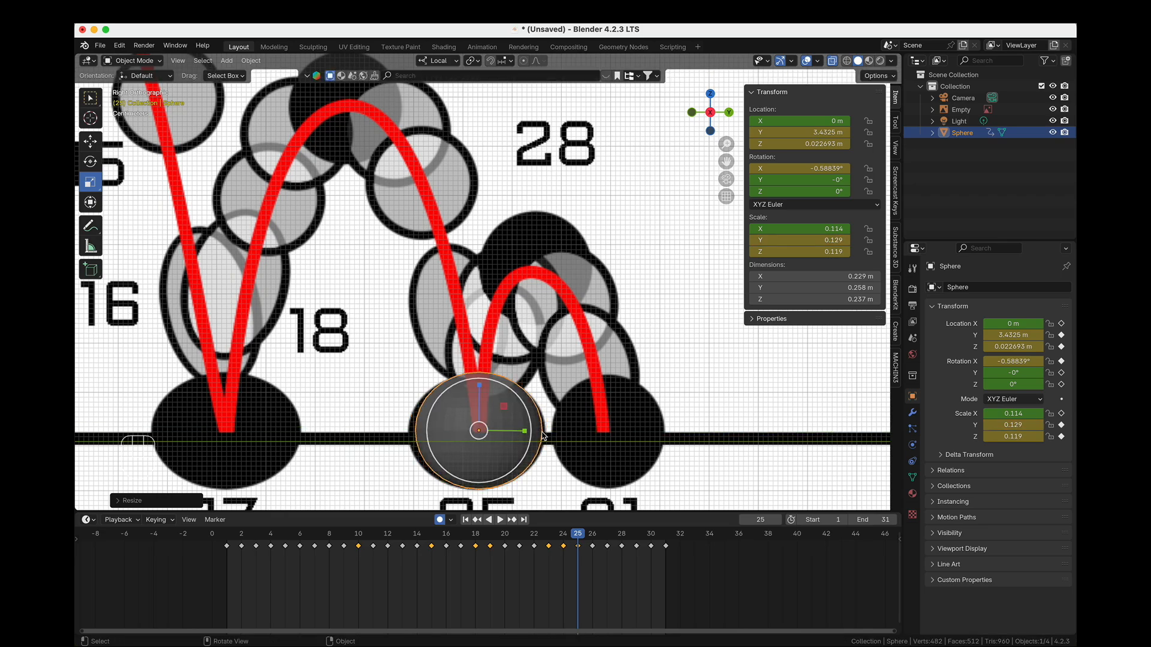
Keyframe the sphere's rotation and scale at the frame 25 ground contact.
shift+middle_drag(568, 440, 579, 392)
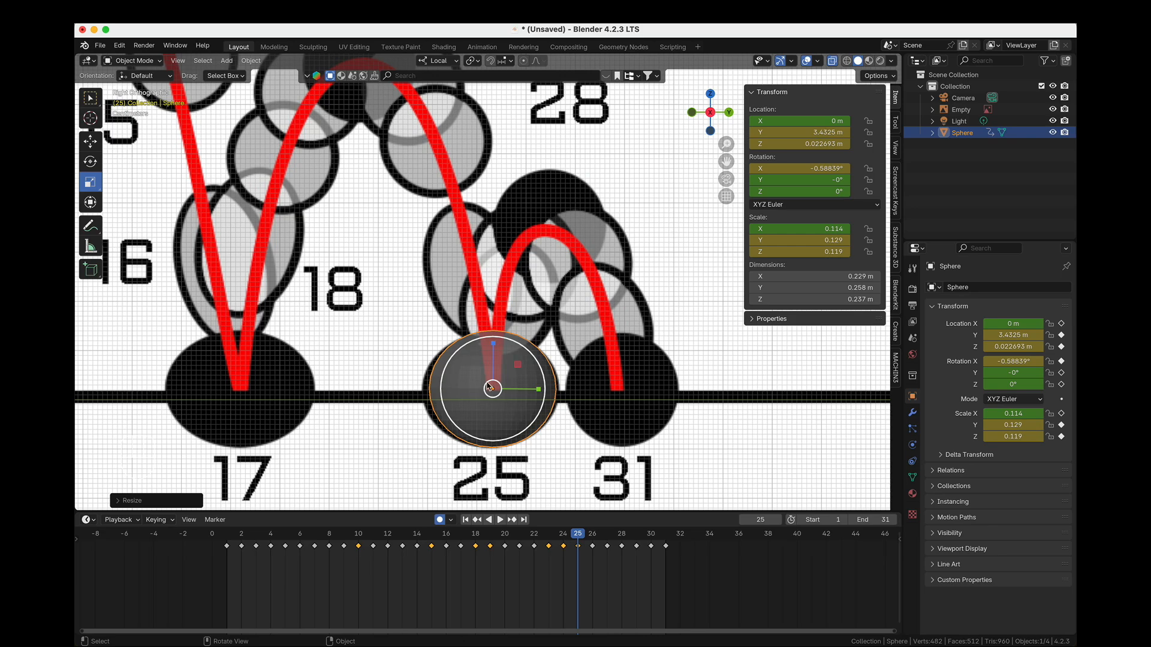
key(i)
key(i)
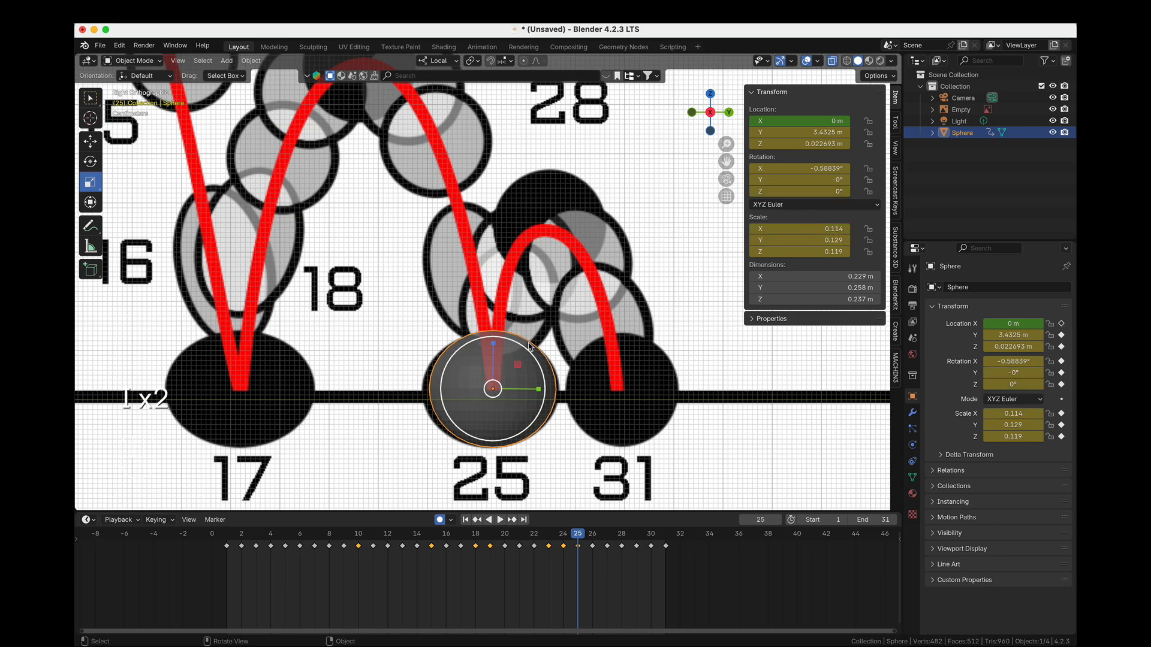
At frame 26, rotate the sphere to about 73.65° on X and narrow its local Z scale to about 0.103.
key(Right)
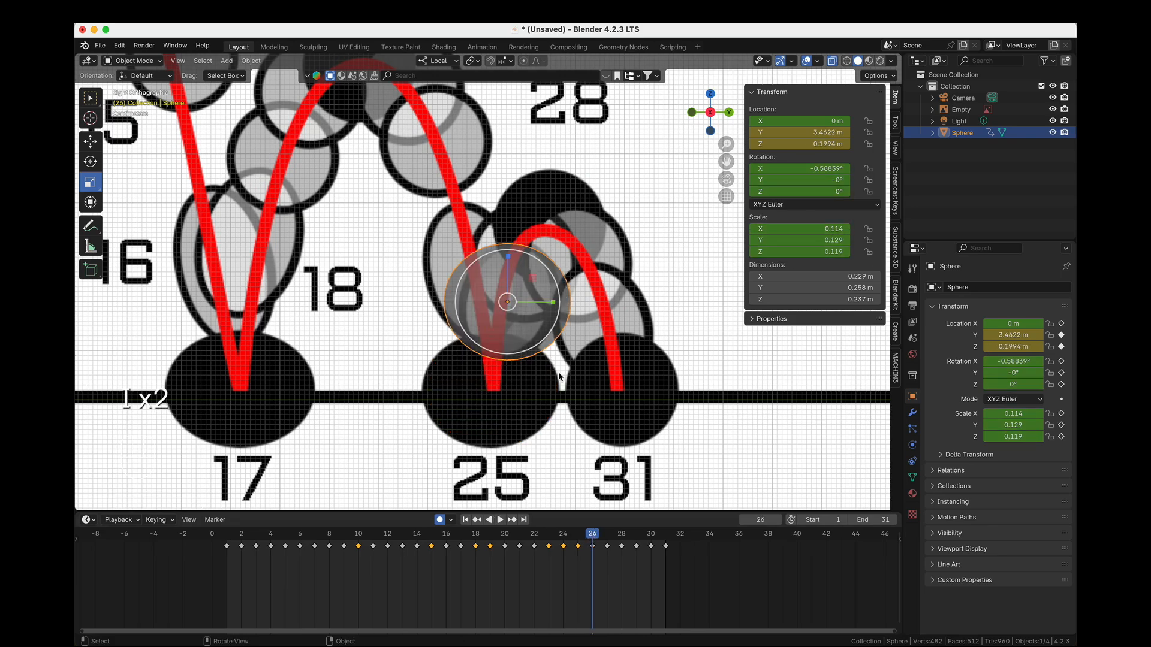
key(r)
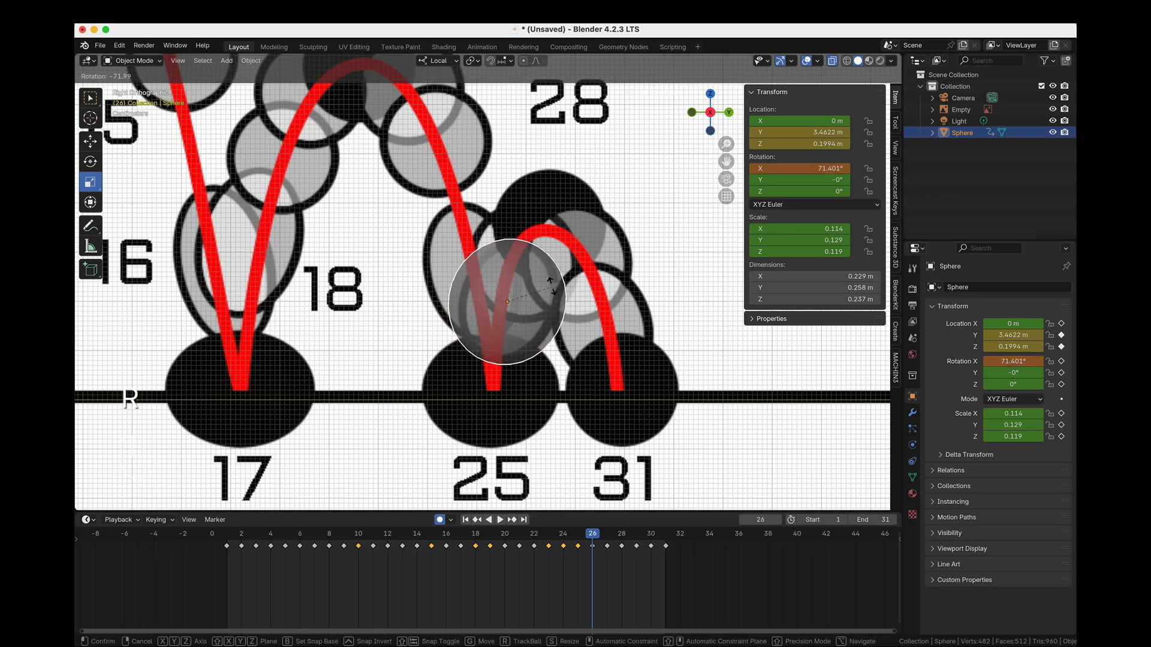
click(583, 333)
key(s)
key(z)
key(z)
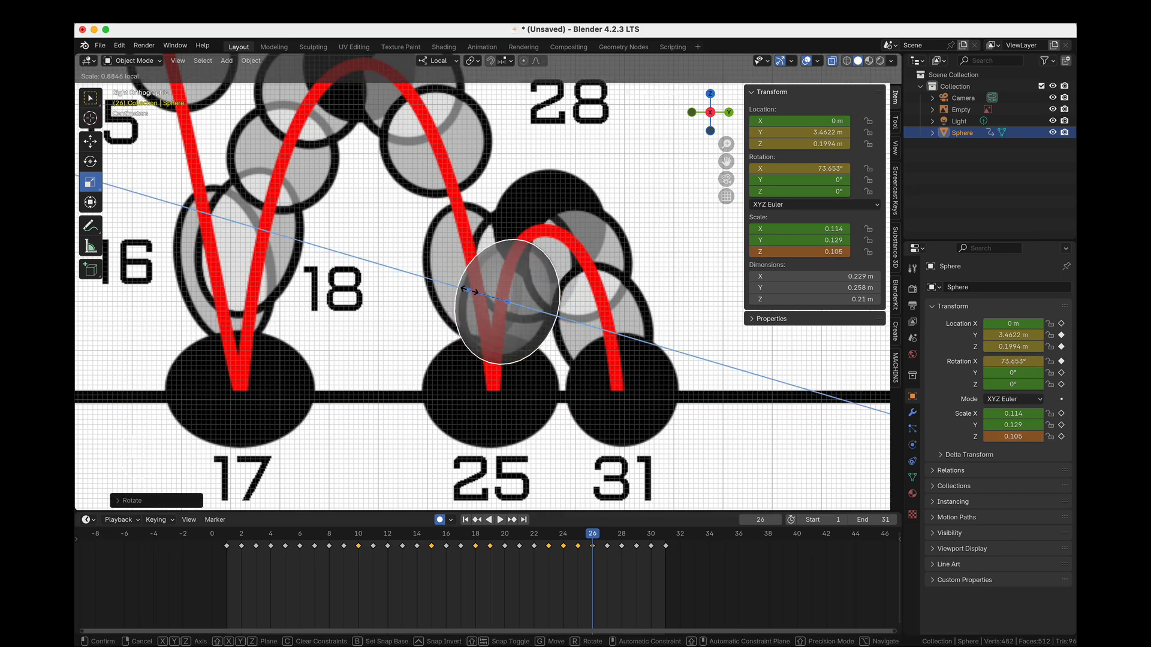
click(515, 262)
Refine the frame 26 stretch to about 0.142 Y scale and 0.099 Z scale, and keyframe the sphere's transforms.
key(s)
key(y)
key(y)
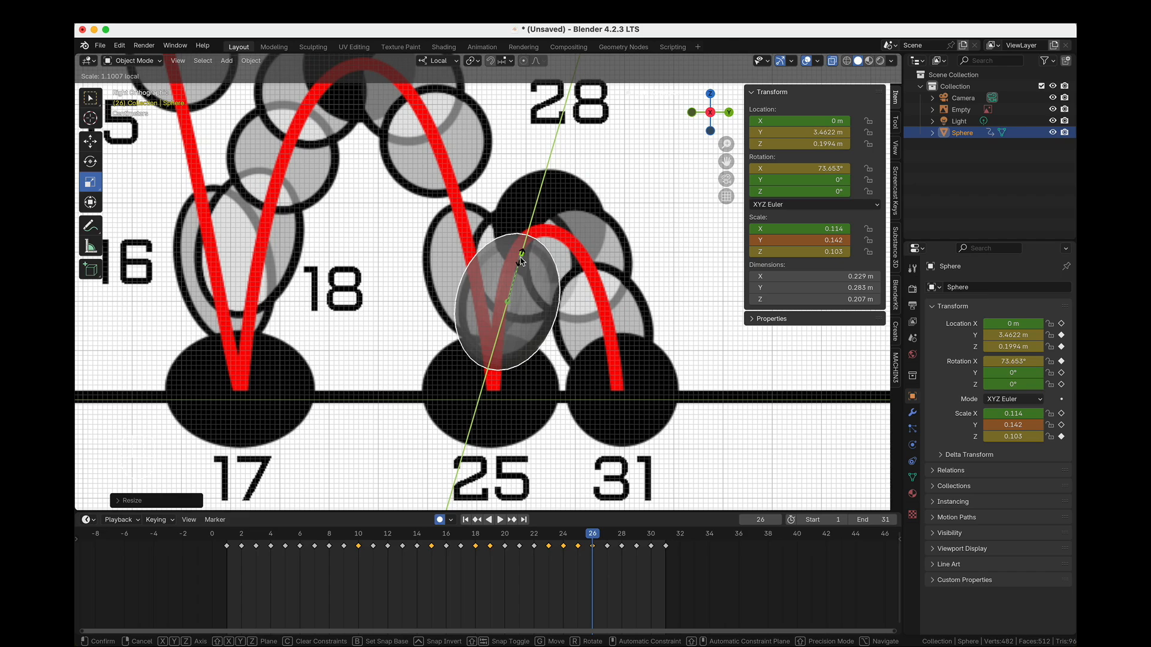
click(521, 262)
key(s)
key(z)
key(z)
click(552, 257)
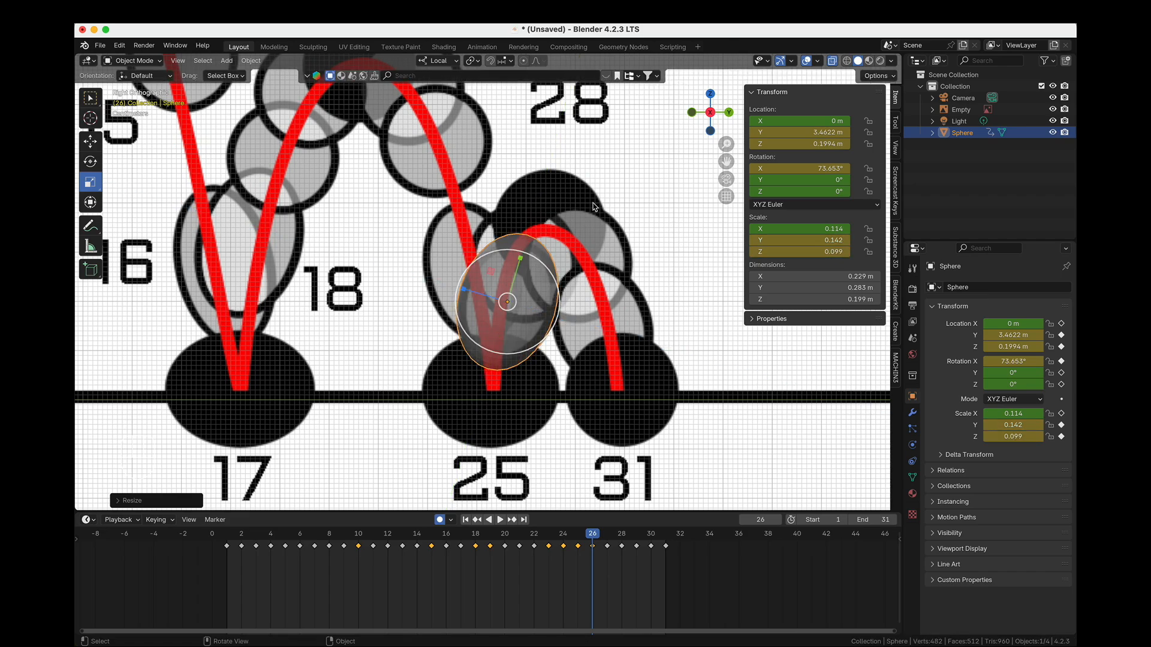
key(i)
key(i)
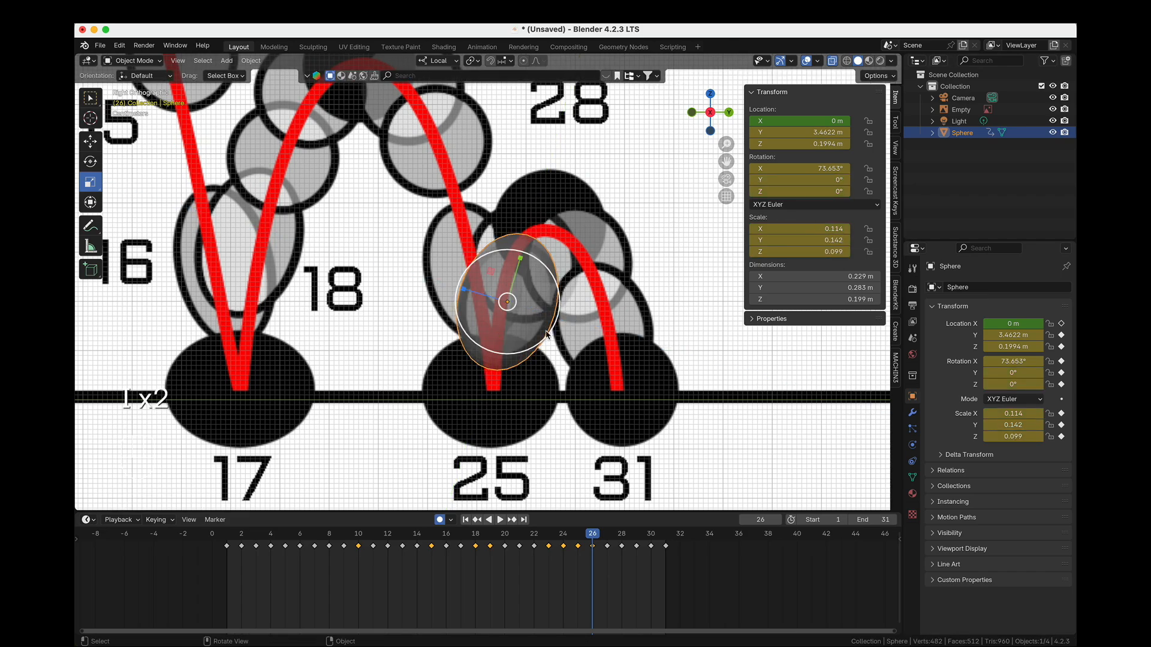
Set the sphere's scale to 0.114 on all axes at frame 27, and keyframe the same round scale at frame 29.
click(606, 542)
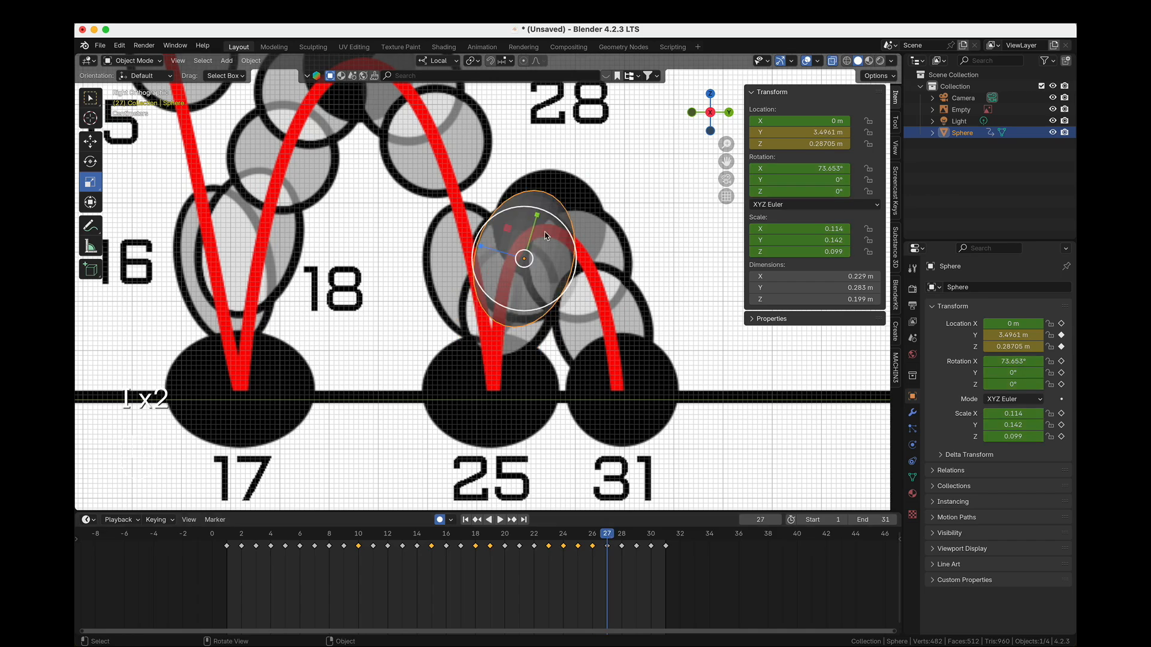
drag(837, 231, 830, 252)
key(Return)
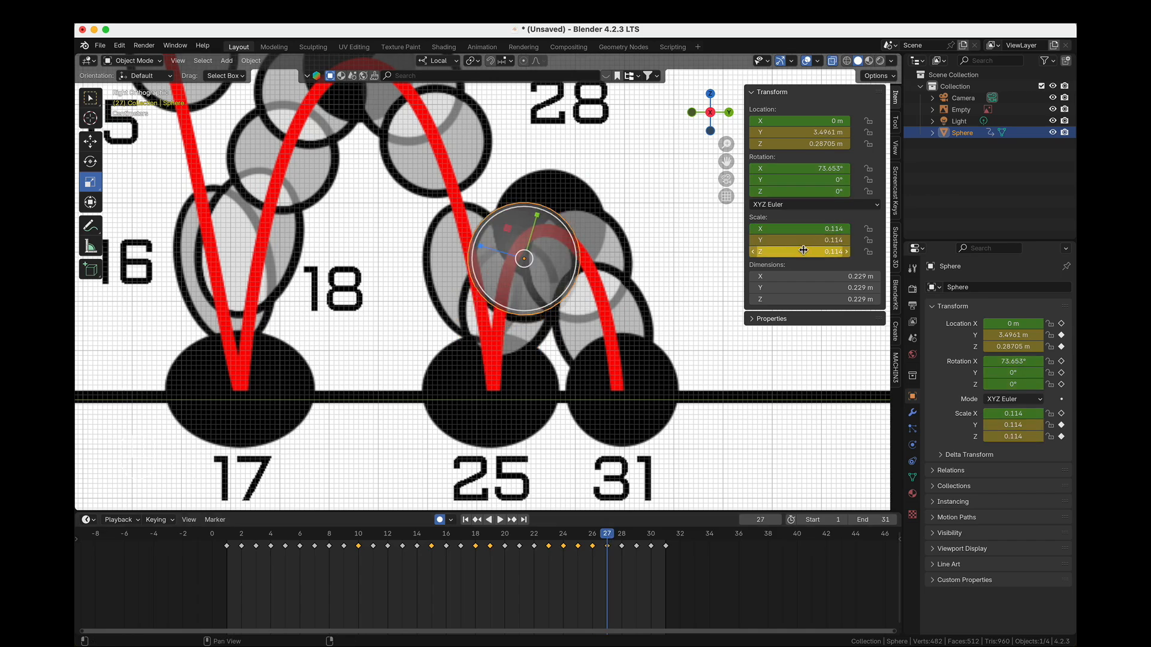
drag(607, 535, 636, 536)
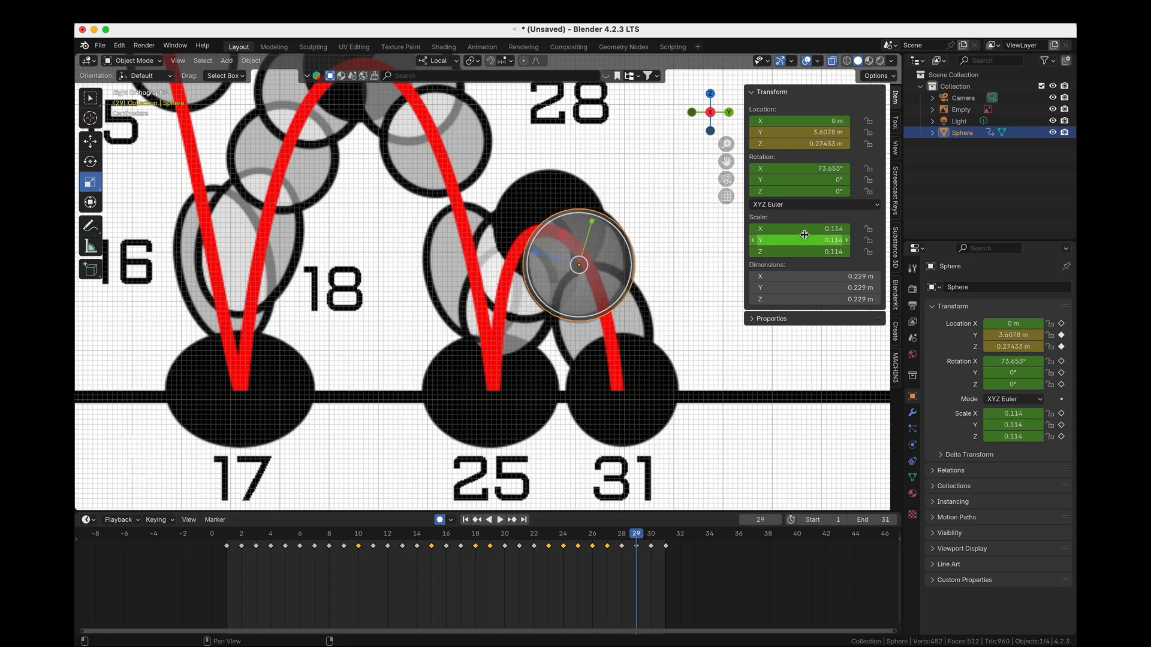
key(i)
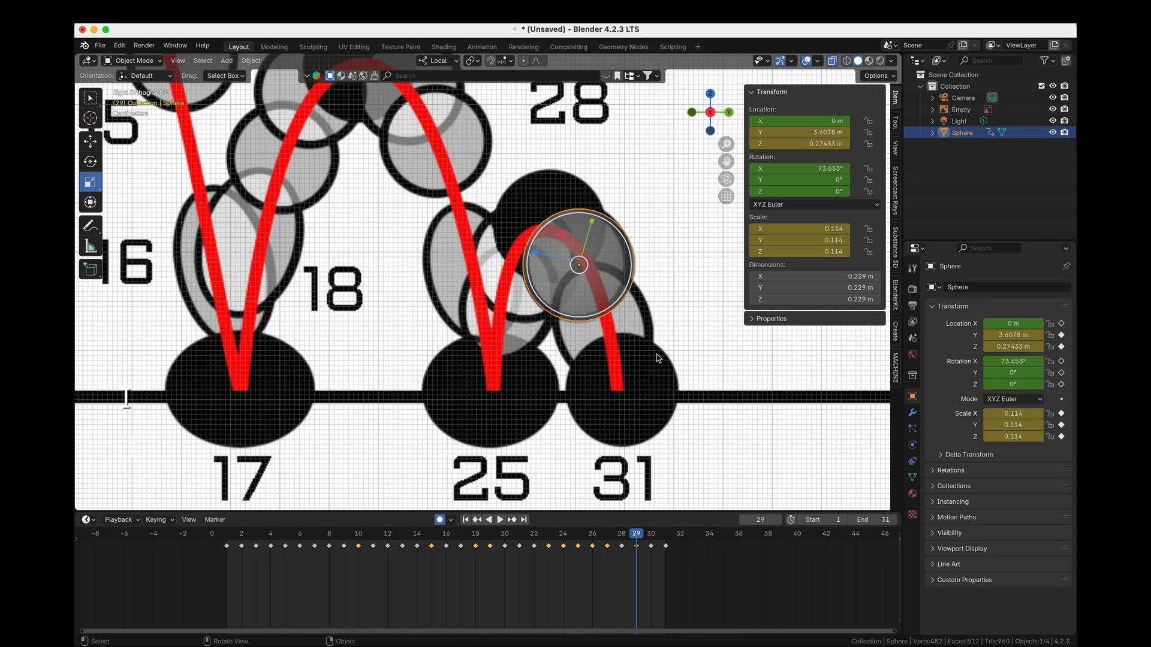
At frame 30, tilt the sphere to about 16.3° on X and stretch it to about 0.147 Z scale and 0.093 Y scale.
click(648, 533)
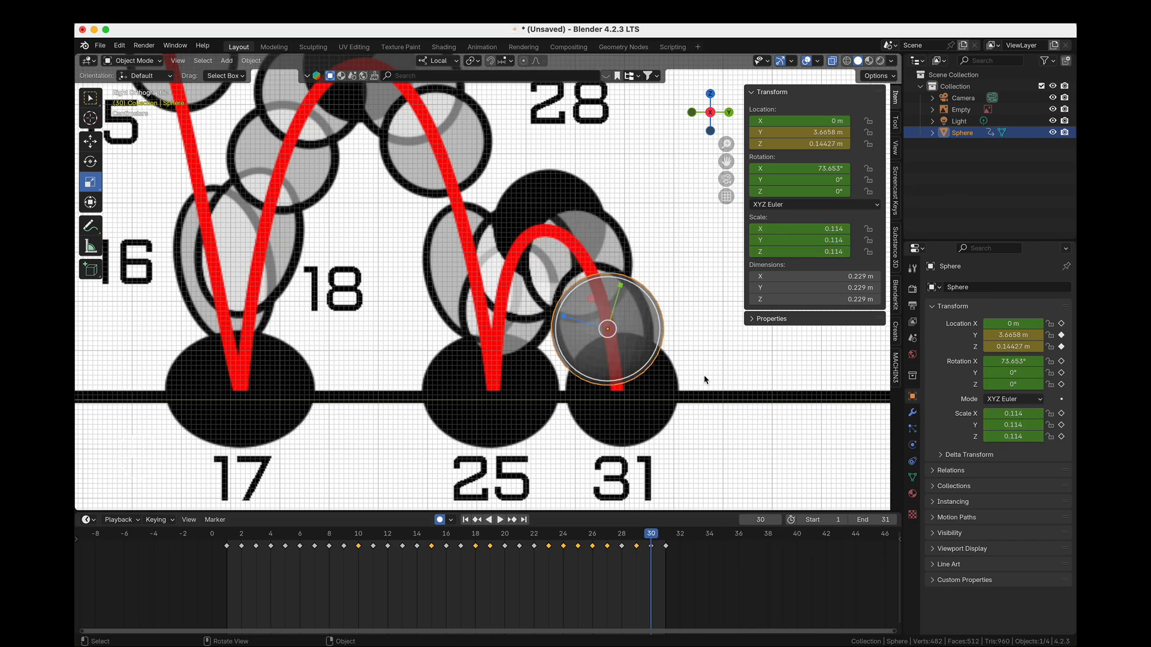
key(r)
key(Escape)
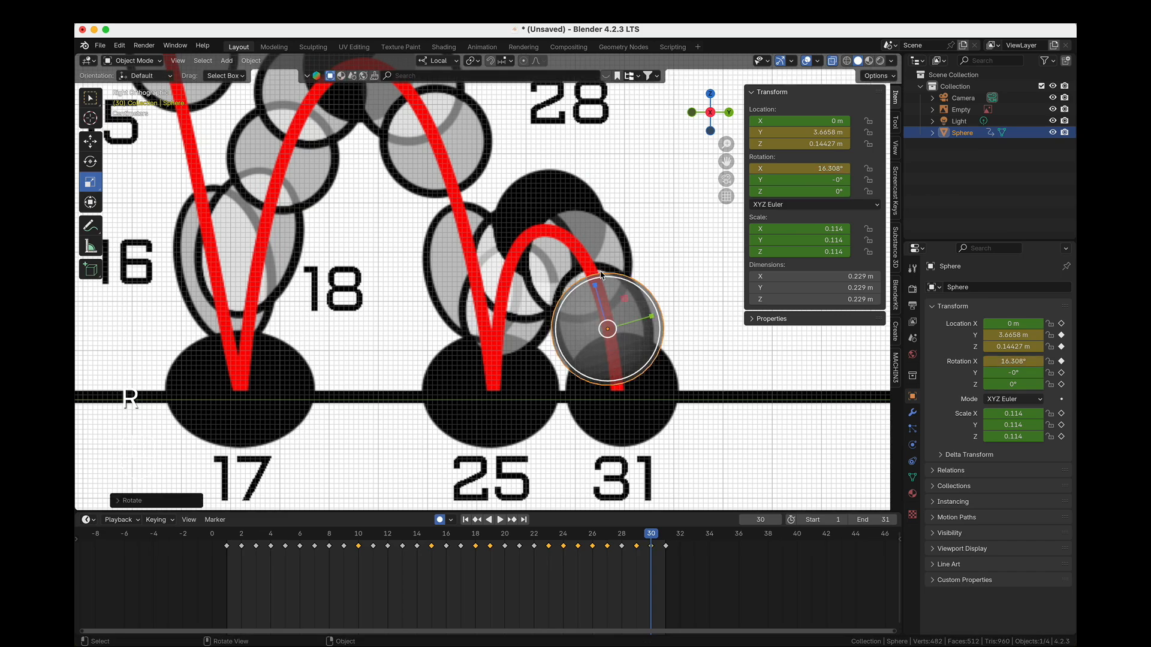
key(s)
key(z)
click(642, 312)
key(s)
key(y)
key(y)
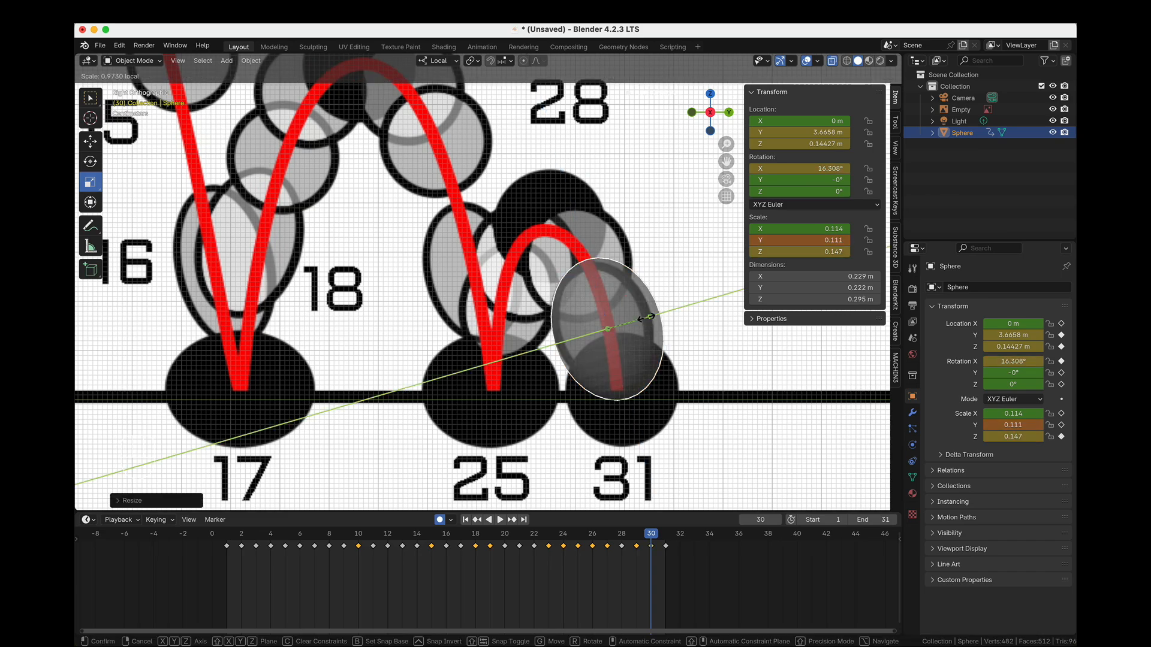
click(641, 323)
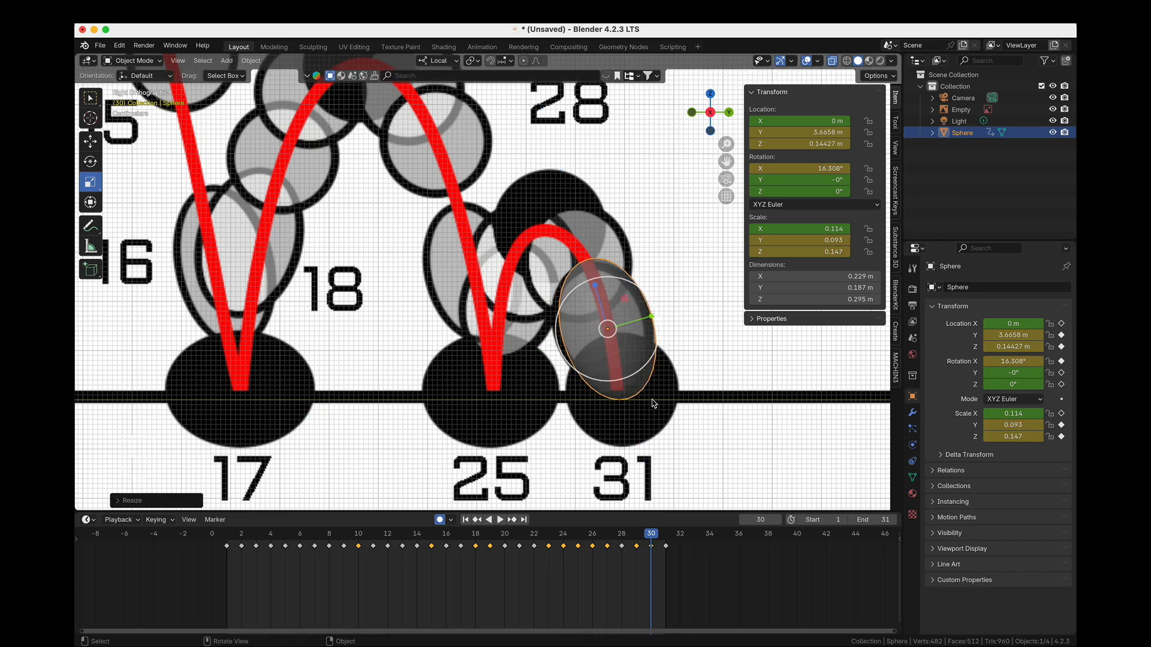
Shorten the frame 30 sphere to about 0.136 Z scale and nudge it to about Y 3.6634 m, Z 0.14663 m.
key(s)
key(z)
key(z)
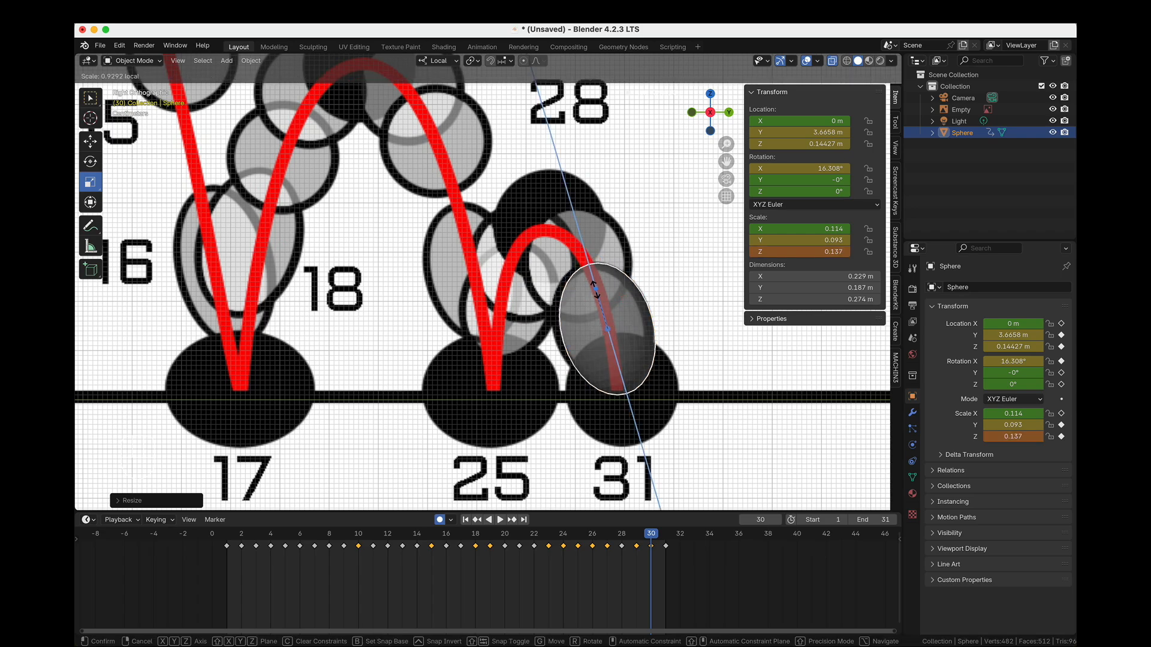
click(595, 290)
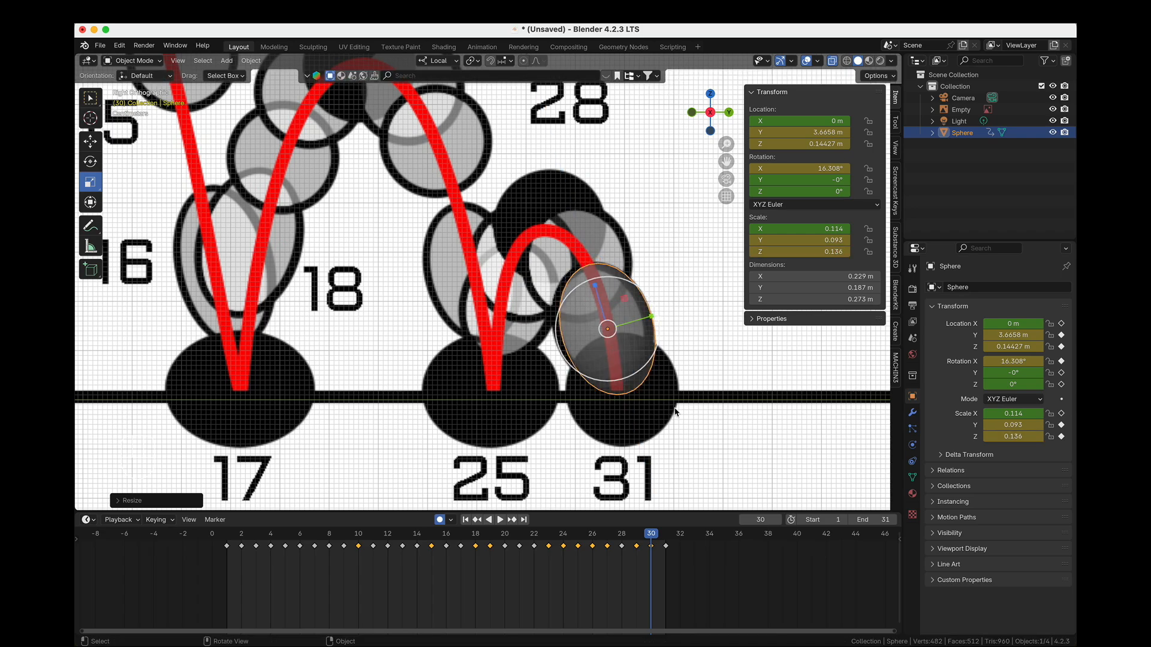
key(g)
click(682, 341)
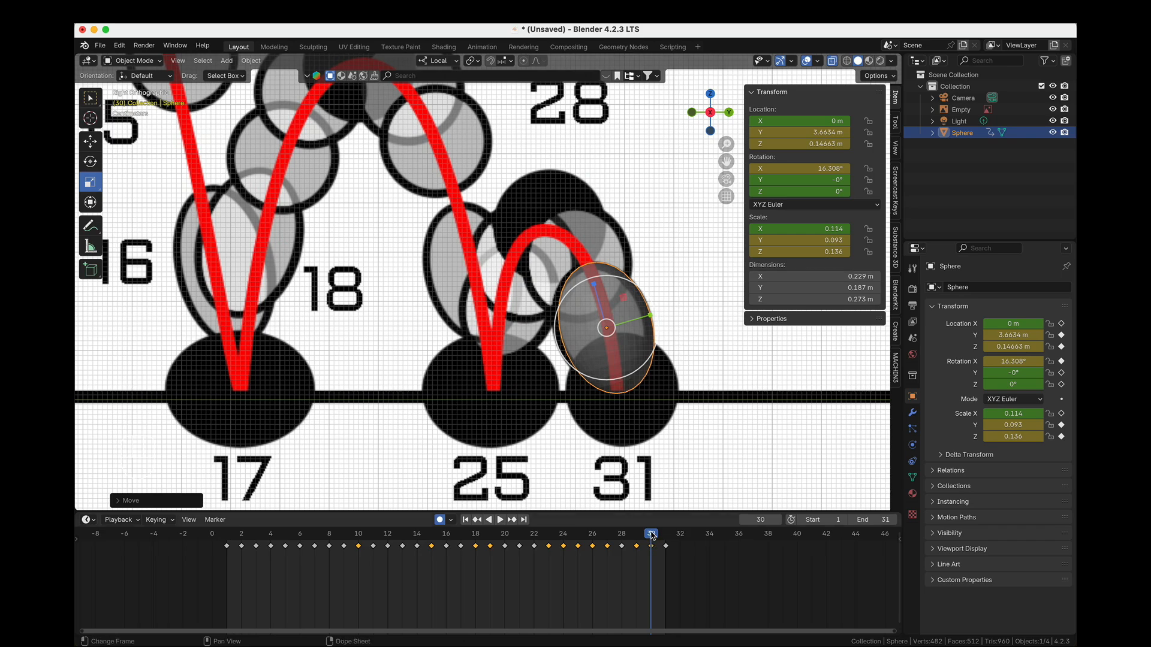
At the final ground contact on frame 31, set the sphere's scale to 0.1143 on all three axes.
drag(652, 535, 665, 536)
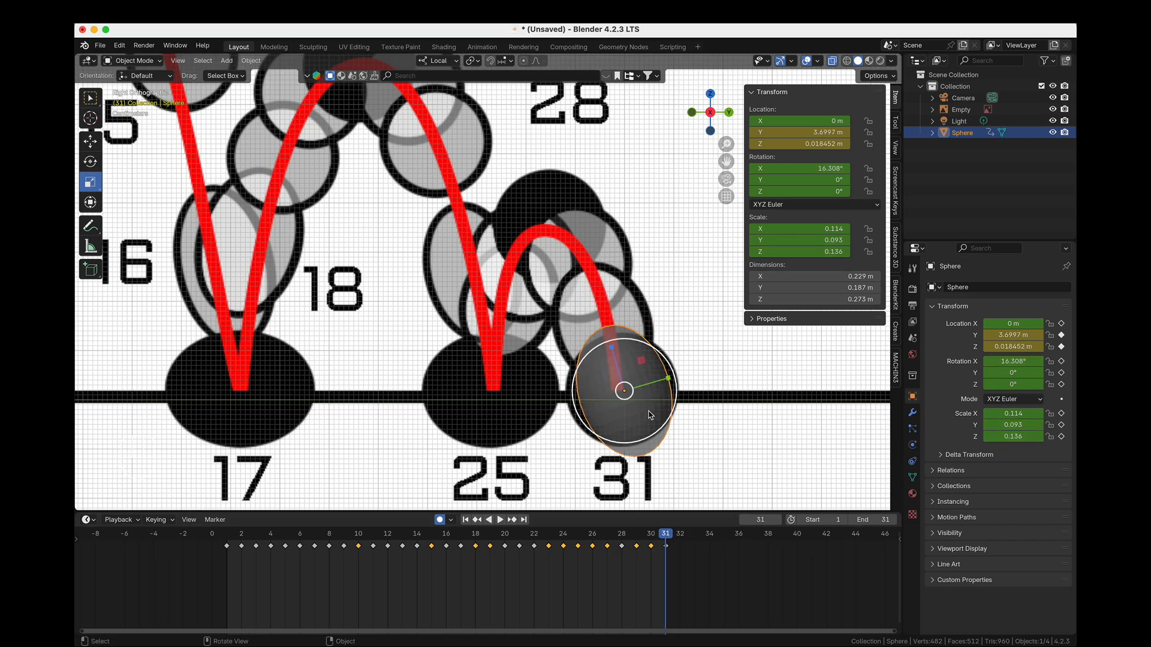
drag(827, 229, 827, 252)
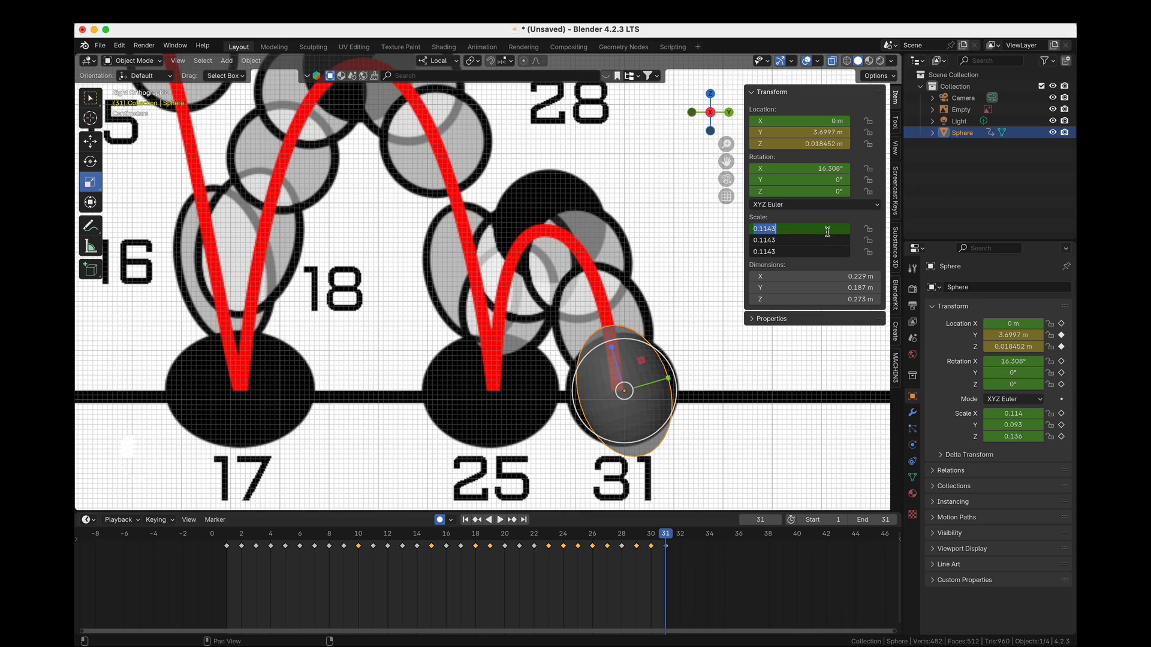
key(Return)
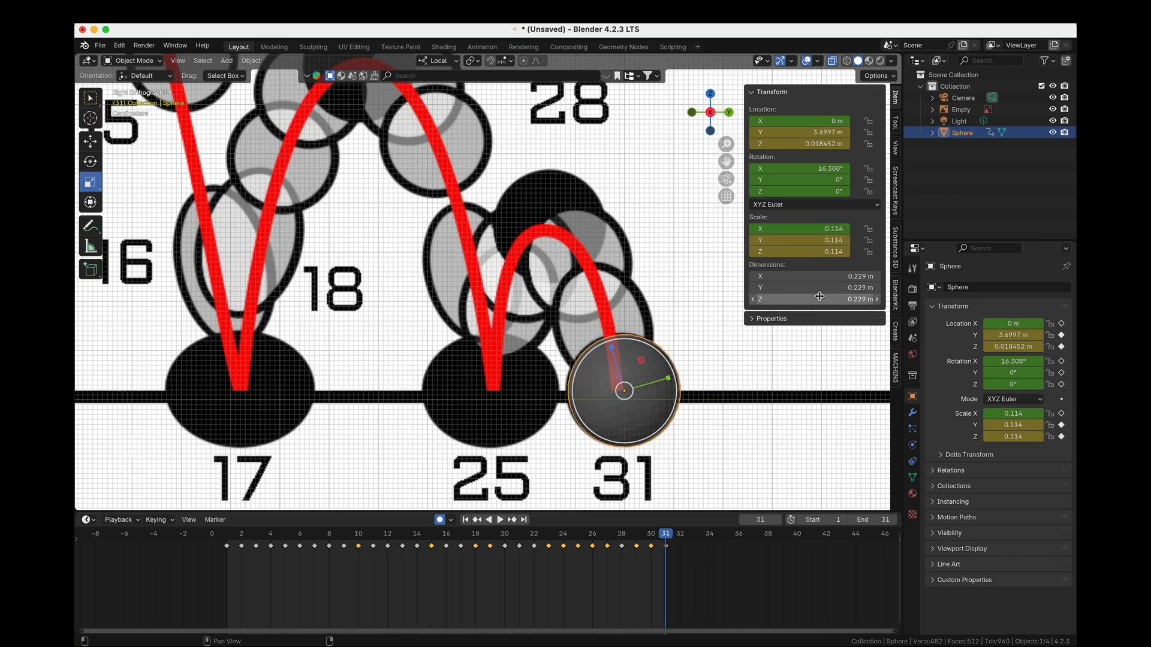
Play the bounce and scrub back to frame 6 to check the poses against the whole reference image.
key(space)
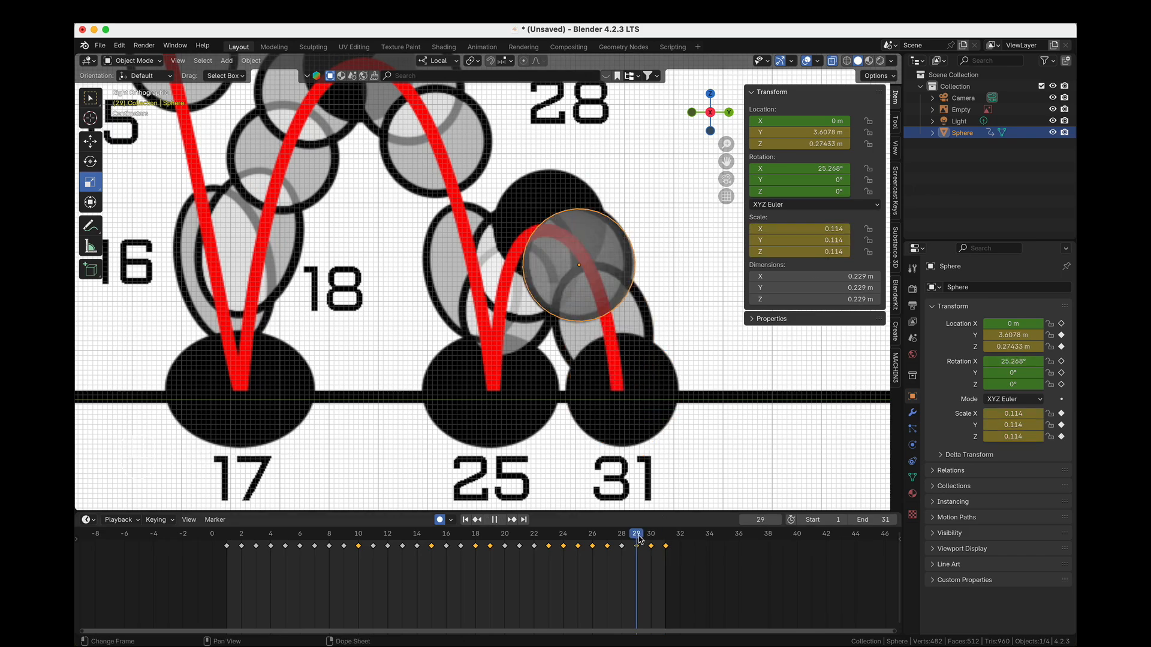
drag(657, 543, 300, 544)
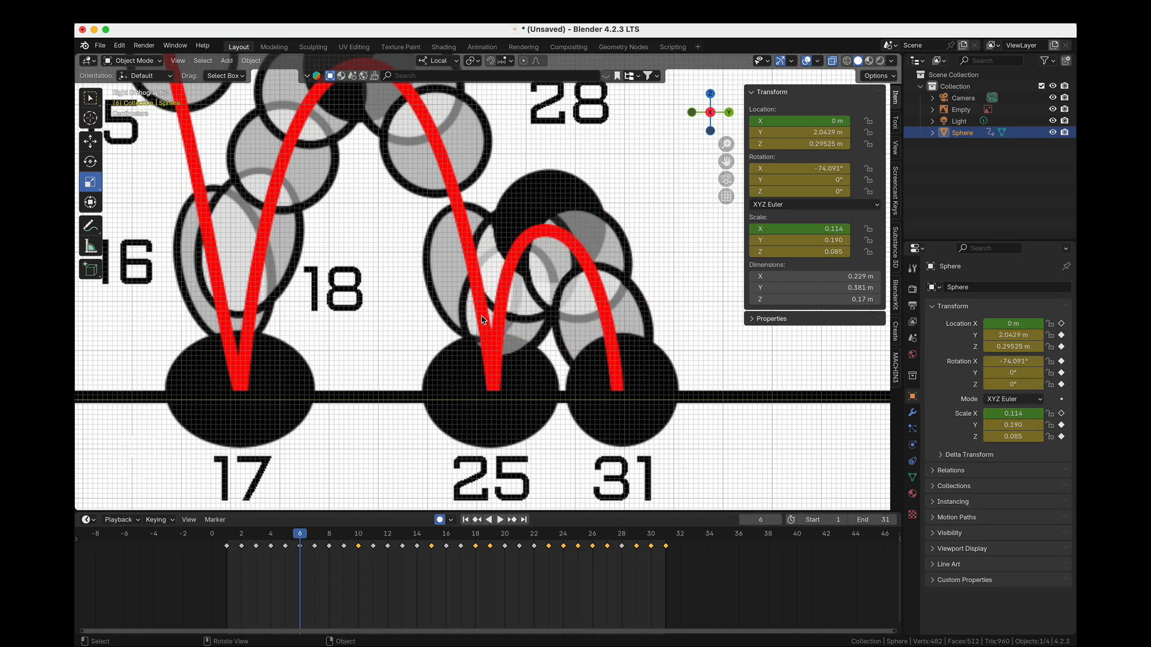
scroll(451, 301, down, 8)
shift+middle_drag(451, 302, 519, 370)
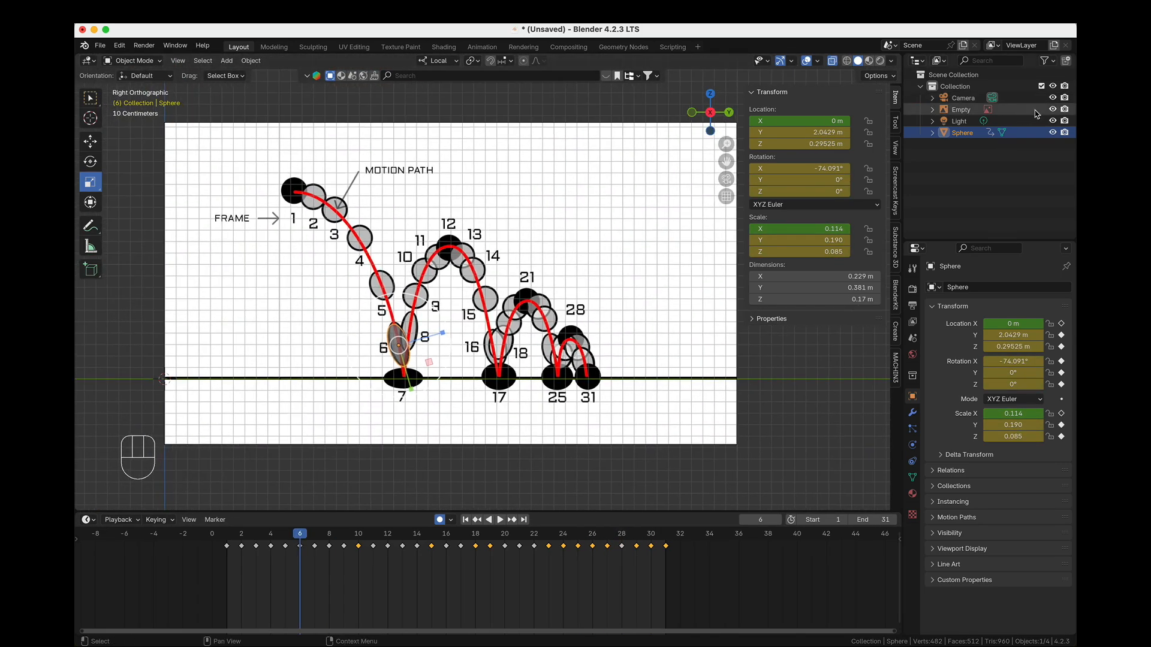
Hide the Empty reference image, deselect everything, and return to frame 1.
click(1052, 110)
click(600, 321)
middle_drag(599, 321, 469, 295)
drag(299, 537, 227, 536)
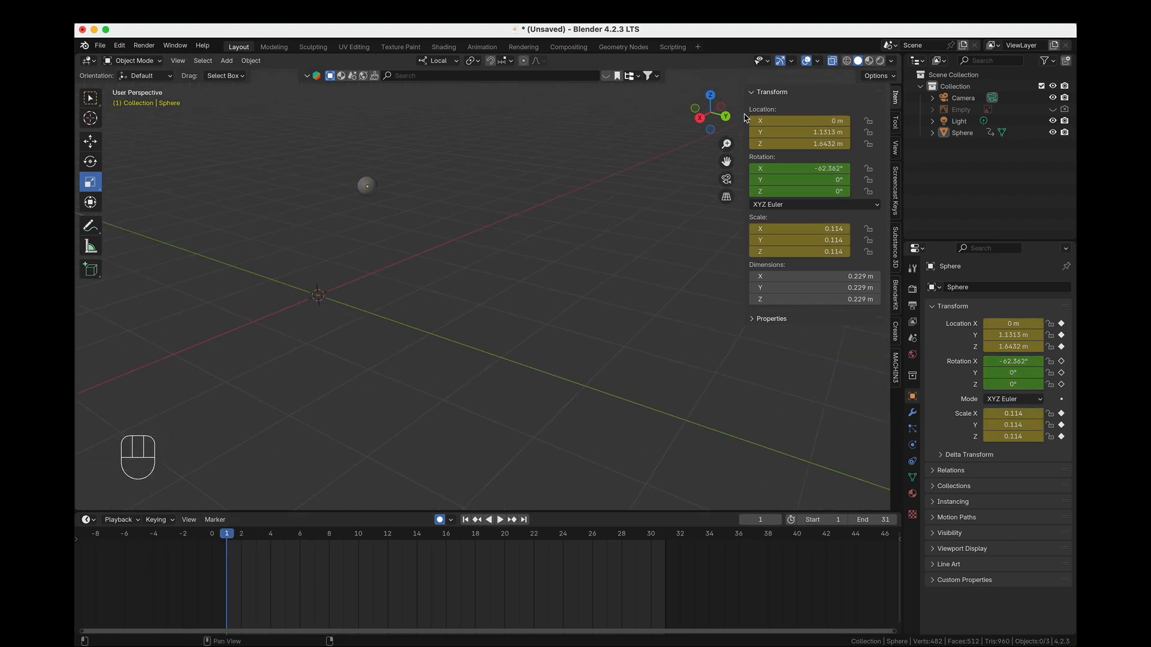
Frame the sphere in right orthographic view in a maximized viewport with the sidebar hidden.
click(700, 118)
scroll(412, 273, up, 2)
shift+middle_drag(413, 272, 438, 319)
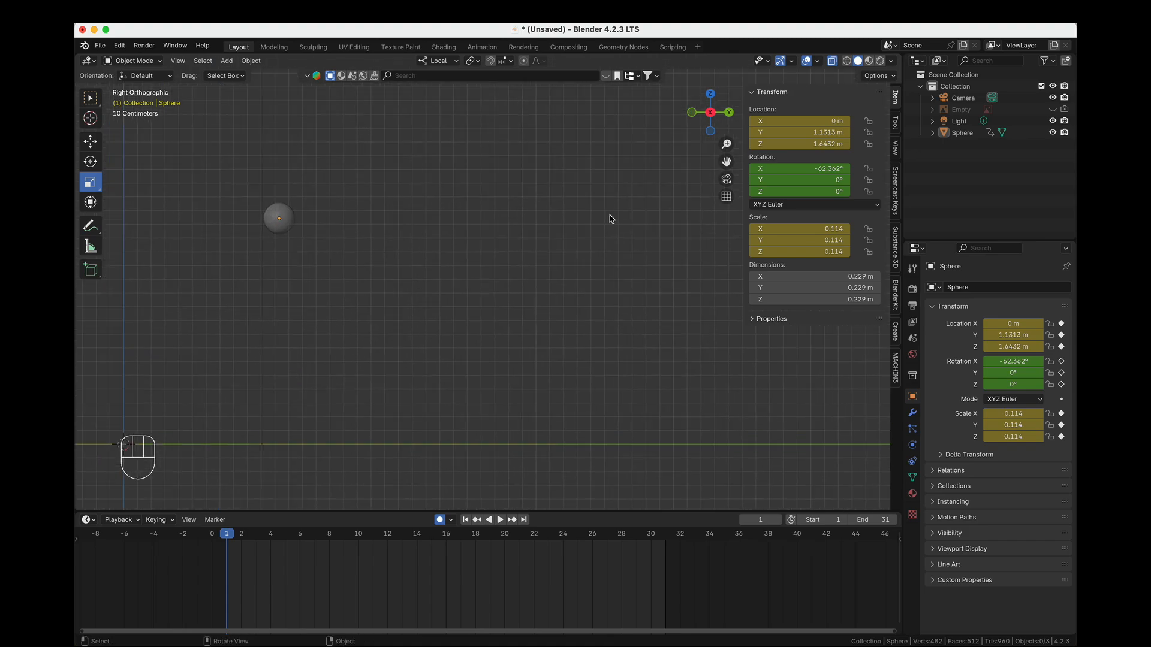
key(n)
scroll(490, 353, up, 2)
shift+middle_drag(493, 348, 521, 357)
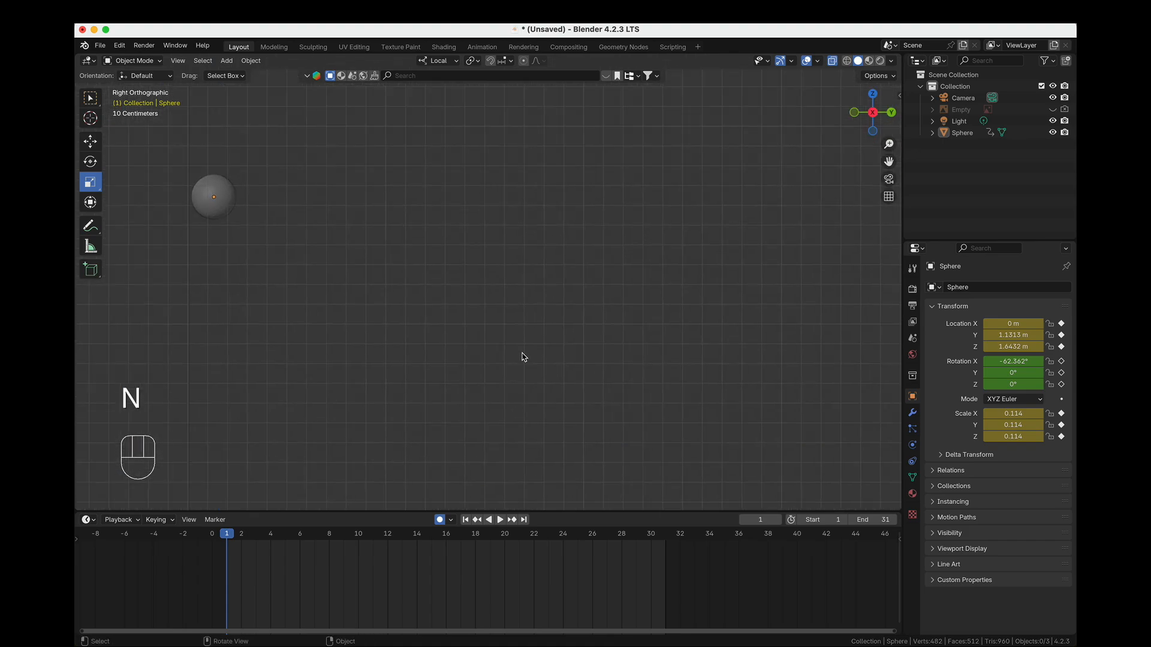
key(ctrl+space)
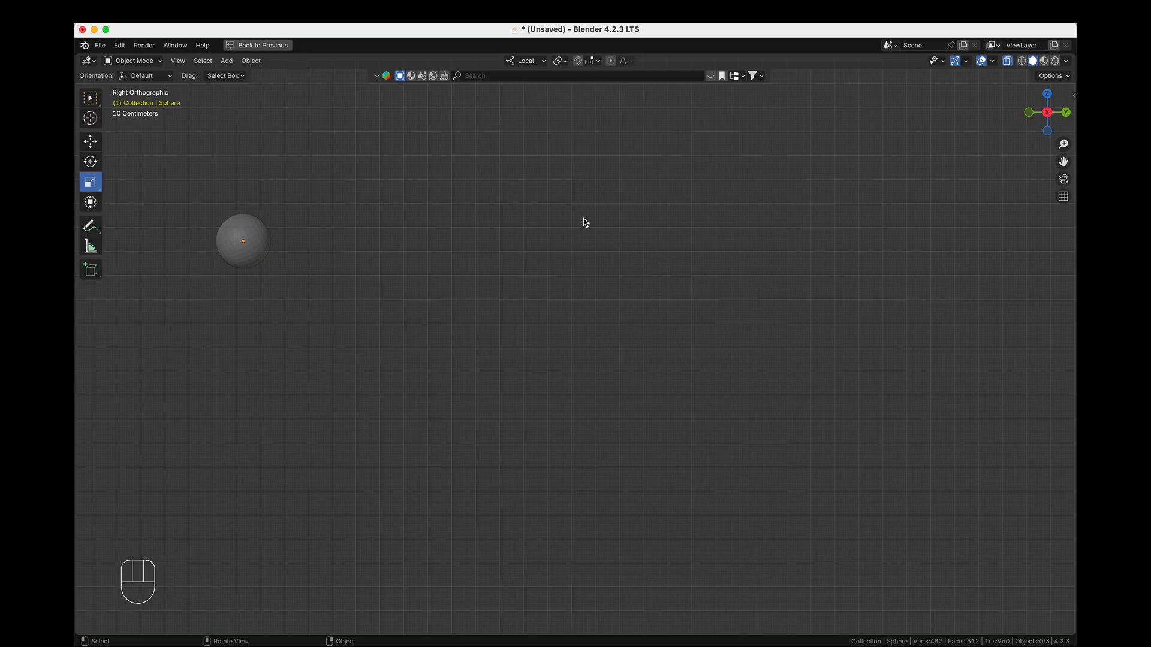
Play the animation to examine the squash and stretch from the side and in perspective, and stop playback.
key(space)
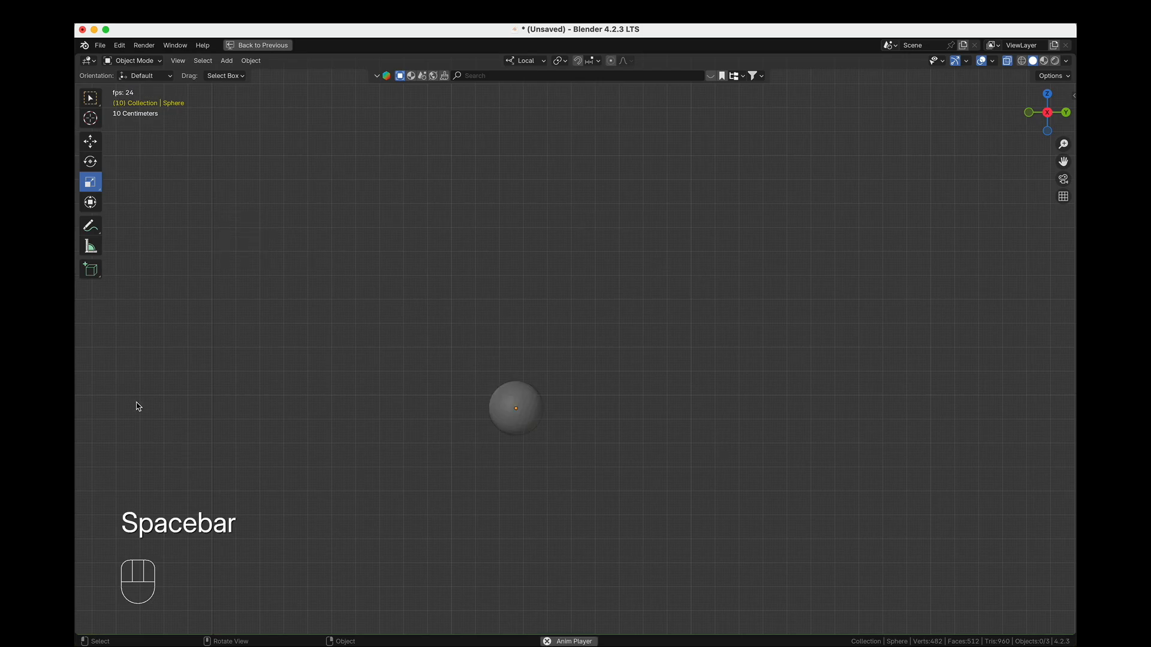
scroll(501, 514, down, 1)
shift+middle_drag(534, 516, 450, 457)
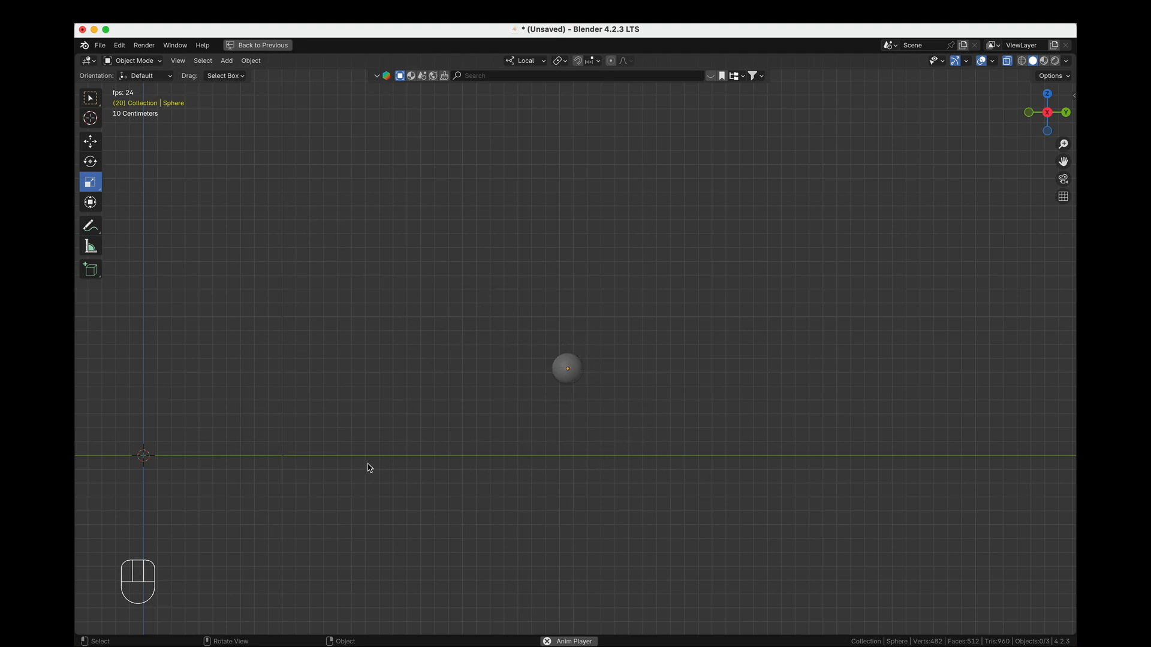
middle_drag(742, 462, 578, 463)
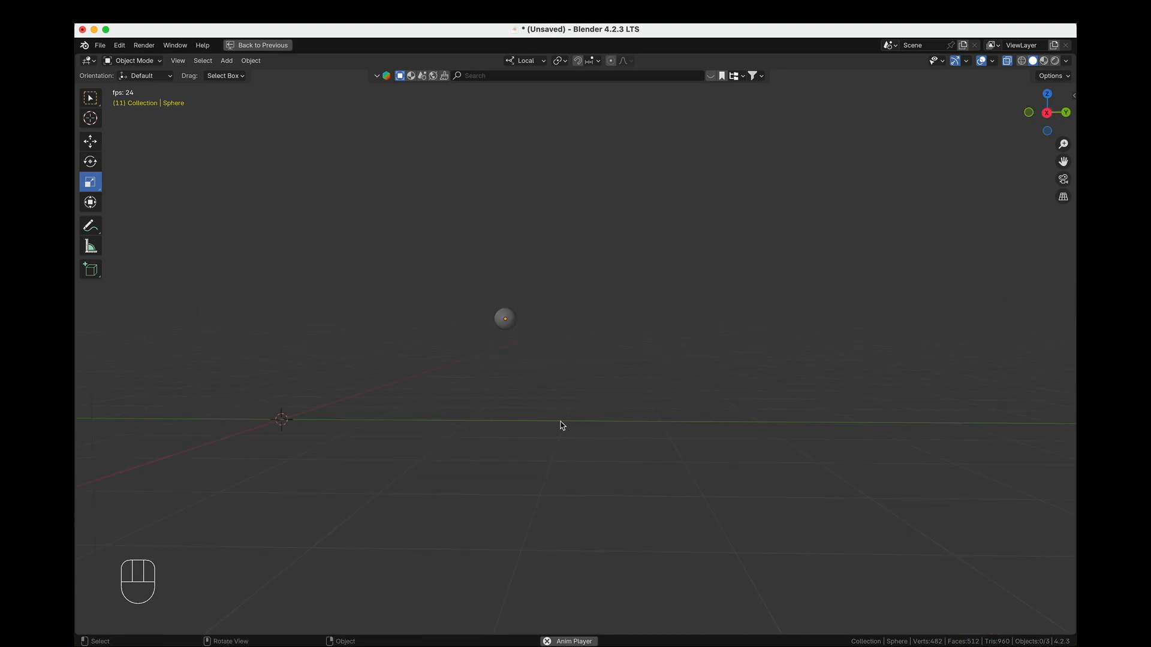
key(space)
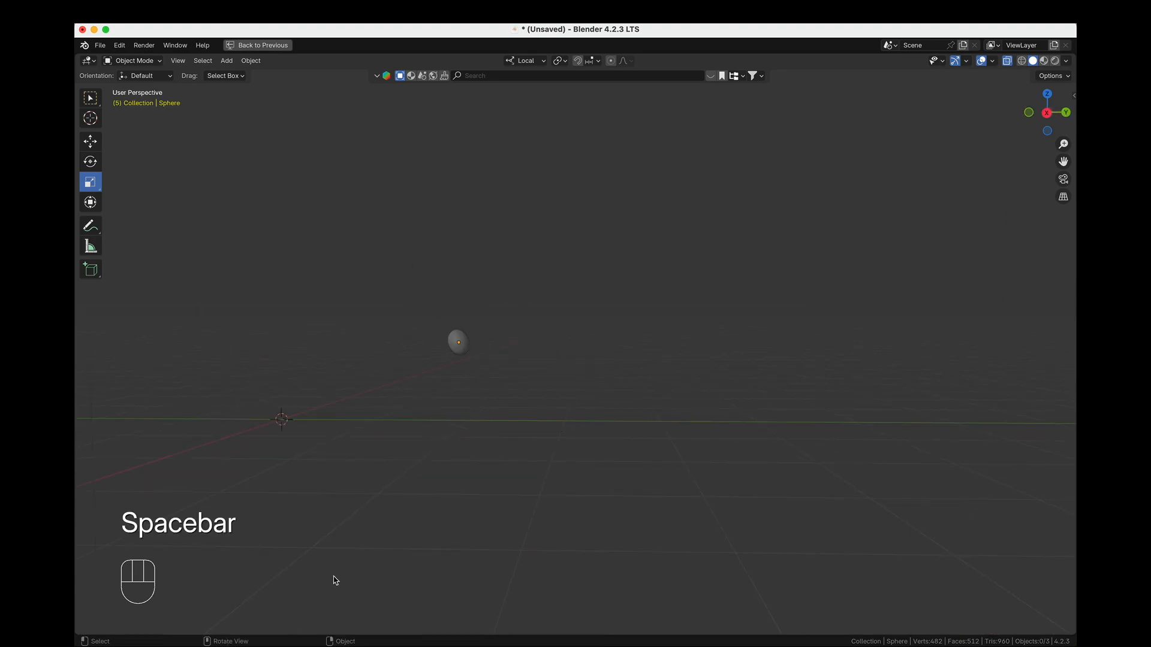
Restore the full workspace layout, replay the bounce, and scrub back to frame 4 to review the motion.
scroll(596, 326, down, 2)
middle_drag(516, 360, 506, 361)
shift+middle_drag(546, 326, 507, 377)
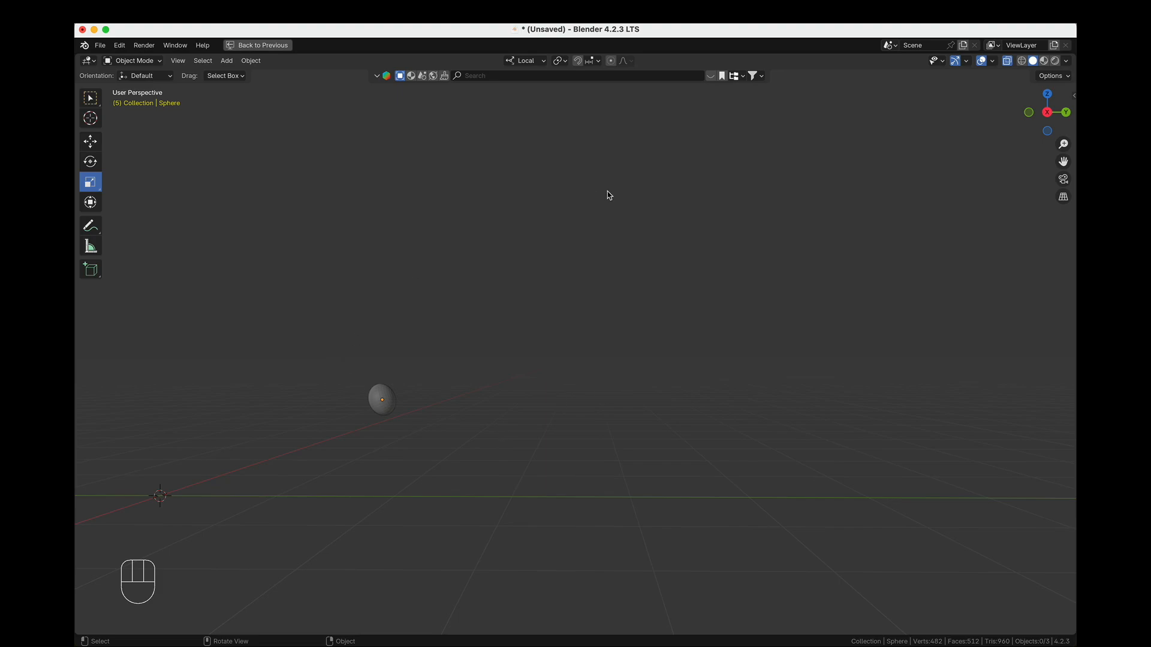
key(ctrl+space)
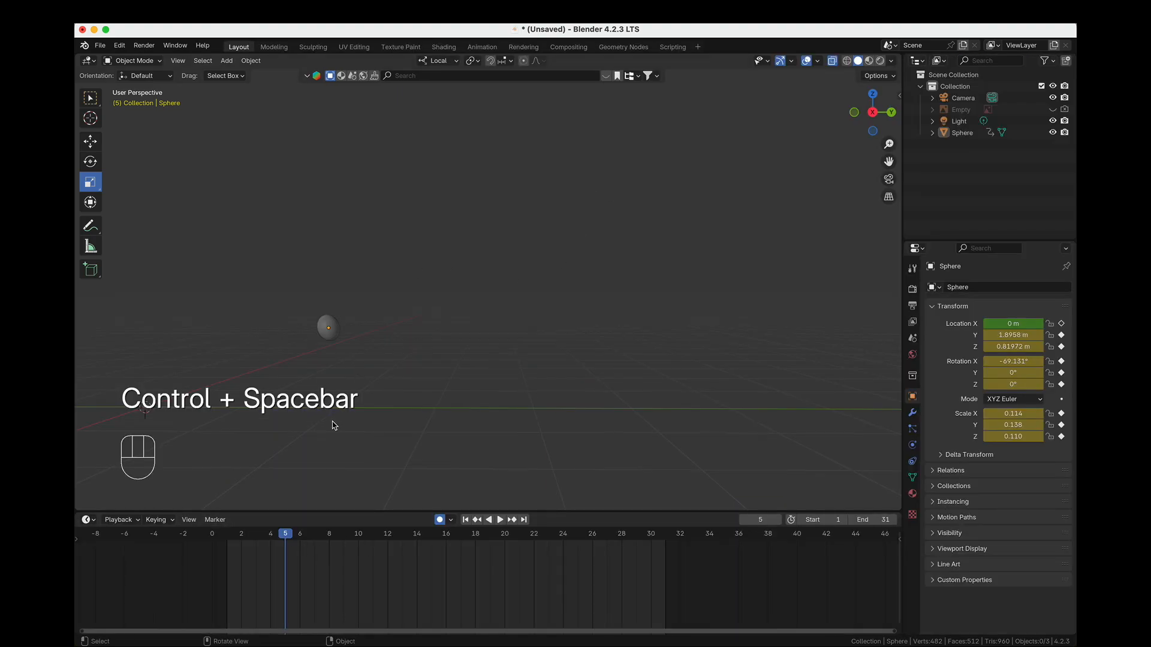
key(space)
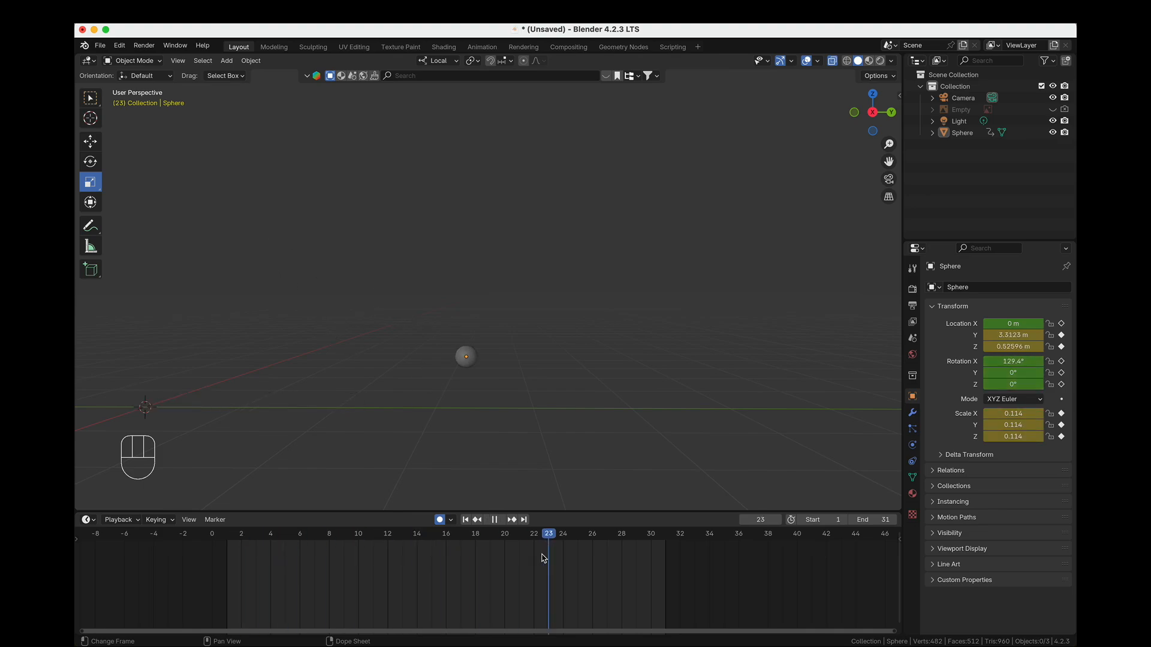
drag(542, 559, 277, 555)
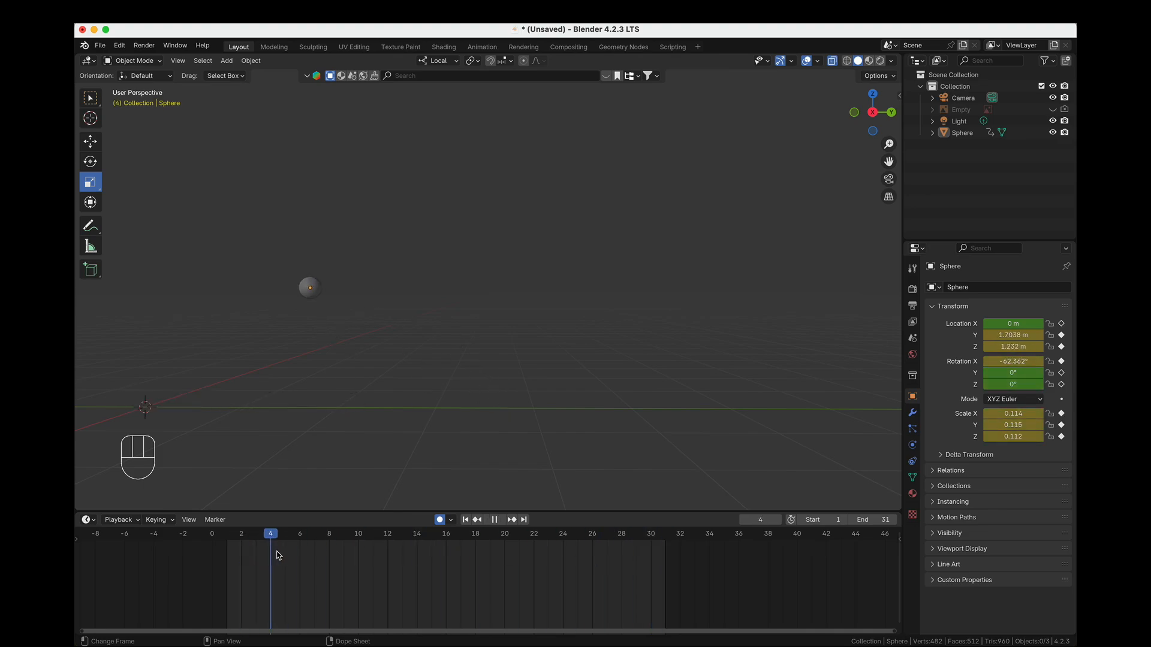
Stop the playback and examine the stretched sphere from several perspective angles.
key(space)
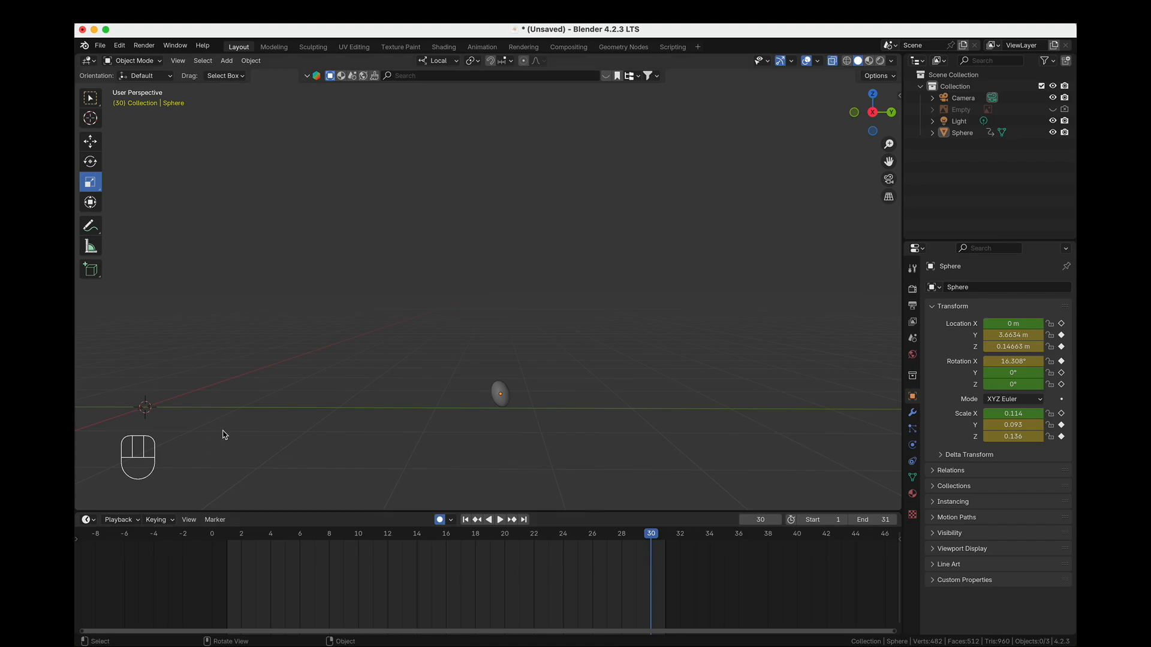
middle_drag(223, 434, 417, 406)
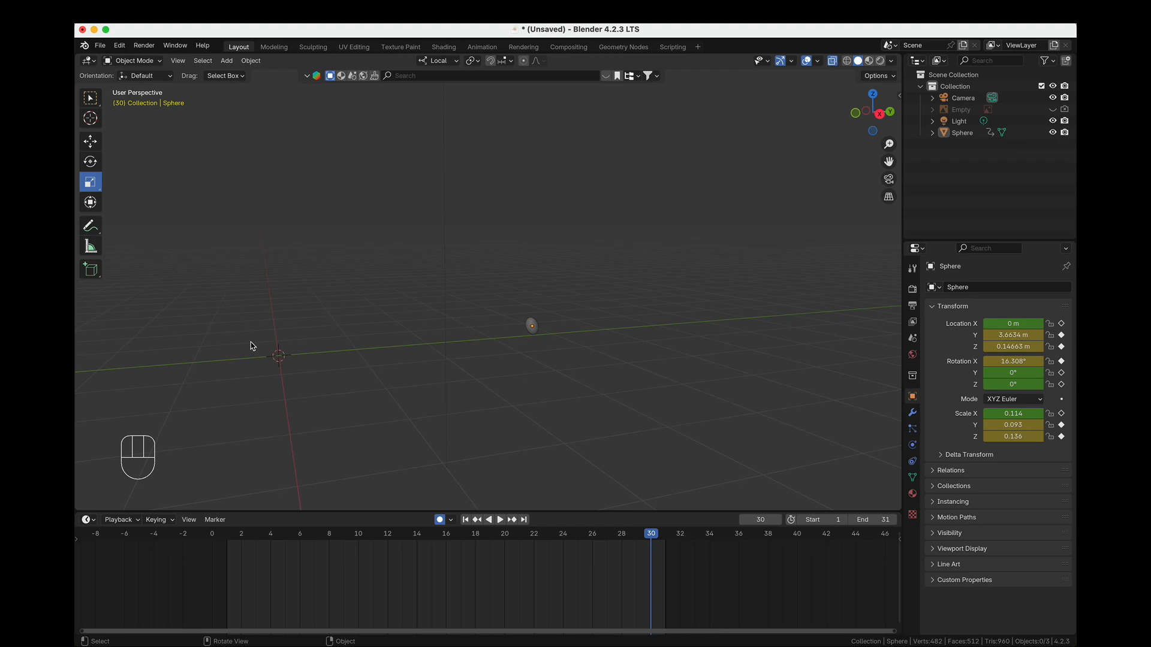
middle_drag(636, 293, 432, 284)
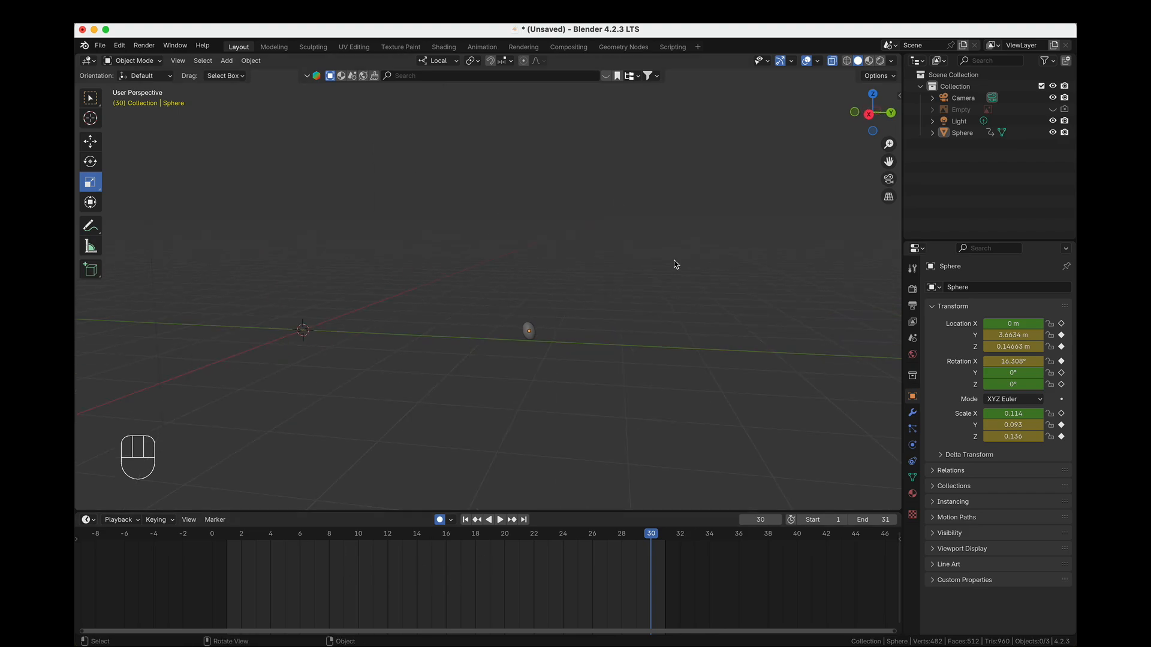
shift+middle_drag(676, 301, 563, 292)
middle_drag(449, 256, 463, 277)
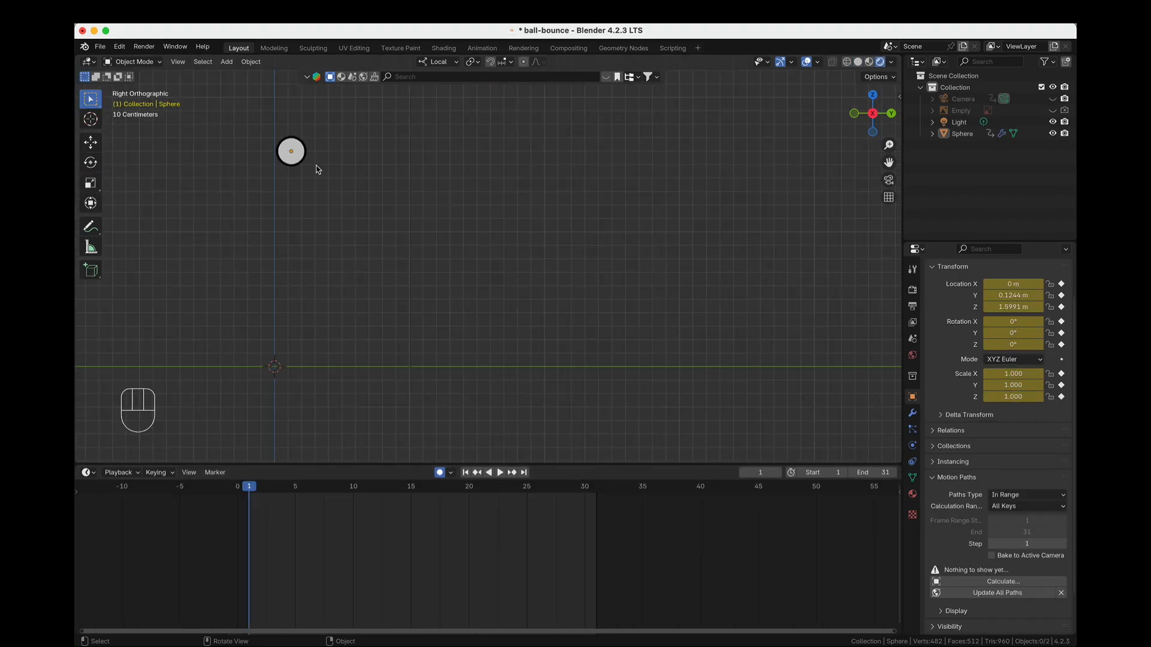
Calculate the Sphere's motion path with the In Range display type and the All Keys computation range.
click(298, 162)
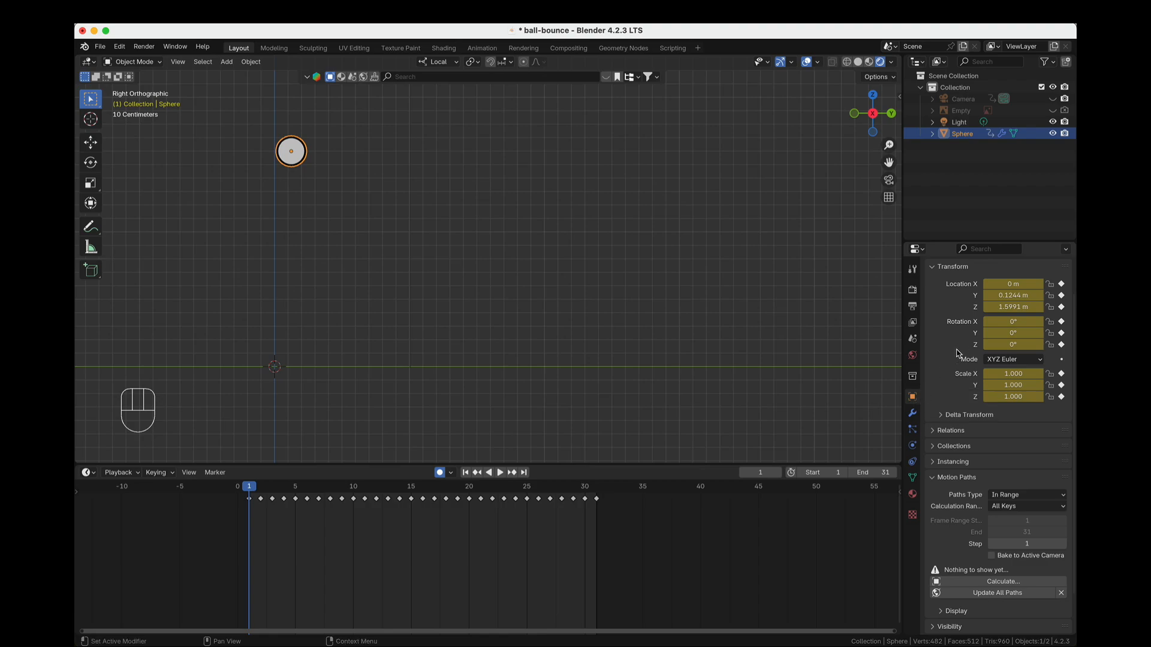
click(933, 480)
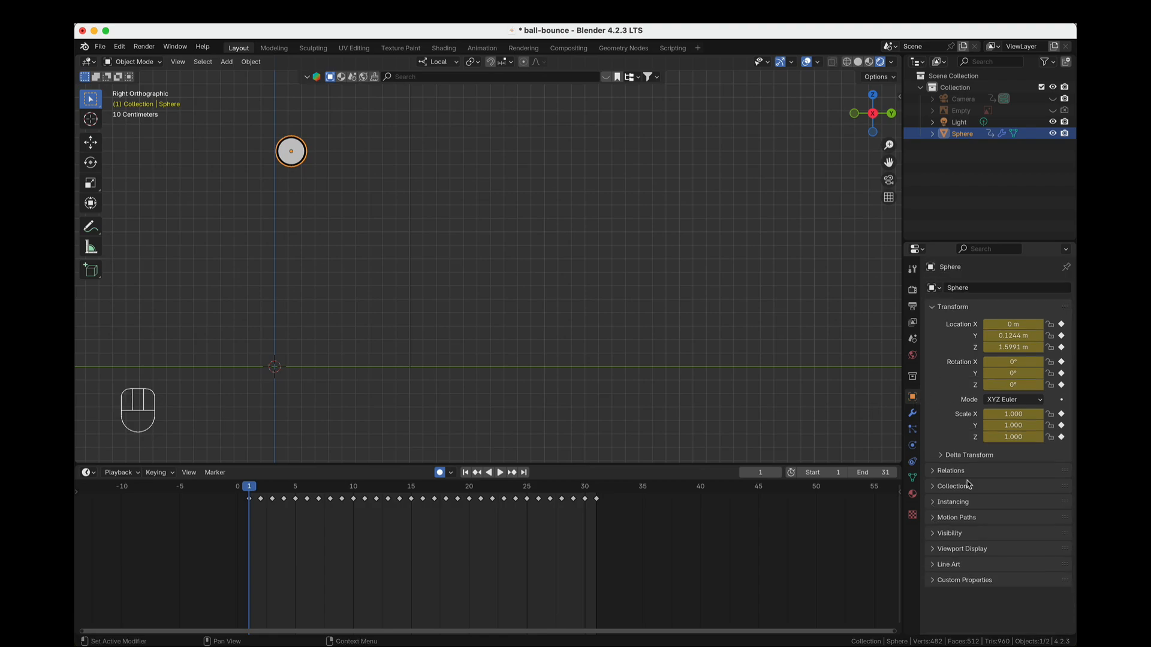
click(963, 518)
scroll(956, 470, down, 4)
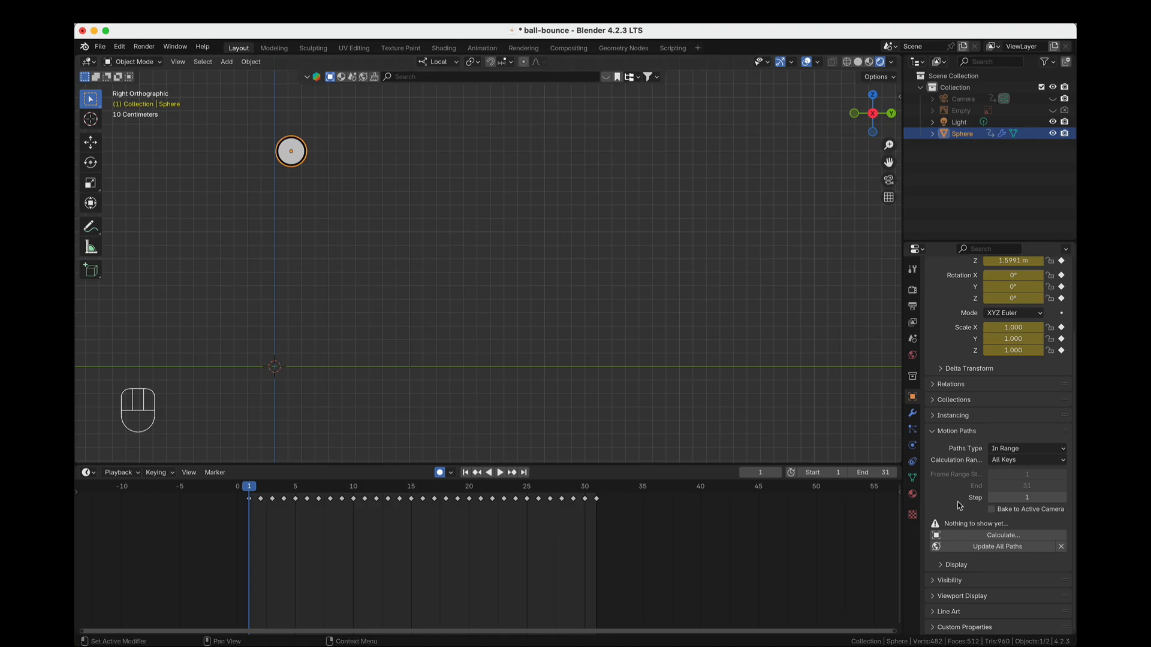
click(977, 539)
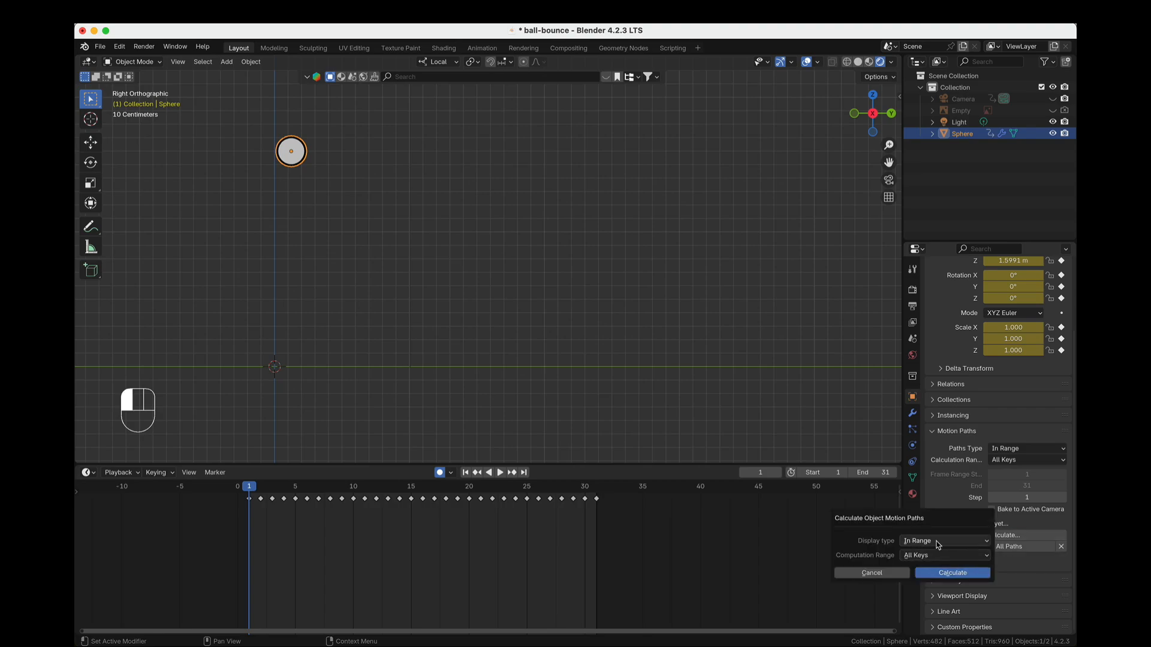
click(948, 541)
click(937, 557)
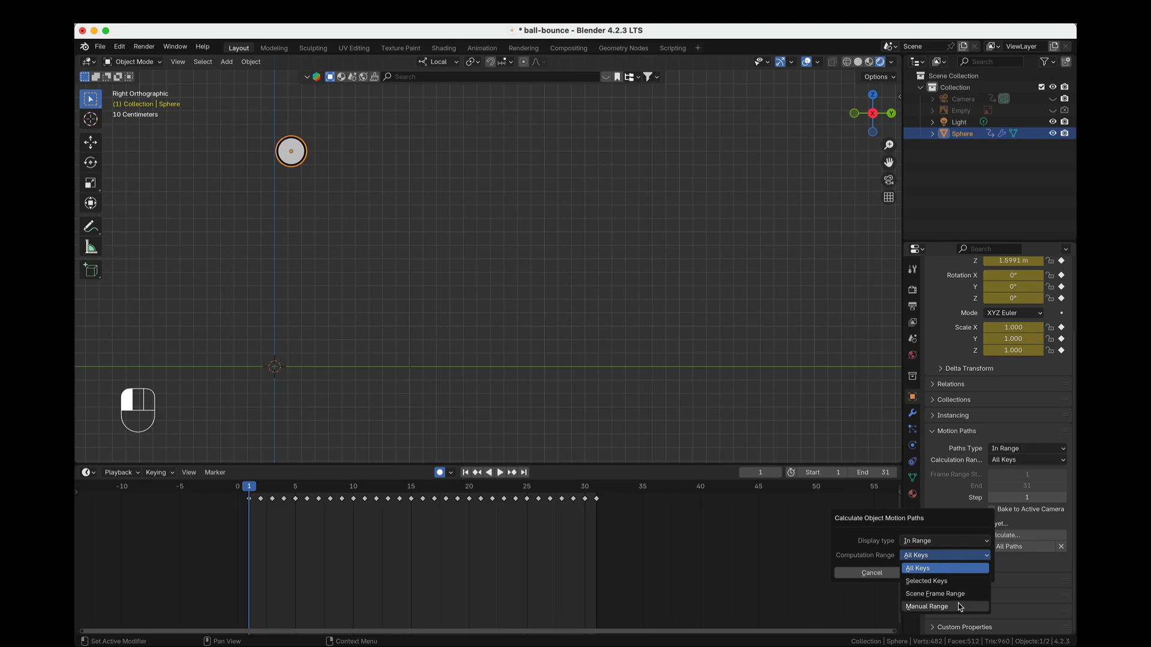
click(942, 568)
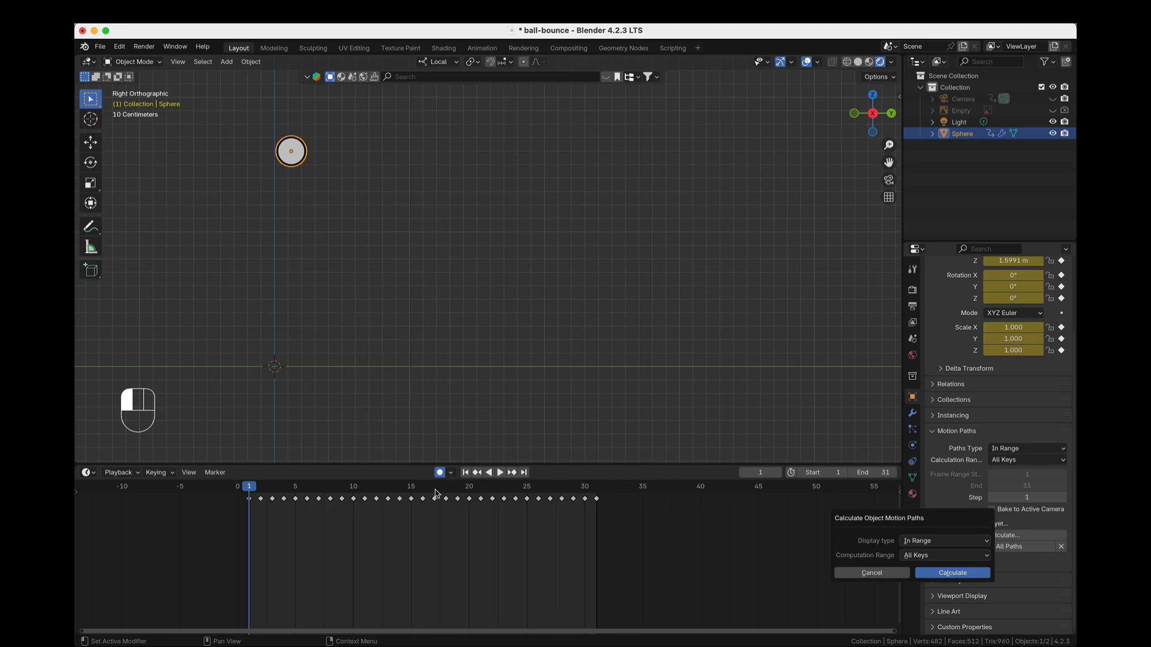
click(949, 574)
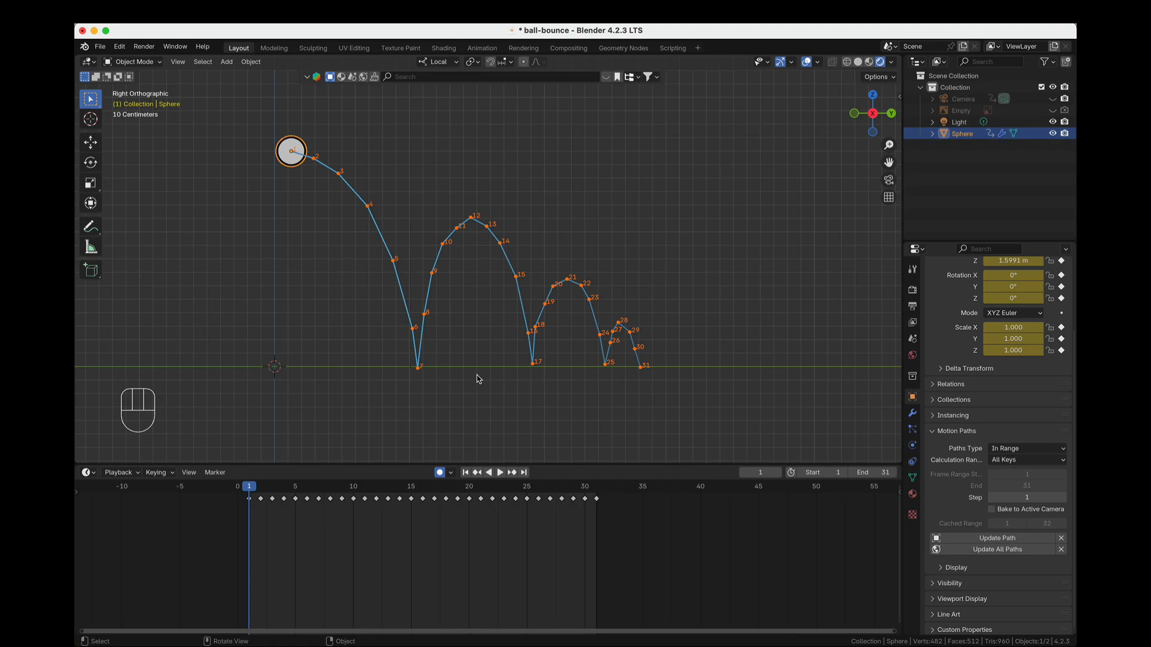
Examine the spacing of the frame points along the first two bounce arcs of the motion path.
scroll(413, 273, up, 3)
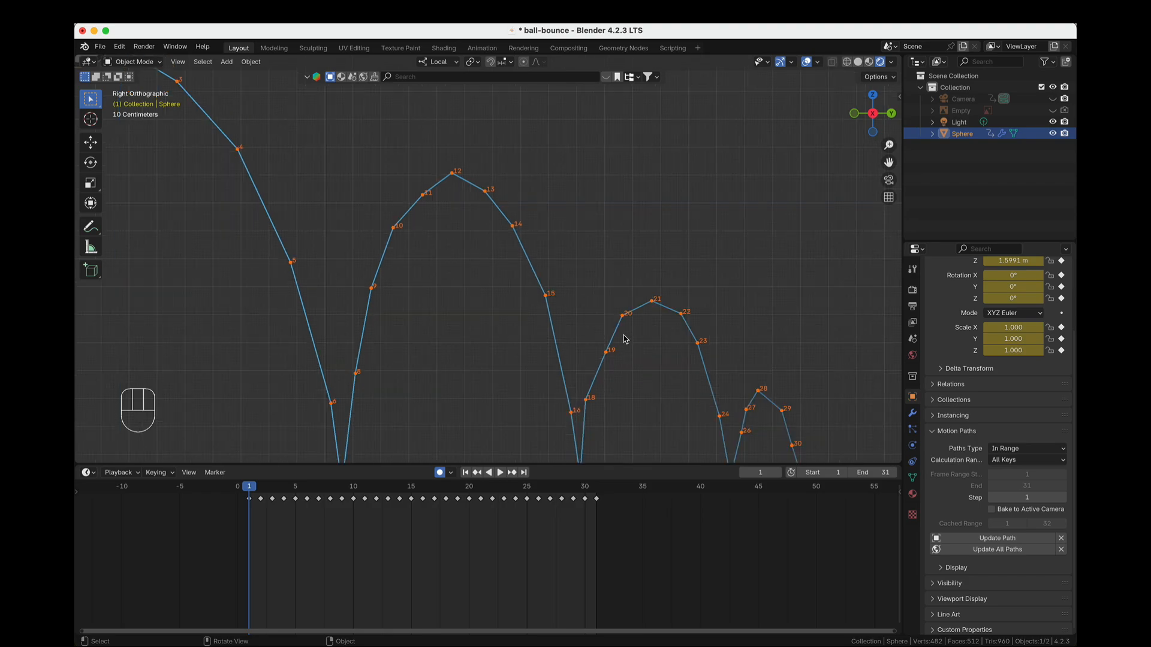
shift+middle_drag(622, 336, 569, 311)
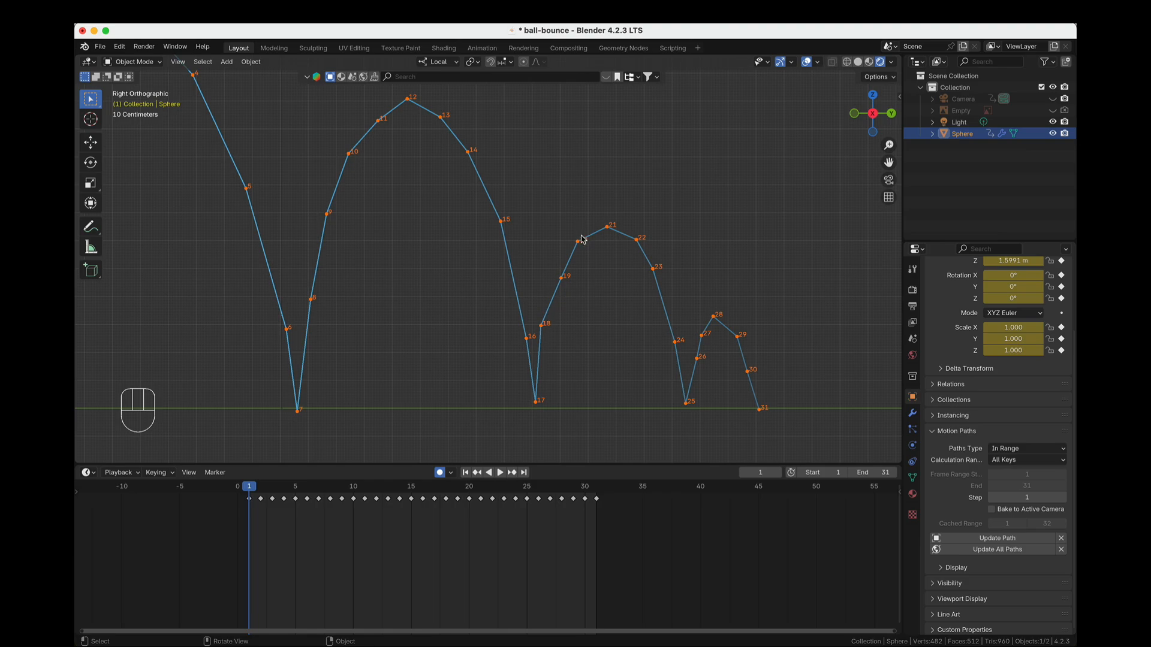
shift+middle_drag(596, 254, 735, 263)
scroll(428, 231, down, 1)
shift+middle_drag(431, 210, 294, 226)
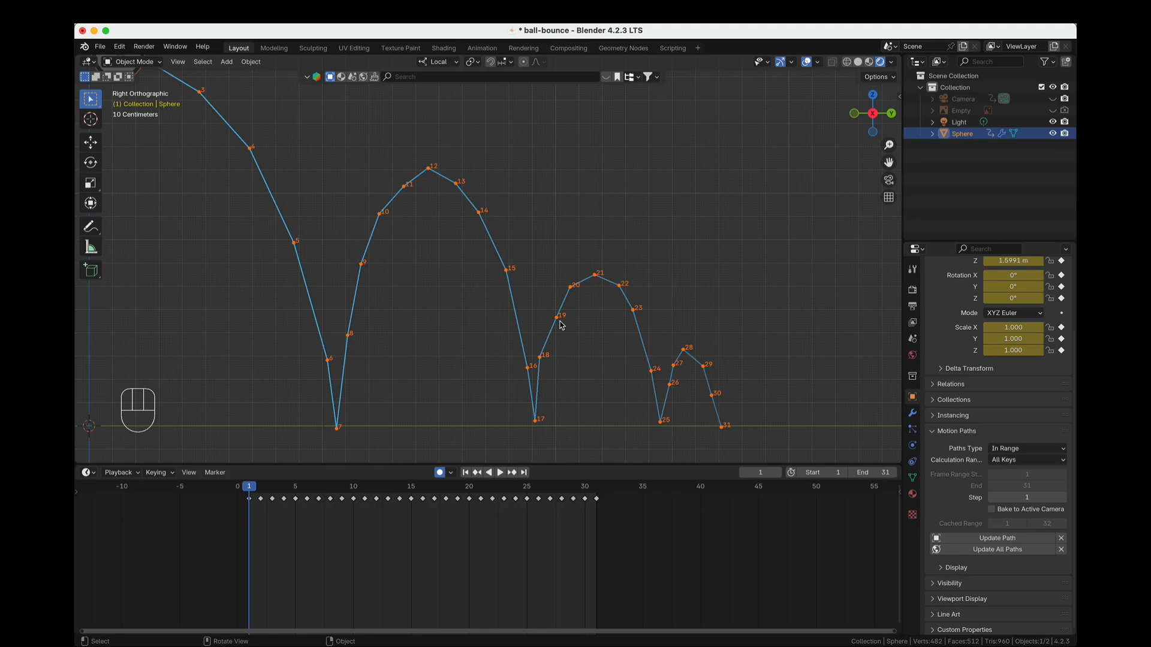
shift+middle_drag(557, 353, 503, 310)
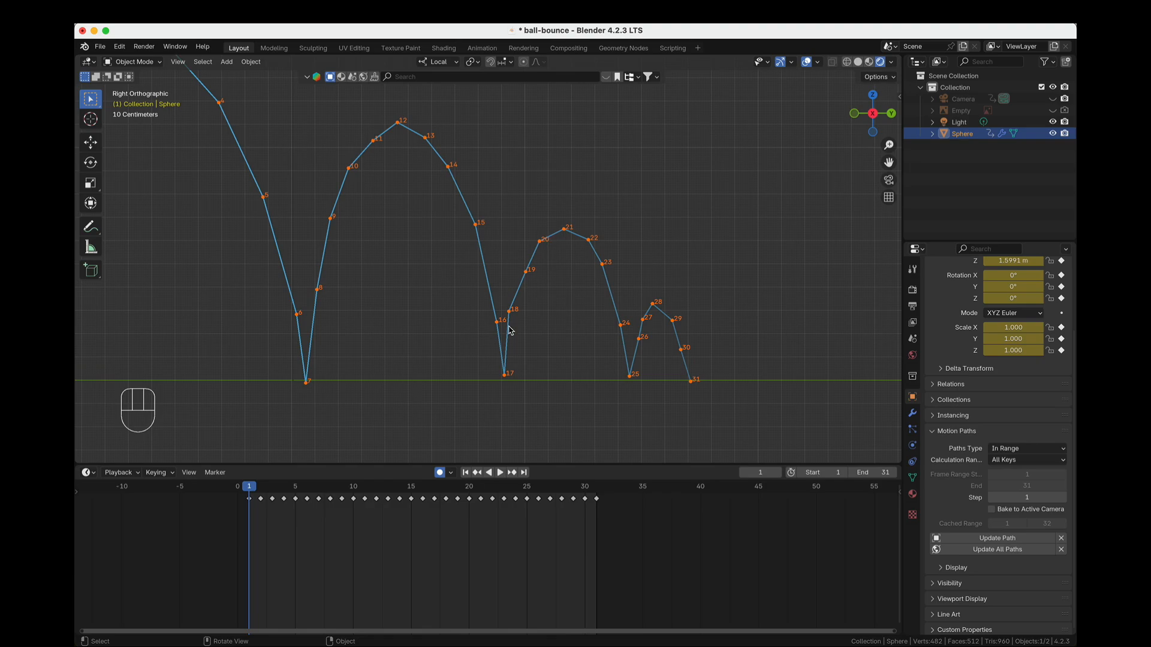
Inspect the motion path's final small bounce closely, checking the points from frame 24 to 31.
scroll(591, 334, up, 5)
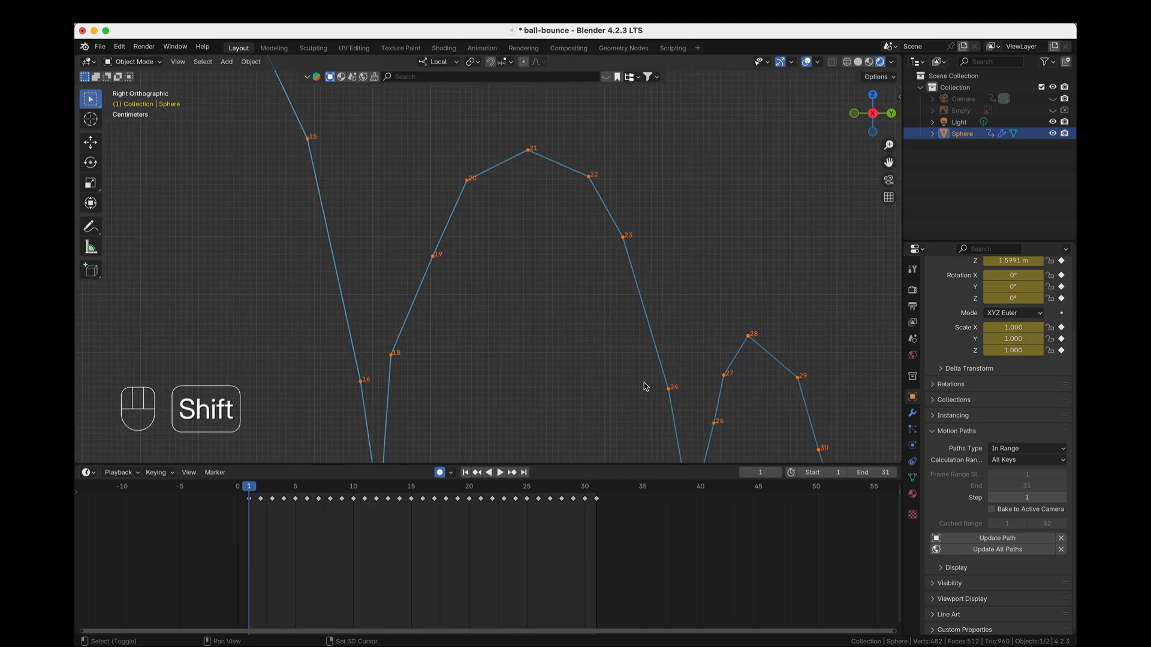
shift+middle_drag(642, 384, 391, 240)
scroll(470, 285, up, 4)
shift+middle_drag(470, 285, 531, 257)
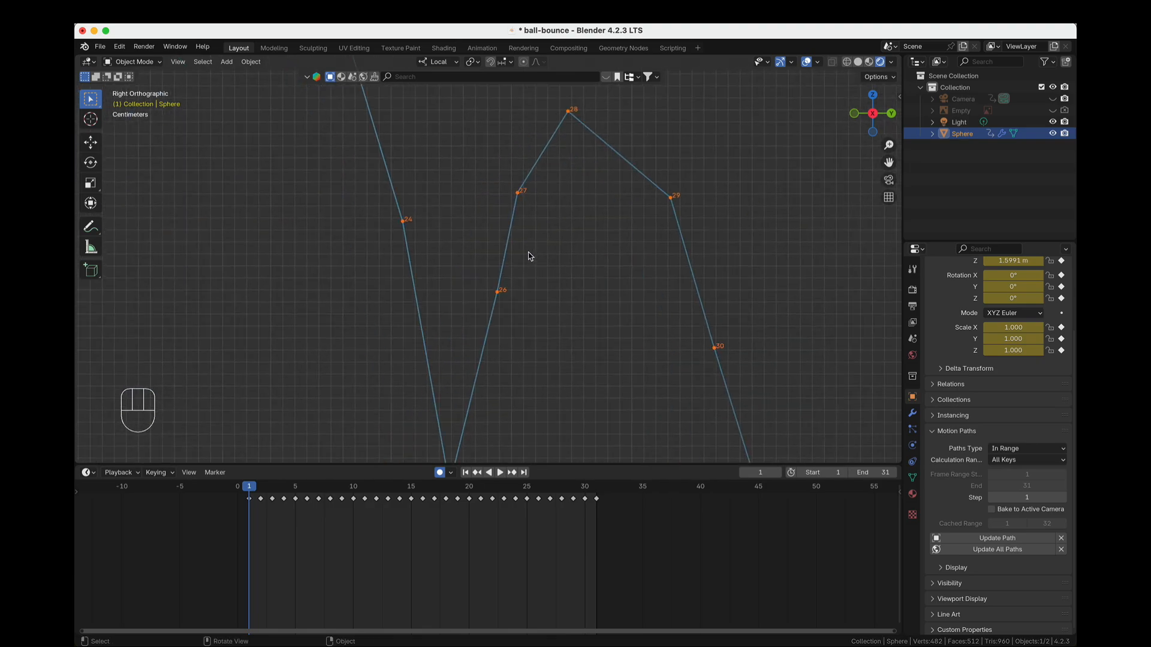
scroll(523, 311, down, 2)
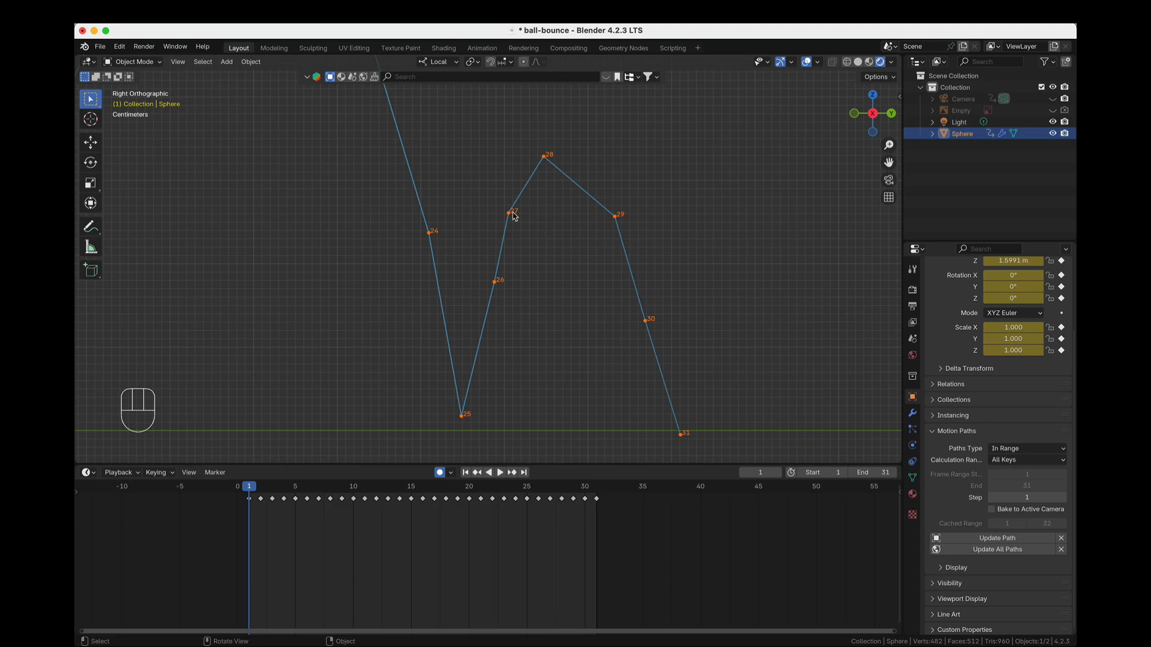
scroll(520, 361, down, 2)
shift+middle_drag(529, 365, 610, 391)
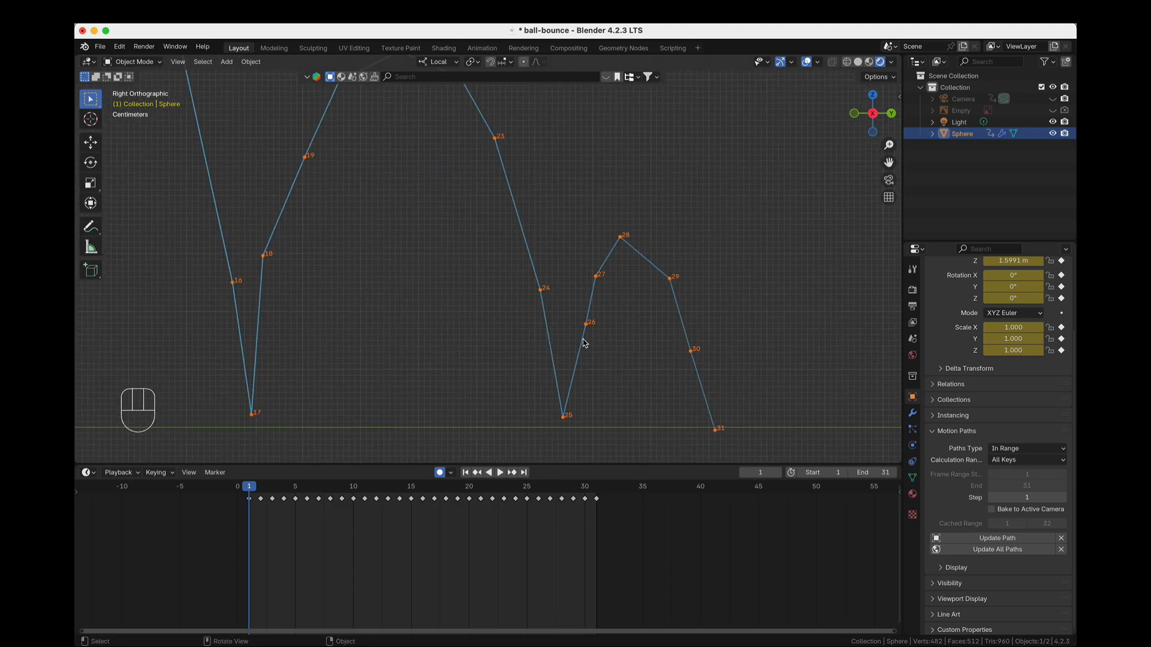
Review the whole motion path from the last bounce back to the sphere's starting point, comparing the arcs and ground contacts.
scroll(675, 257, down, 2)
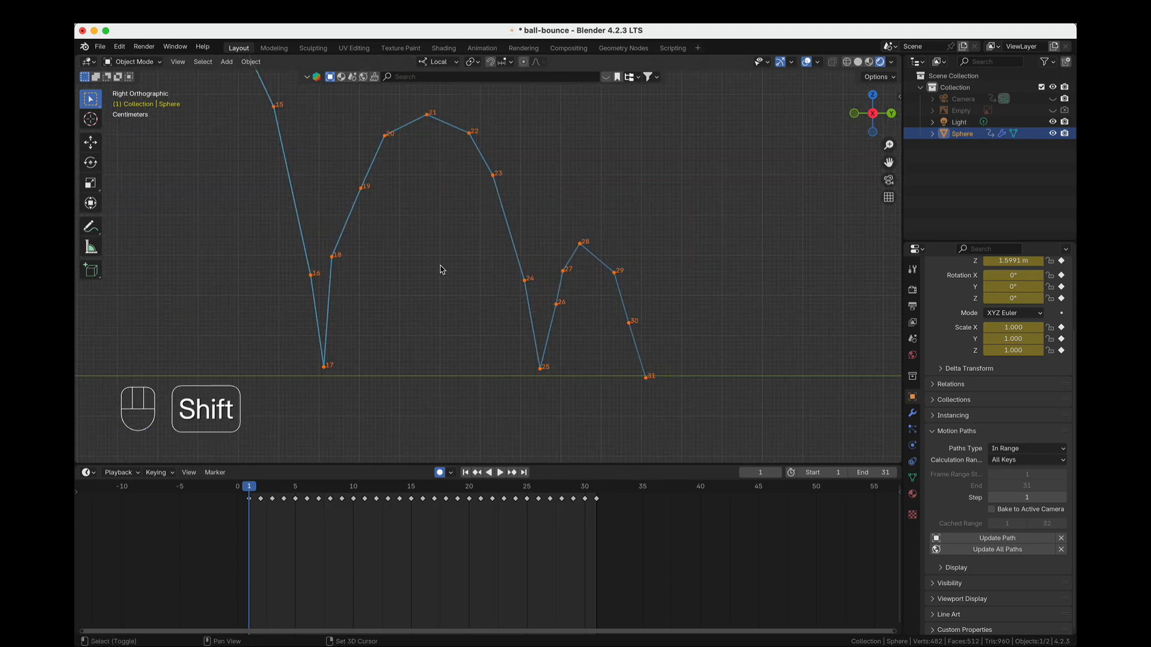
shift+middle_drag(442, 269, 582, 320)
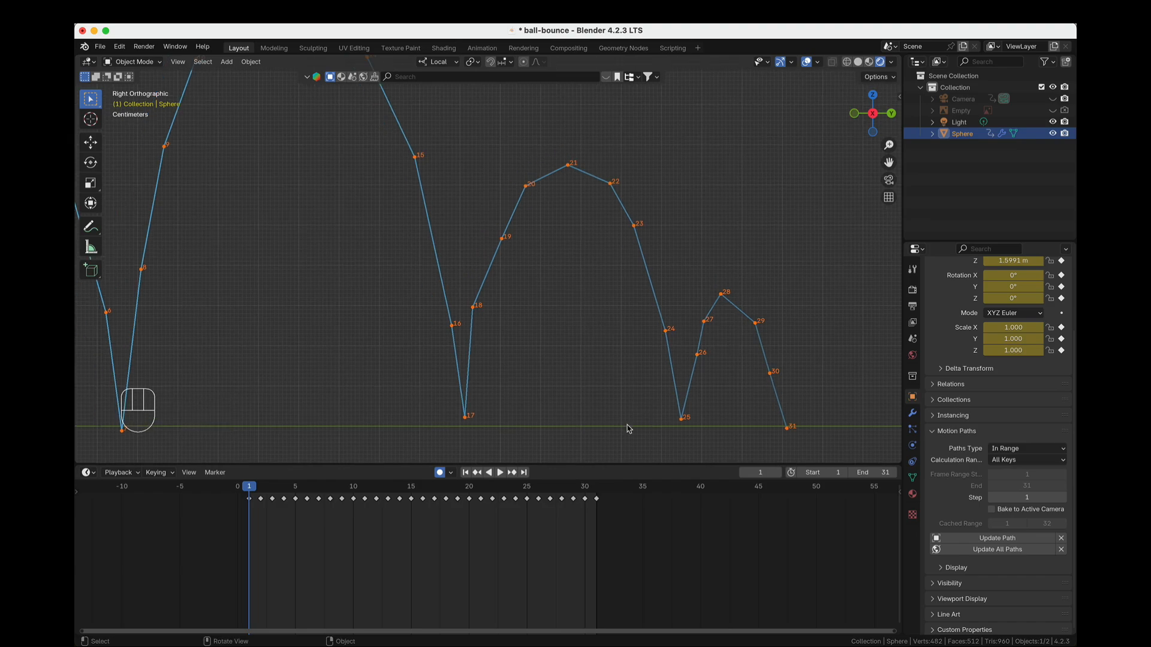
scroll(741, 347, down, 2)
shift+middle_drag(403, 296, 485, 330)
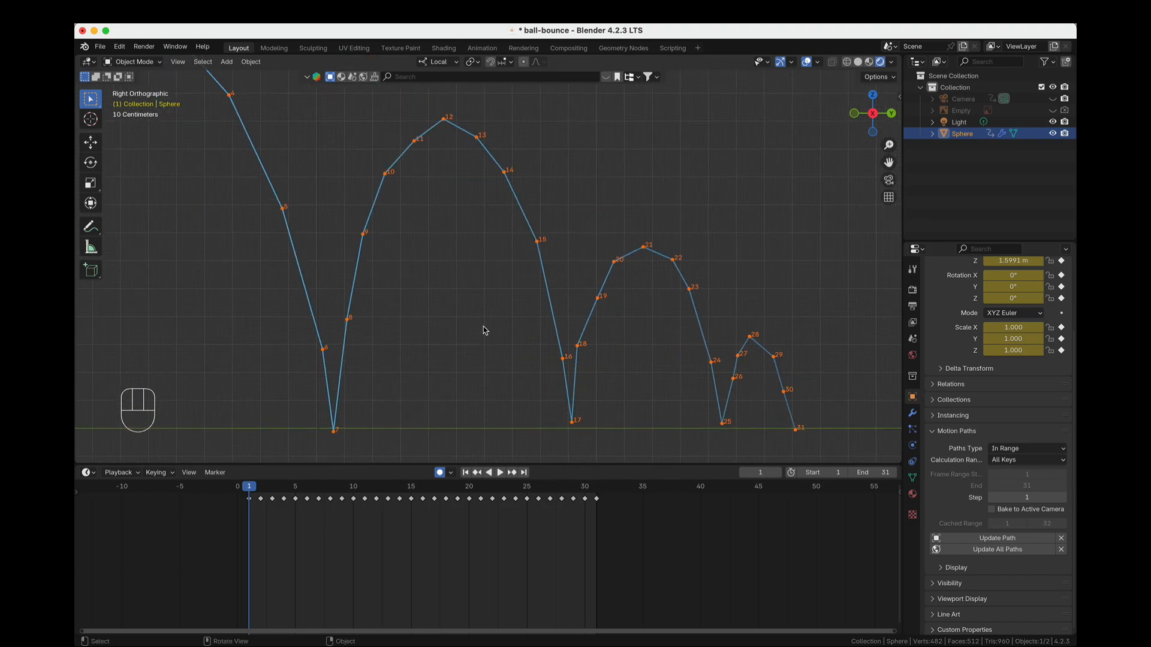
scroll(485, 330, down, 1)
shift+middle_drag(393, 291, 496, 334)
scroll(254, 170, down, 2)
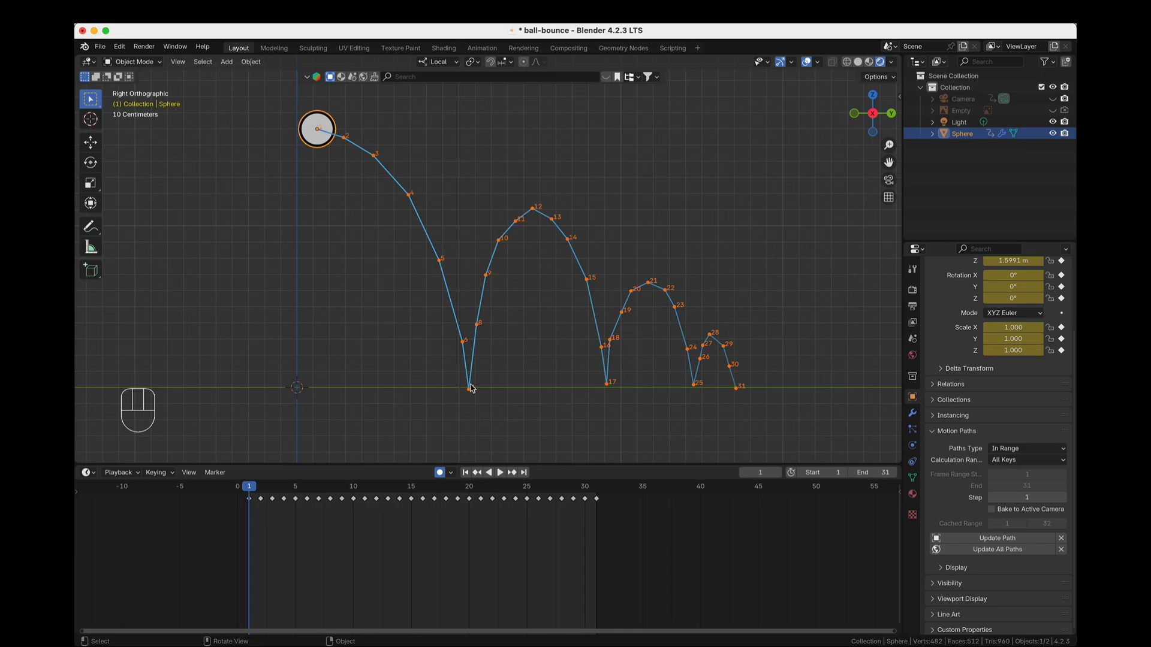
shift+middle_drag(507, 255, 435, 275)
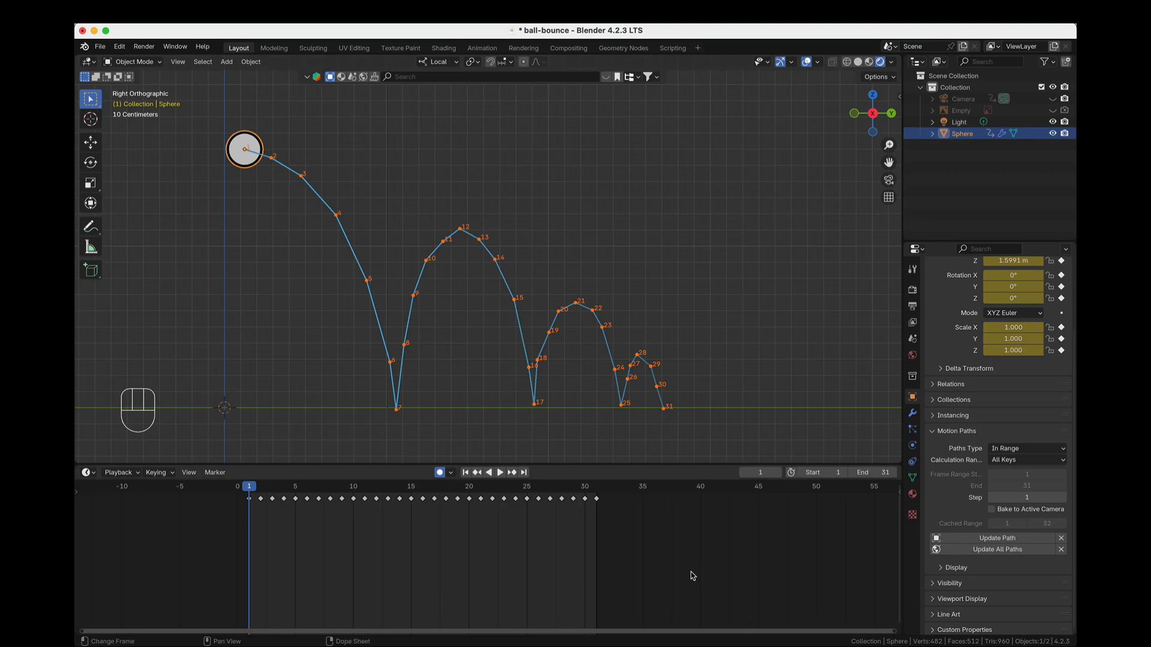
shift+middle_drag(260, 373, 292, 370)
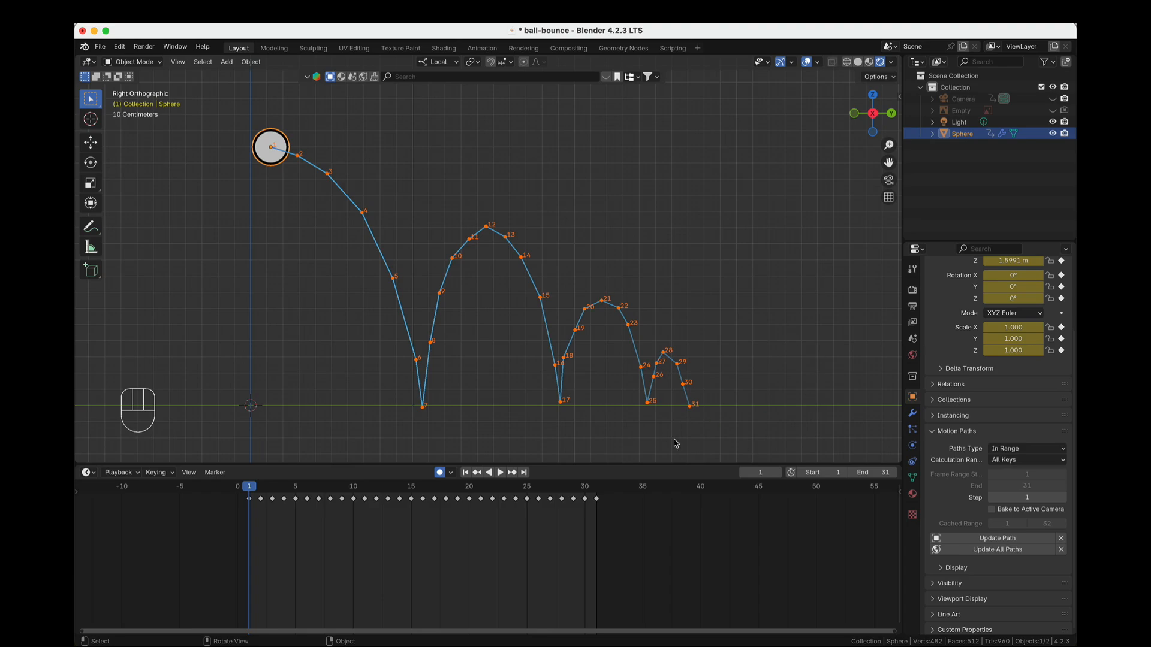
shift+middle_drag(395, 432, 381, 432)
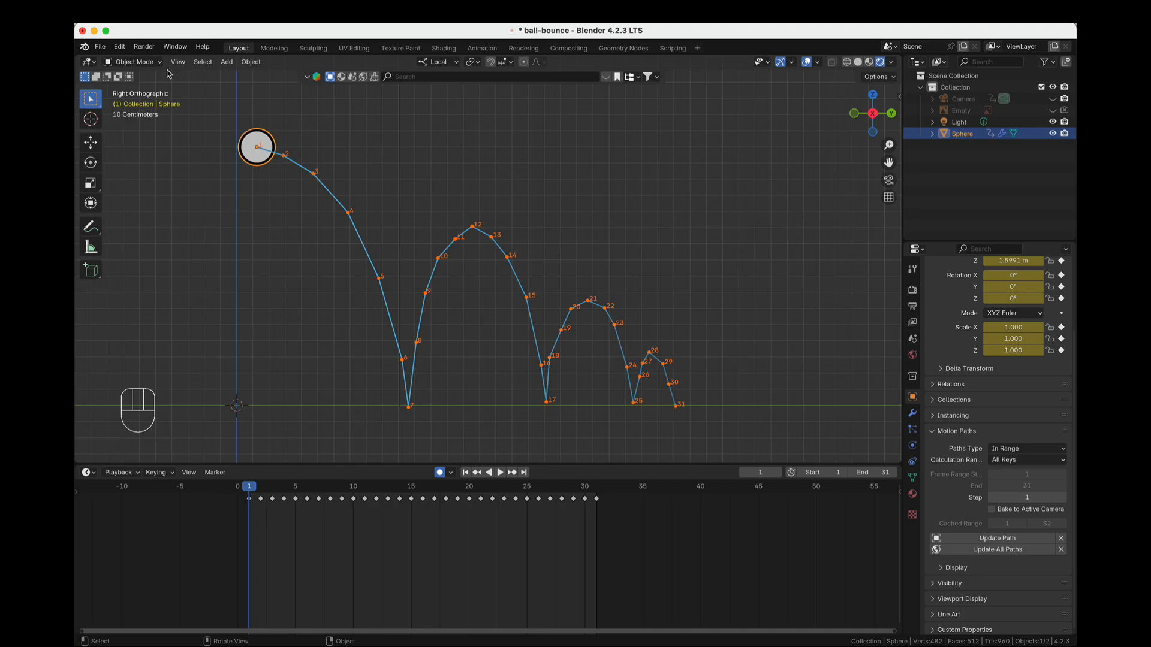
Look through the camera, select the Camera object, and set its X rotation to 90°.
click(889, 180)
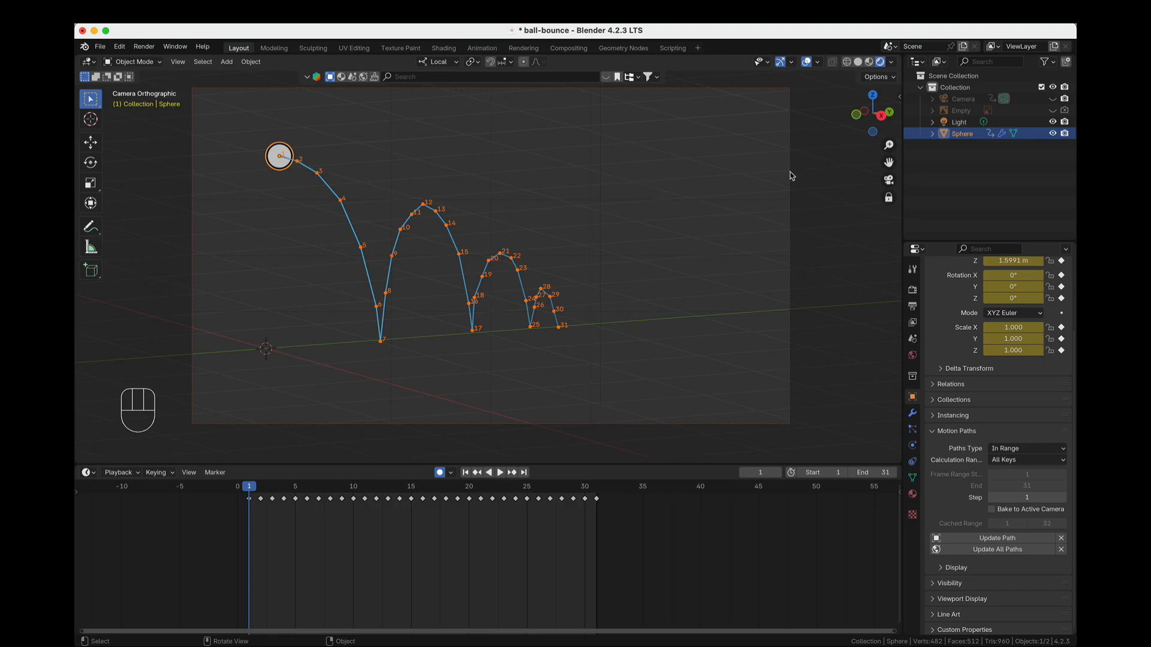
click(791, 176)
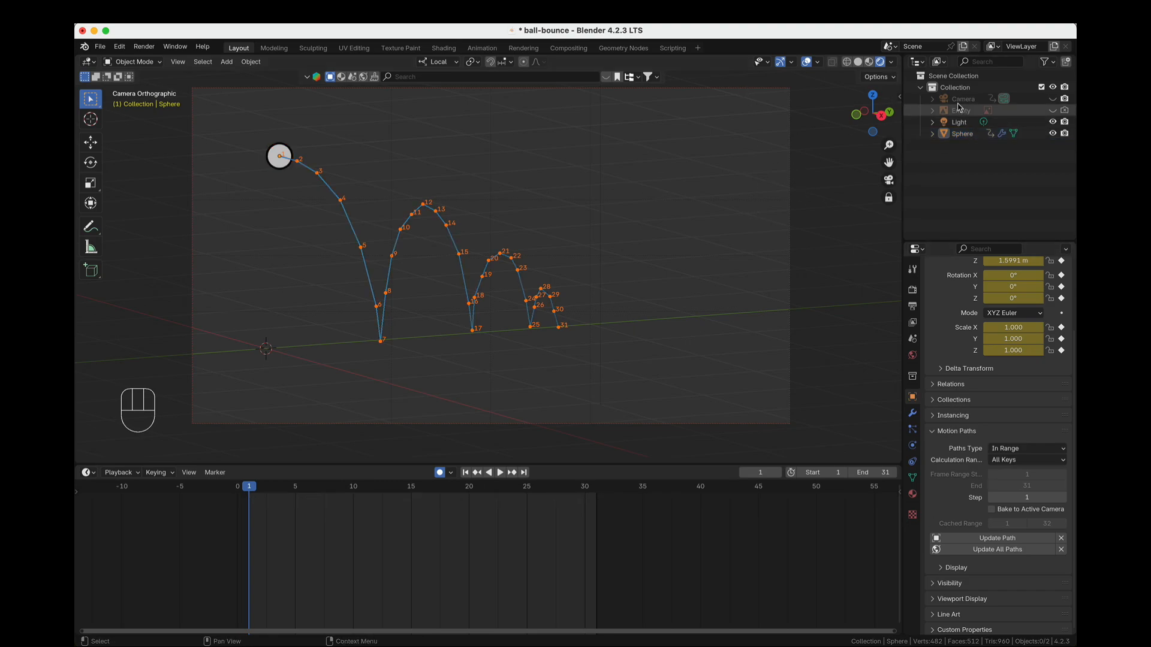
click(940, 101)
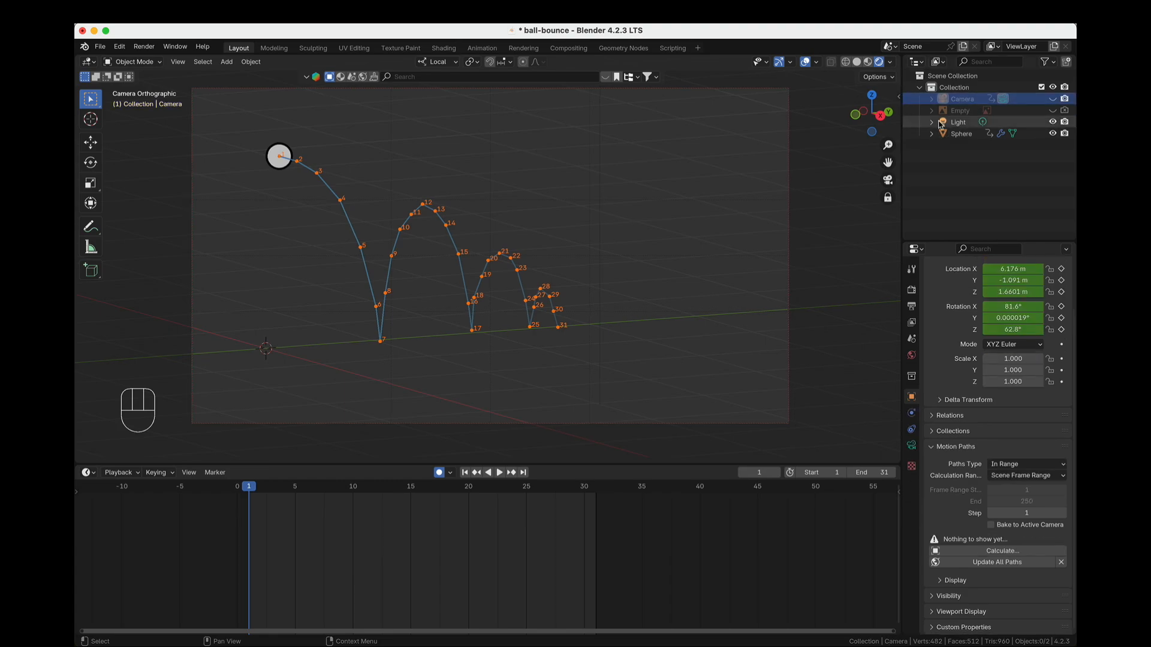
key(n)
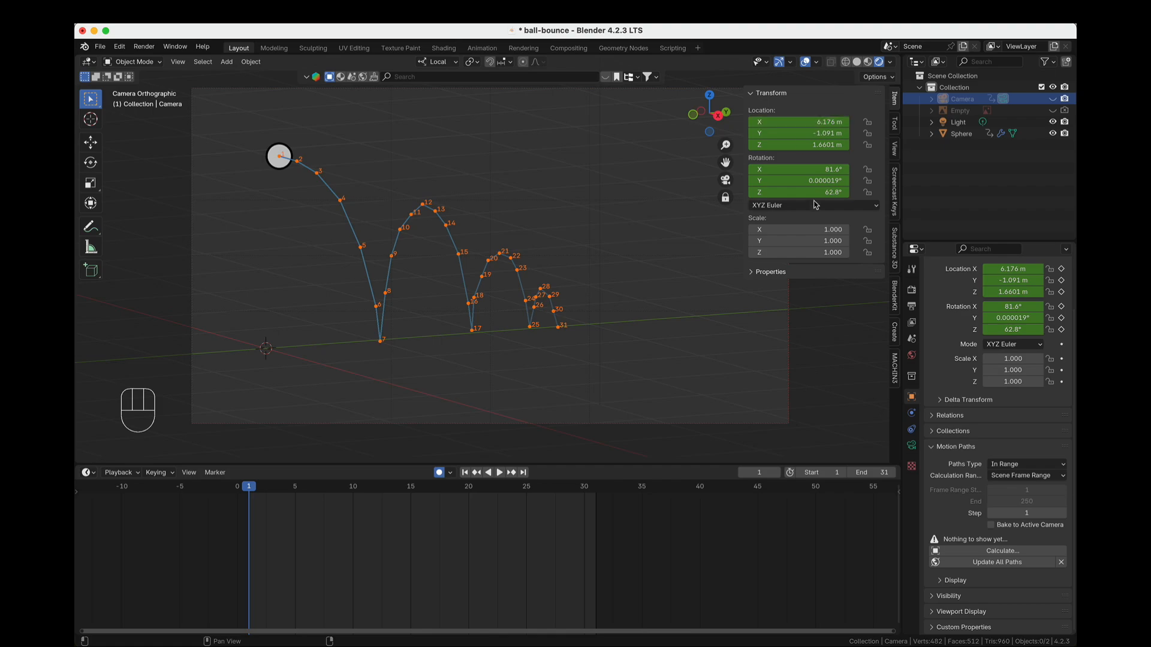
click(806, 170)
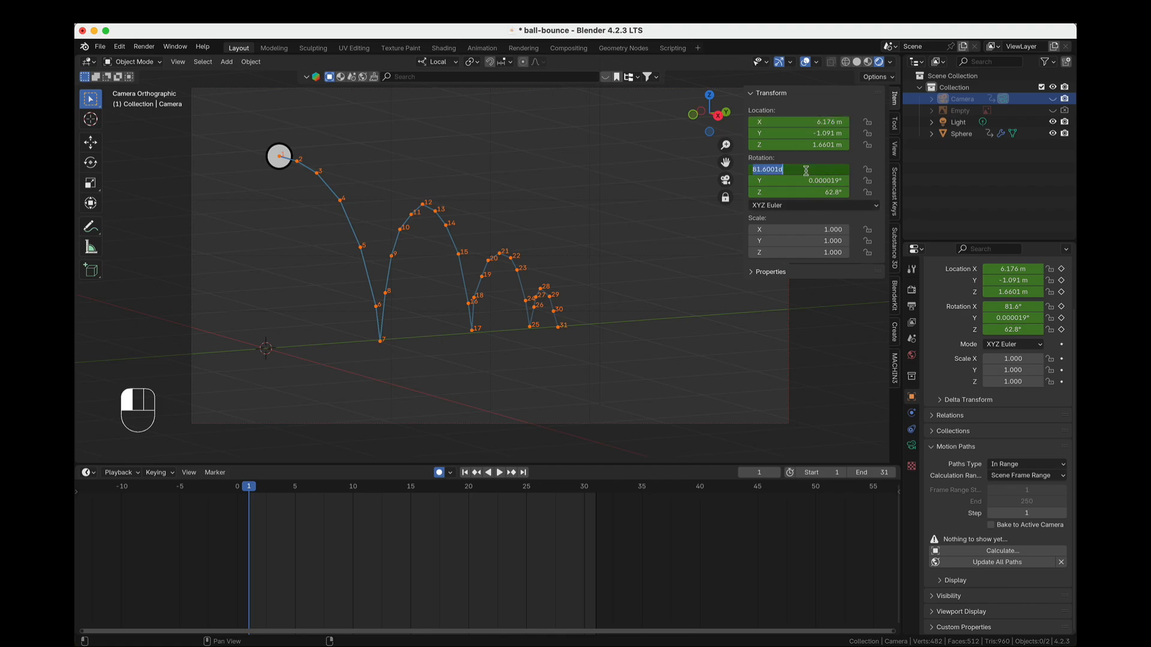
text(90)
key(Return)
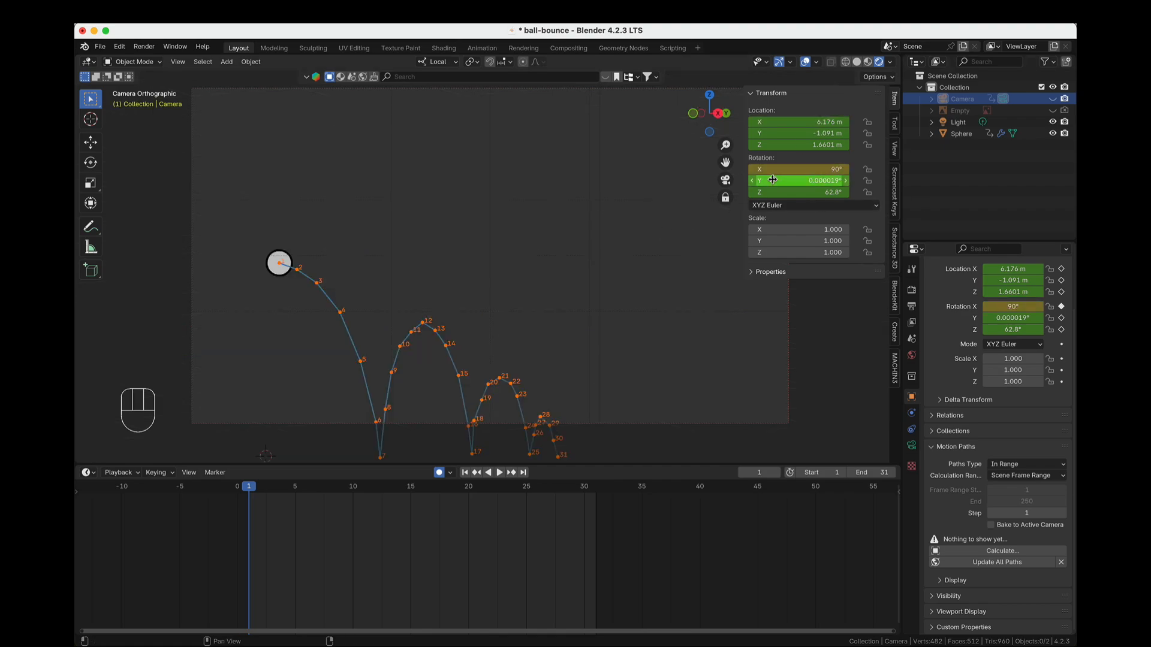
Turn off auto keying and set the Camera's Y rotation to 0° and Z rotation to 90°.
click(439, 472)
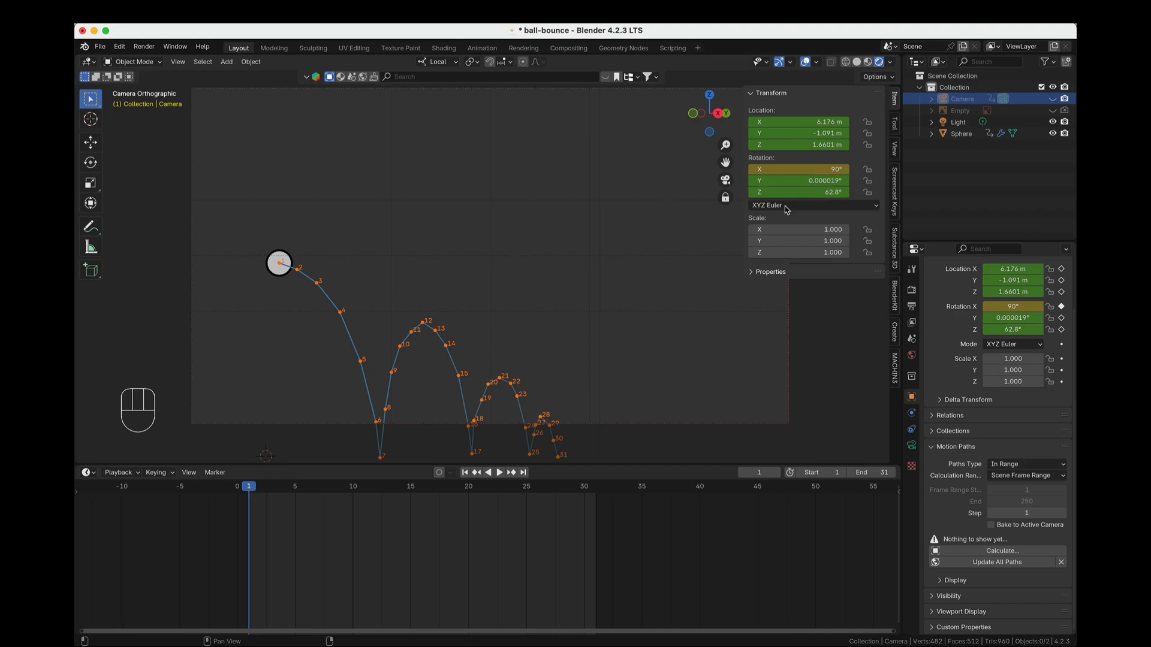
click(810, 182)
text(0)
key(Return)
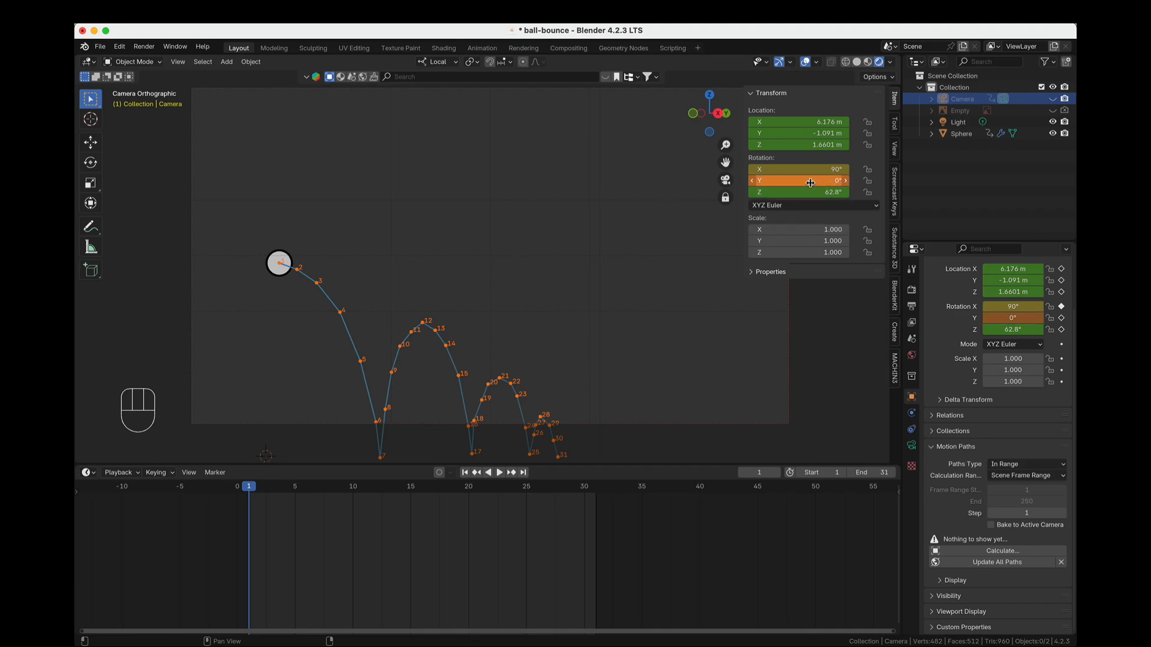
click(816, 192)
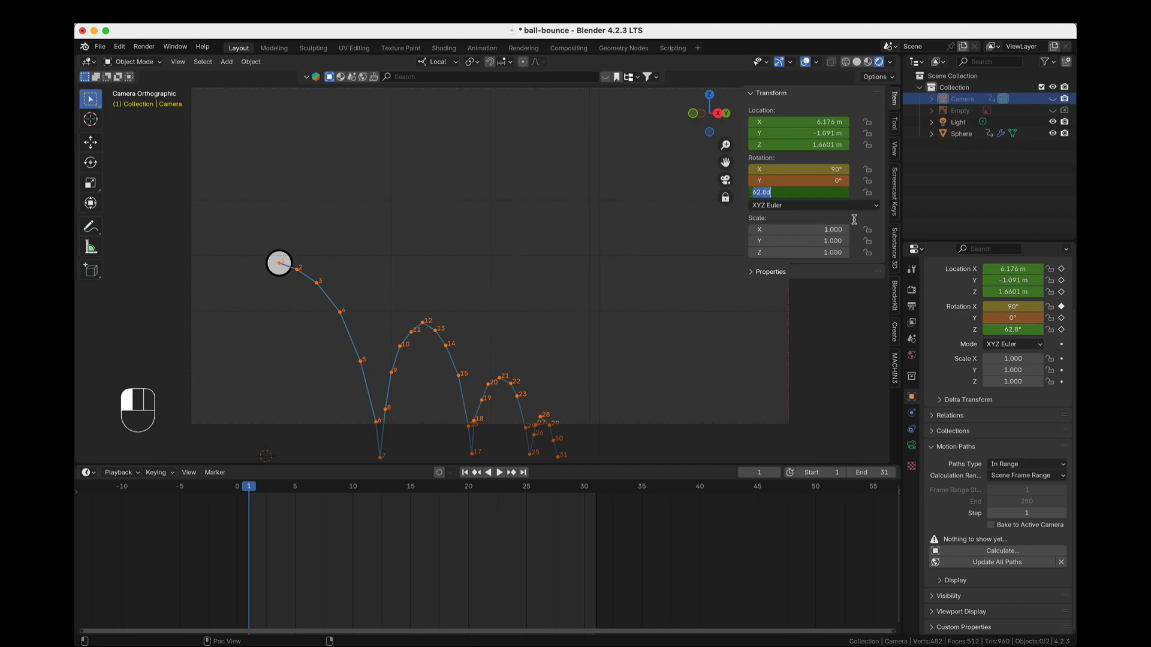
text(90)
key(Return)
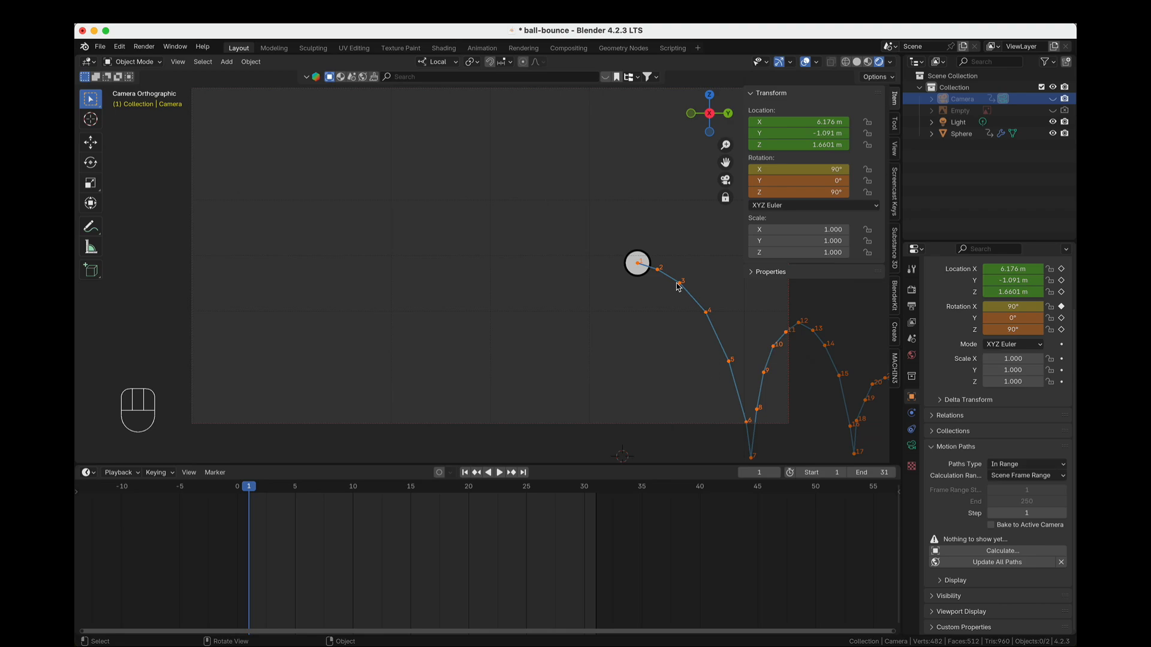
Reposition the camera to frame the whole motion path, at about Y 1.55 m and Z 1.03 m, and show its camera data properties.
shift+middle_drag(677, 287, 514, 285)
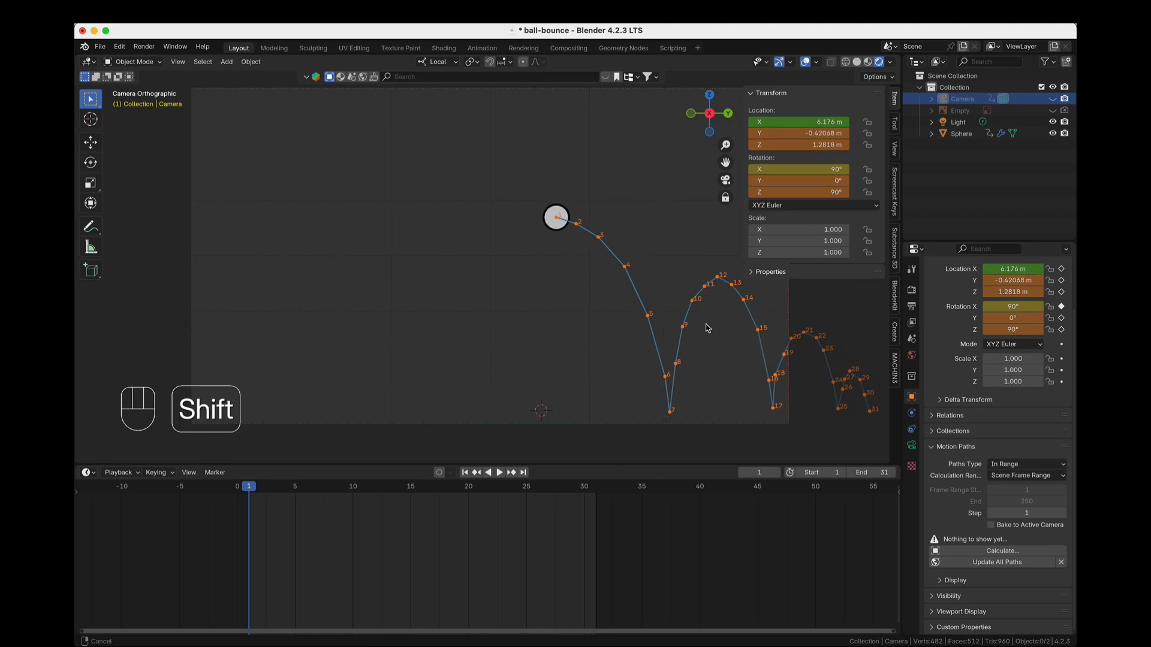
shift+middle_drag(624, 249, 605, 264)
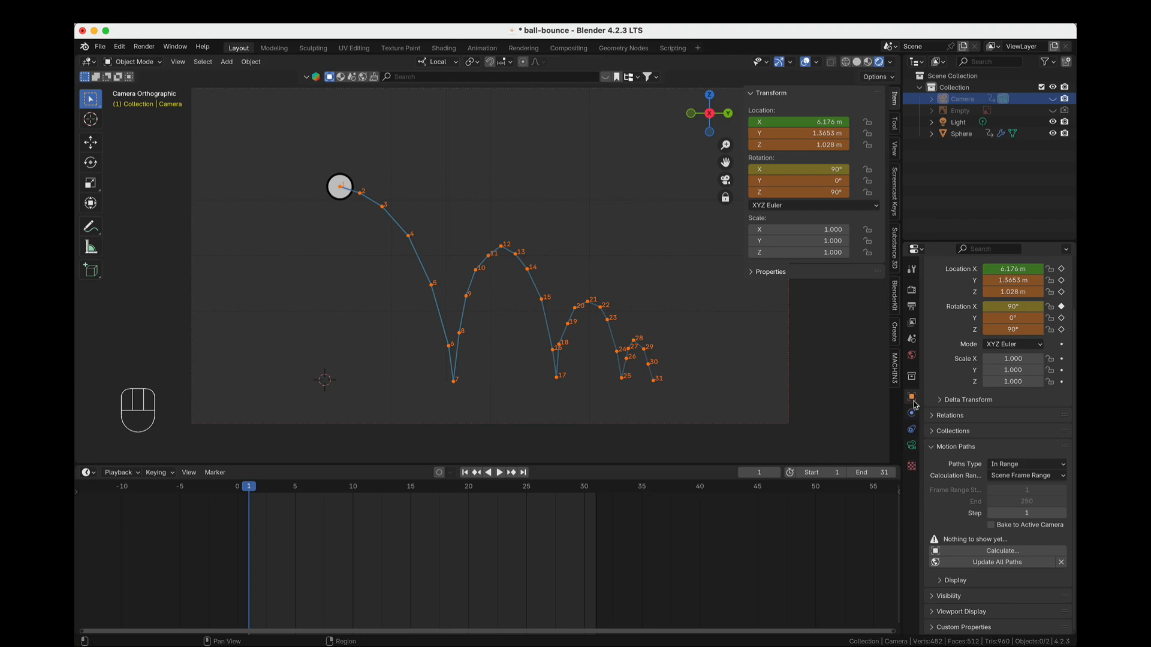
click(911, 445)
scroll(940, 419, up, 3)
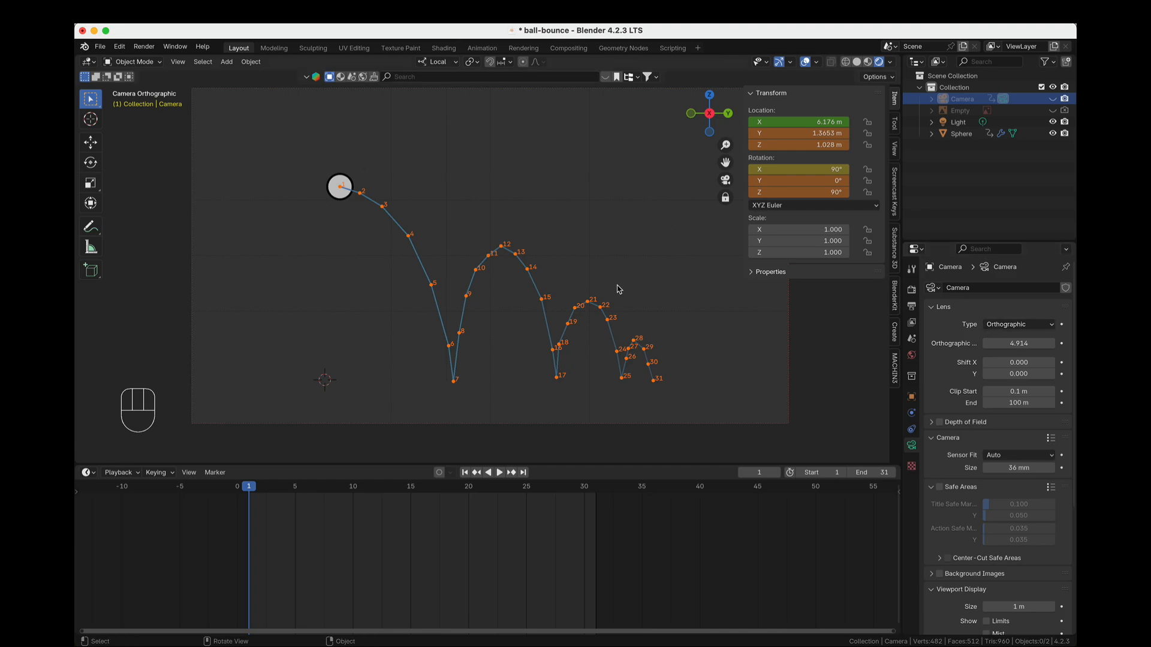
shift+middle_drag(659, 333, 636, 335)
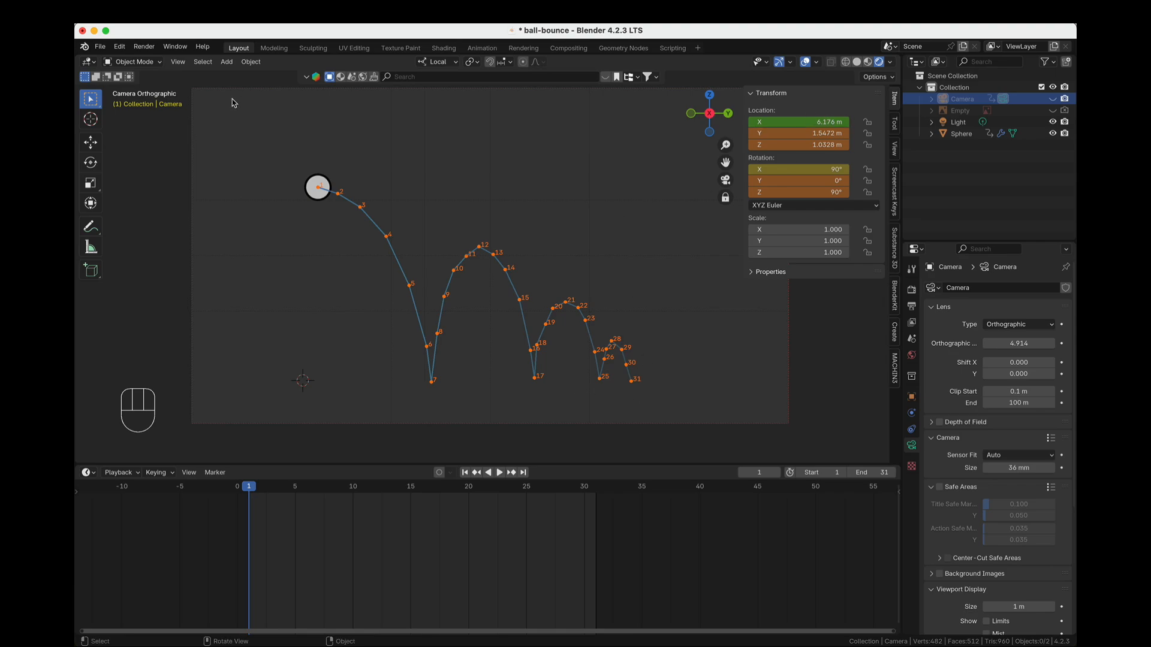
Render a still viewport image of the motion path through the camera and move the render window clear of its start.
click(179, 63)
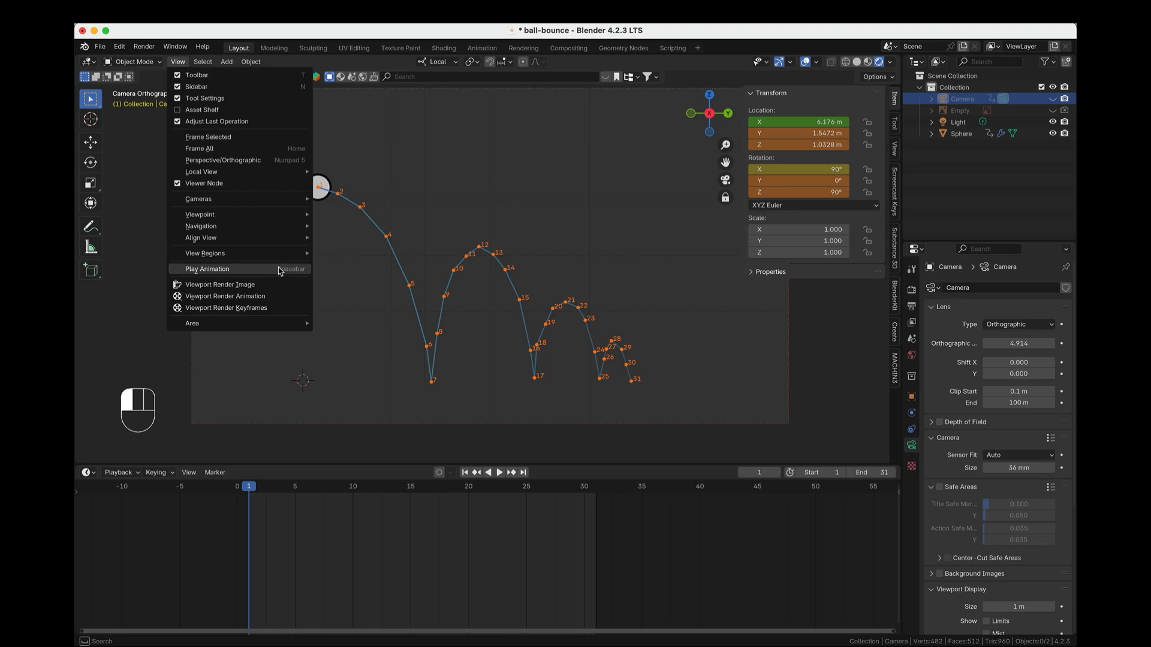
click(243, 291)
drag(450, 91, 379, 126)
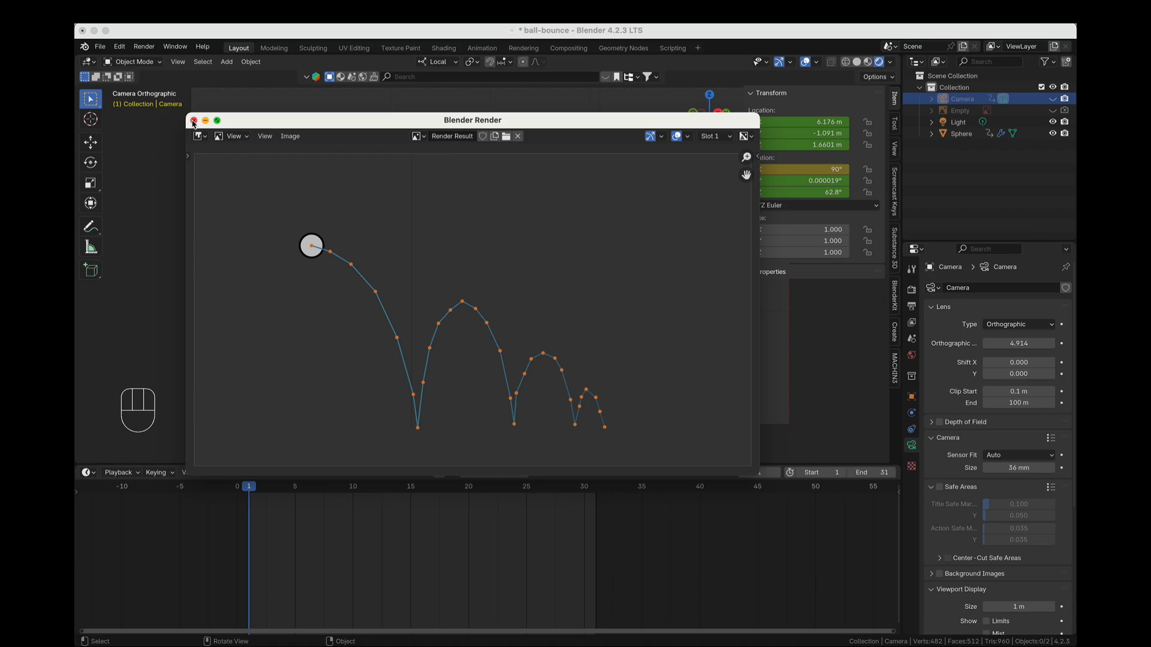
drag(352, 121, 466, 114)
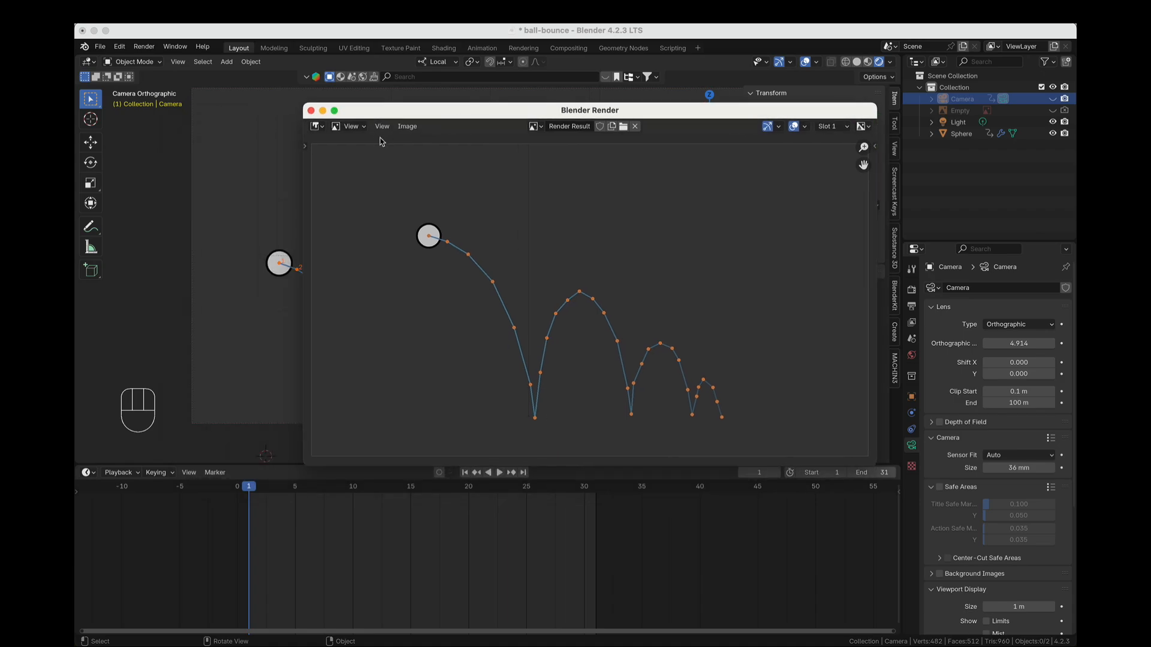
Save the render result as a PNG named viewport-render in the ball-bounce folder.
click(404, 128)
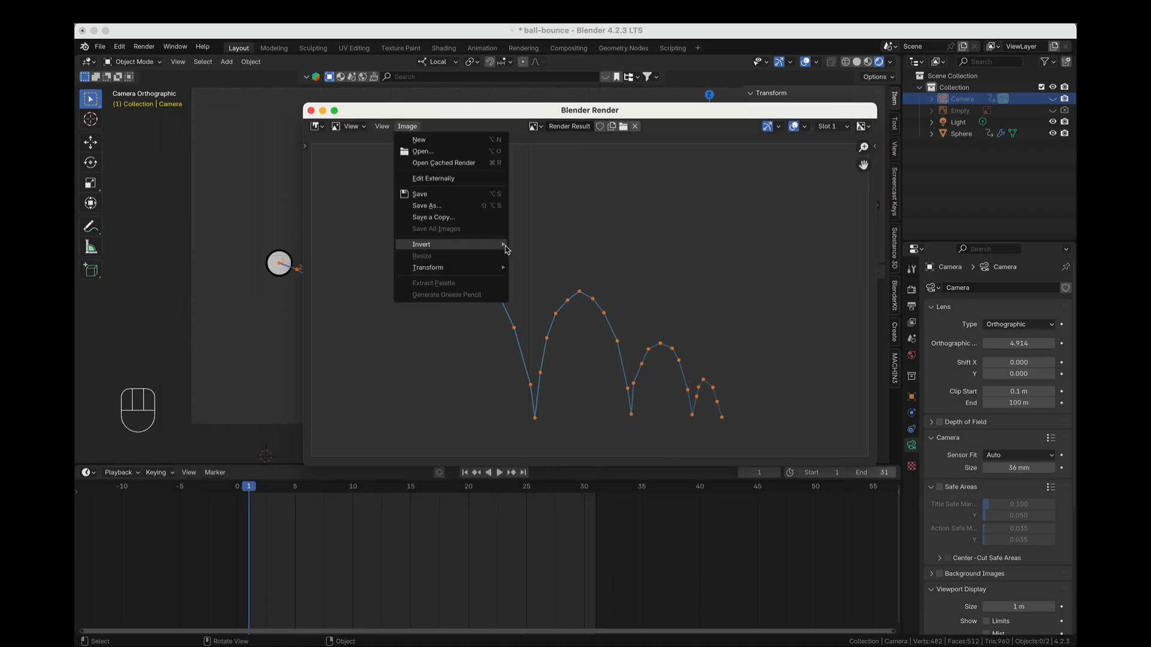
click(502, 206)
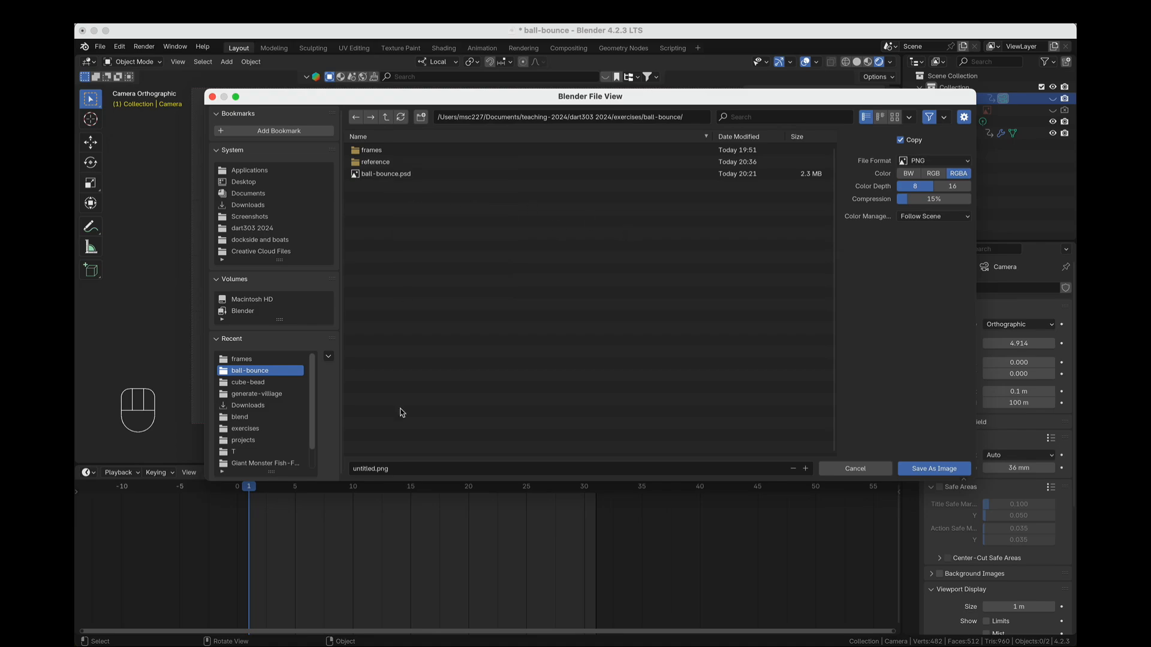
click(363, 469)
click(363, 469)
key(ctrl+BackSpace)
text(viewport-render)
click(934, 468)
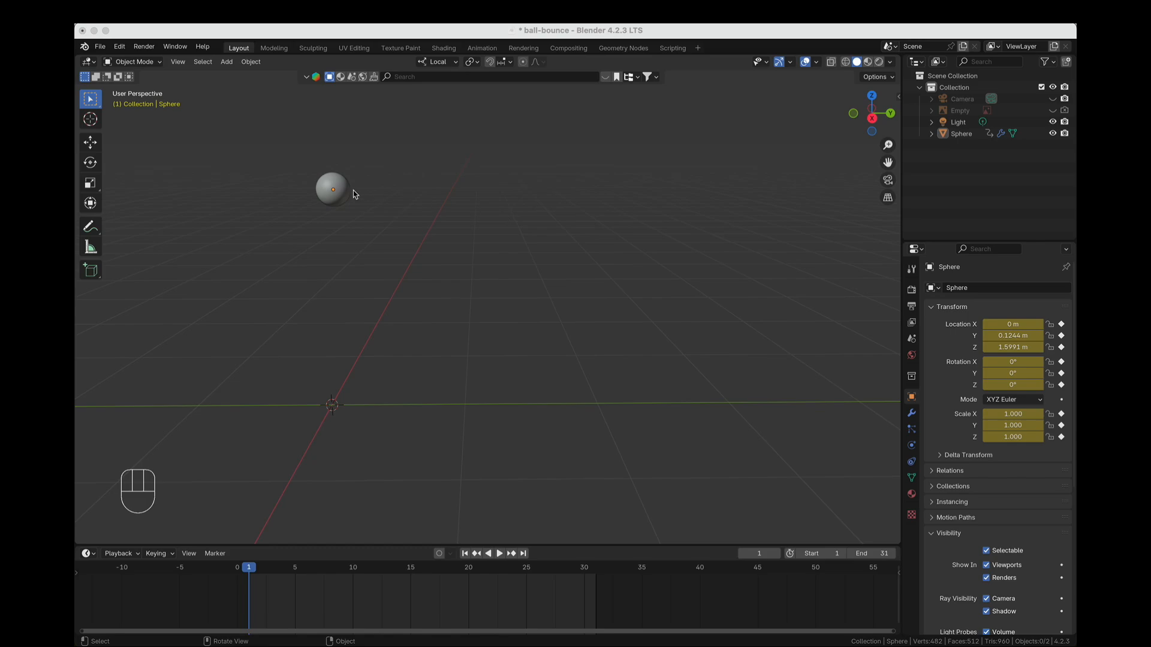
Select the sphere, switch to the Shading workspace, and enlarge the node editor area.
click(323, 177)
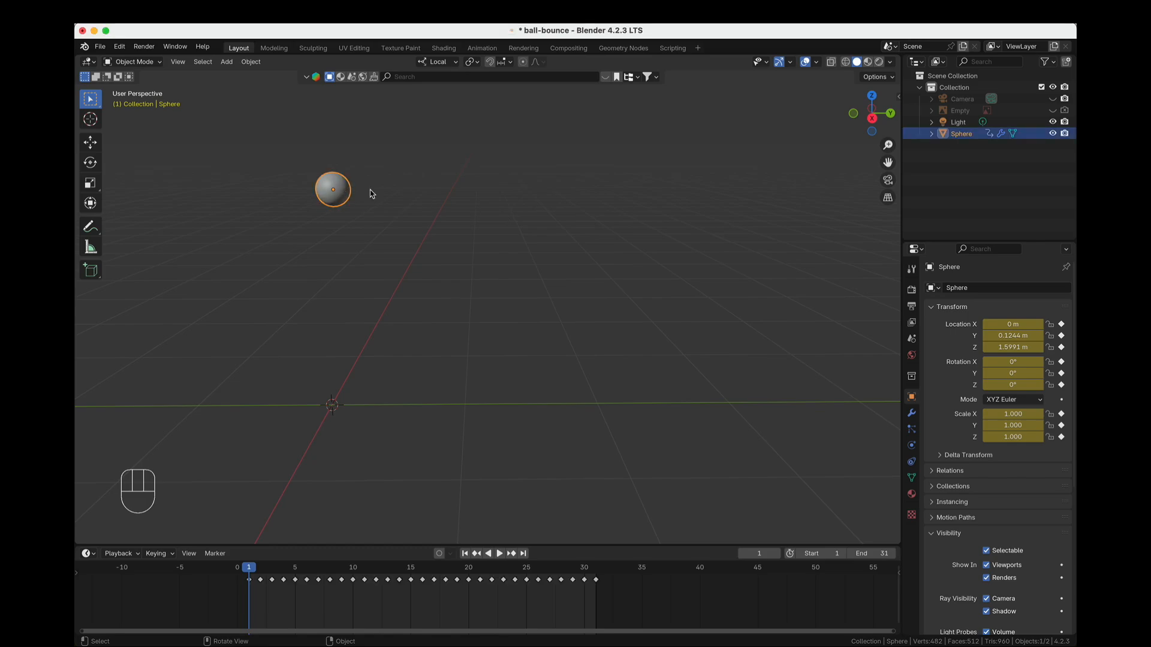
click(446, 50)
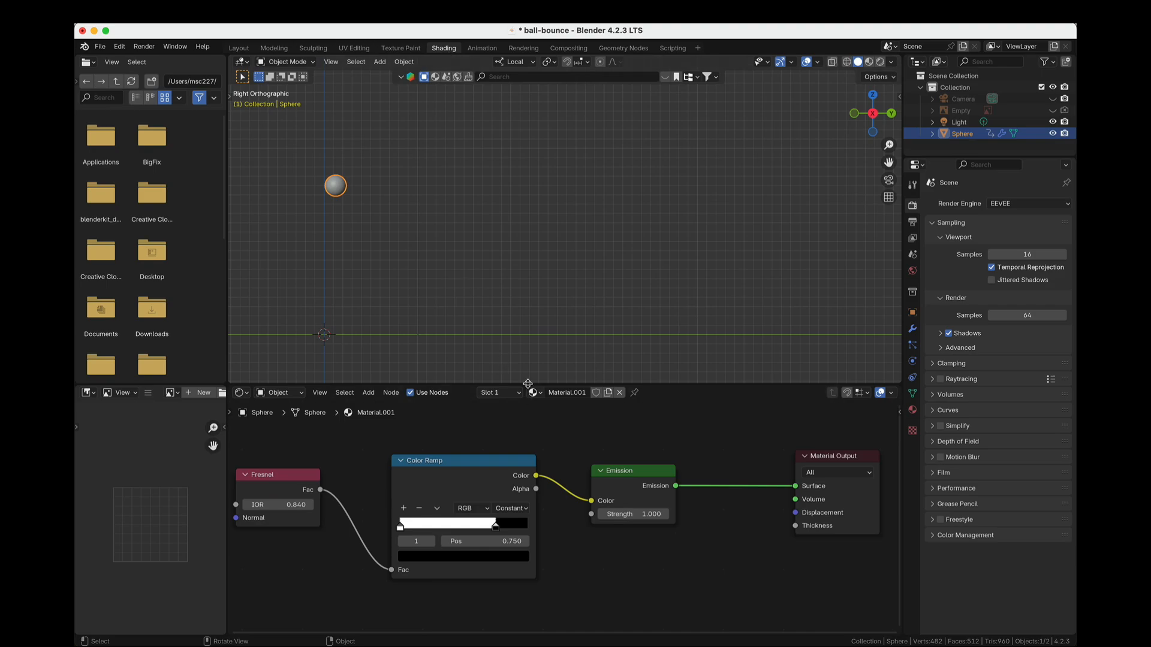
drag(526, 387, 526, 259)
Examine the sphere's existing material chain from Fresnel through Color Ramp and Emission to Material Output.
middle_drag(482, 333, 600, 323)
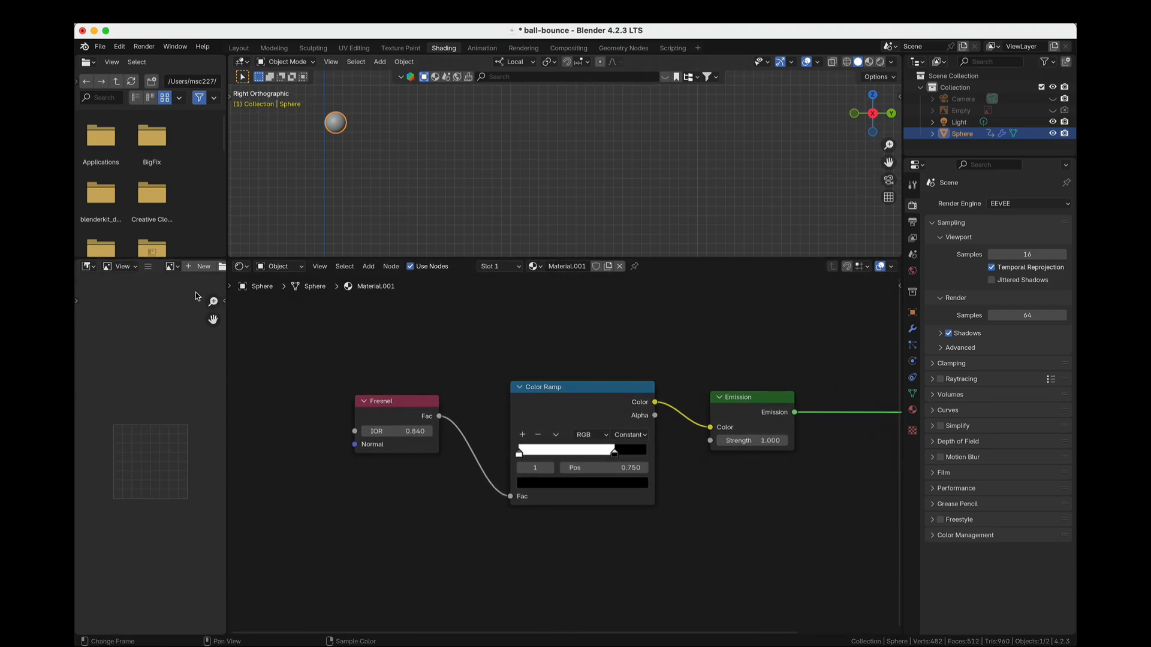
middle_drag(757, 513, 691, 545)
scroll(522, 456, down, 3)
middle_drag(644, 575, 595, 541)
scroll(576, 552, up, 4)
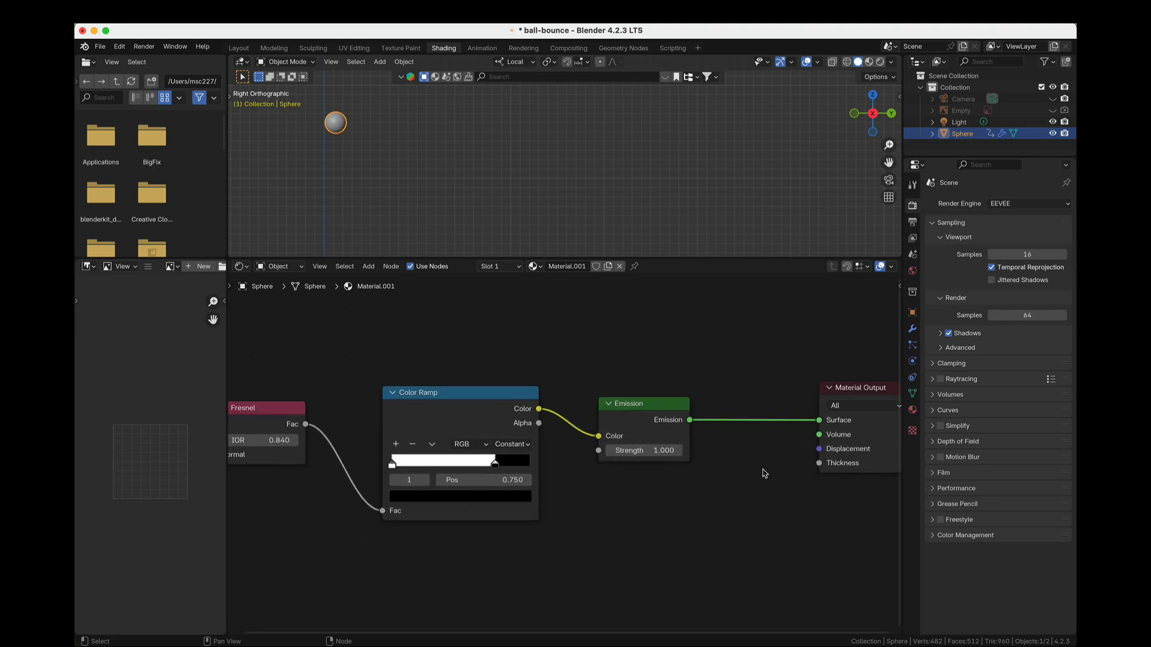
middle_drag(764, 473, 582, 483)
drag(679, 404, 706, 391)
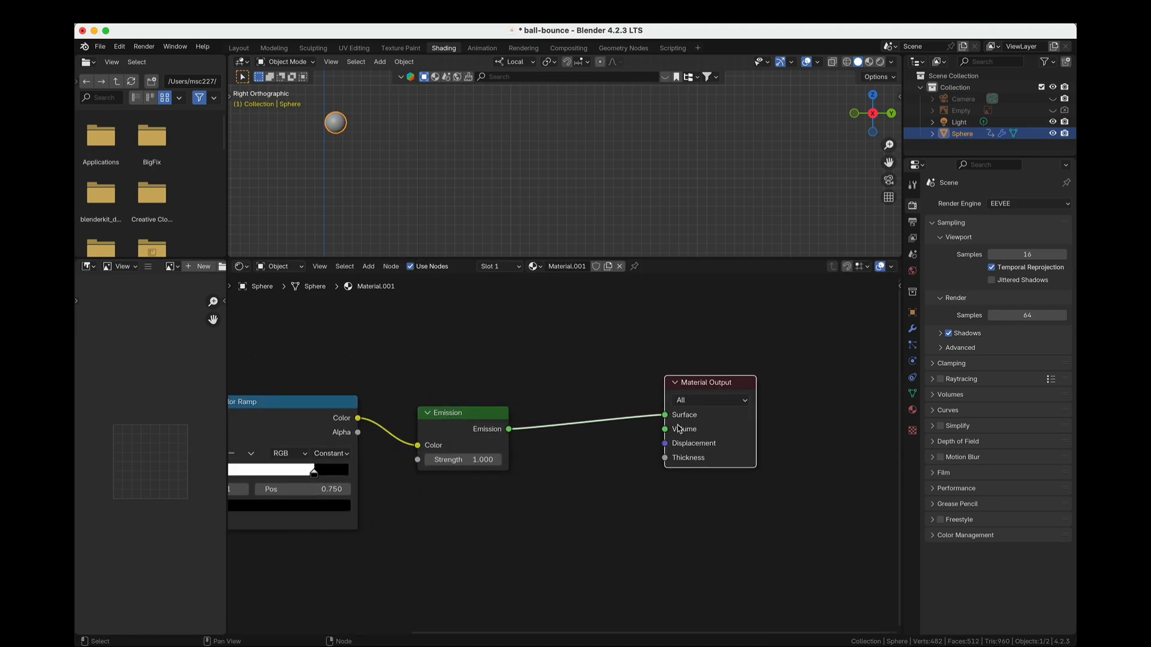
scroll(665, 523, down, 3)
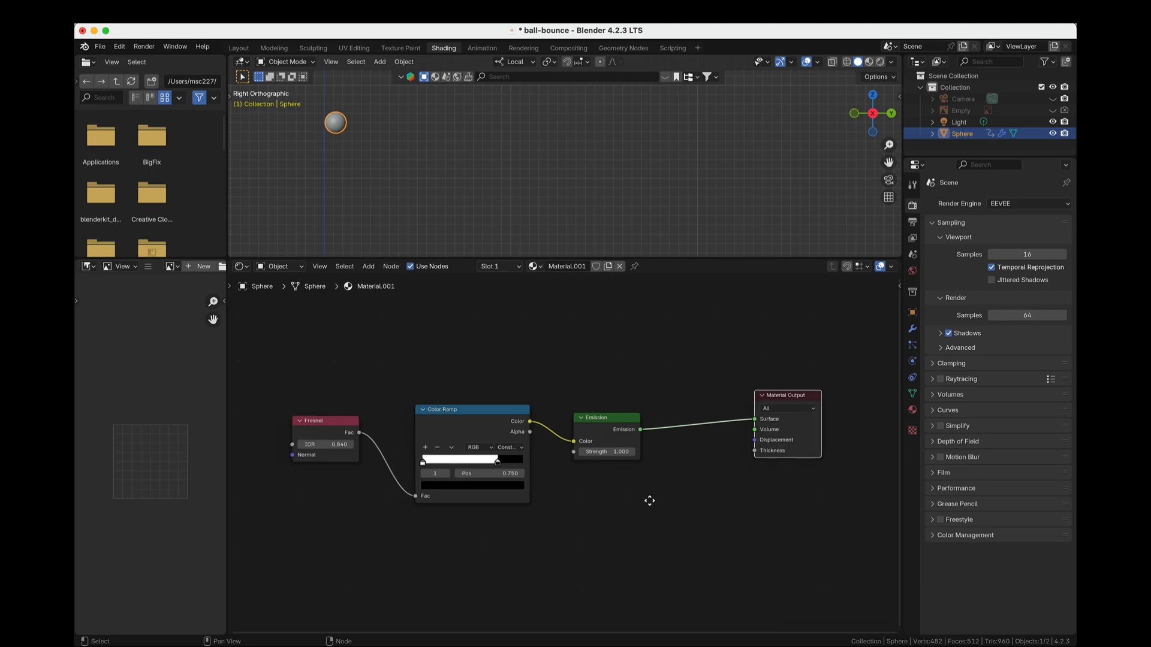
middle_drag(648, 501, 691, 522)
Delete the Fresnel, Color Ramp and Emission nodes from Material.001 and reposition the Material Output node.
drag(721, 615, 318, 423)
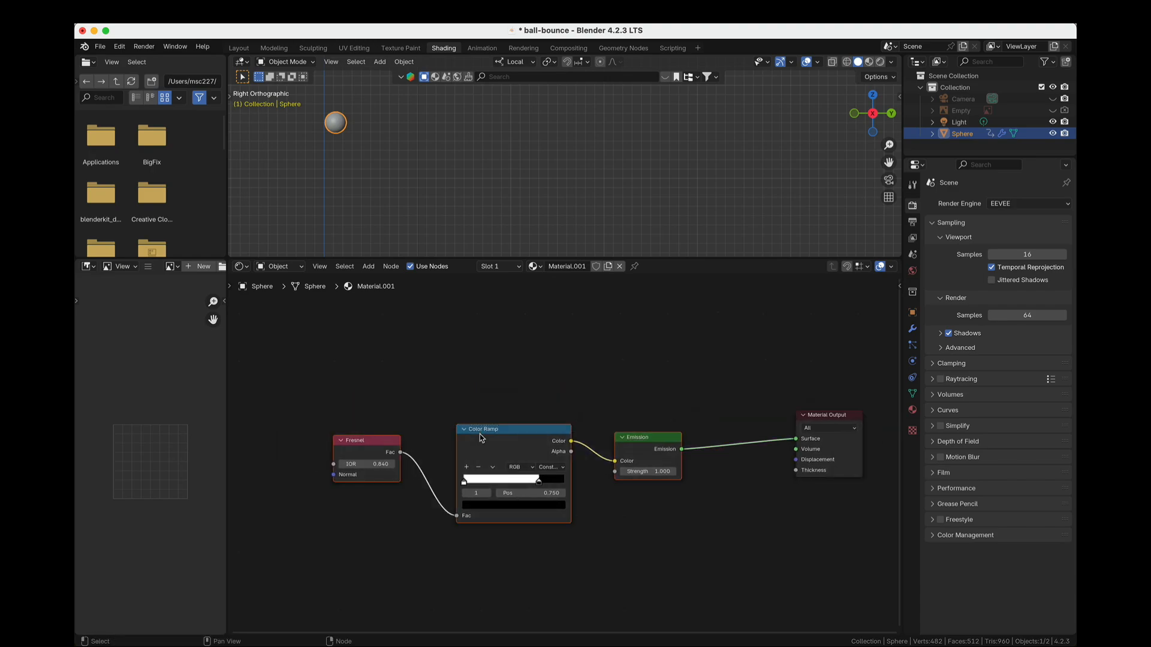
key(x)
drag(827, 413, 790, 384)
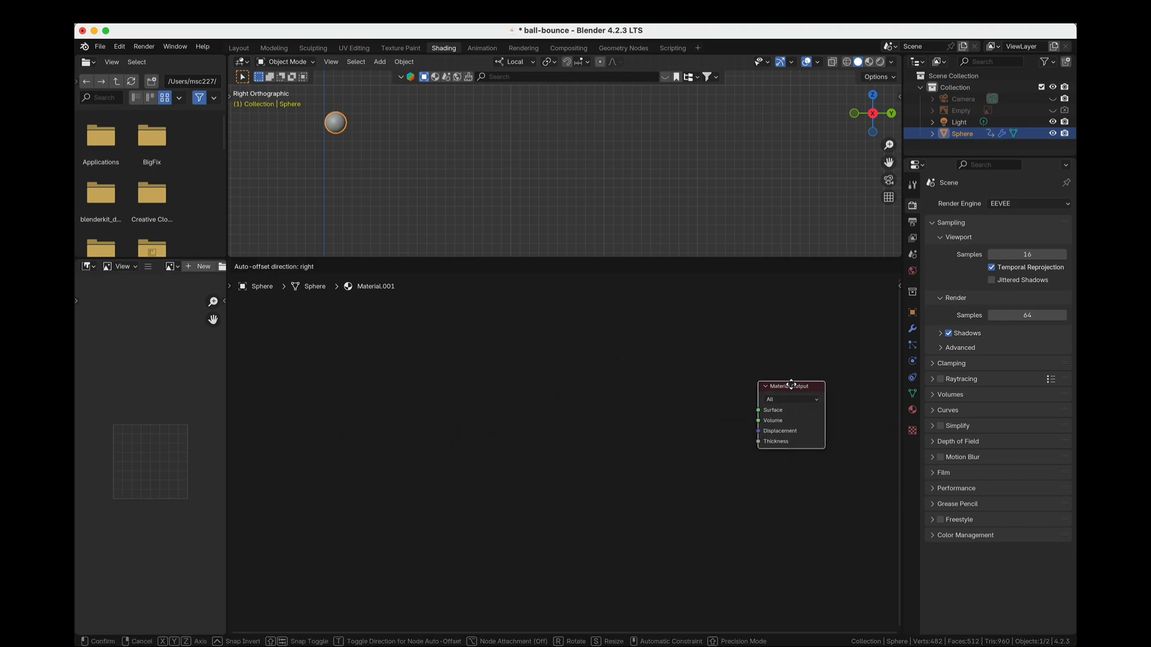
click(608, 381)
key(shift+a)
click(616, 394)
text(s)
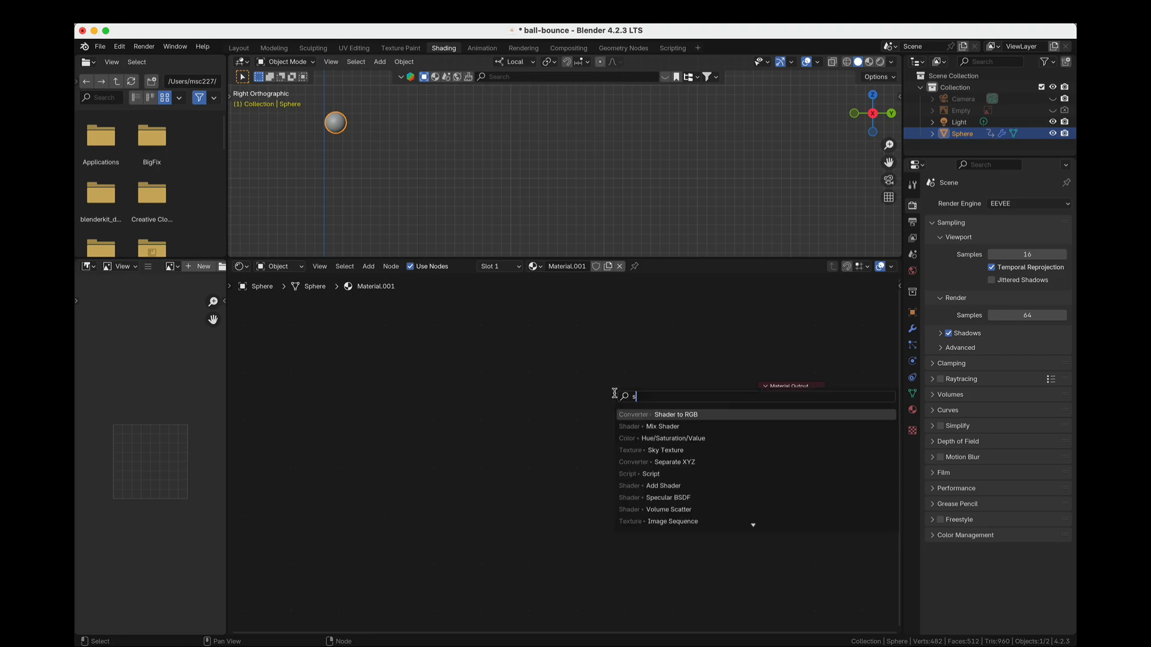
key(BackSpace)
text(p)
key(Escape)
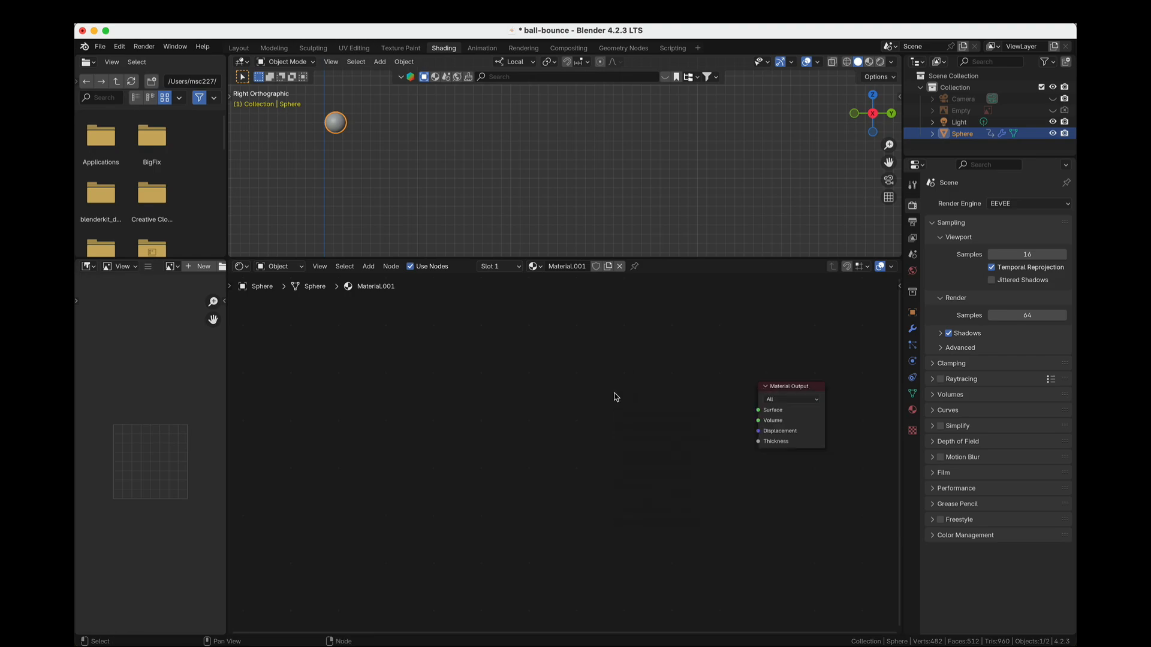
Unlink Material.001 from the sphere, create a new material for it, and show the material properties.
click(534, 266)
click(619, 266)
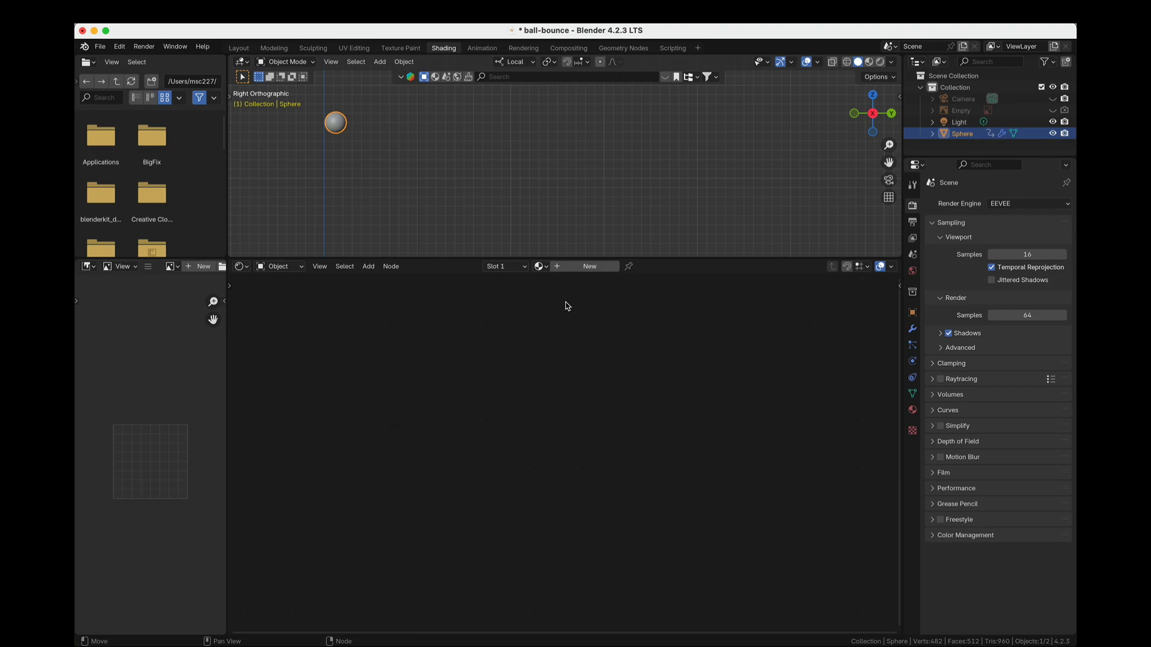
click(578, 268)
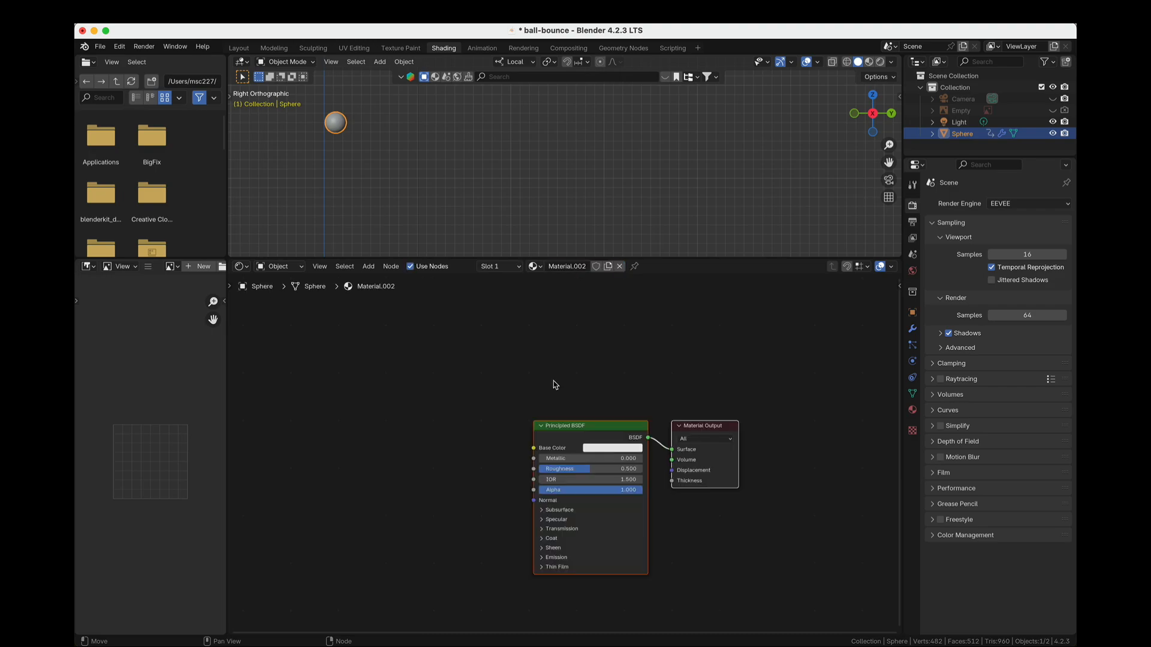
click(912, 411)
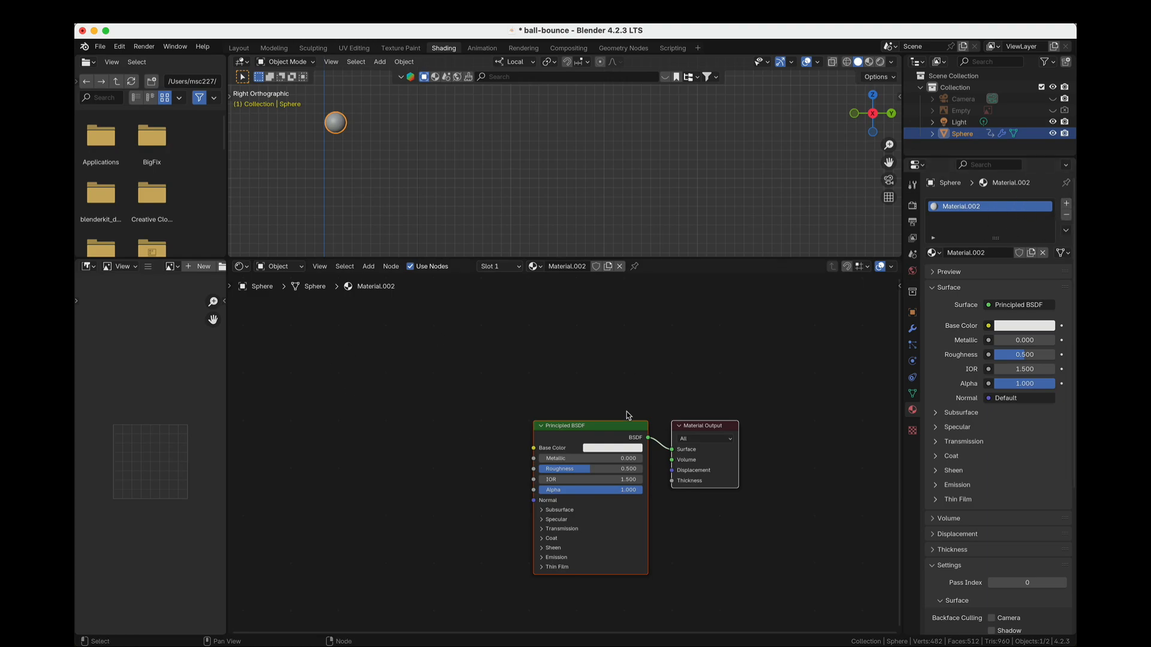
Delete the new material's Principled BSDF node and move the Material Output node slightly upward.
scroll(565, 402, up, 3)
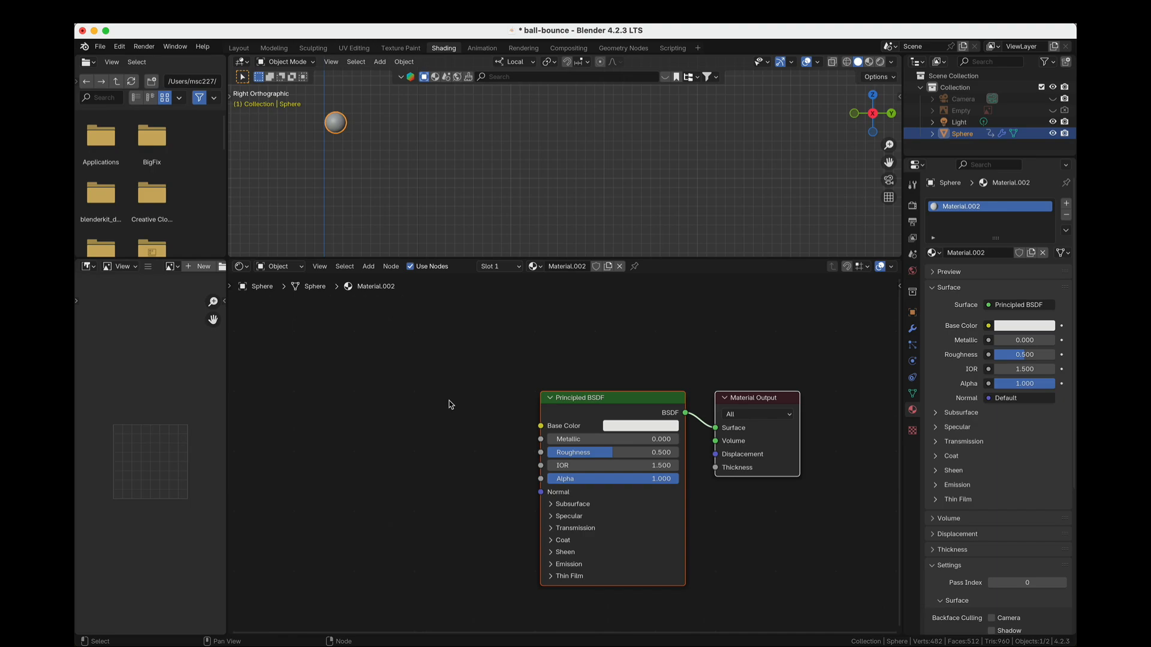
click(497, 368)
click(634, 398)
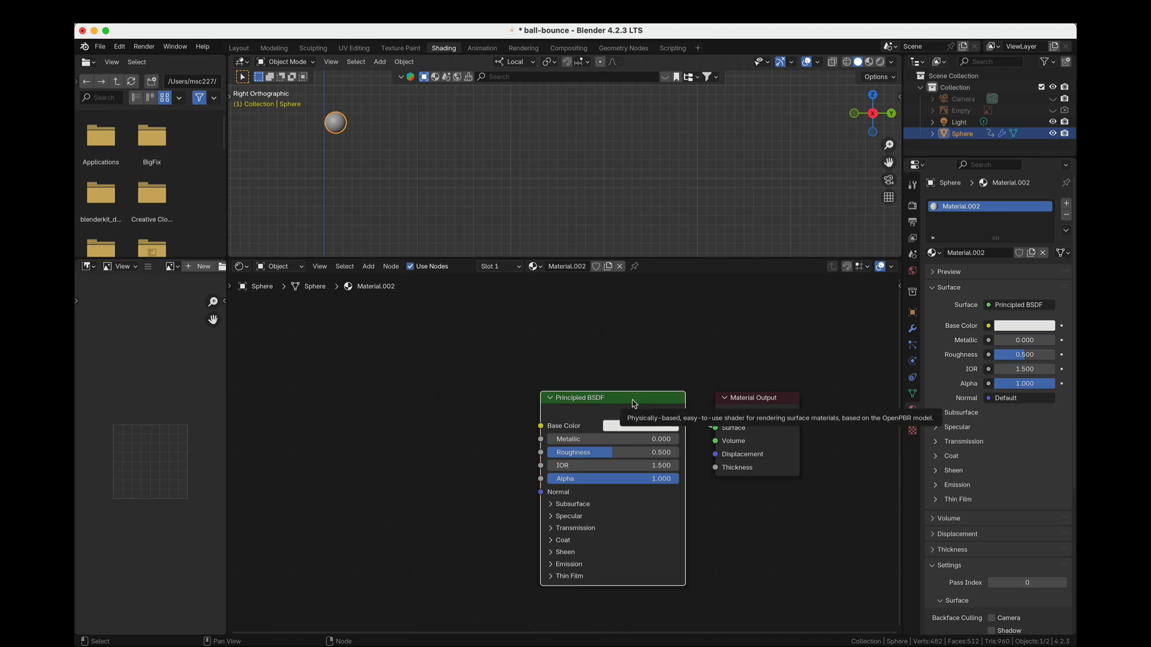
key(Delete)
drag(771, 390, 772, 377)
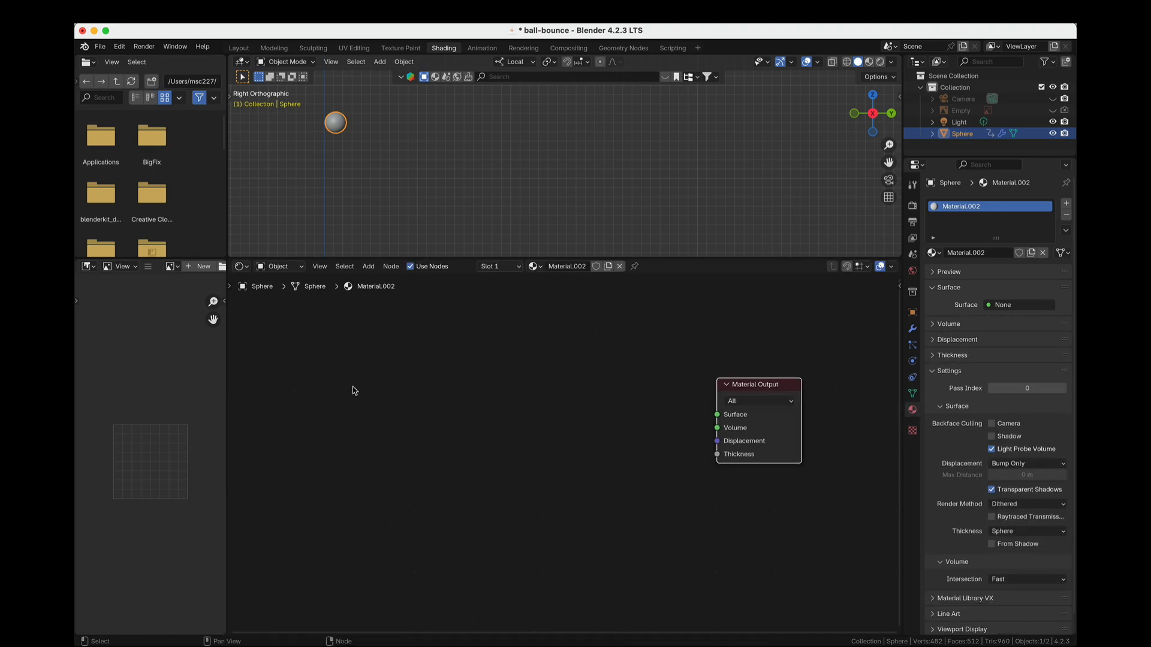
Add a Fresnel node well to the left of the Material Output node, leaving room between them.
click(480, 393)
key(shift+a)
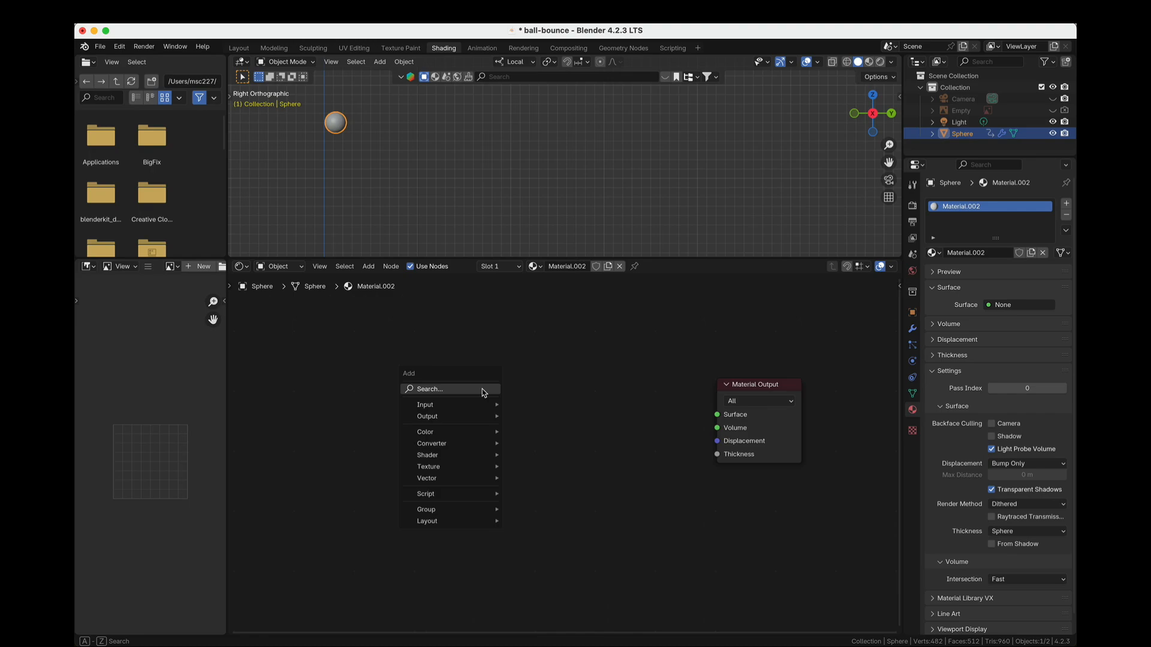
click(483, 393)
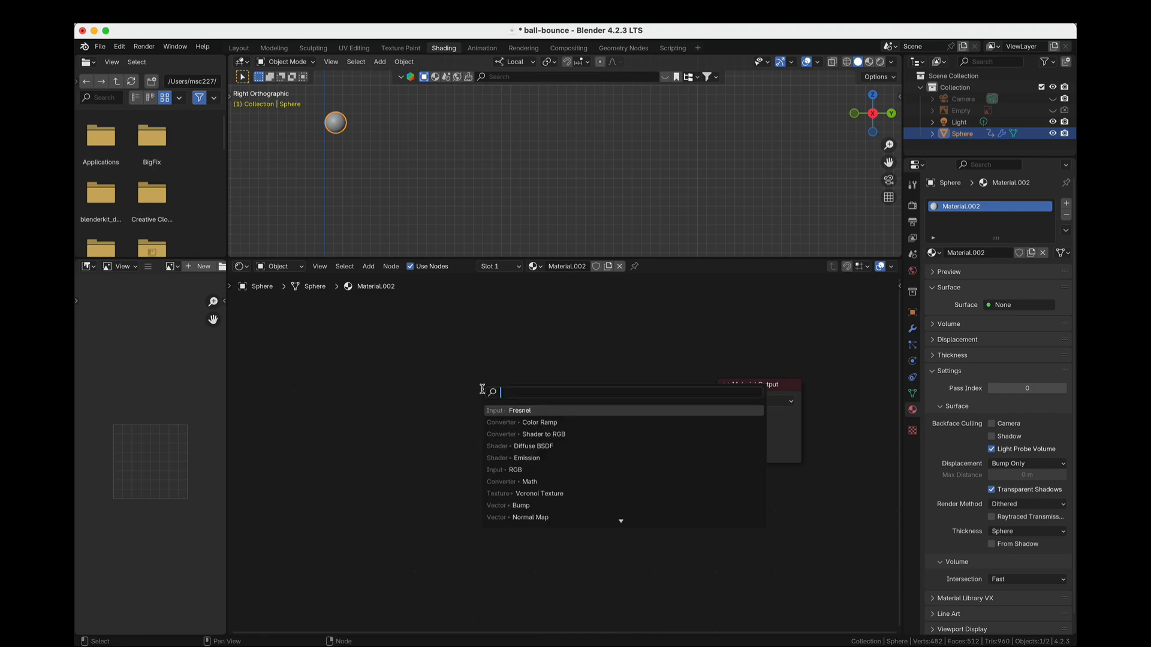
text(fresnel)
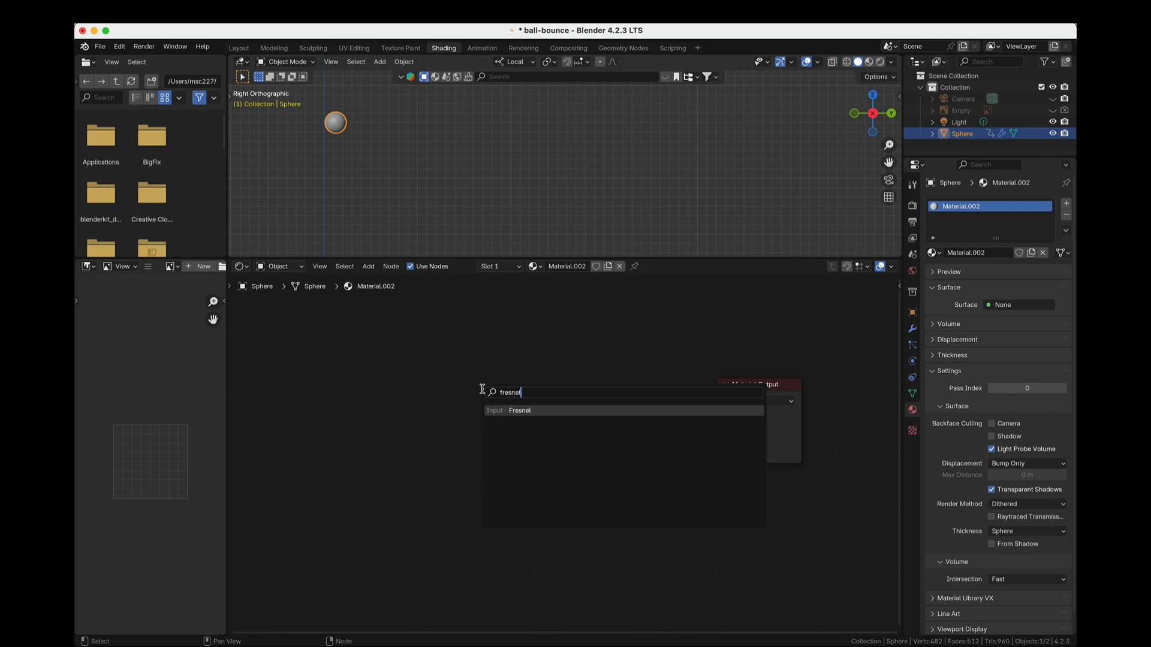
key(Return)
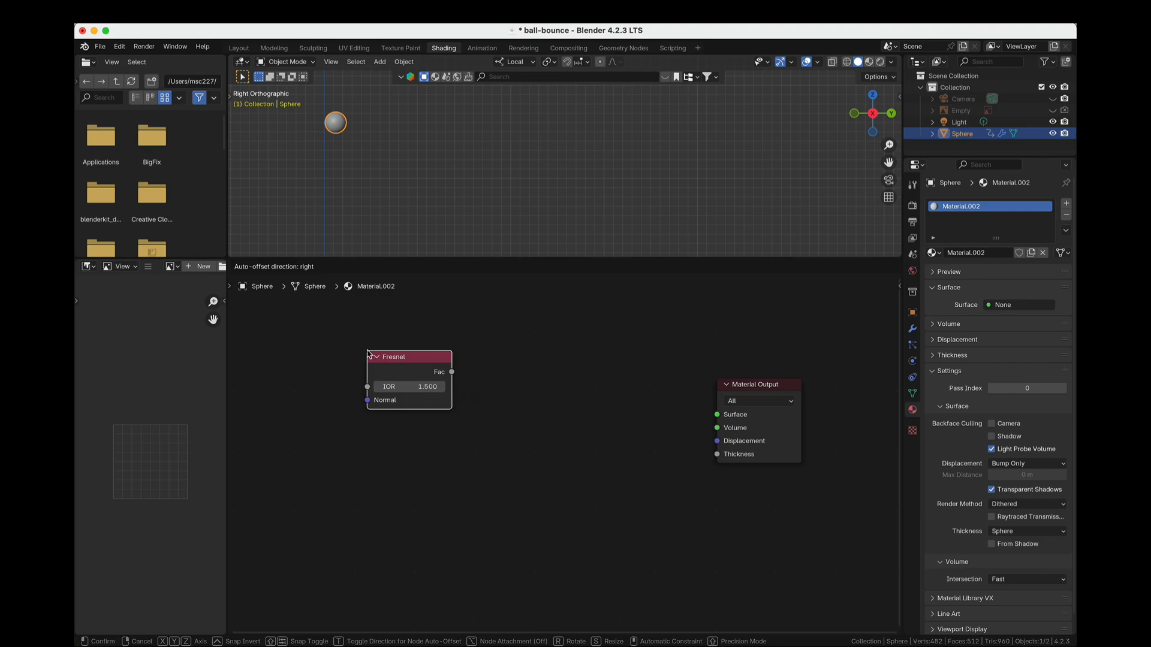
click(383, 366)
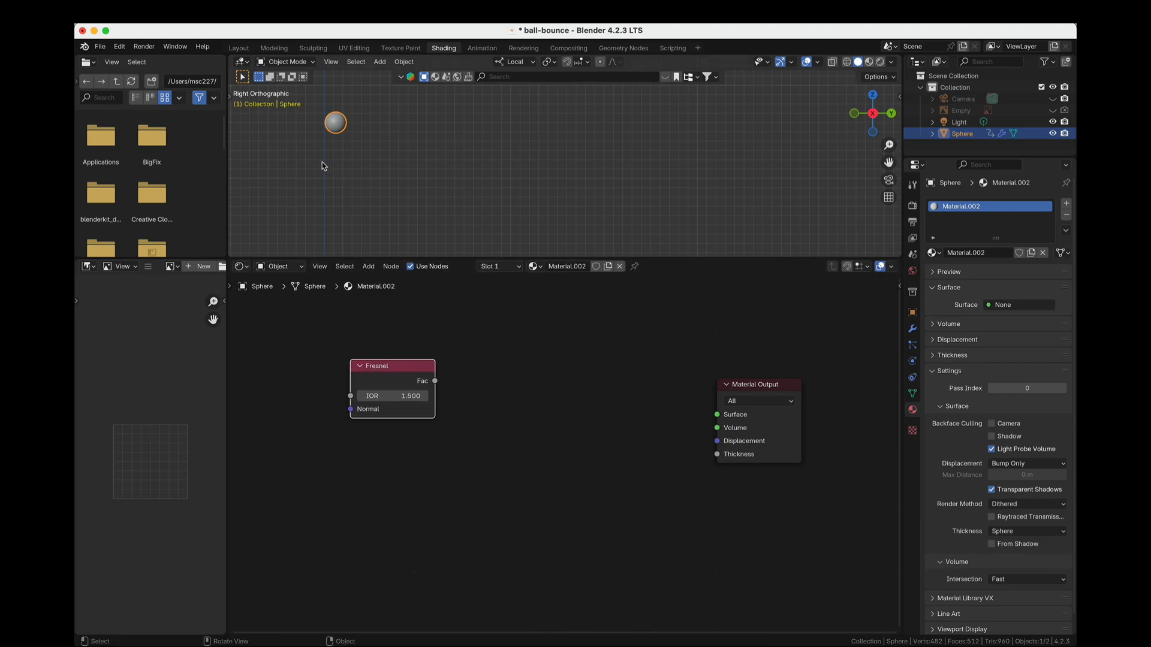
Add an Emission node between the Fresnel and Material Output nodes and connect its output to the Surface input.
drag(417, 382, 402, 378)
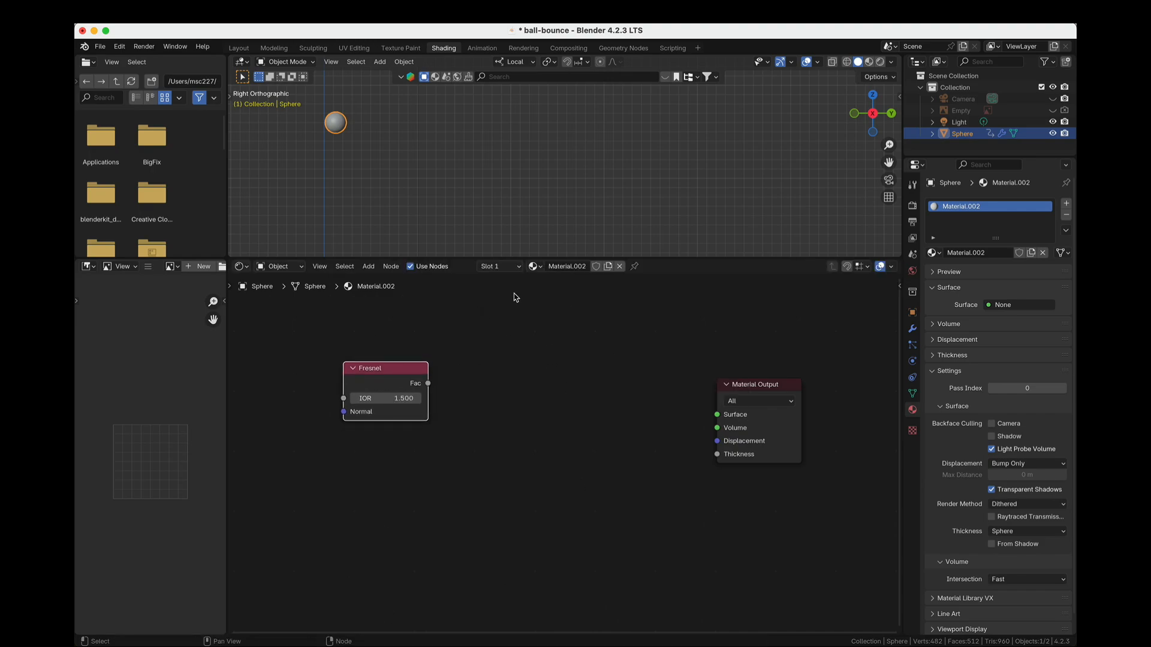
click(520, 396)
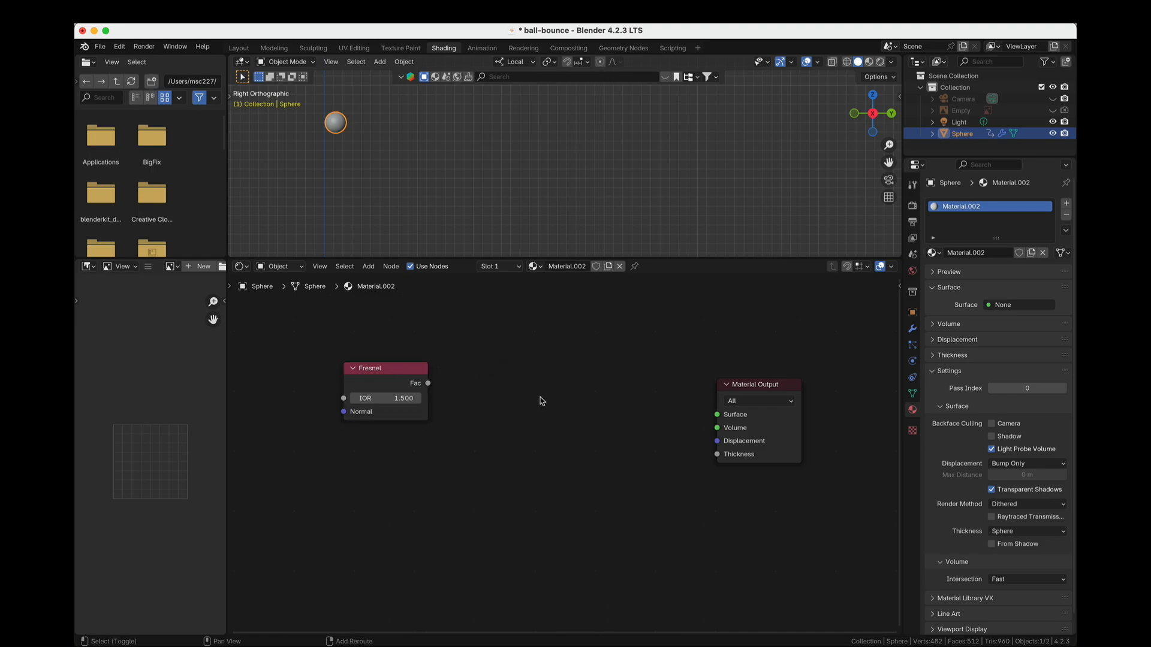
key(shift+a)
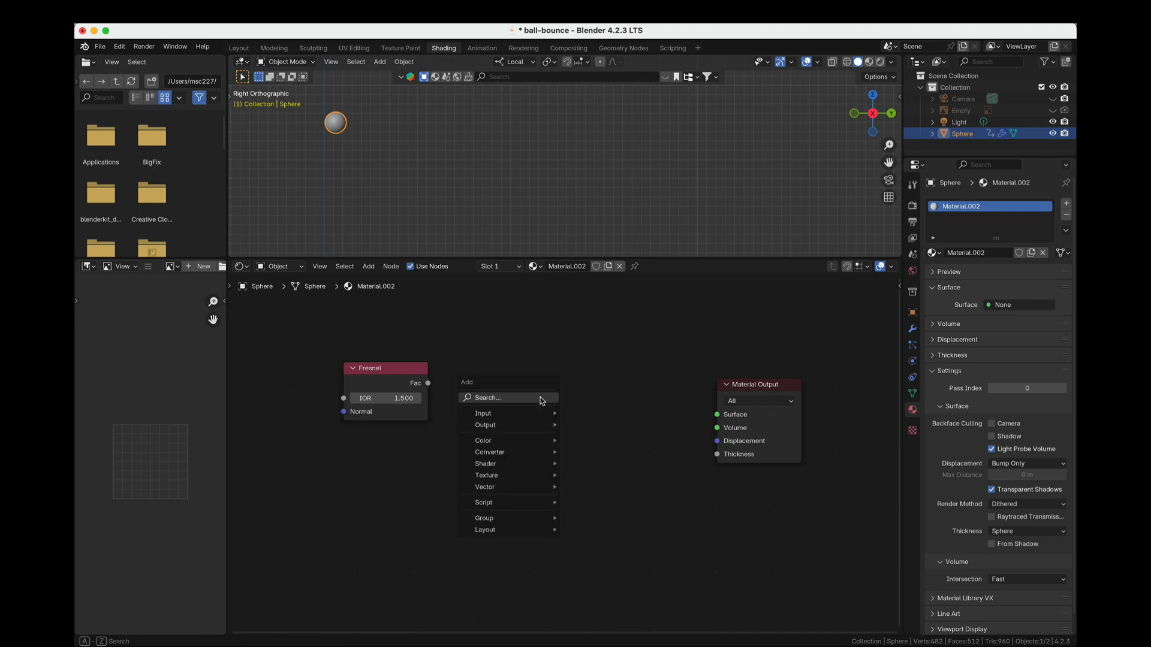
click(540, 398)
text(emi)
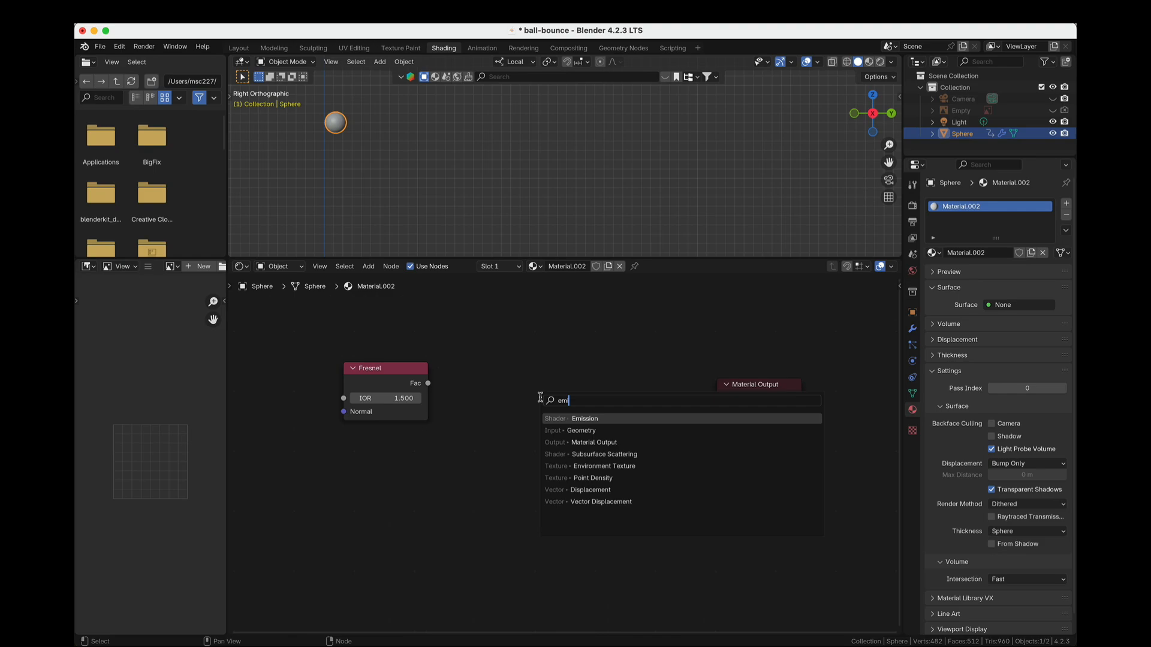
key(Return)
click(540, 398)
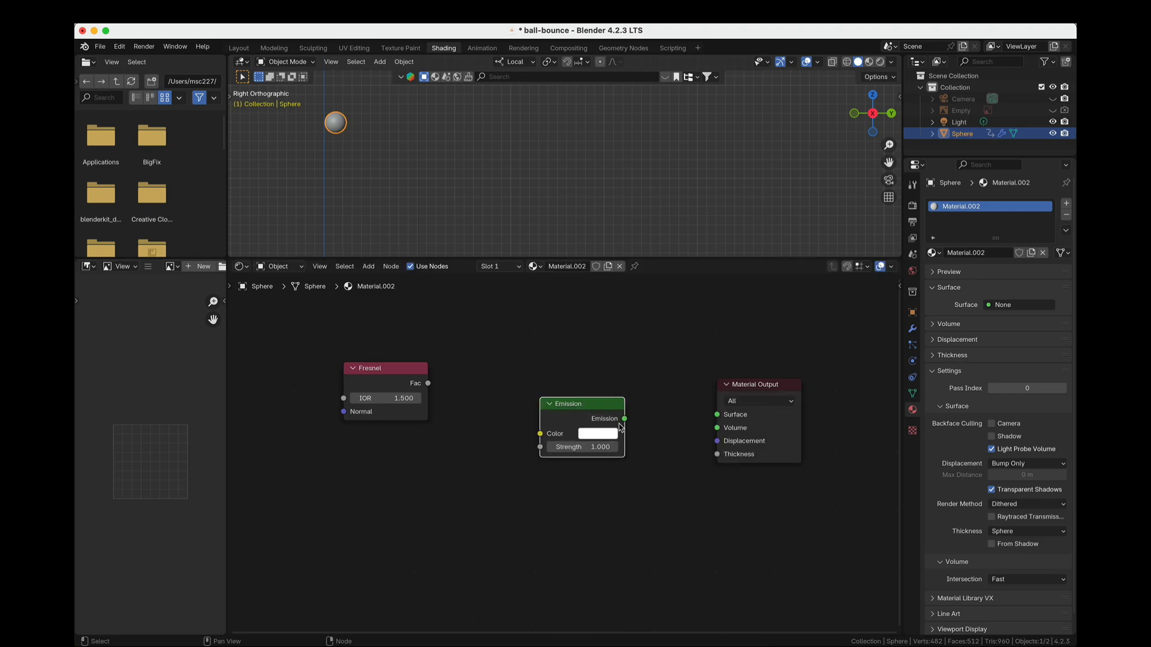
drag(624, 418, 601, 392)
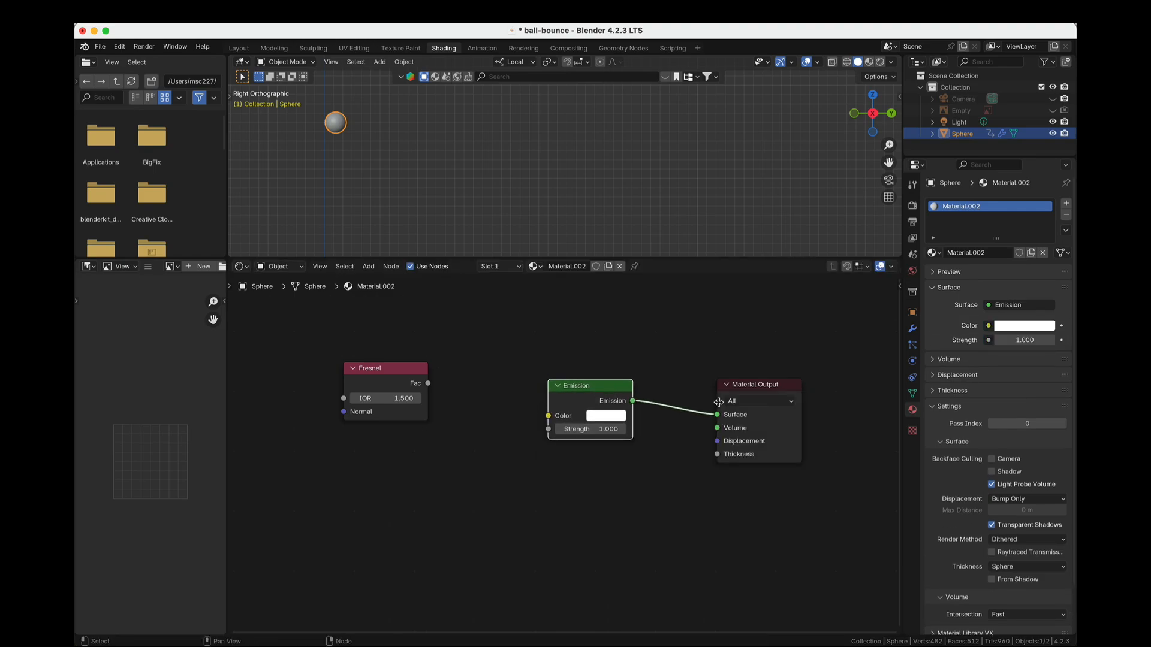
Switch the 3D viewport to Rendered shading and set the Emission color to light blue.
click(879, 62)
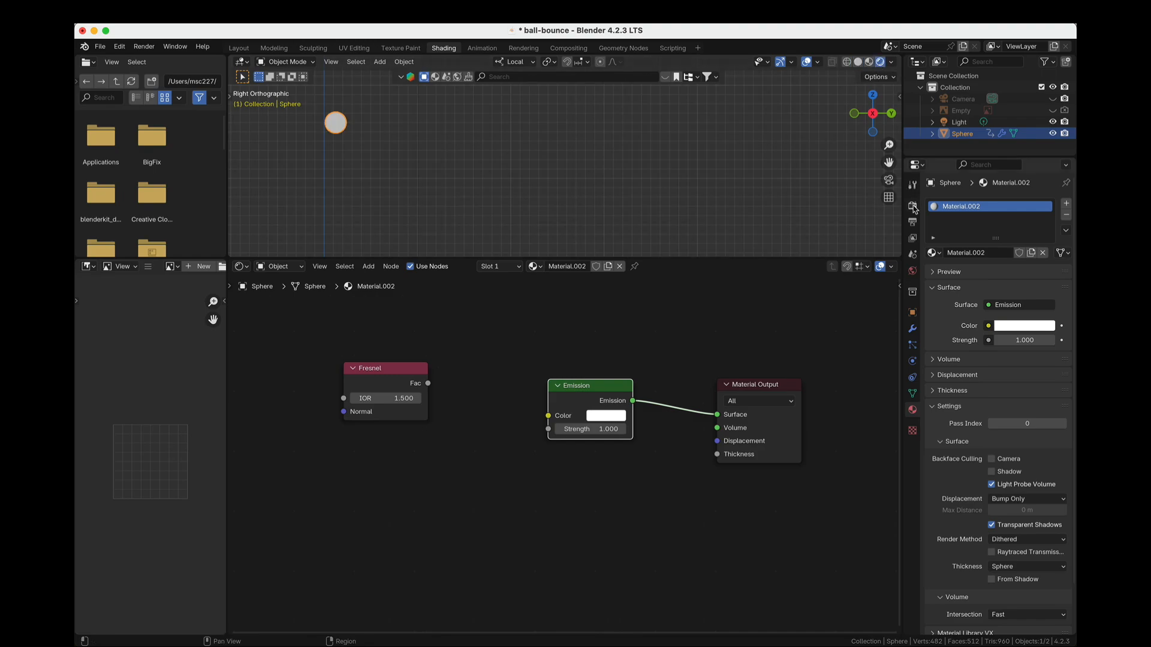
shift+middle_drag(421, 135, 524, 167)
scroll(473, 172, up, 3)
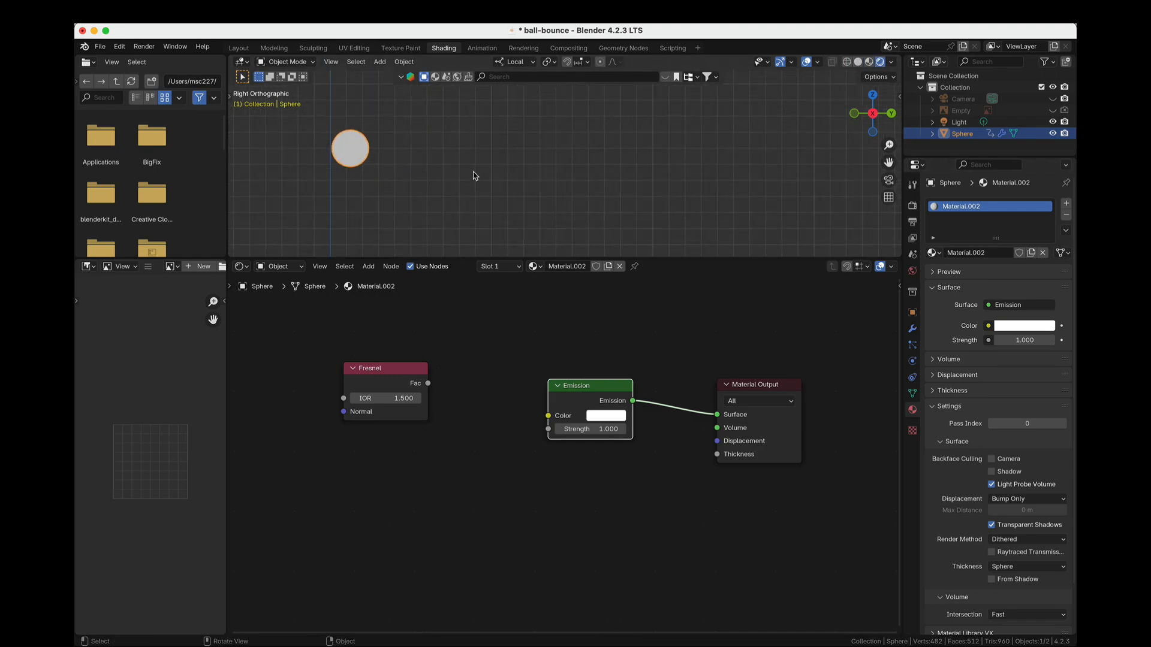
scroll(472, 176, up, 2)
shift+middle_drag(411, 167, 568, 143)
scroll(549, 182, up, 2)
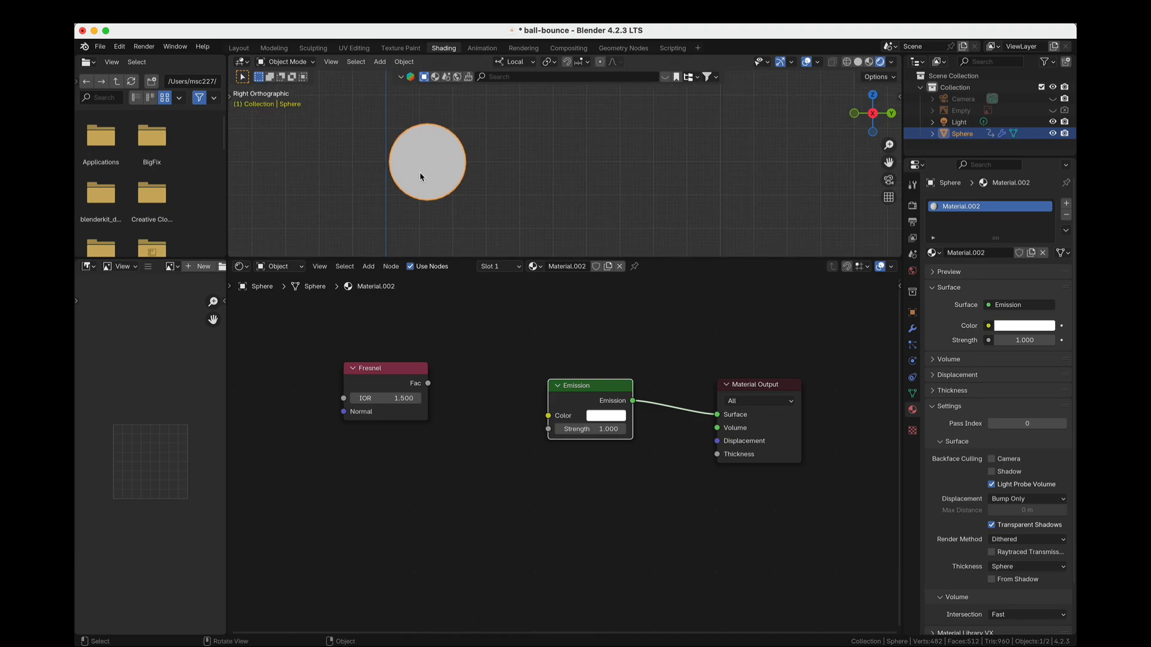
click(601, 418)
drag(666, 310, 658, 247)
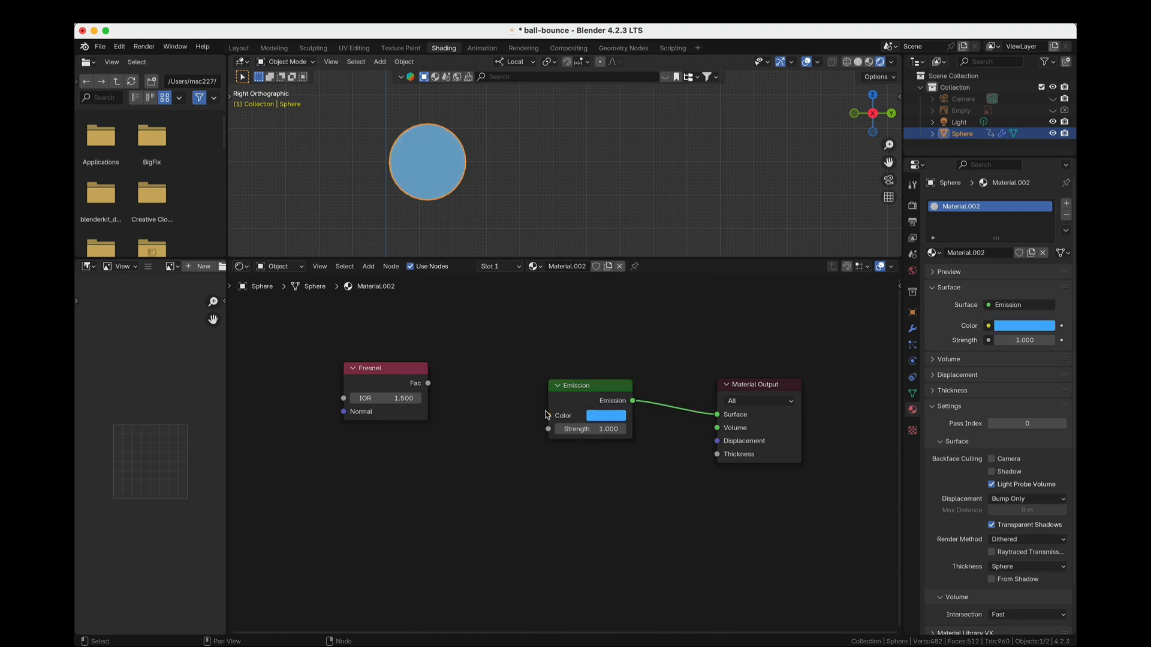
Connect the Fresnel Fac output to the Emission Color input and set the Fresnel IOR to 1.200.
scroll(548, 423, left, 5)
drag(436, 387, 606, 429)
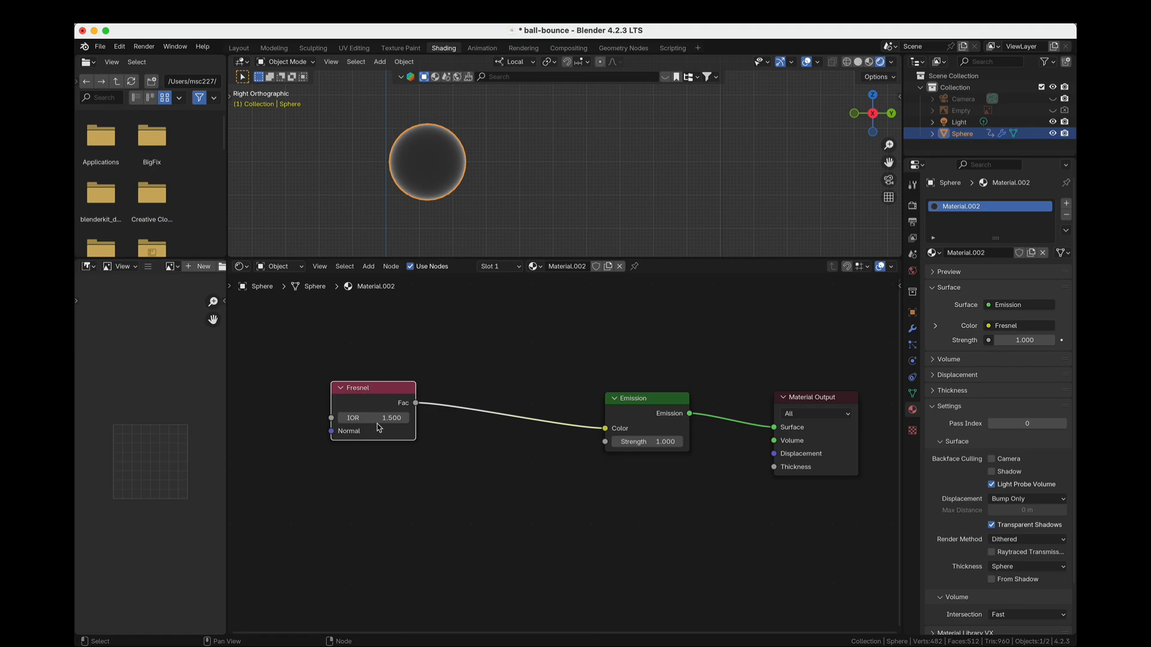
drag(378, 417, 360, 418)
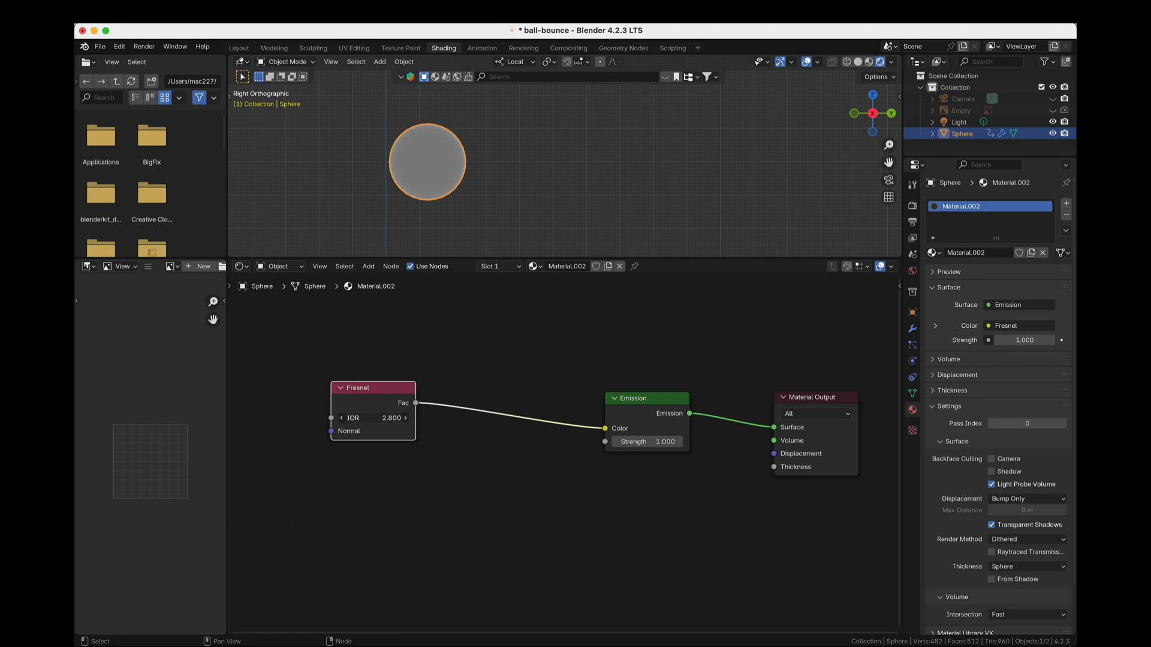
drag(374, 391, 342, 393)
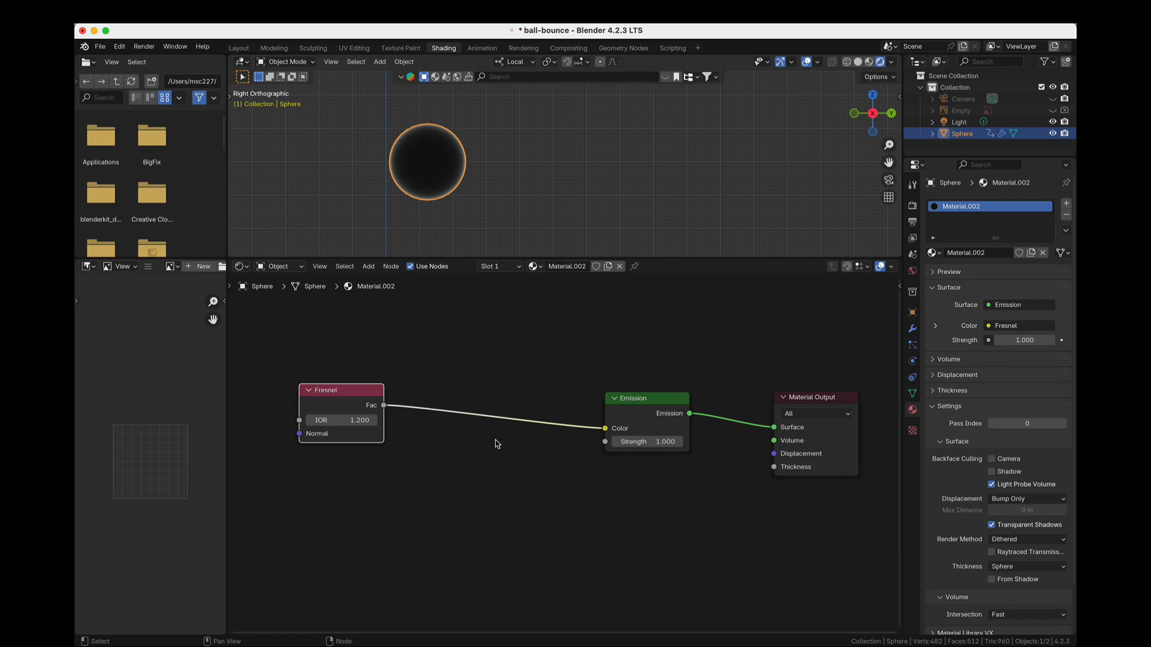
Insert a Color Ramp node on the link between the Fresnel and Emission nodes.
key(shift+a)
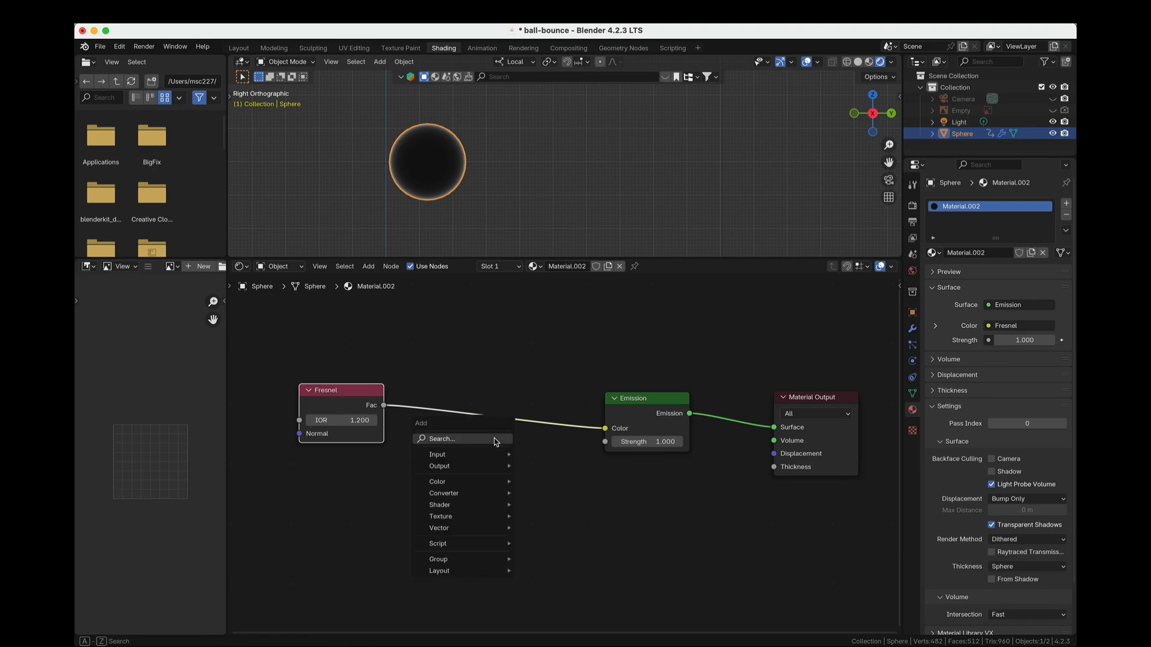
click(496, 441)
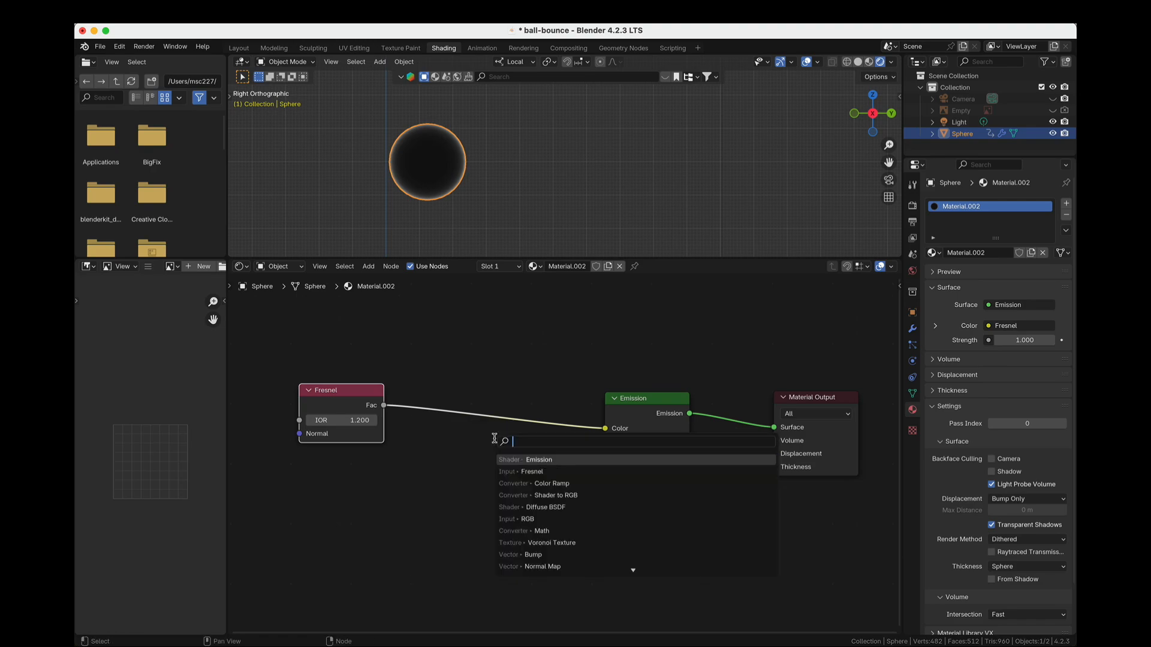
text(colo)
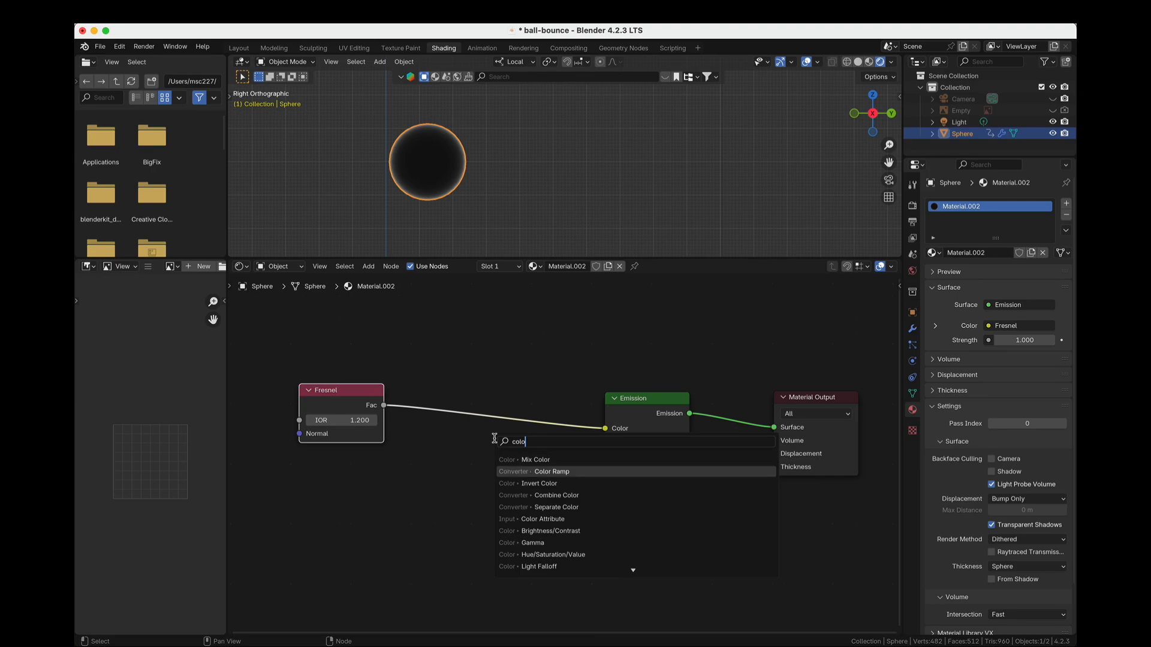
click(551, 472)
click(485, 384)
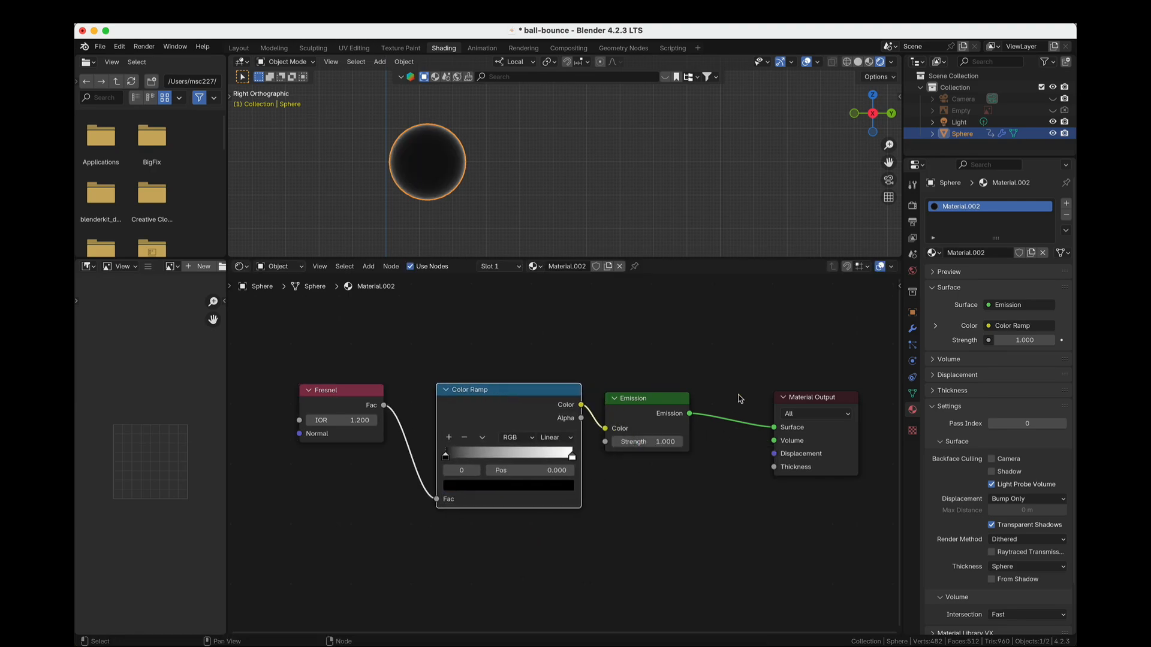
Space out the Fresnel, Color Ramp, Emission and Material Output nodes so there is clear room between them.
middle_drag(641, 496, 737, 518)
middle_drag(759, 480, 654, 443)
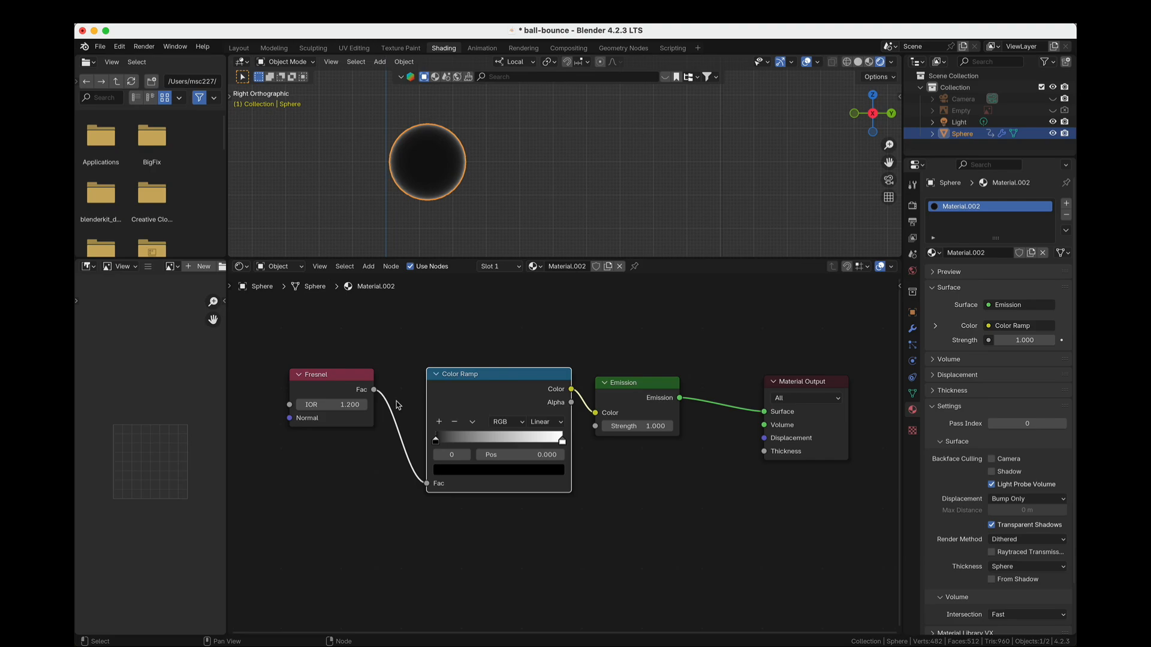
drag(797, 384, 824, 382)
drag(626, 383, 667, 379)
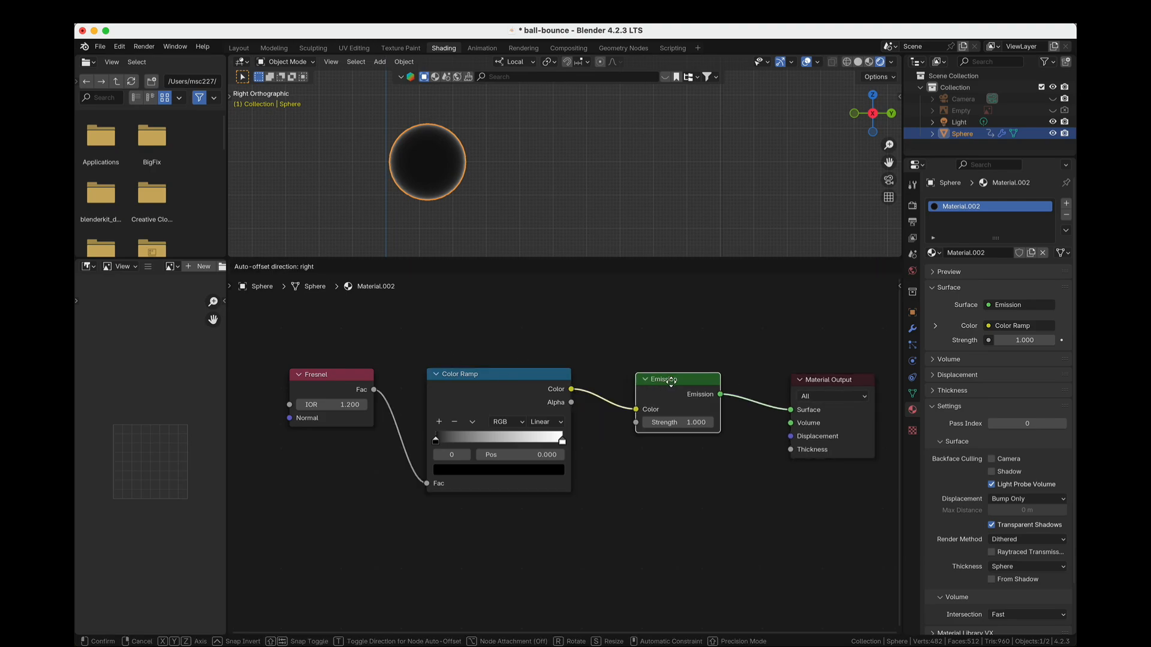
mouse_move(500, 373)
mouse_down()
mouse_move(479, 365)
mouse_move(495, 359)
mouse_up()
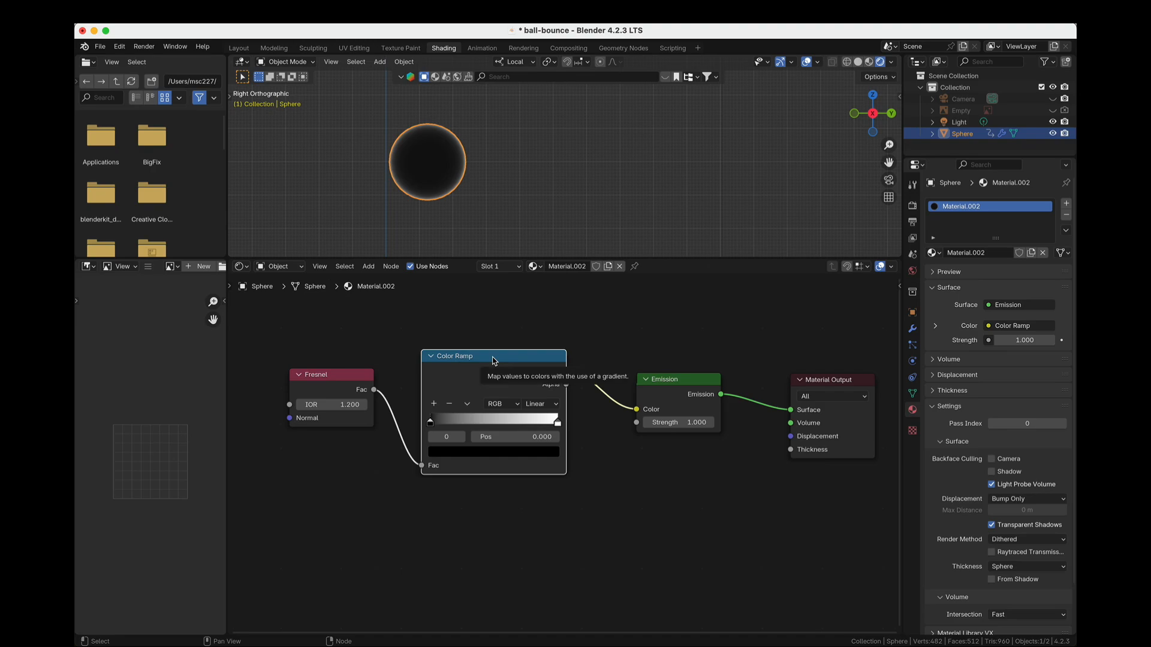
middle_drag(549, 481, 576, 519)
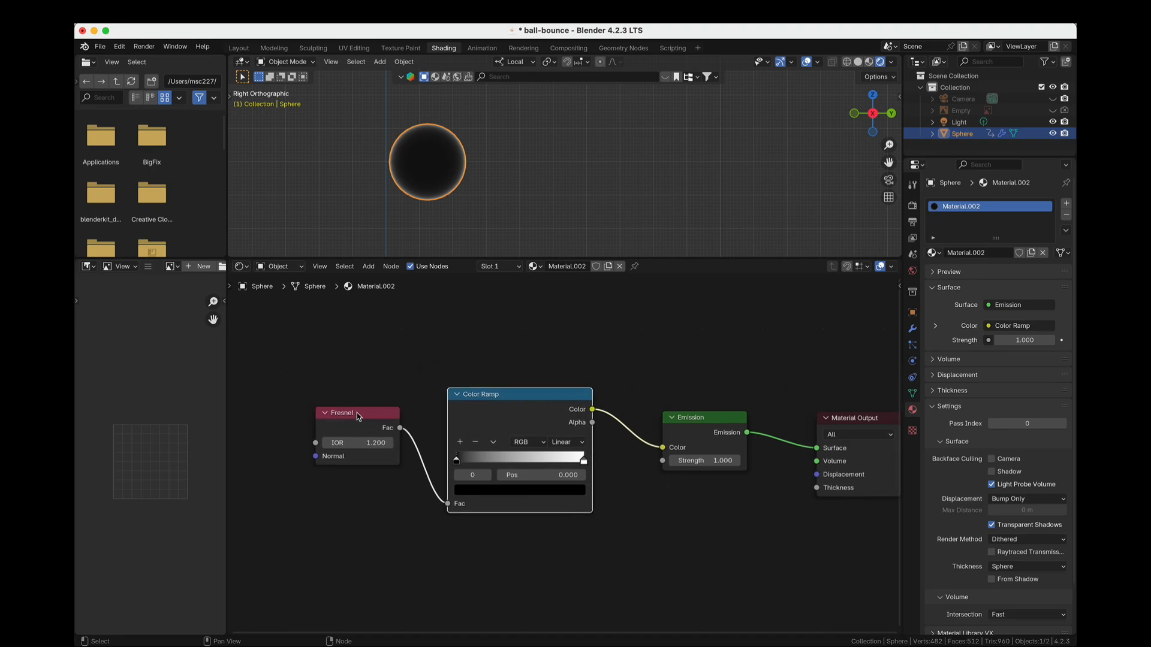
drag(384, 417, 393, 415)
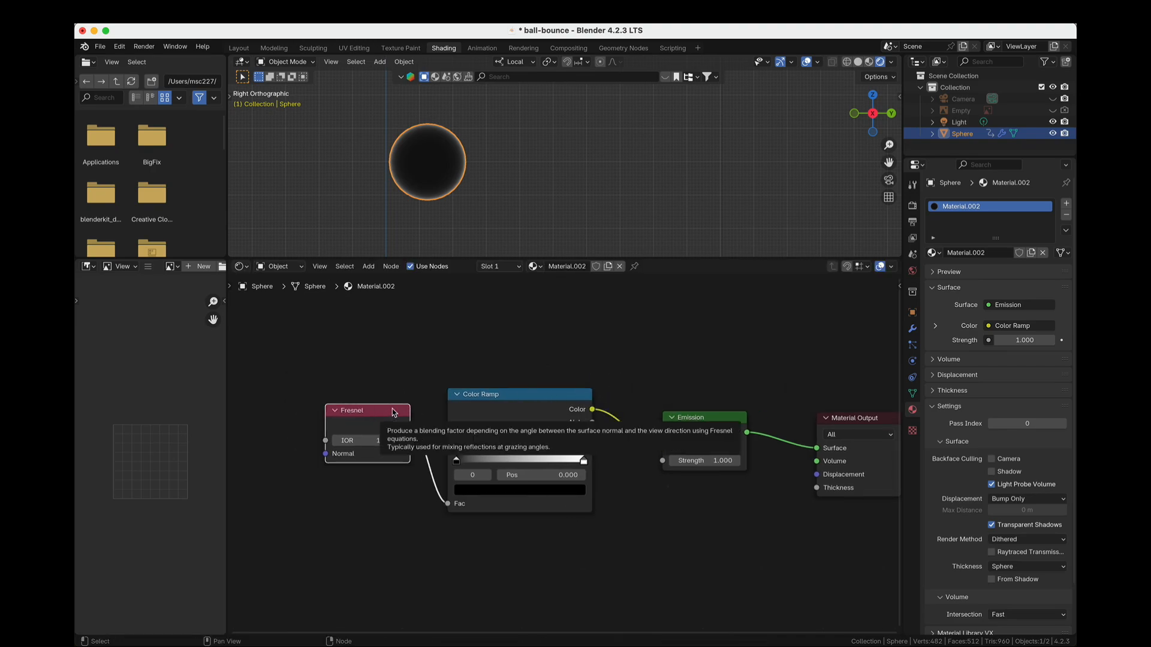
drag(519, 395, 516, 387)
Set the Color Ramp interpolation to Constant and move the white stop to 0.445.
click(575, 435)
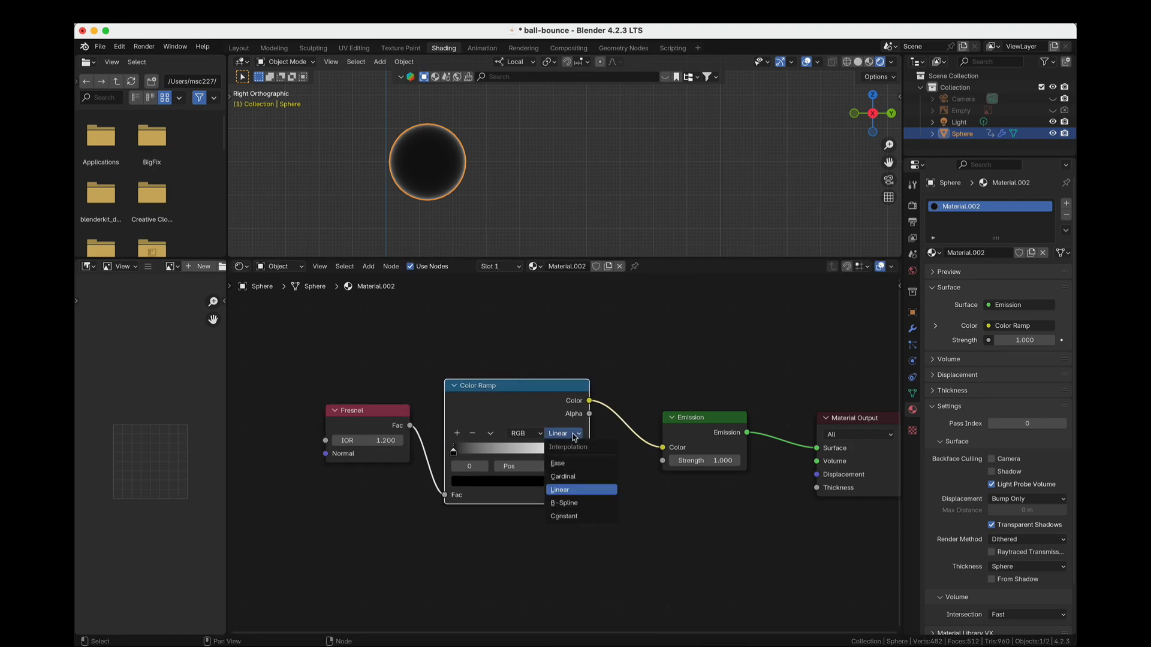
click(587, 516)
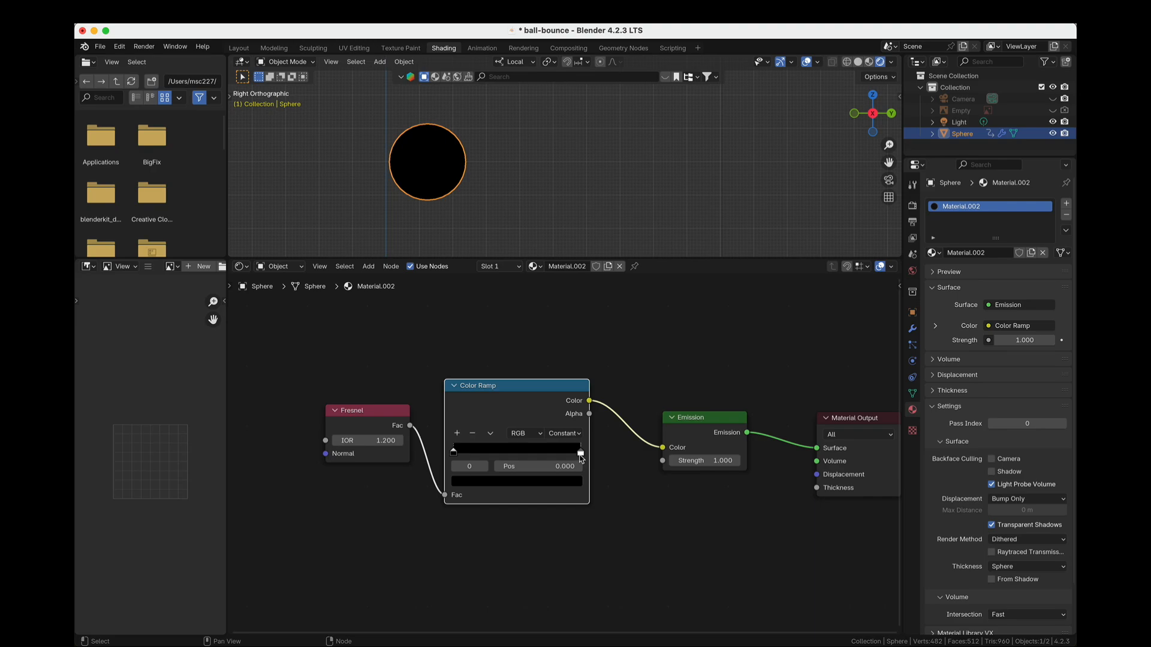
drag(579, 451, 526, 455)
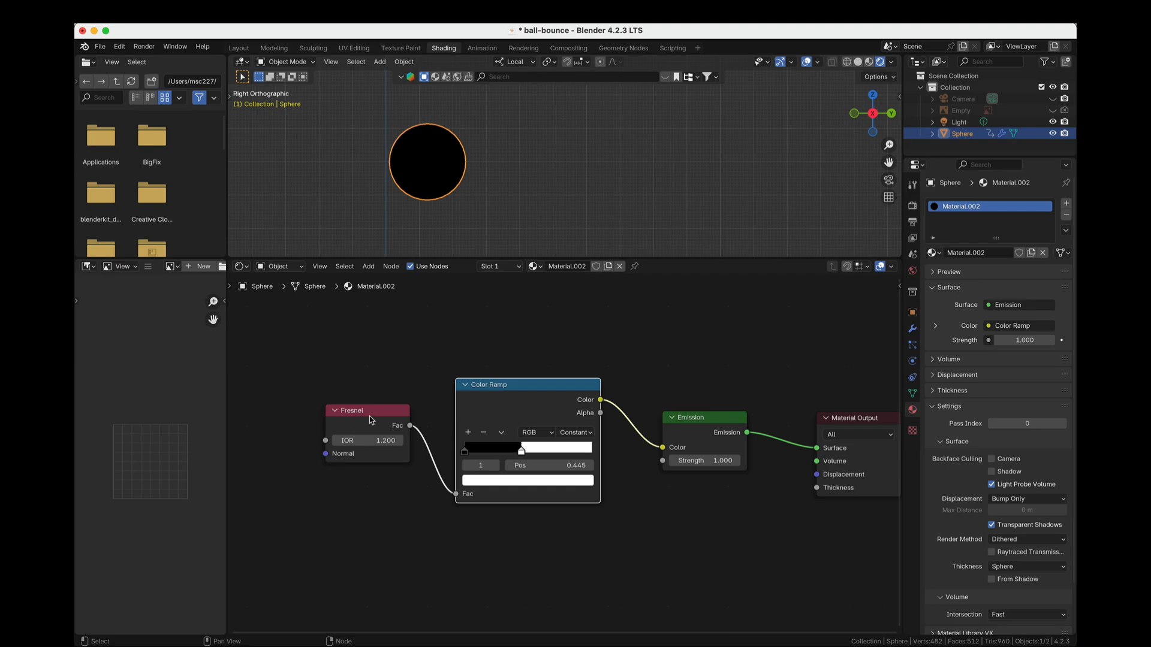
drag(372, 421, 354, 420)
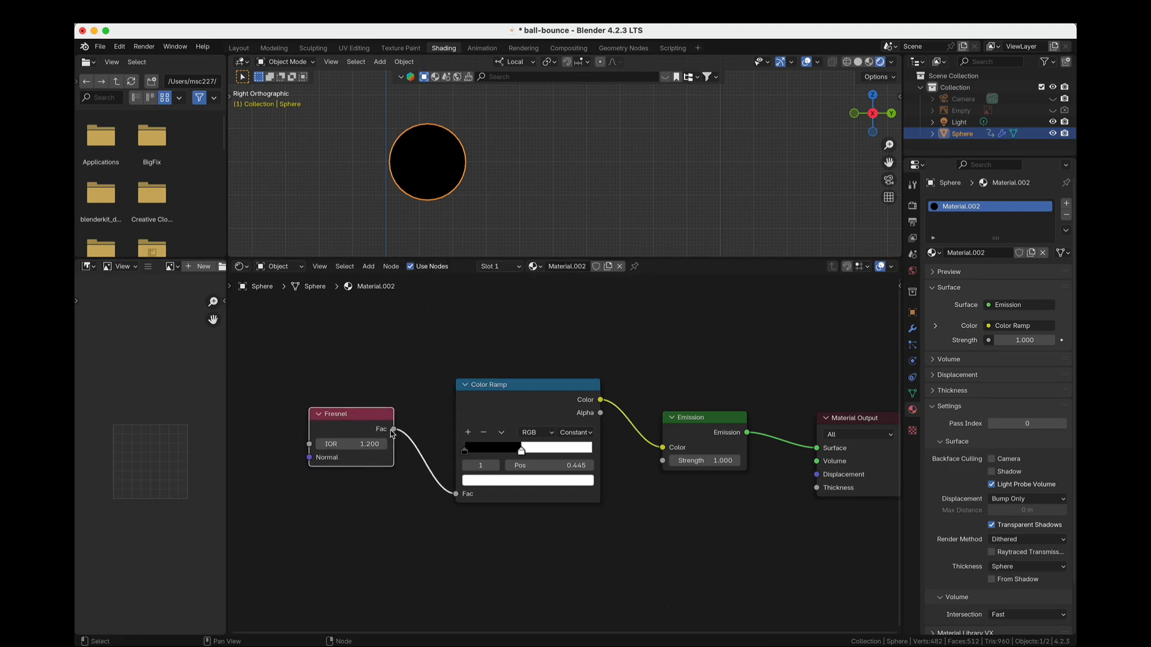
click(458, 498)
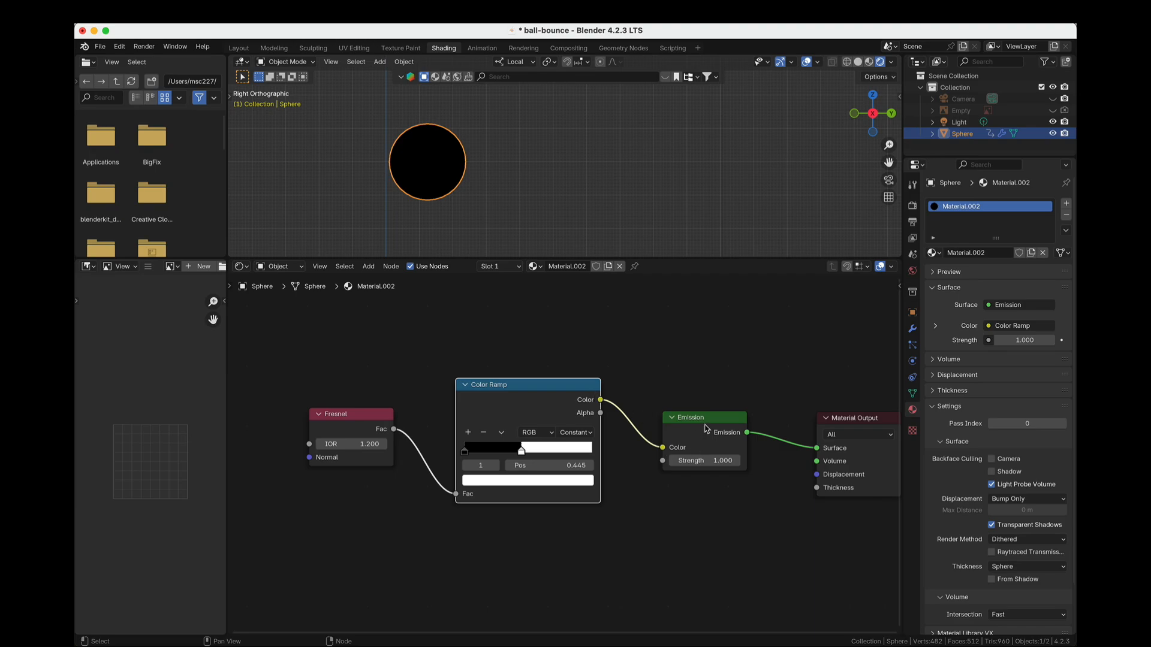
Reverse the Color Ramp with white at about 0.009 and place the black stop at 0.093.
mouse_move(461, 453)
mouse_down()
mouse_move(498, 452)
mouse_move(457, 453)
mouse_move(472, 451)
mouse_up()
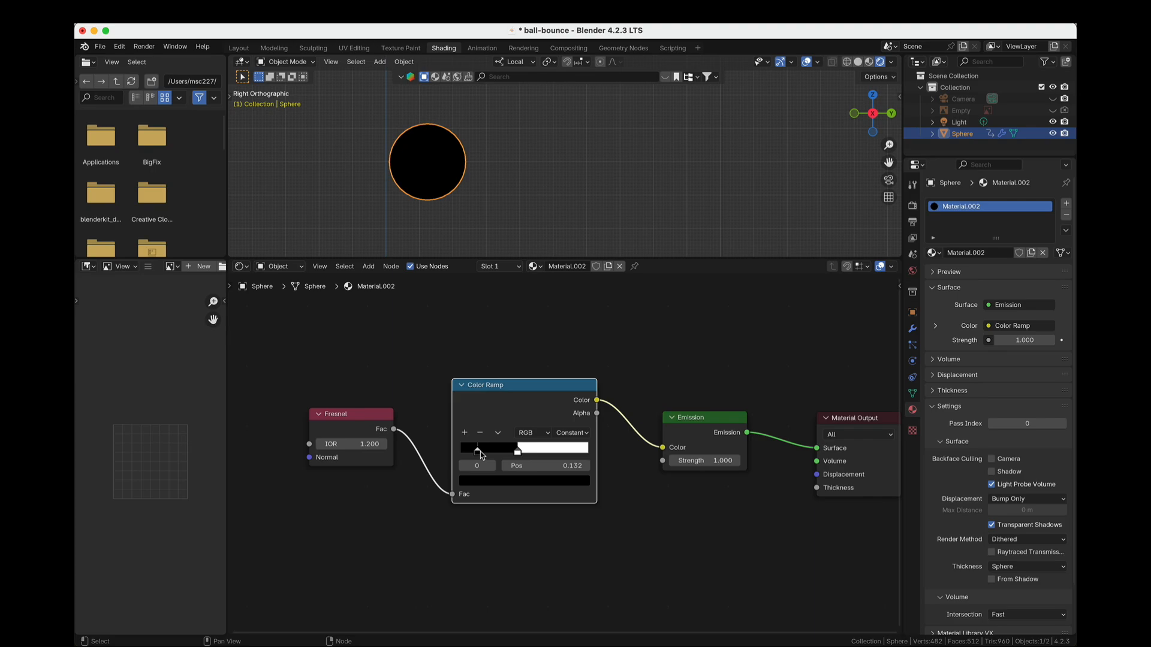
mouse_move(480, 451)
mouse_down()
mouse_move(589, 454)
mouse_move(461, 450)
mouse_up()
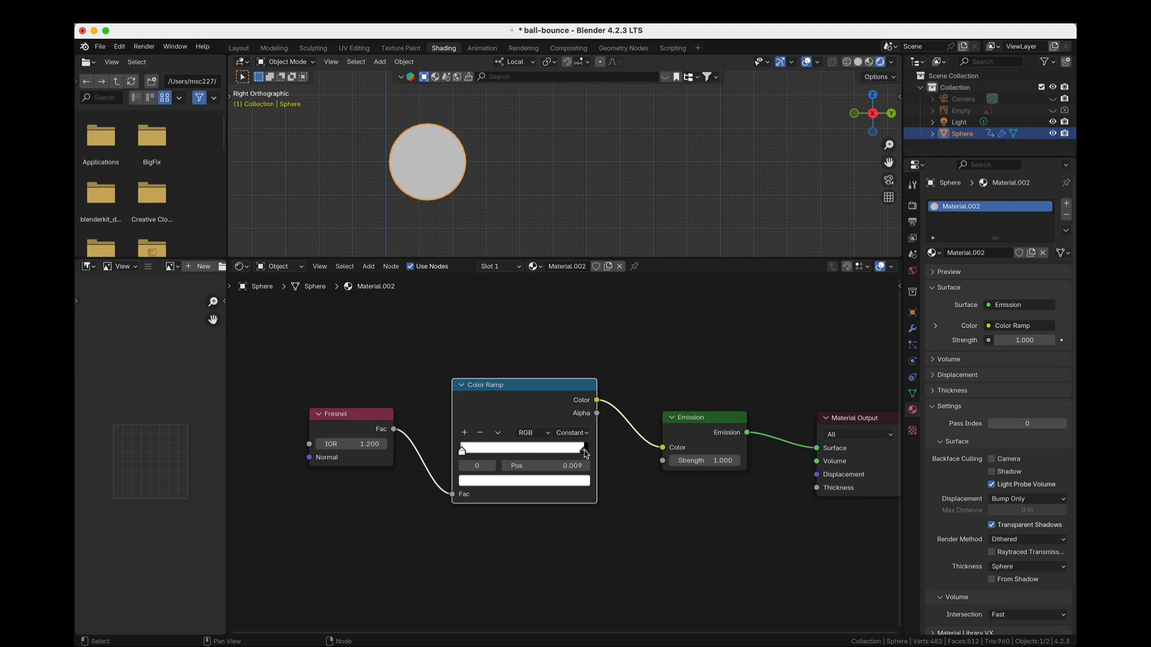
drag(585, 454, 468, 451)
Frame the sphere in close-up and enlarge the 3D viewport by shrinking the shader editor's height.
scroll(424, 141, up, 3)
shift+middle_drag(416, 147, 575, 164)
scroll(516, 150, up, 3)
scroll(575, 163, down, 1)
drag(547, 260, 533, 441)
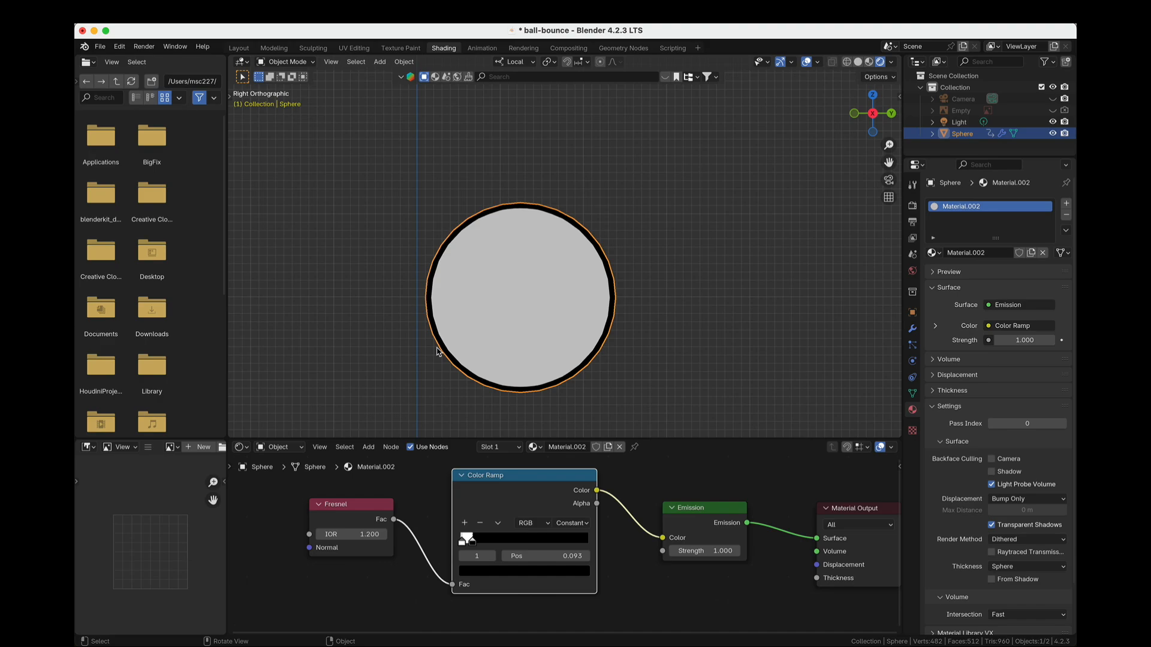
Try Linear interpolation on the Color Ramp with the black stop at 0.095, and restore Constant interpolation.
click(571, 523)
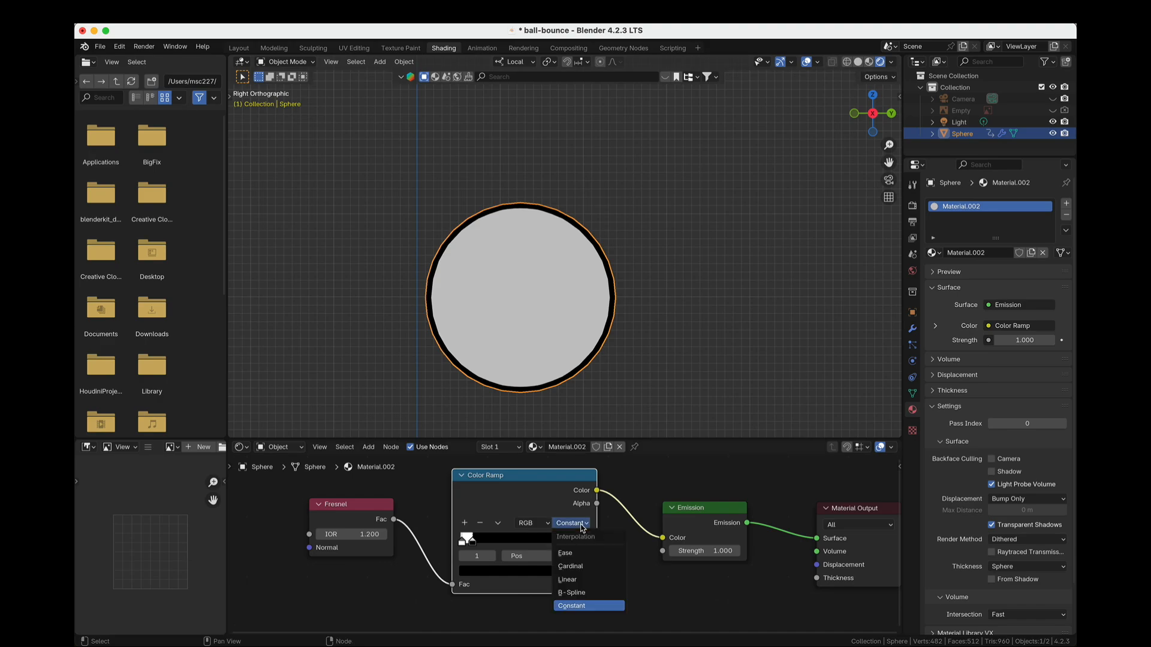
click(590, 581)
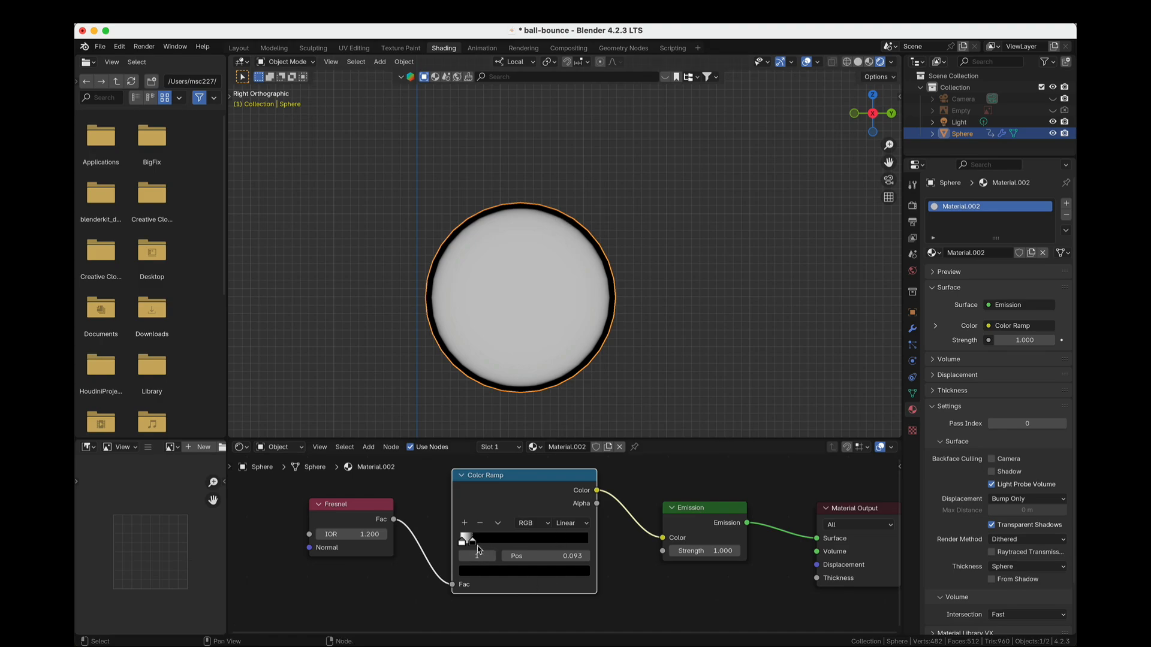
mouse_move(474, 545)
mouse_down()
mouse_move(518, 545)
mouse_move(475, 545)
mouse_up()
click(565, 523)
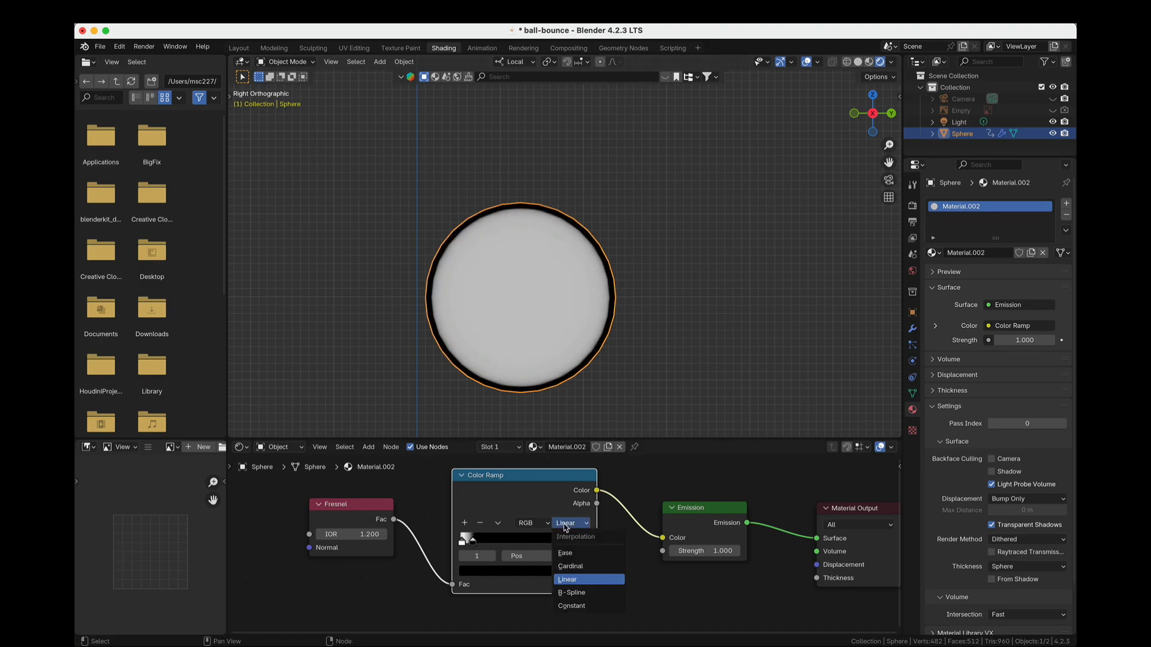
click(597, 606)
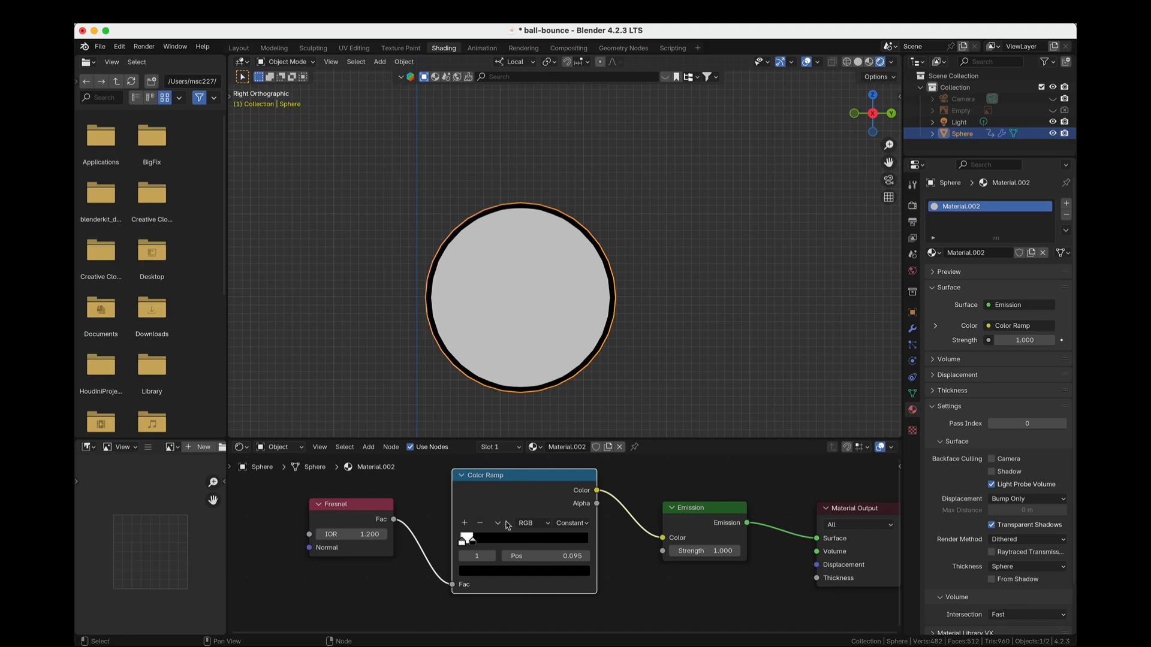
Move the Color Ramp's black stop to about 0.068 to thicken the sphere's outline.
drag(473, 545, 471, 546)
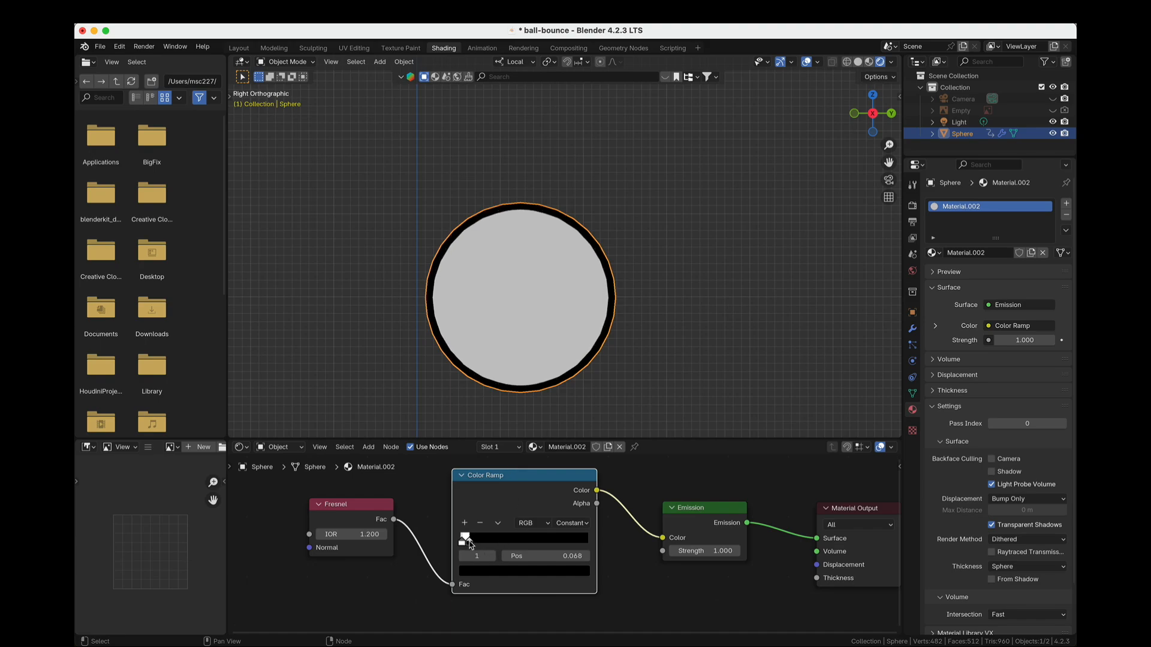
Set the Fresnel IOR to 2.540 and move the Color Ramp's black stop to 0.225.
drag(360, 534, 384, 534)
mouse_move(469, 542)
mouse_down()
mouse_move(540, 543)
mouse_move(480, 544)
mouse_move(491, 544)
mouse_up()
shift+drag(368, 534, 423, 534)
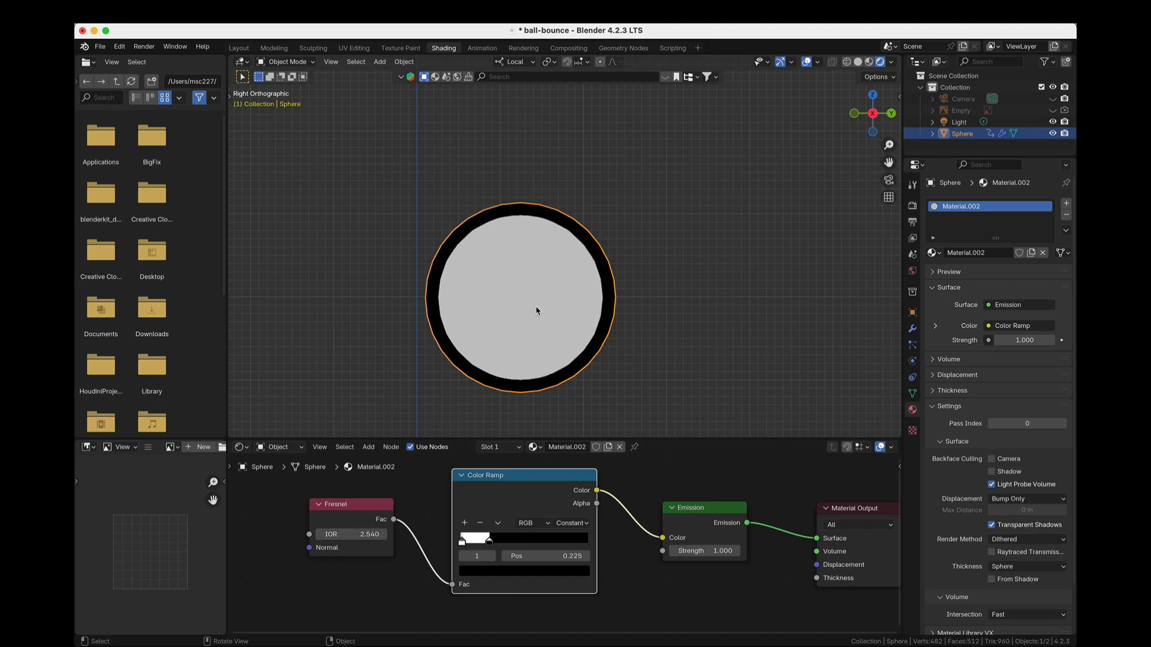
scroll(557, 312, down, 4)
shift+middle_drag(722, 314, 608, 337)
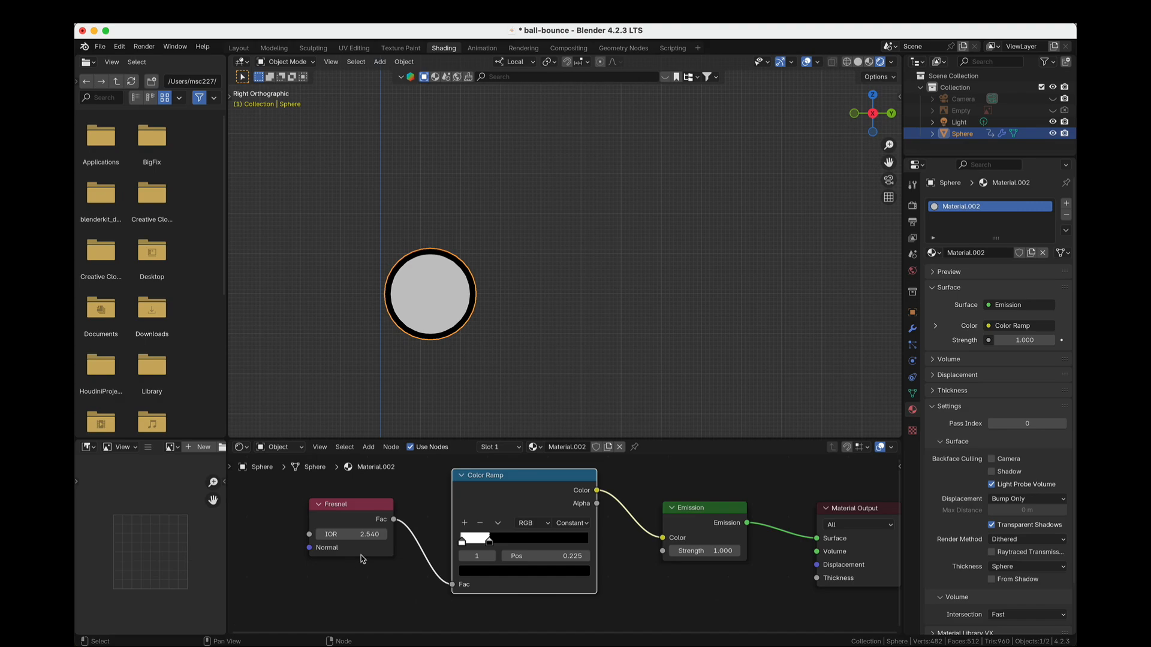
Shift the Fresnel node slightly and deselect the sphere to view its outline from farther away.
drag(374, 513, 369, 519)
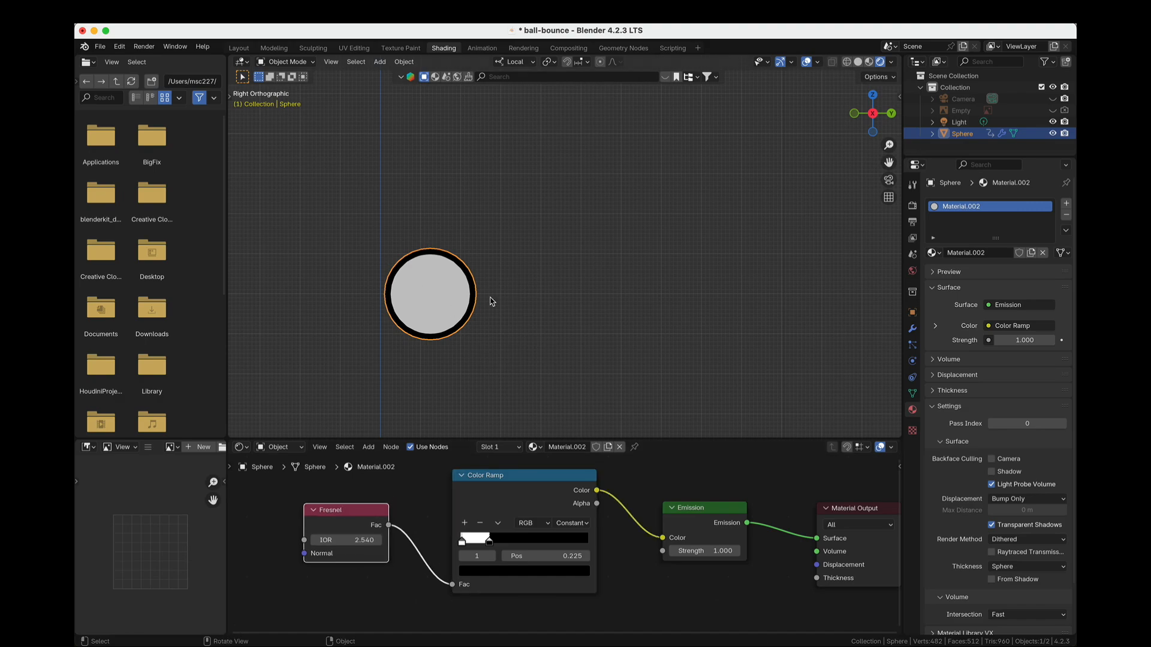
click(663, 336)
scroll(405, 288, down, 6)
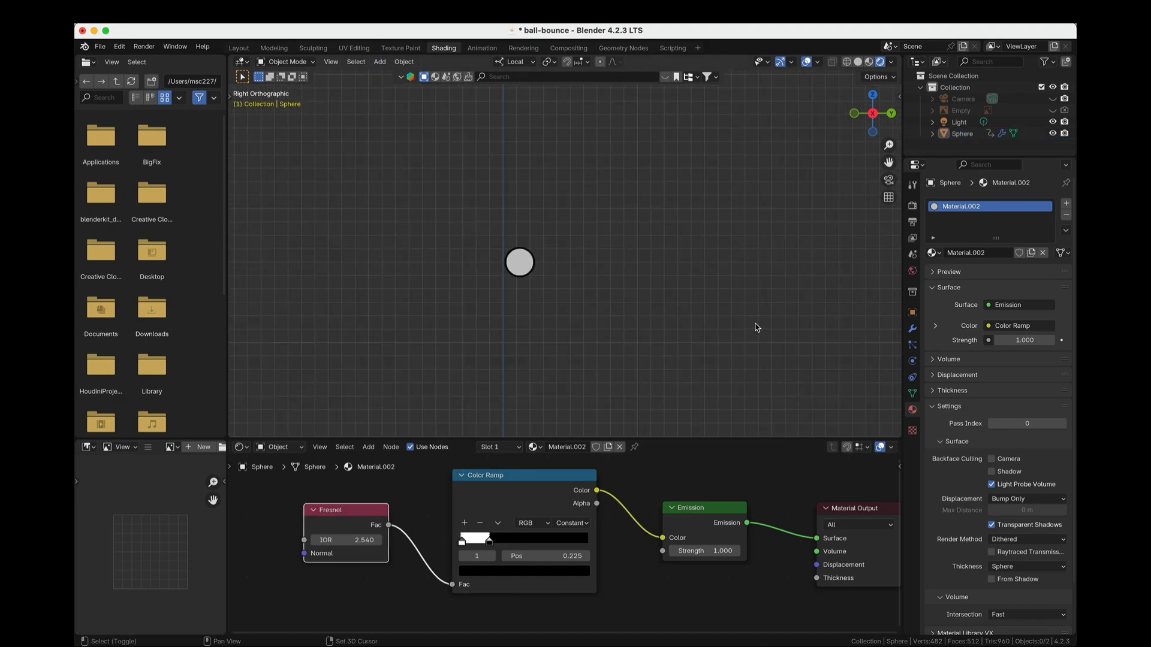
shift+middle_drag(755, 325, 624, 331)
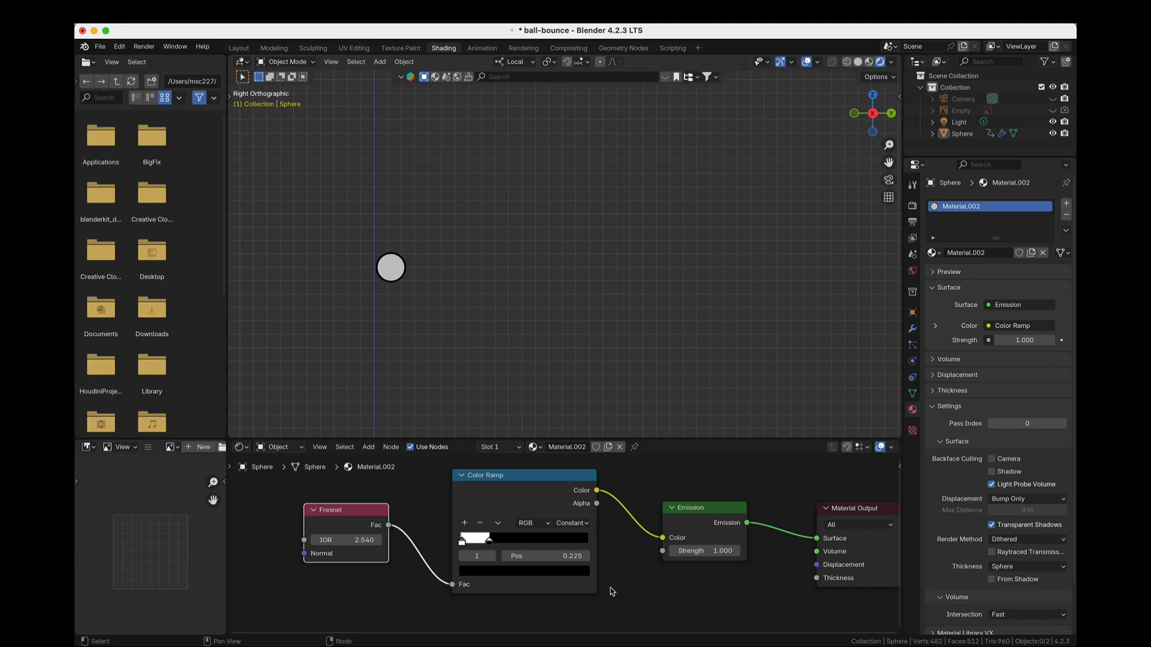
Save the ball-bounce file with the finished outline material.
middle_drag(717, 545, 642, 549)
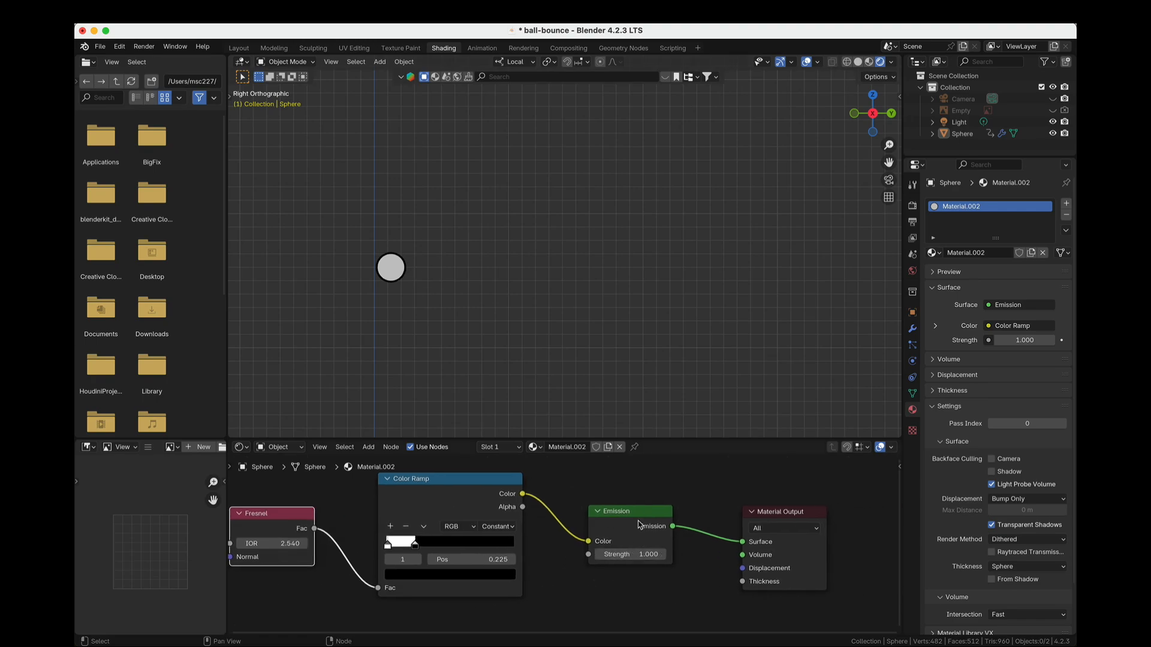
middle_drag(552, 558, 594, 565)
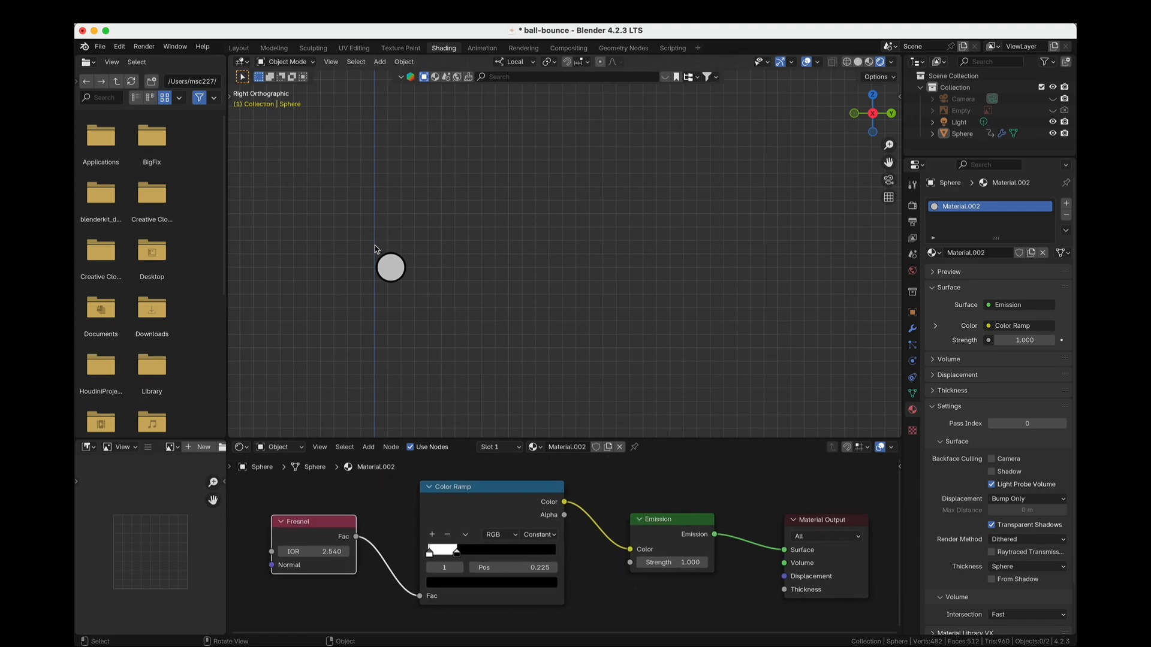
scroll(358, 286, up, 3)
shift+middle_drag(332, 294, 456, 298)
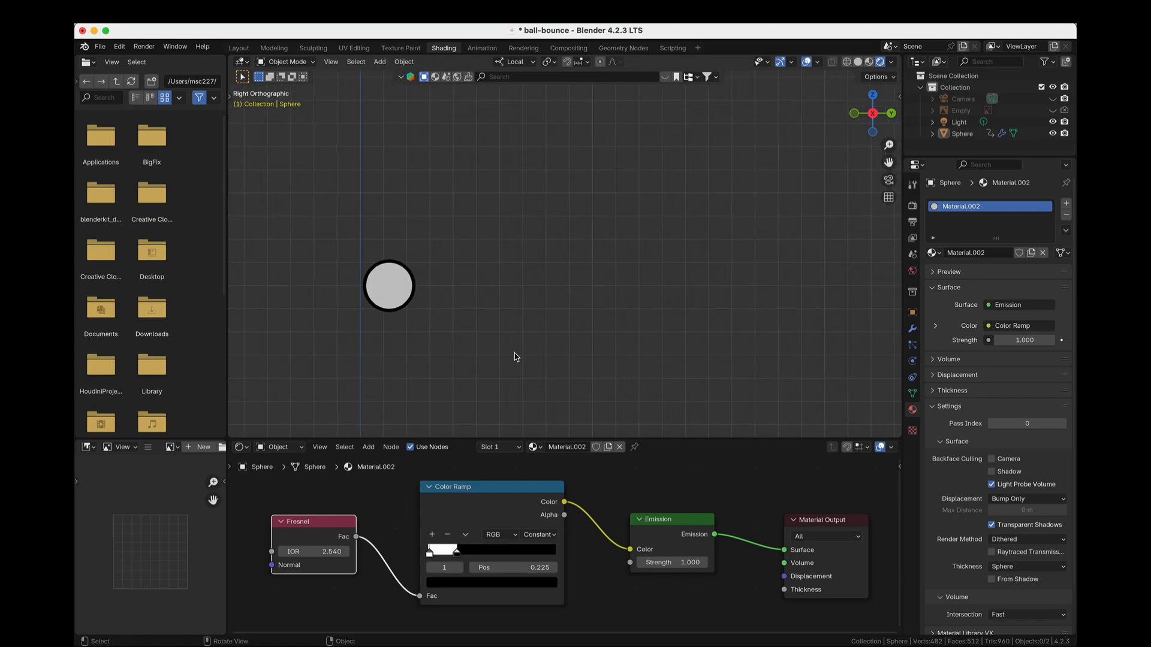
scroll(538, 357, down, 2)
middle_drag(689, 499, 660, 483)
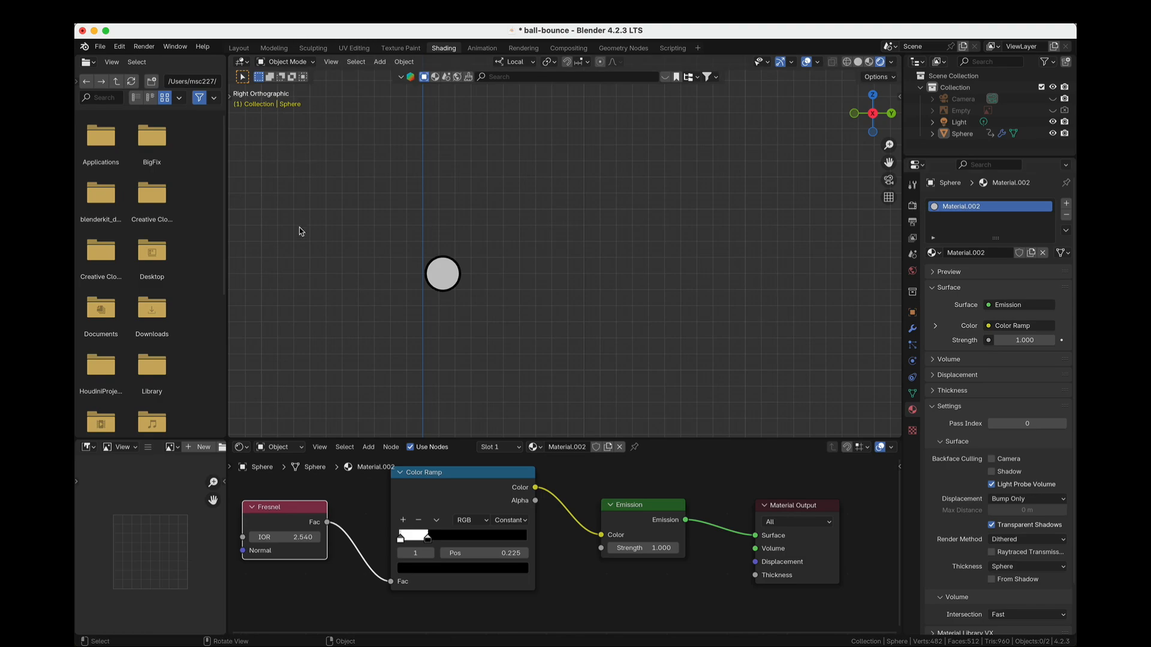
key(super+s)
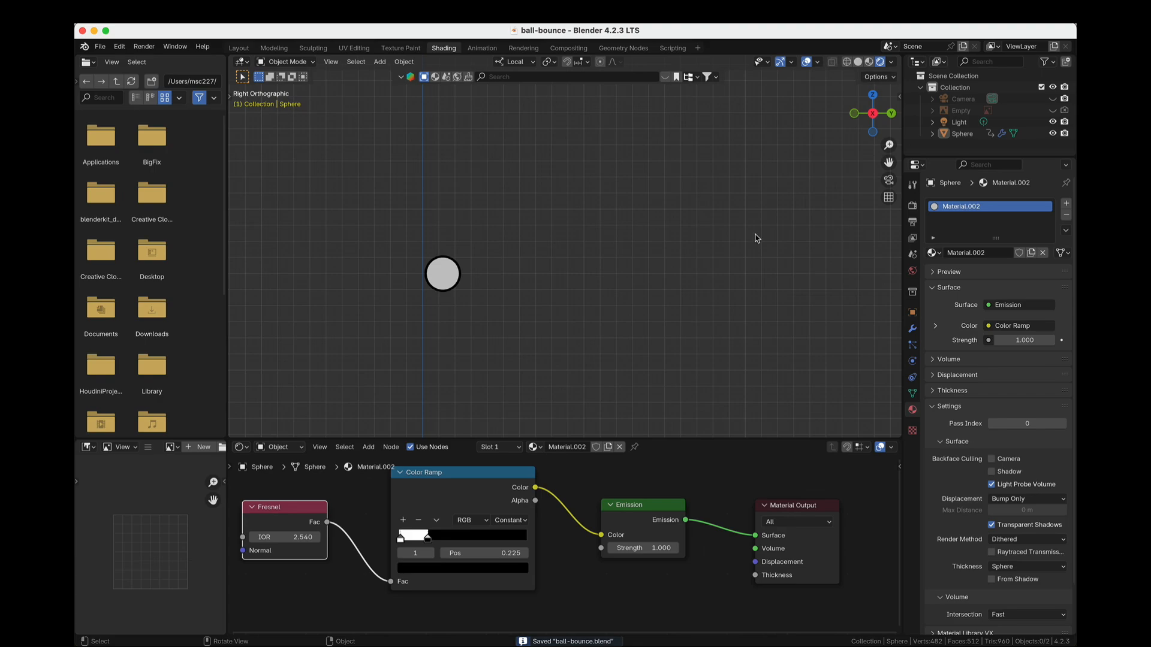
Browse for the scene's render output location and go up from the frames folder to ball-bounce.
click(912, 206)
click(912, 223)
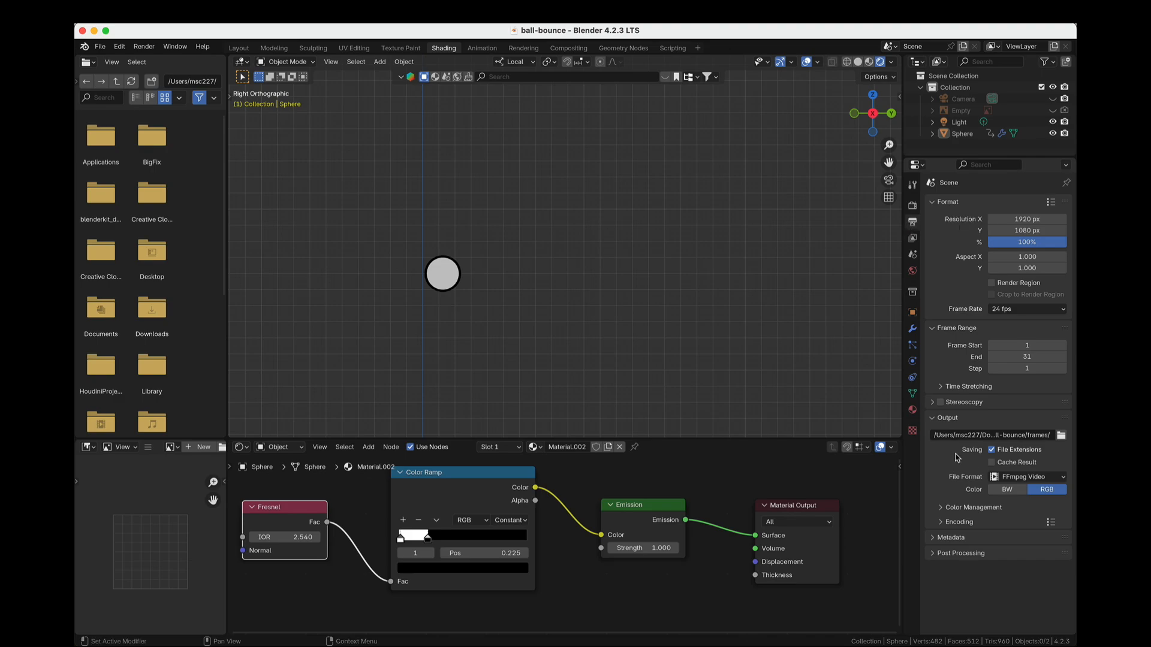
click(948, 418)
click(948, 418)
click(1060, 438)
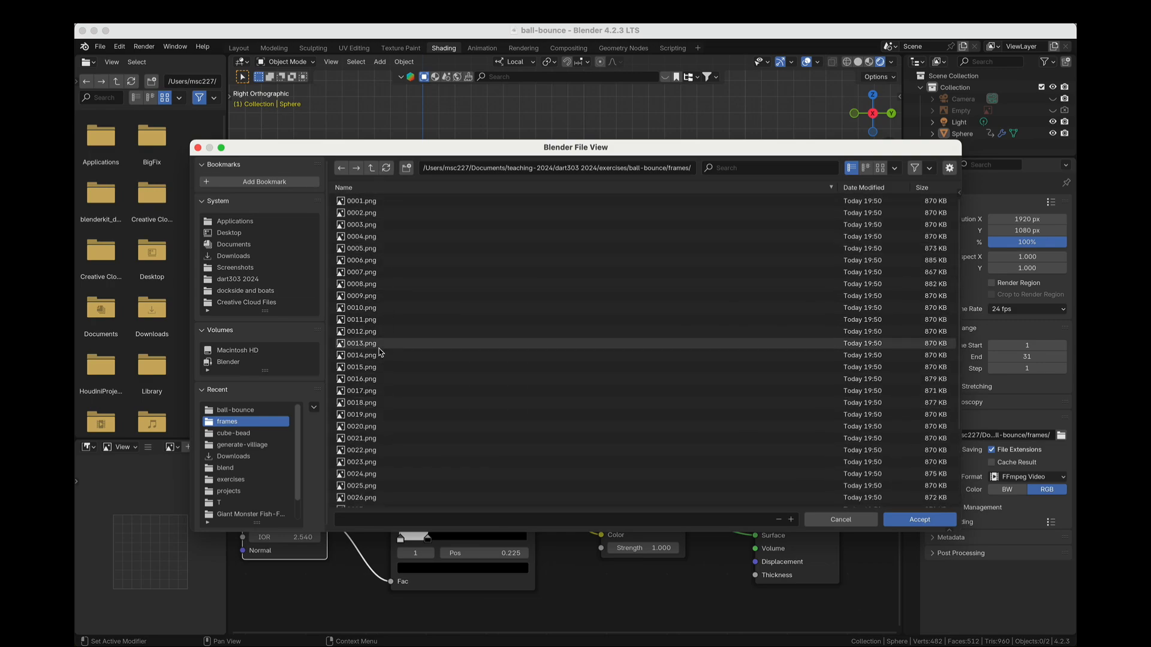
click(371, 169)
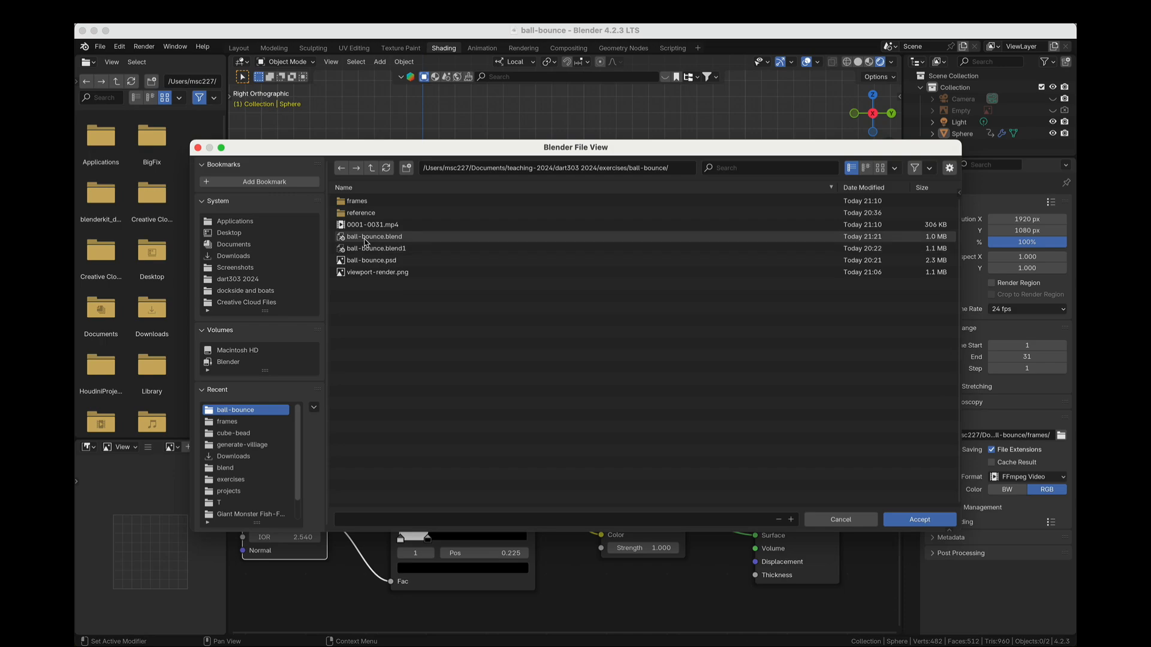
Name the render output file video-render.mp4 and accept it as the output path.
click(432, 225)
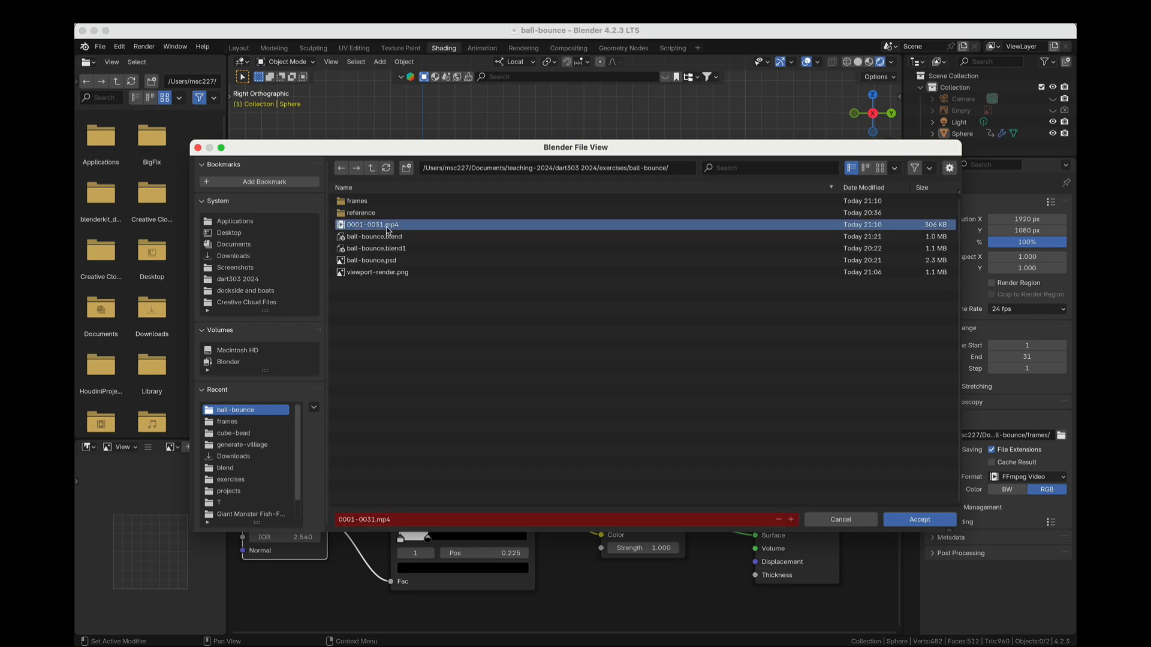
click(457, 330)
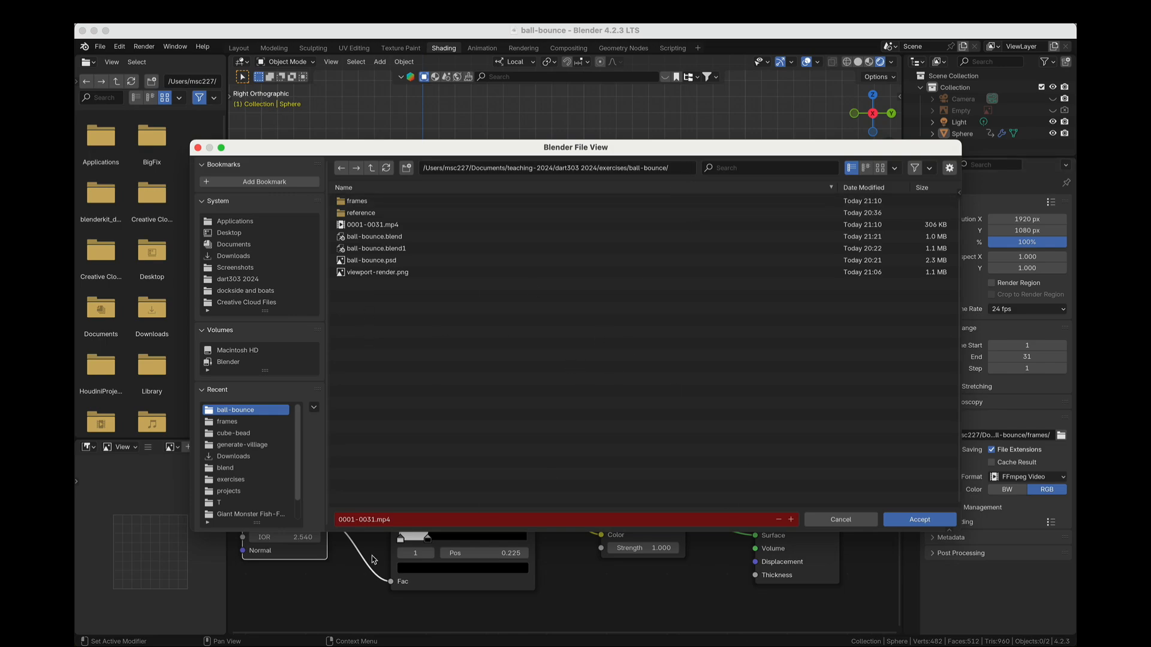
click(376, 519)
text(video-render)
key(Return)
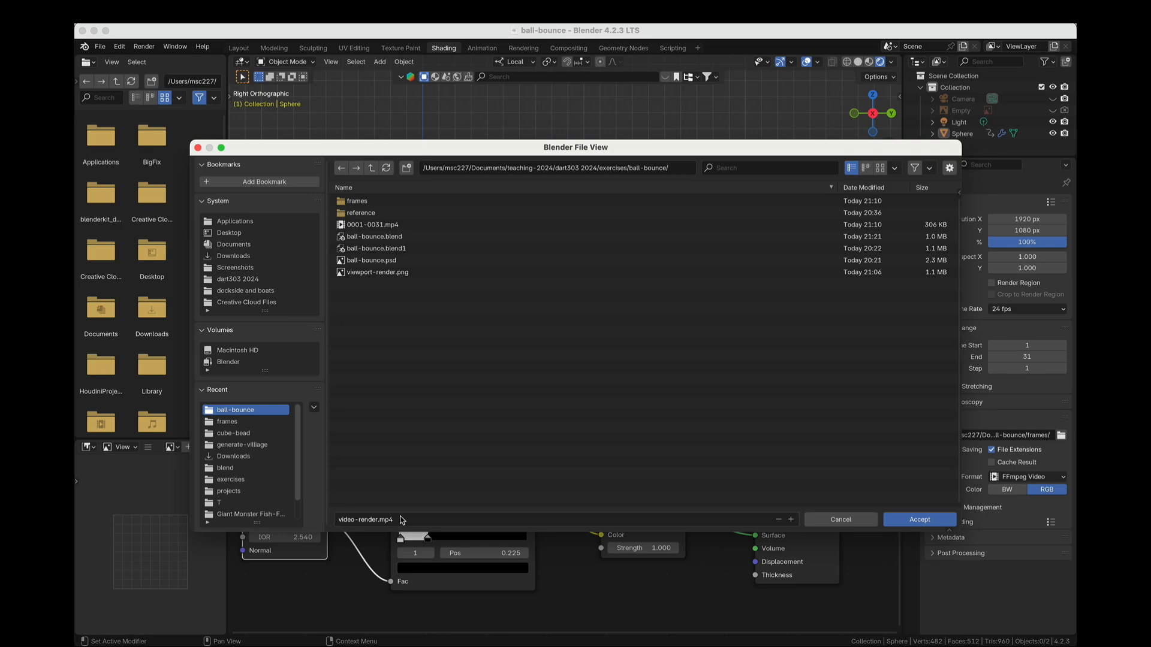
click(893, 518)
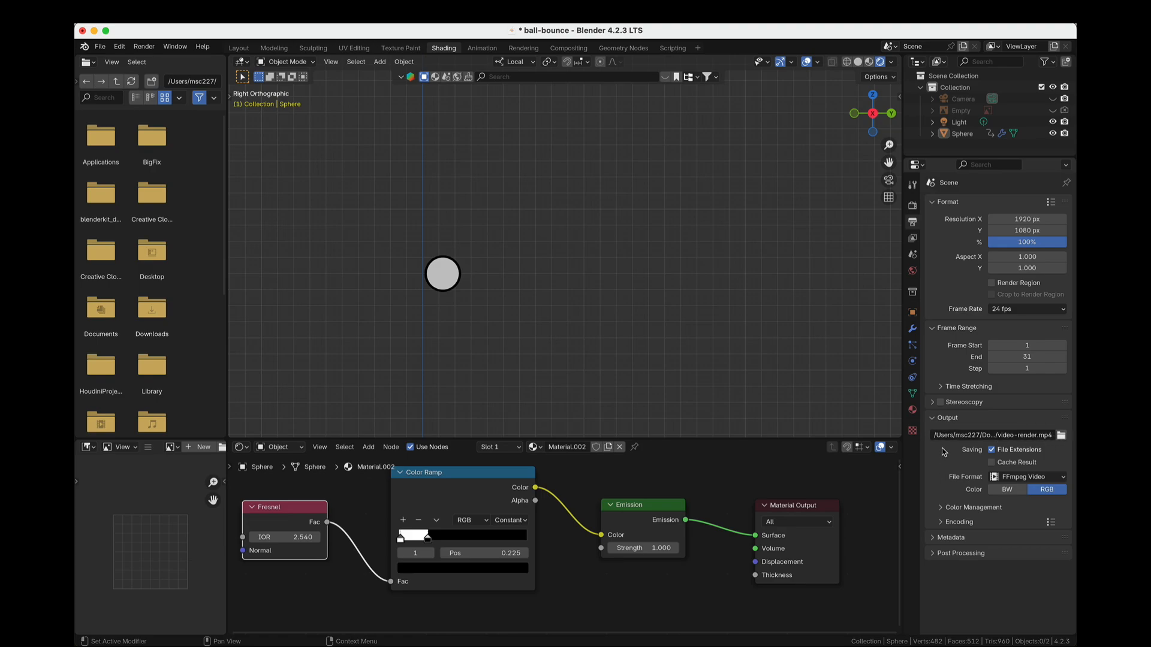
Try PNG as the output file format, and restore FFmpeg Video.
click(1040, 477)
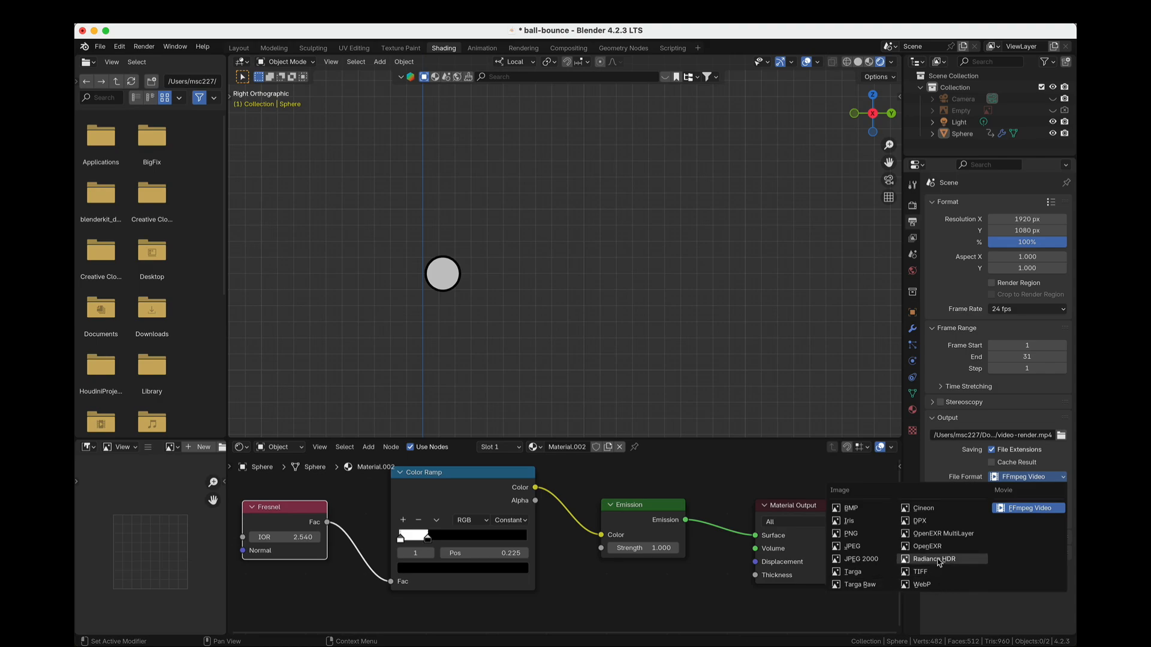
click(850, 533)
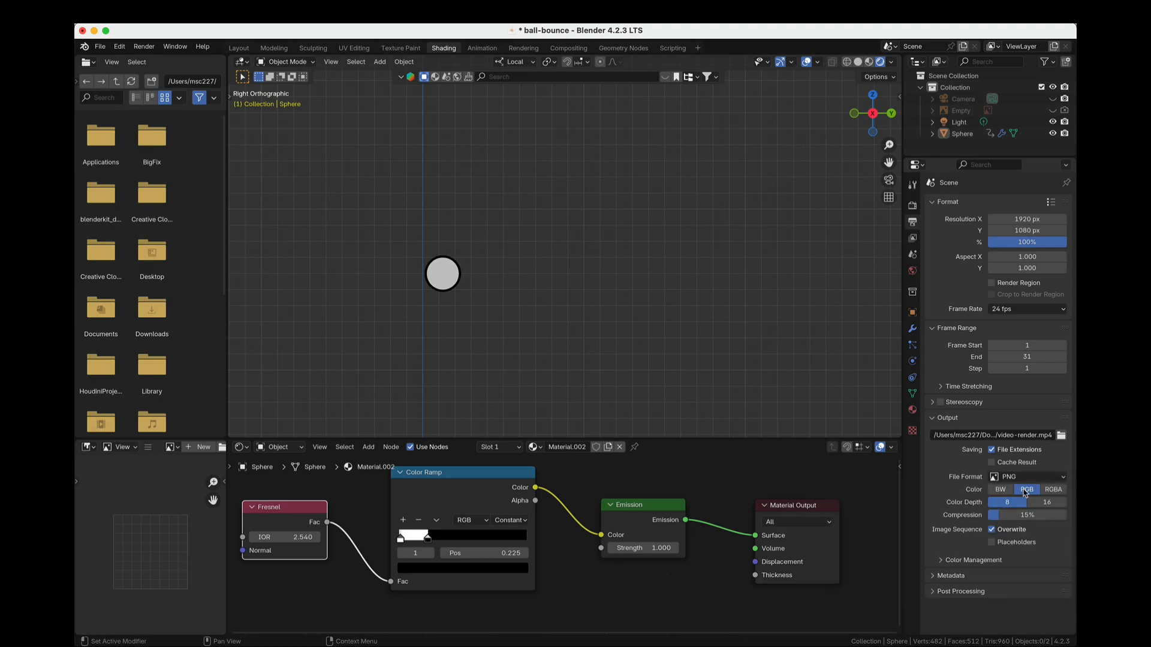
click(1049, 478)
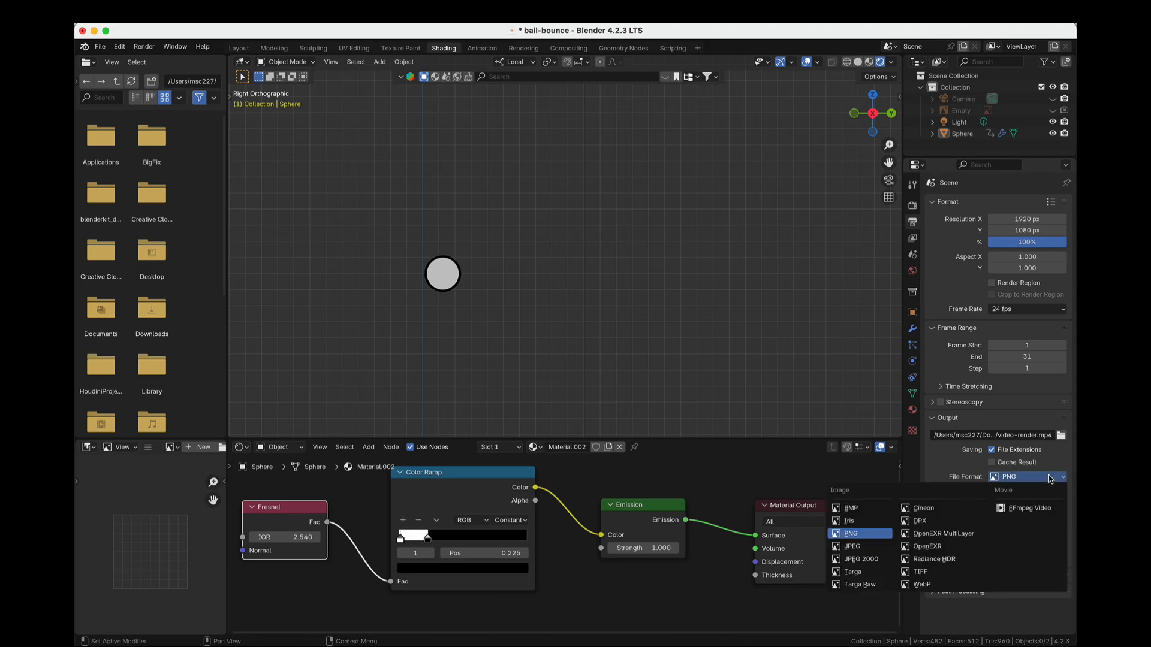
click(1025, 510)
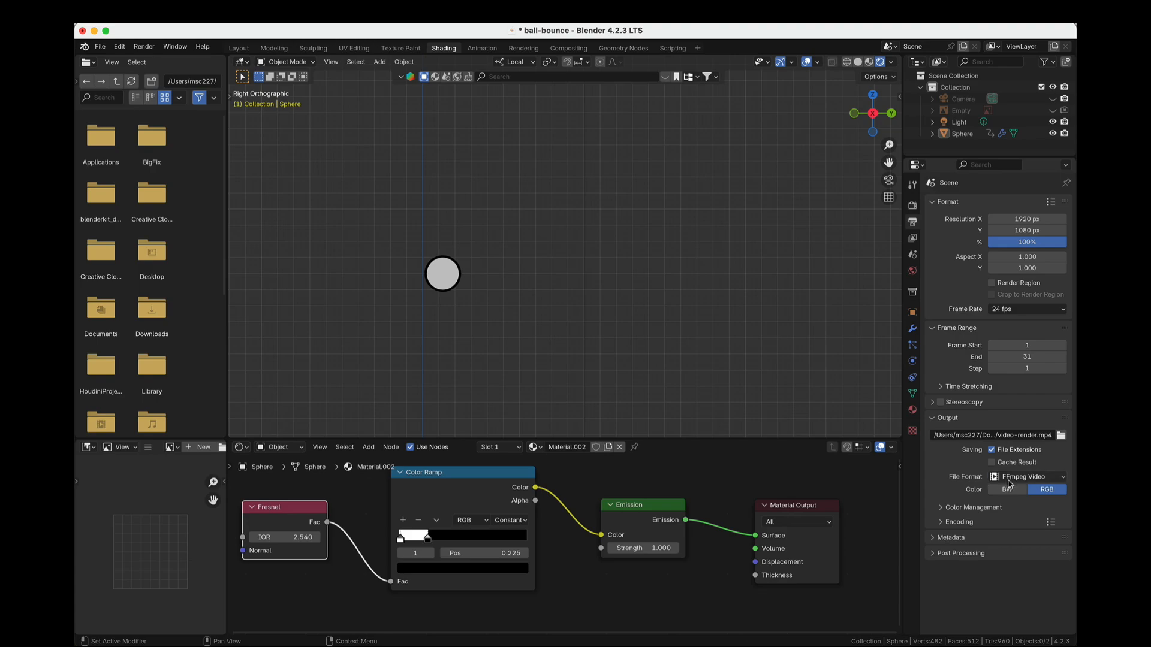
Set the video encoding container to MPEG-4.
click(973, 509)
scroll(954, 505, down, 1)
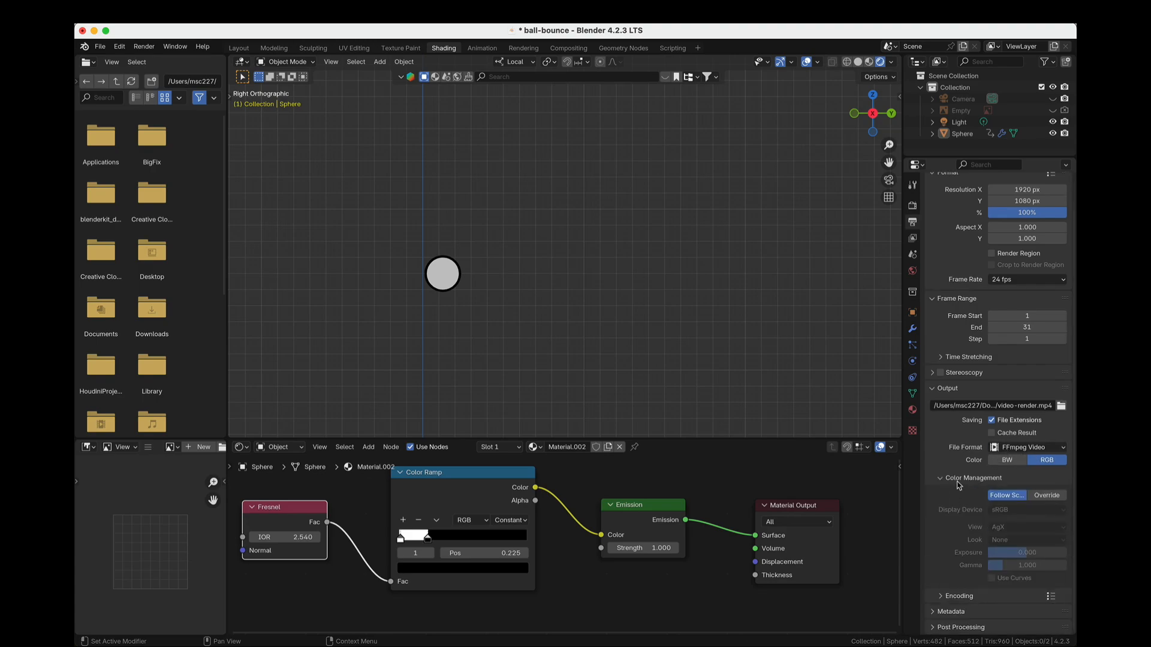
click(958, 478)
click(960, 524)
scroll(959, 527, down, 2)
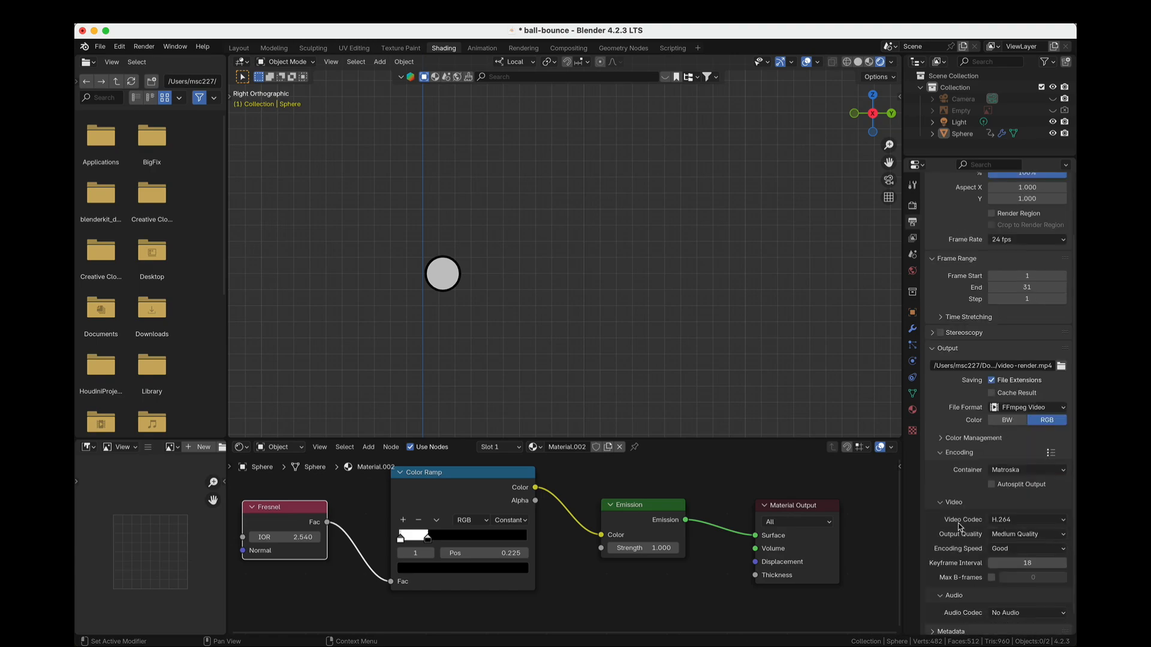
scroll(959, 527, down, 1)
click(1030, 449)
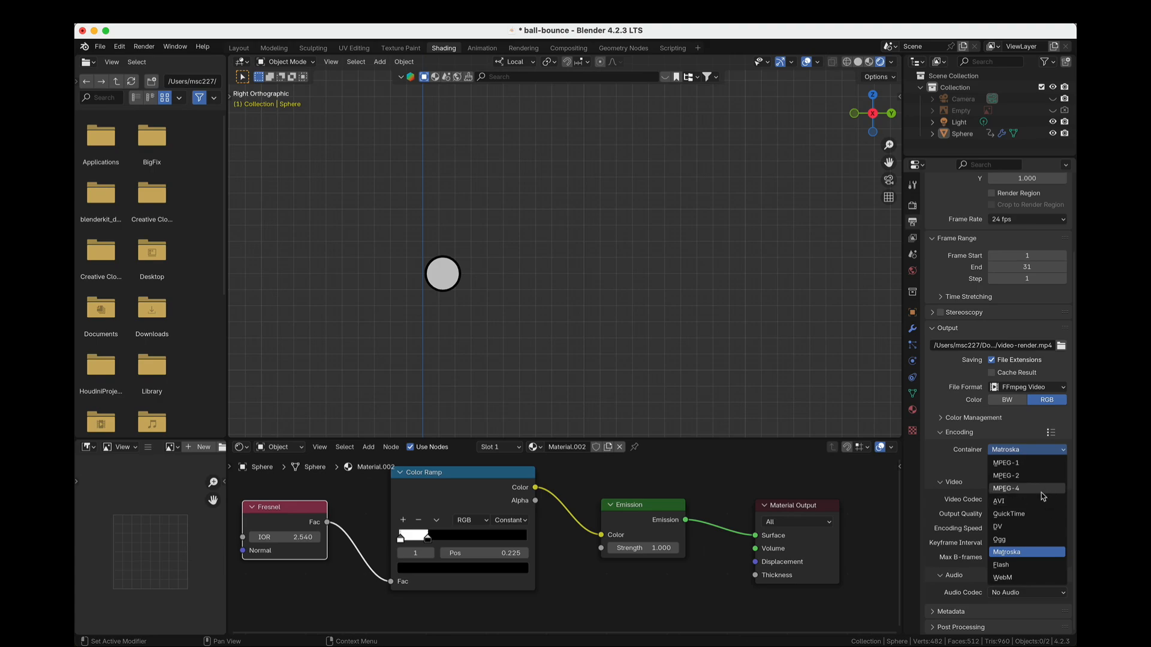
click(1024, 488)
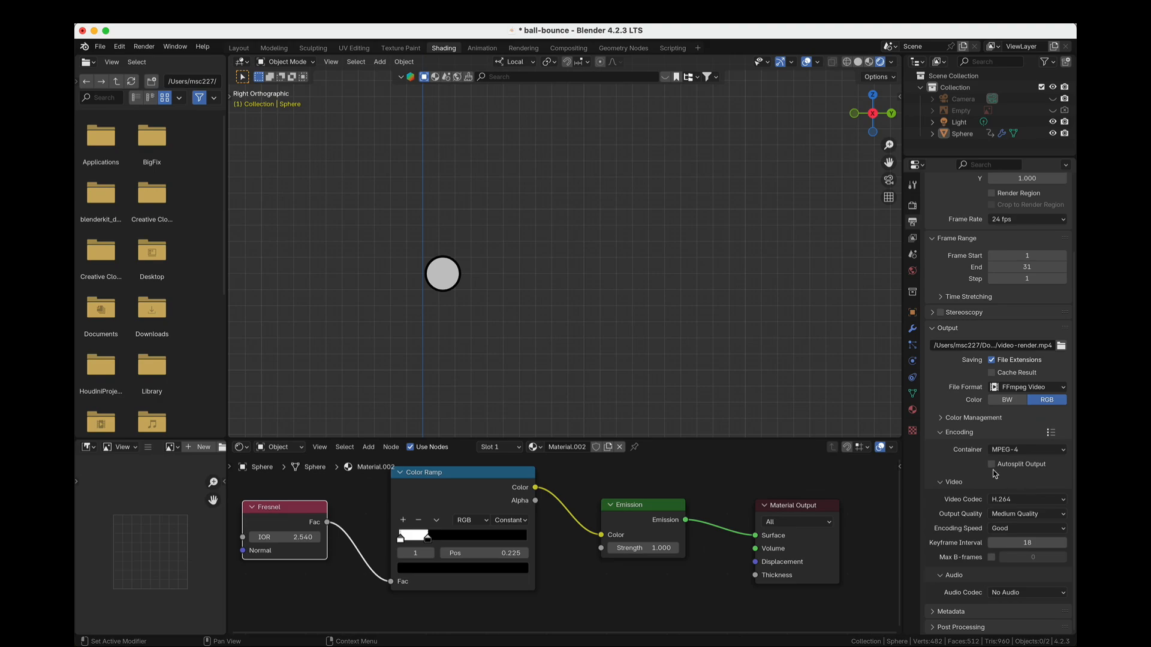
Keep the H.264 video codec and set the output quality to Perceptually Lossless.
click(1051, 501)
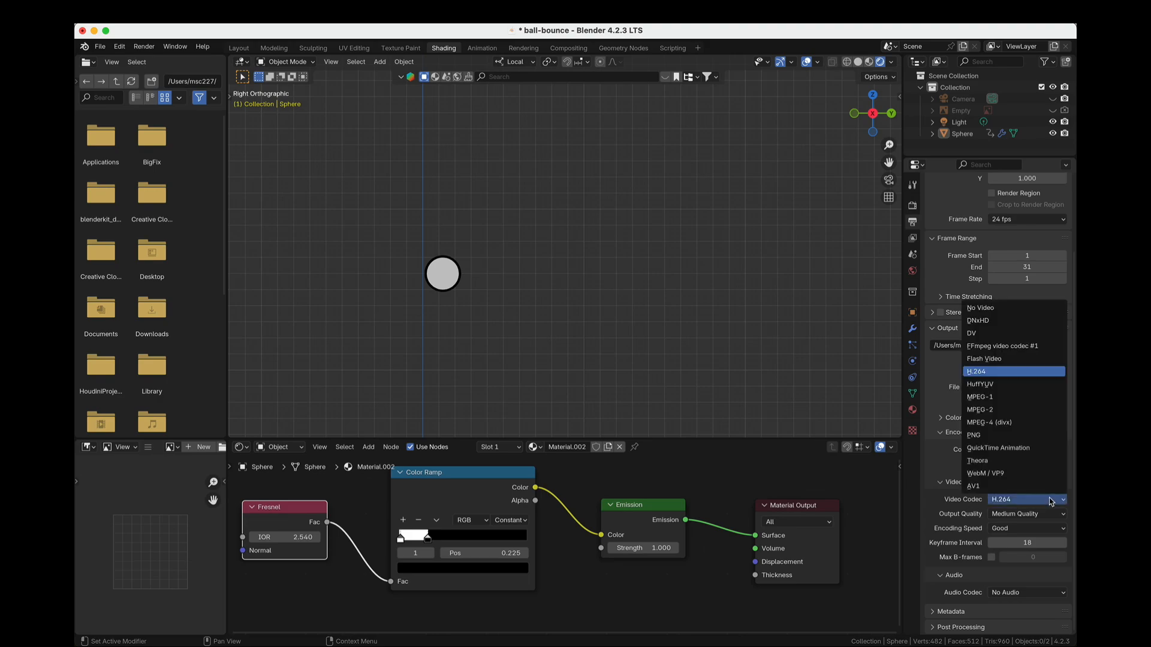
click(1019, 514)
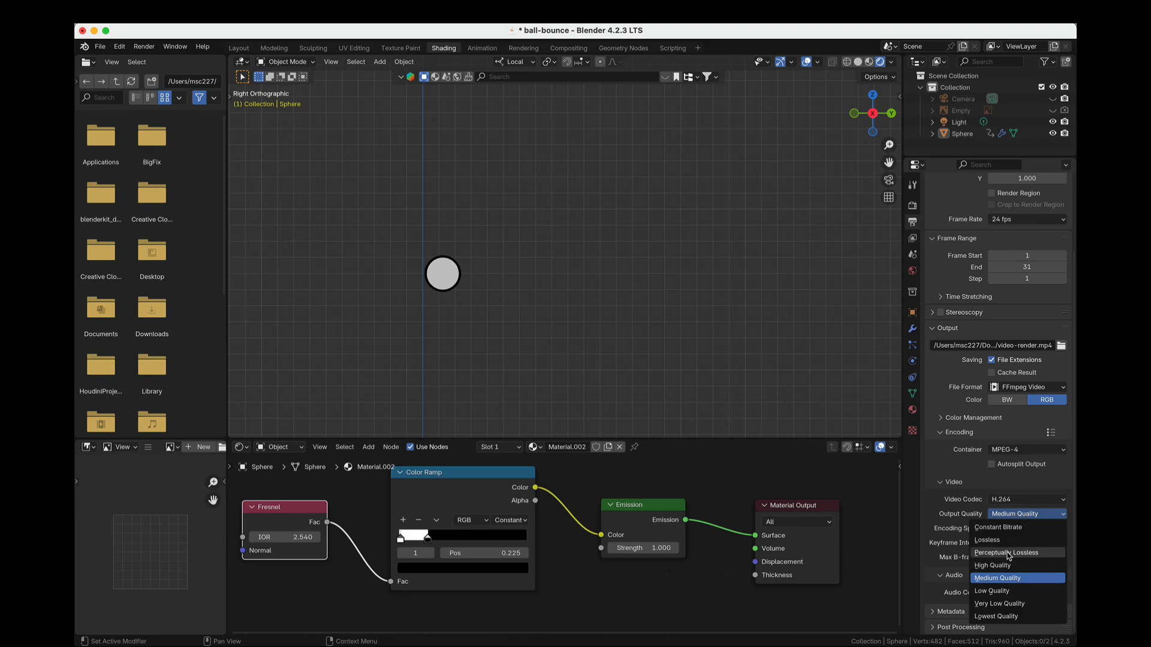
click(1026, 553)
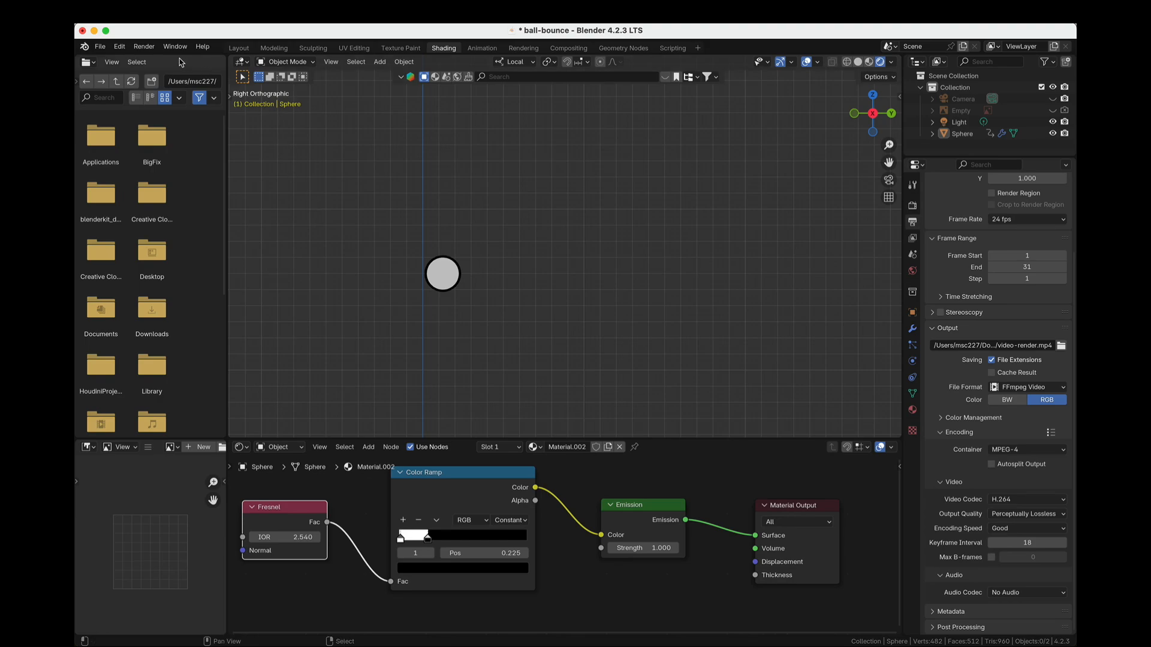
Render the full animation and reposition the render window over the viewport.
click(144, 47)
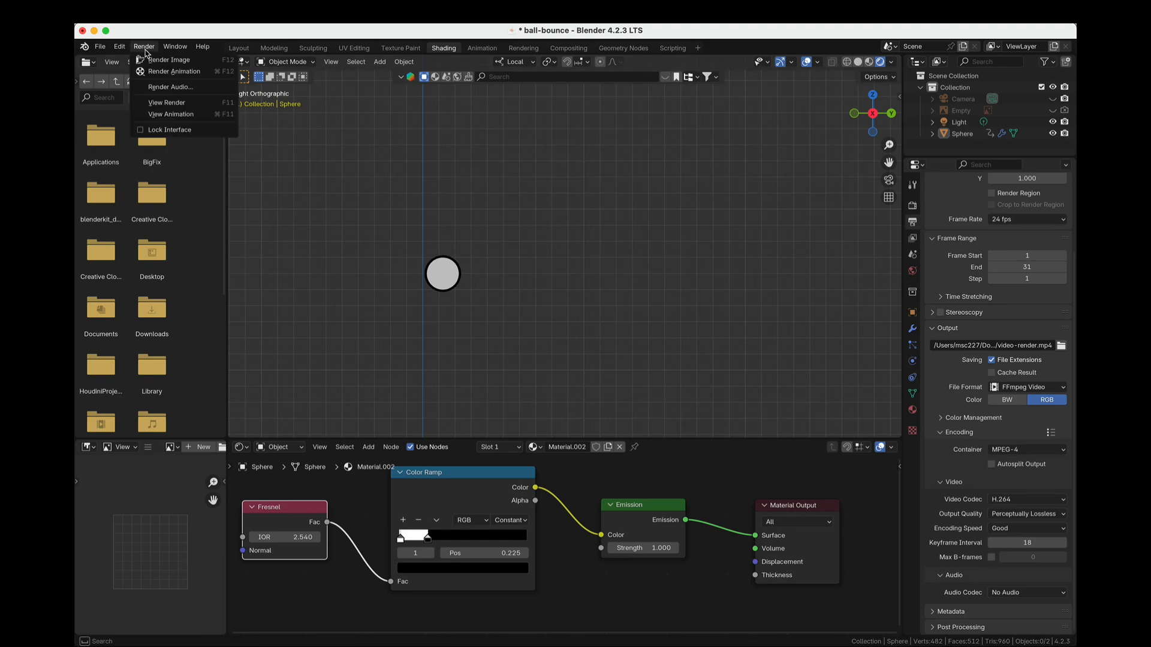
click(183, 72)
drag(294, 34, 523, 79)
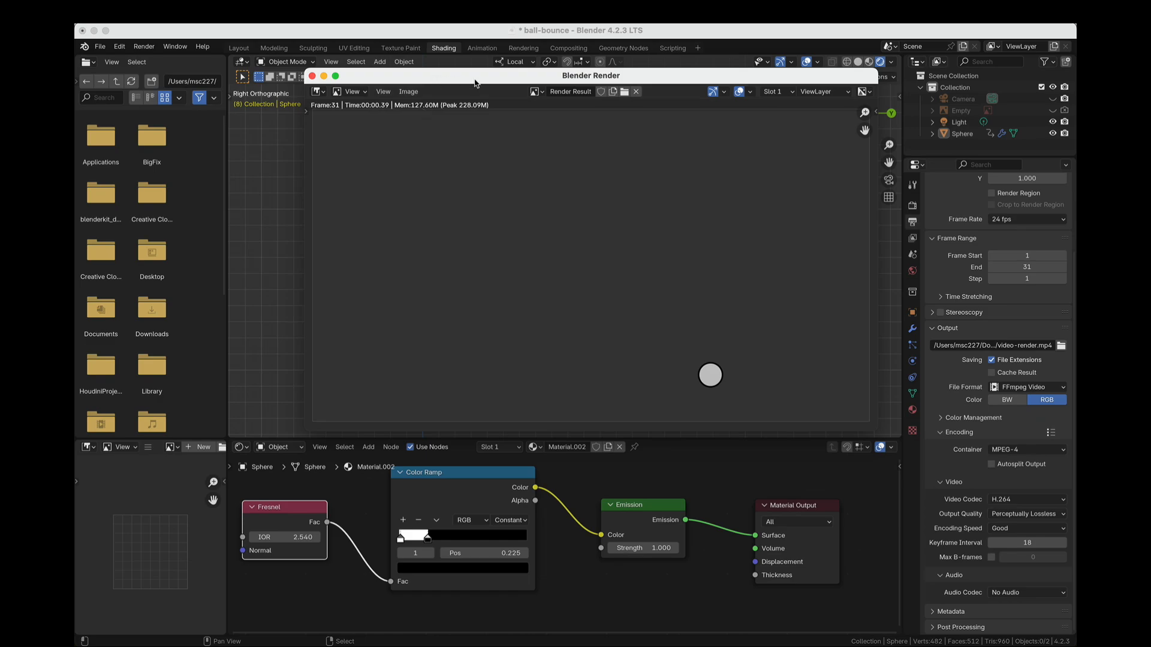
Switch to Finder and play a quick preview of video-render.mp4 in the ball-bounce folder.
key(super+Tab)
key(super+Tab)
key(super+Tab)
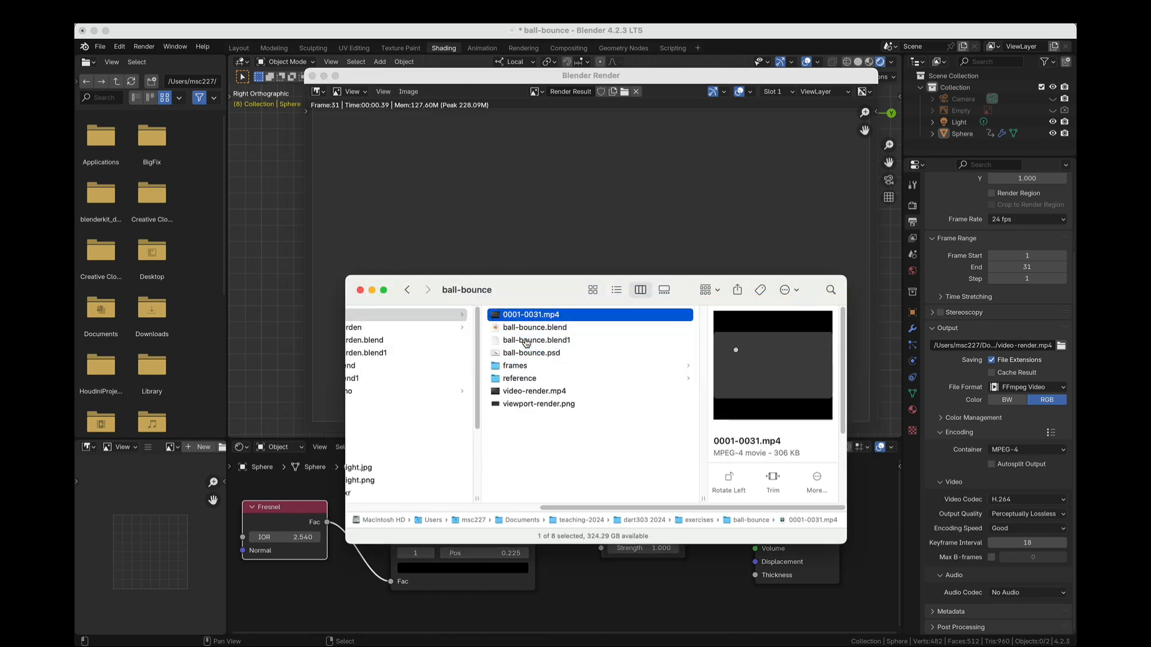
click(520, 392)
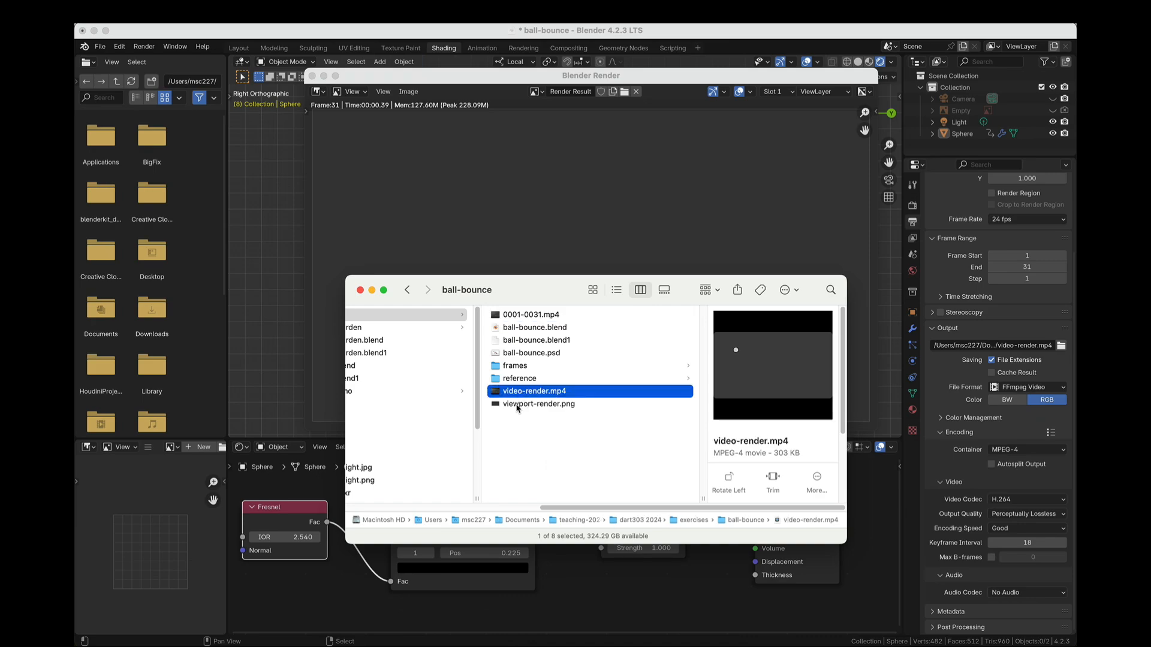
key(space)
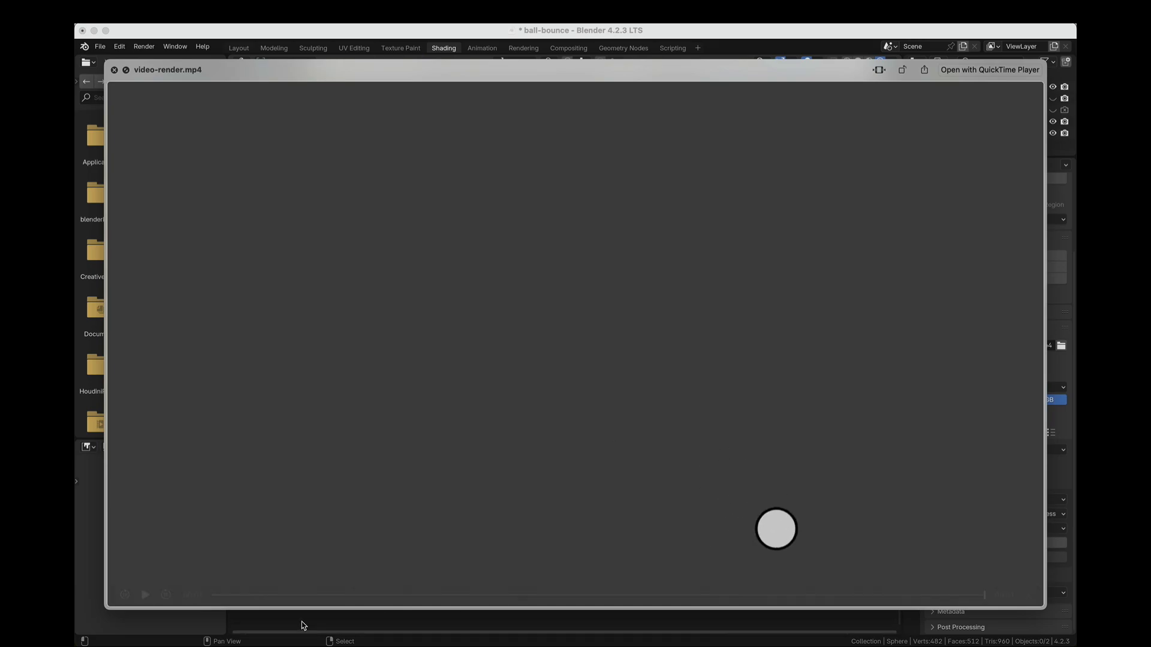
click(145, 595)
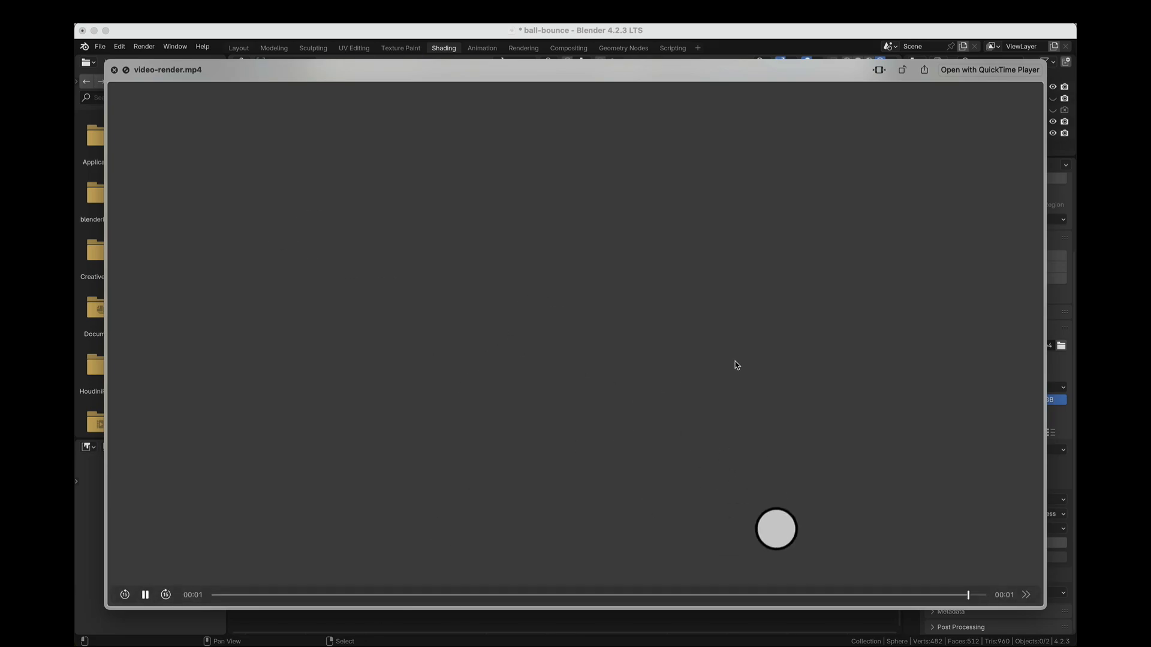
key(space)
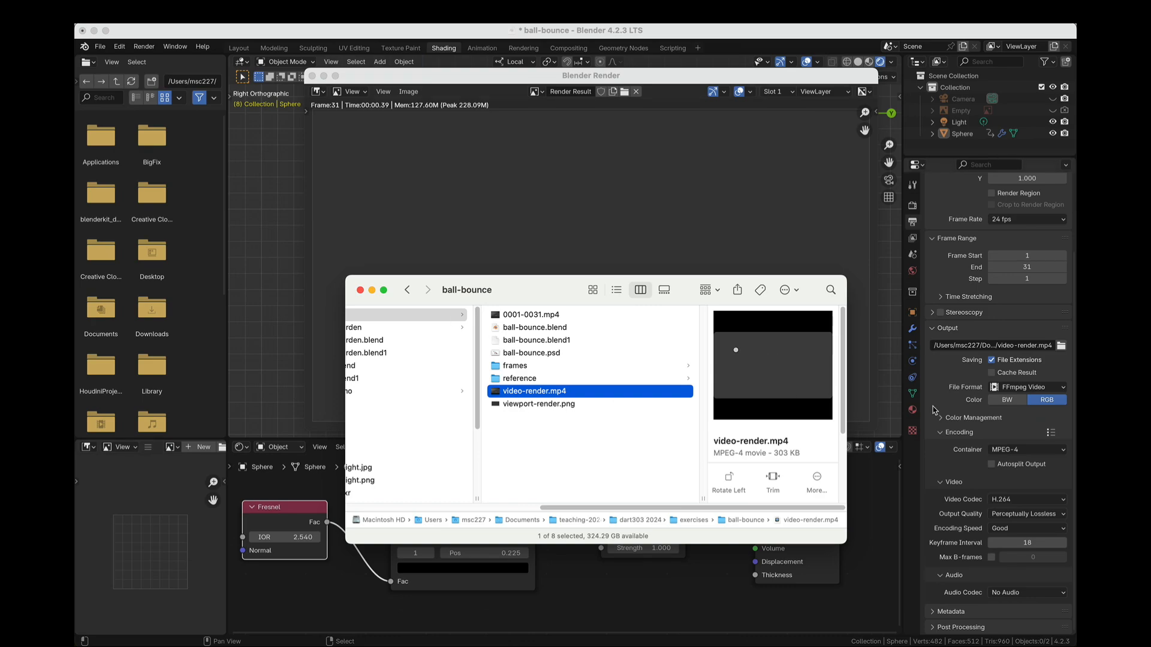
Return to Blender and keep the render frame rate at 24 fps.
click(939, 384)
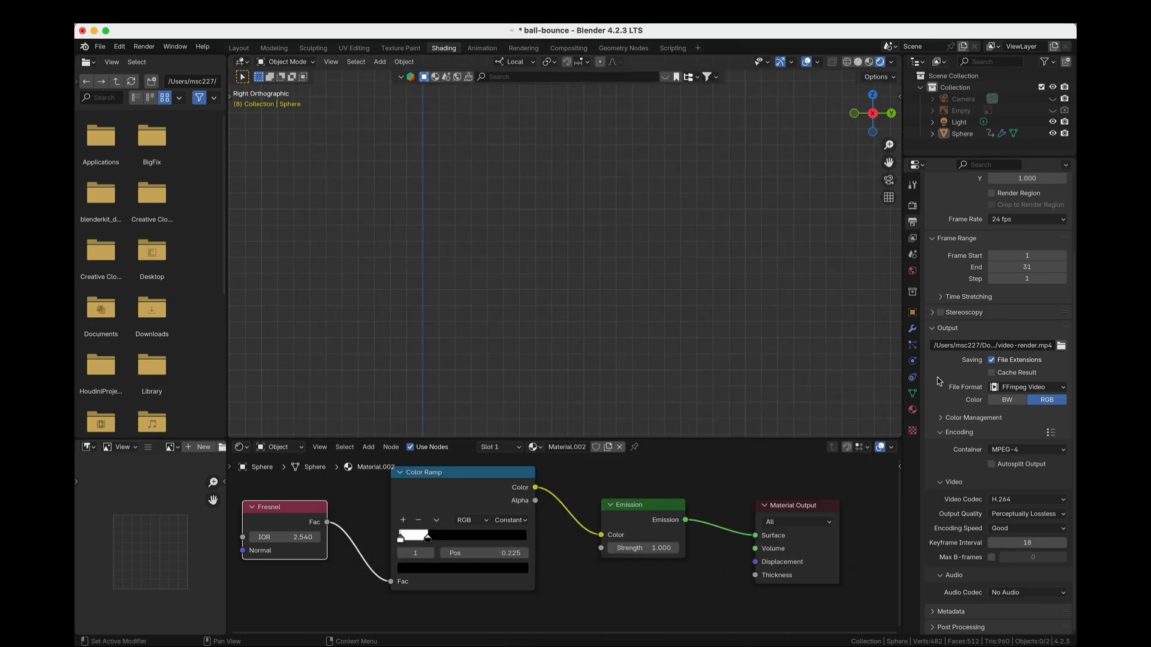
scroll(939, 382, up, 5)
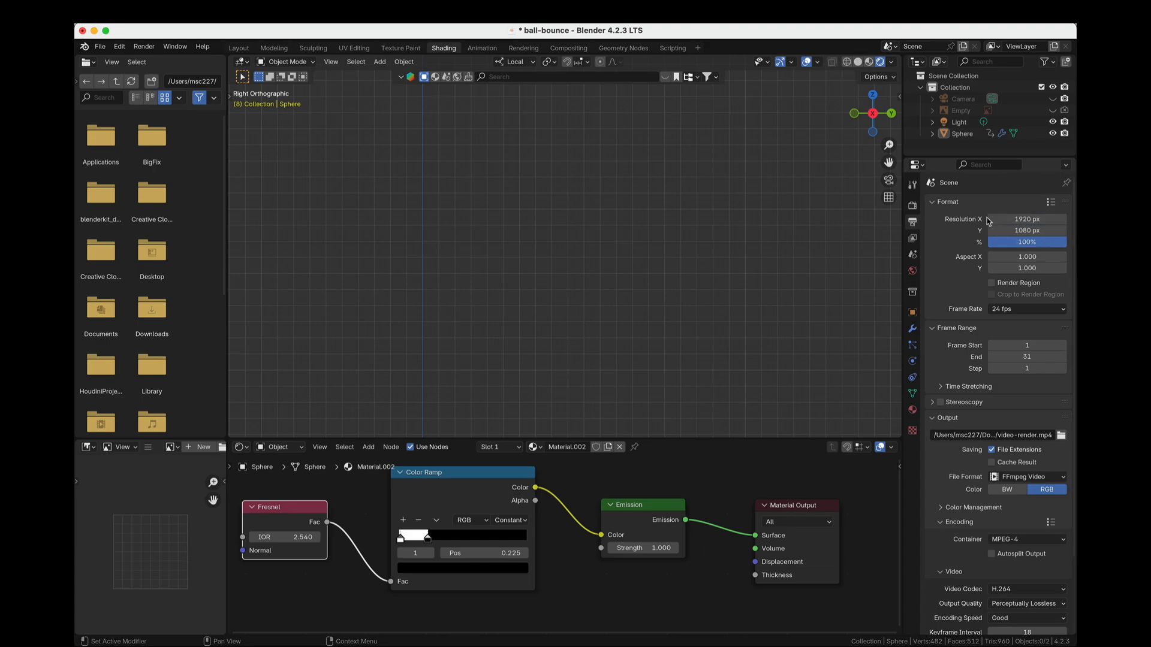
scroll(968, 273, down, 4)
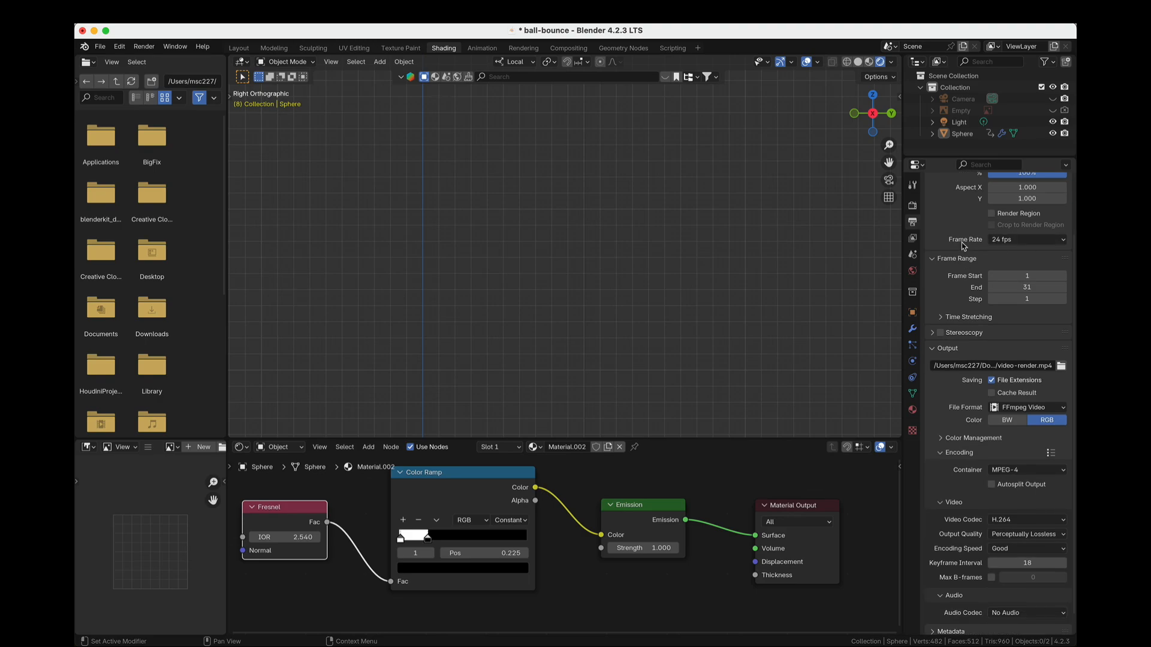
click(1031, 242)
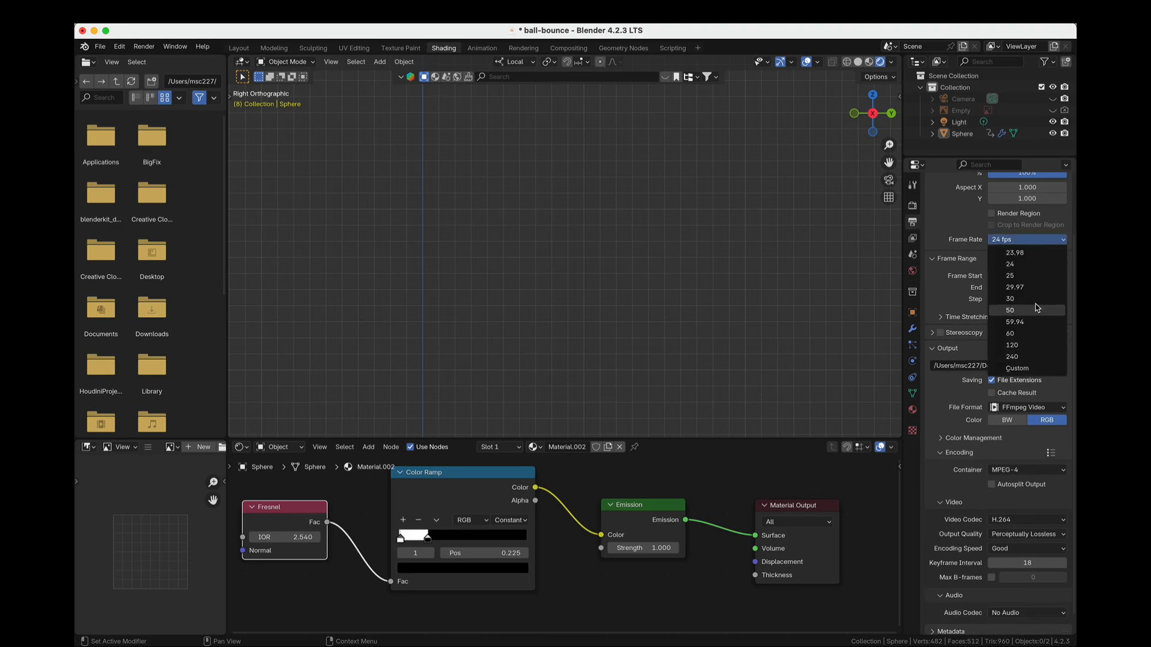
click(1026, 265)
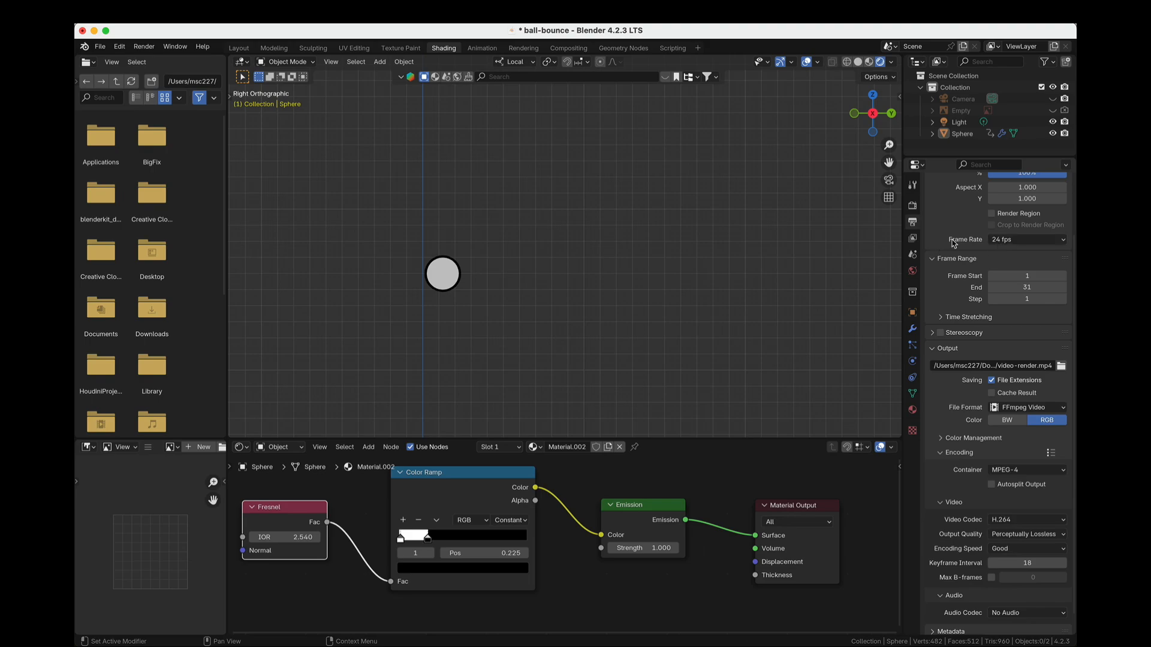
click(1007, 239)
Create a folder named image-sequence inside the ball-bounce folder and use it as the render output location.
click(1061, 365)
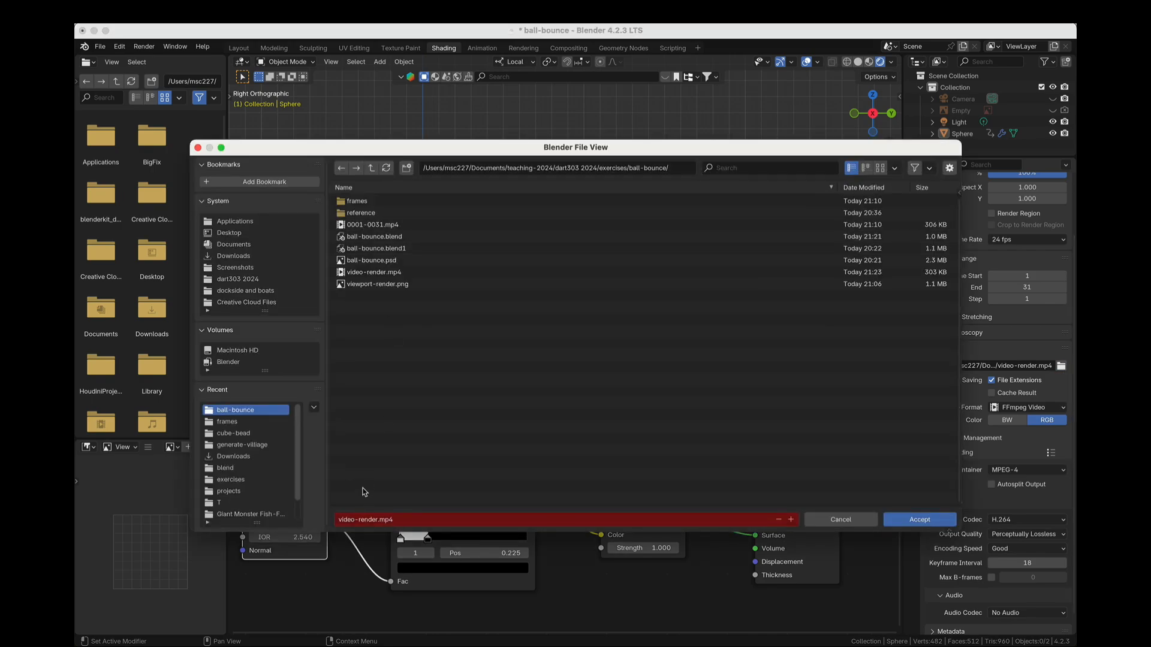
click(406, 168)
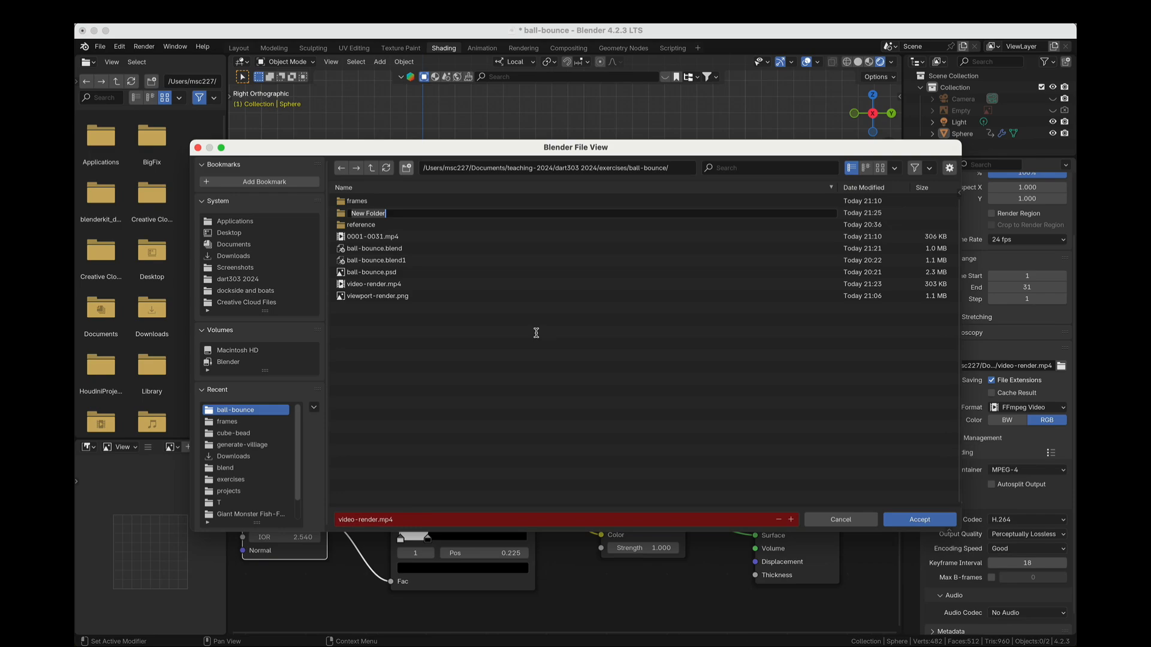
text(image-sequence)
click(343, 215)
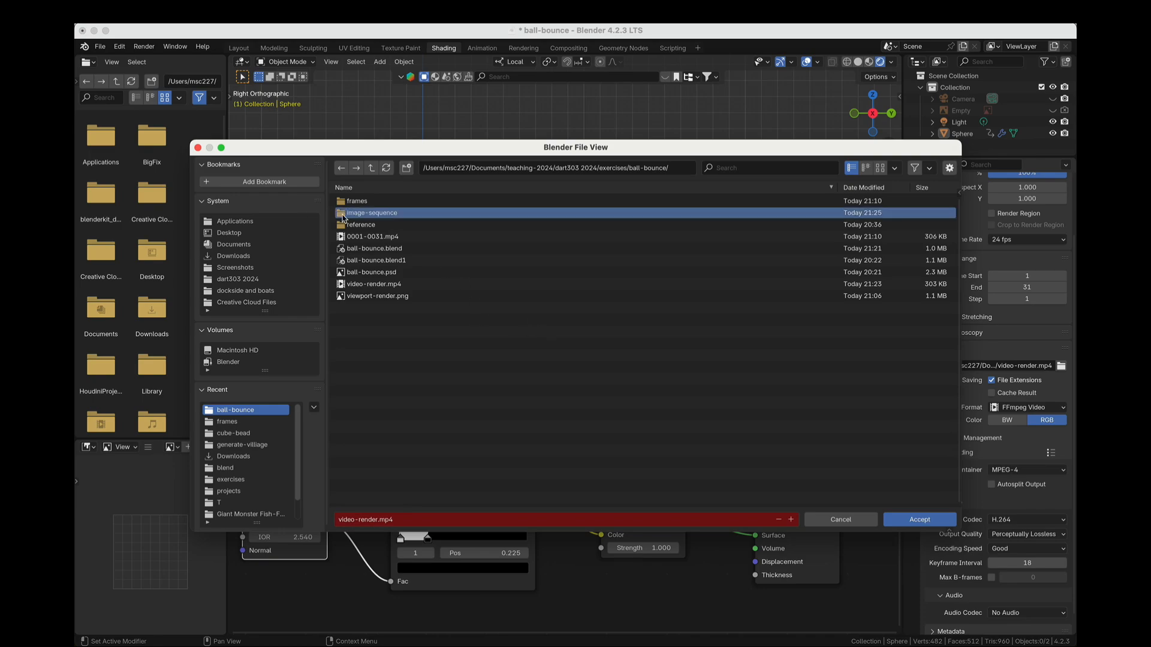
double_click(342, 215)
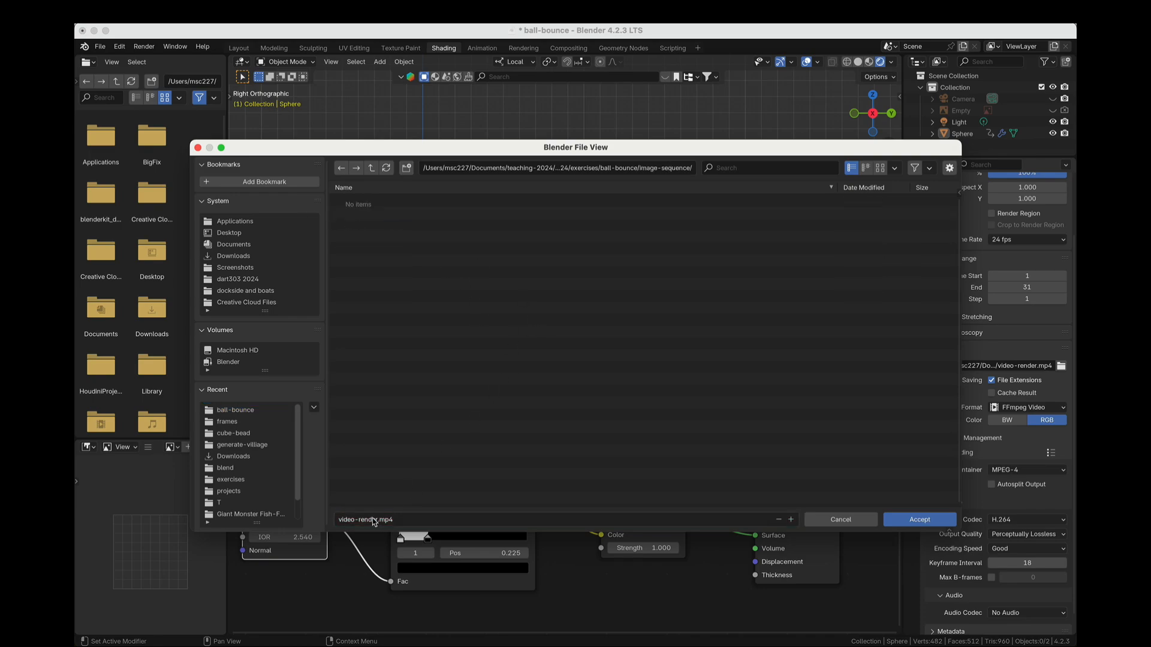
click(933, 521)
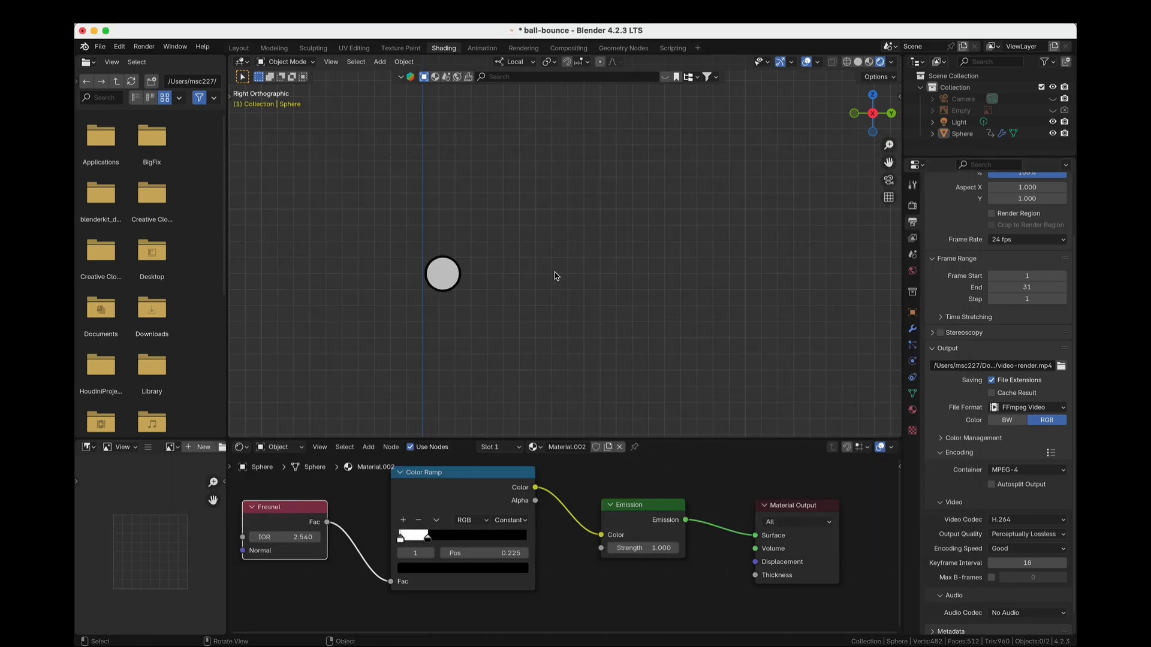
Set the render output file format to PNG.
scroll(961, 440, down, 1)
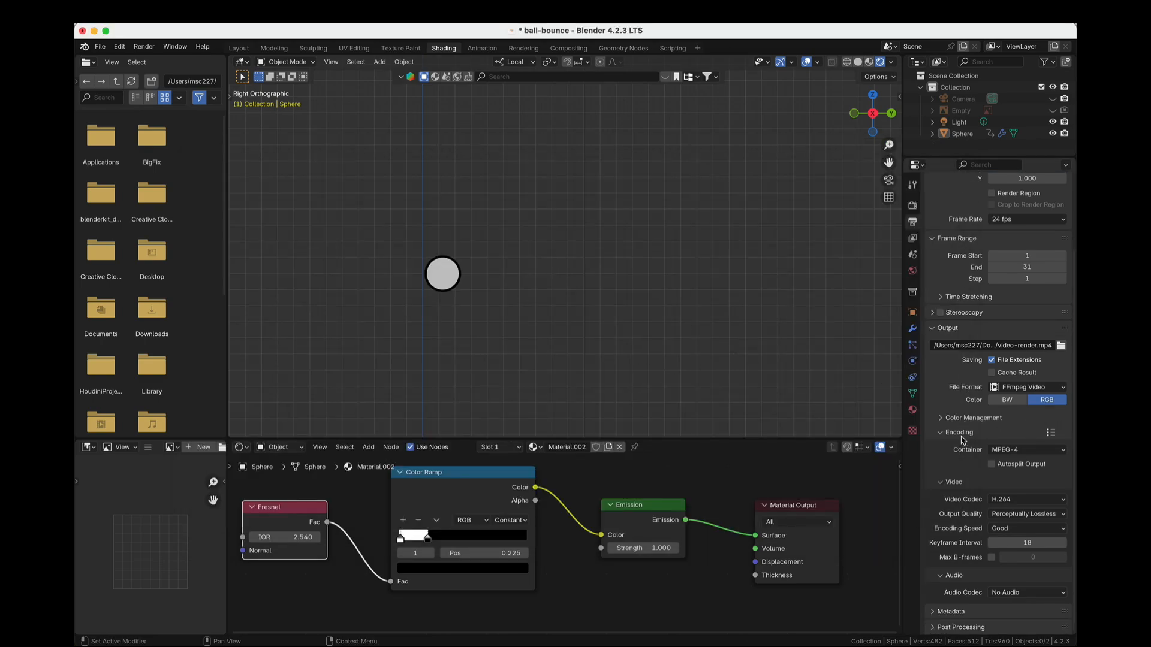
click(1042, 345)
click(1043, 346)
drag(1036, 347, 1052, 345)
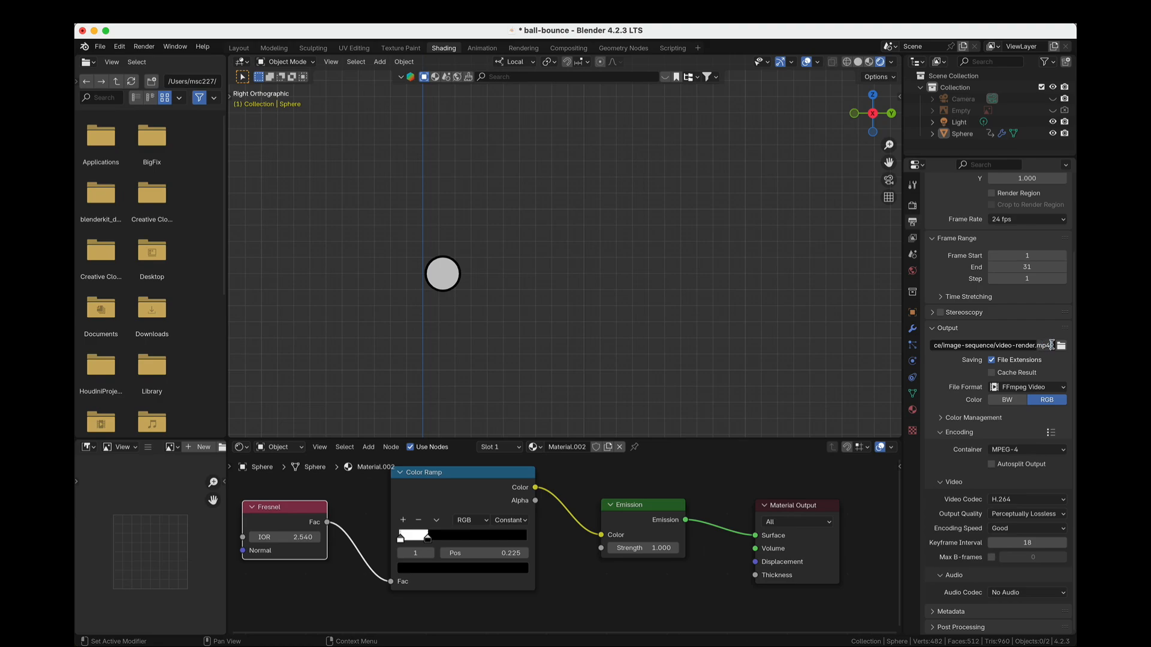
click(975, 455)
click(1025, 388)
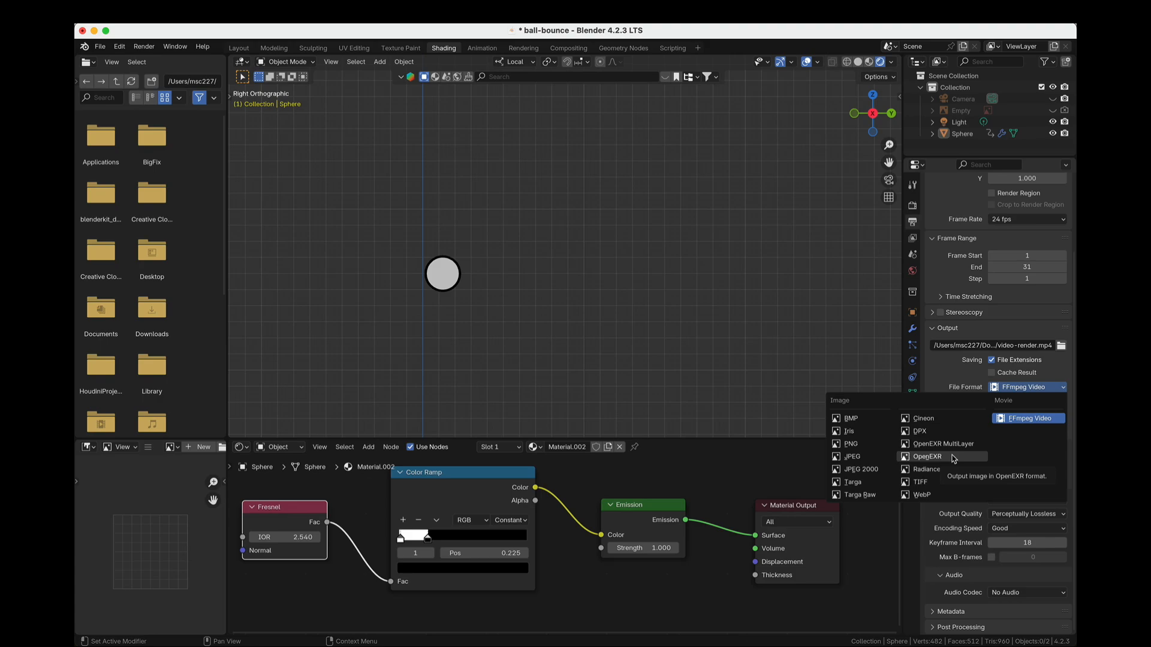
click(857, 446)
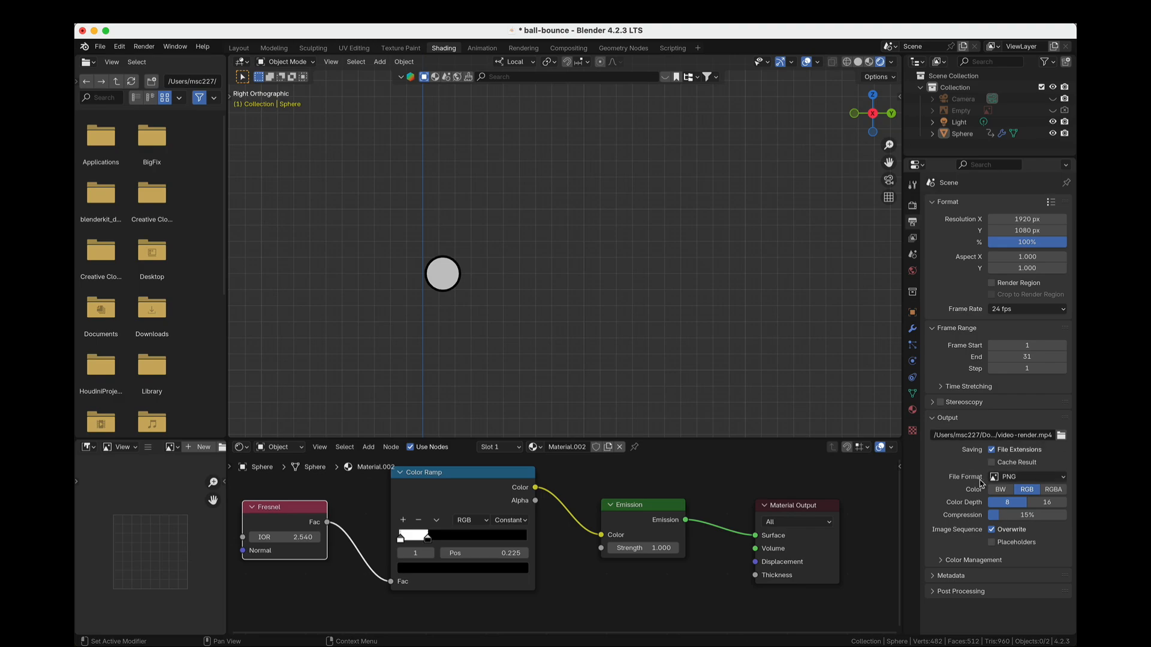
Remove the file name from the render output path so that it ends at image-sequence/.
click(1050, 435)
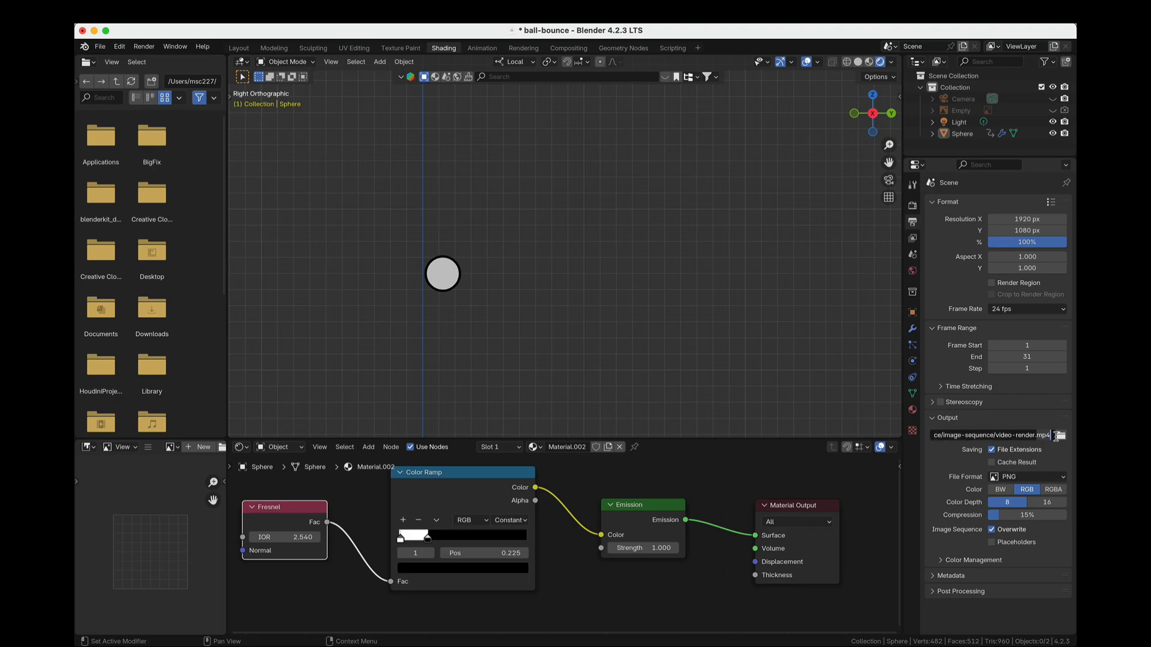
key(BackSpace)
key(BackSpace)
key(BackSpace)
text(pn)
click(998, 435)
key(Delete)
key(Delete)
key(Delete)
key(Delete)
key(Delete)
key(Delete)
key(Delete)
key(Delete)
key(Delete)
key(Delete)
key(Delete)
key(Delete)
key(Delete)
key(Delete)
key(Delete)
key(Return)
Render the current frame as a single still image and close the render window.
click(165, 47)
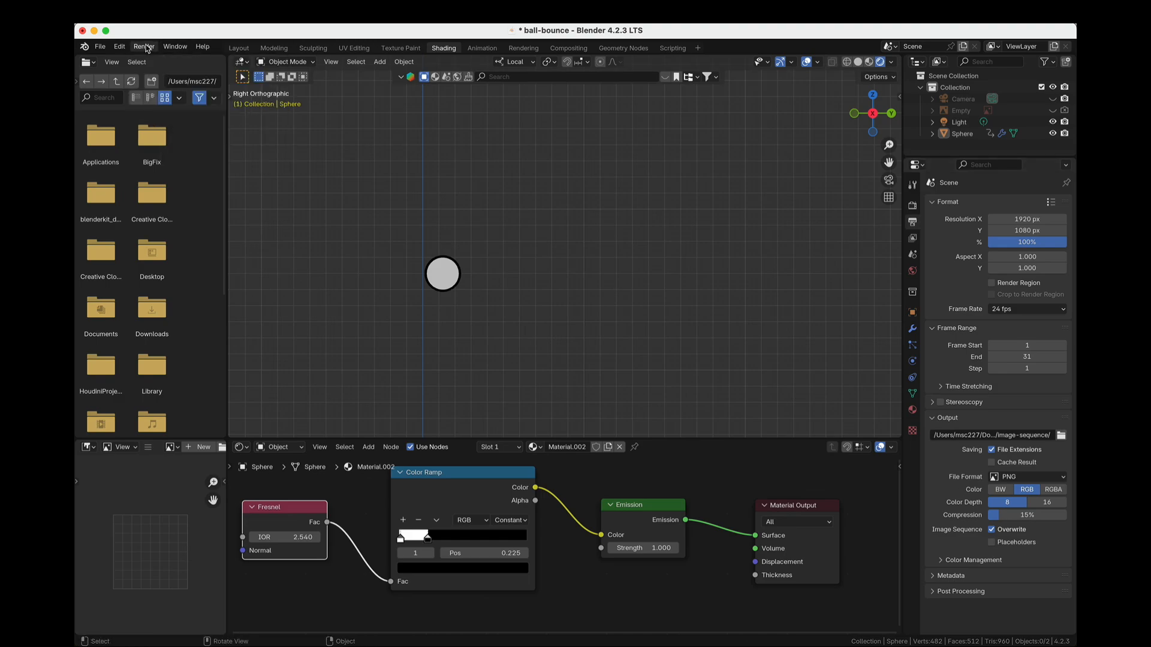
click(146, 47)
click(165, 60)
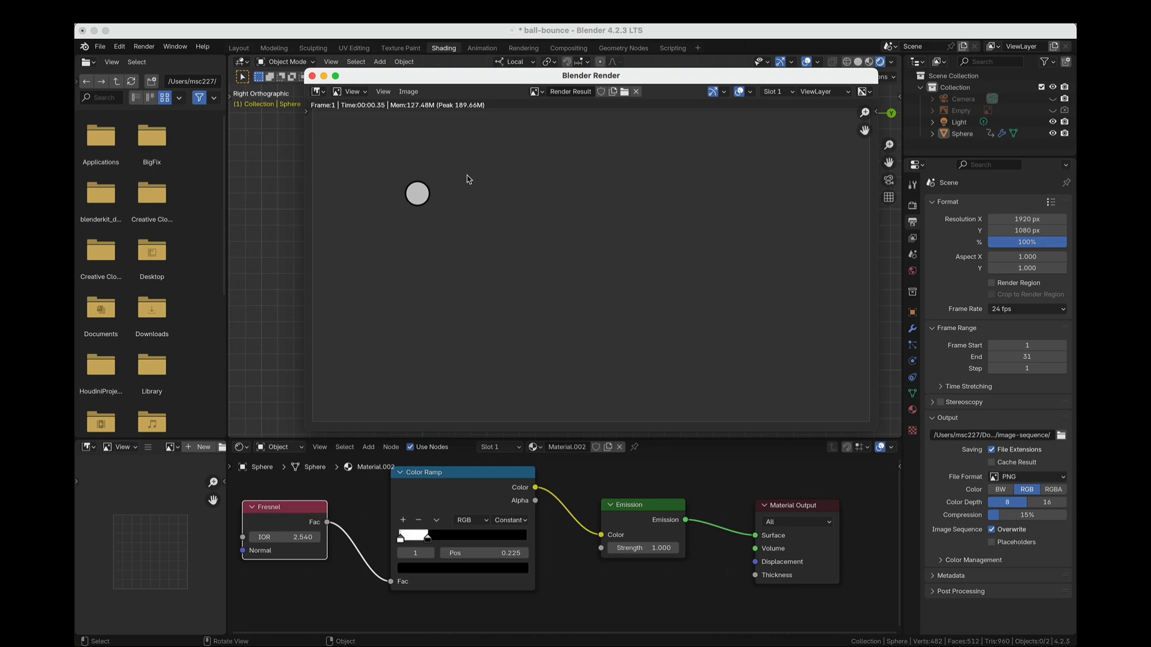
click(312, 75)
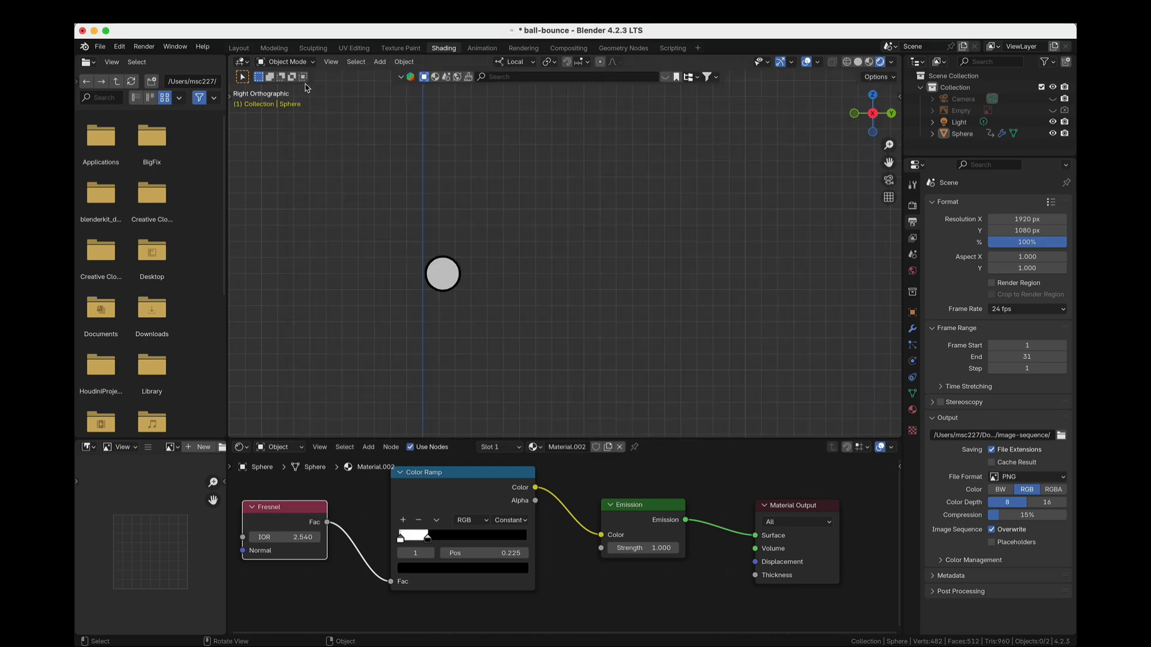
Render the full animation as a PNG sequence and watch the image-sequence folder in Finder.
click(145, 48)
click(171, 75)
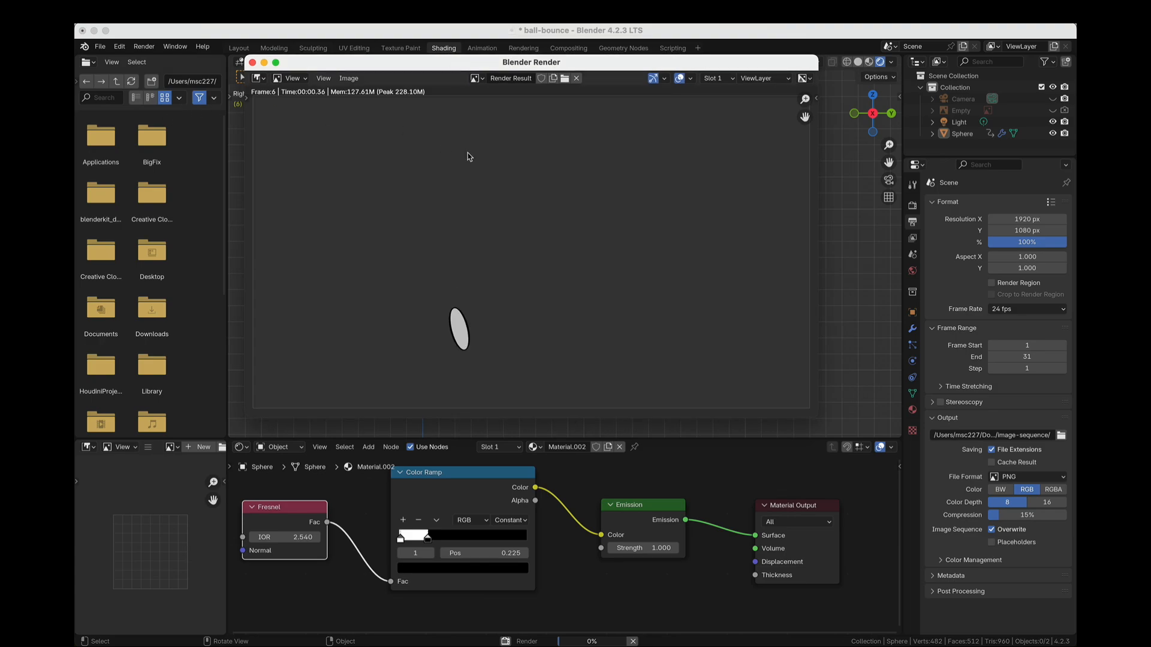
key(super+Tab)
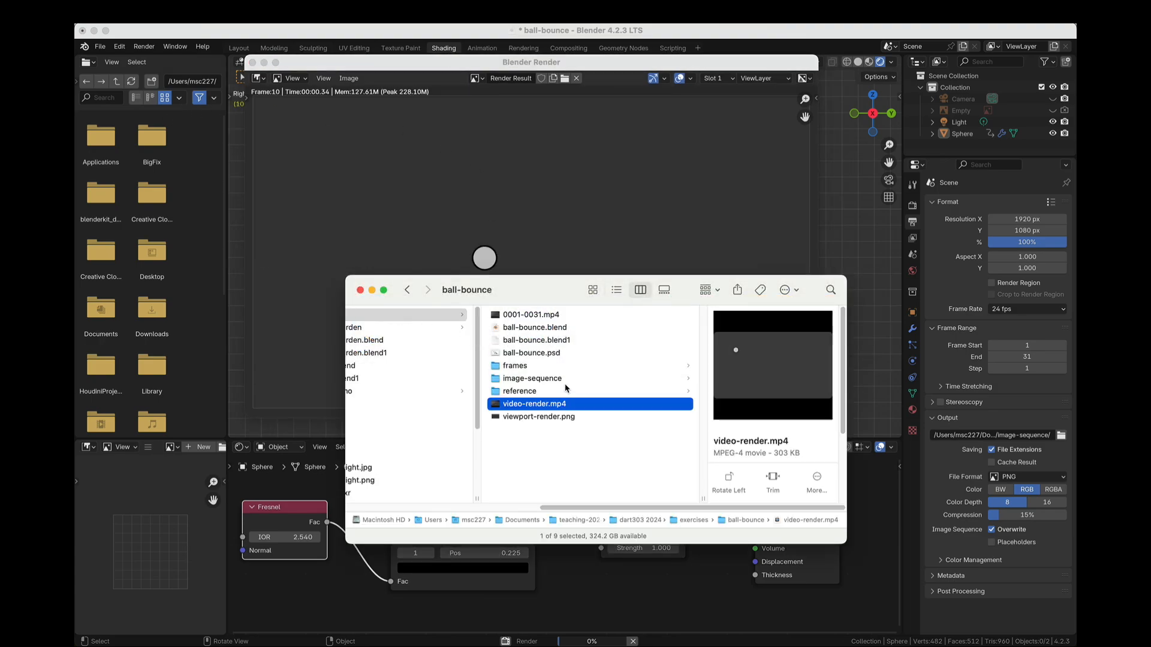
click(554, 377)
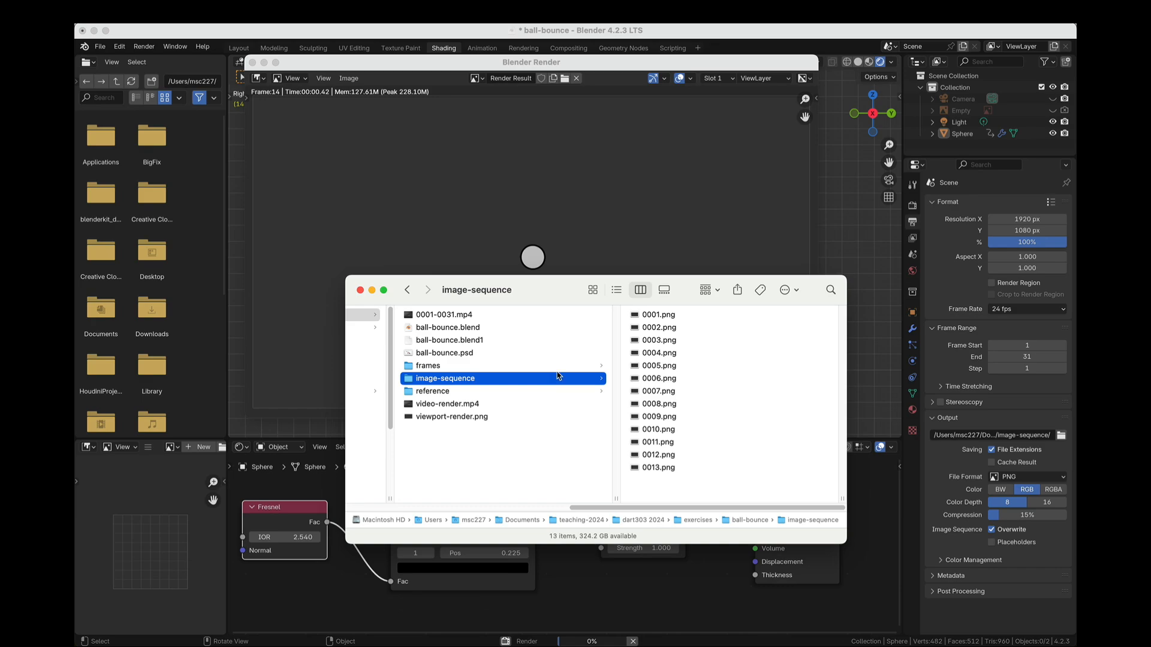
drag(682, 285, 543, 181)
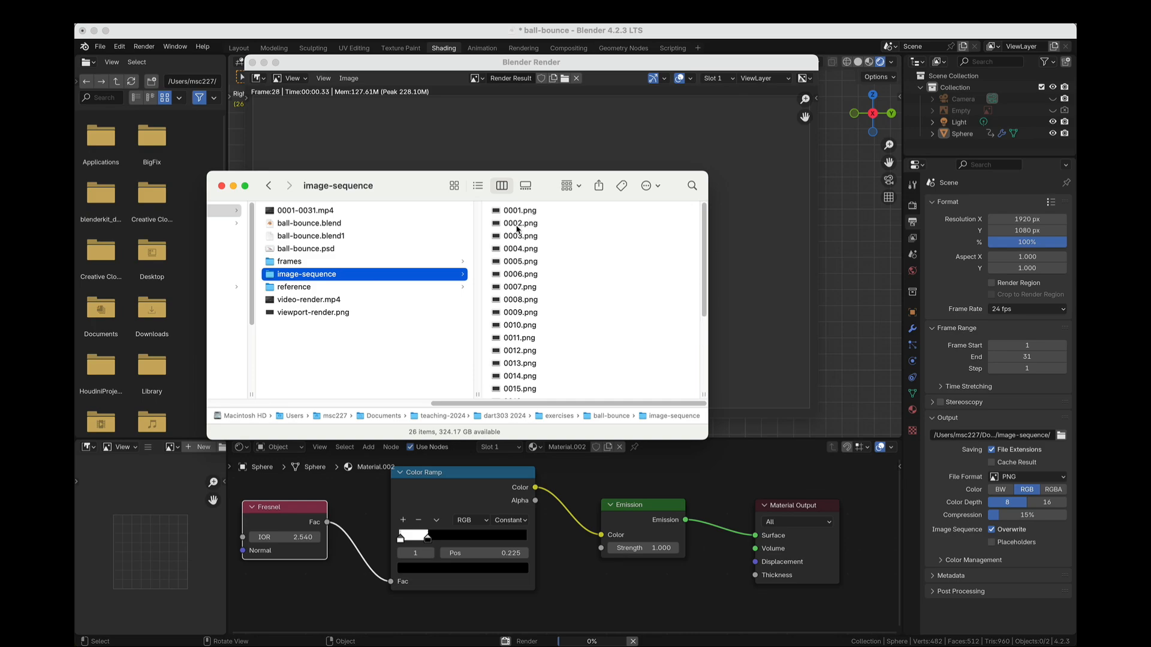
Quick-preview the rendered frames in order from 0001.png to 0014.png, and look through the file list in image-sequence.
click(520, 227)
click(536, 251)
click(415, 215)
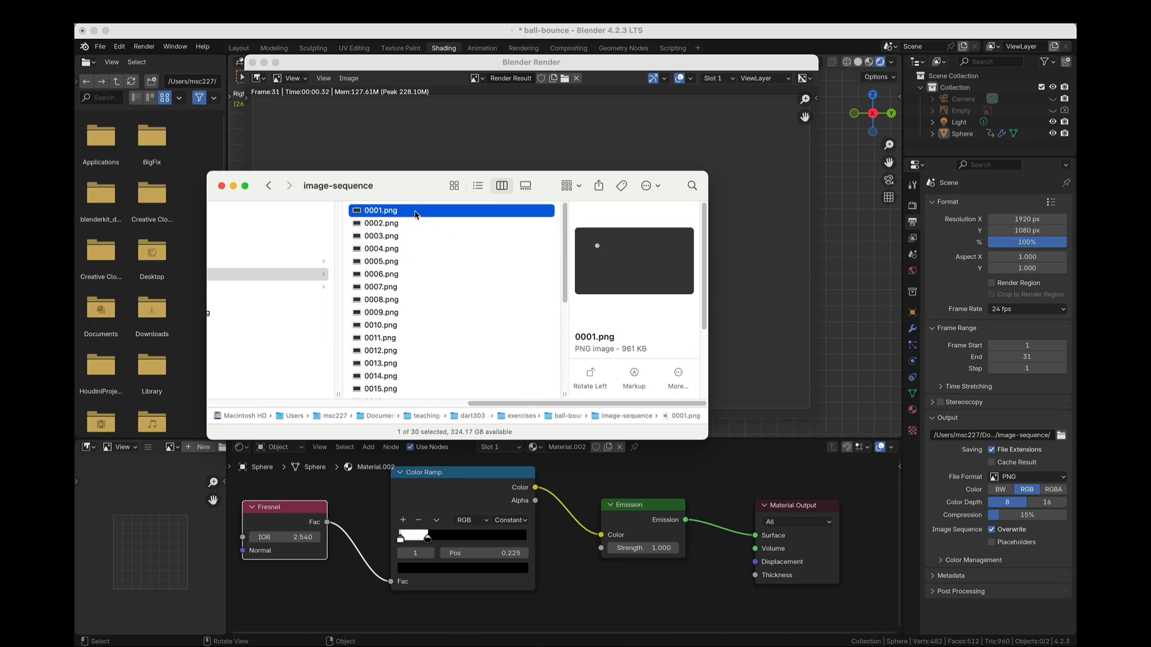
key(space)
key(Down)
key(Down)
key(Down)
key(Down)
key(Down)
key(Down)
key(Down)
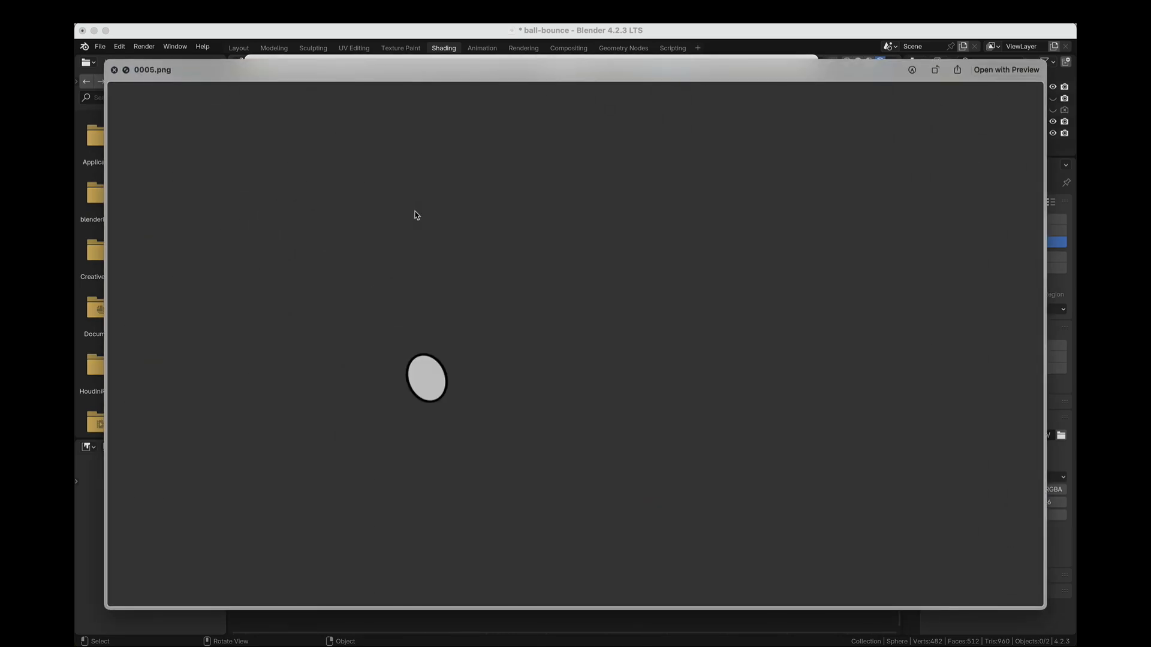
key(Down)
key(Down)
key(Down)
key(Down)
key(Down)
key(Down)
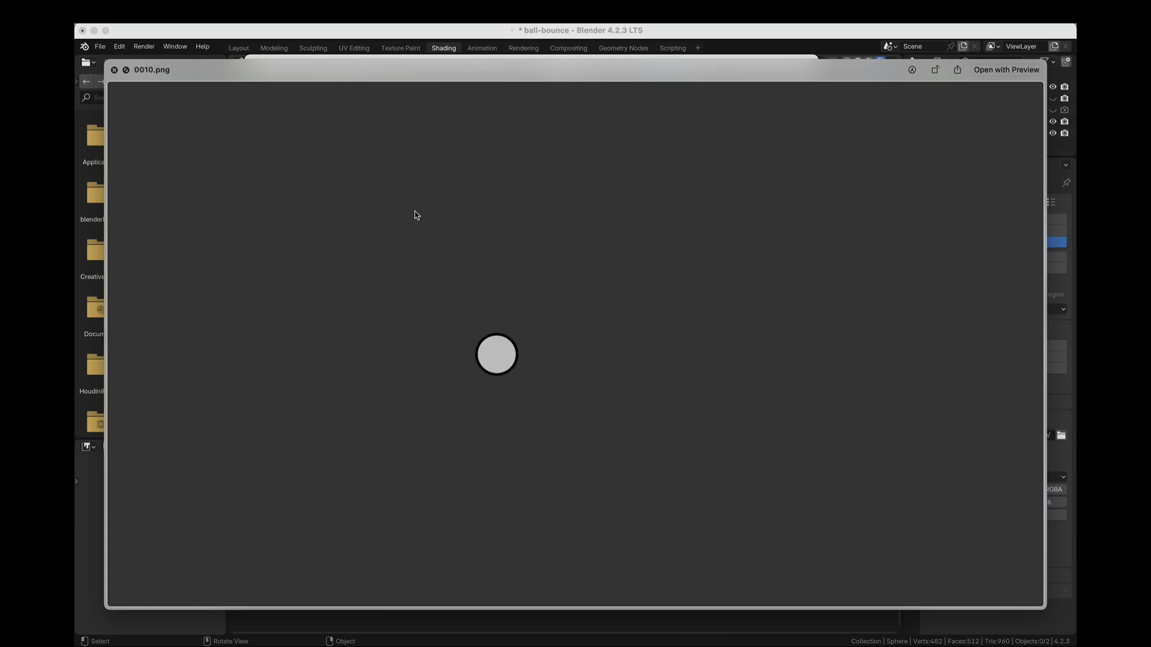
key(space)
scroll(414, 210, down, 5)
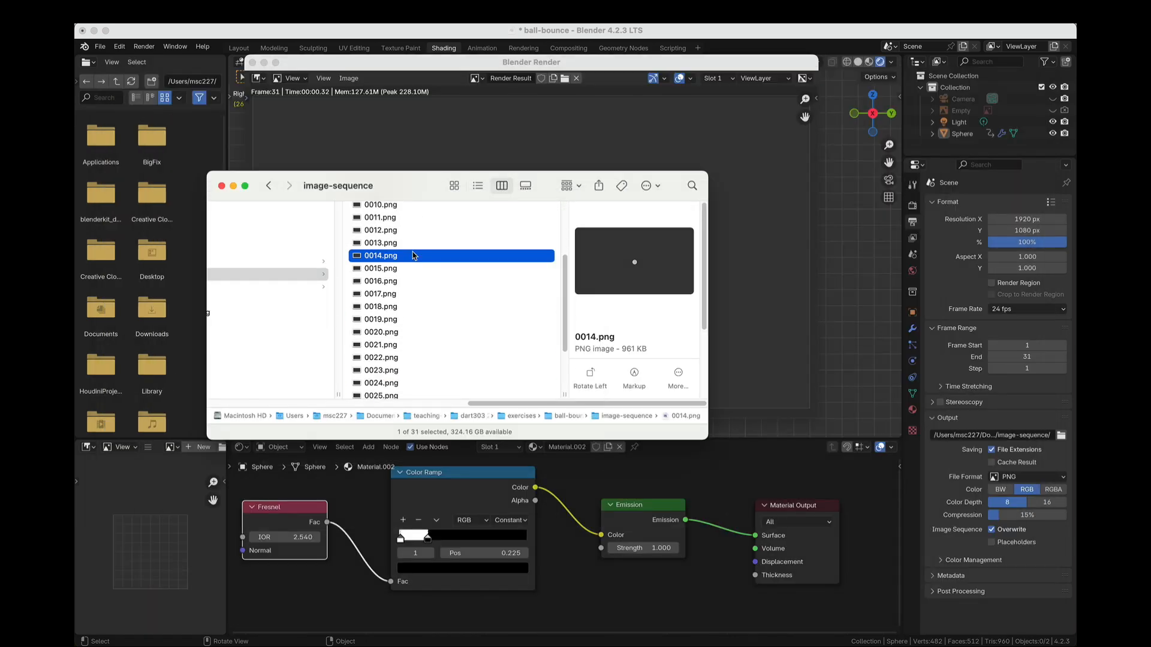
scroll(393, 328, up, 3)
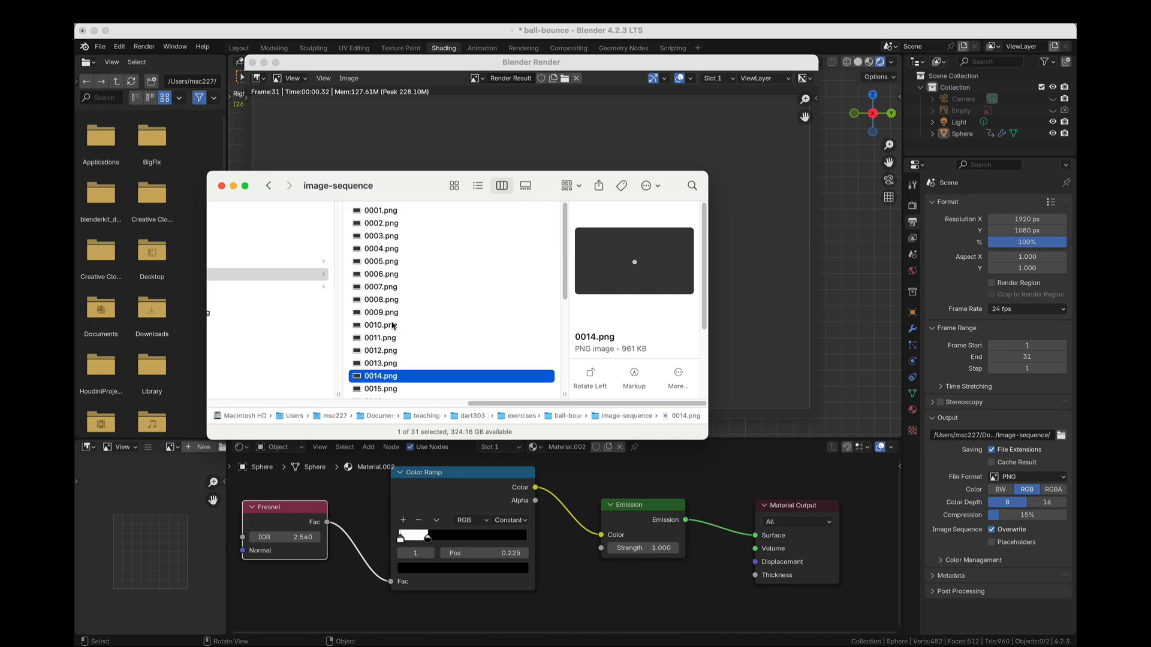
drag(403, 192, 535, 158)
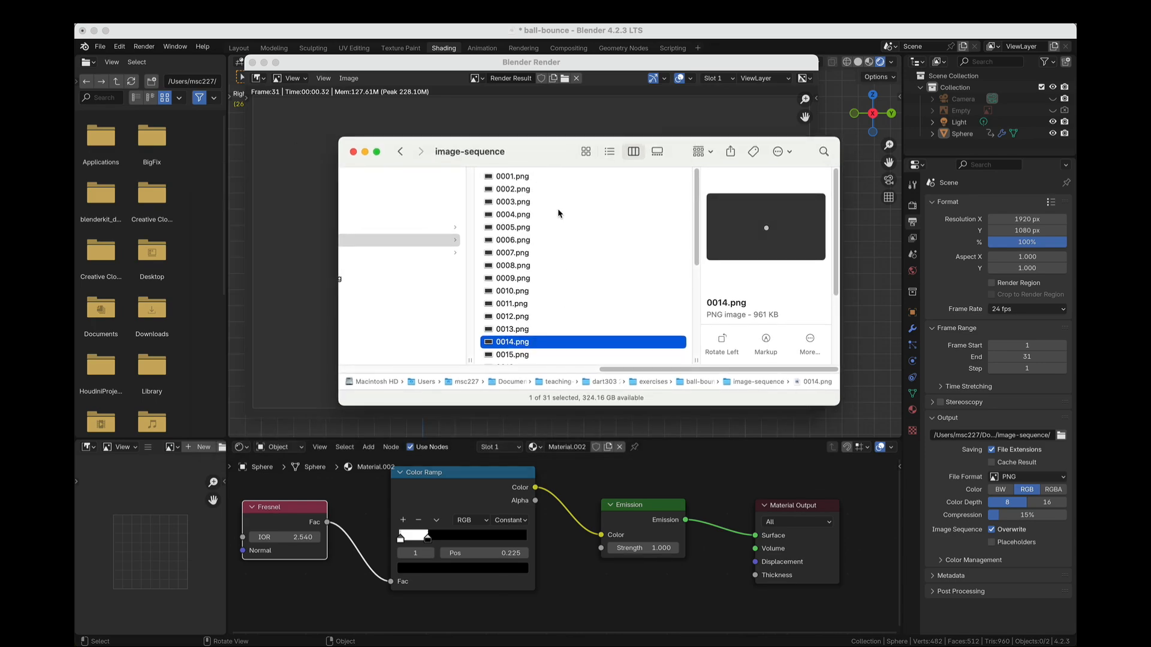
Launch Adobe After Effects 2024.
key(super+space)
text(after)
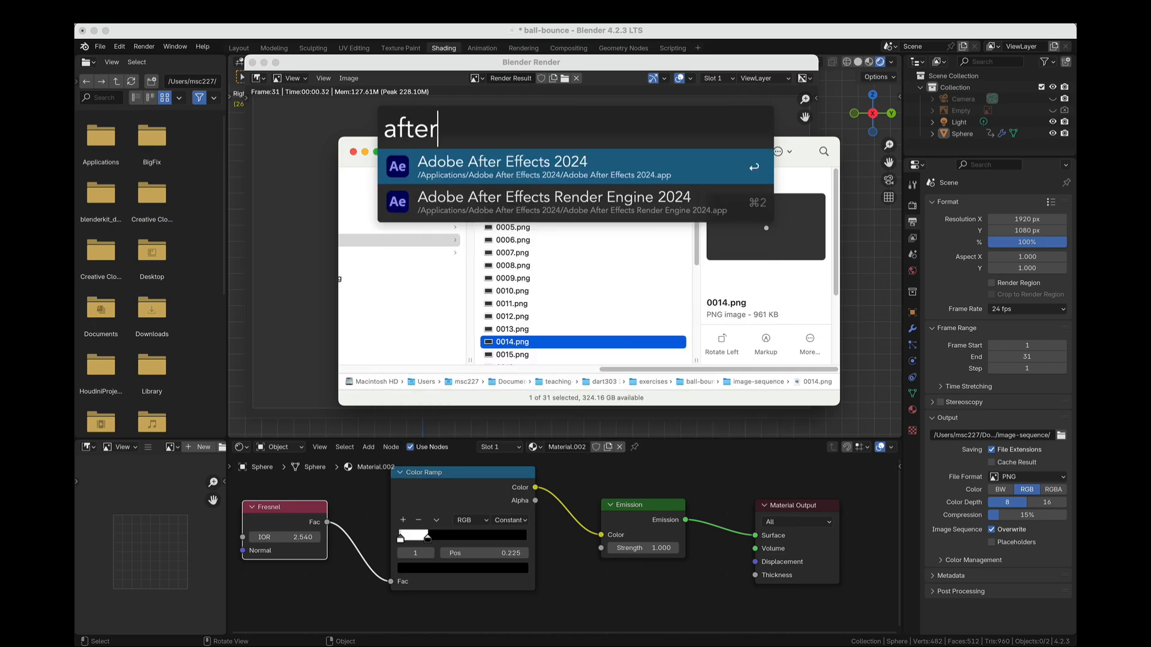
key(Return)
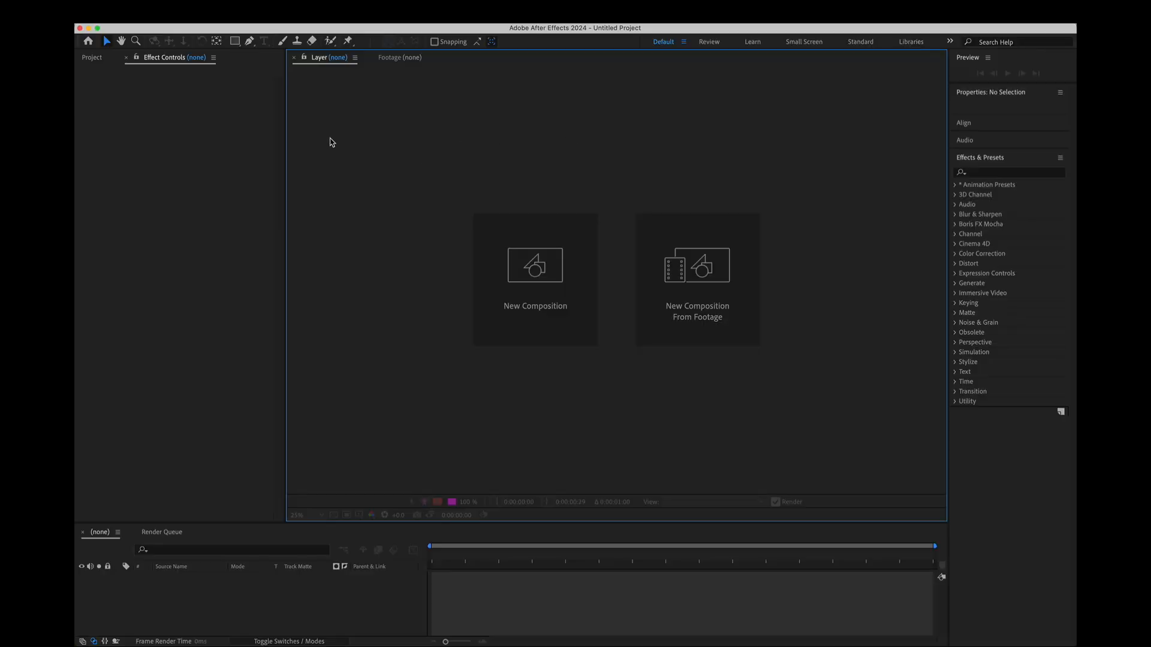
Switch to Finder, enlarge its window over After Effects and select the image-sequence folder.
key(super+Tab)
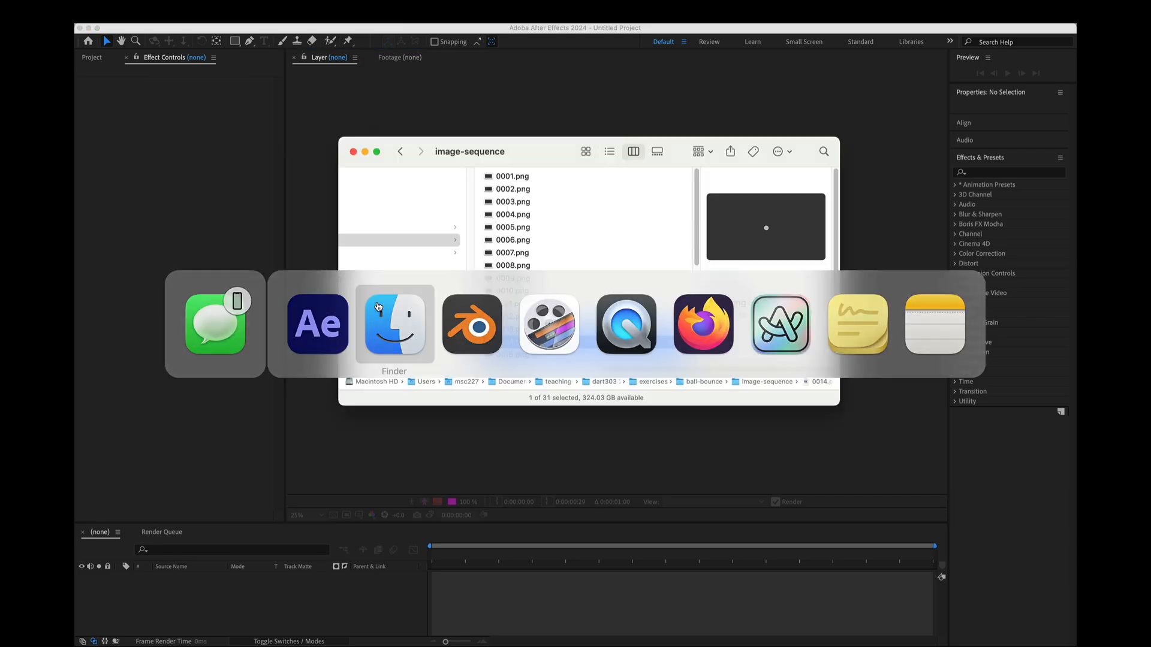
drag(539, 162, 637, 149)
alt+drag(712, 392, 721, 531)
scroll(682, 256, left, 3)
click(570, 127)
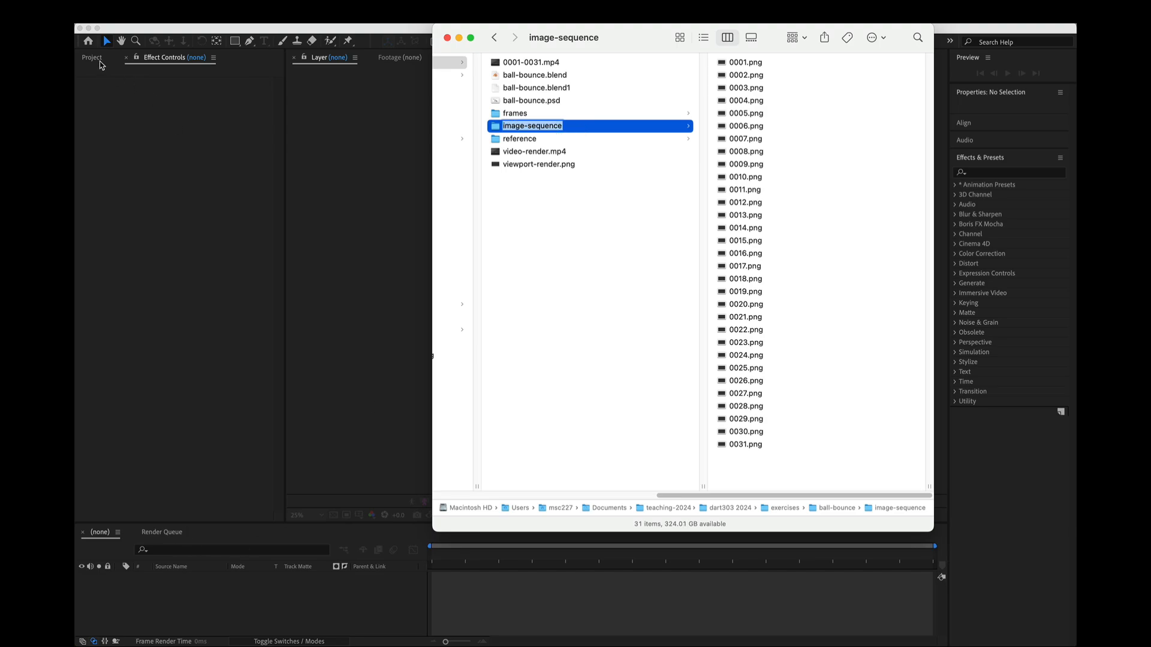
Import the image-sequence folder from Finder into the After Effects project as PNG sequence footage.
key(Return)
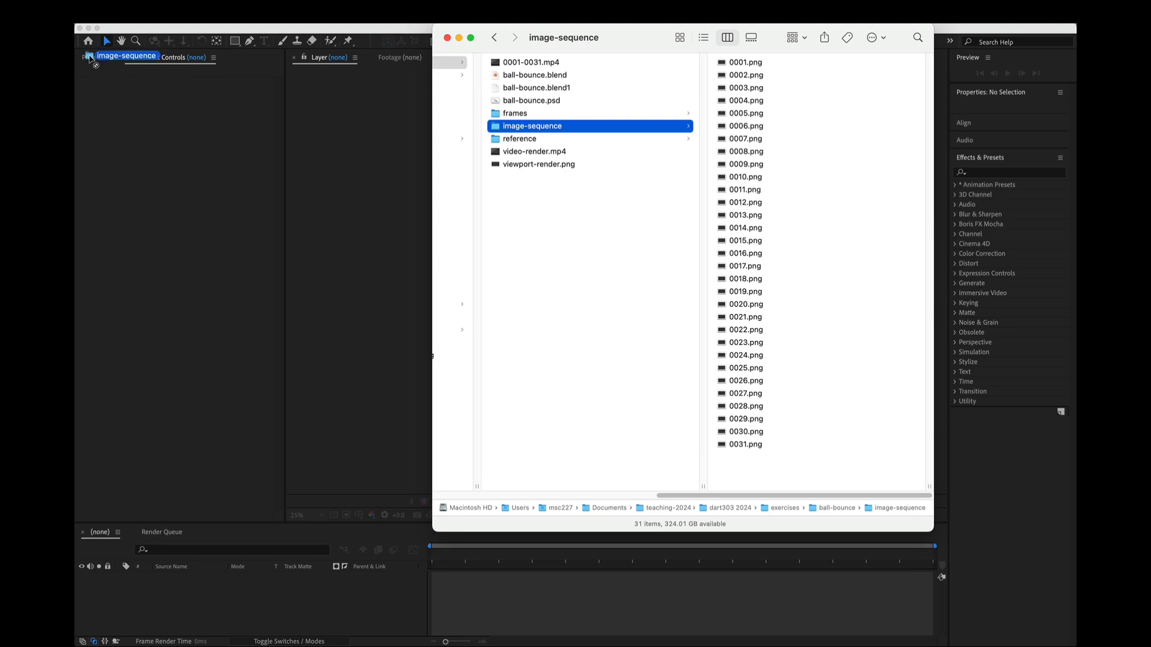
click(92, 58)
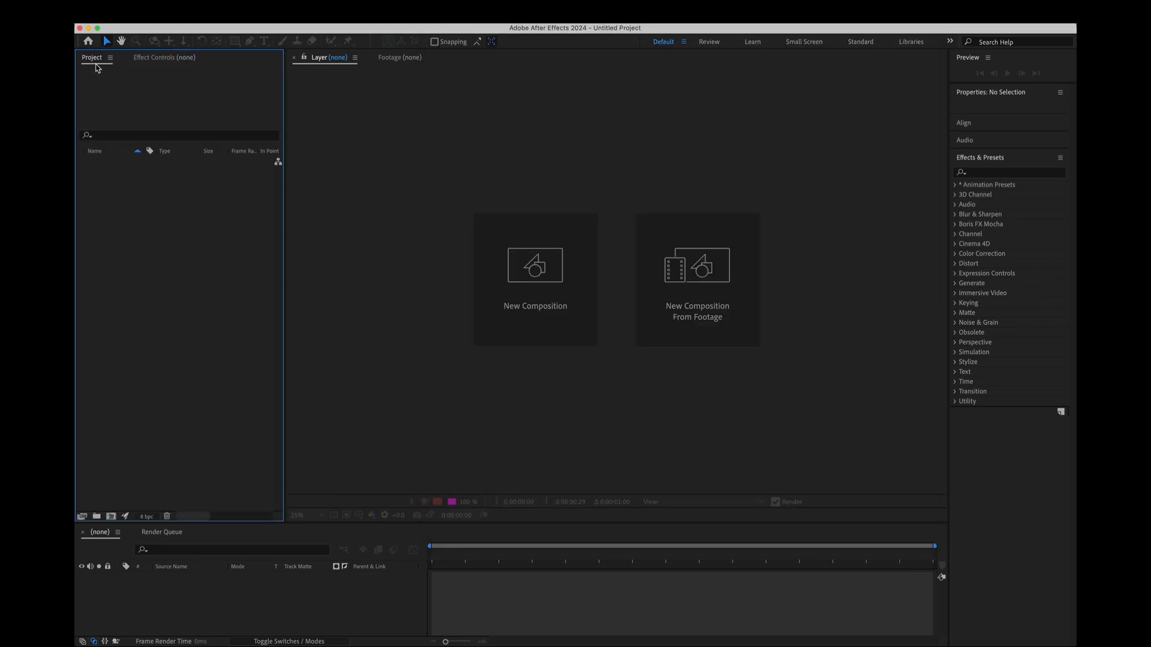
key(super+Tab)
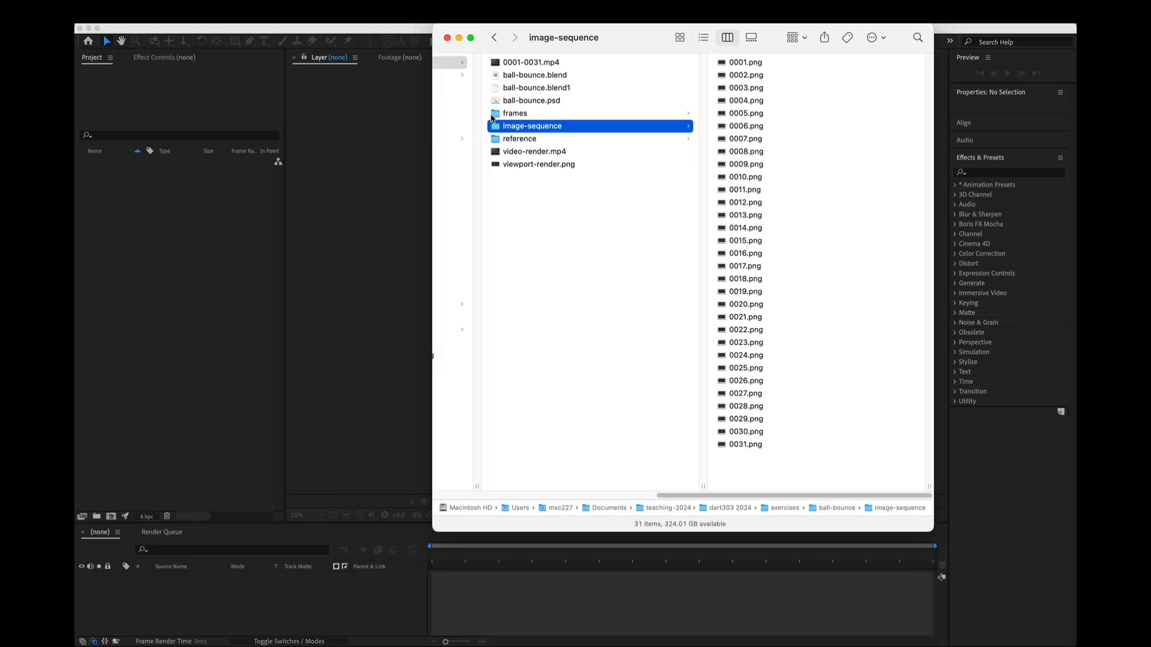
drag(500, 128, 160, 258)
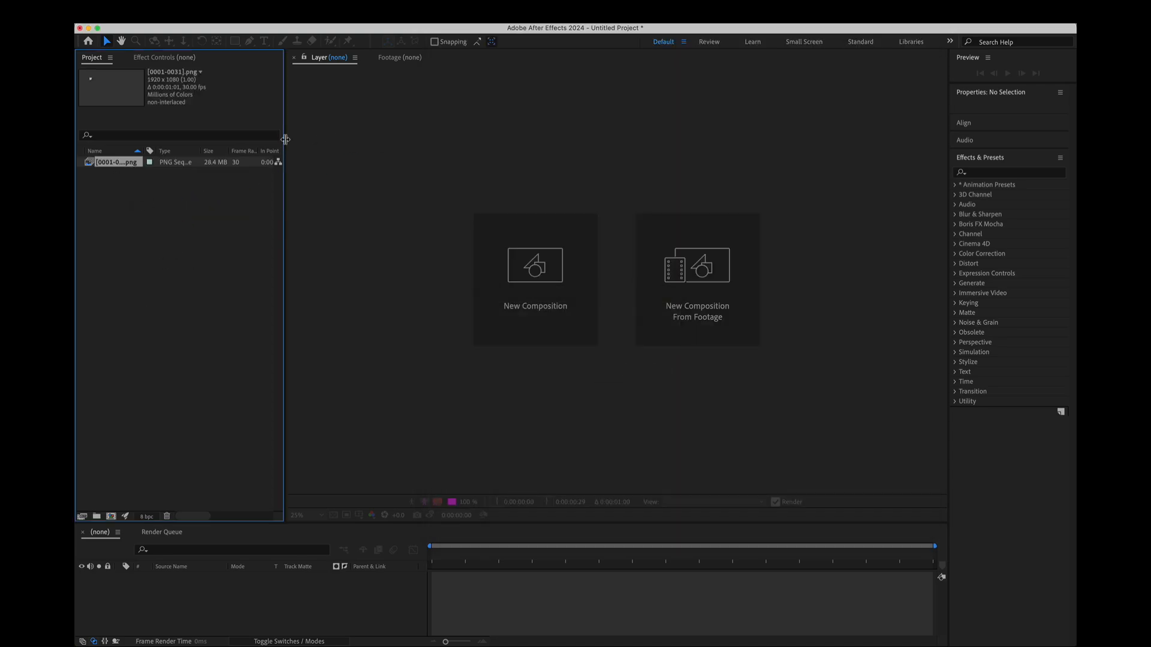
Widen the project area and interpret the [0001-0031].png footage at a frame rate of 24 frames per second.
drag(285, 142, 423, 142)
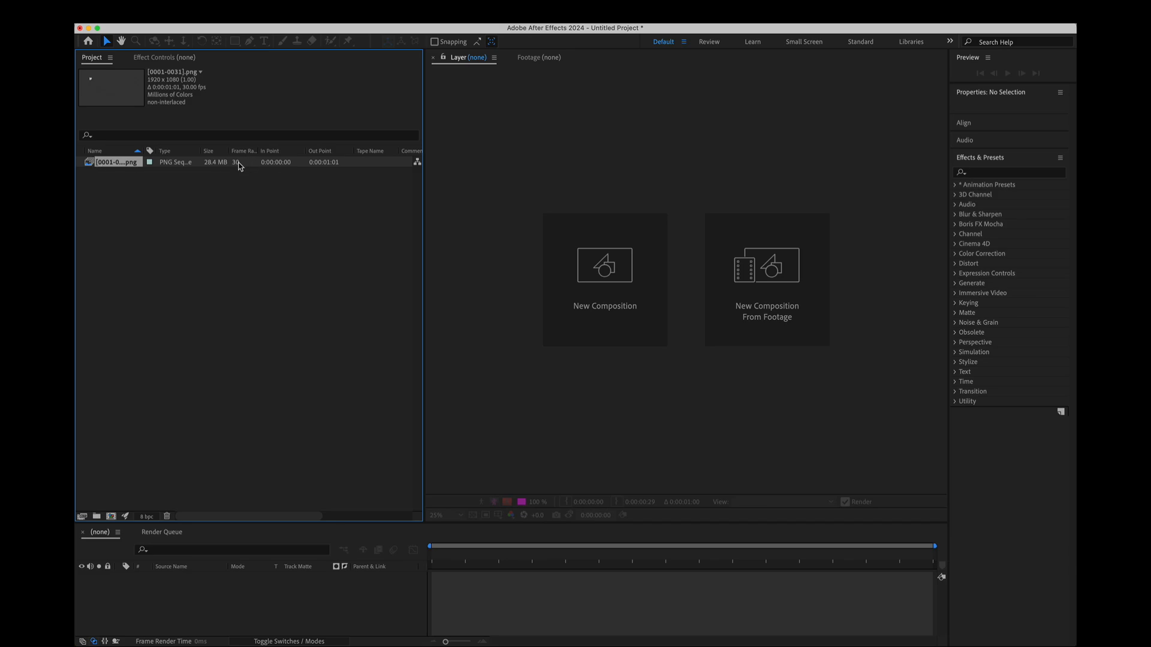
double_click(238, 166)
right_click(239, 166)
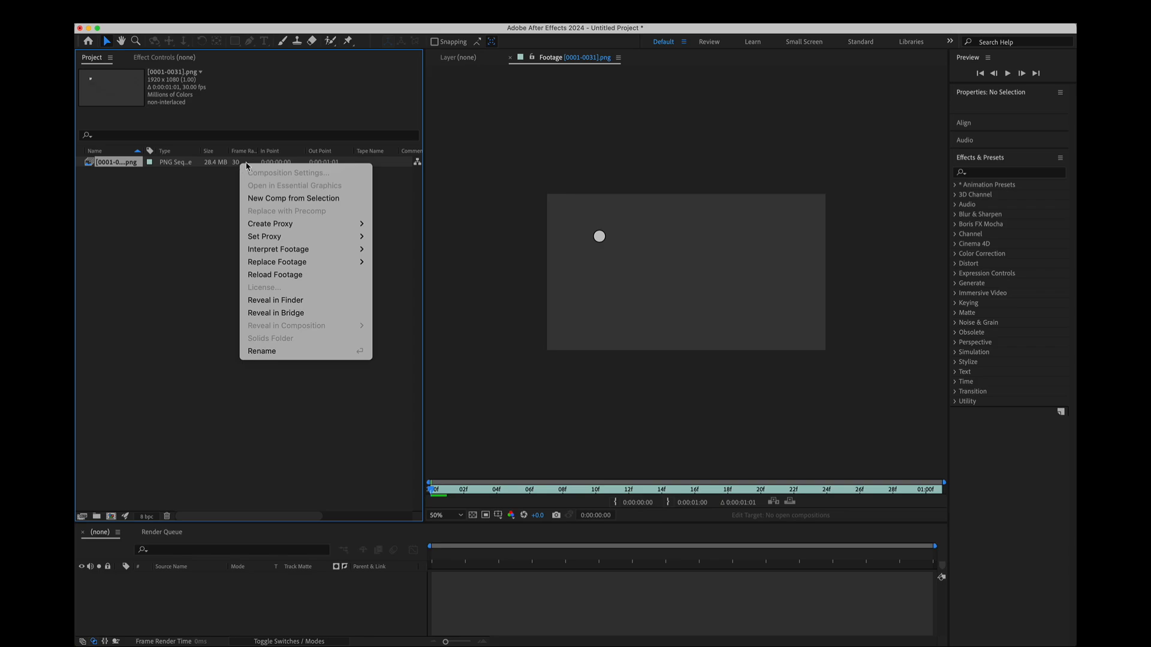
mouse_move(327, 249)
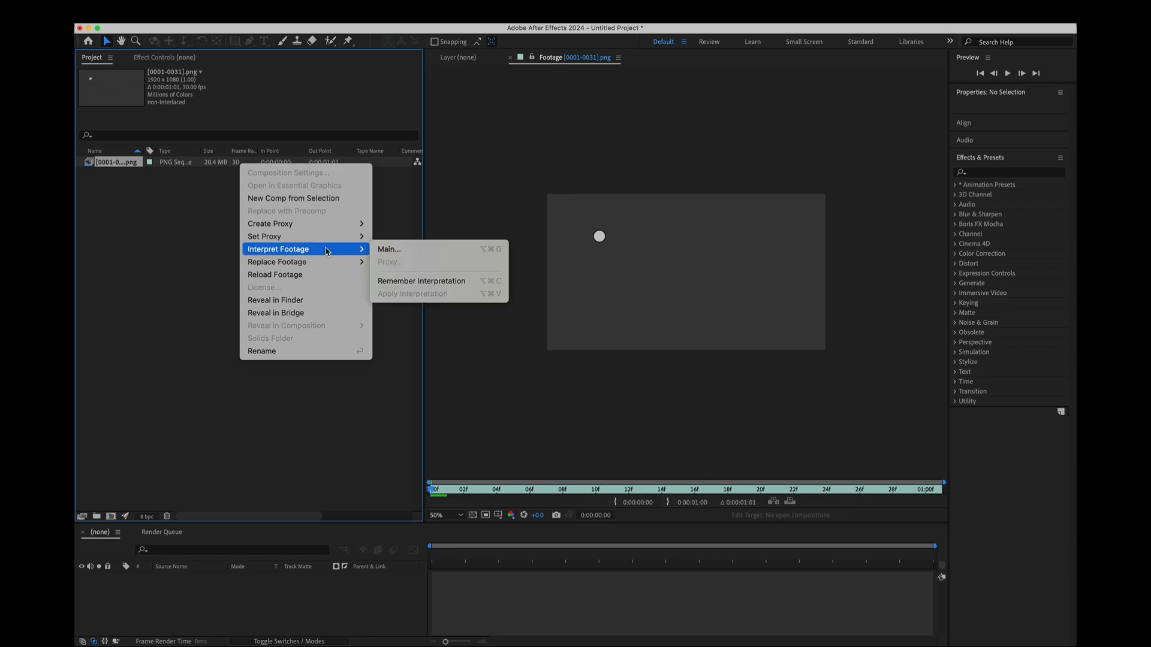
click(392, 250)
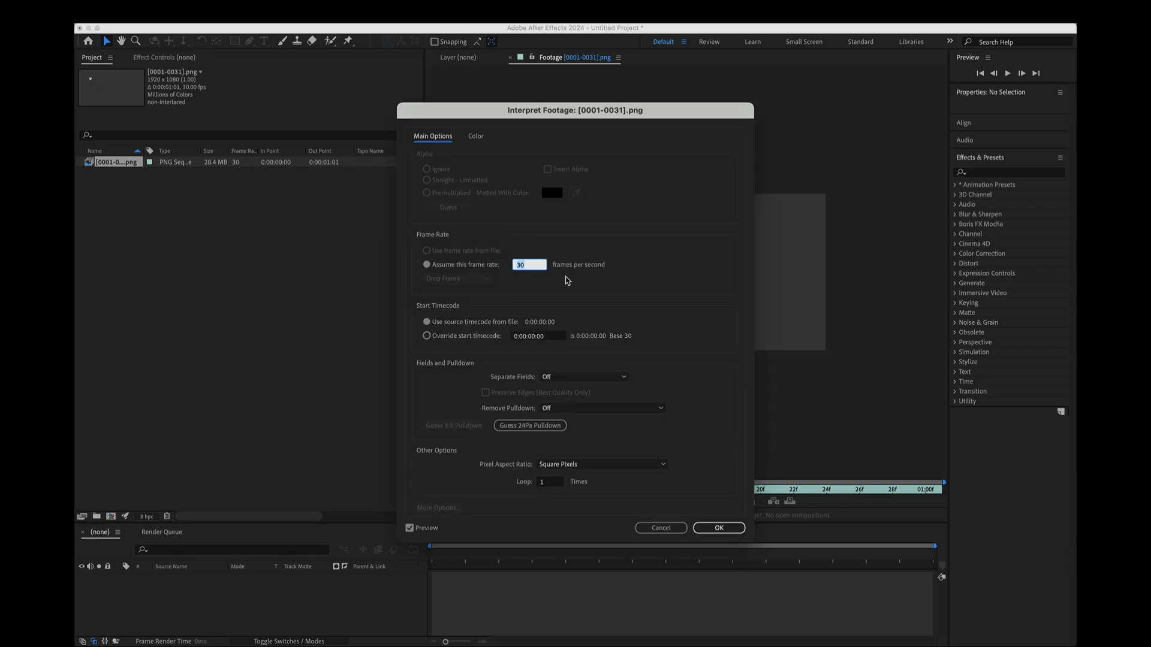
drag(539, 264, 516, 264)
click(719, 527)
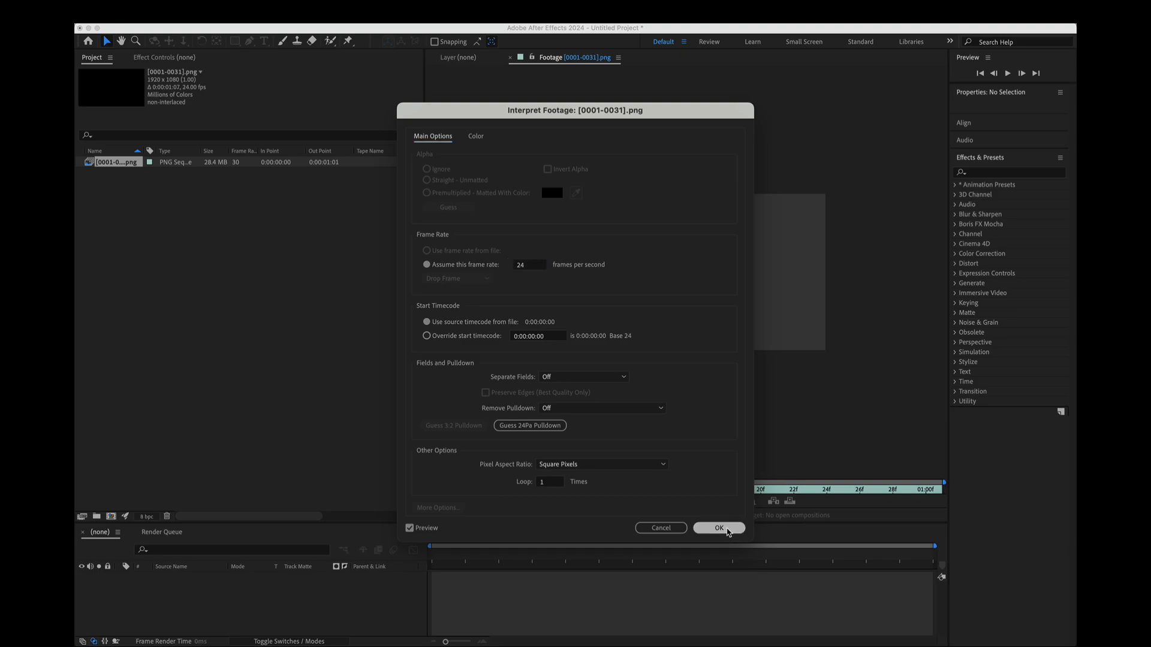
Create a composition from the [0001-0031].png sequence and dock its floating Composition viewer beside the Layer and Footage viewers.
click(119, 163)
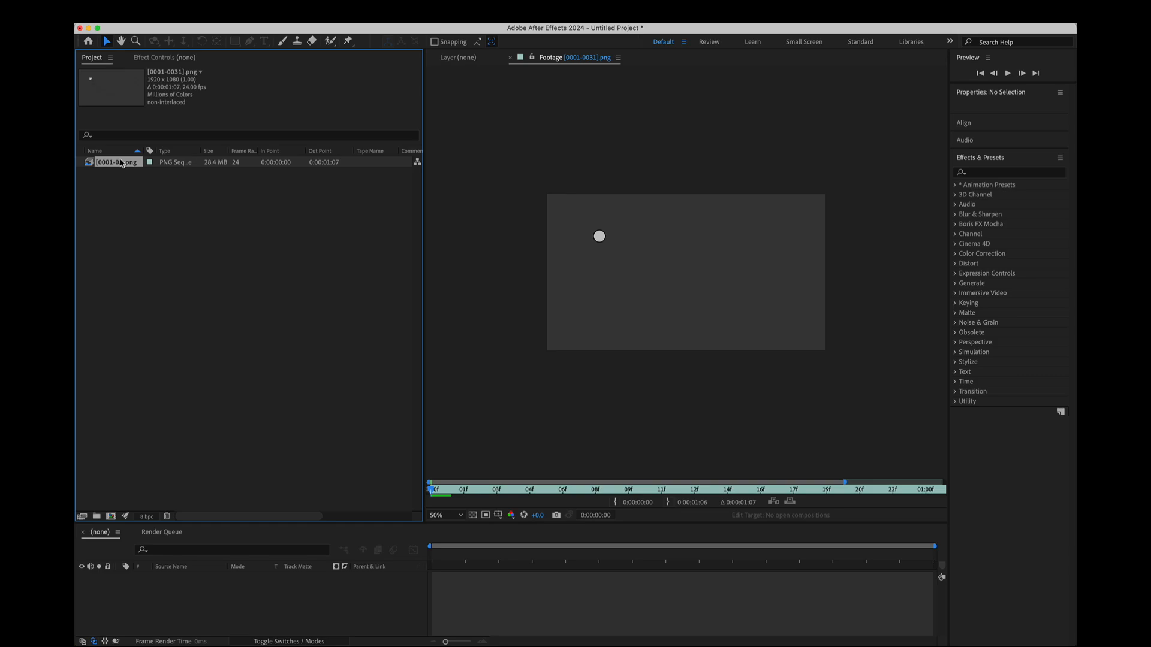
drag(120, 163, 180, 584)
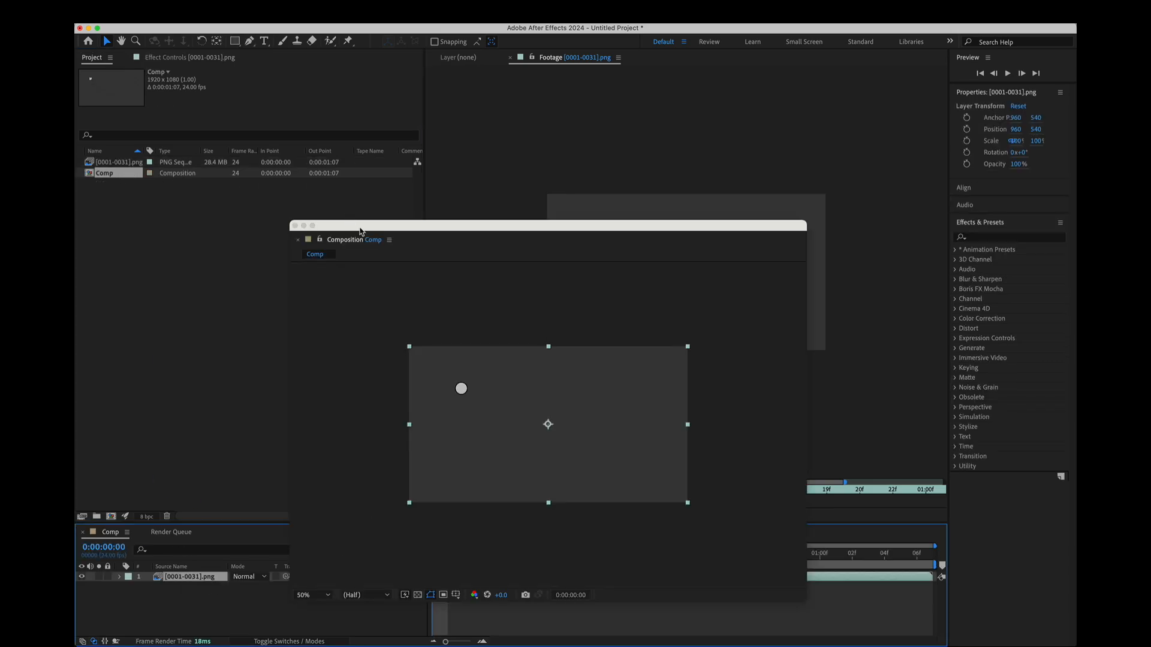
drag(360, 231, 426, 114)
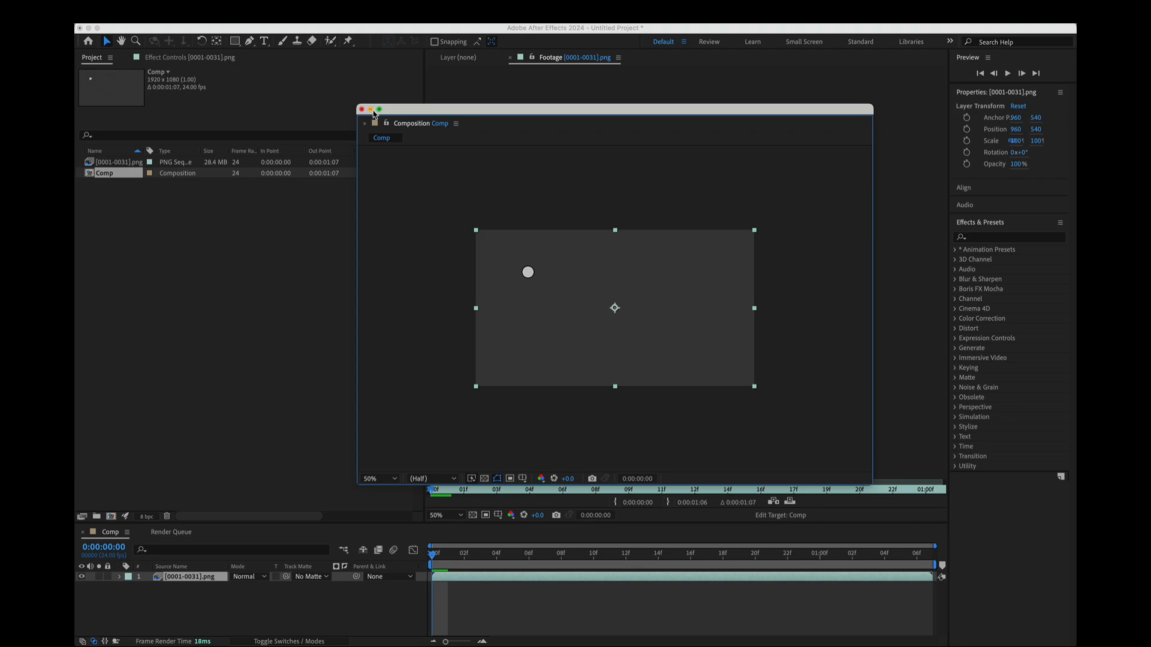
mouse_move(374, 111)
drag(413, 110, 455, 60)
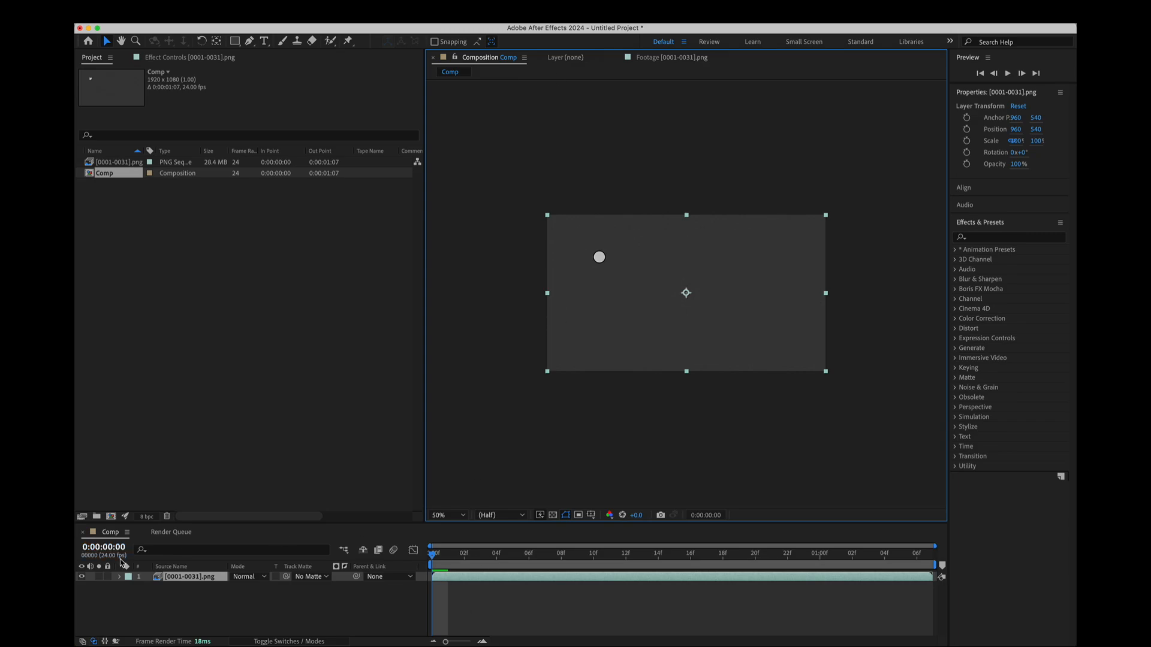
Enlarge the timeline area, play the composition, and check the frames at 0:00:01:00 and 0:00:00:12.
click(99, 163)
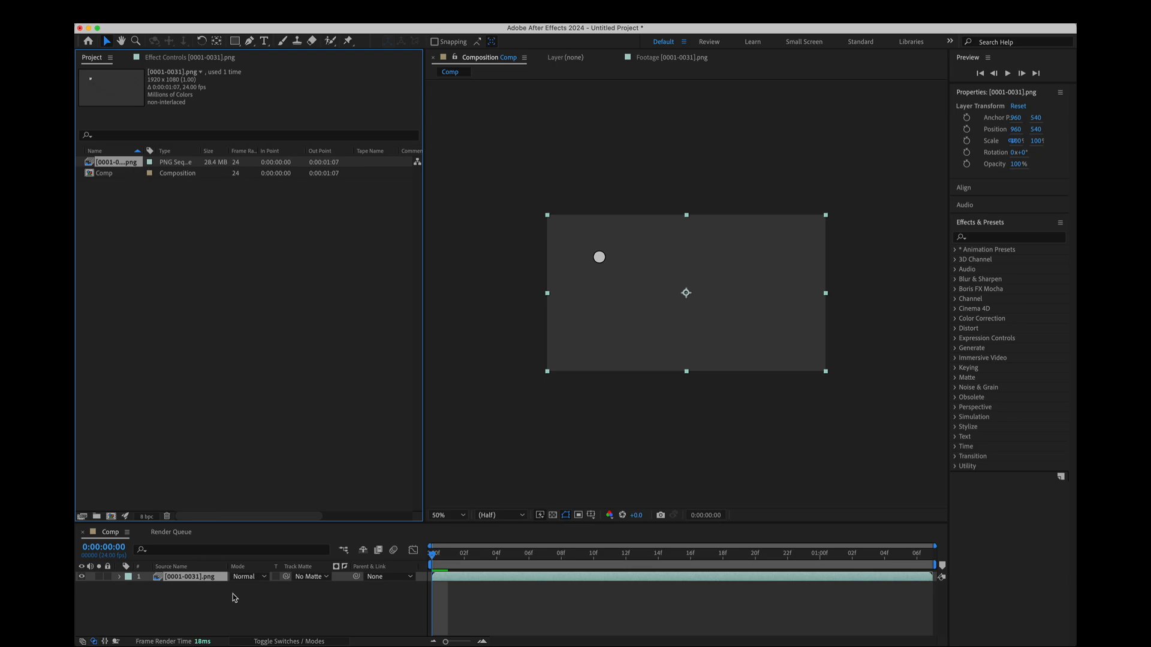
drag(238, 524, 238, 385)
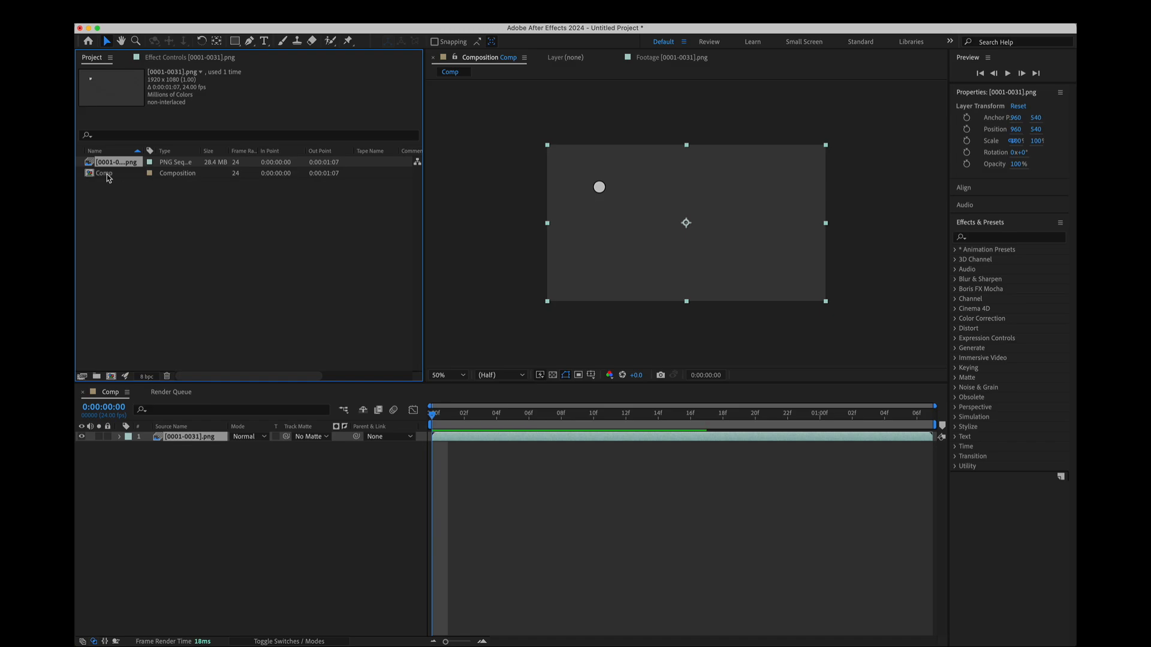
click(154, 460)
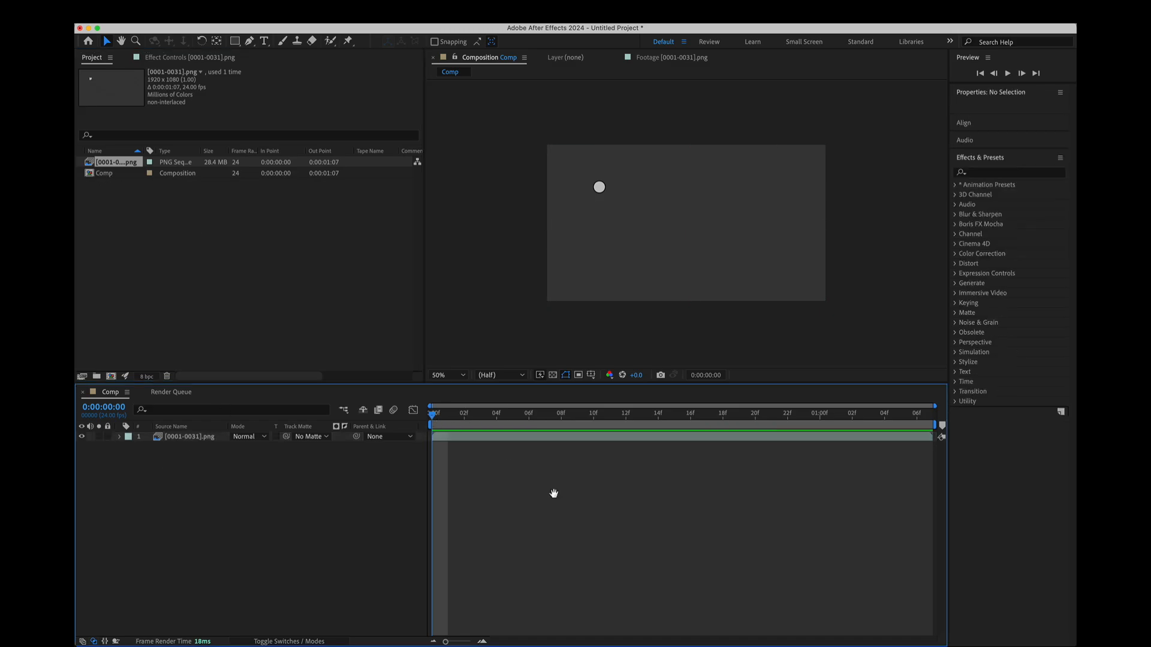
key(space)
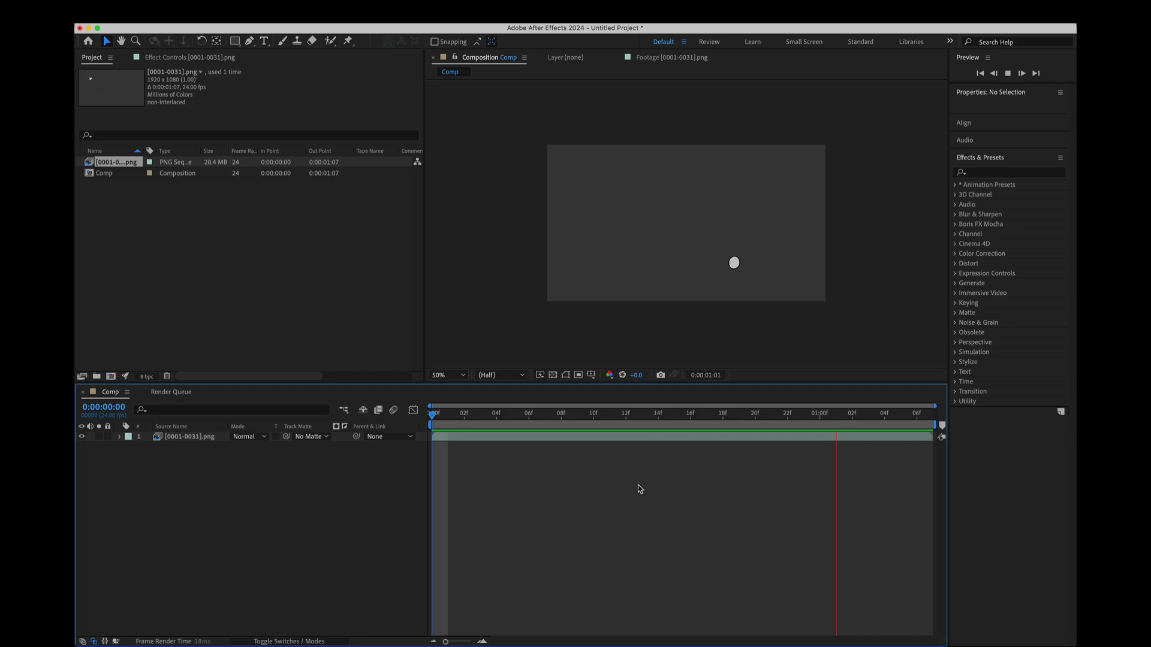
click(819, 416)
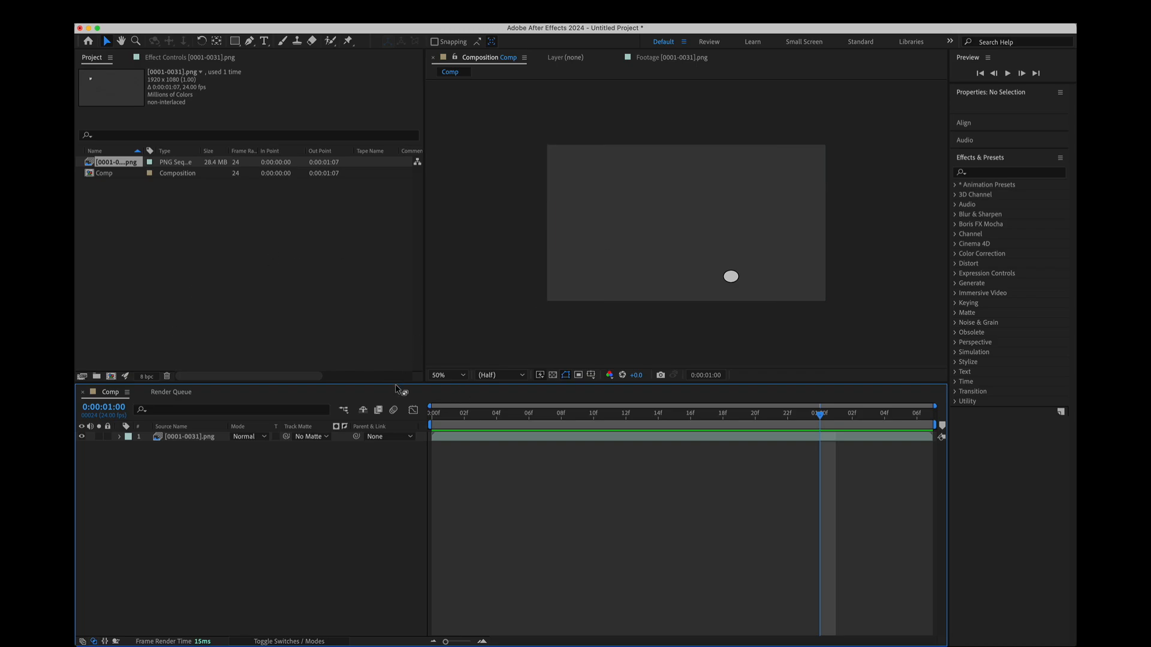
click(625, 414)
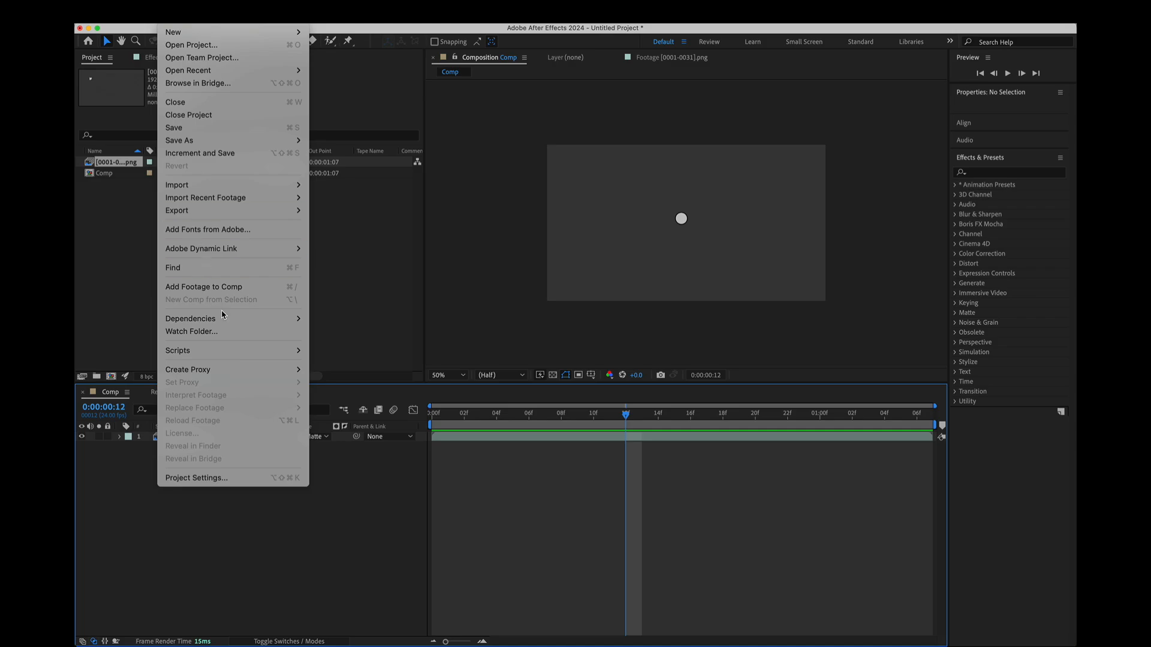
Export the composition to the Adobe Media Encoder queue.
mouse_move(214, 212)
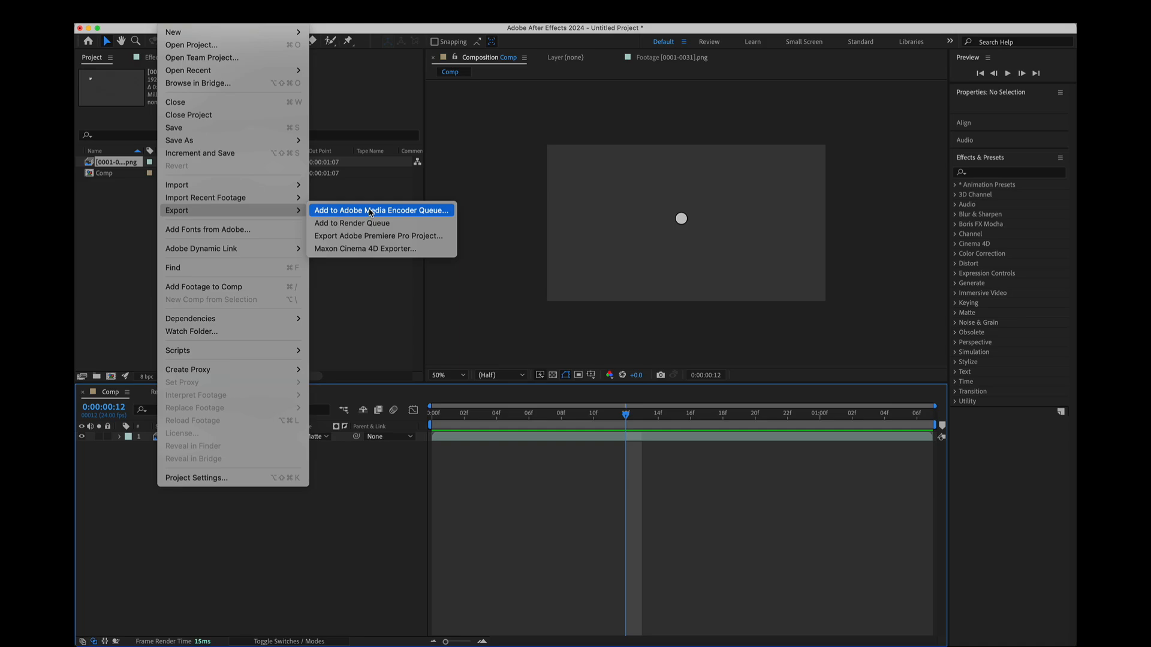
click(370, 211)
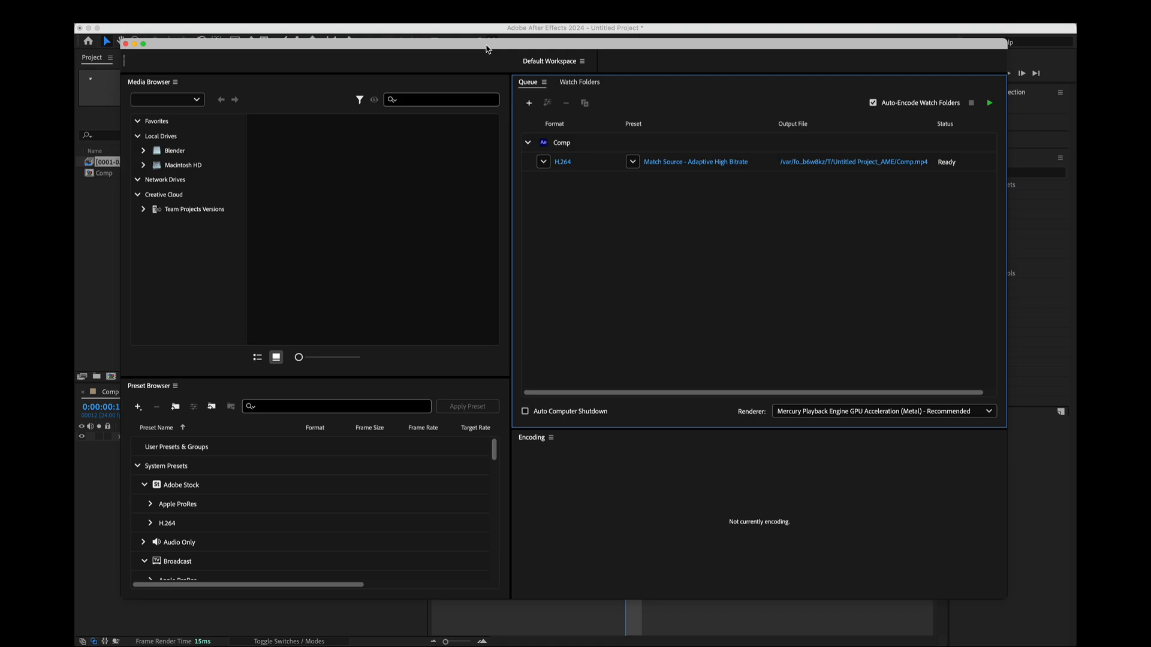
drag(491, 47, 502, 48)
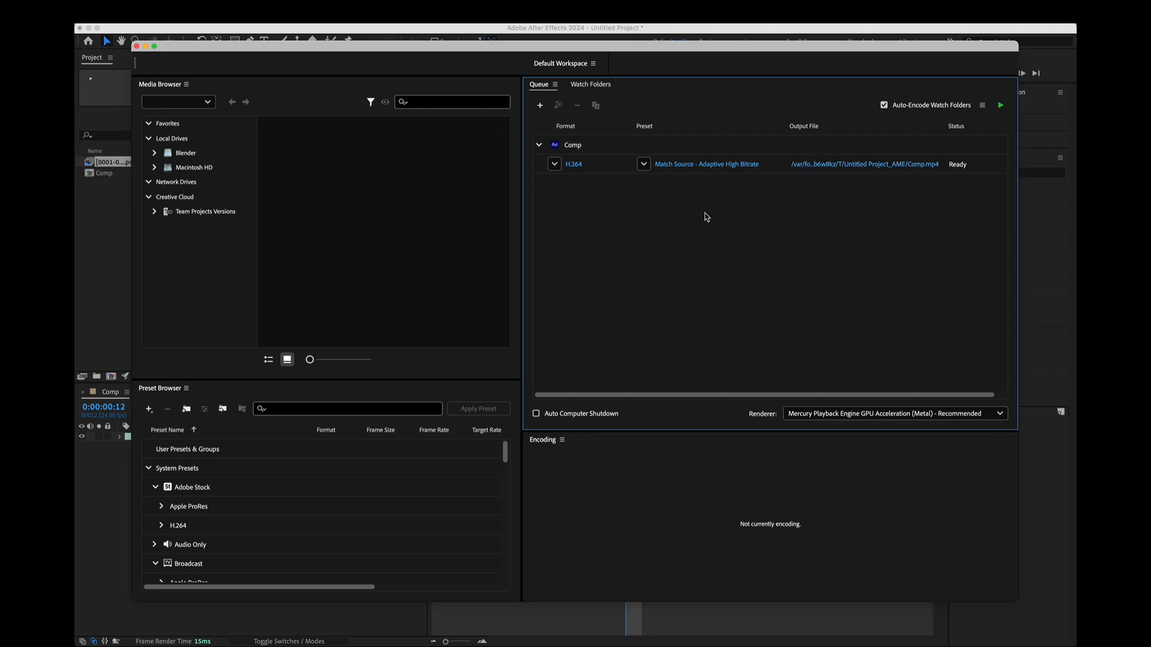
Set the queued composition's output file to AE-video in the ball-bounce folder.
click(873, 166)
click(873, 166)
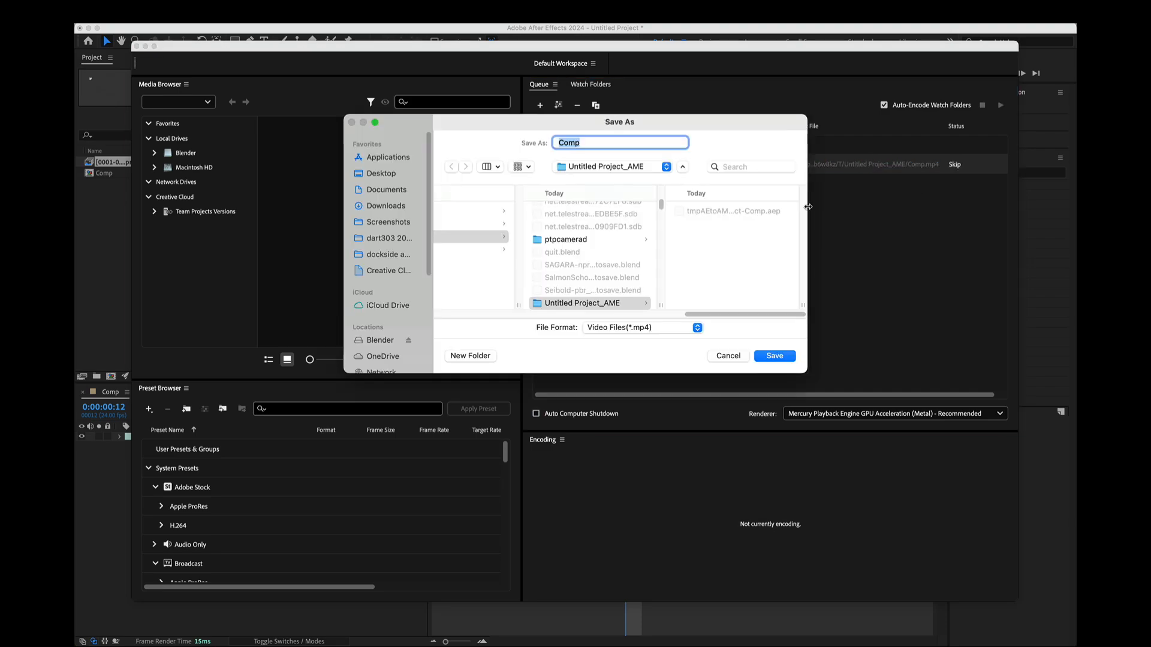
click(637, 168)
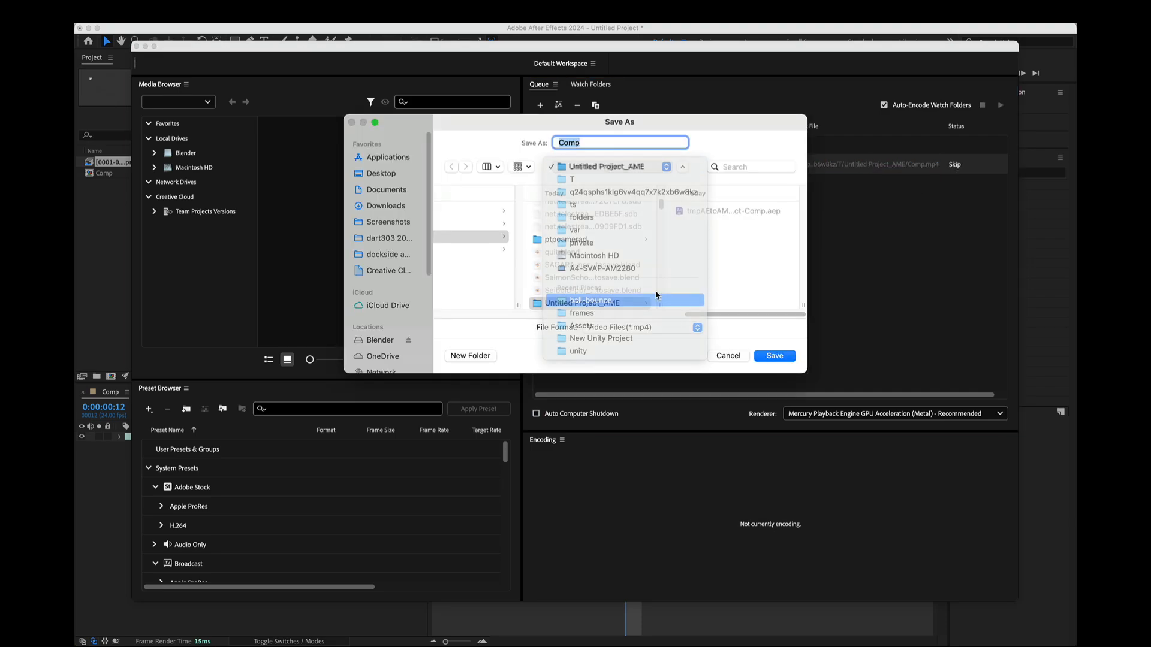
click(654, 295)
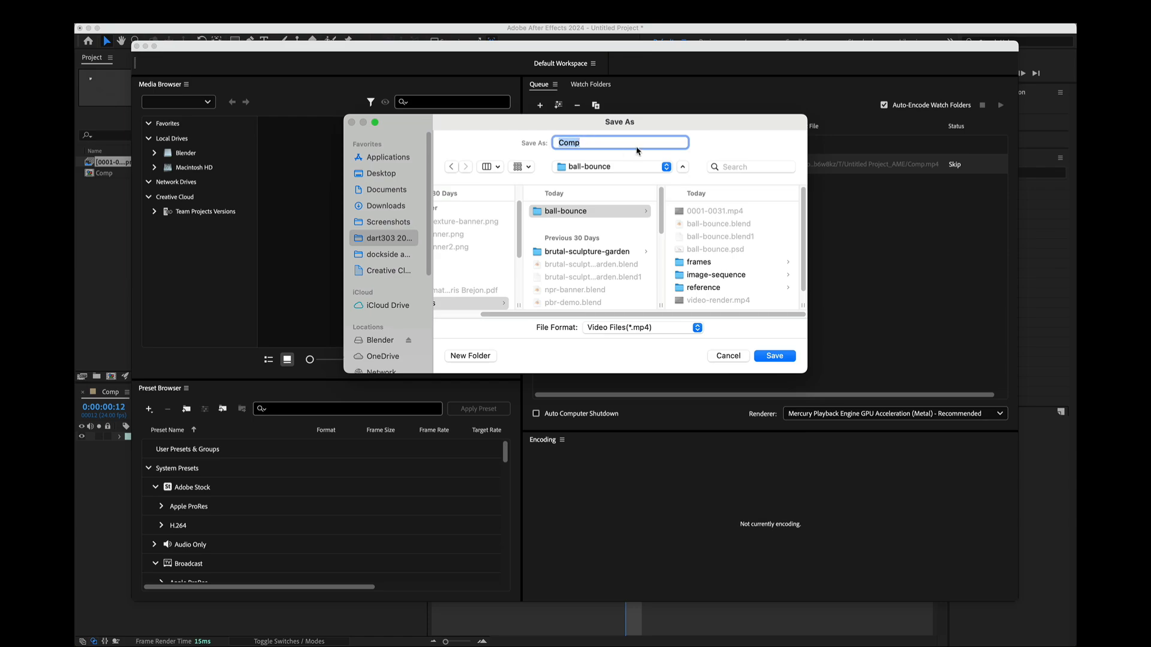
text(AE-video)
click(774, 355)
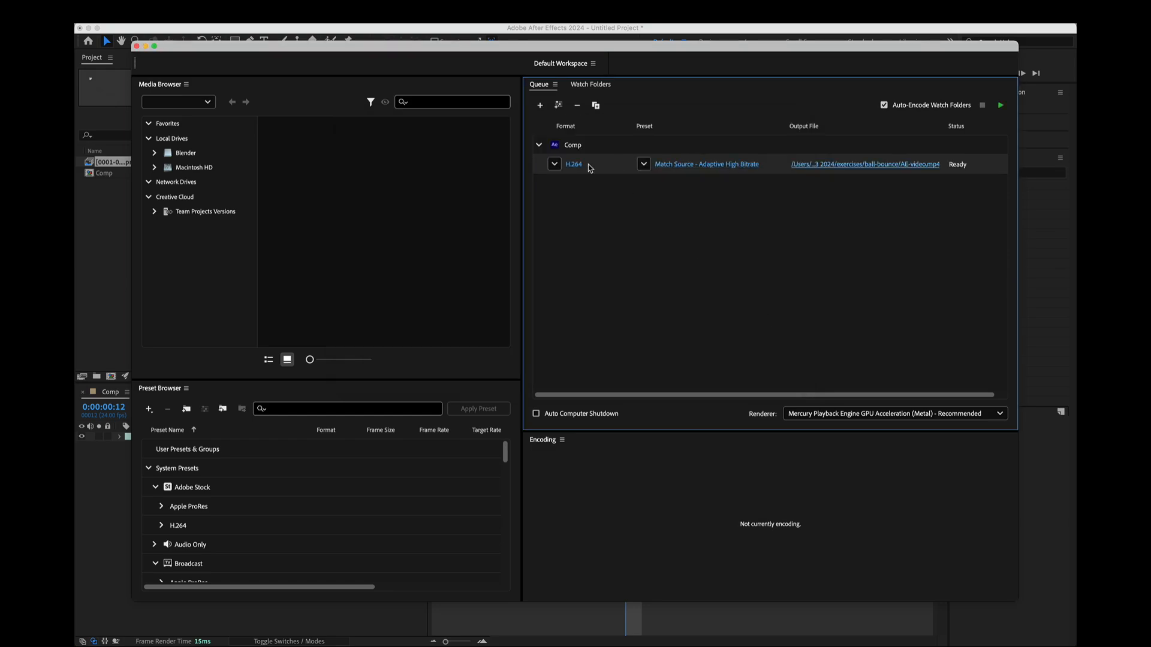
Inspect the queued item's export settings and its list of output formats, leaving the format at H.264.
key(Return)
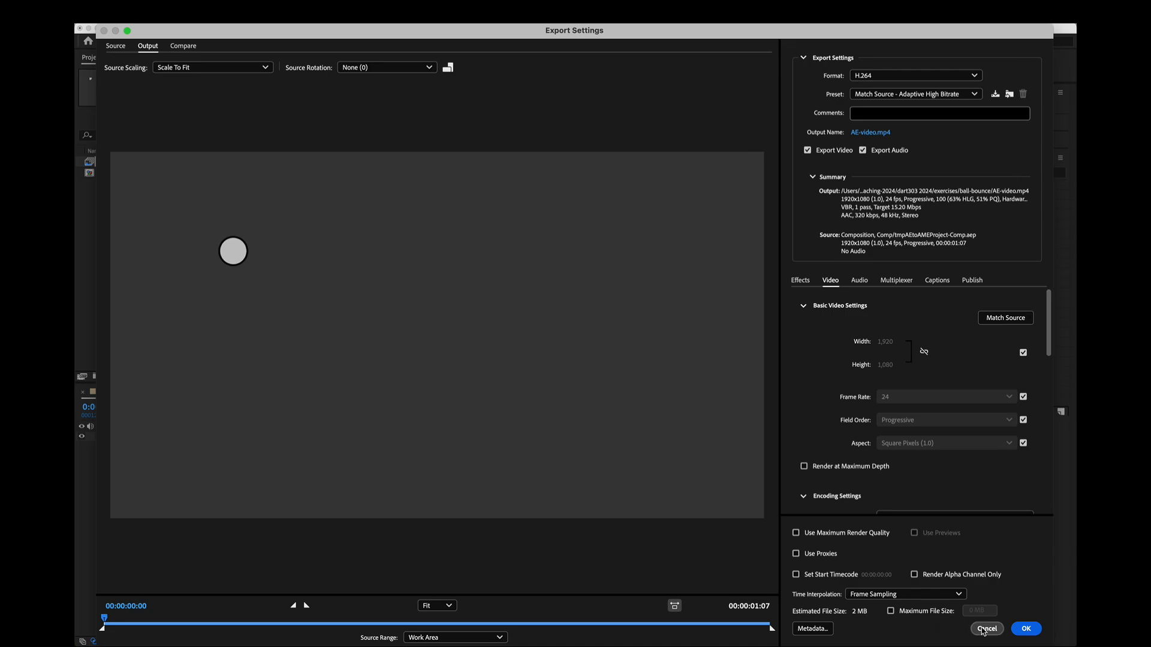
click(985, 628)
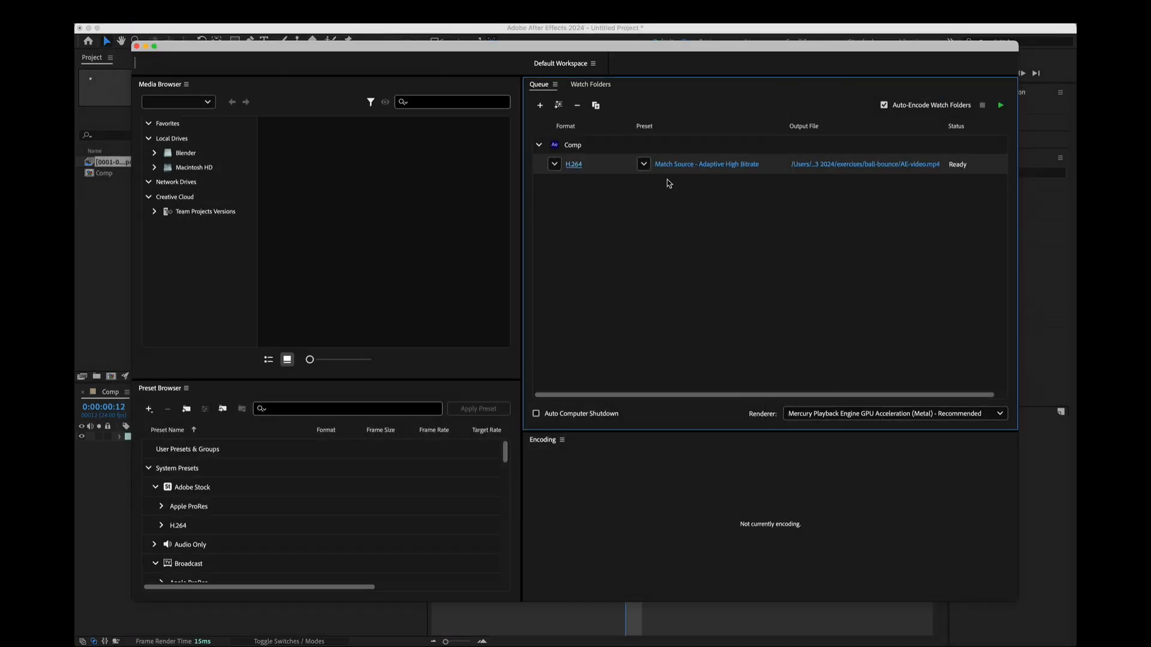
click(555, 165)
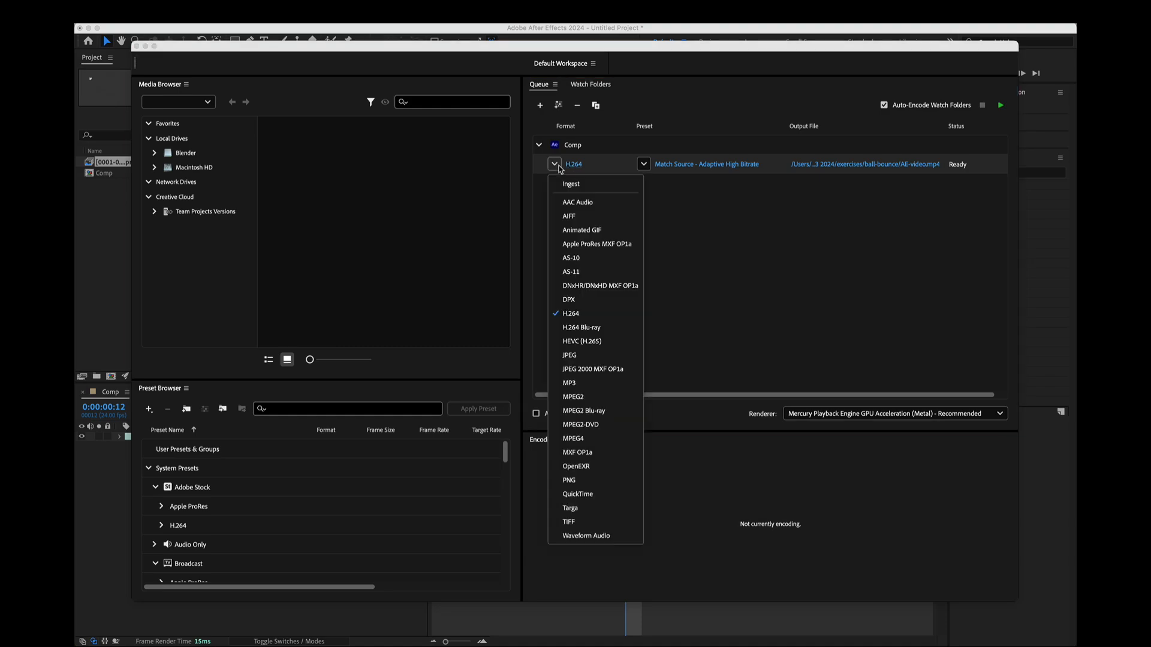
click(752, 221)
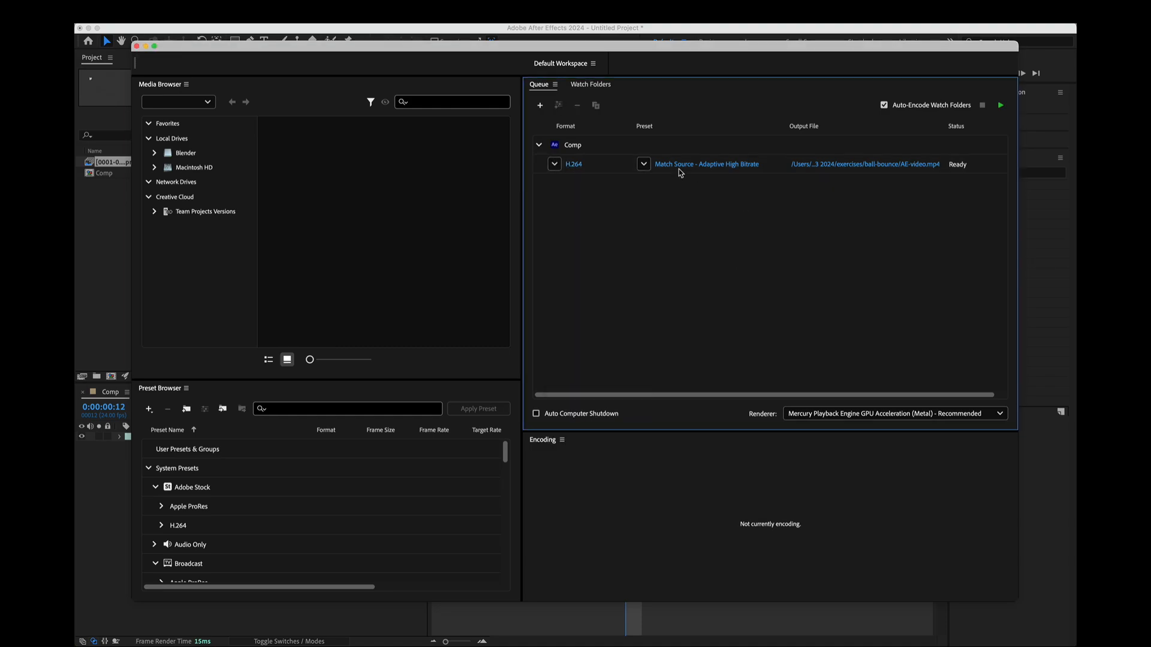
Apply the Vimeo 1080p Full HD preset to the queued composition and start encoding the queue.
click(643, 163)
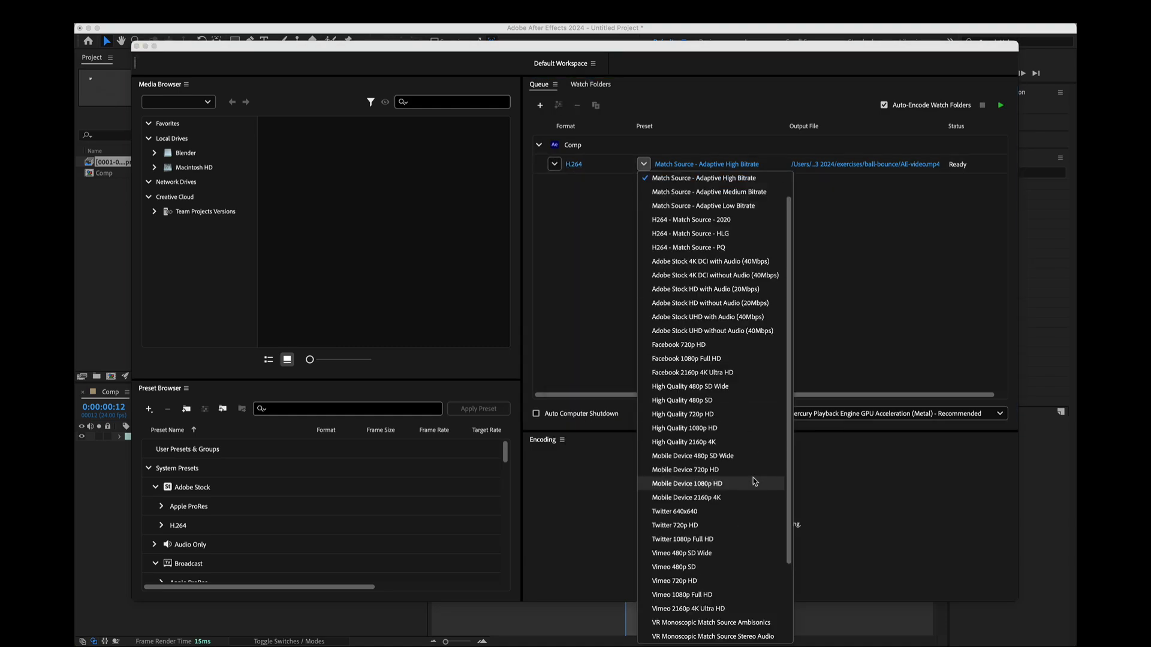
scroll(754, 481, down, 3)
scroll(754, 481, up, 3)
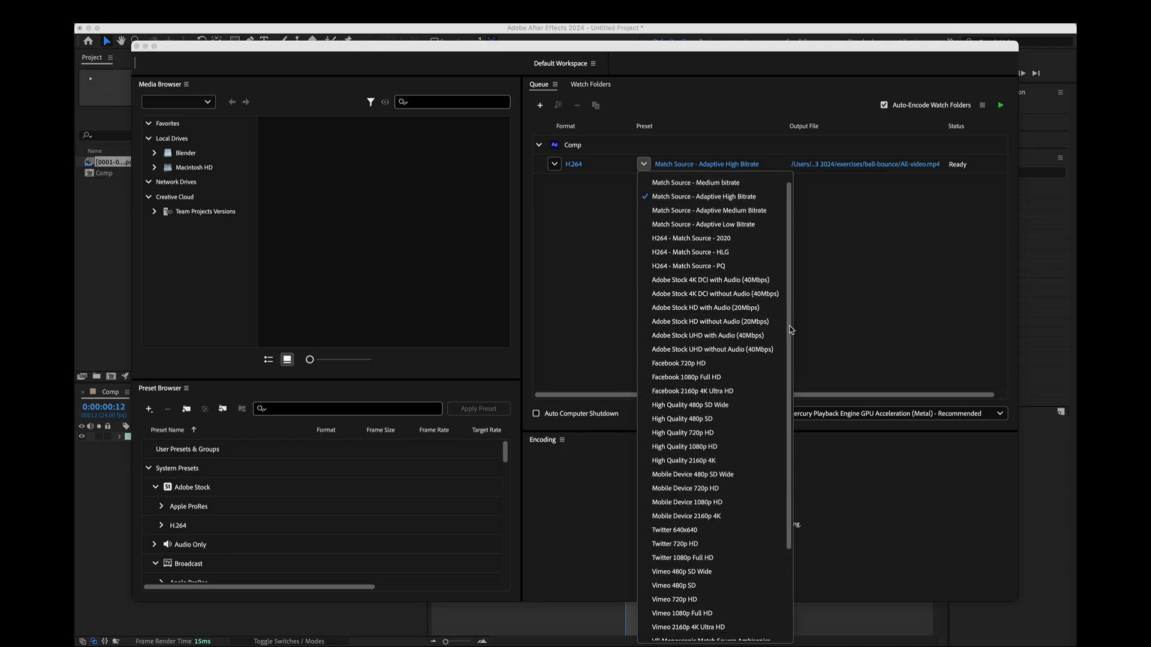
scroll(777, 414, down, 3)
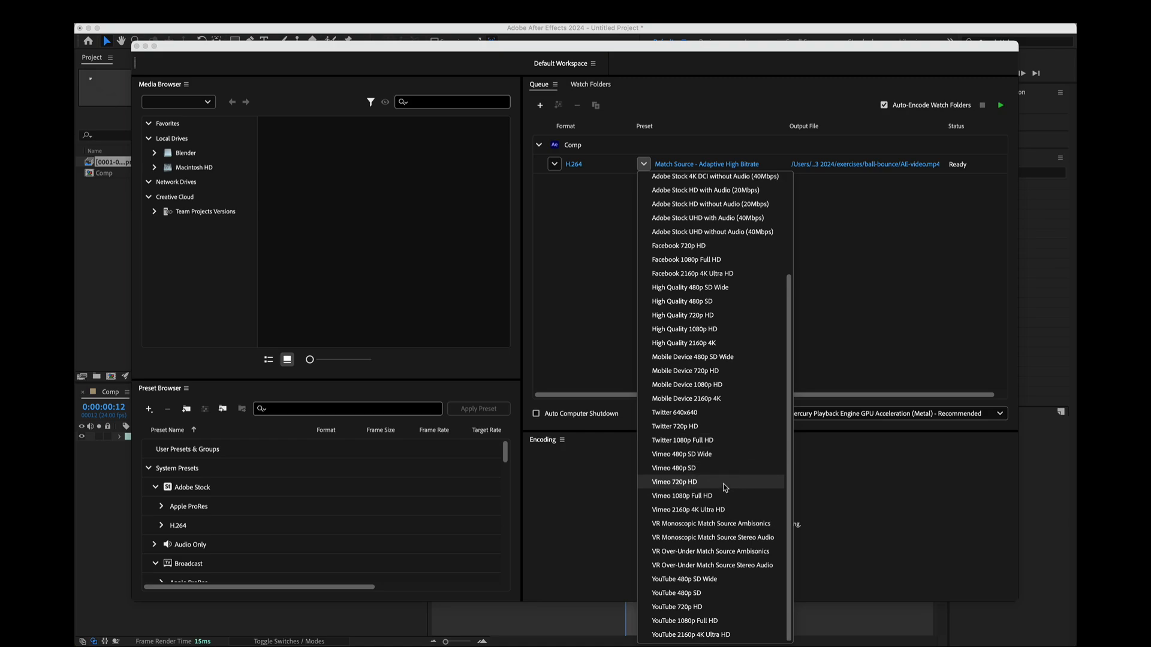
click(684, 497)
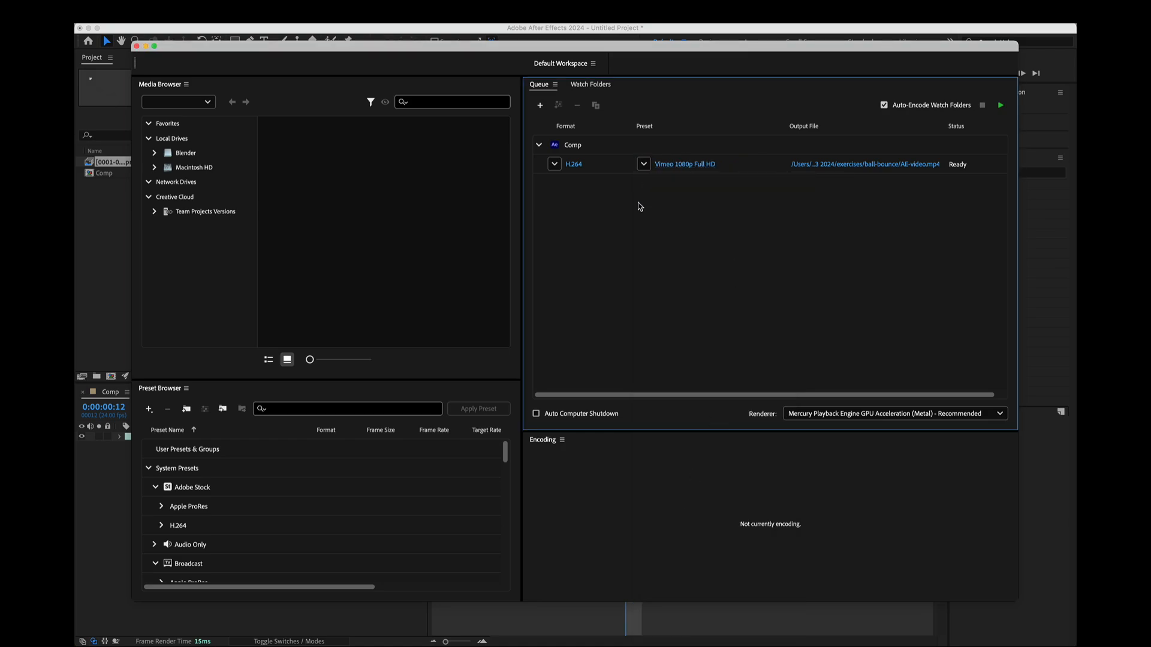
click(1000, 105)
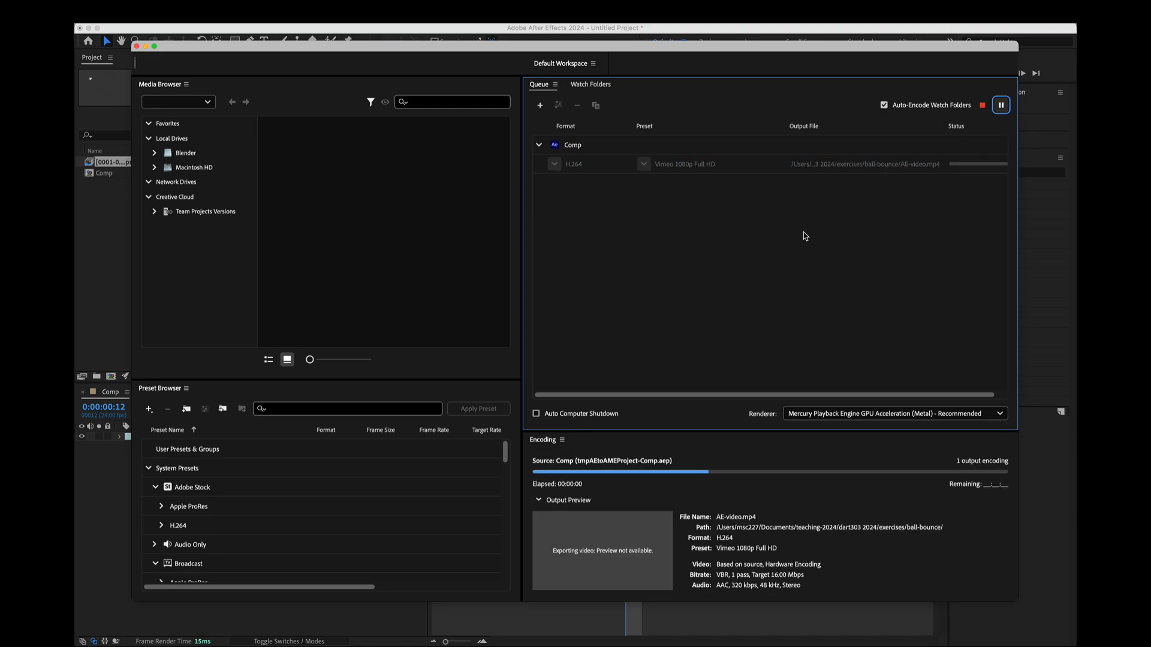
Reveal the encoded AE-video.mp4 in Finder, open it in the video player, and shrink and reposition the player window.
click(913, 164)
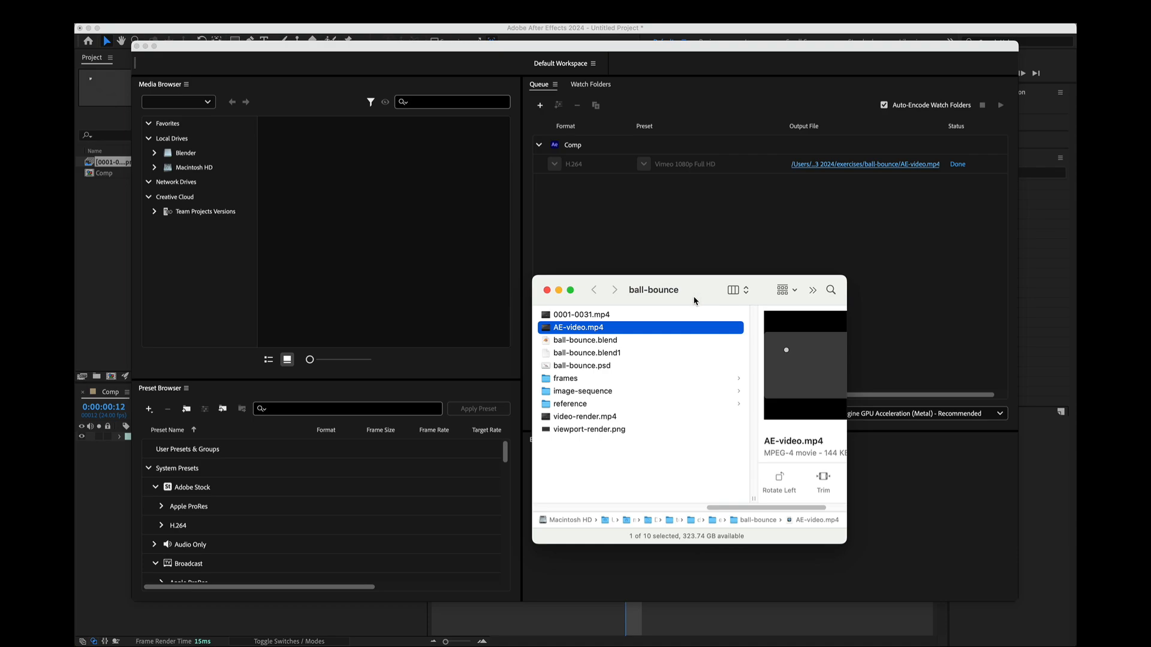
double_click(550, 329)
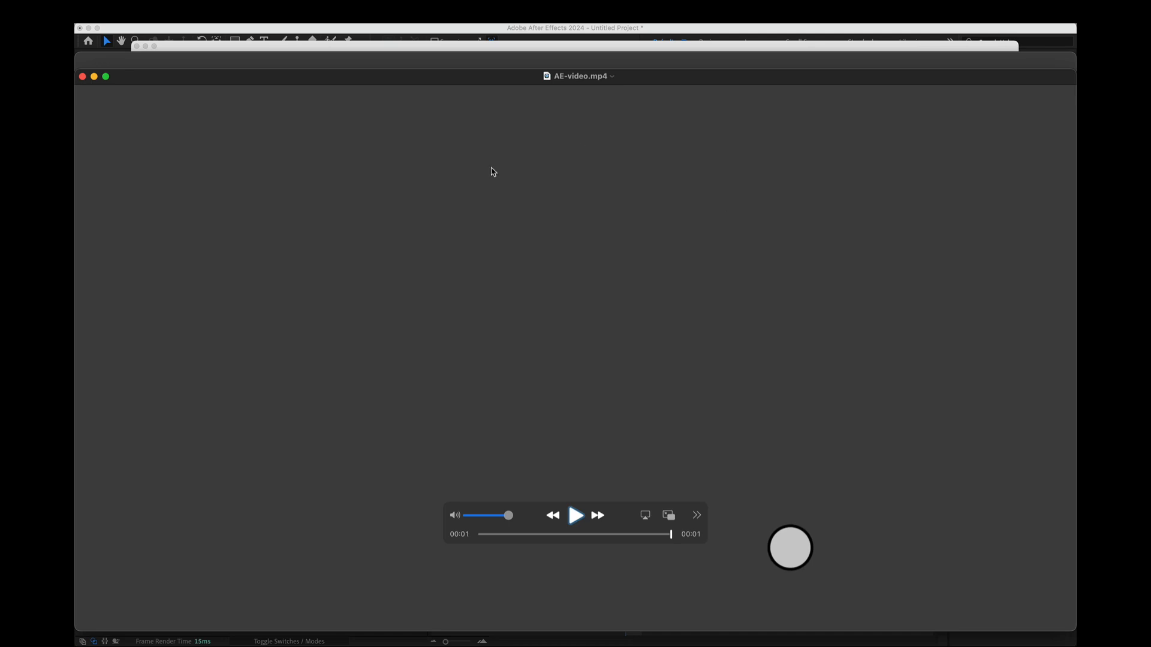
drag(76, 71, 299, 196)
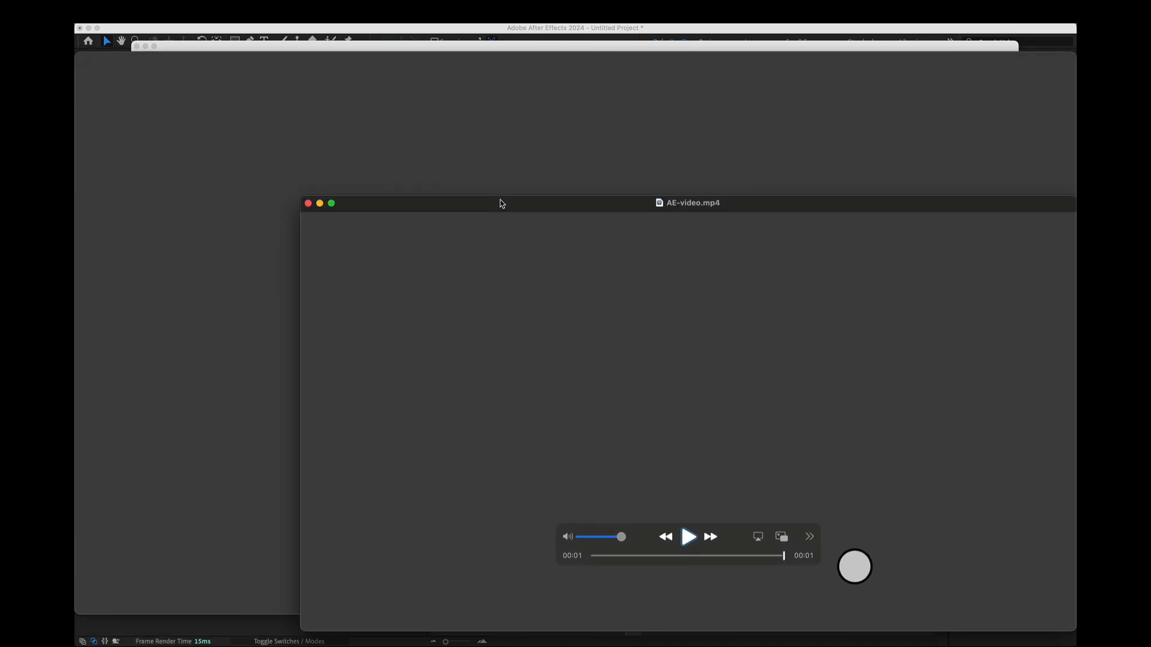
drag(501, 203, 371, 98)
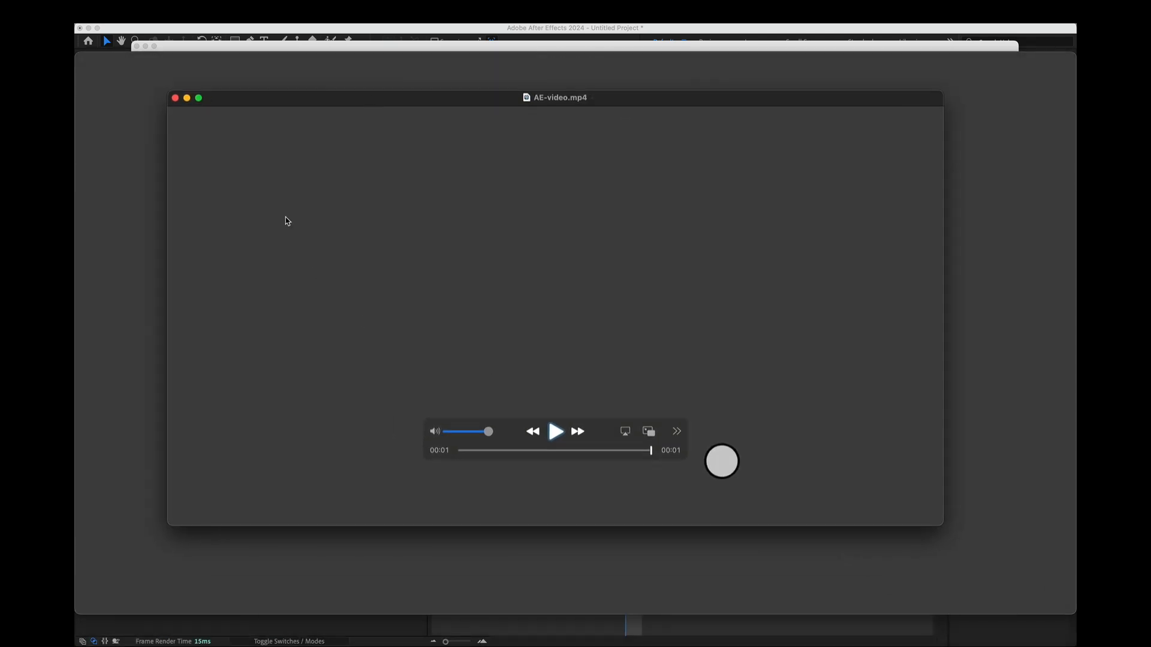